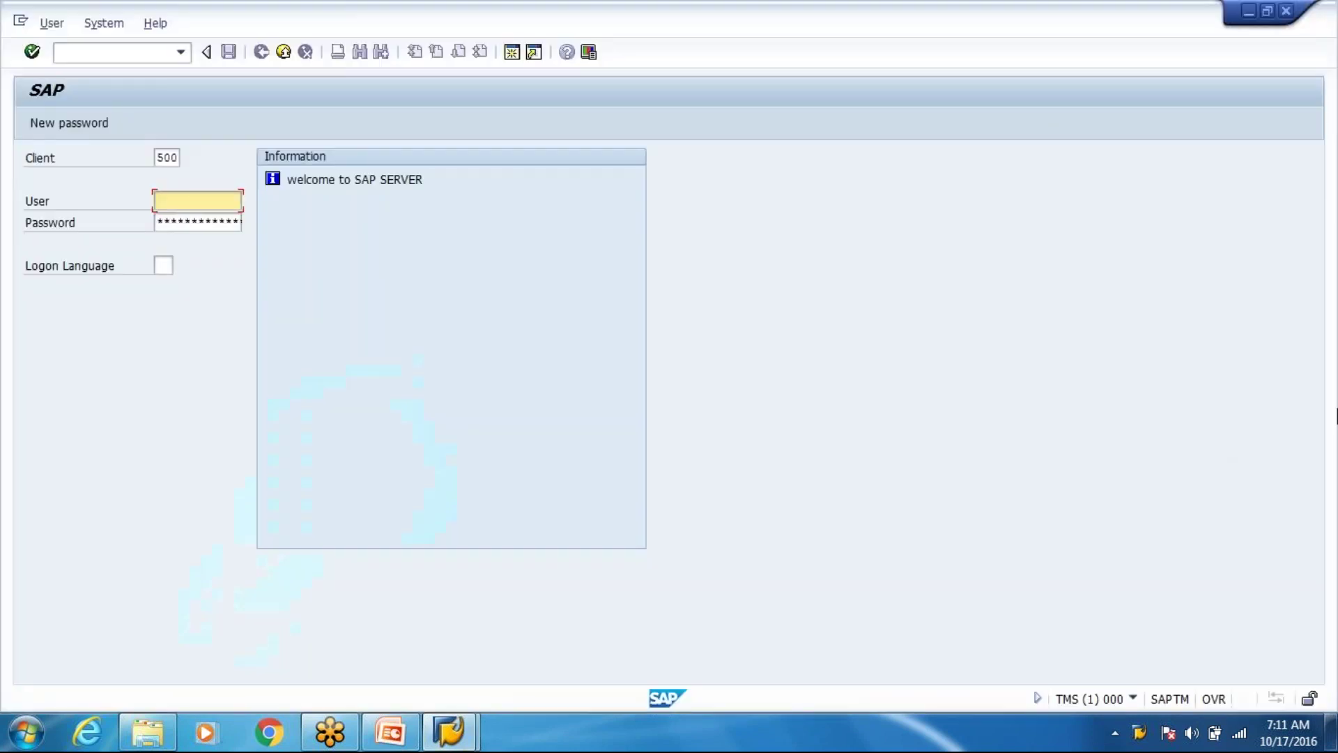
# Step: Attempt a logon to client 400 using a user from the history and the password
pyautogui.hotkey('shift', 'Tab')
pyautogui.press('Down')
pyautogui.press('Down')
pyautogui.press('Return')
pyautogui.press('Tab')
pyautogui.write('vewm3')
pyautogui.press('BackSpace')
pyautogui.press('BackSpace')
pyautogui.press('BackSpace')
pyautogui.press('BackSpace')
pyautogui.press('BackSpace')
pyautogui.press('Down')
pyautogui.press('Down')
pyautogui.press('Down')
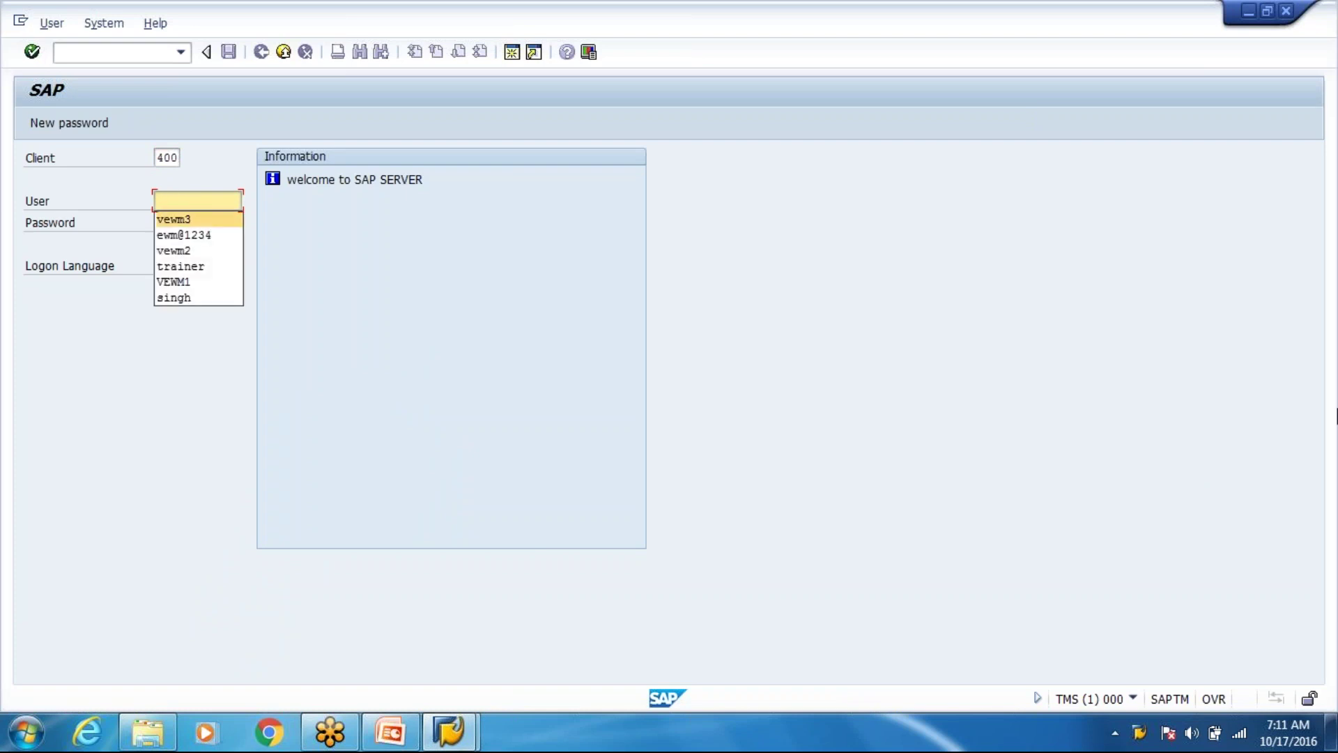
pyautogui.press('Down')
pyautogui.press('Return')
pyautogui.press('Tab')
pyautogui.write('******')
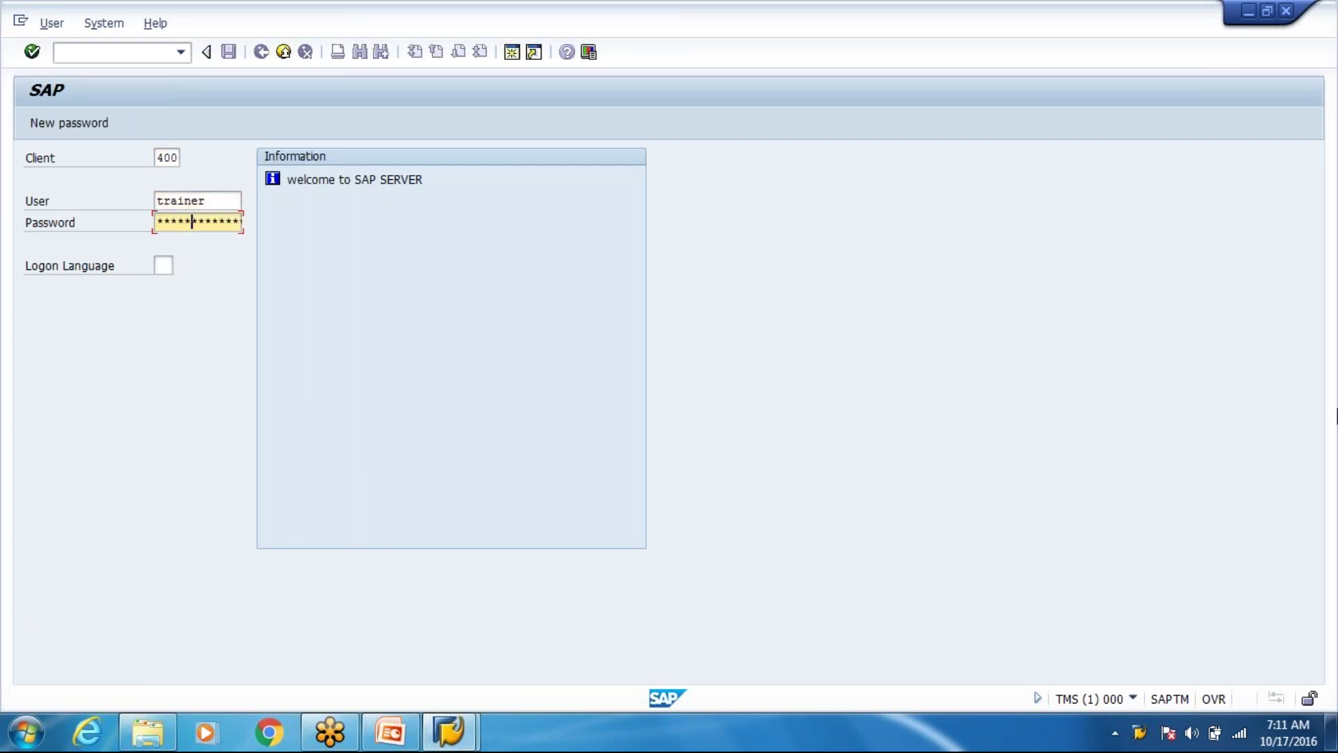
pyautogui.press('Return')
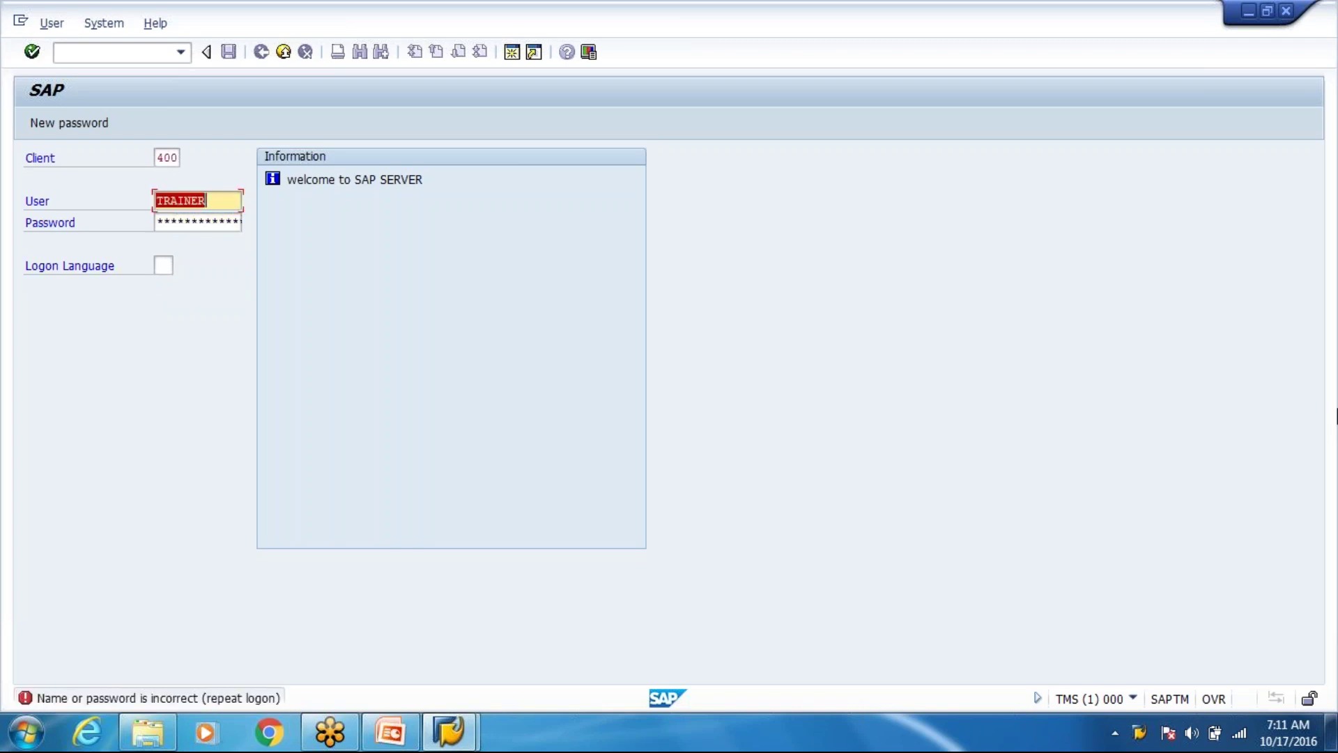
# Step: After the incorrect-password error, clear the client field and log off the logon screen
pyautogui.hotkey('shift', 'Tab')
pyautogui.press('BackSpace')
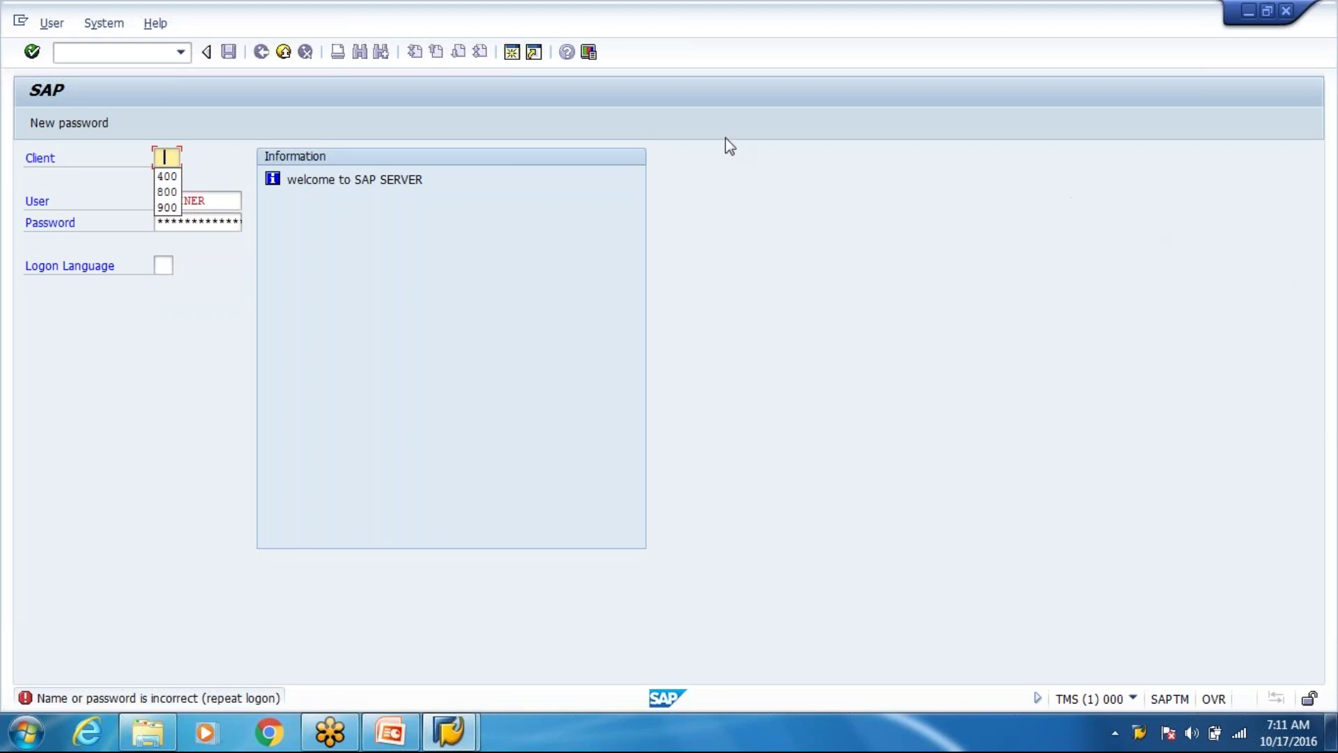
pyautogui.click(287, 54)
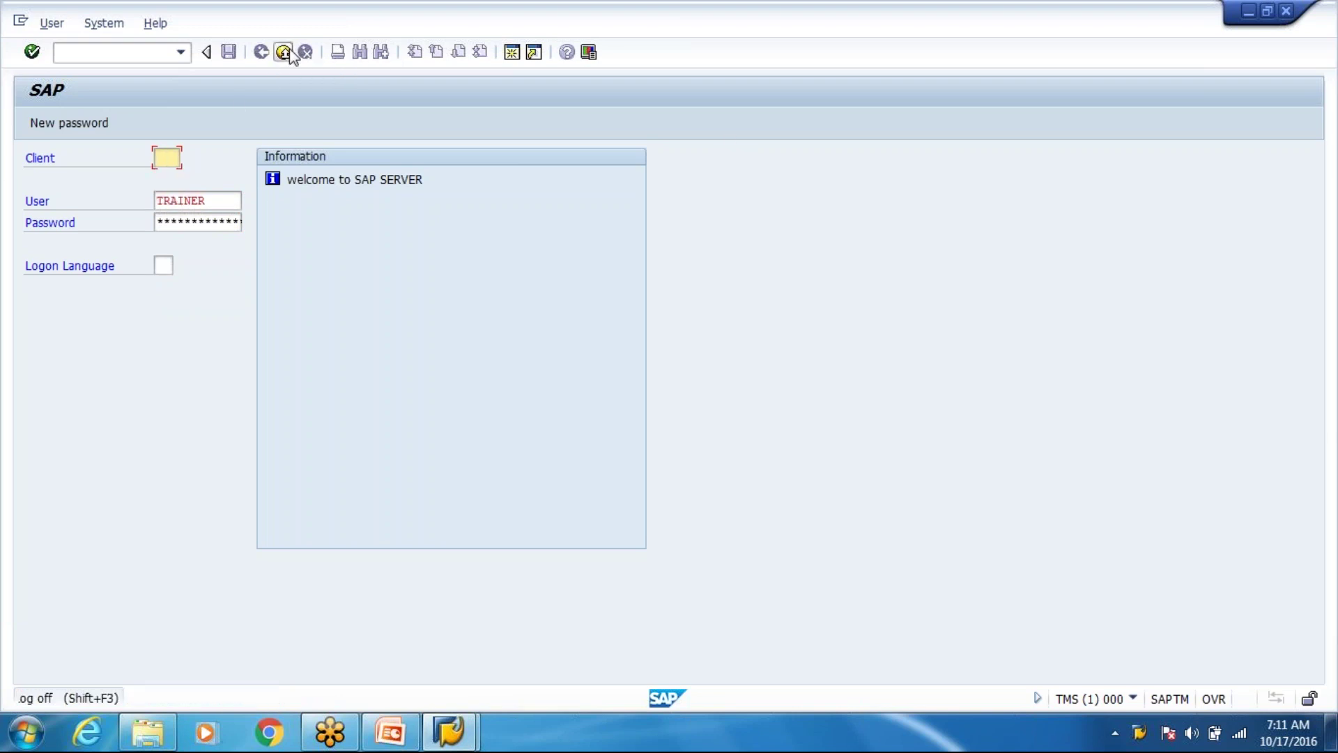
pyautogui.click(288, 53)
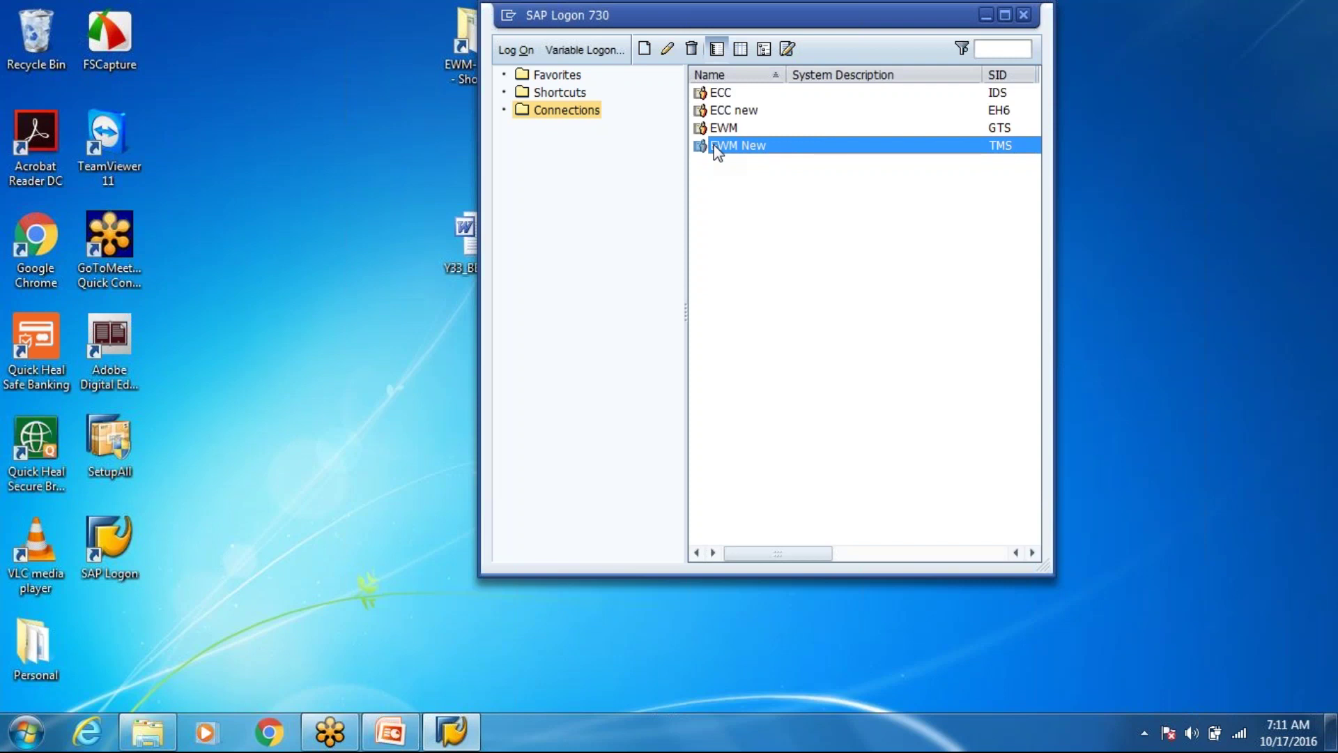
pyautogui.doubleClick(716, 147)
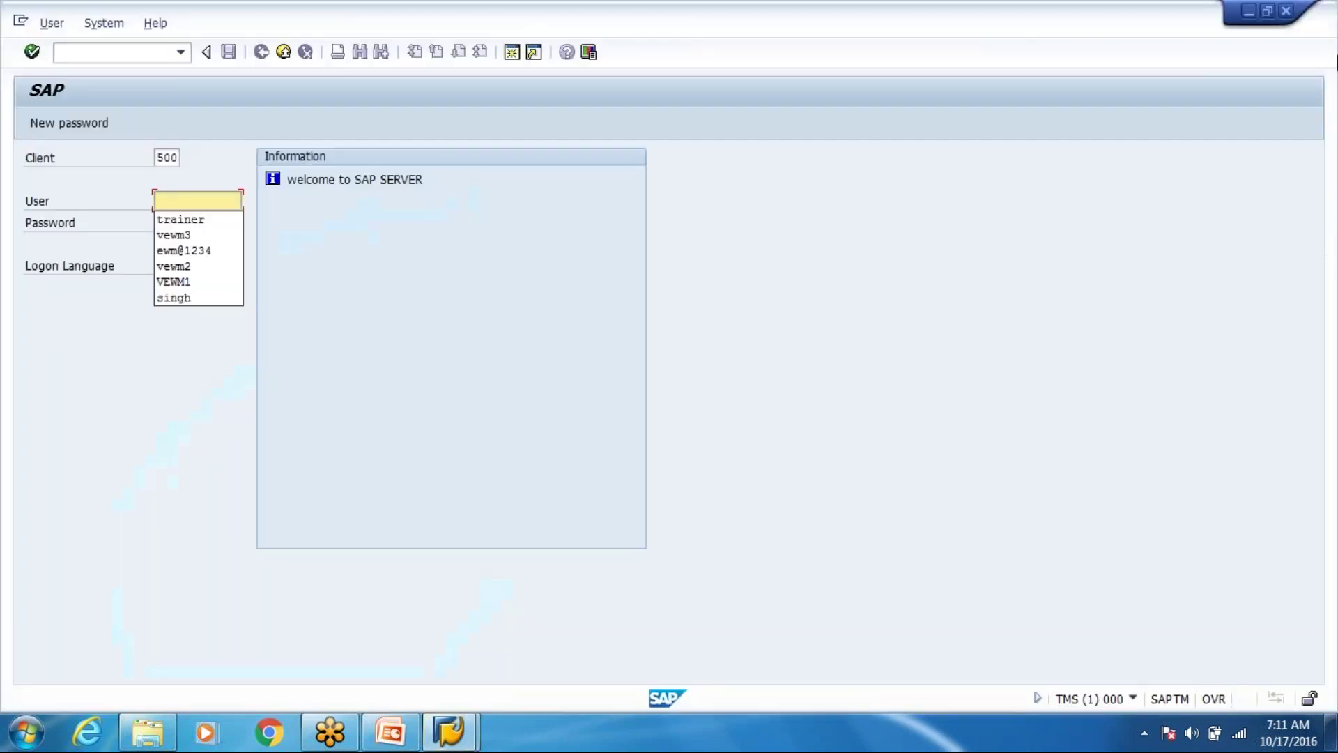
pyautogui.press('Return')
pyautogui.press('Tab')
pyautogui.hotkey('ctrl', 'v')
pyautogui.press('Right')
pyautogui.press('Right')
pyautogui.press('Right')
pyautogui.press('Right')
pyautogui.press('Right')
pyautogui.press('Right')
pyautogui.press('Right')
pyautogui.click(167, 157)
pyautogui.press('BackSpace')
pyautogui.press('BackSpace')
pyautogui.press('BackSpace')
pyautogui.write('400')
pyautogui.press('Return')
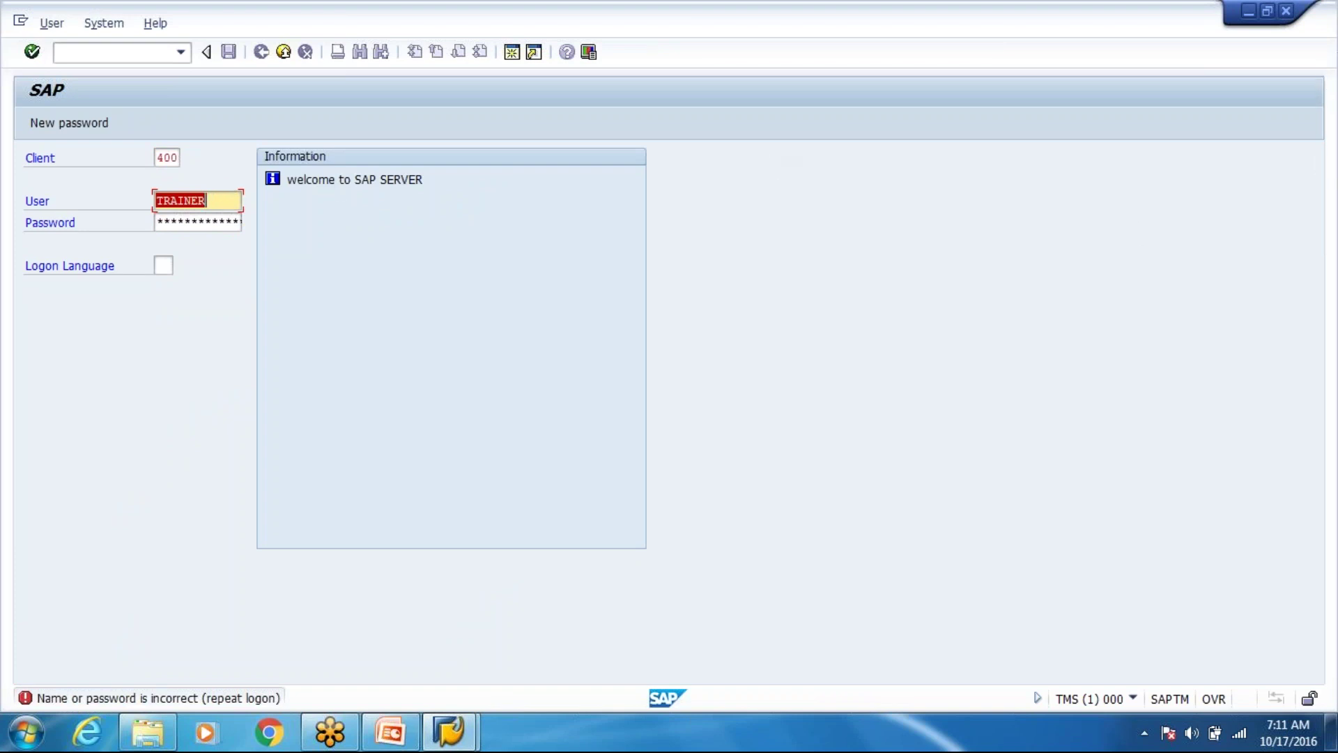
pyautogui.click(231, 198)
pyautogui.write('a')
pyautogui.press('BackSpace')
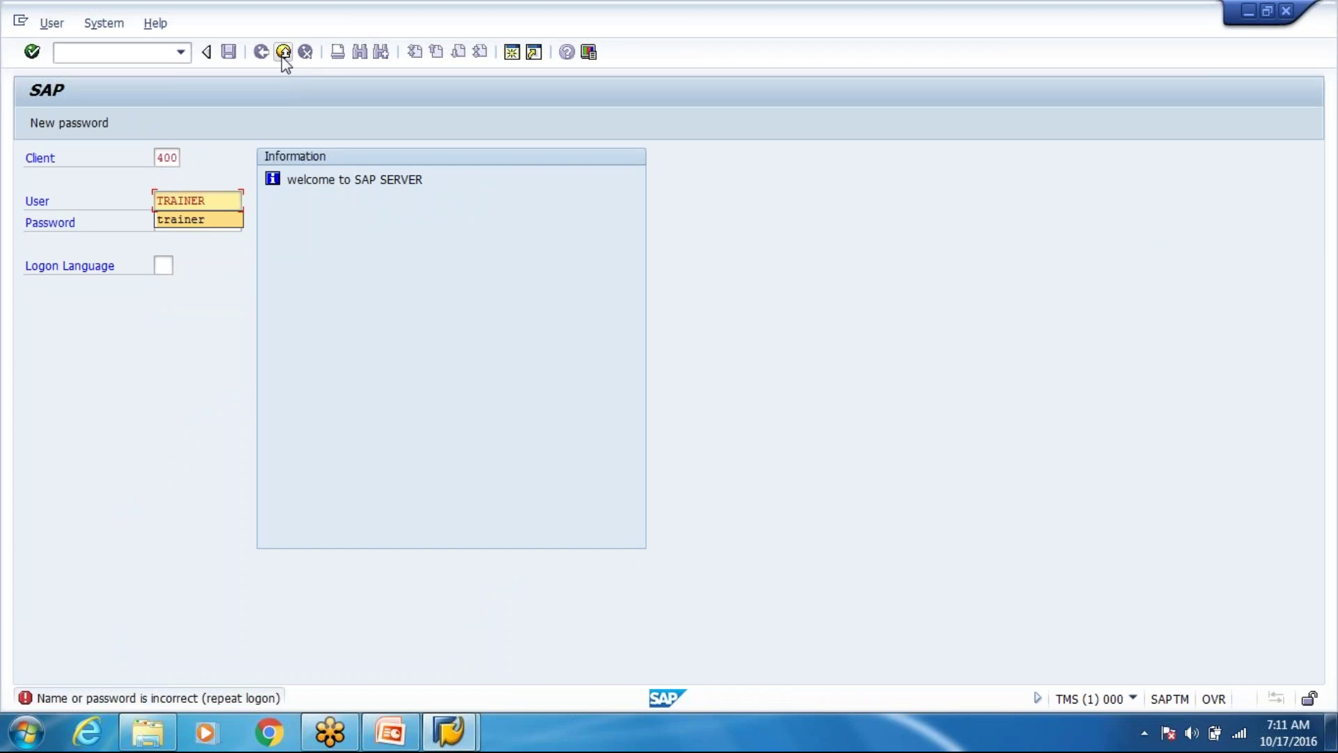
pyautogui.click(283, 53)
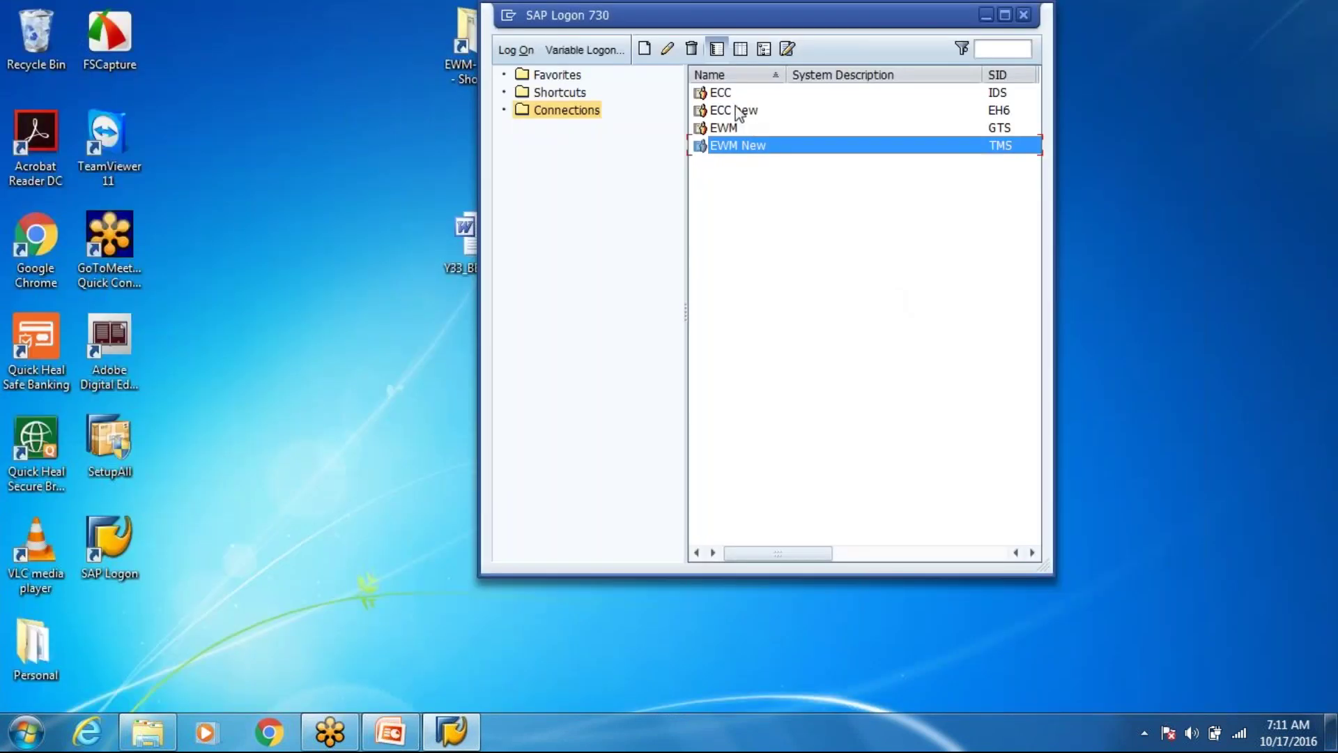
# Step: Log on to the ECC new system in client 800 with the password
pyautogui.click(738, 112)
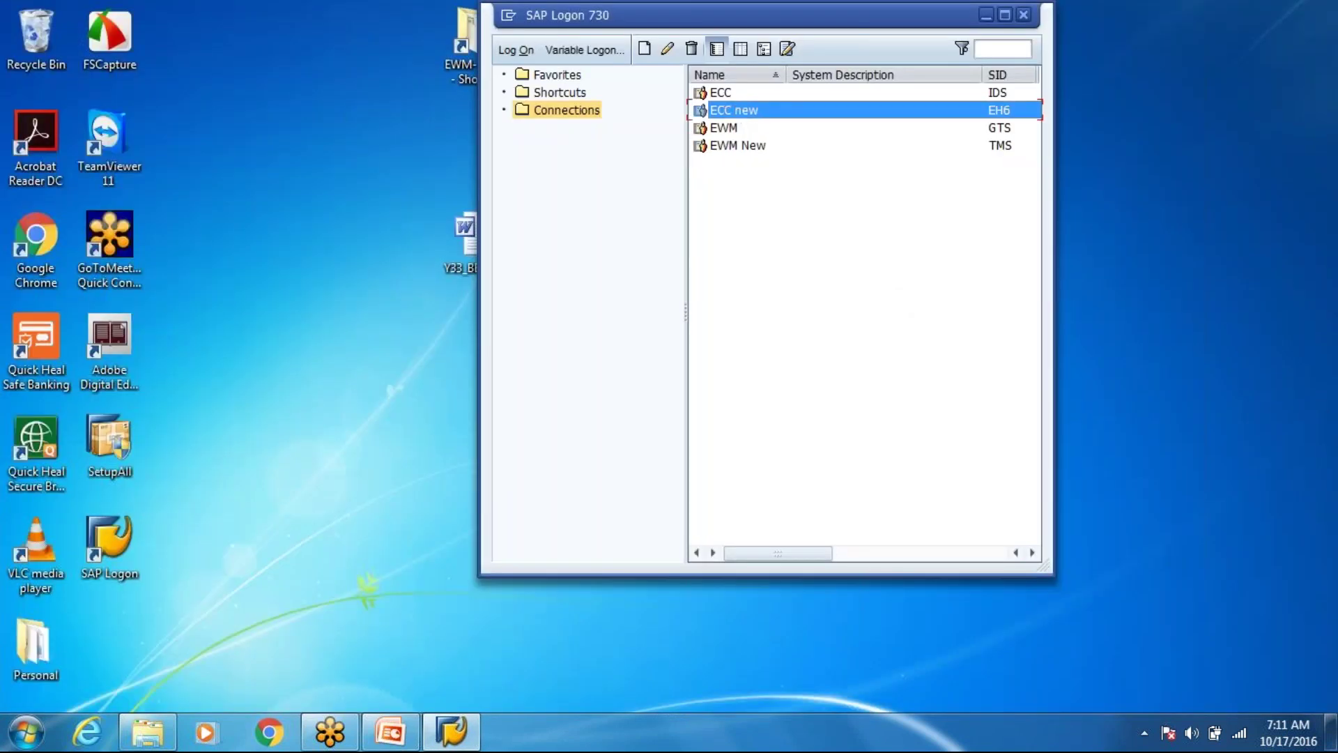
pyautogui.press('Return')
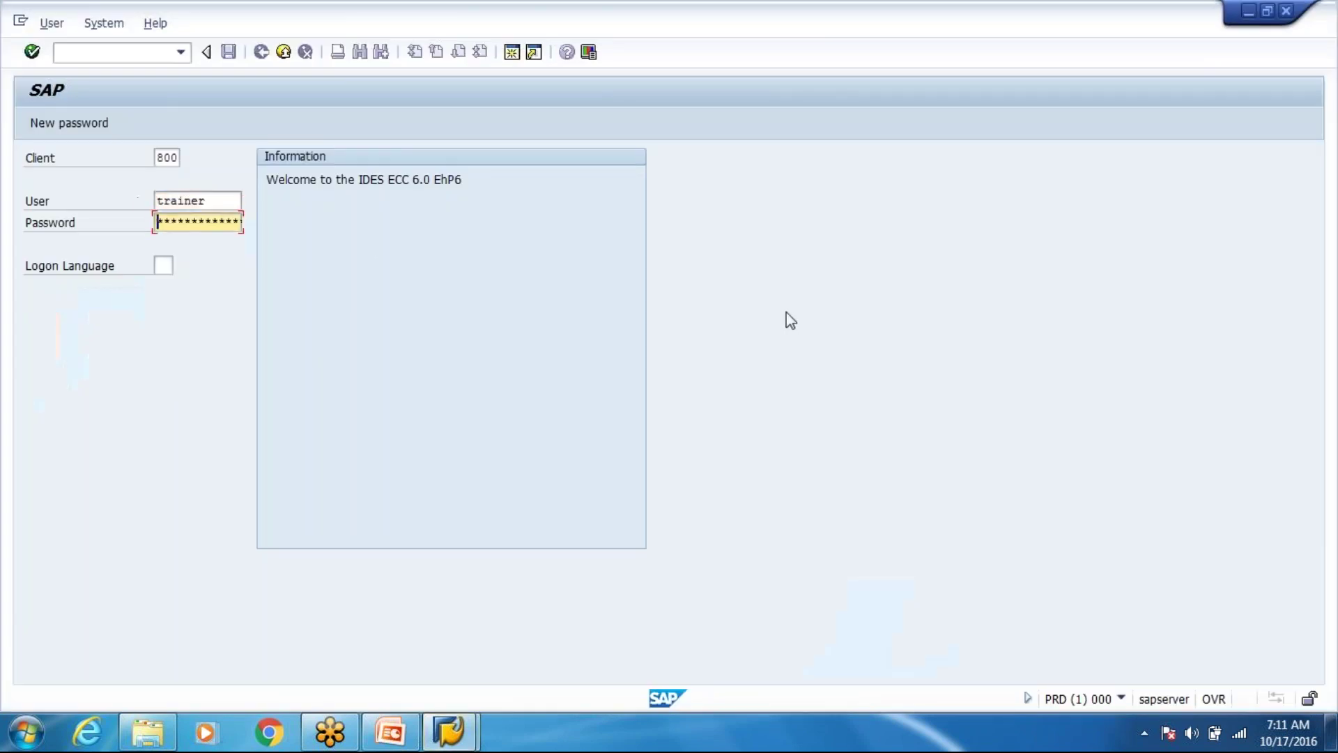
pyautogui.write('*******')
pyautogui.press('Return')
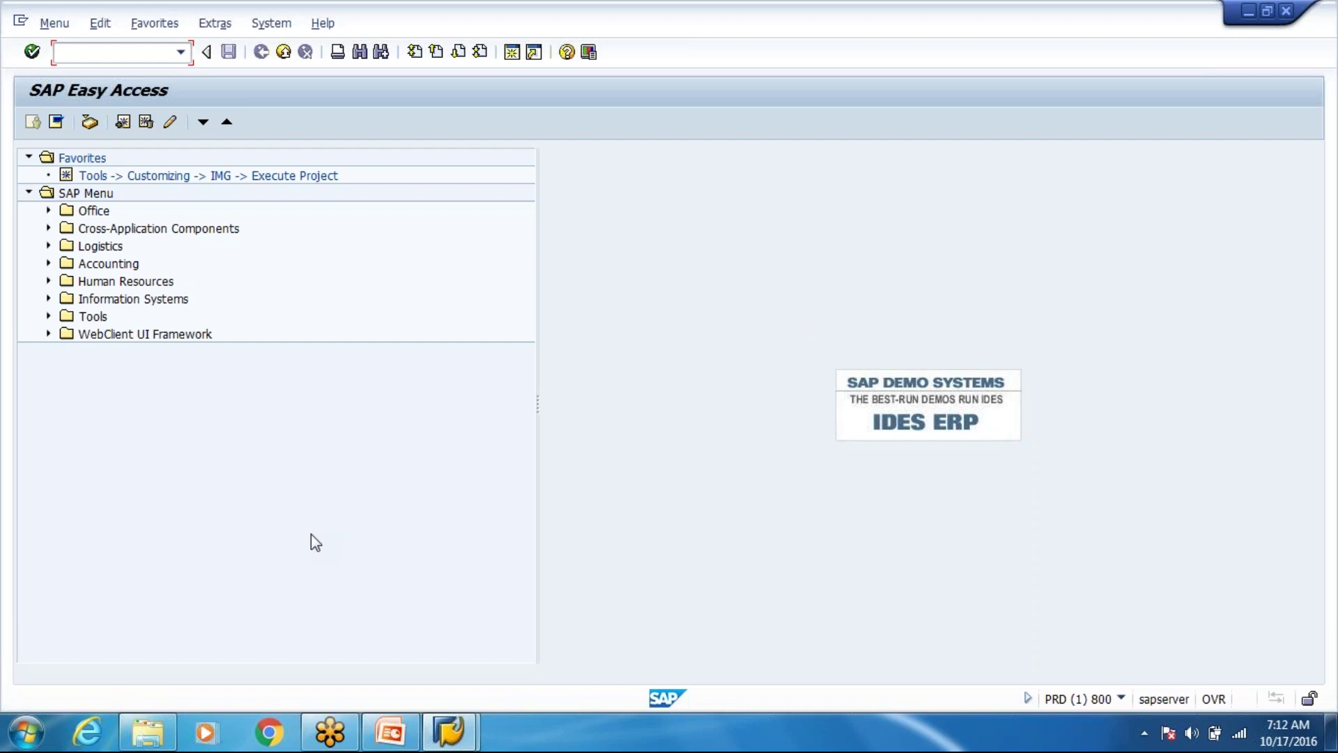
# Step: Open the EWM New logon screen and attempt logon to client 400 with a history user
pyautogui.hotkey('alt', 'Tab')
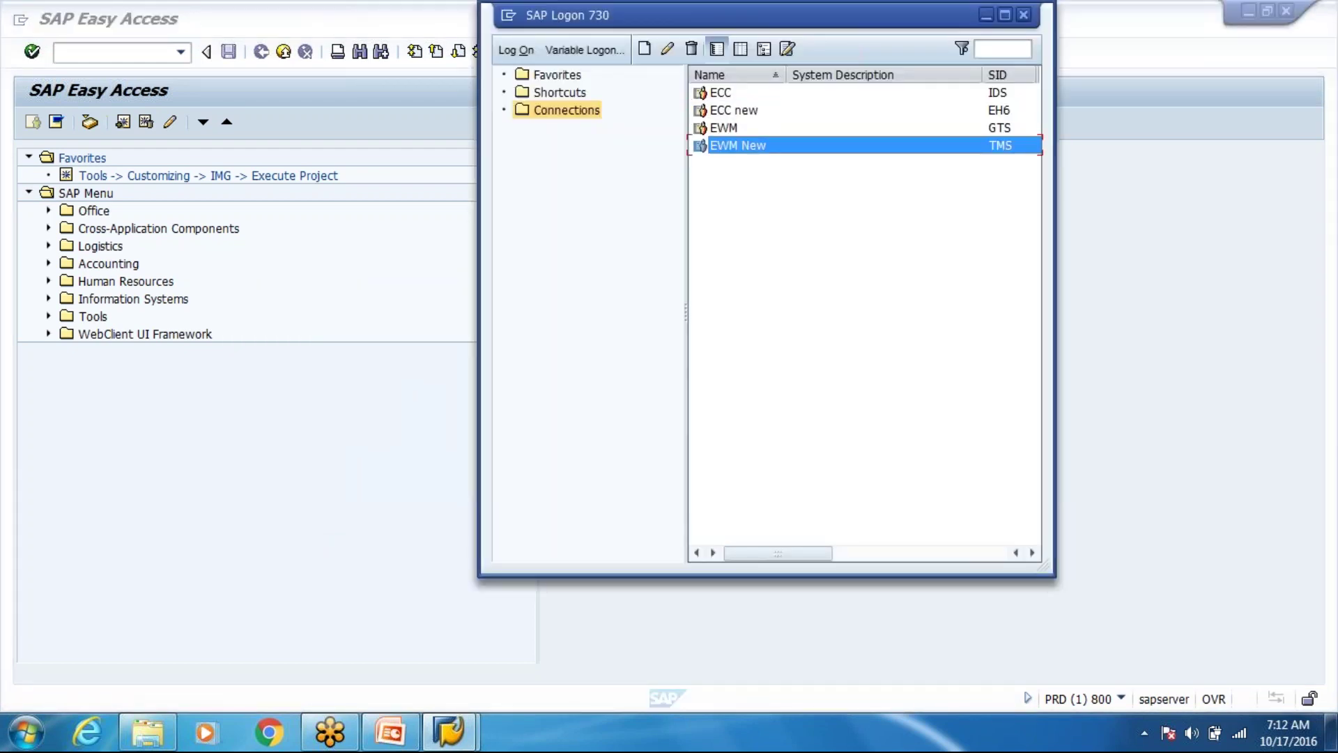
pyautogui.doubleClick(739, 146)
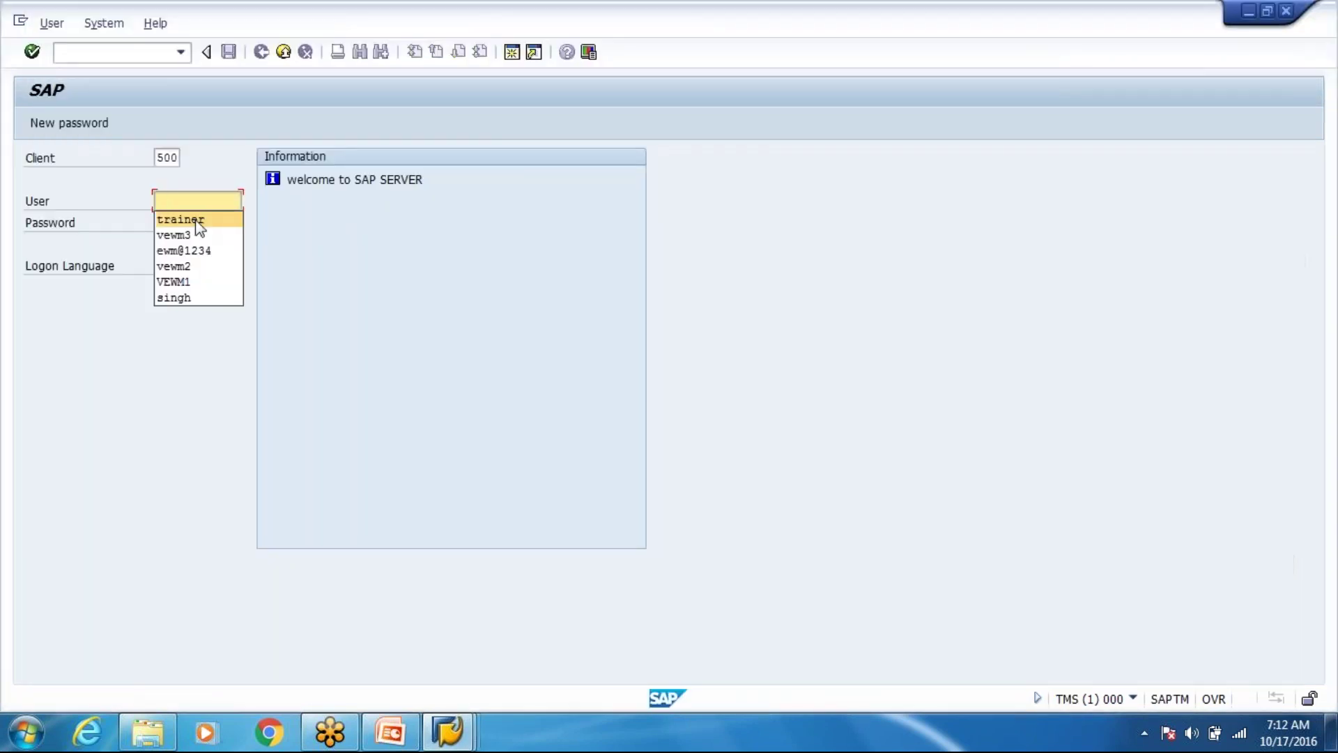
pyautogui.click(180, 197)
pyautogui.click(167, 157)
pyautogui.click(174, 176)
pyautogui.press('Tab')
pyautogui.press('Tab')
pyautogui.write('*****')
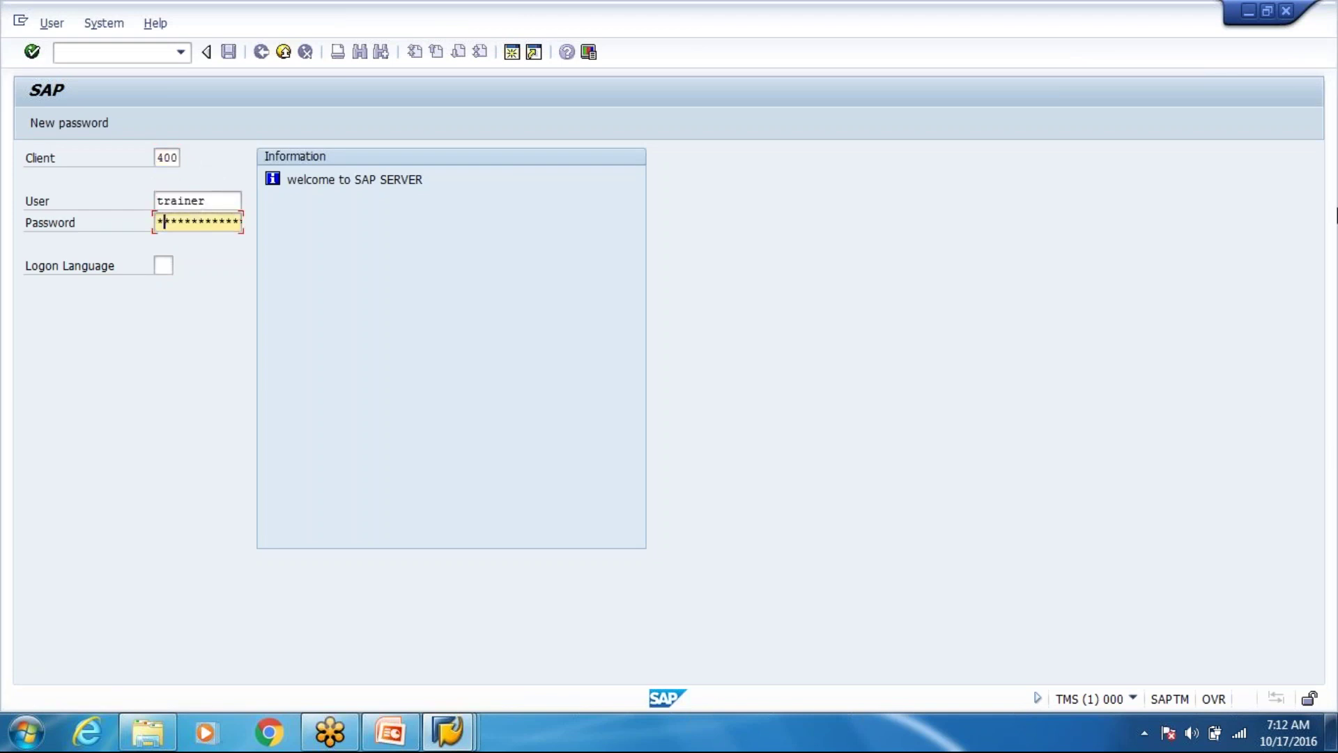
pyautogui.write('***')
pyautogui.press('Return')
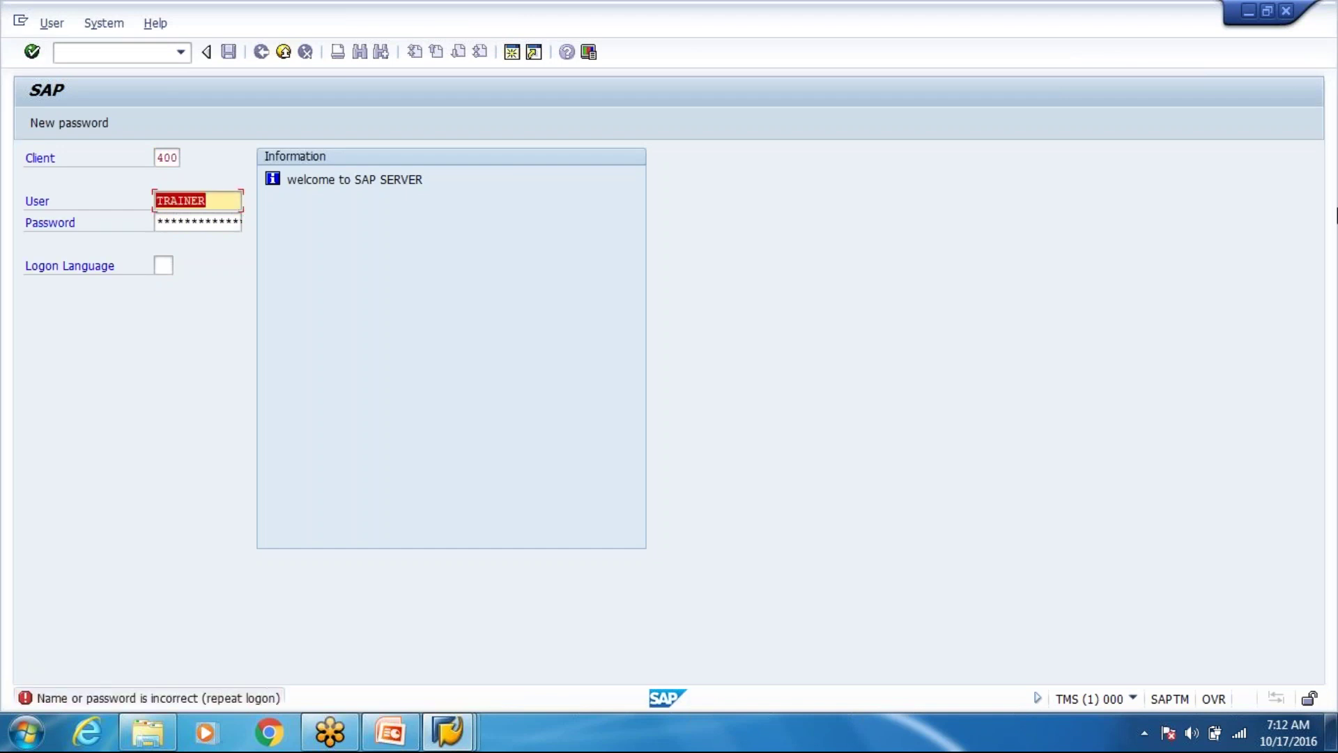
# Step: Reselect client 400, retry the EWM New logon with the password, and dismiss the failure
pyautogui.click(166, 158)
pyautogui.press('BackSpace')
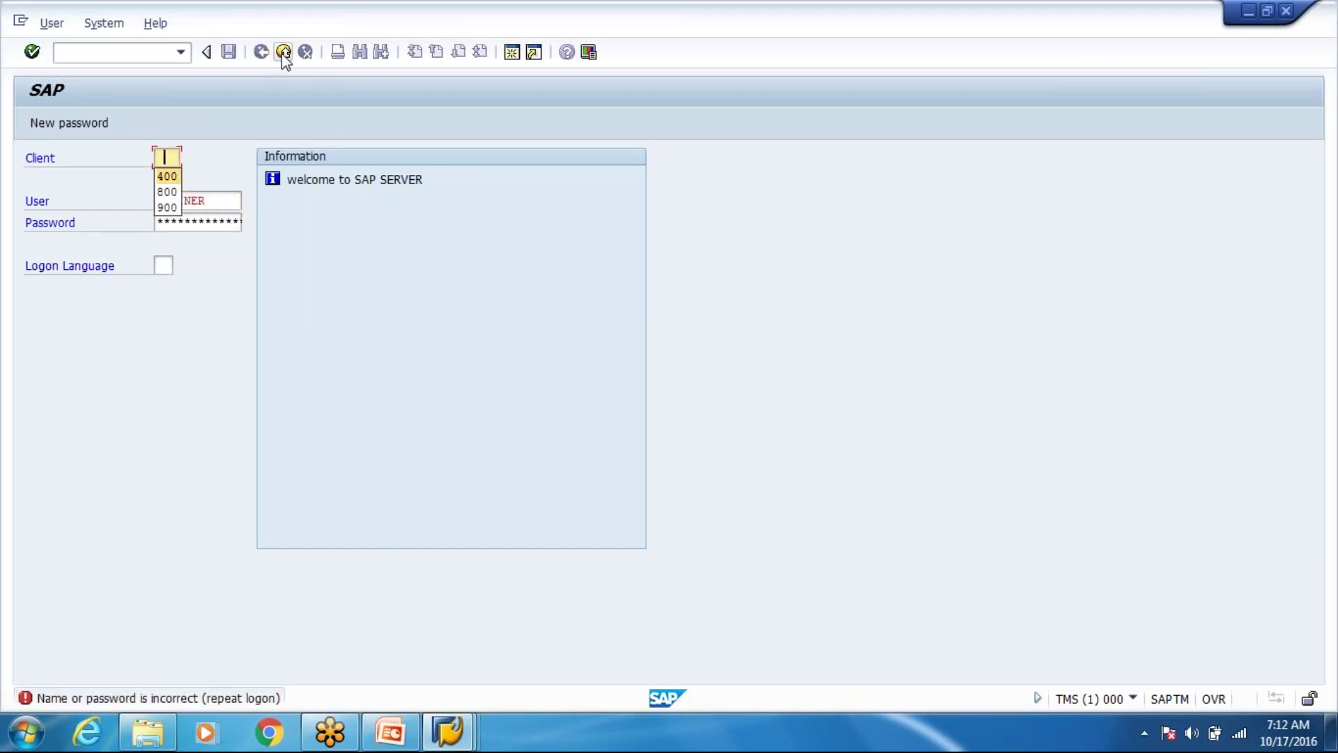
pyautogui.click(169, 178)
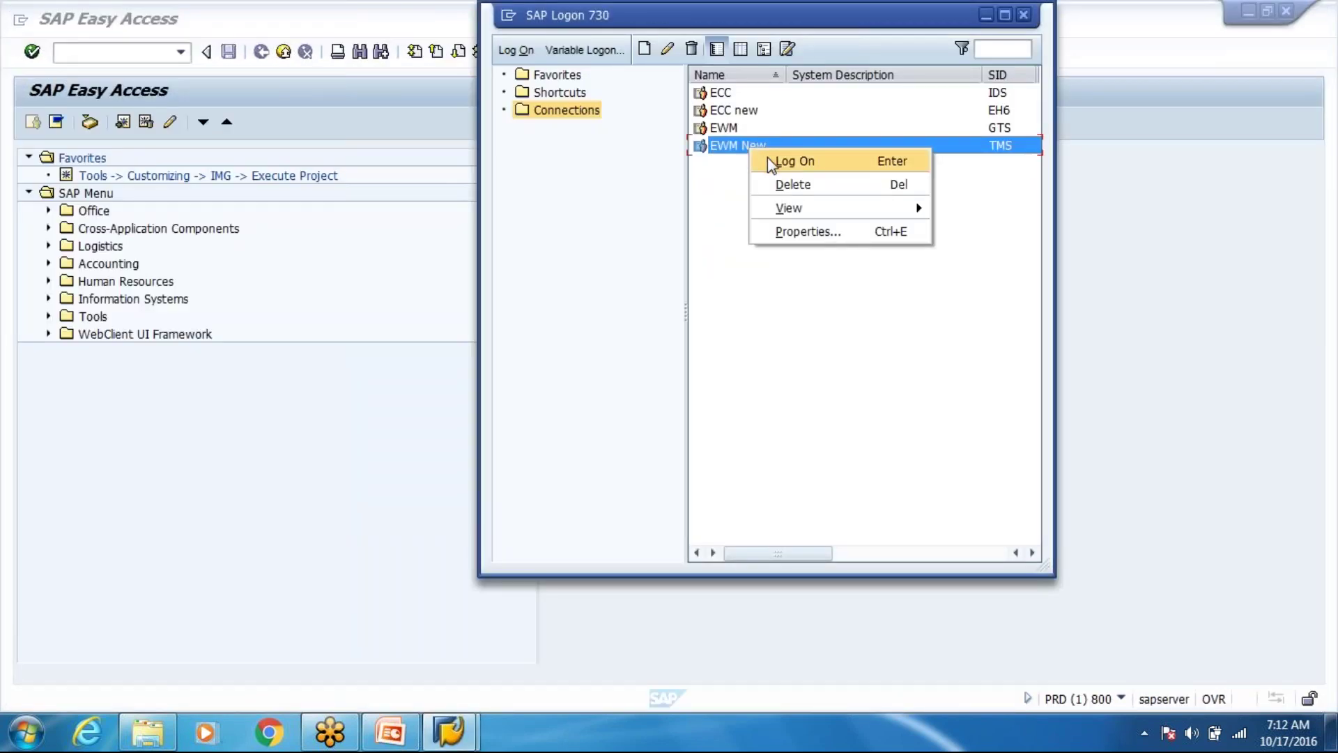
pyautogui.click(767, 157)
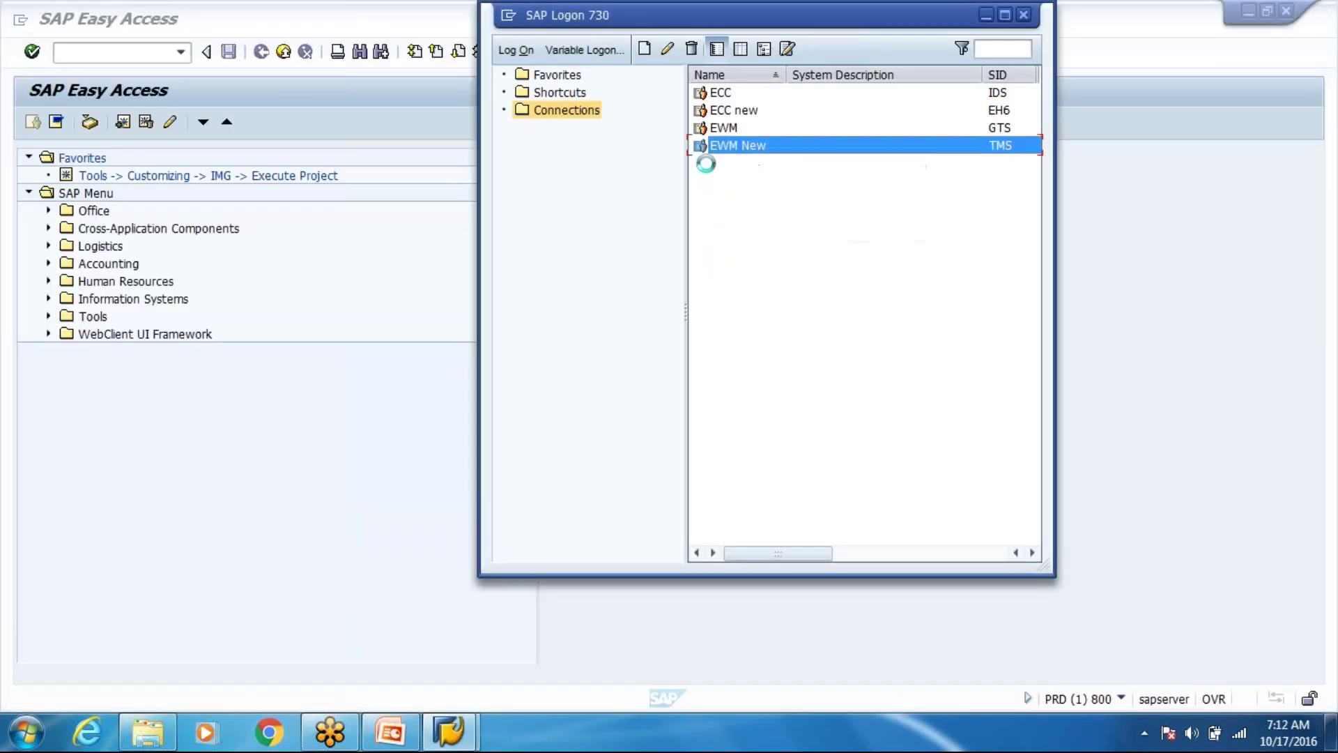
pyautogui.press('Down')
pyautogui.press('Return')
pyautogui.press('Tab')
pyautogui.write('*******')
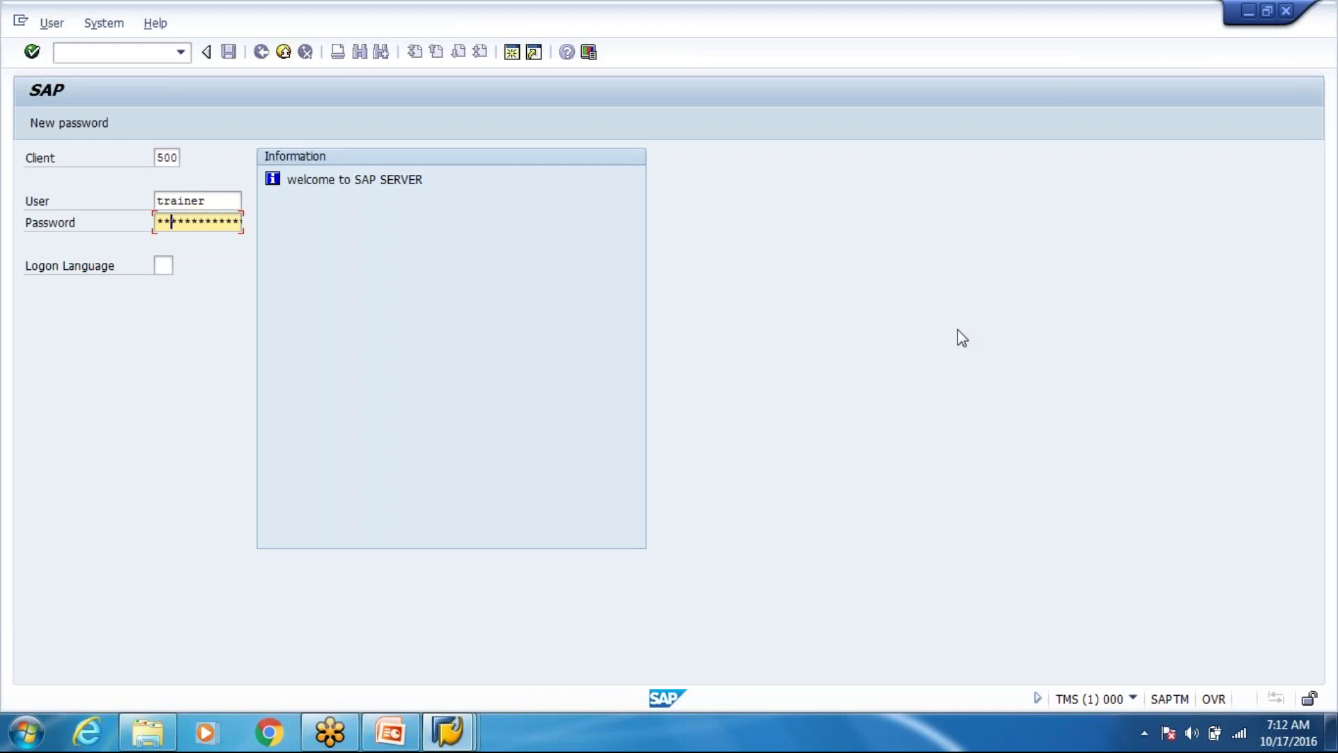
pyautogui.press('Return')
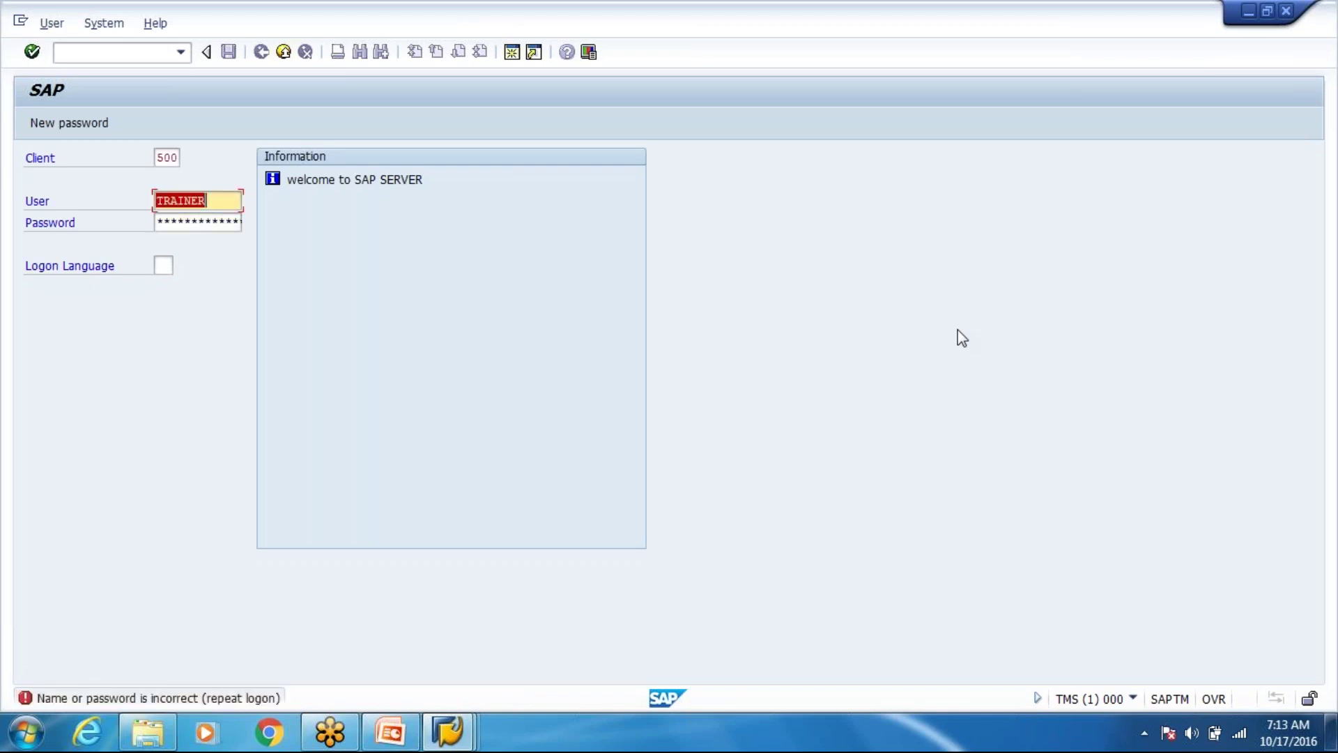
pyautogui.click(284, 52)
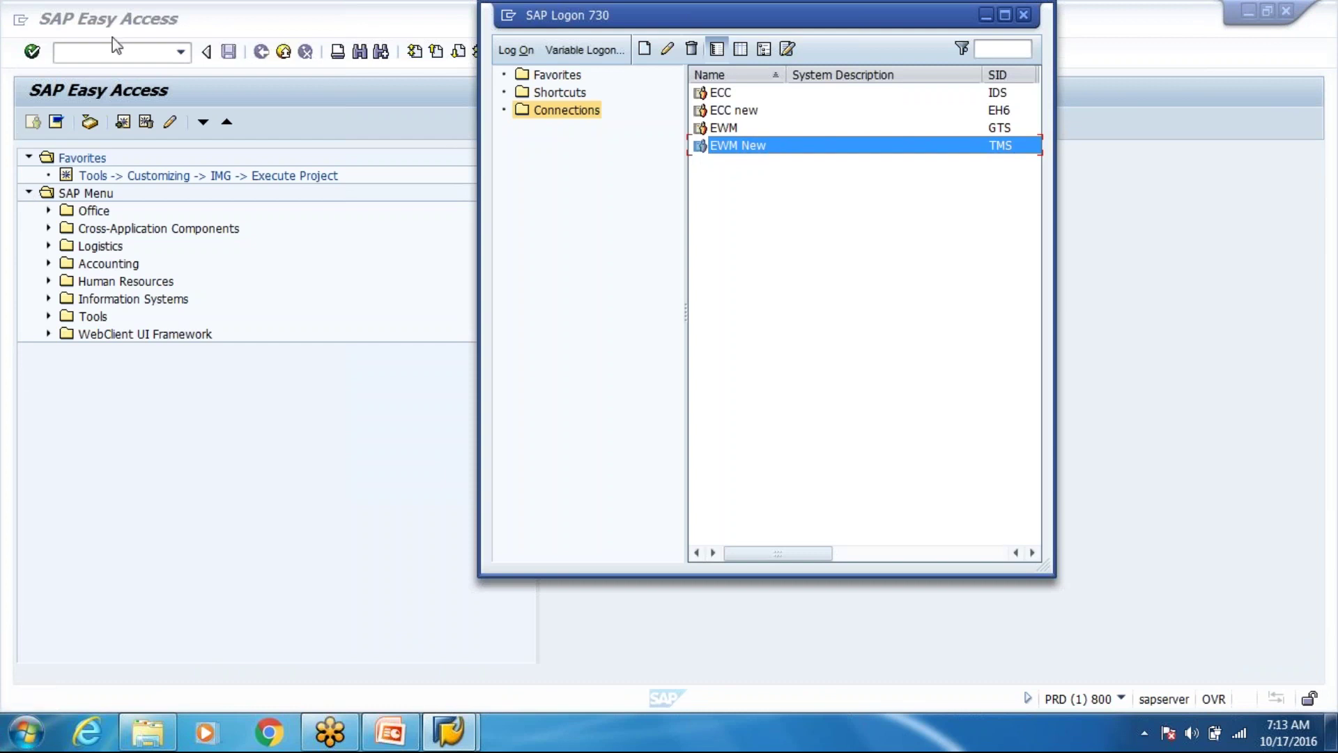
pyautogui.click(130, 54)
pyautogui.write('vl33n')
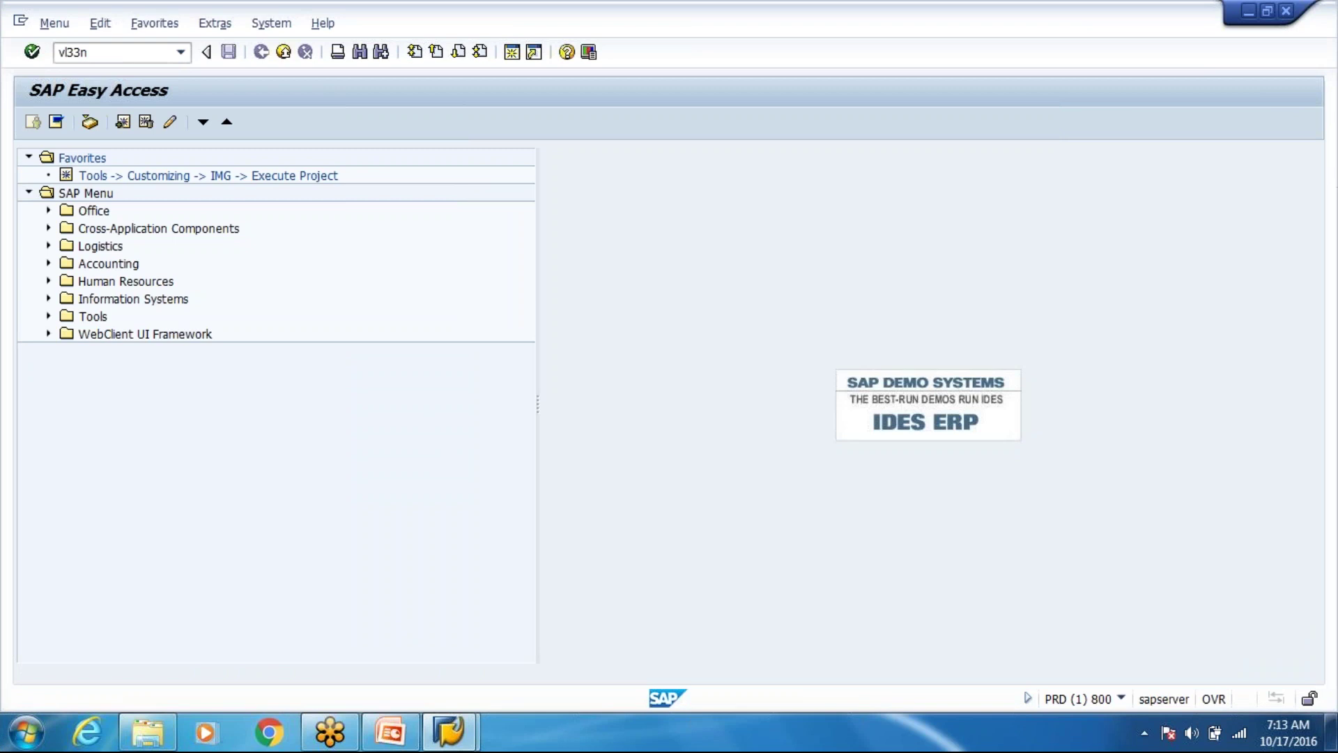
pyautogui.press('Return')
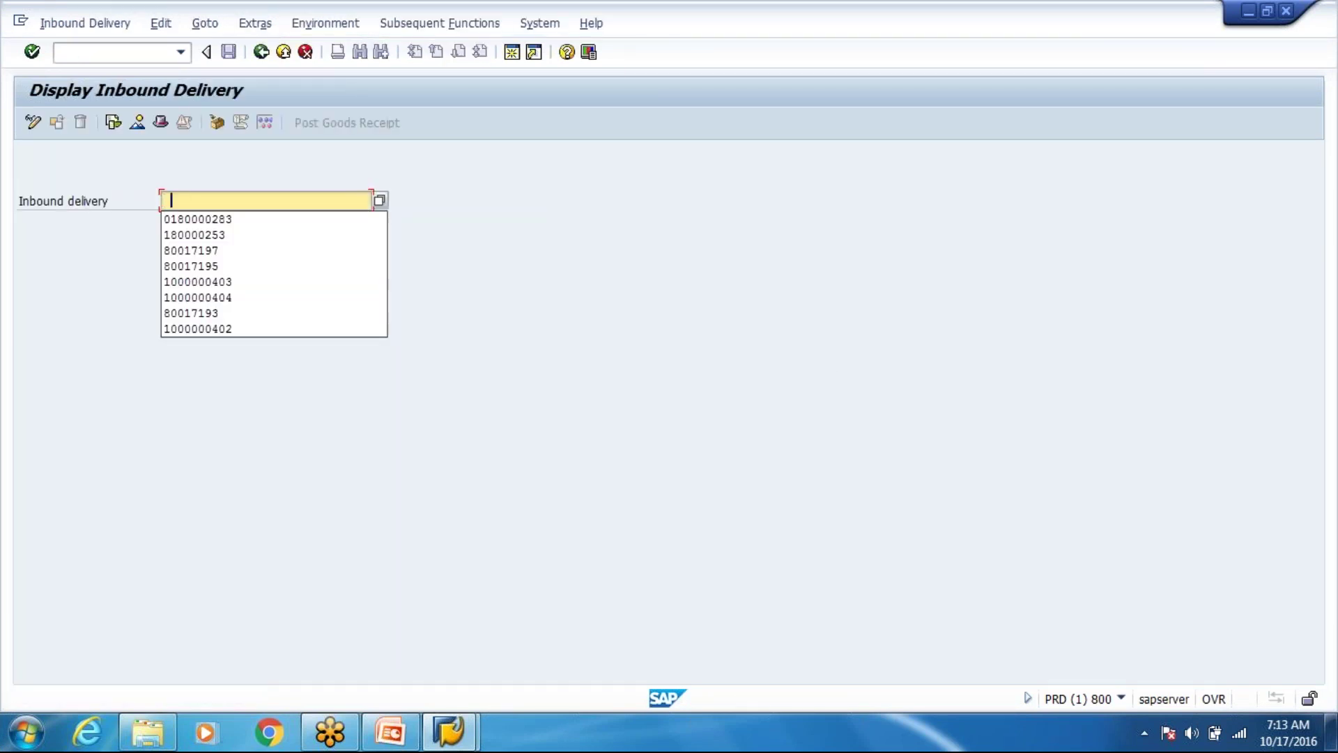
pyautogui.press('Down')
pyautogui.press('Return')
pyautogui.press('Return')
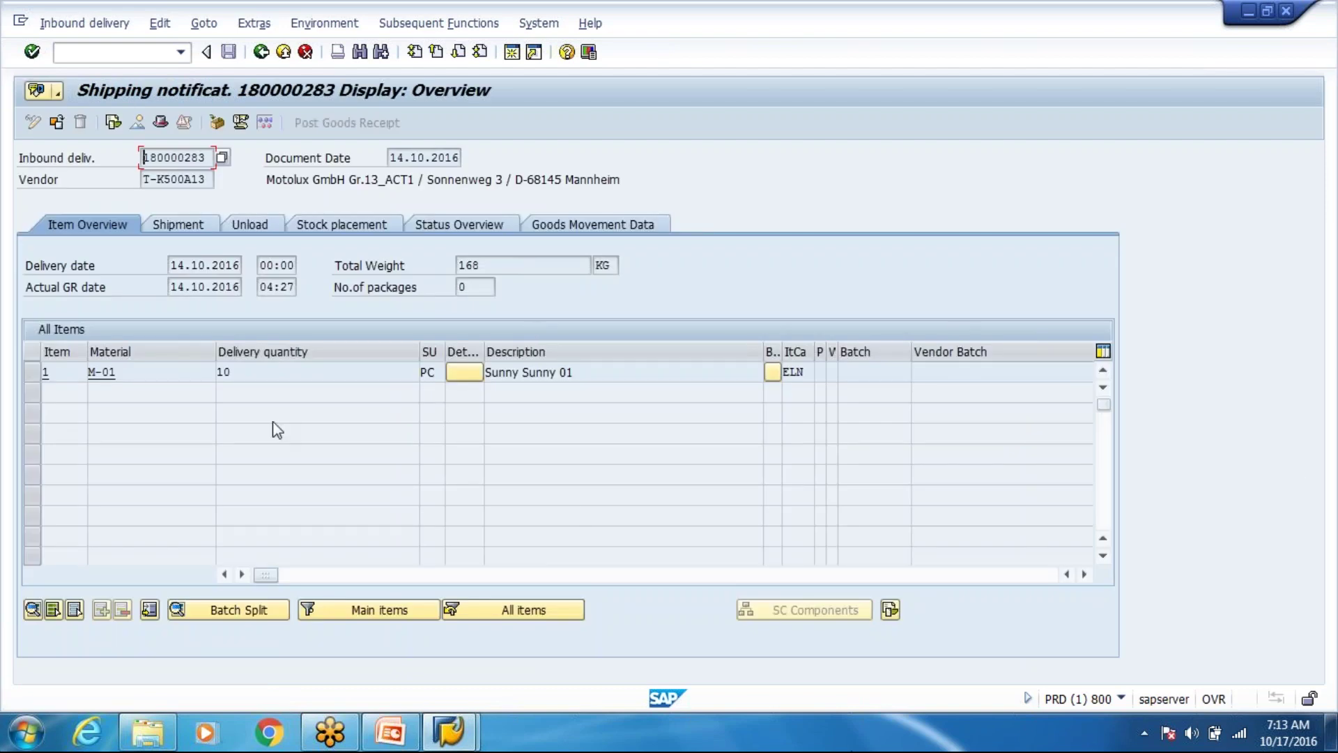
# Step: Review stock placement: plant 8000, storage location 1000, warehouse WH8 (EWM in Plant 8000)
pyautogui.click(372, 228)
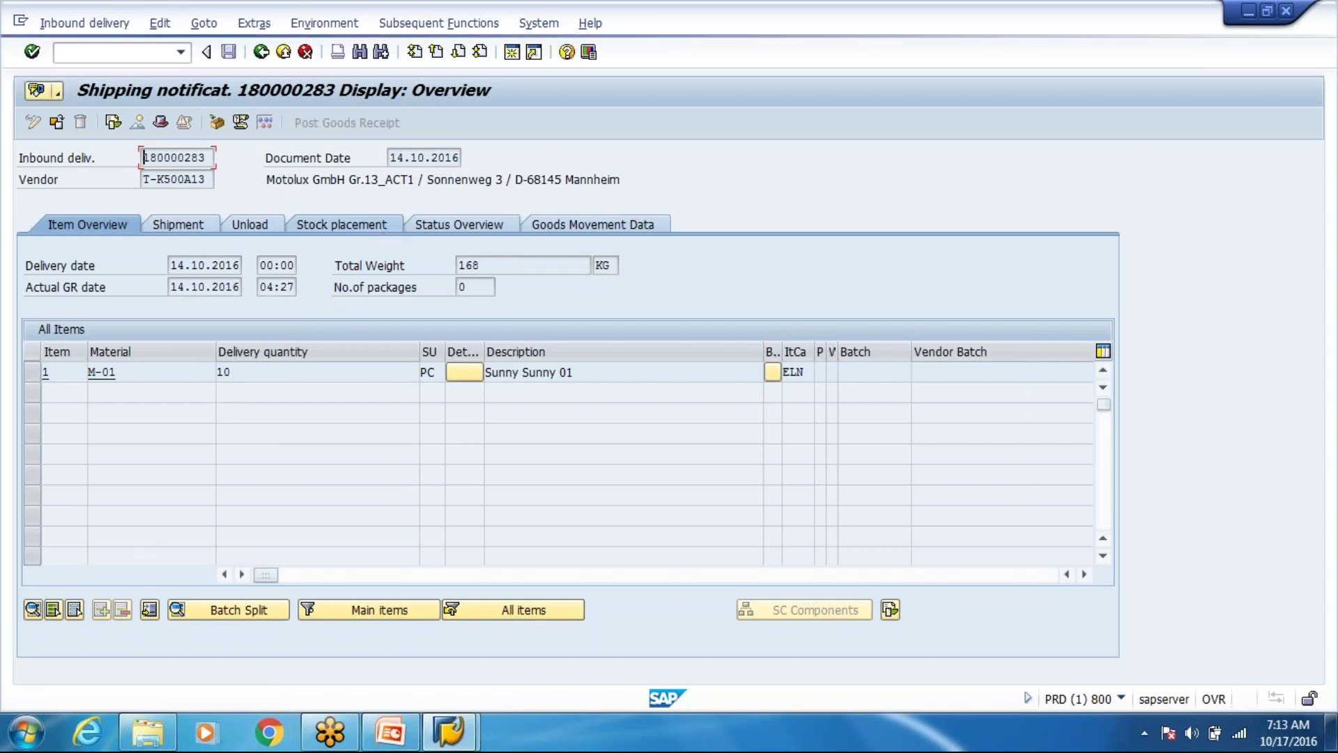
pyautogui.click(222, 374)
pyautogui.click(263, 372)
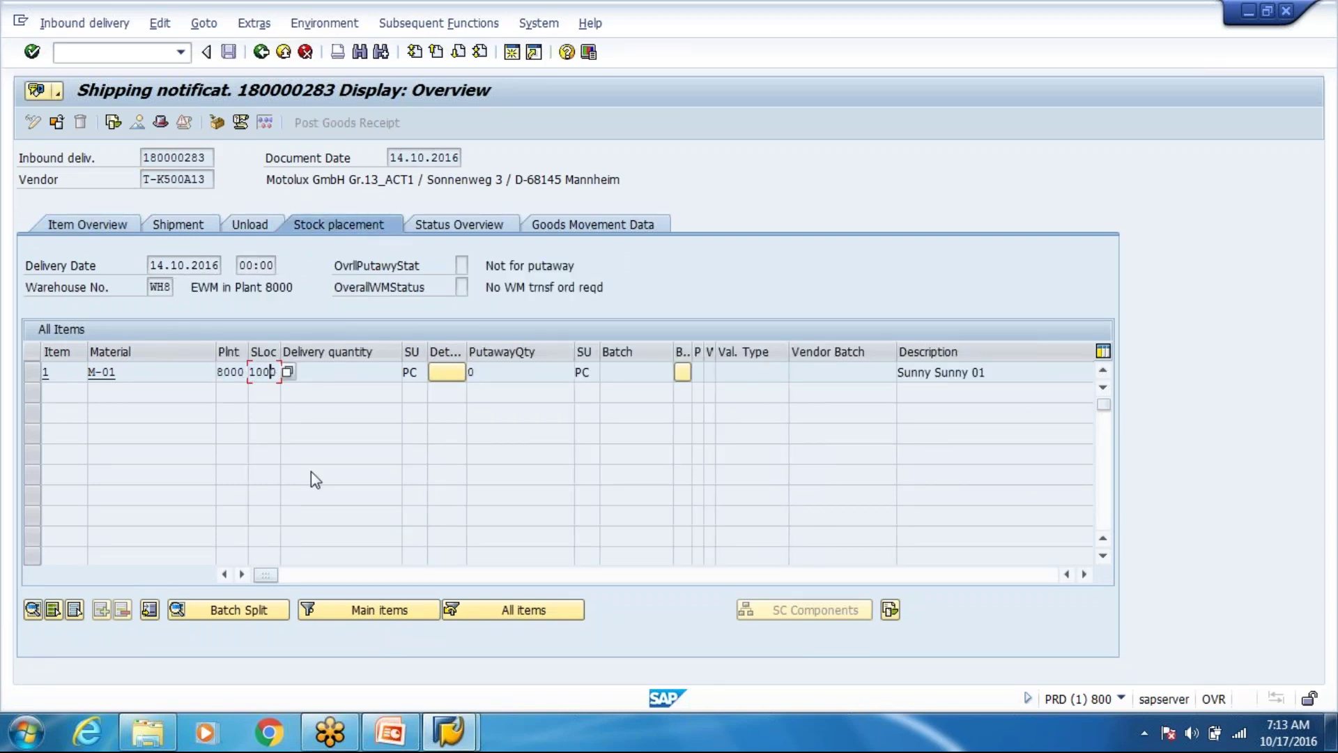
pyautogui.click(159, 287)
pyautogui.click(191, 287)
# Step: Check the header details, return to the overview, and open item 1's details
pyautogui.click(159, 124)
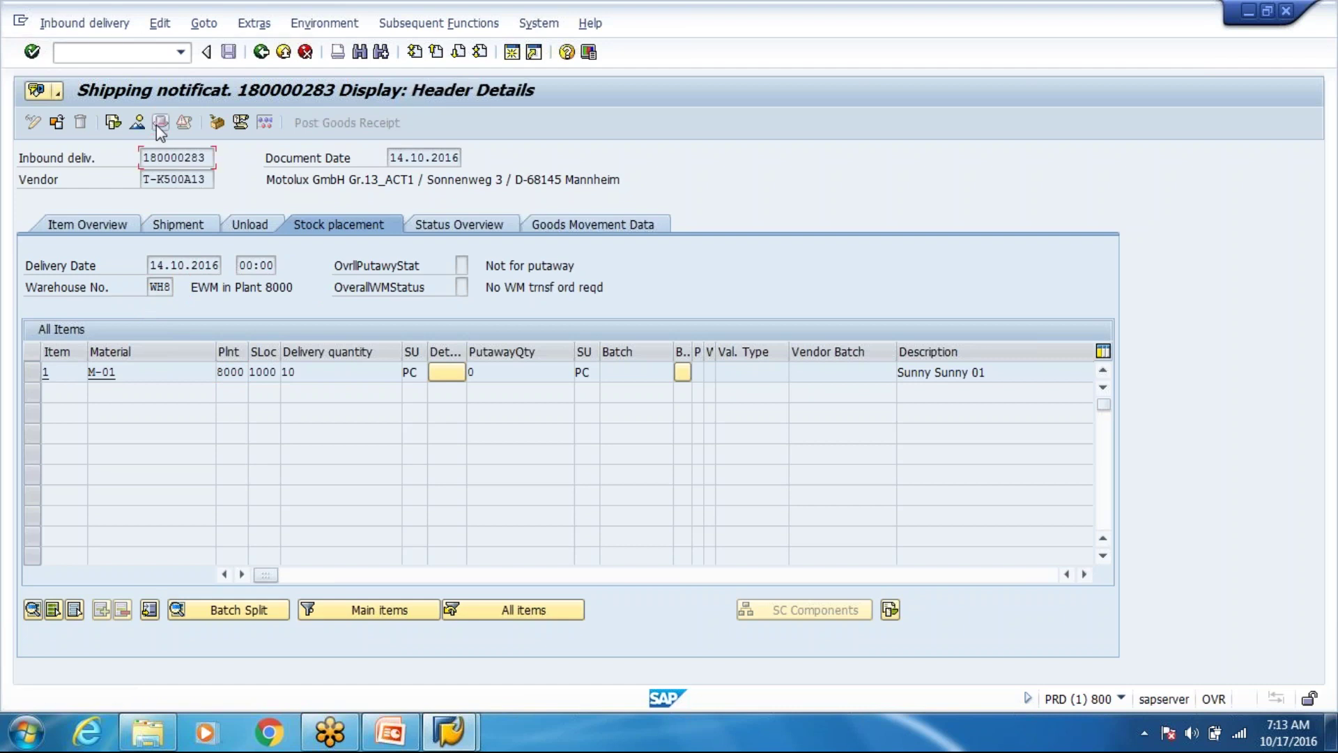
pyautogui.click(260, 51)
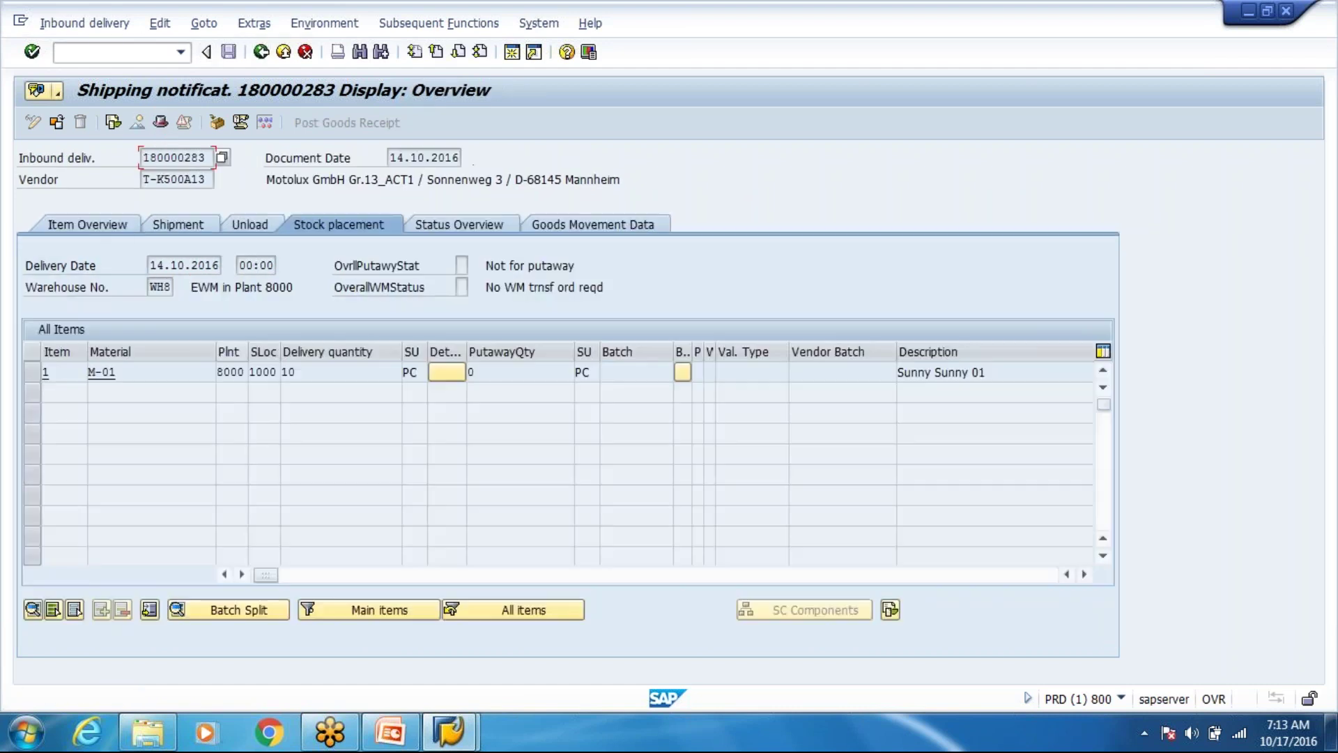
pyautogui.doubleClick(231, 375)
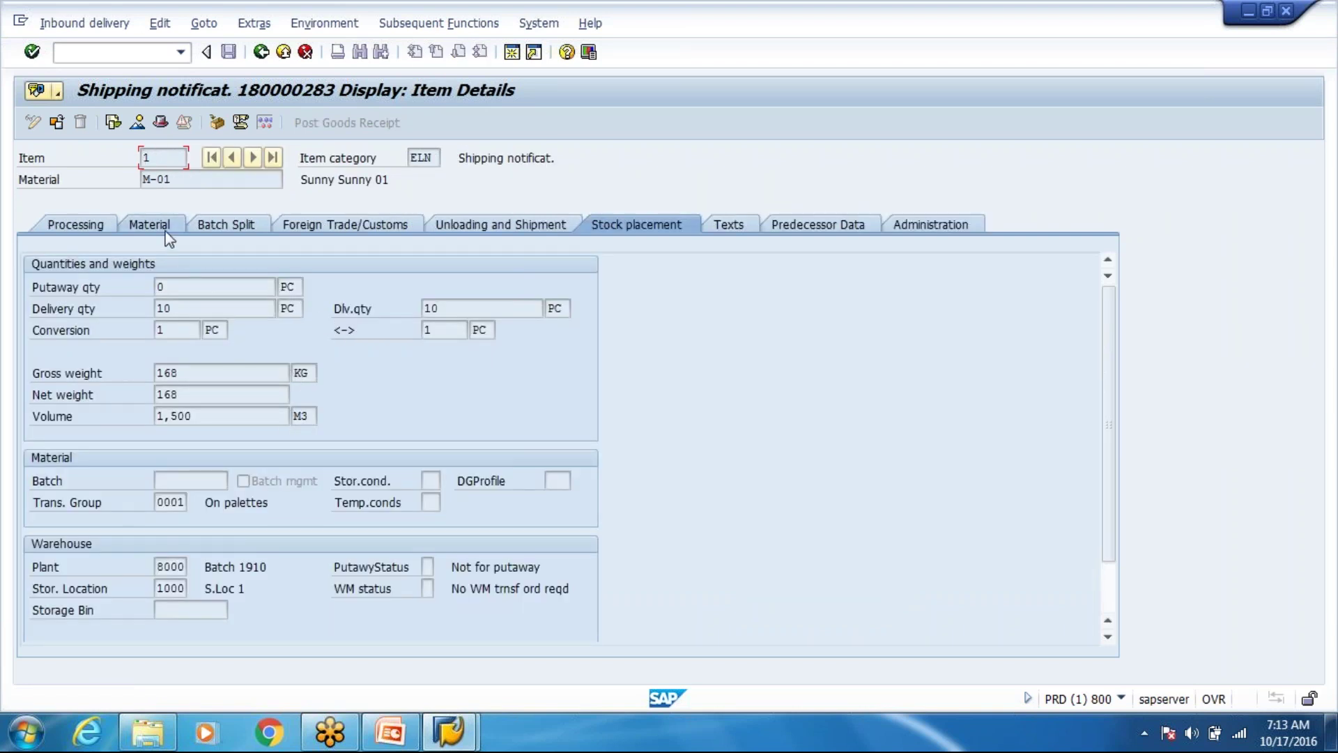
# Step: View item 1's unloading and shipment data, then the header's stock placement data
pyautogui.click(545, 230)
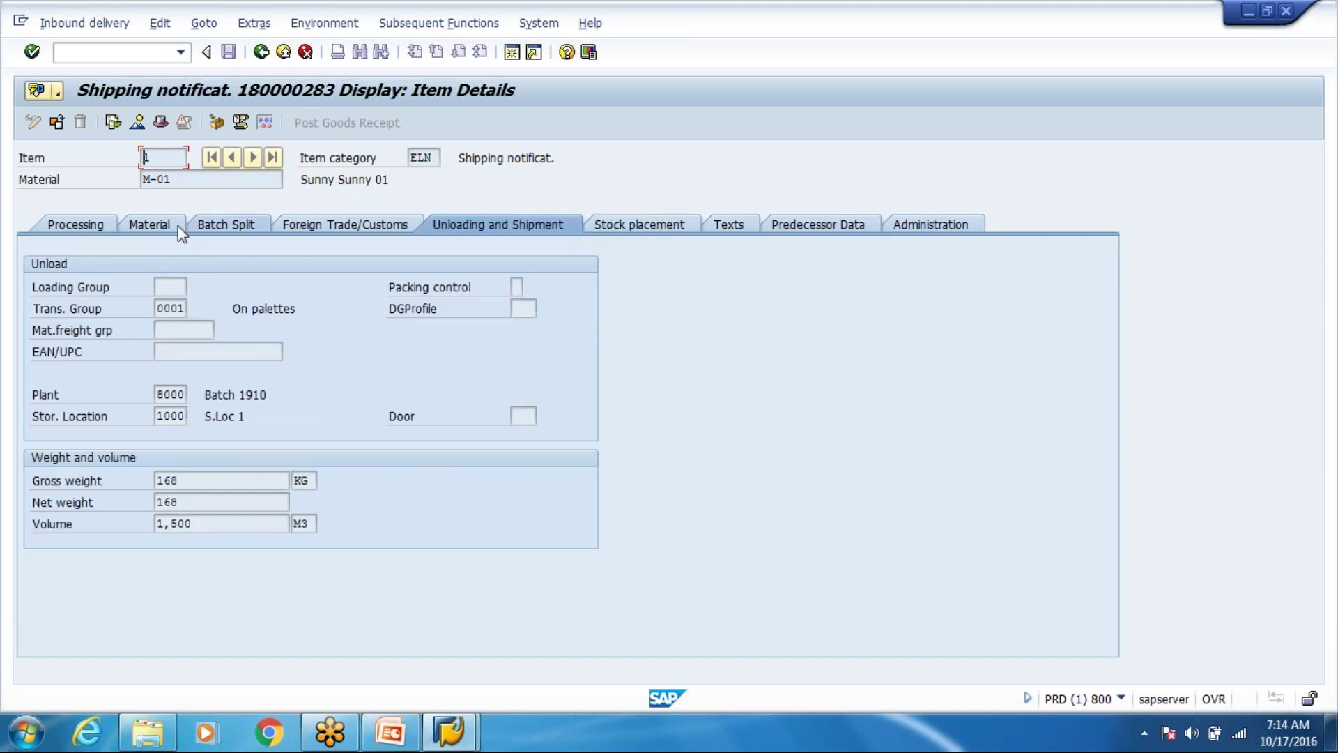
pyautogui.click(261, 53)
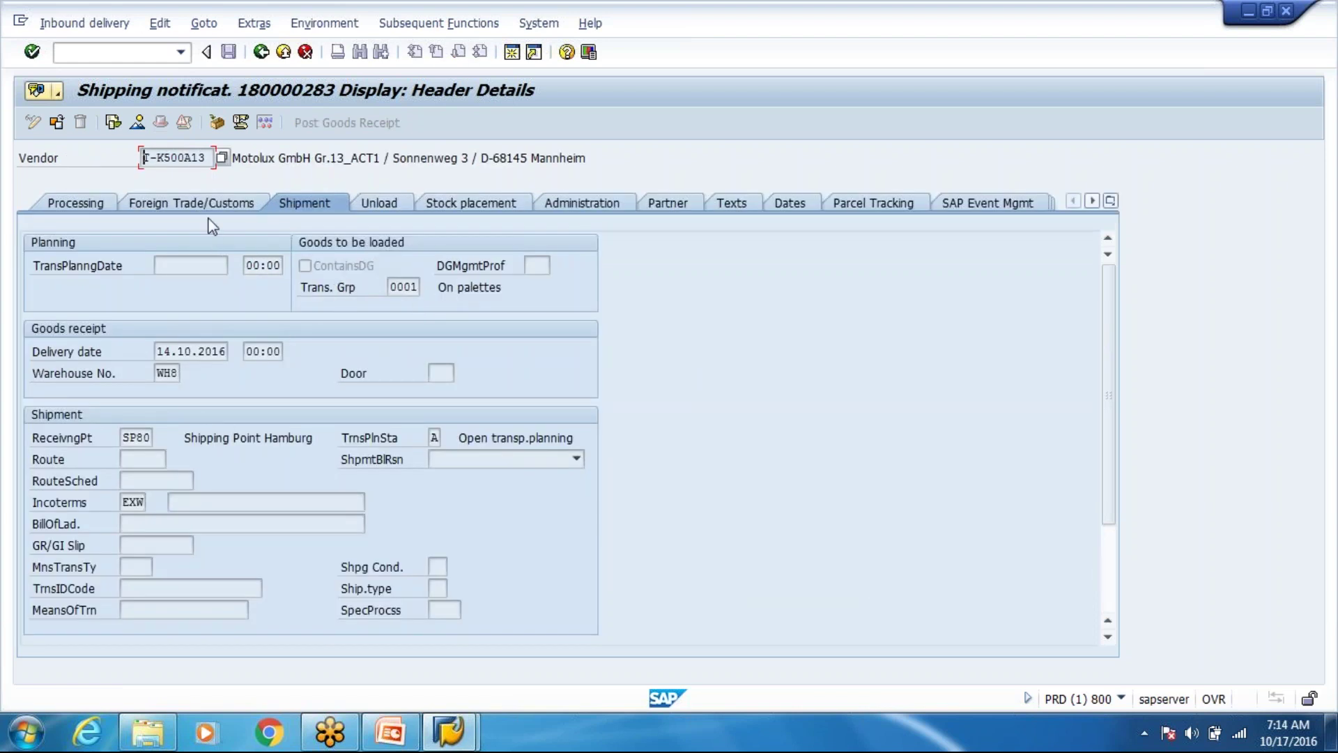
pyautogui.click(436, 207)
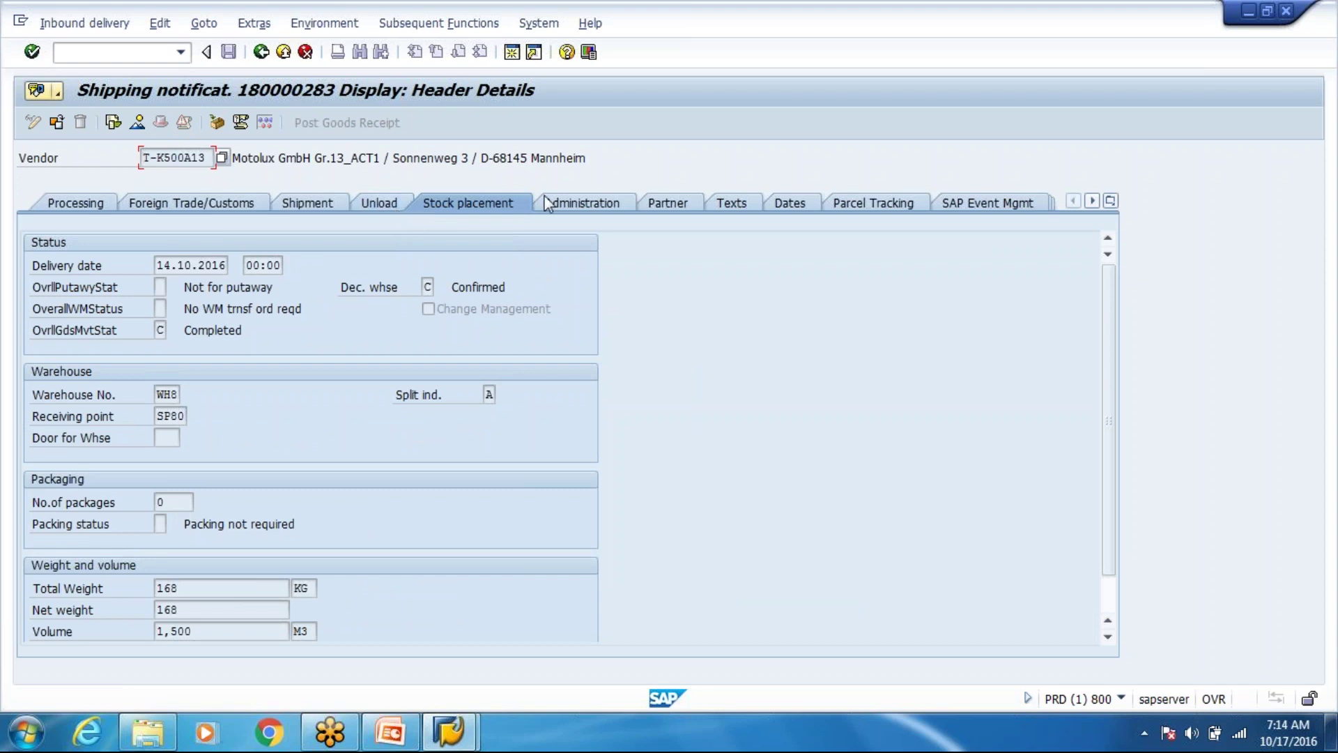
# Step: Review the header's unload and administration data, noting delivery type EL
pyautogui.click(387, 203)
pyautogui.click(433, 203)
pyautogui.click(570, 202)
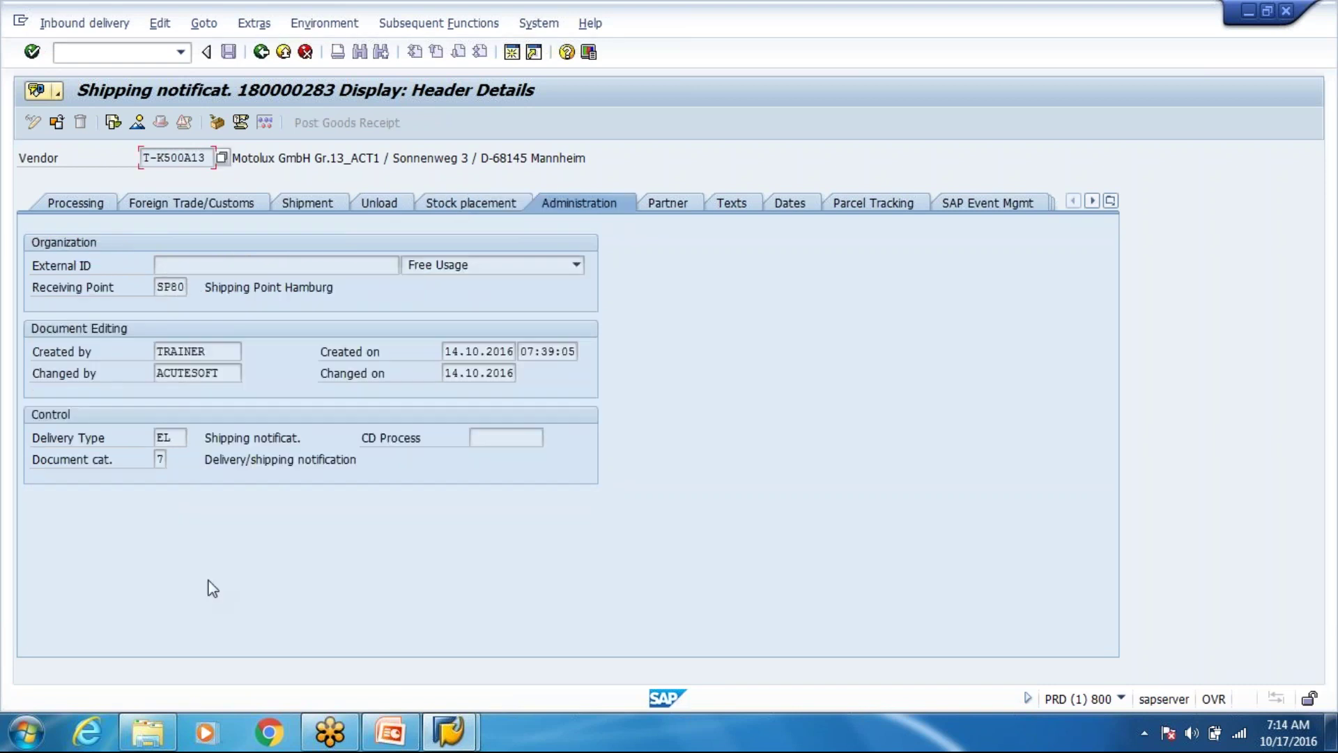
pyautogui.click(160, 438)
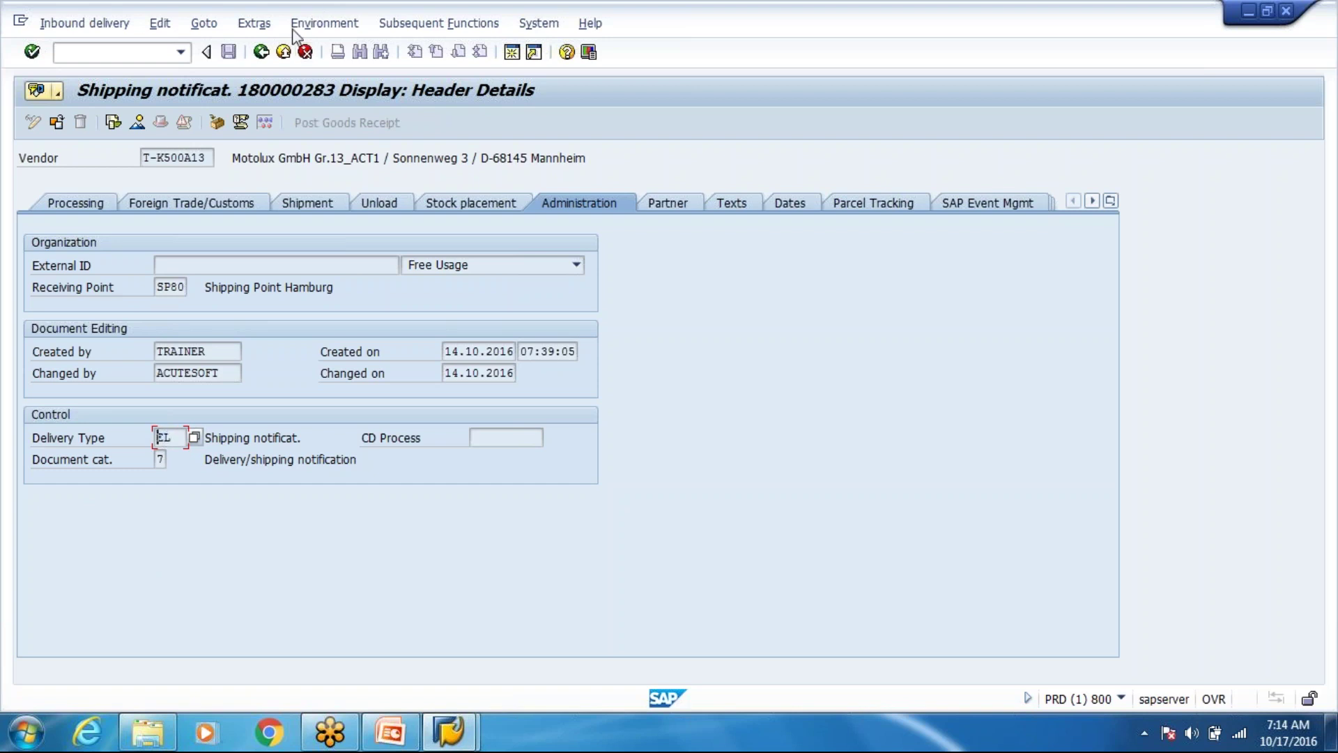
# Step: Return to the overview and scroll the items table right to item category ELN
pyautogui.click(265, 56)
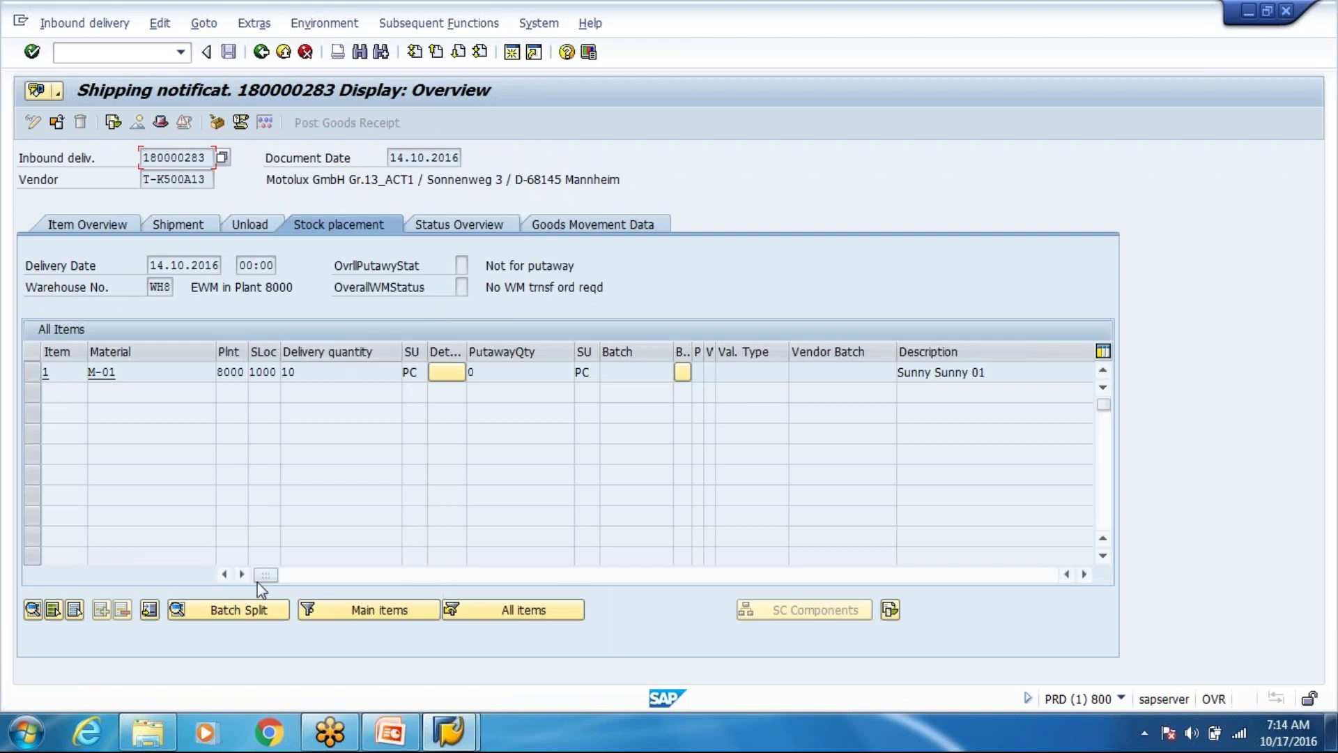
pyautogui.moveTo(269, 579); pyautogui.dragTo(495, 574)
pyautogui.click(752, 373)
pyautogui.click(745, 373)
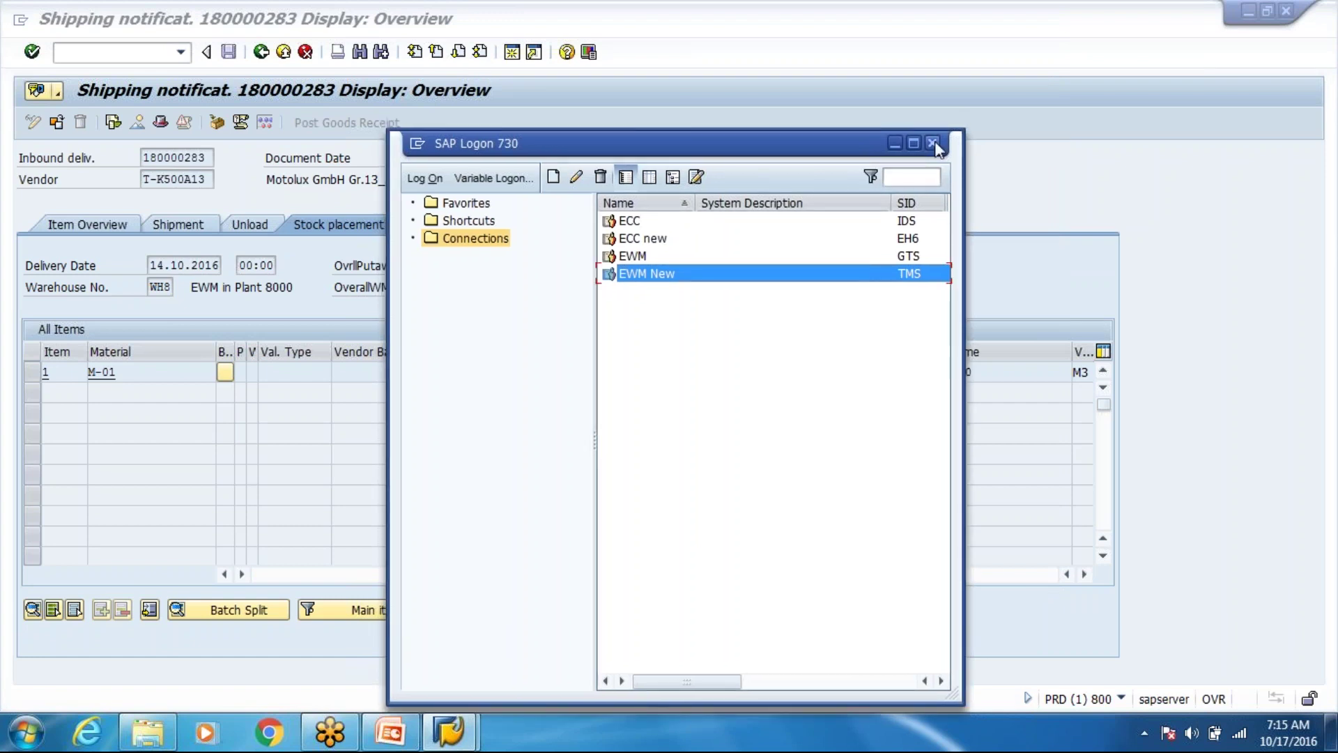
# Step: Close SAP Logon and start the Week 1 slide show from the Document Type Header data slide
pyautogui.click(933, 144)
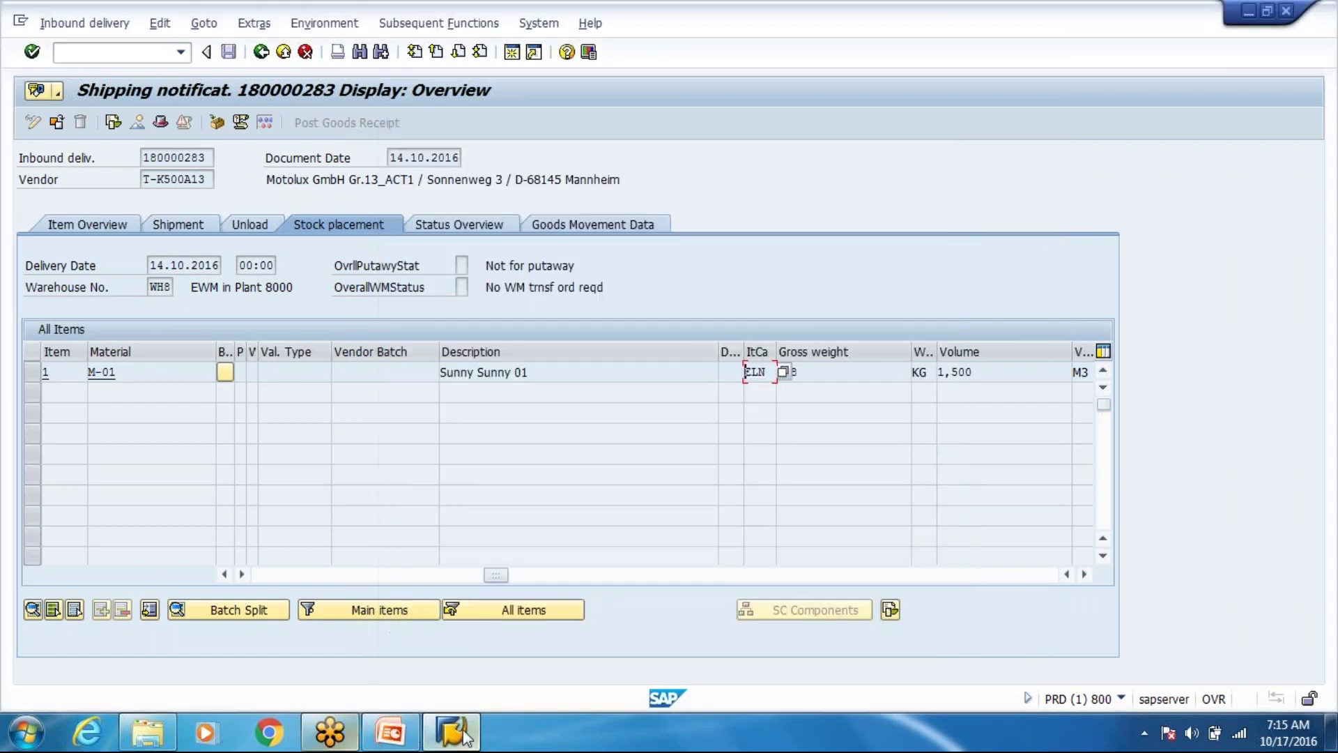
pyautogui.click(399, 728)
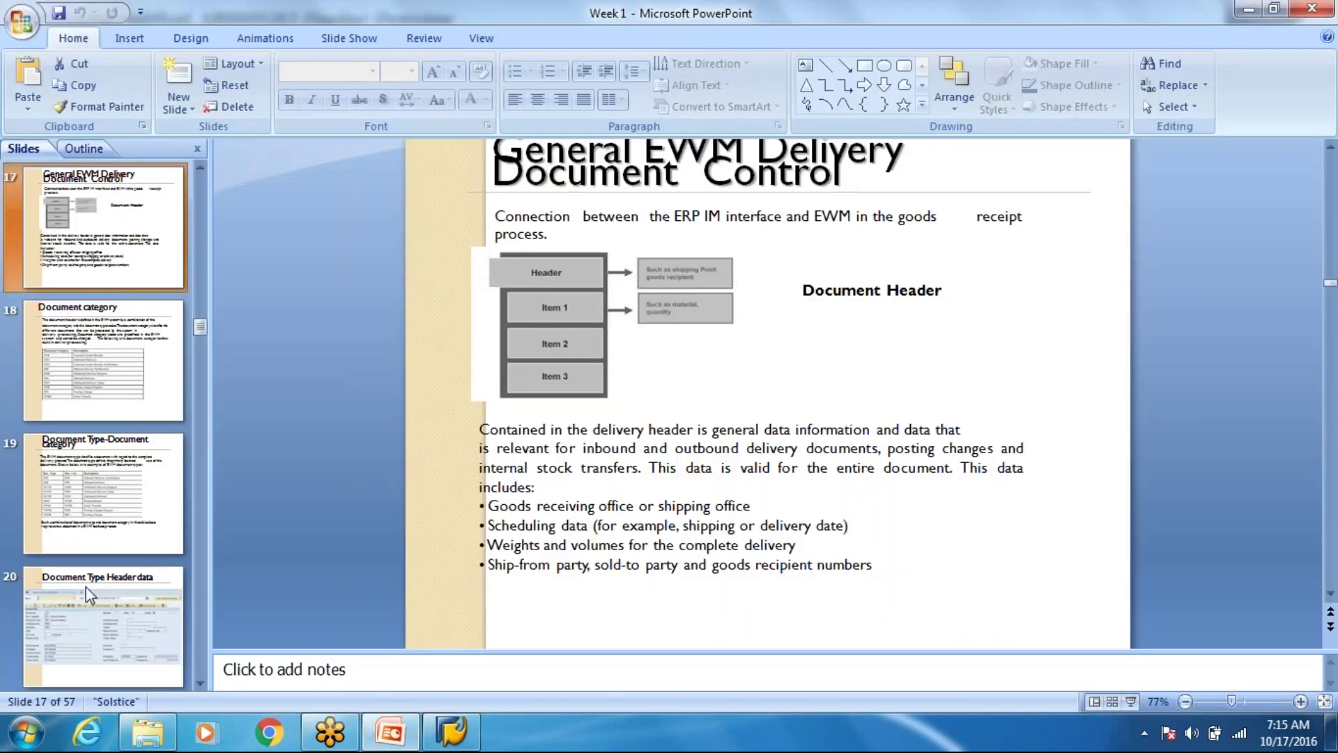
pyautogui.click(88, 594)
pyautogui.click(1130, 701)
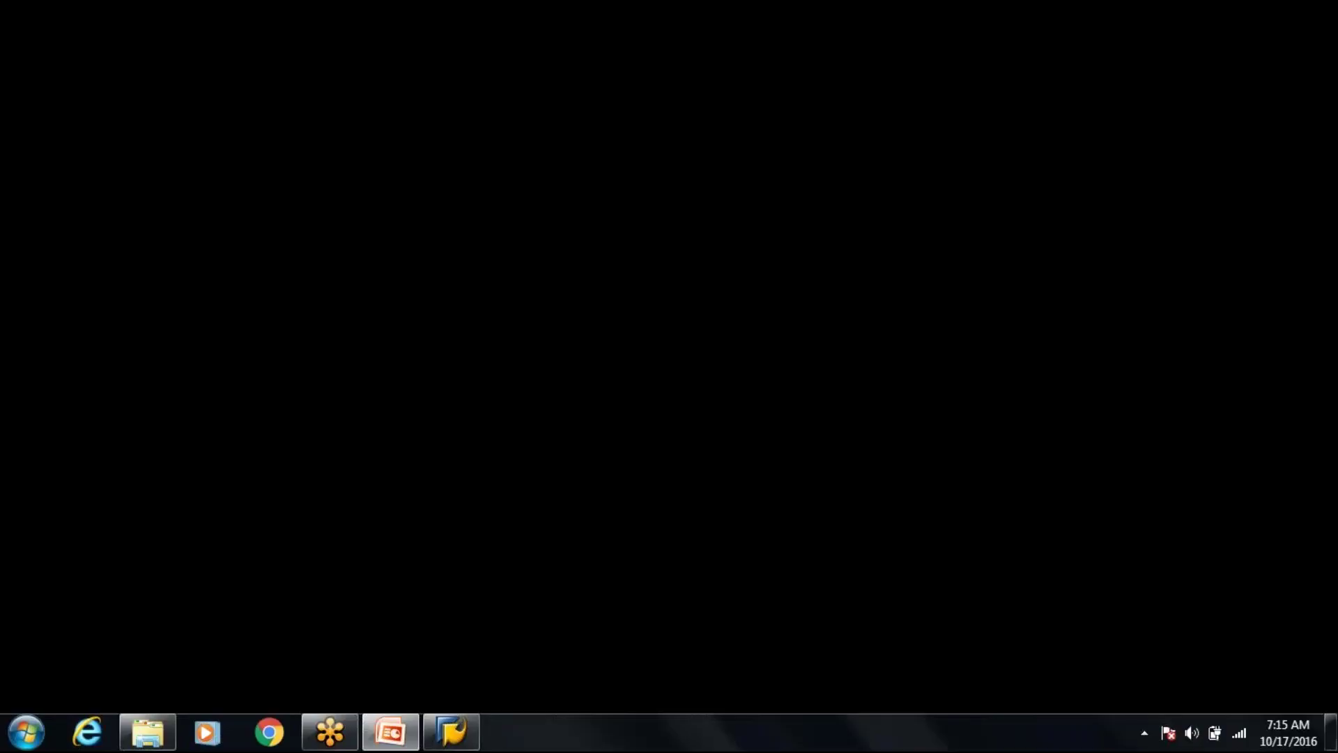
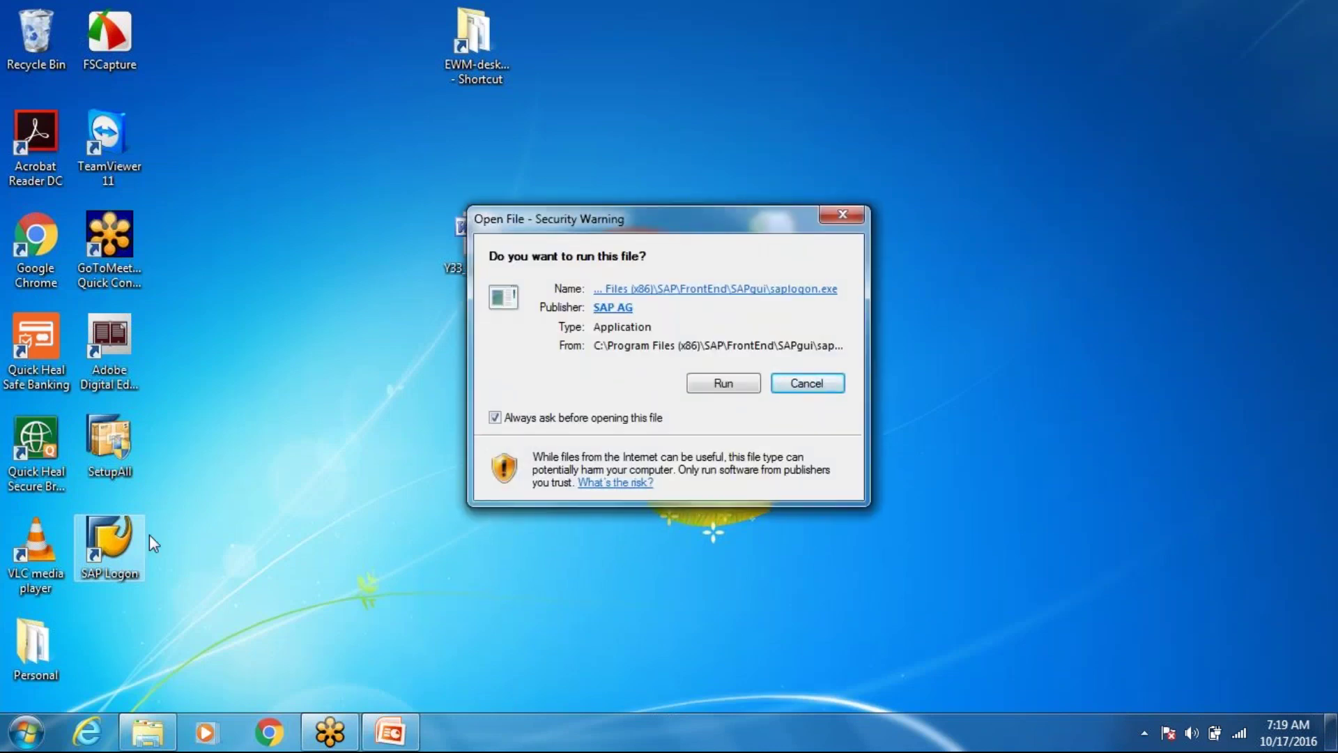
# Step: Start SAP Logon and connect to EWM New with the remembered user and client 400
pyautogui.click(722, 383)
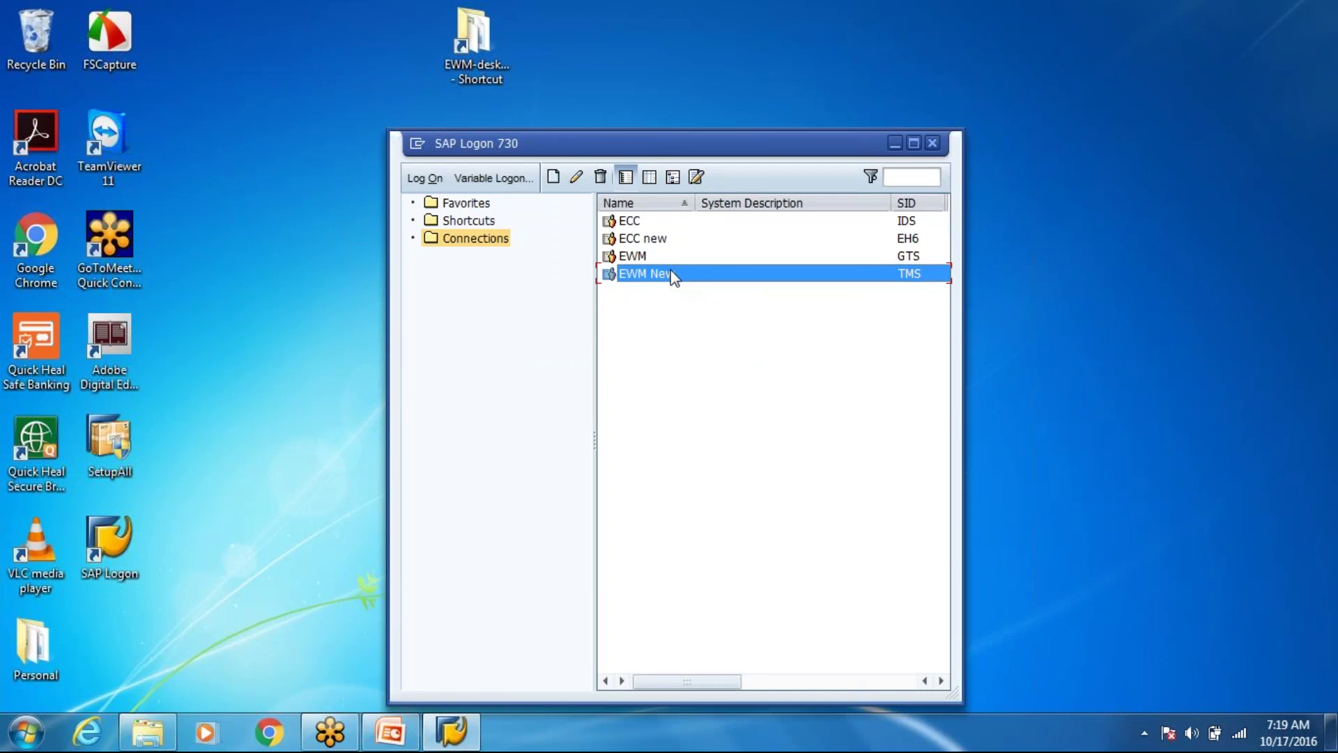
pyautogui.doubleClick(671, 270)
pyautogui.press('Down')
pyautogui.press('Down')
pyautogui.press('Return')
pyautogui.click(167, 157)
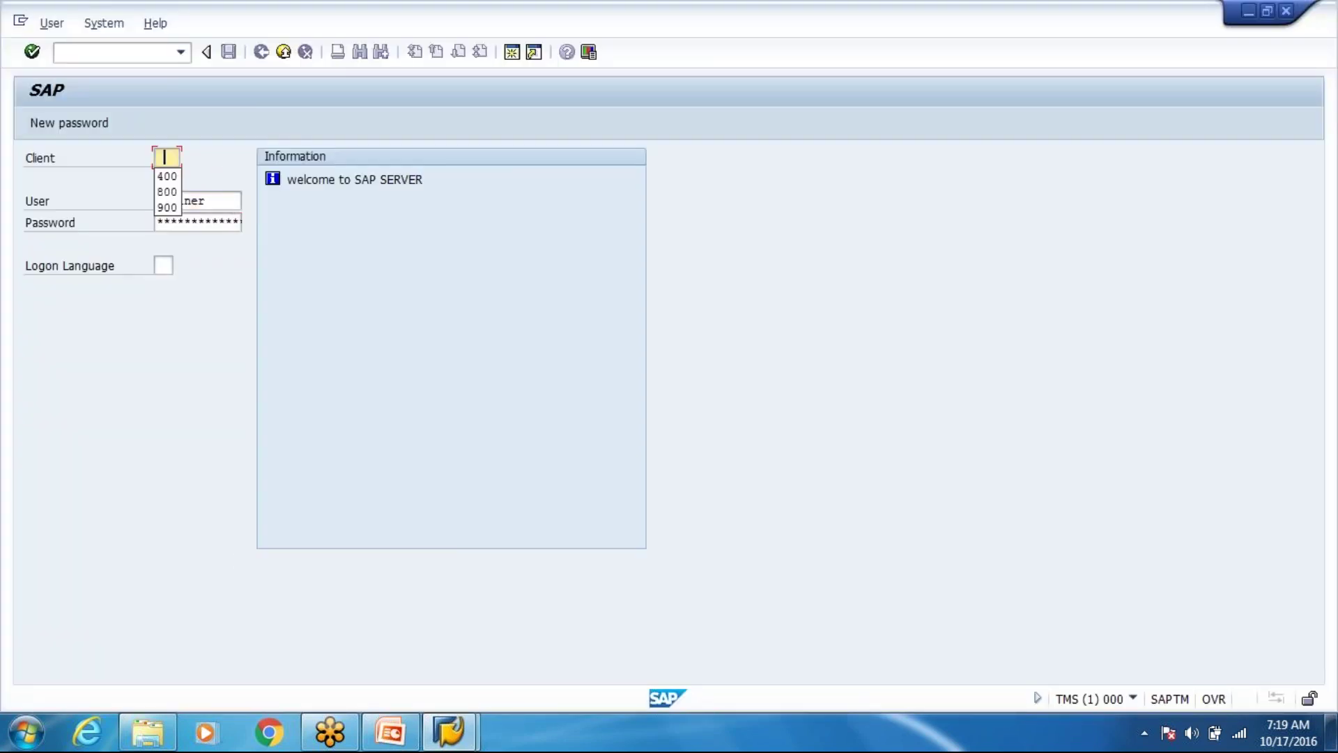
pyautogui.press('Down')
pyautogui.press('Return')
pyautogui.click(179, 201)
# Step: Enter the password to log on, then enter transaction /n/scwm/prdi
pyautogui.press('Tab')
pyautogui.press('Right')
pyautogui.press('Right')
pyautogui.press('Right')
pyautogui.press('Right')
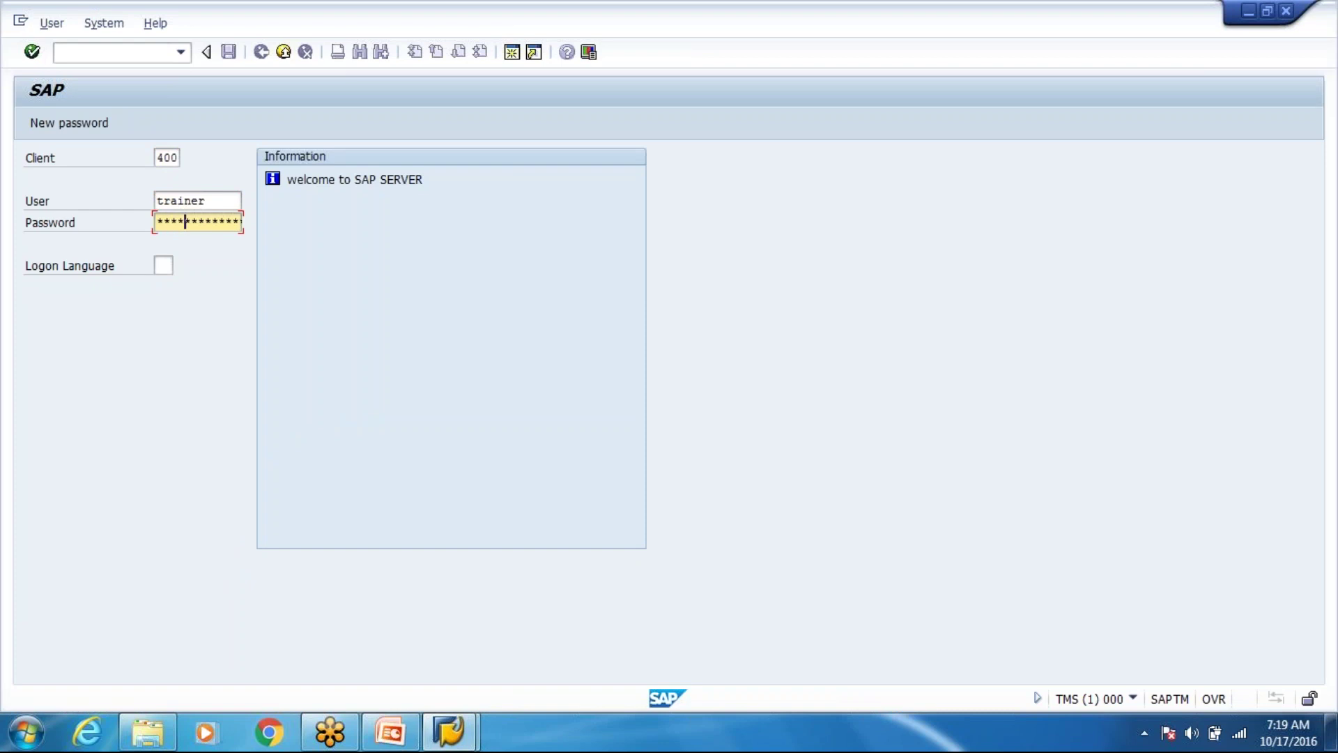
pyautogui.press('Right')
pyautogui.press('Right')
pyautogui.press('Right')
pyautogui.press('Right')
pyautogui.press('Right')
pyautogui.press('Right')
pyautogui.press('Return')
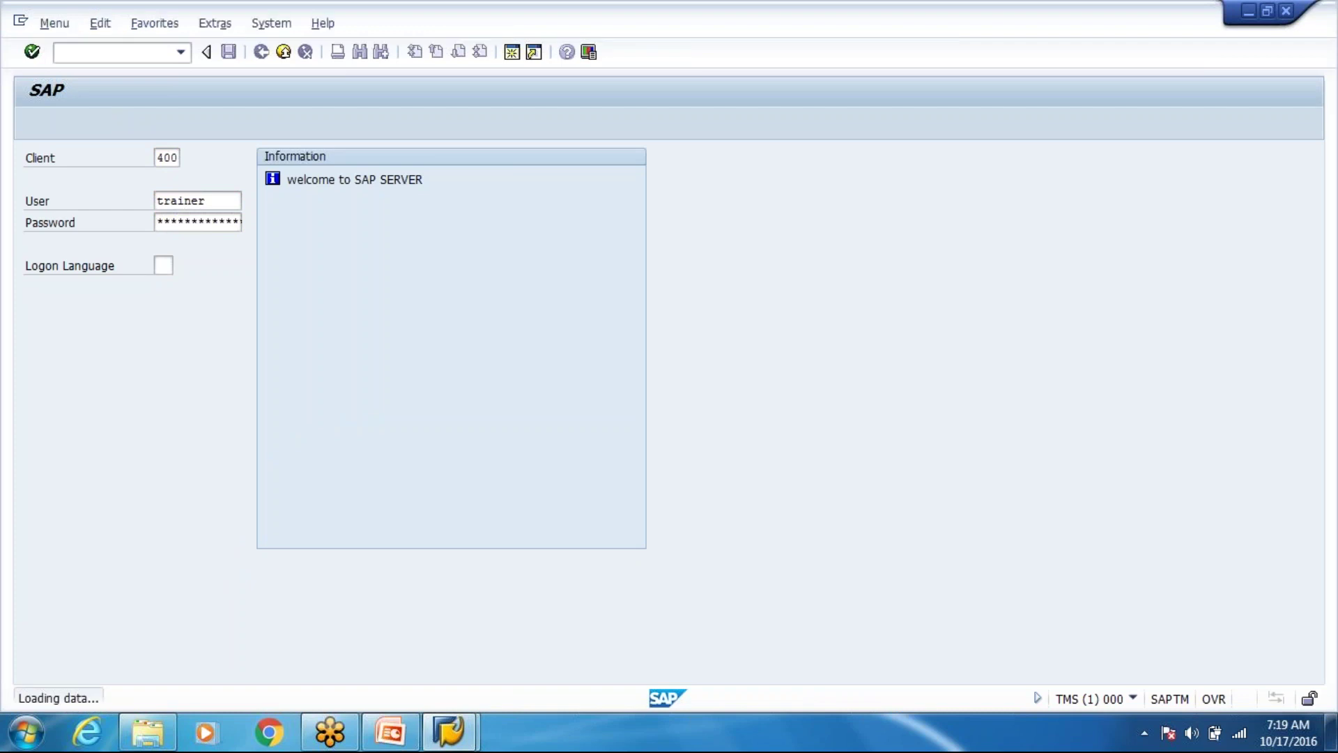
pyautogui.write('/n/scwm/prd')
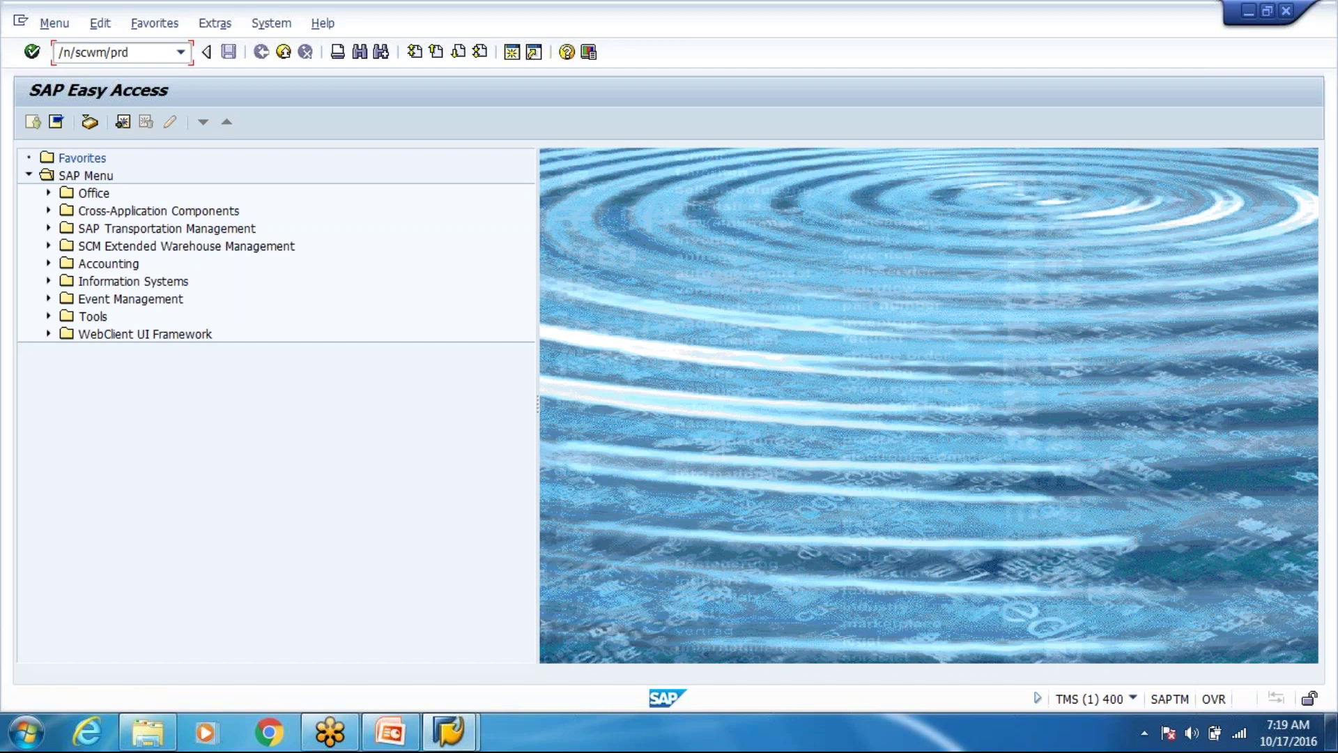
pyautogui.write('i')
# Step: Run /n/scwm/prdi to list inbound delivery 11241 for warehouse WH80
pyautogui.press('Return')
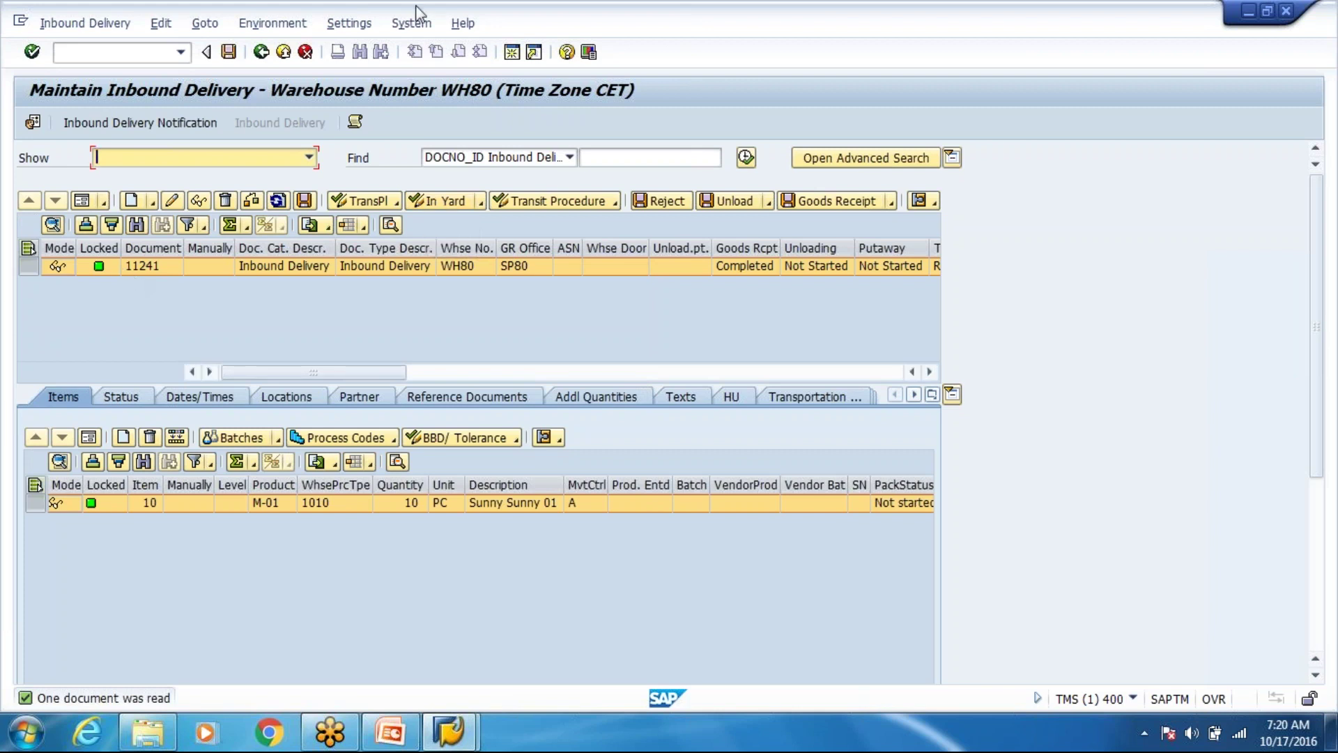
pyautogui.click(128, 124)
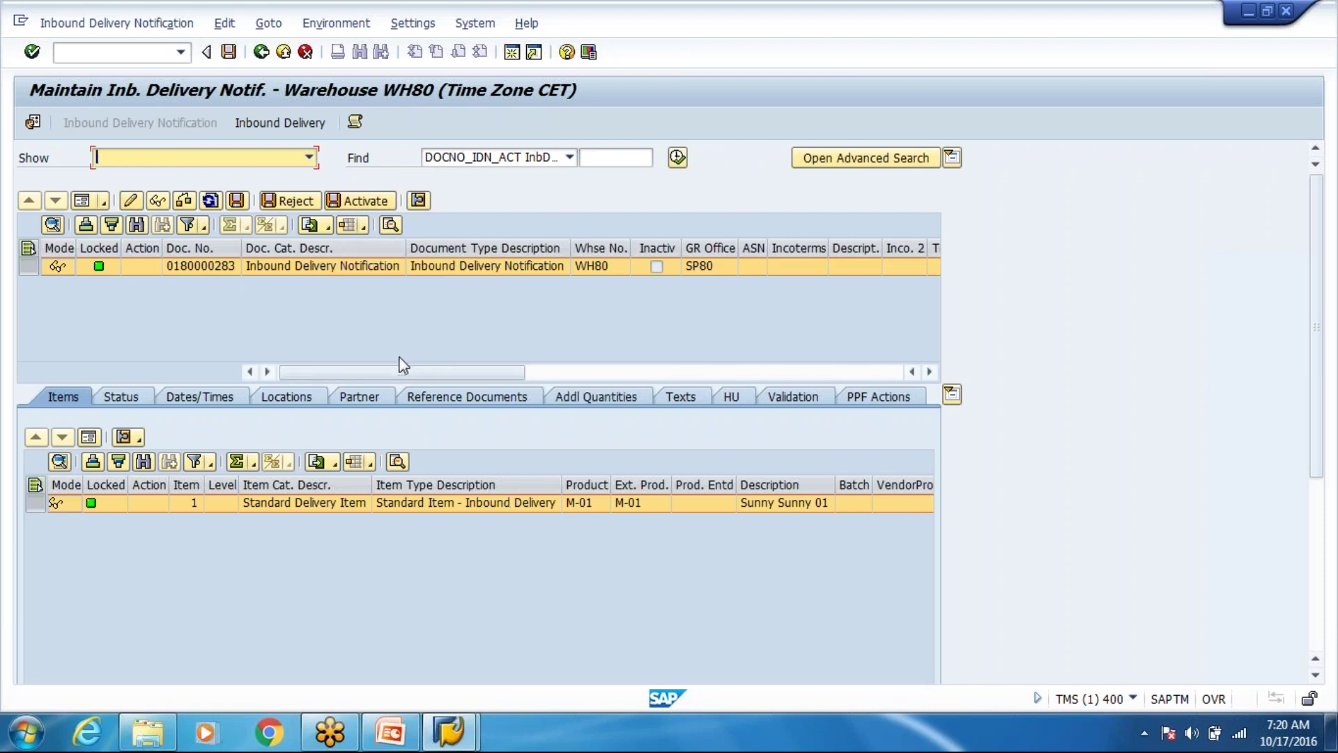
pyautogui.click(454, 728)
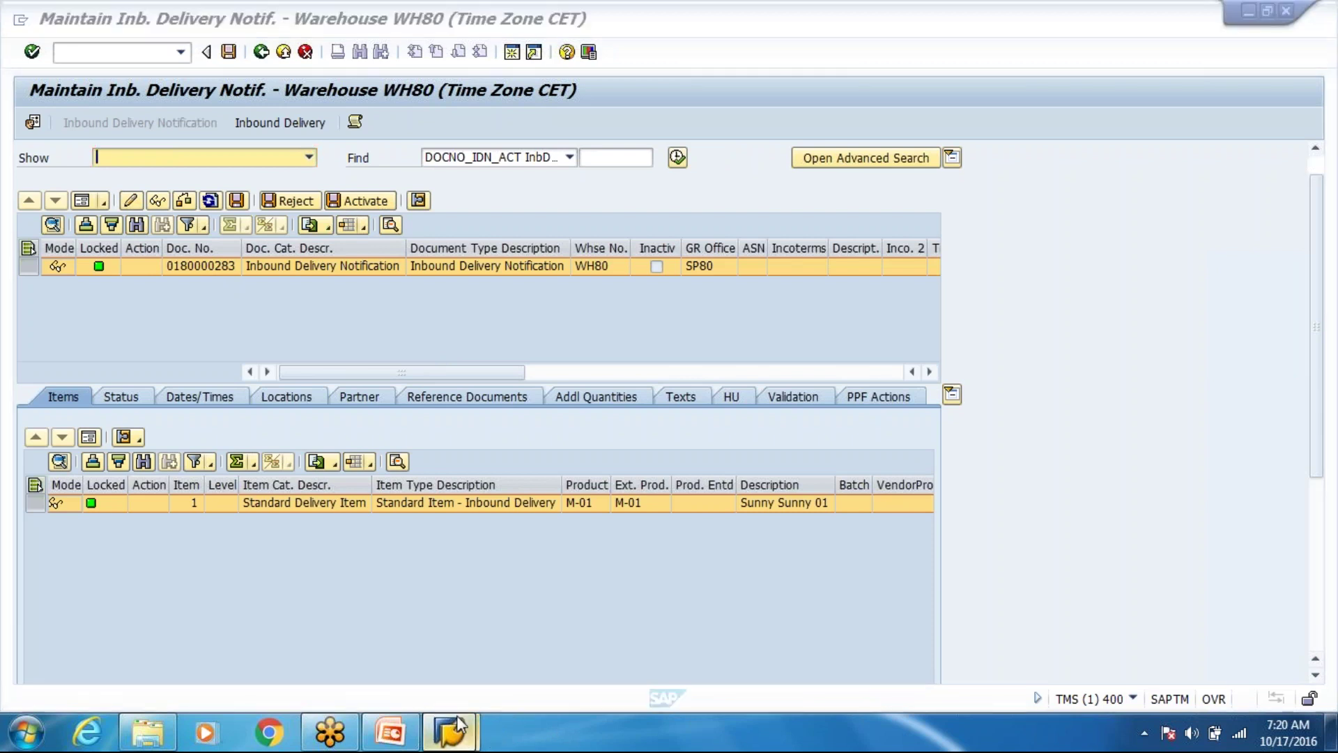
pyautogui.rightClick(457, 715)
pyautogui.click(637, 679)
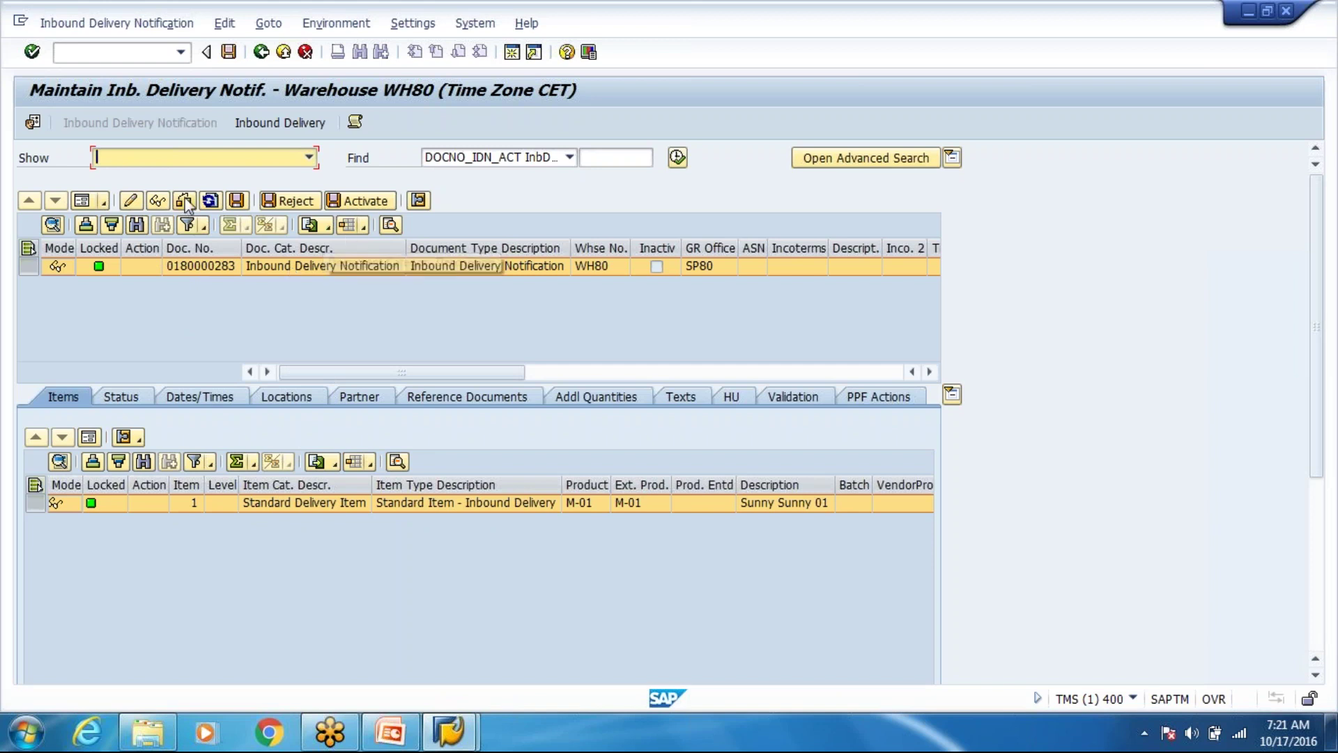
pyautogui.click(284, 124)
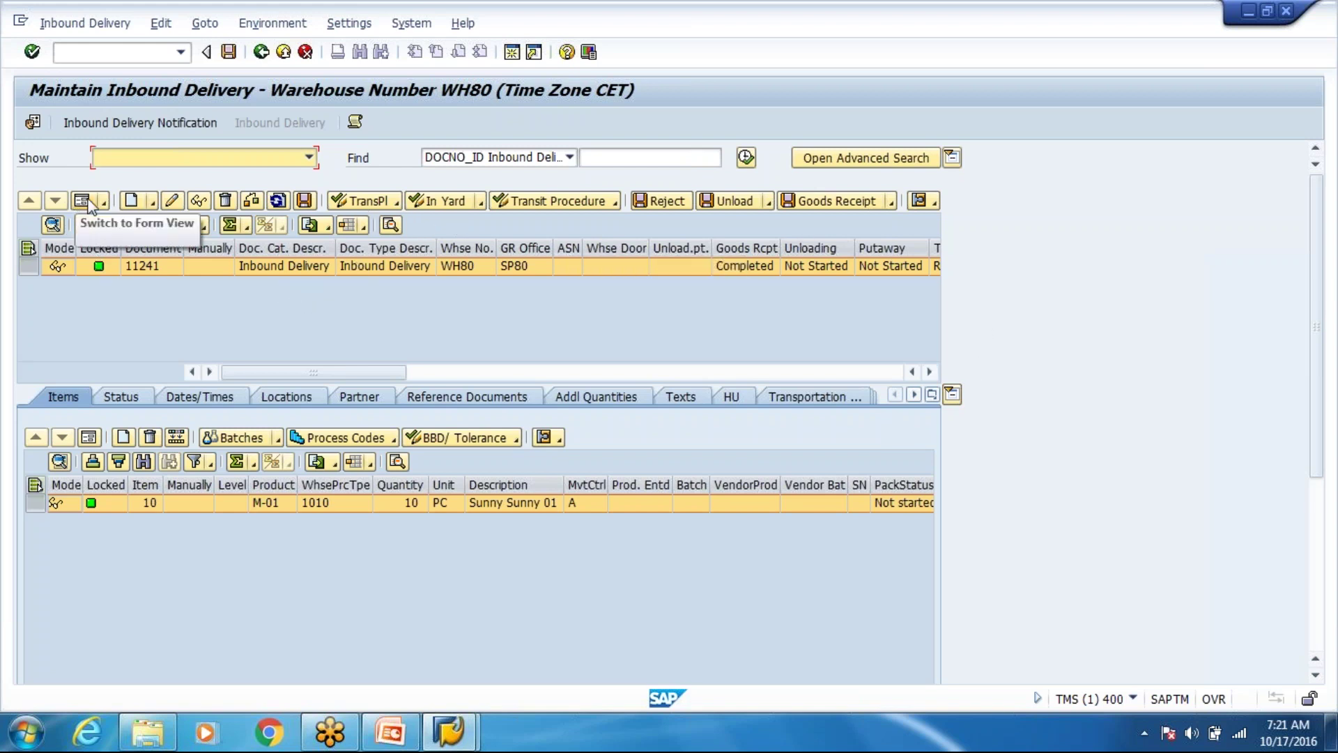
# Step: View delivery 11241's header form (category PDI), then open /scwm/prdo in a new session
pyautogui.click(531, 201)
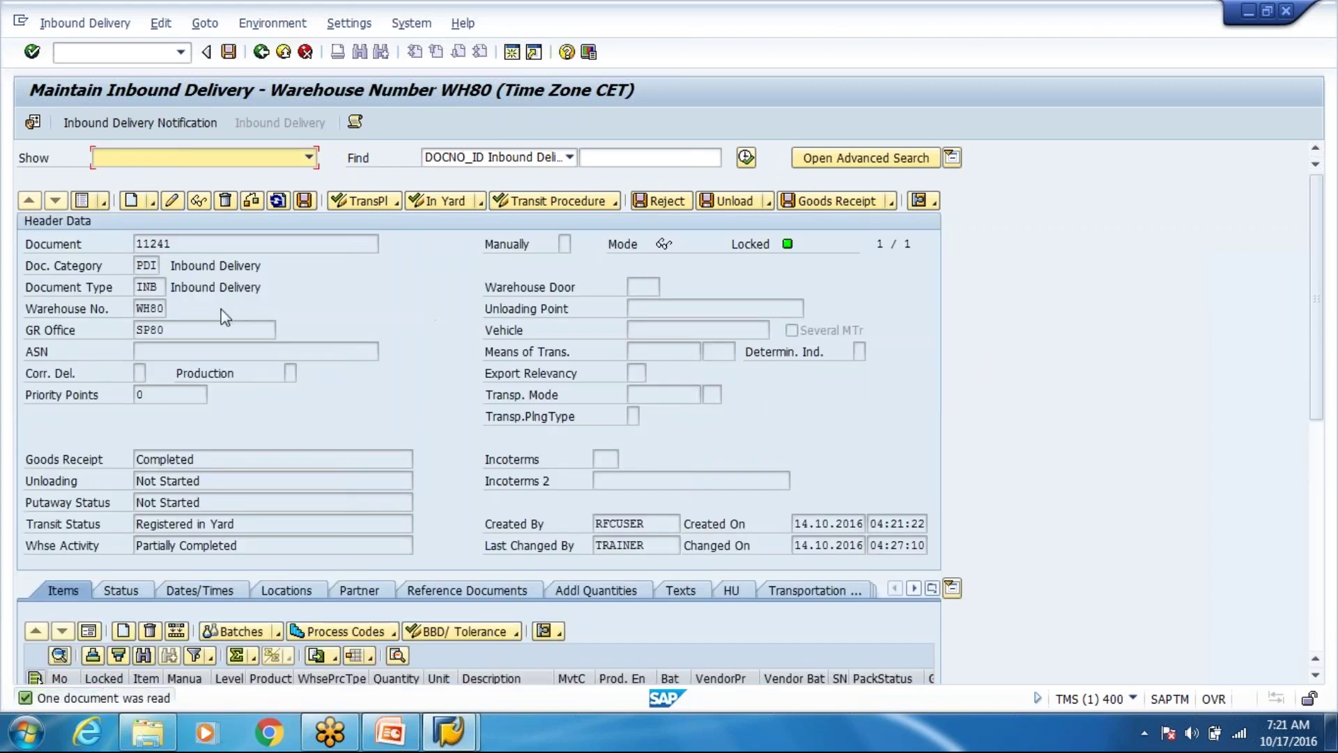
pyautogui.click(152, 327)
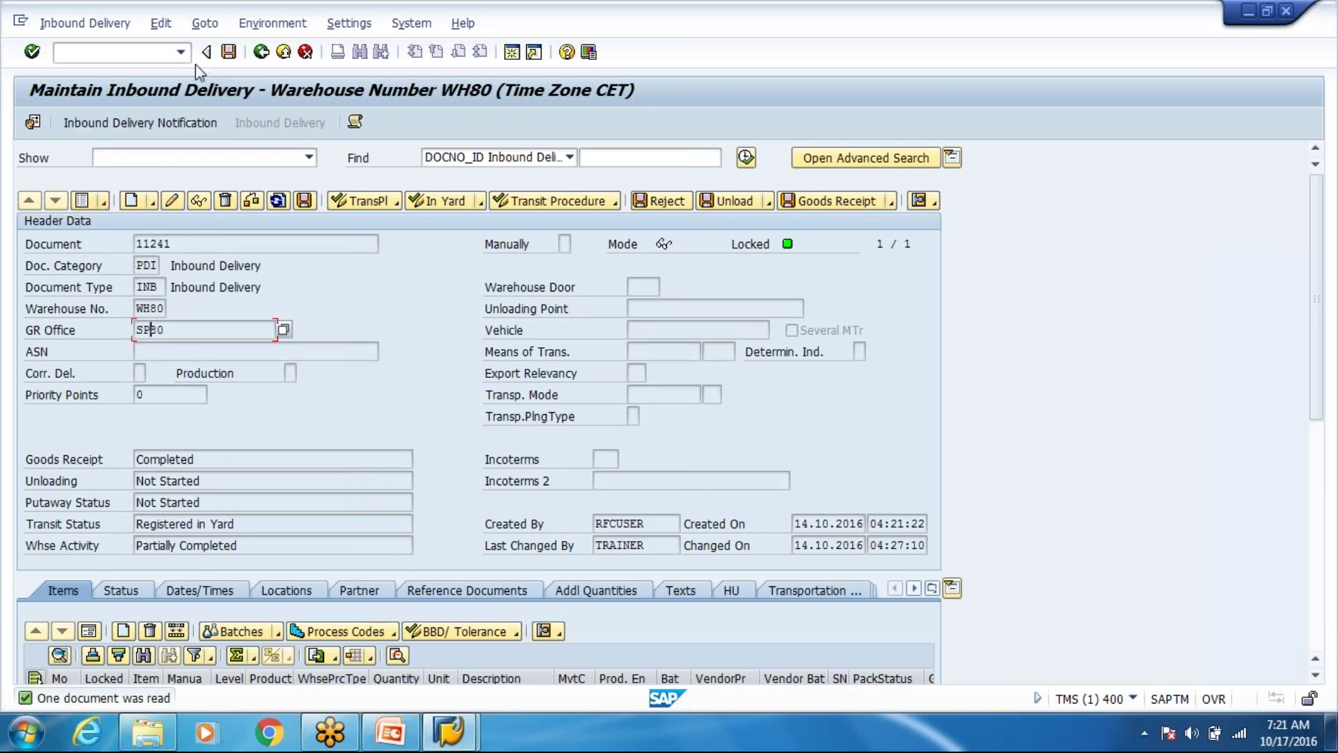
pyautogui.click(123, 53)
pyautogui.write('/o.')
pyautogui.write('/scwm/pr')
pyautogui.write('do')
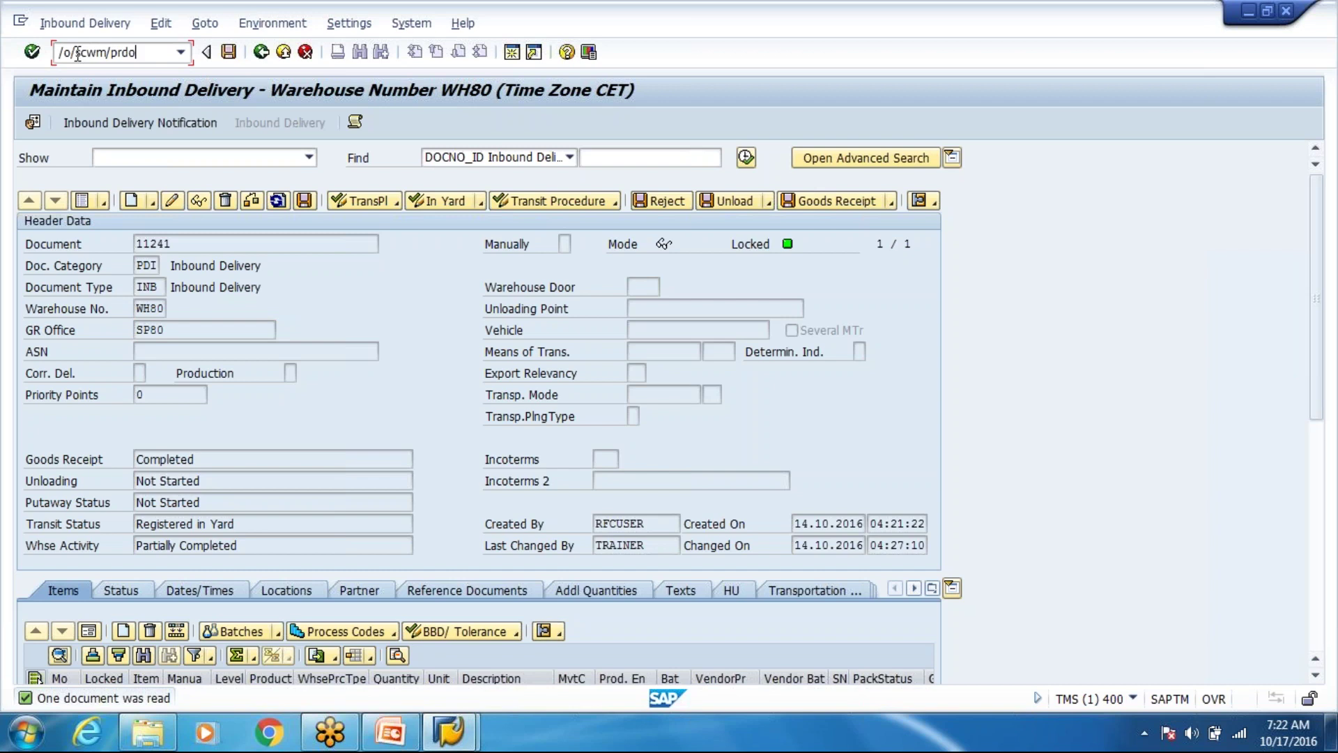
pyautogui.press('Return')
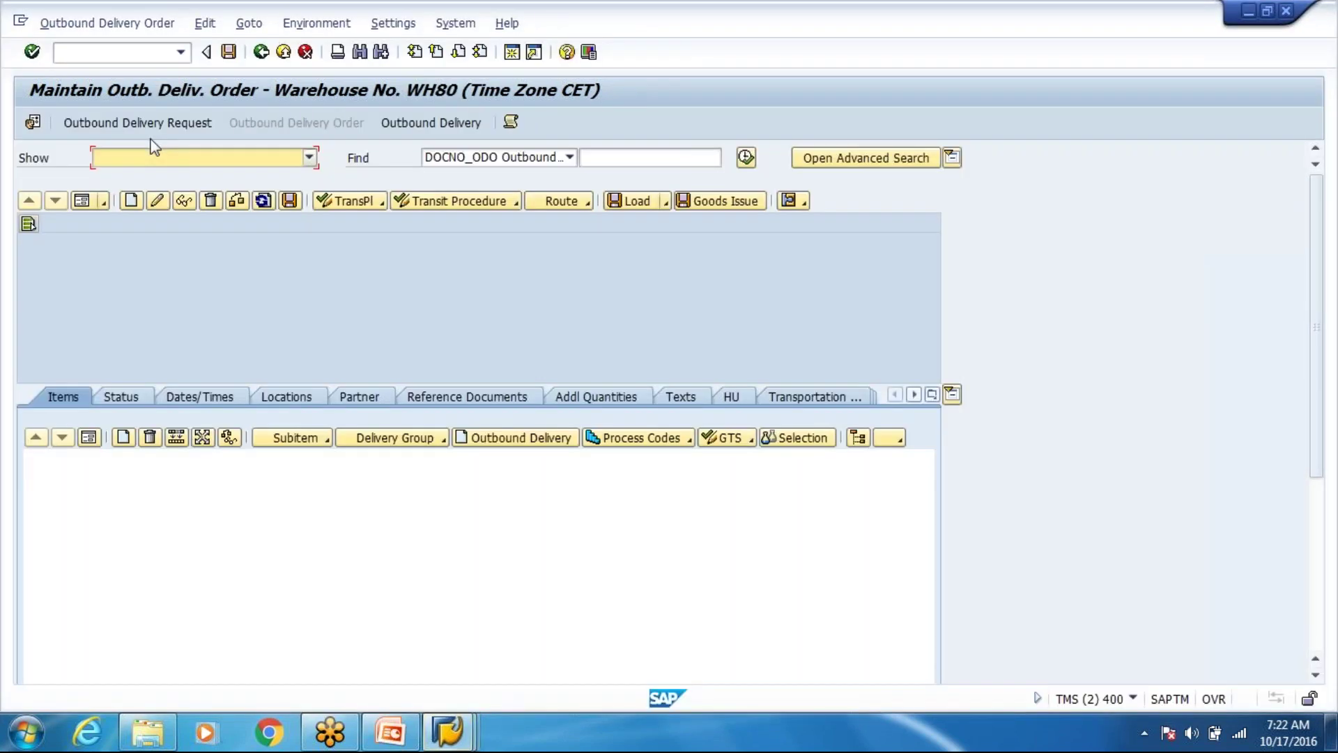
pyautogui.hotkey('alt', 'Tab')
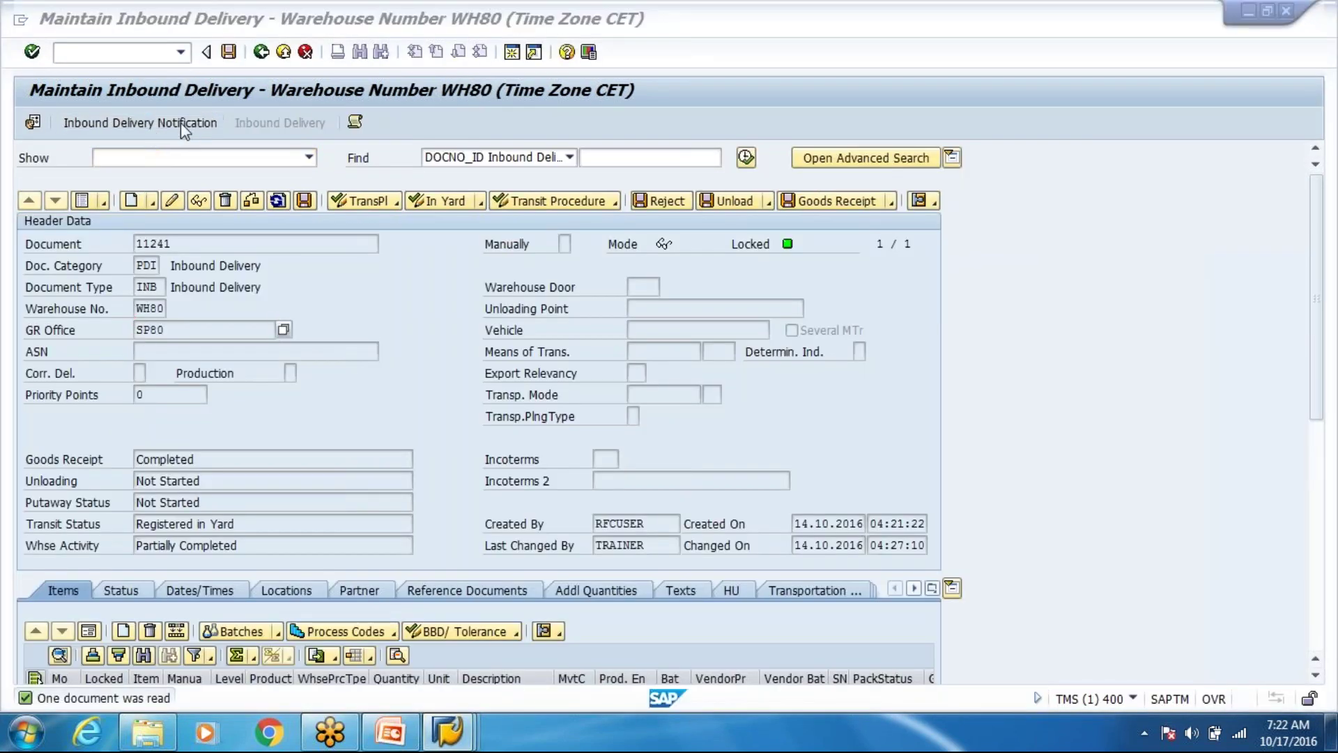
pyautogui.hotkey('alt', 'Tab')
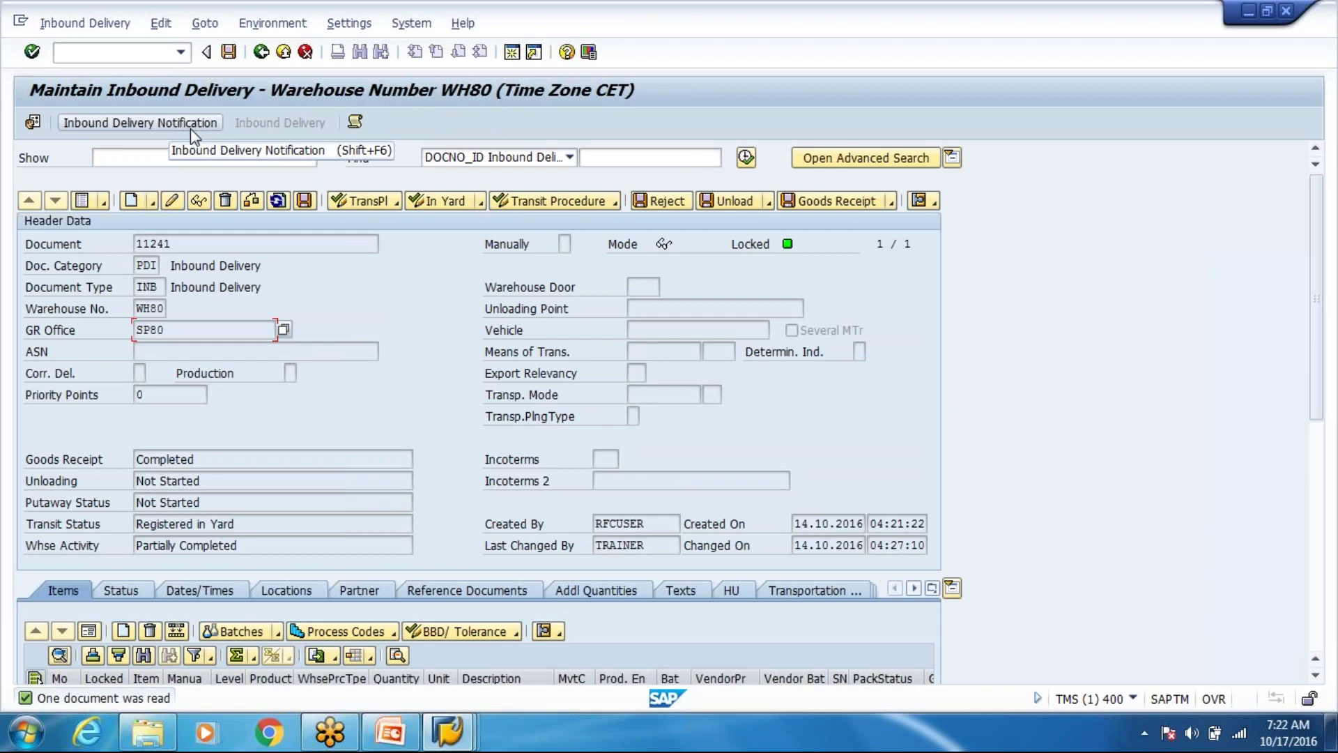
pyautogui.click(191, 127)
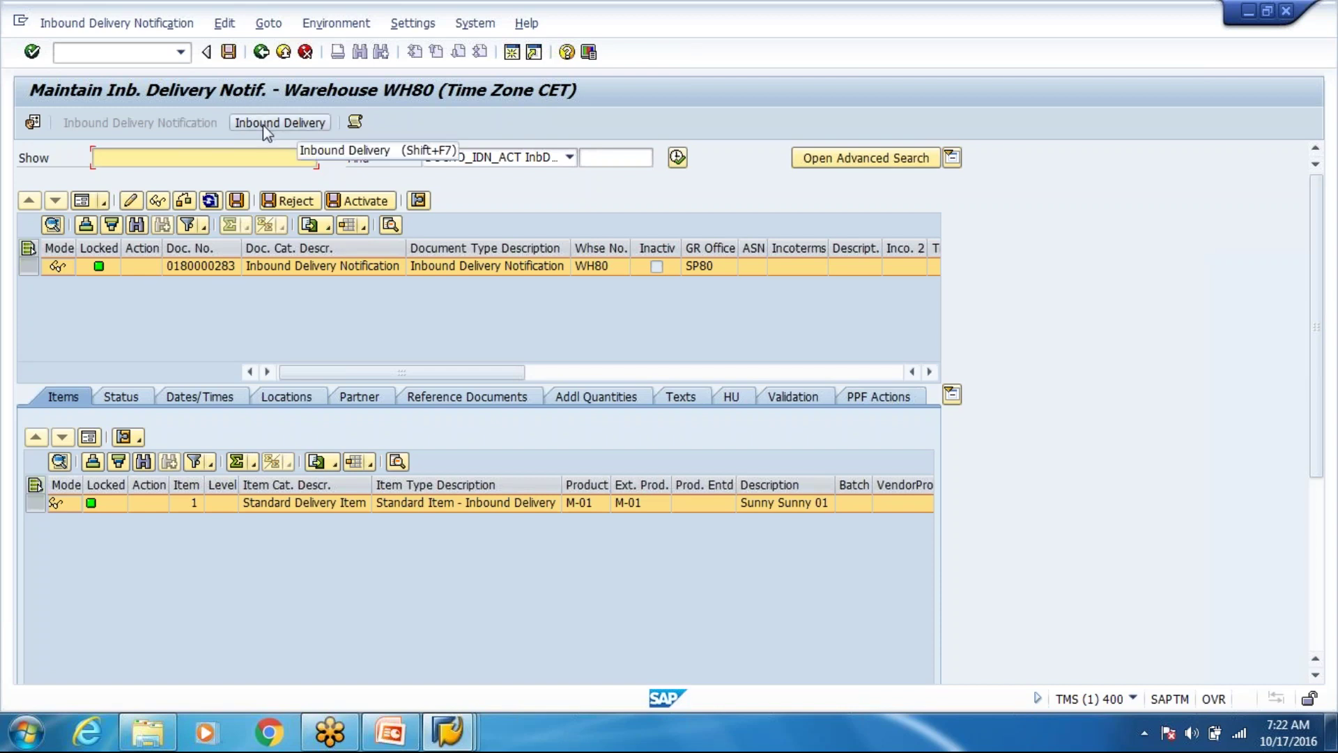
pyautogui.click(440, 733)
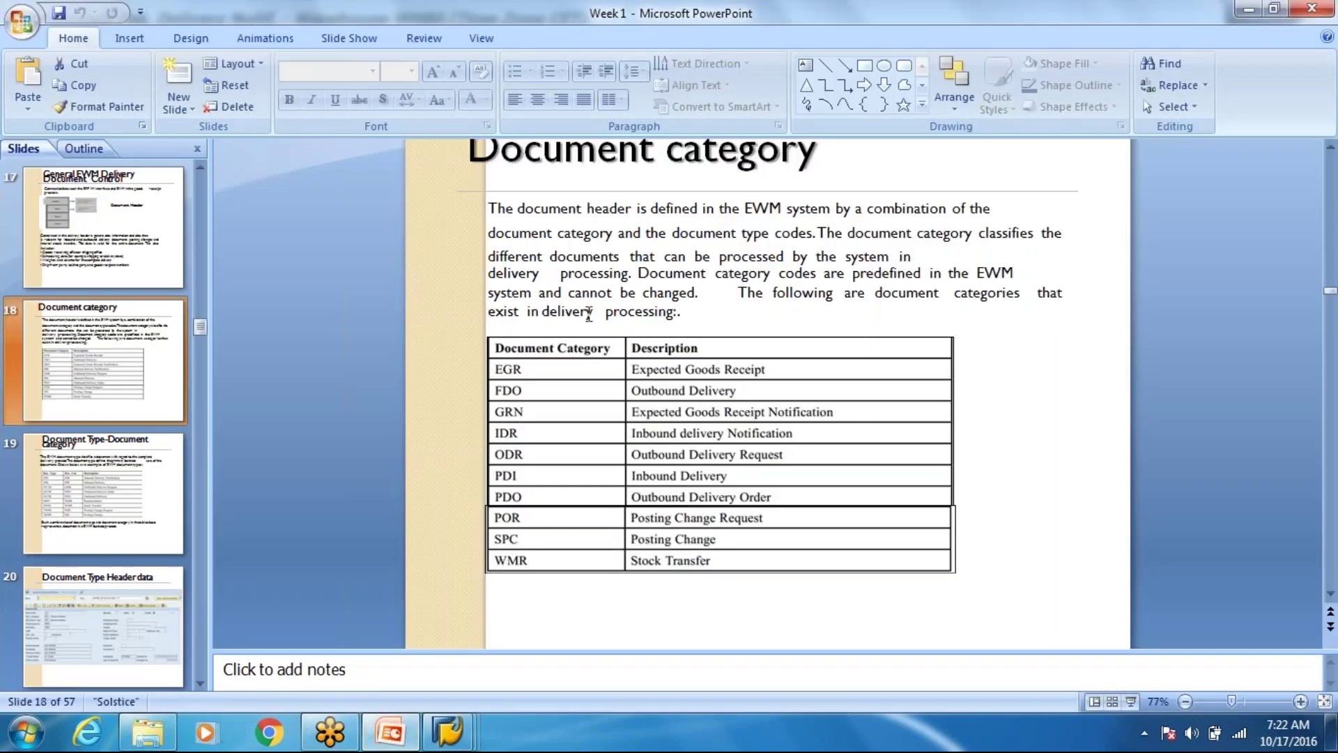
pyautogui.hotkey('alt', 'Tab')
pyautogui.click(100, 267)
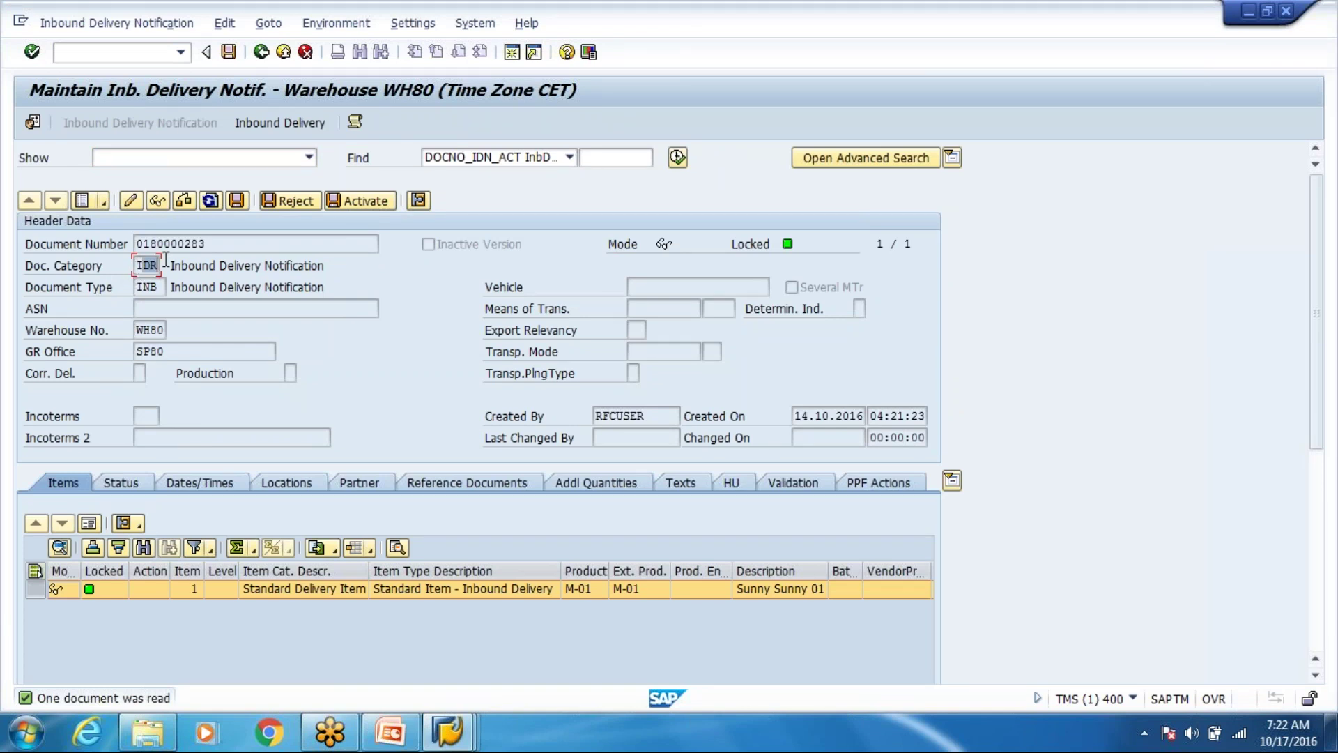
# Step: Switch back to inbound delivery 11241 (category PDI) and compare it with the Document category slide
pyautogui.click(258, 124)
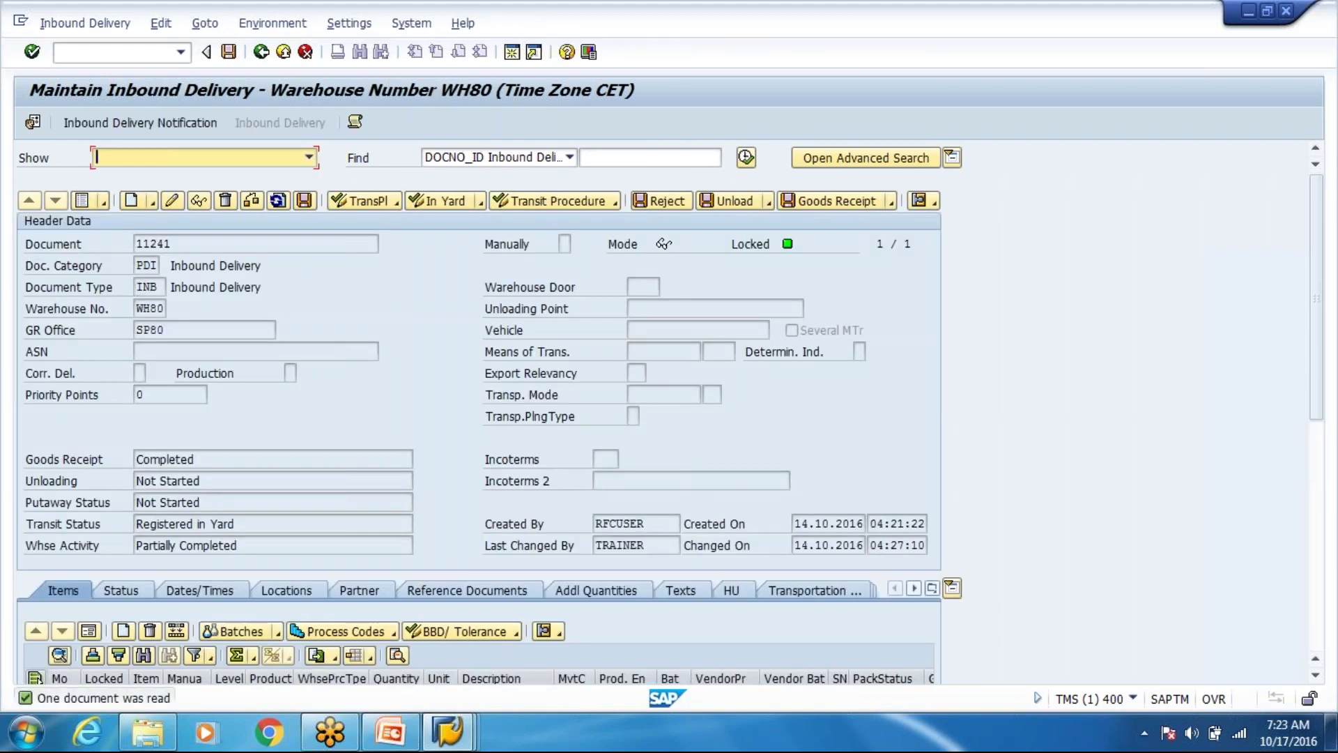
pyautogui.hotkey('alt', 'Tab')
pyautogui.hotkey('alt', 'Tab')
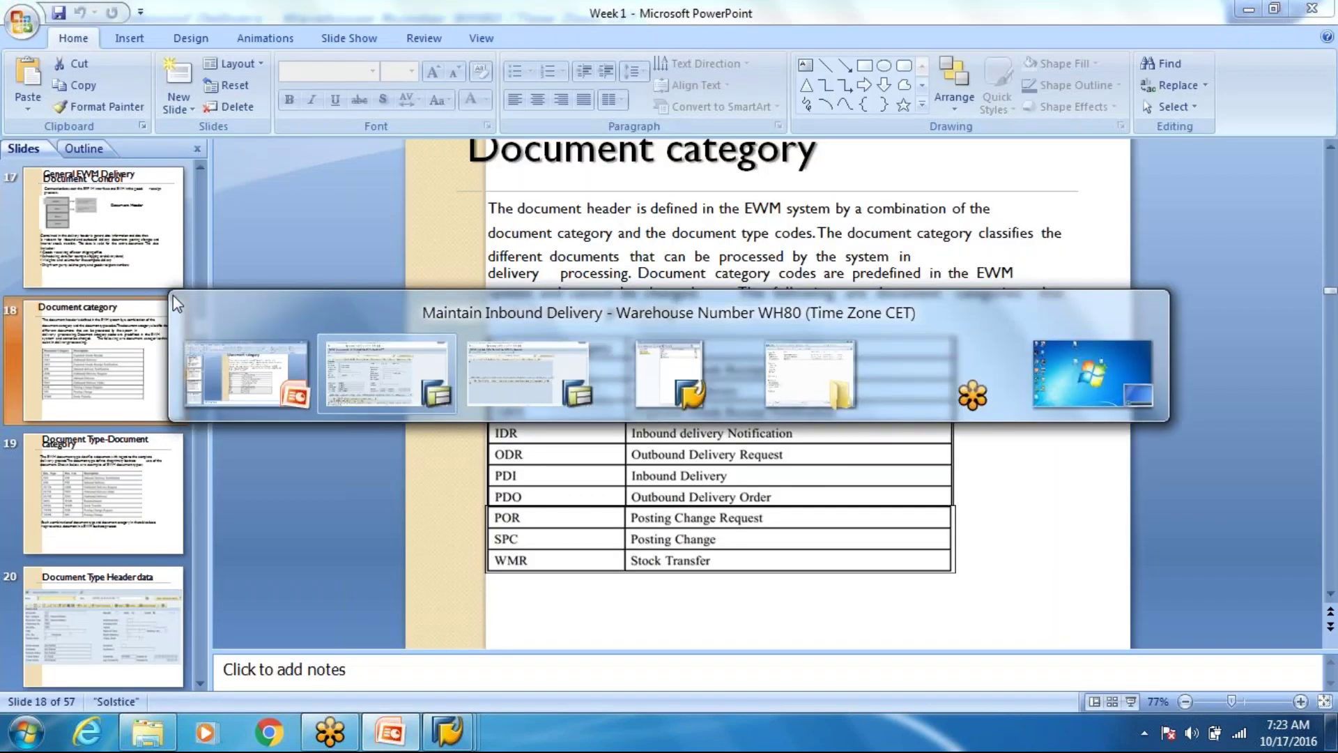
pyautogui.hotkey('alt', 'Tab')
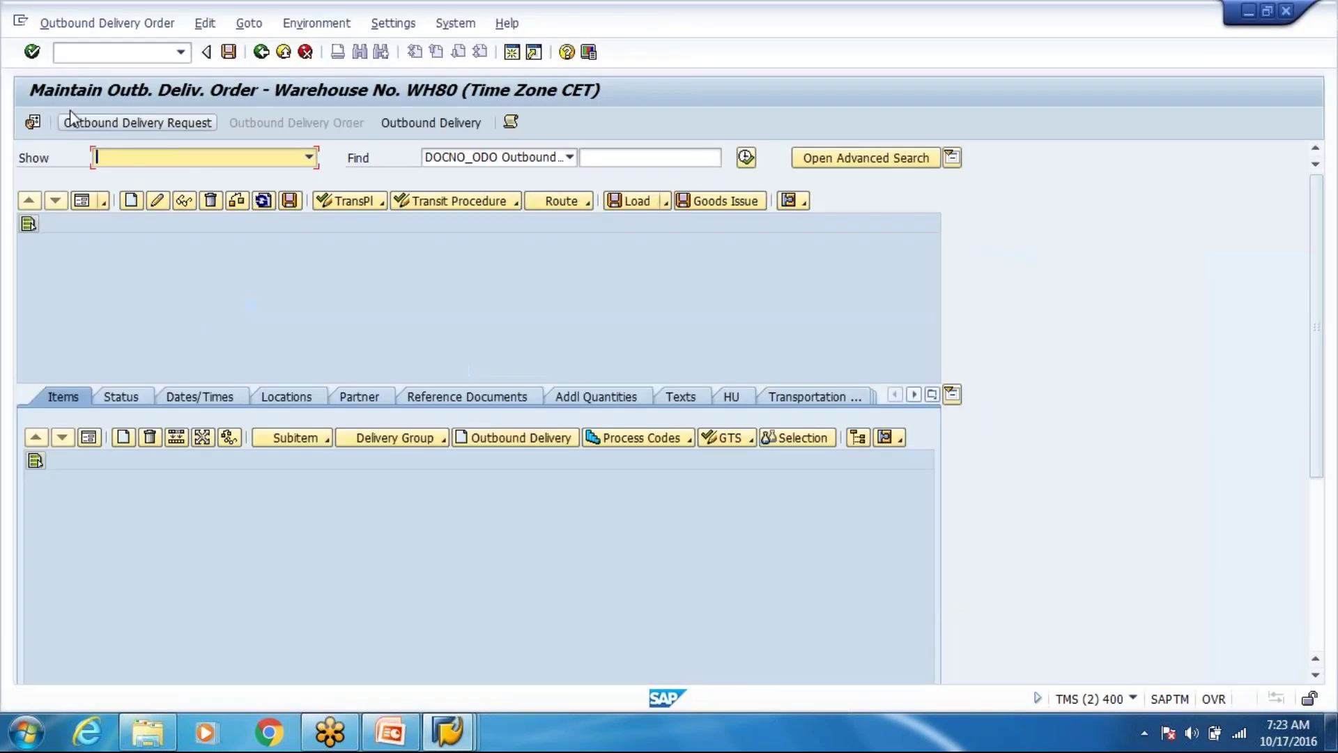
# Step: Set default warehouse ACT1 and entitled-to-dispose party ACt1 for outbound delivery orders
pyautogui.click(35, 124)
pyautogui.press('BackSpace')
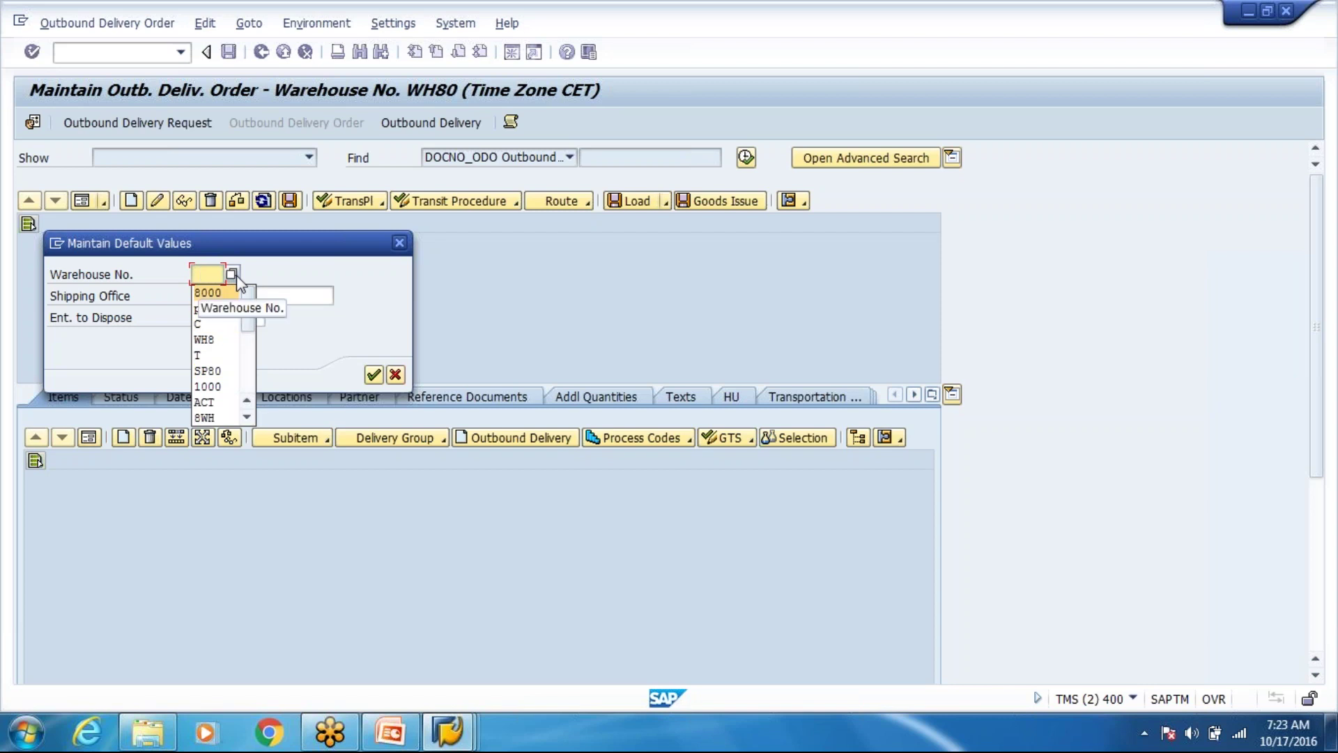
pyautogui.click(212, 402)
pyautogui.write('1')
pyautogui.press('Tab')
pyautogui.press('Tab')
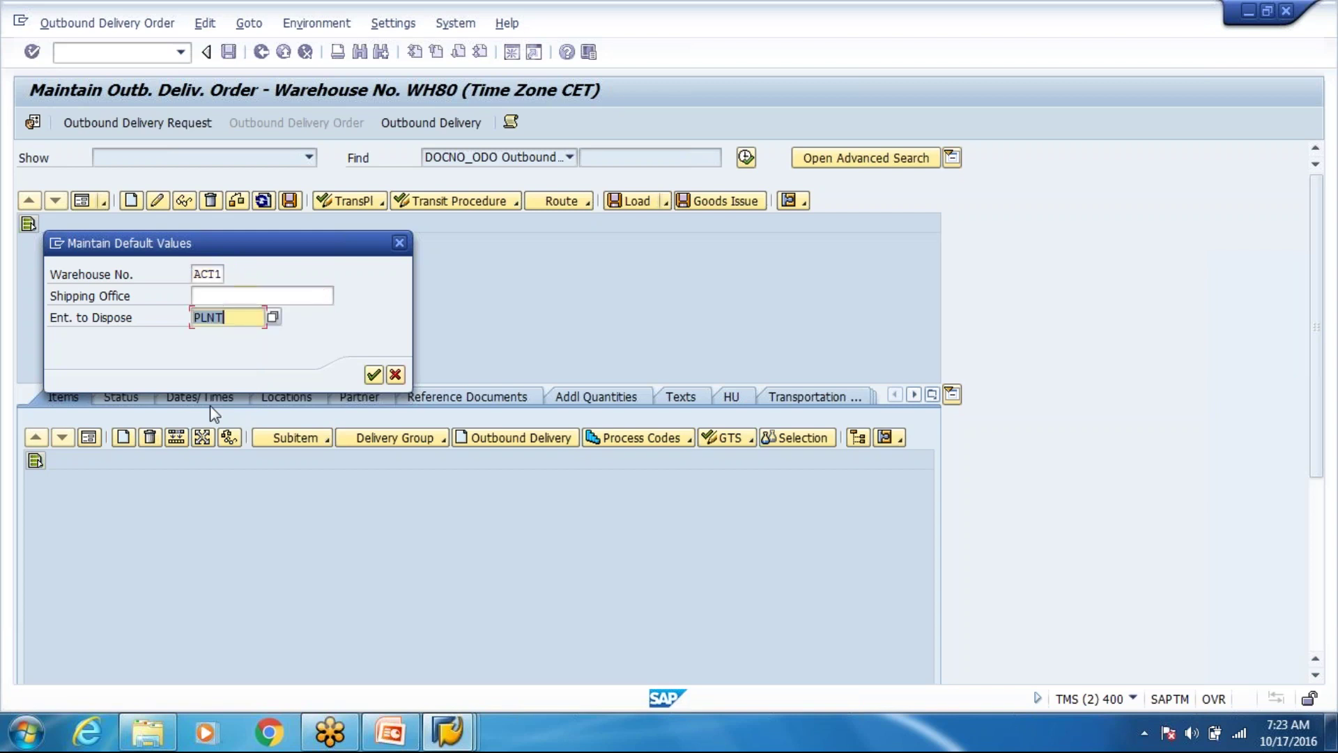
pyautogui.write('A')
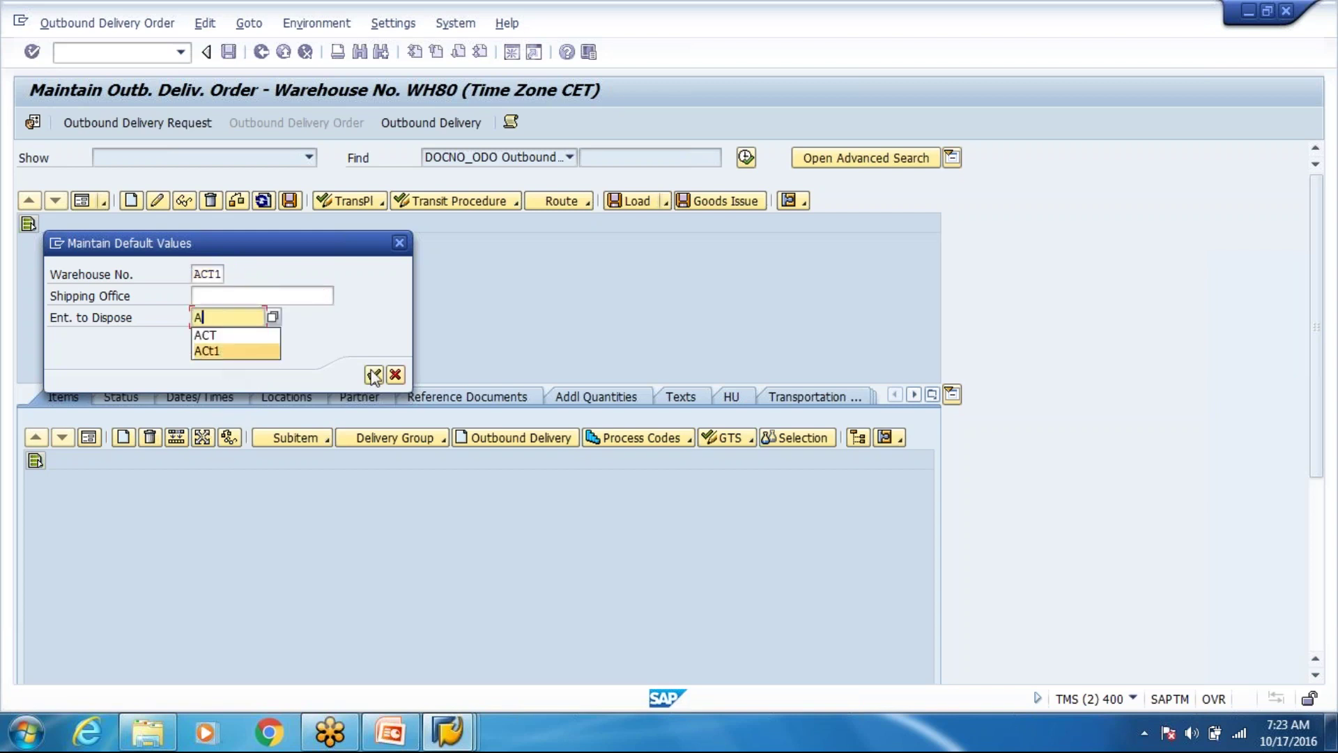
pyautogui.click(220, 351)
pyautogui.click(374, 375)
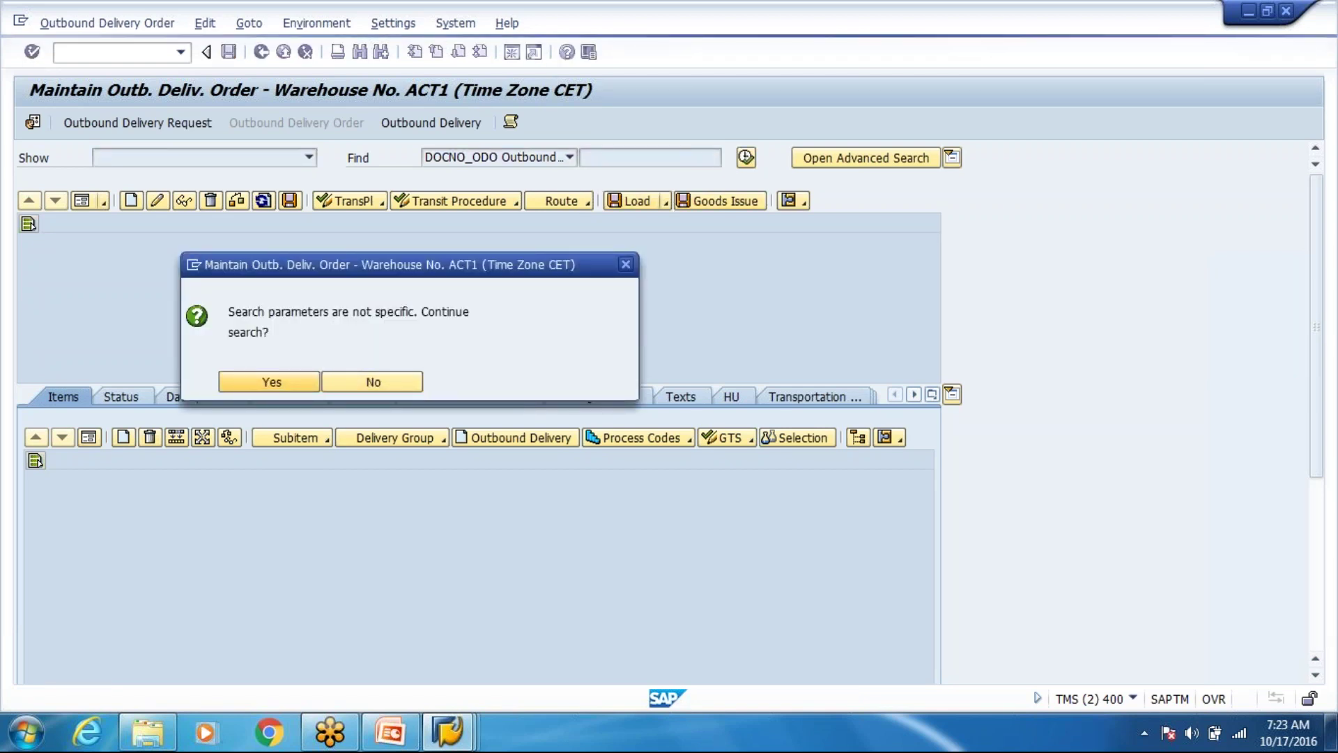
# Step: Confirm the unrestricted search and open outbound delivery order 10646, category PDO
pyautogui.click(264, 389)
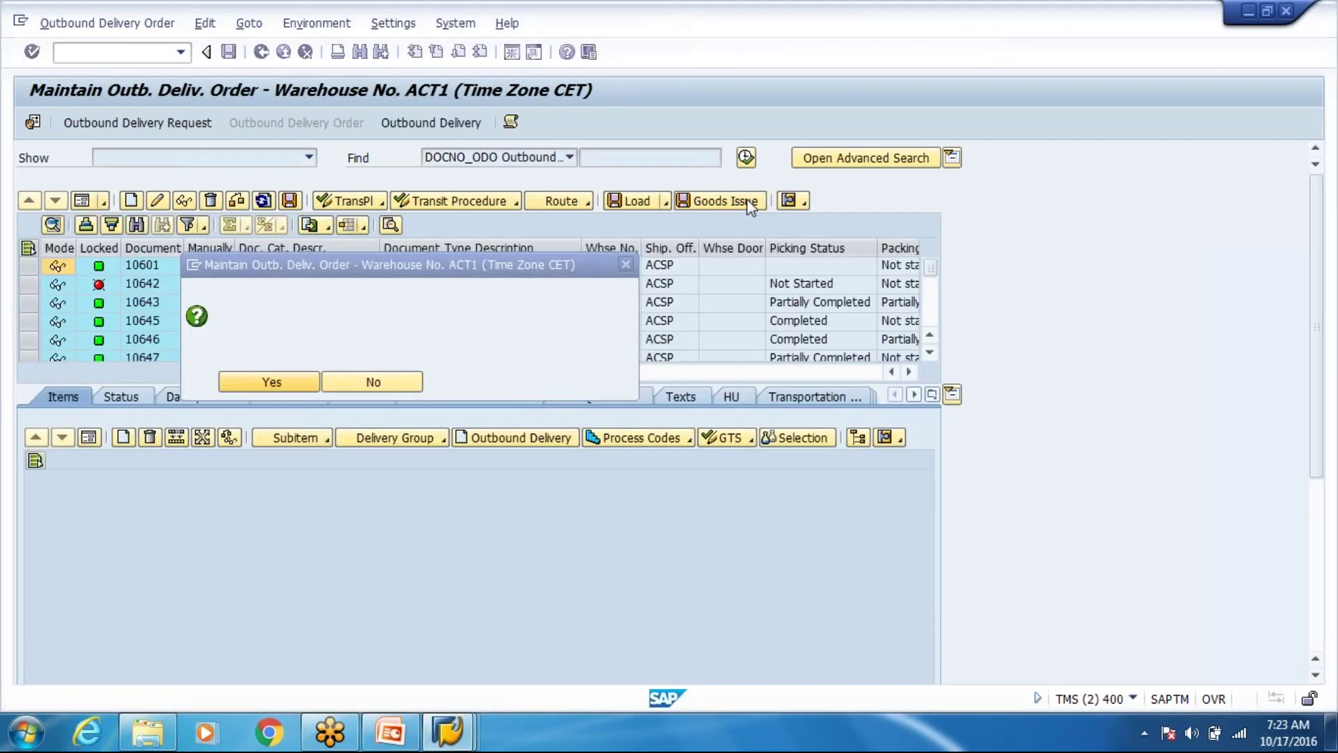
pyautogui.press('Return')
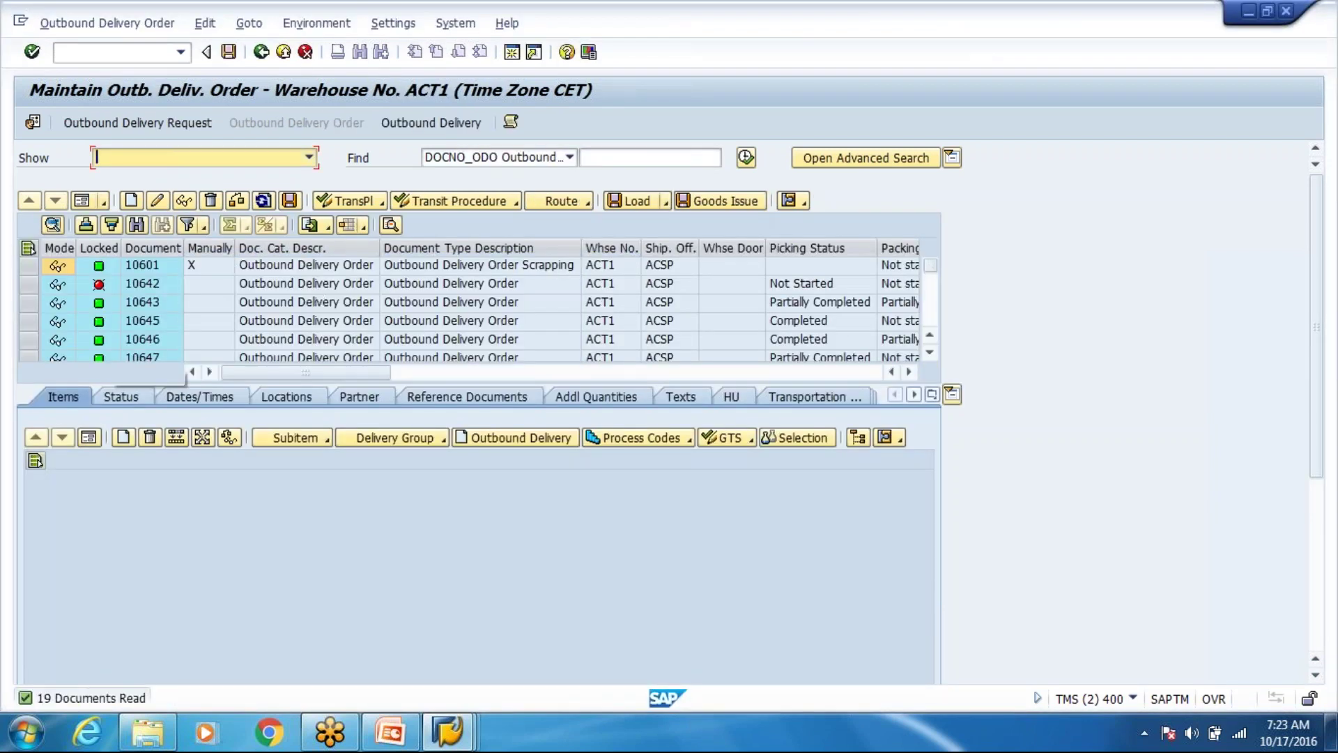
pyautogui.click(28, 340)
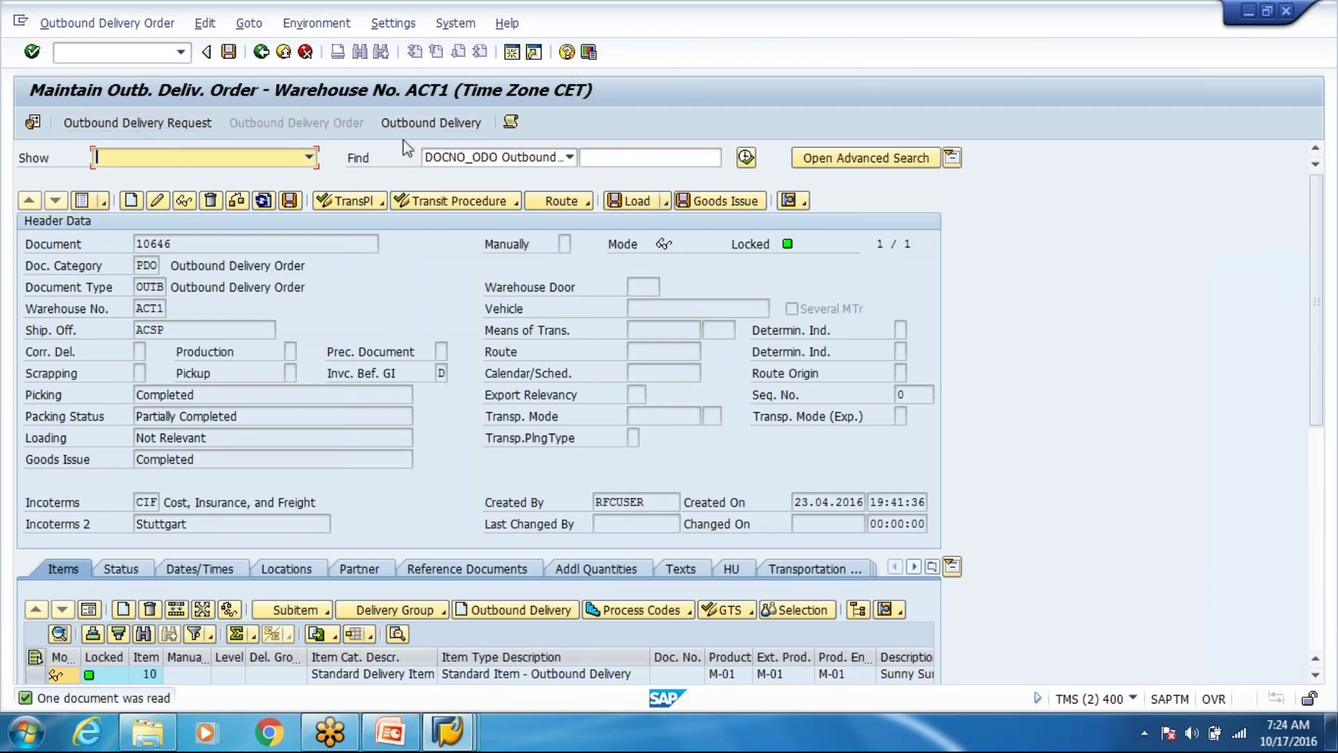
# Step: Compare categories PDI and PDO across delivery 11241 and order 10646, ending on delivery 11241
pyautogui.hotkey('alt', 'Tab')
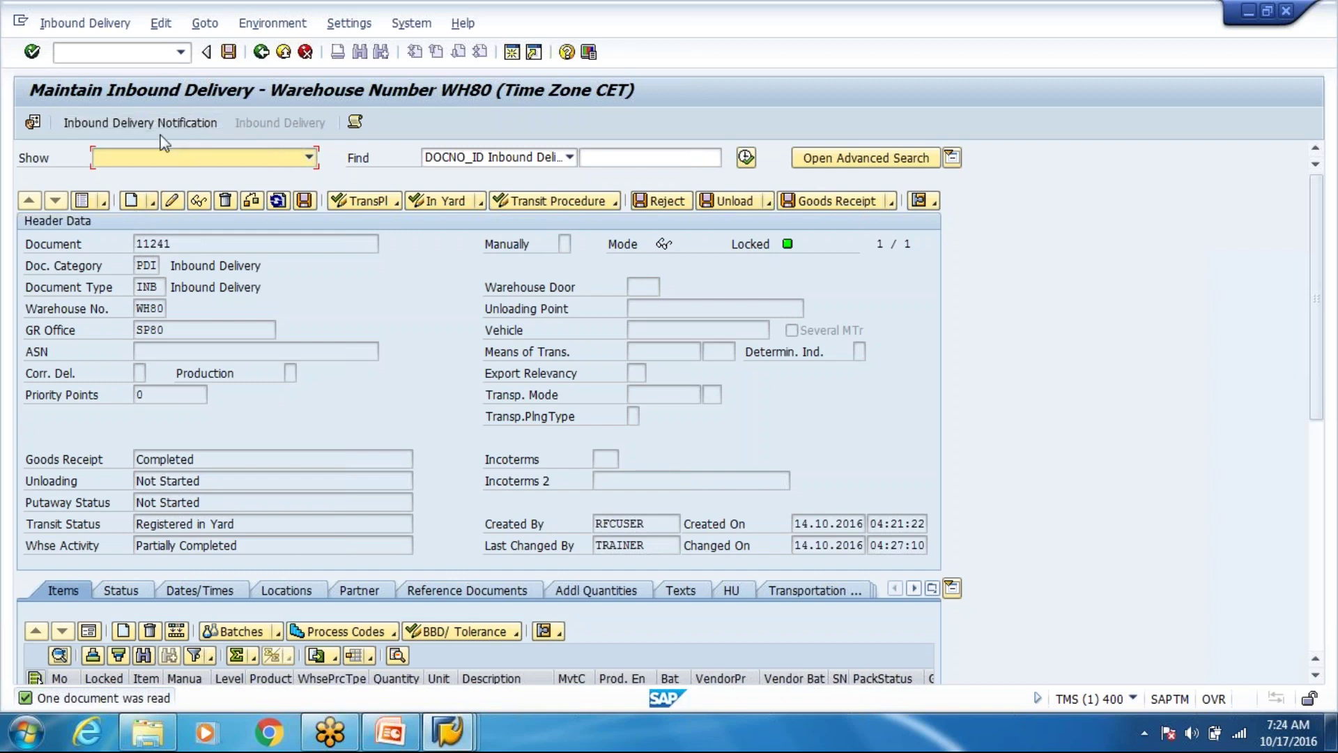
pyautogui.click(28, 270)
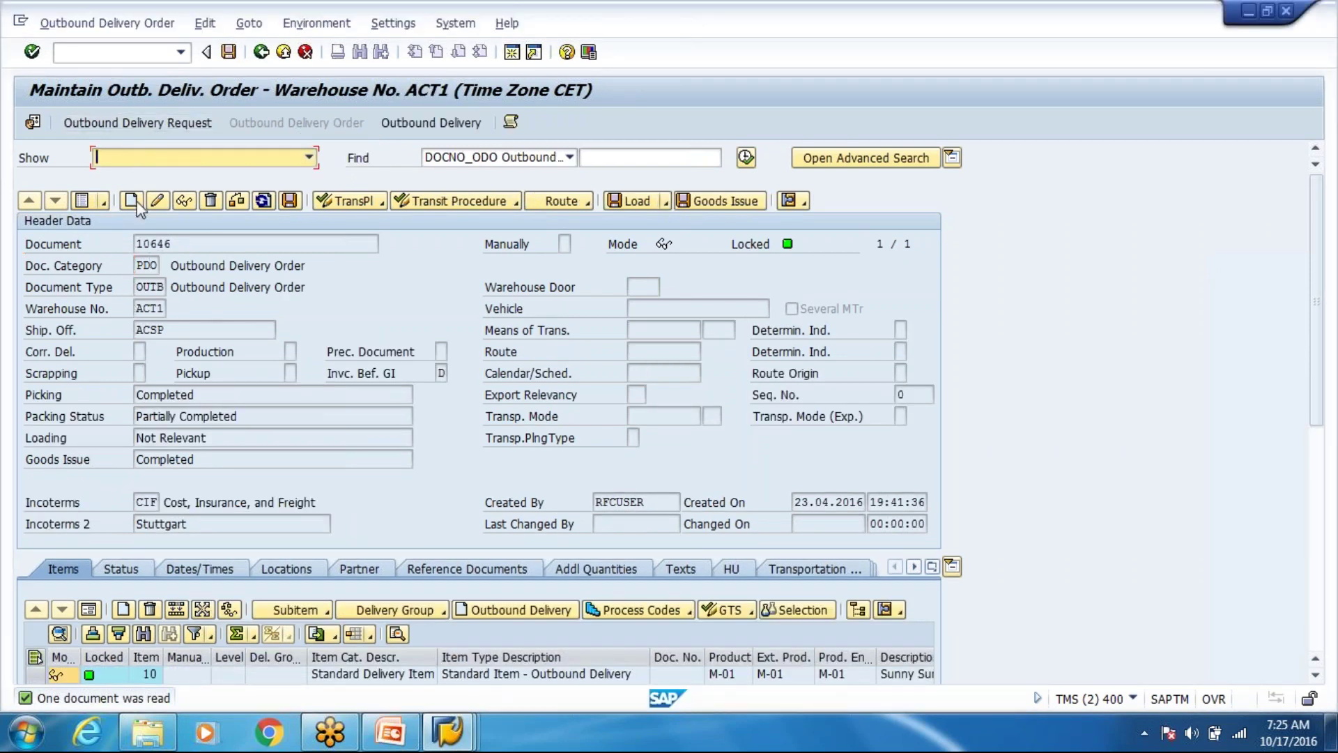
pyautogui.click(145, 270)
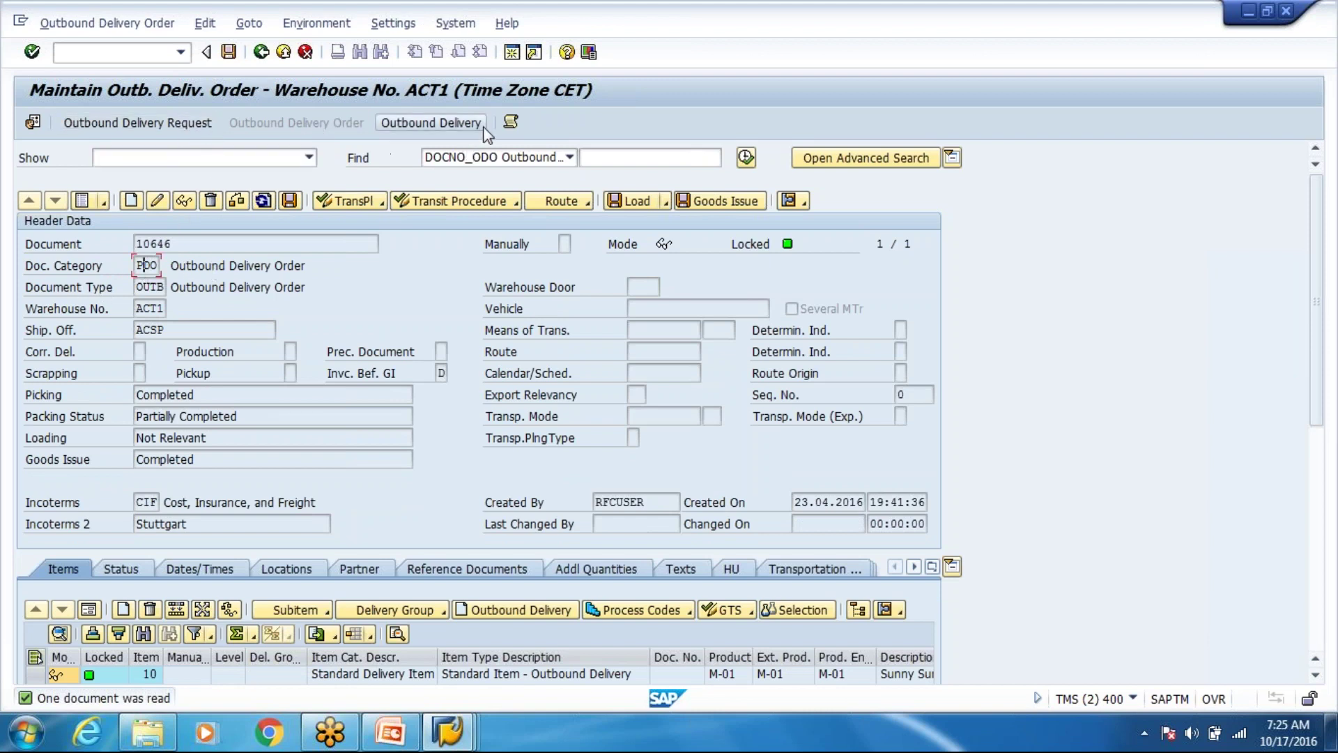
pyautogui.press('F10')
pyautogui.press('Escape')
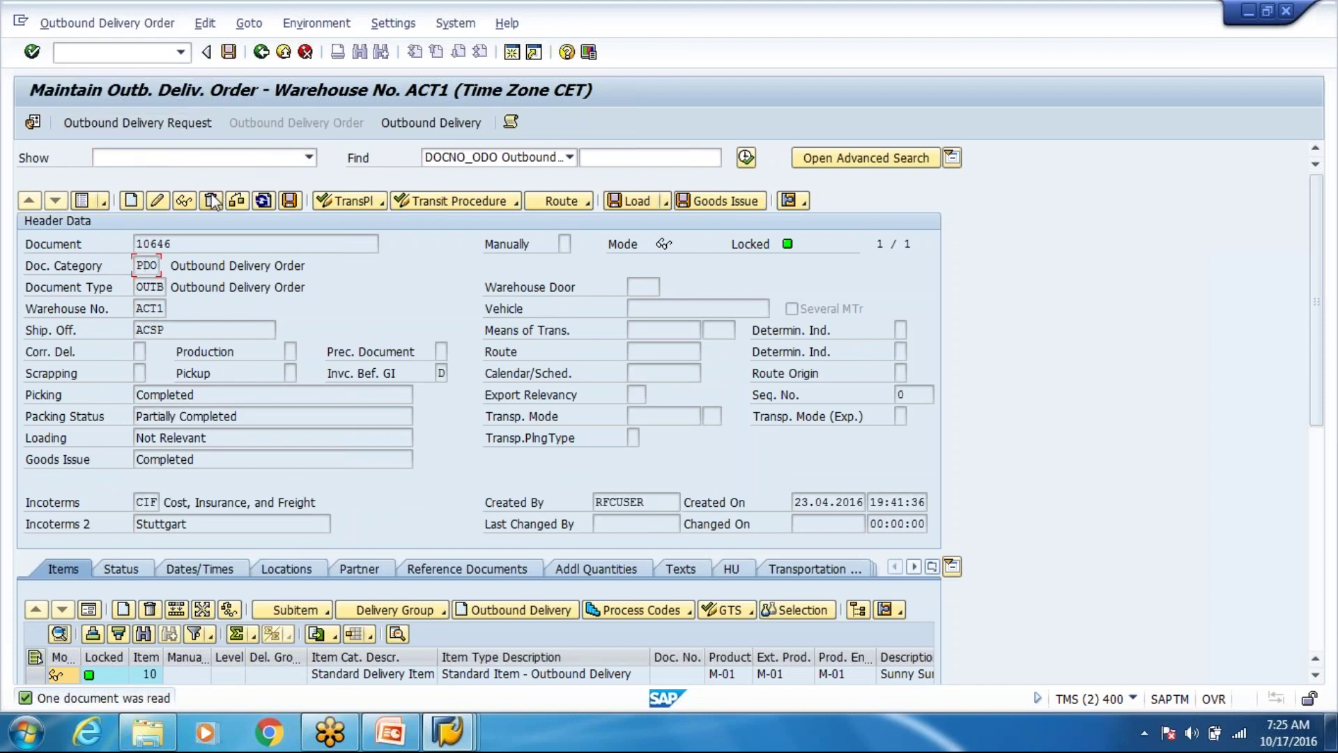
pyautogui.hotkey('alt', 'Tab')
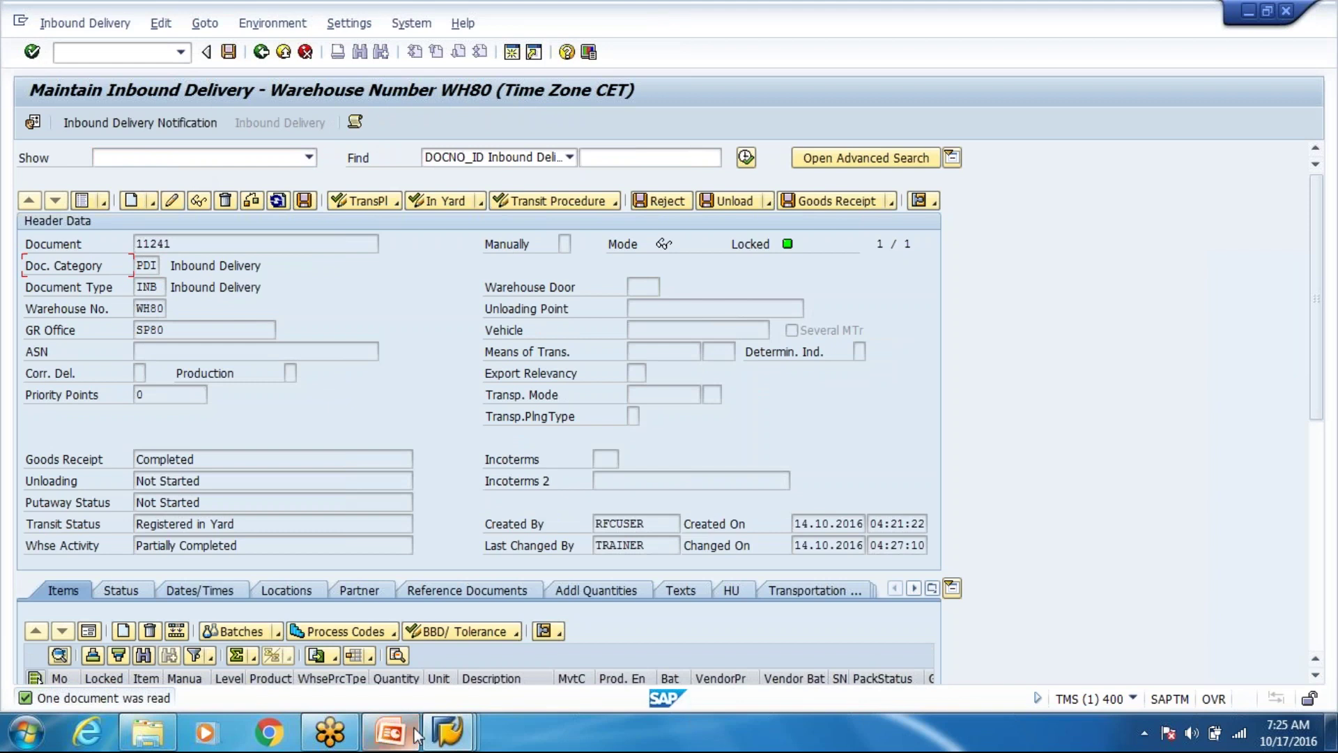
pyautogui.moveTo(416, 736)
pyautogui.click(388, 737)
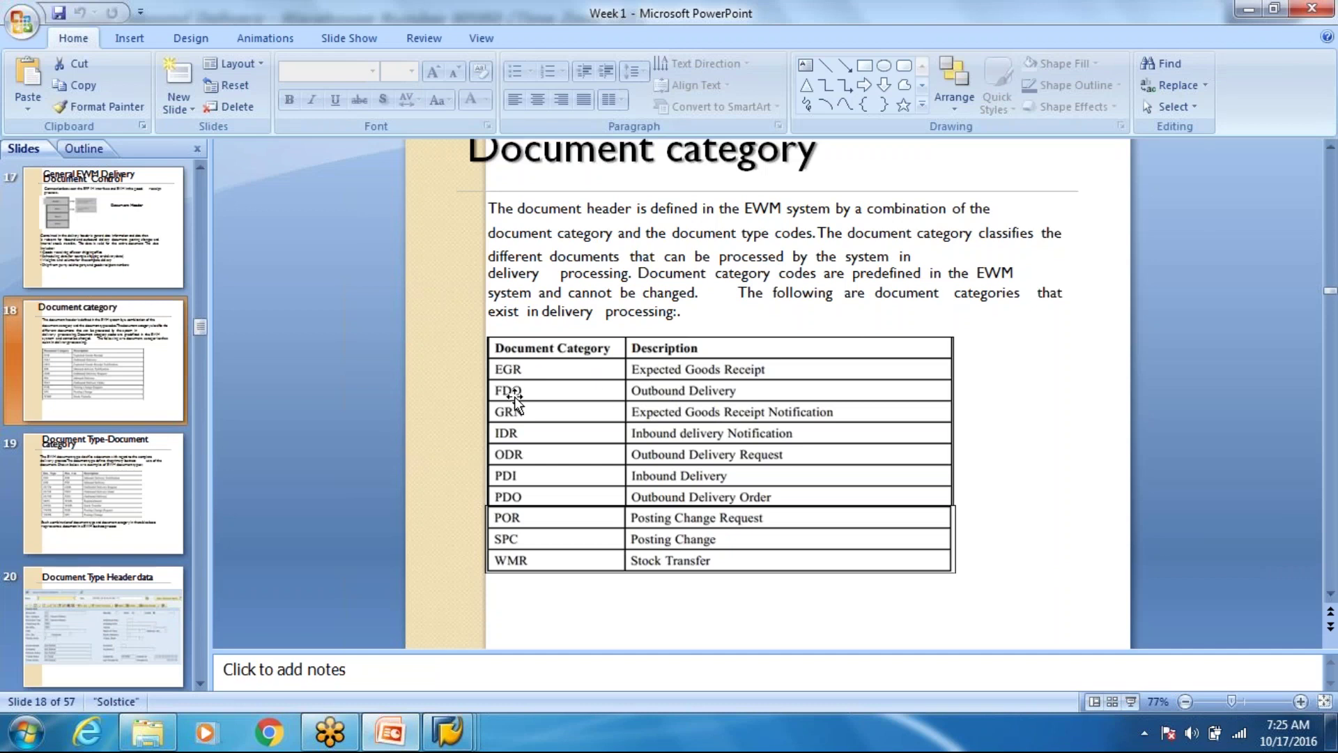
pyautogui.hotkey('alt', 'Tab')
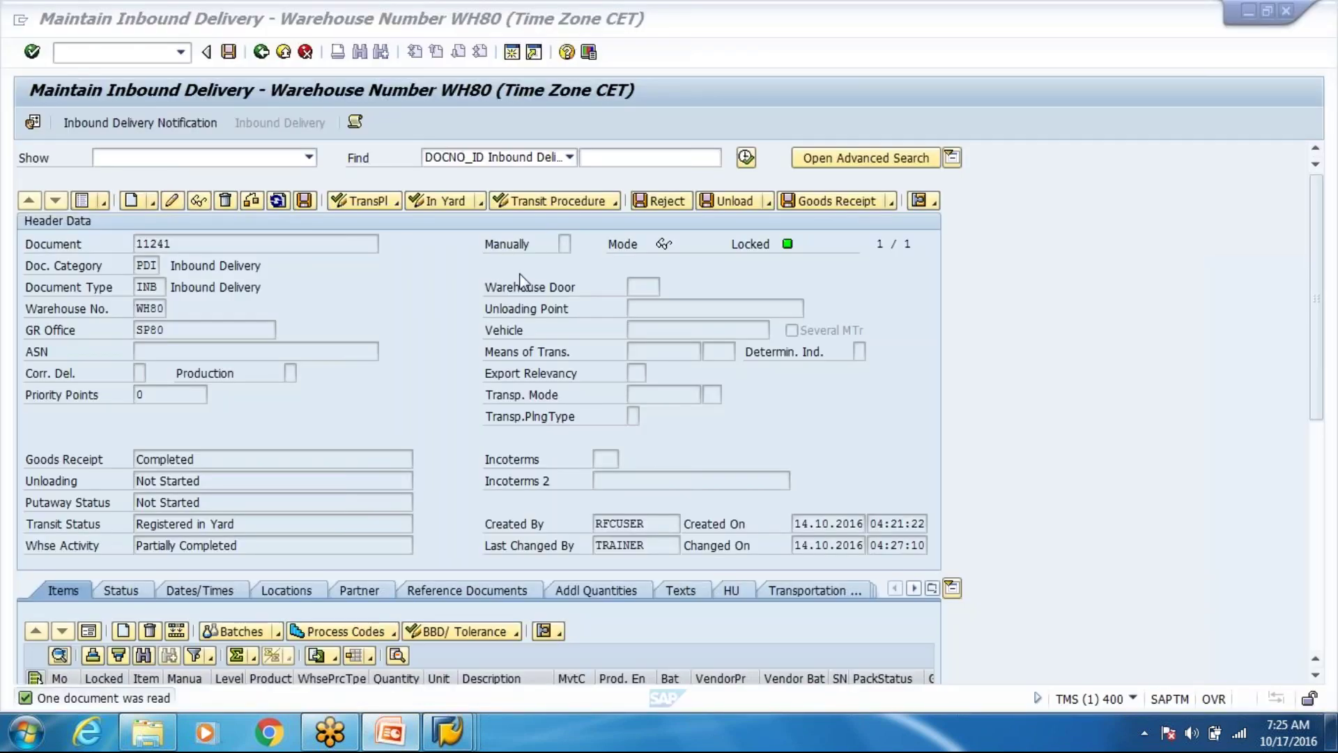
# Step: Open outbound delivery 500006 (category FDO) from the order, then show the Document category slide full screen
pyautogui.hotkey('alt', 'Tab')
pyautogui.press('Tab')
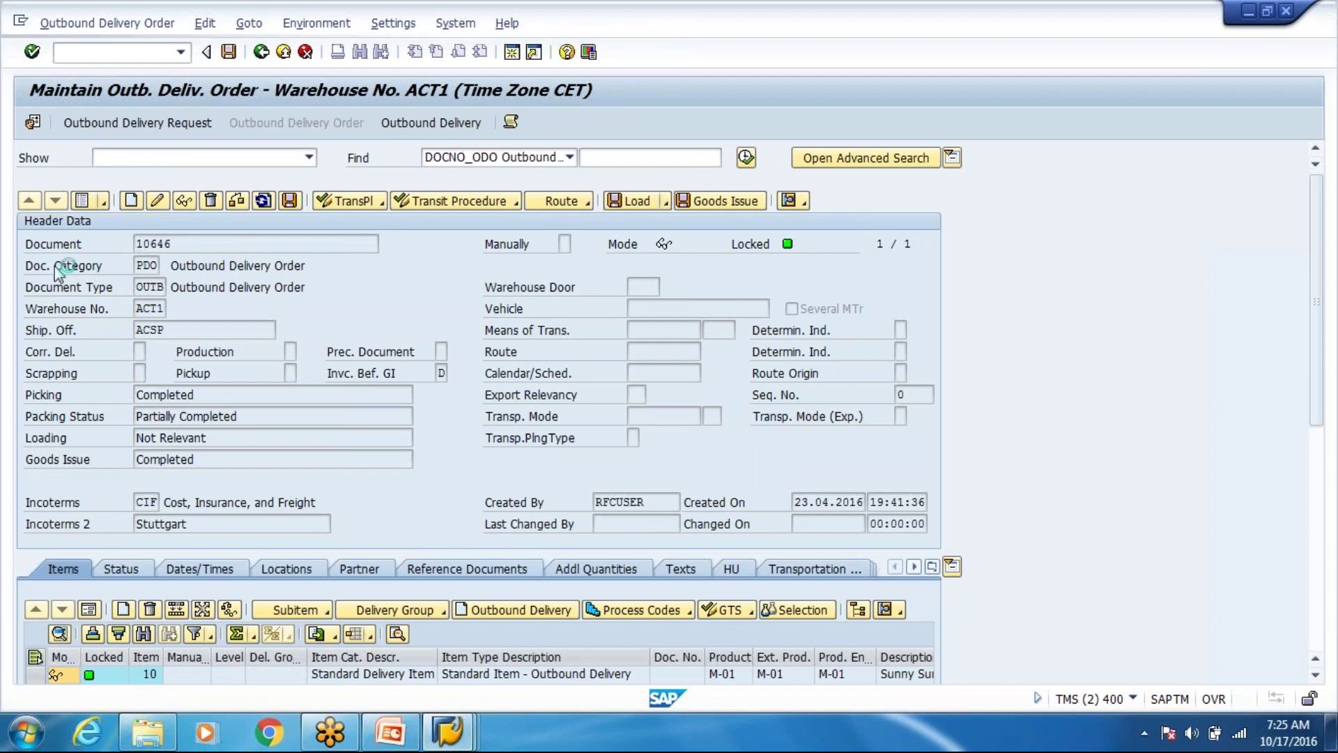
pyautogui.click(438, 122)
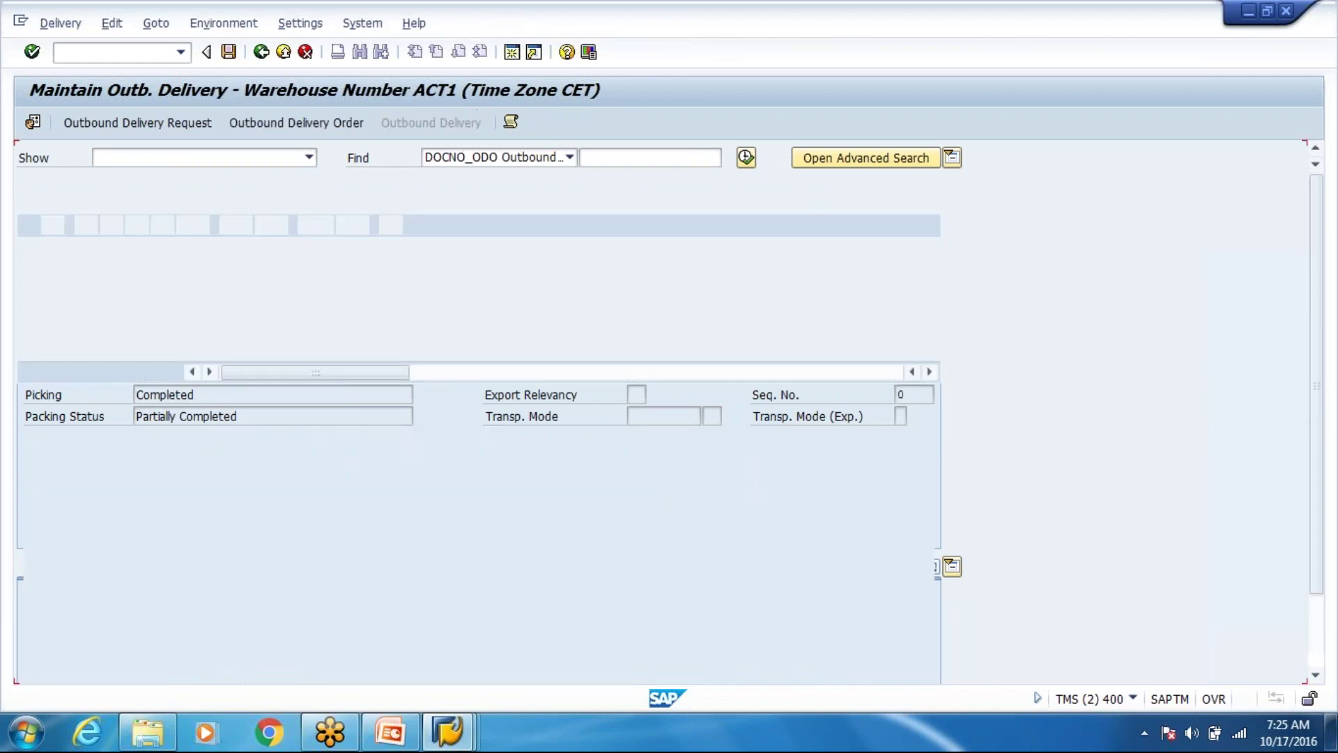
pyautogui.click(31, 265)
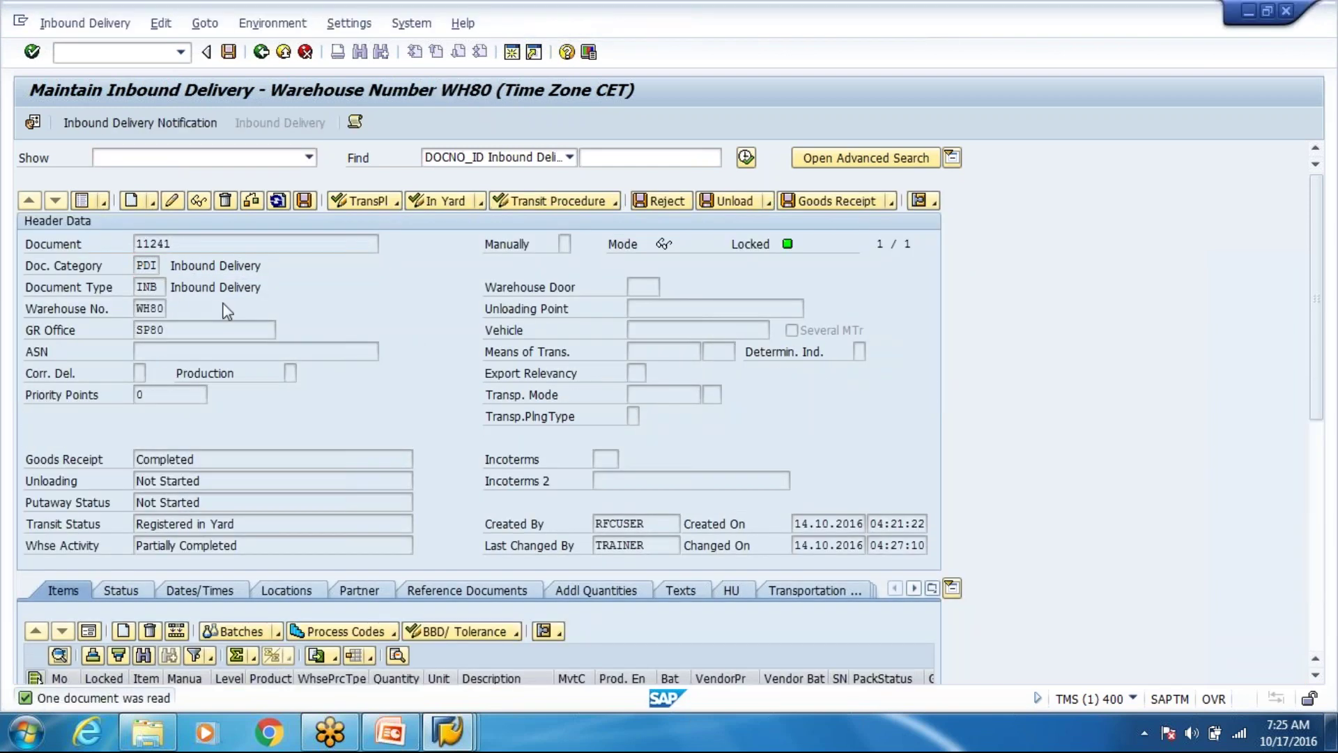
pyautogui.hotkey('alt', 'Tab')
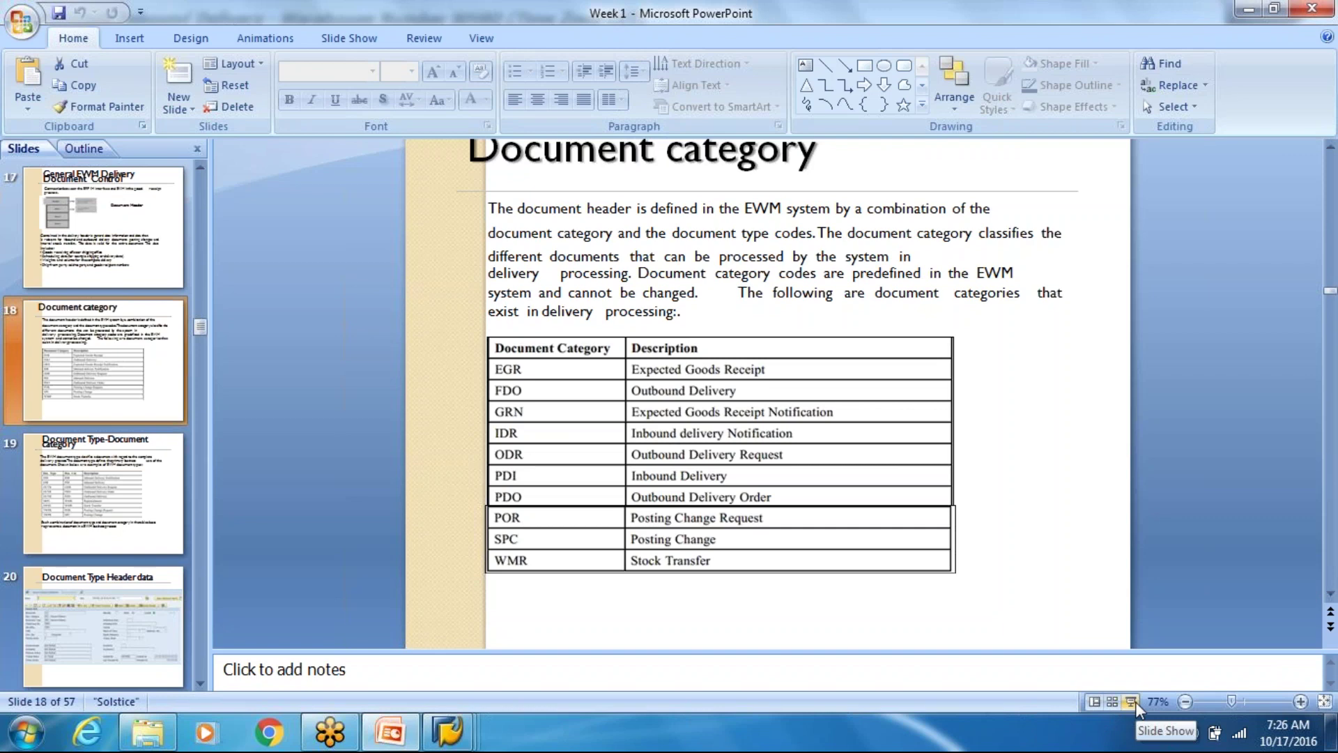
pyautogui.click(1131, 702)
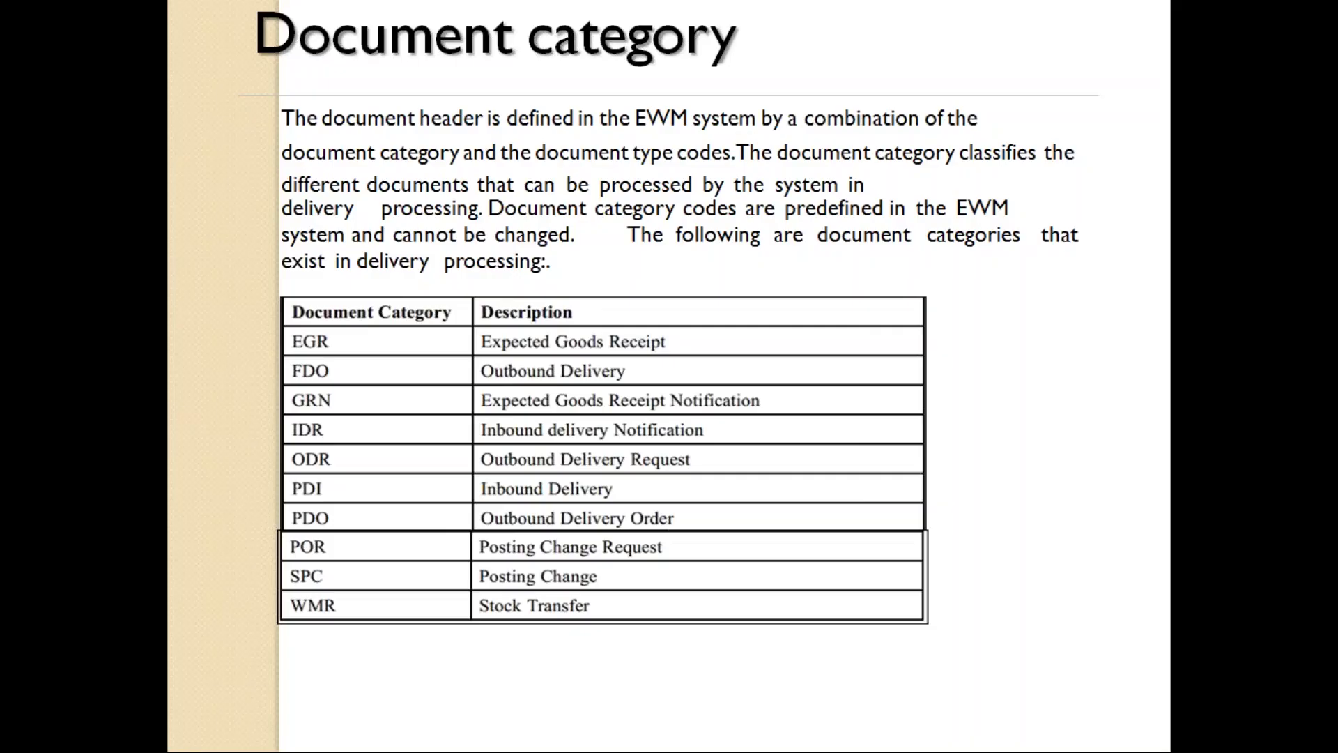
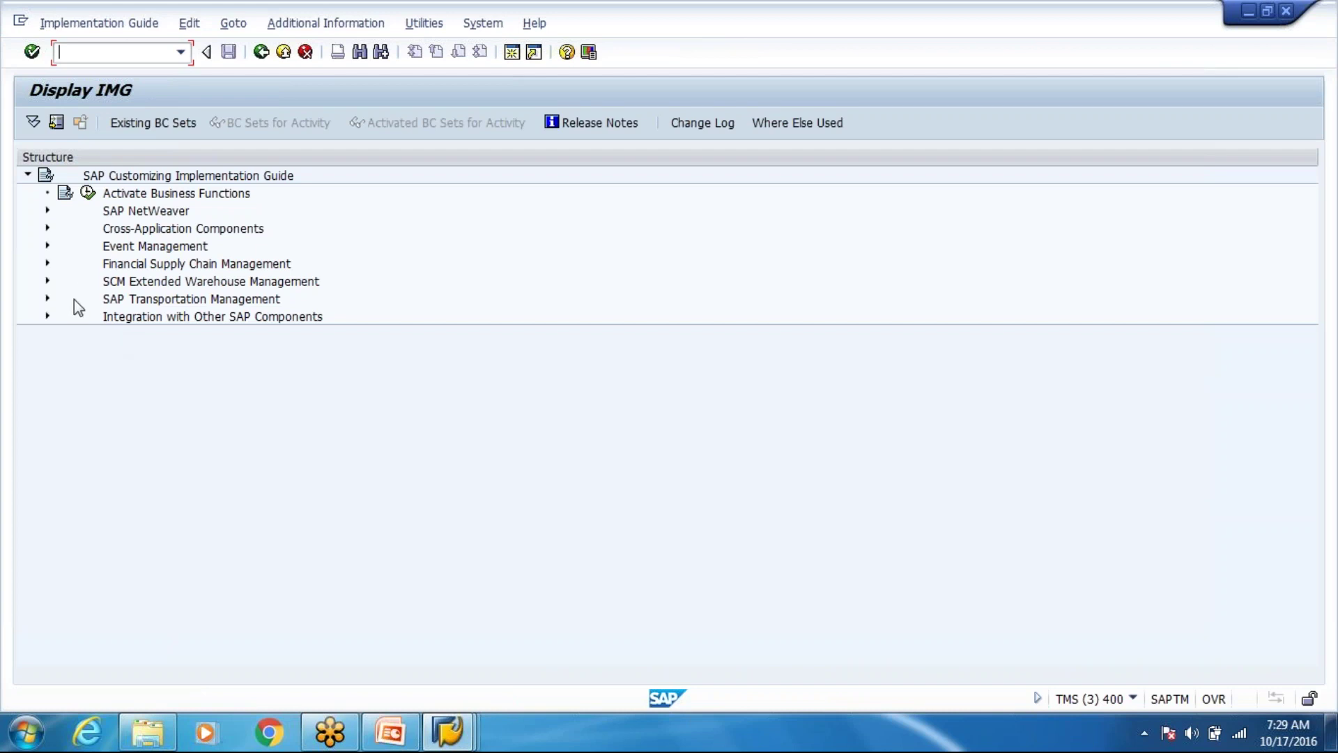
# Step: Expand SCM EWM's Goods Receipt > Inbound Delivery and Goods Issue > Outbound Delivery branches
pyautogui.click(47, 284)
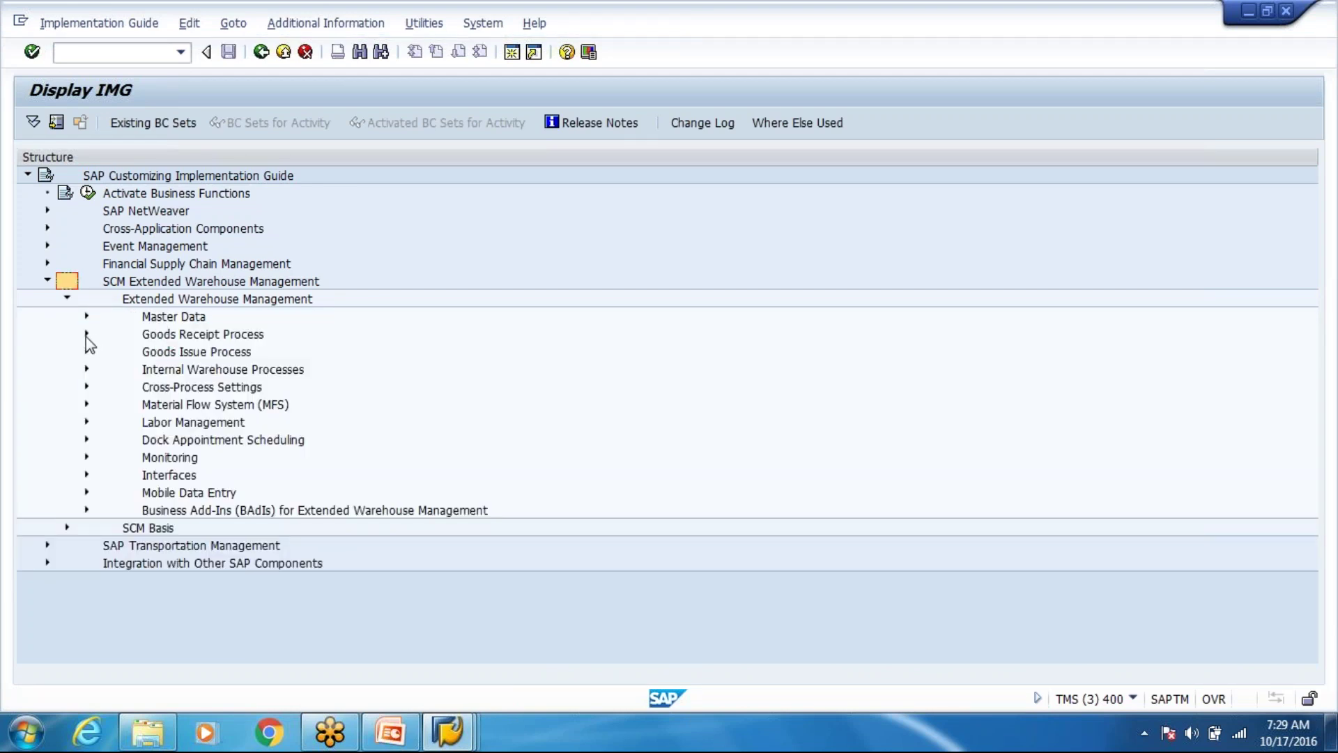
pyautogui.click(87, 335)
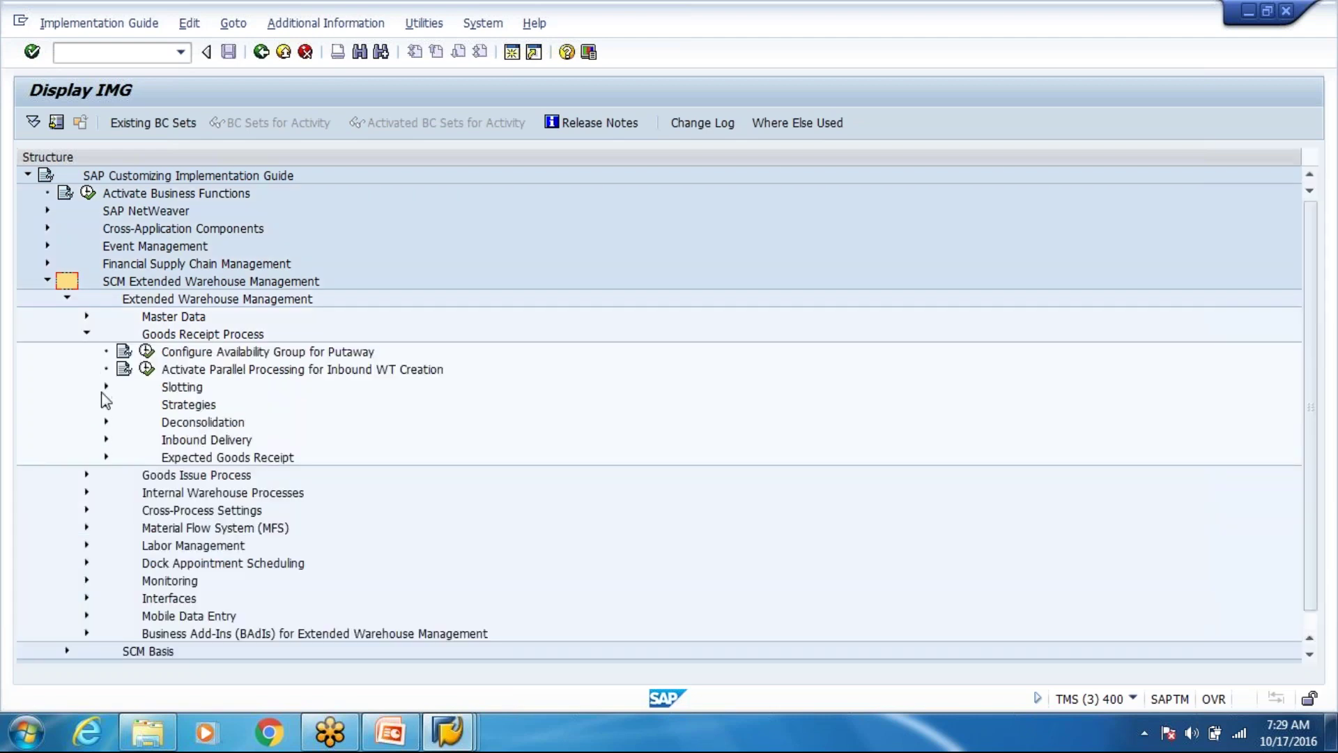
pyautogui.click(106, 439)
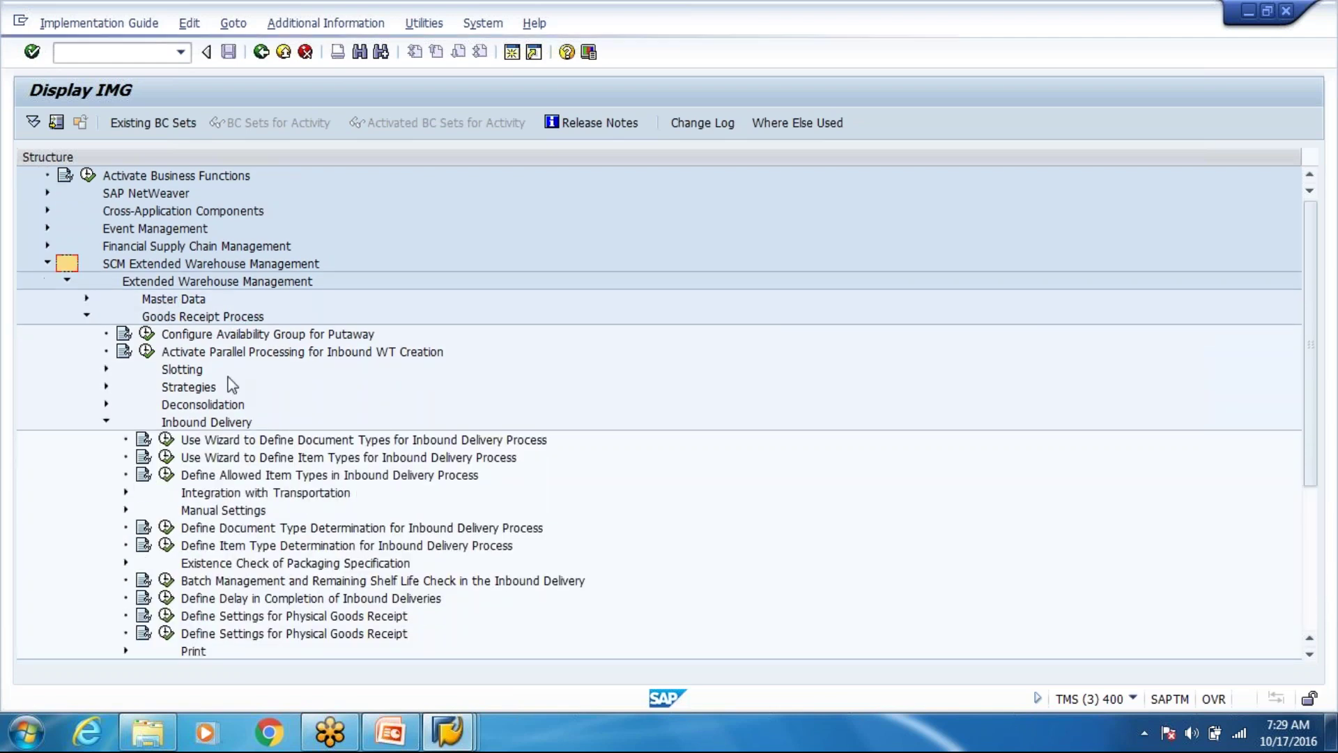
pyautogui.scroll(-4, 232, 385)
pyautogui.click(88, 476)
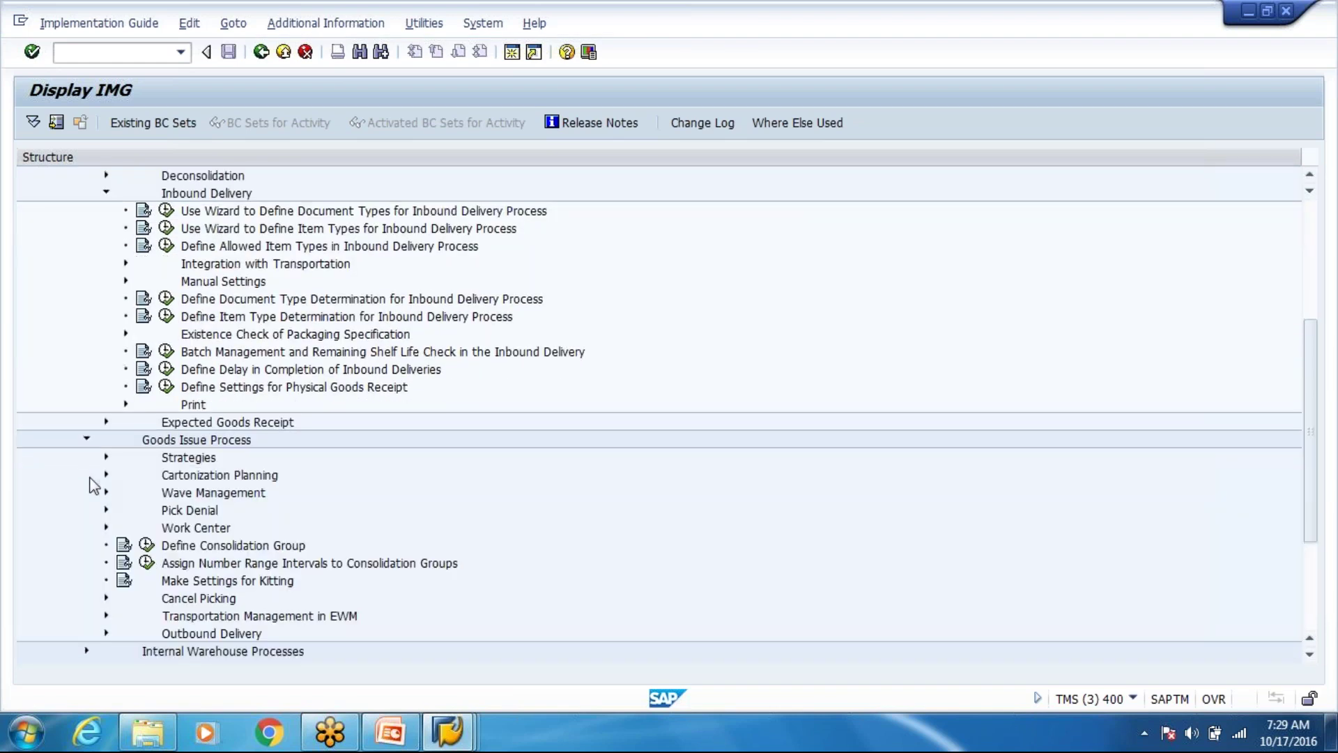
pyautogui.click(106, 632)
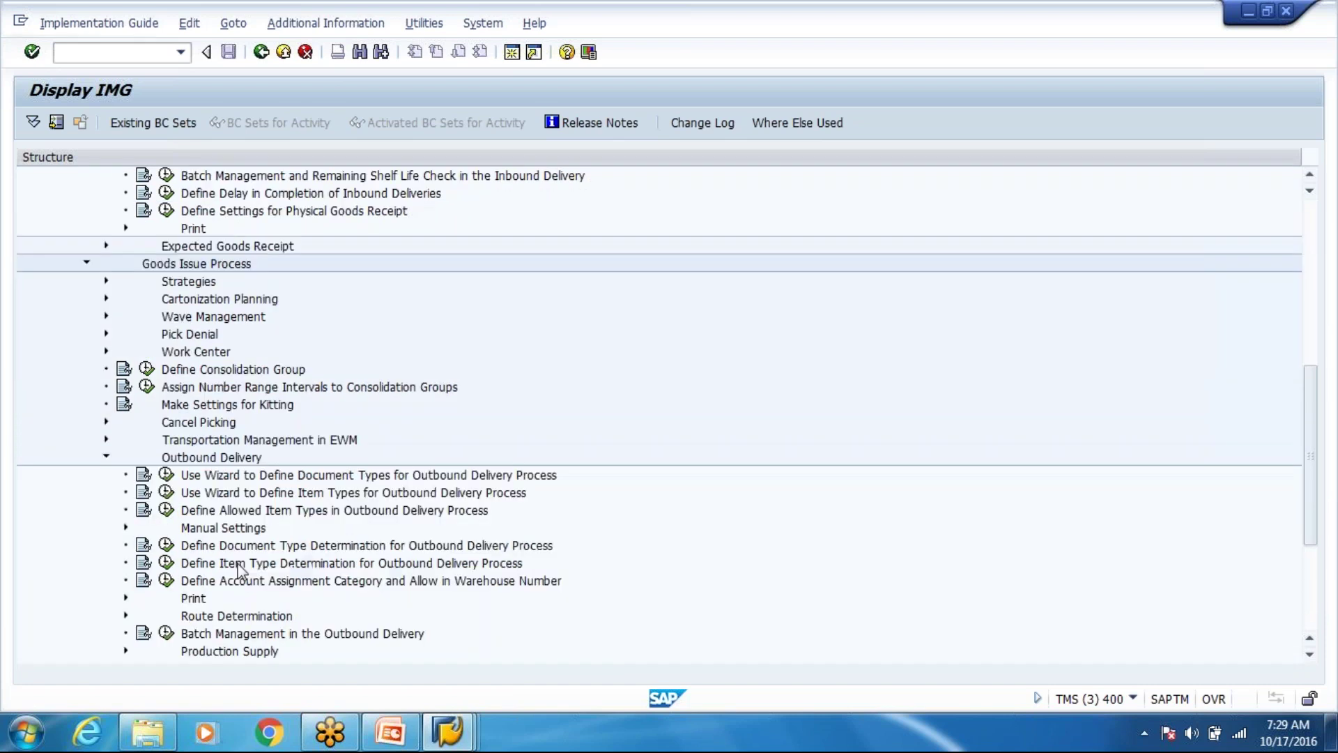
pyautogui.scroll(5, 280, 517)
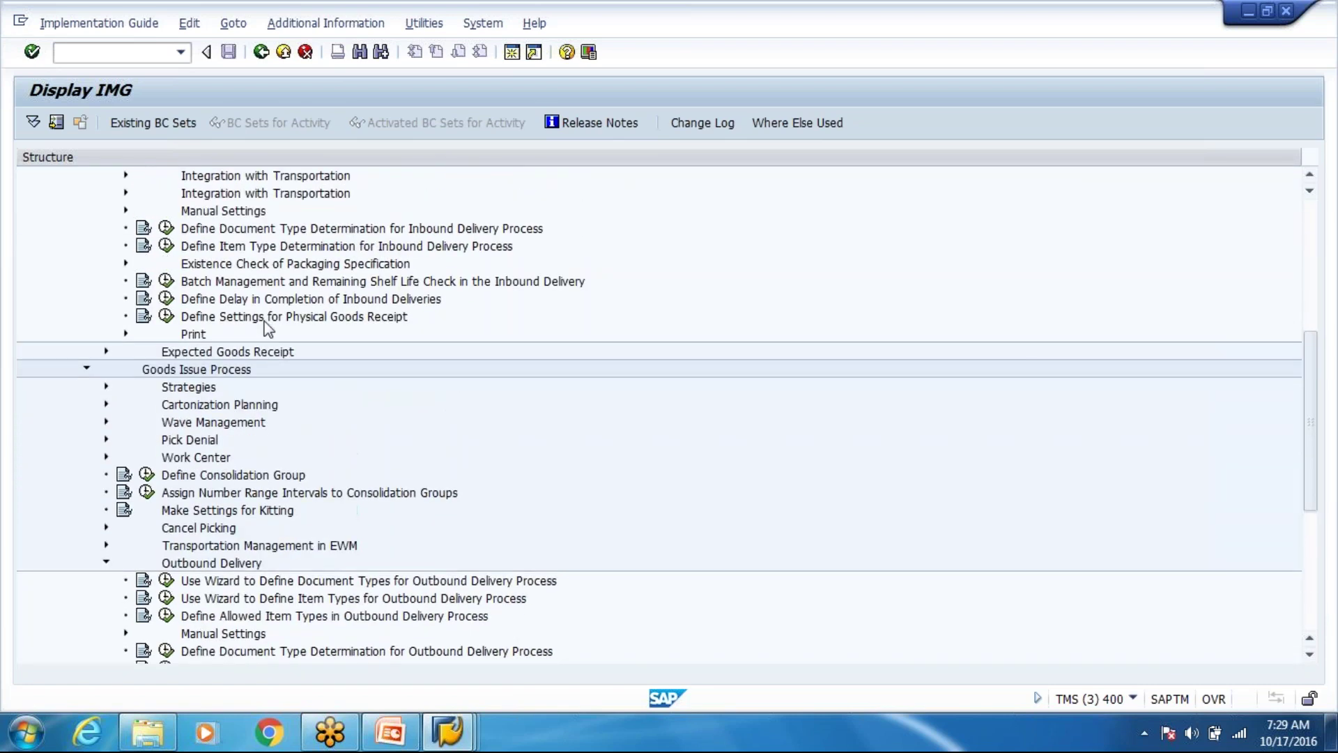
# Step: Expand the Manual Settings nodes under both Inbound Delivery and Outbound Delivery
pyautogui.click(126, 228)
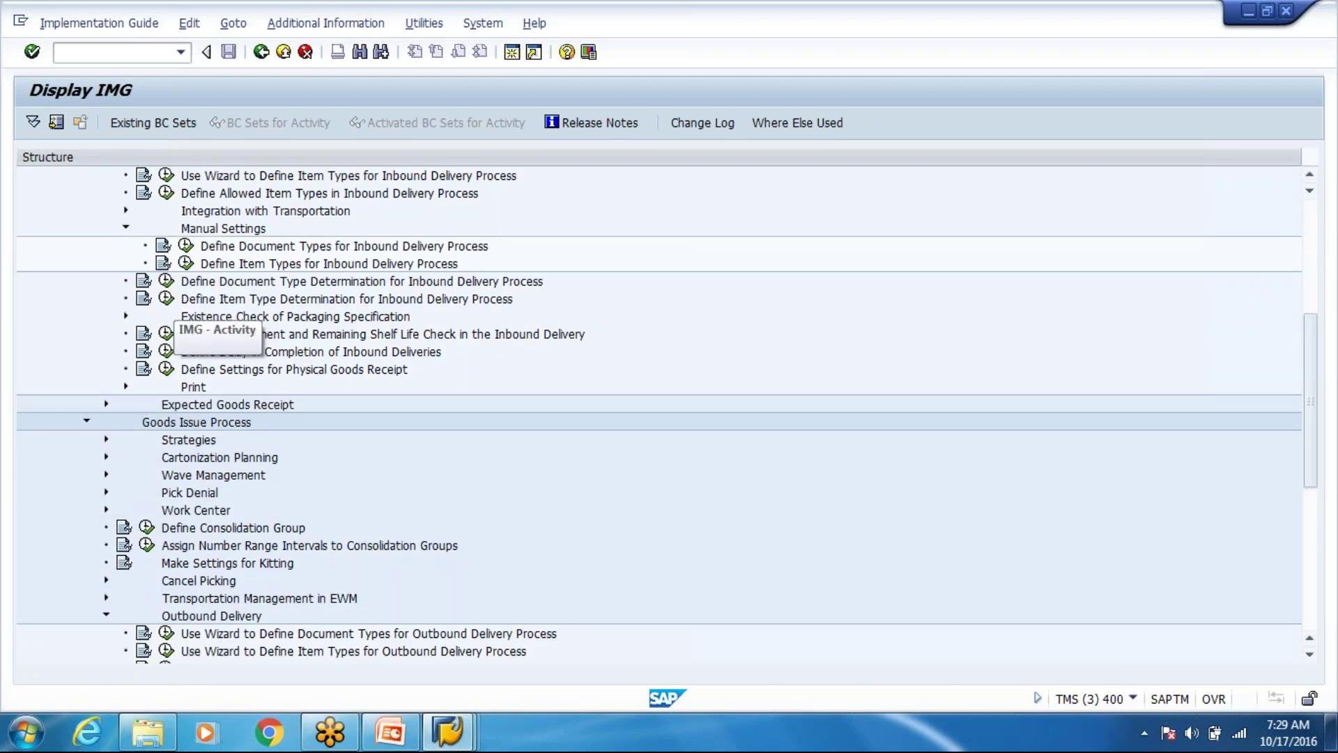
pyautogui.scroll(-5, 269, 425)
pyautogui.scroll(1, 299, 236)
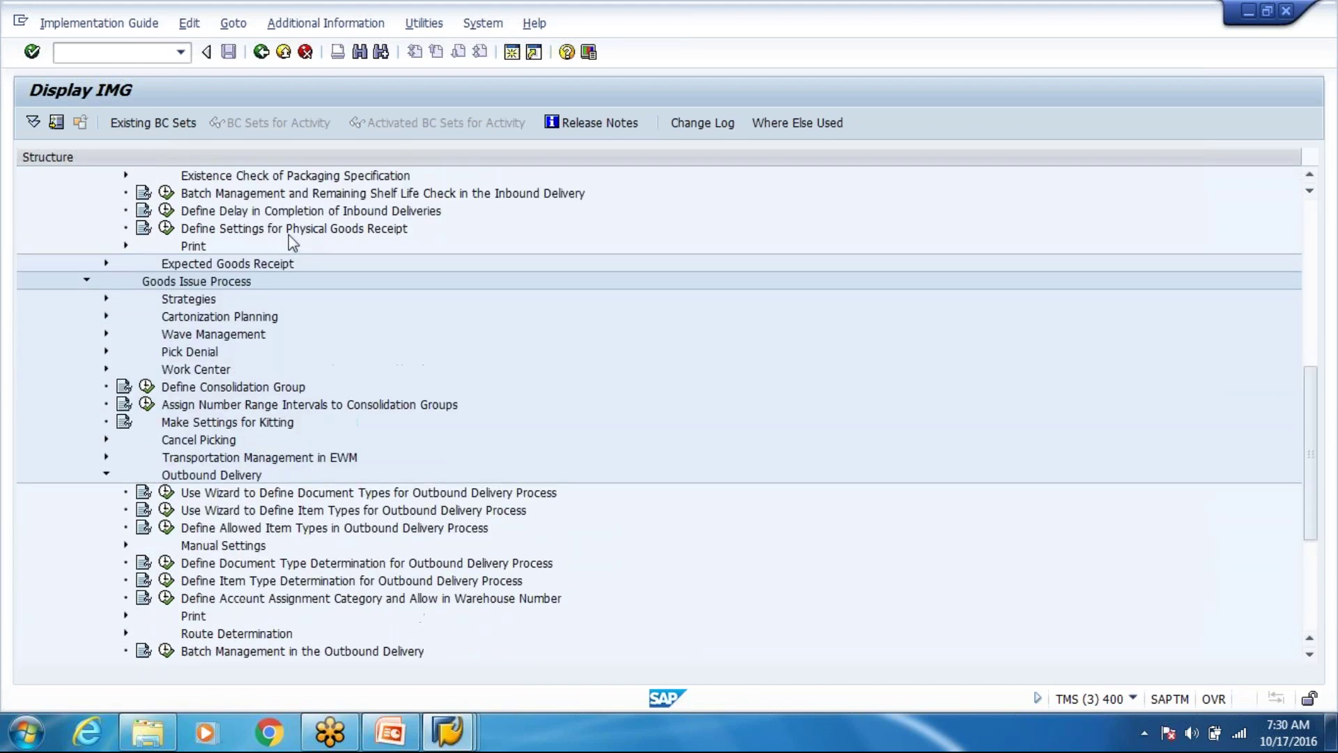
pyautogui.scroll(3, 293, 241)
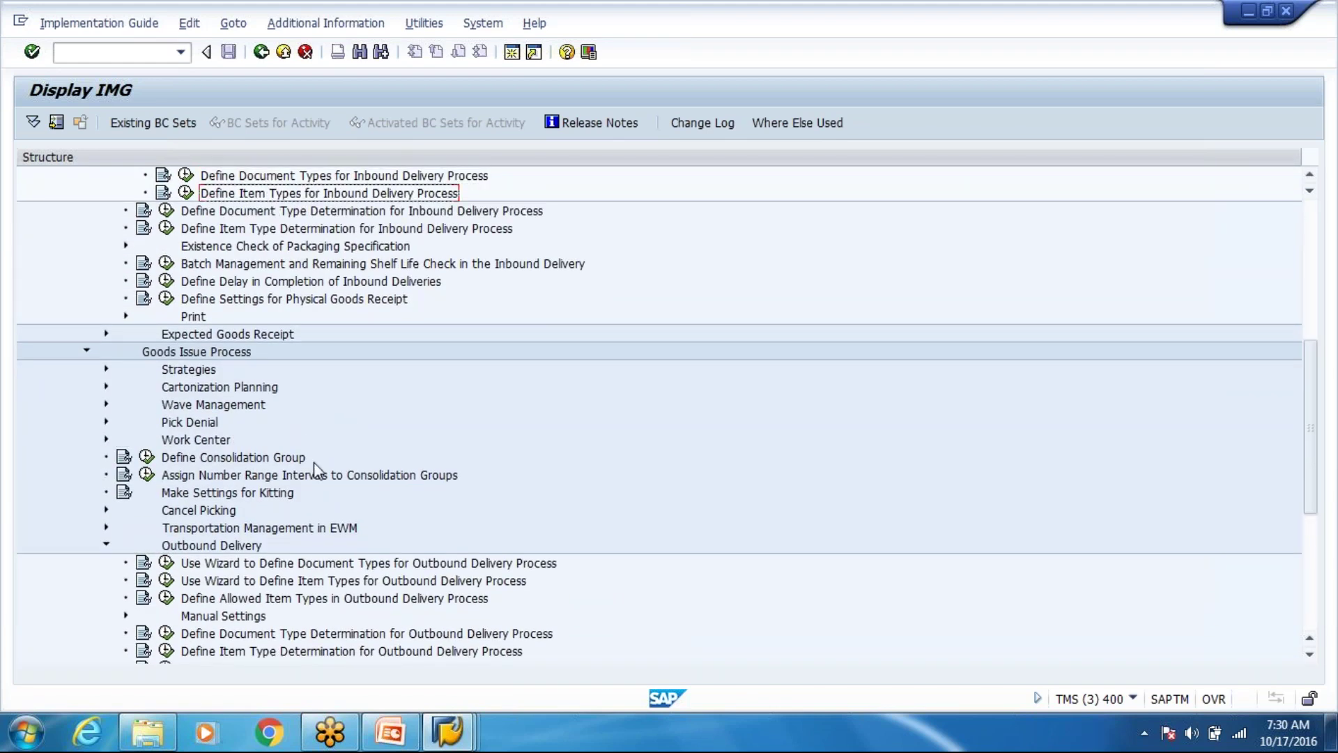
pyautogui.scroll(-4, 317, 472)
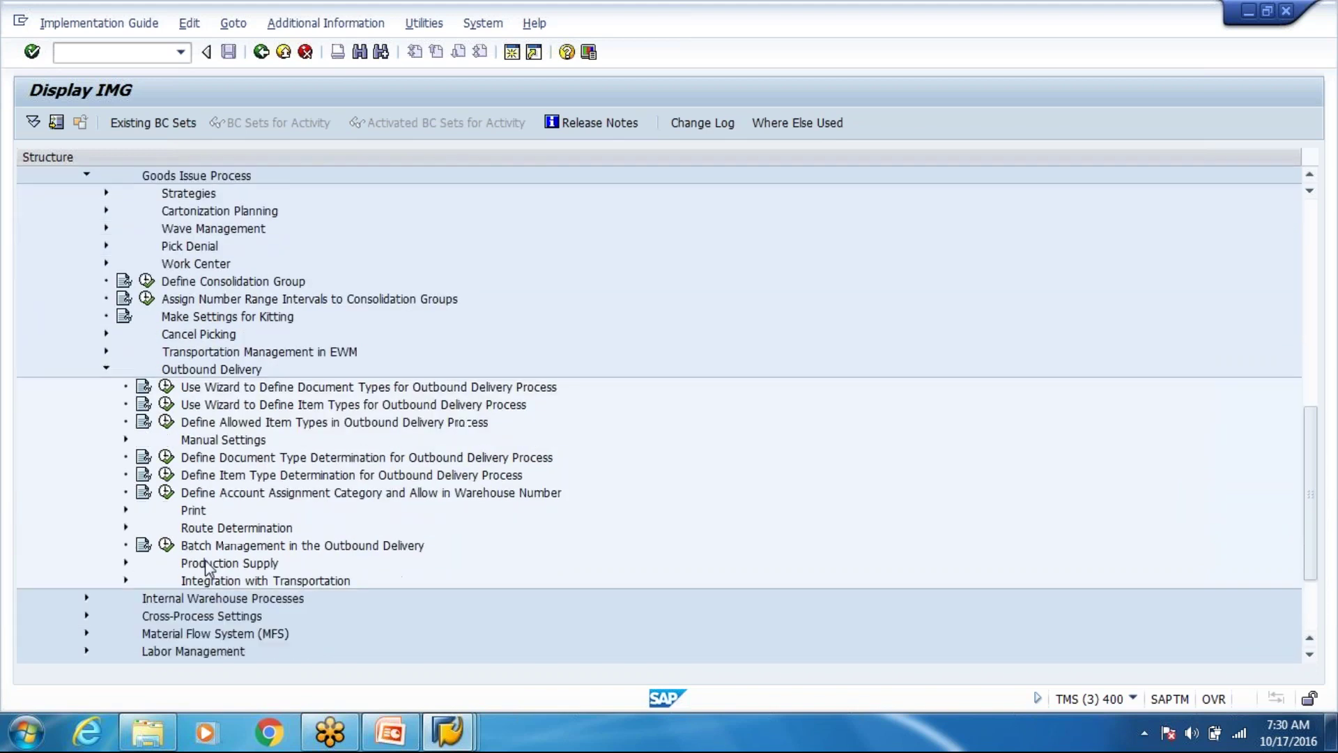
pyautogui.click(125, 440)
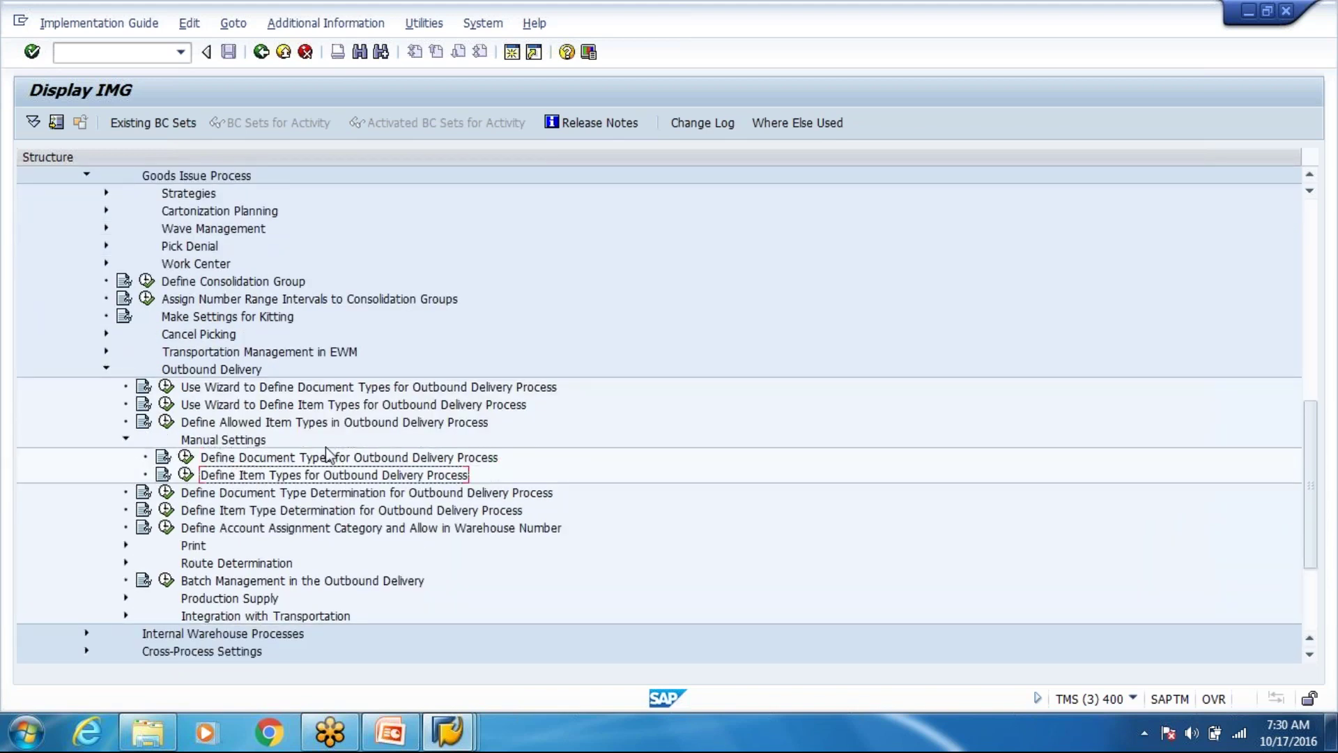
pyautogui.scroll(6, 326, 453)
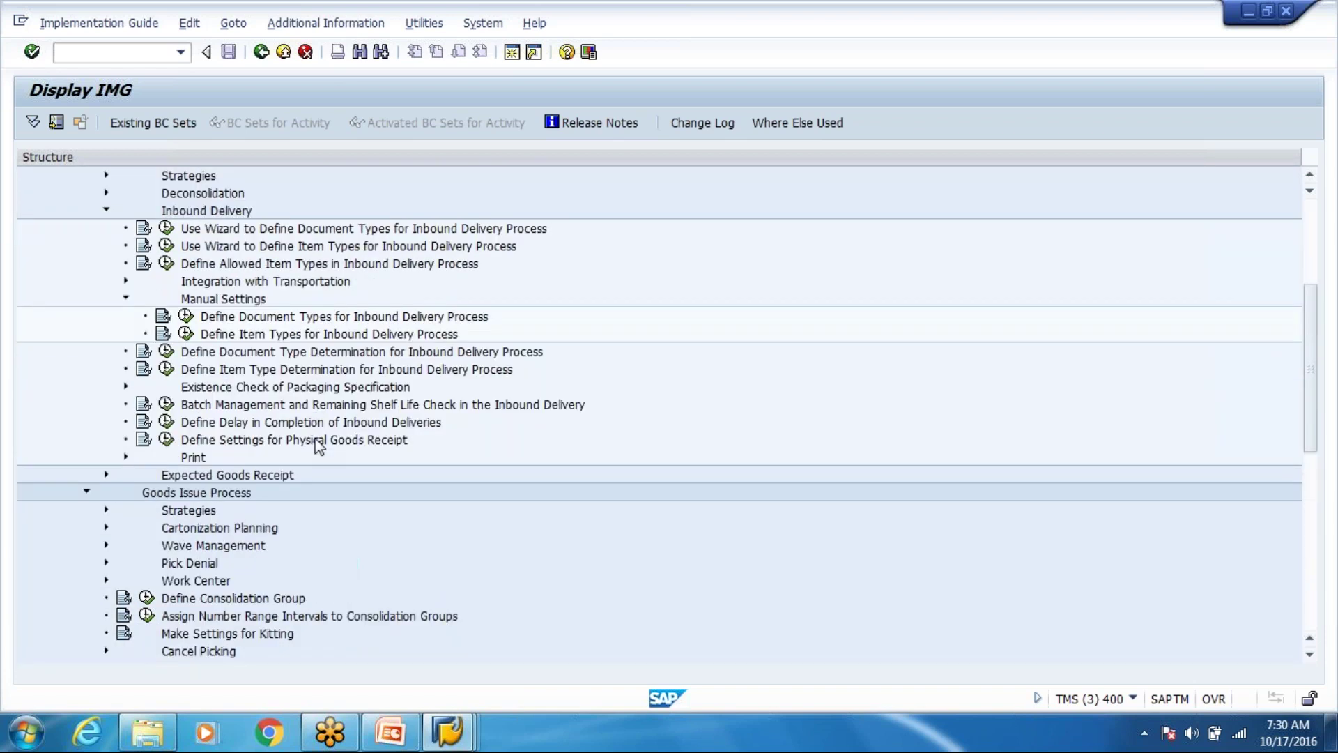
# Step: Execute Define Document Types for Inbound Delivery Process, then view slide 20 in PowerPoint
pyautogui.click(218, 317)
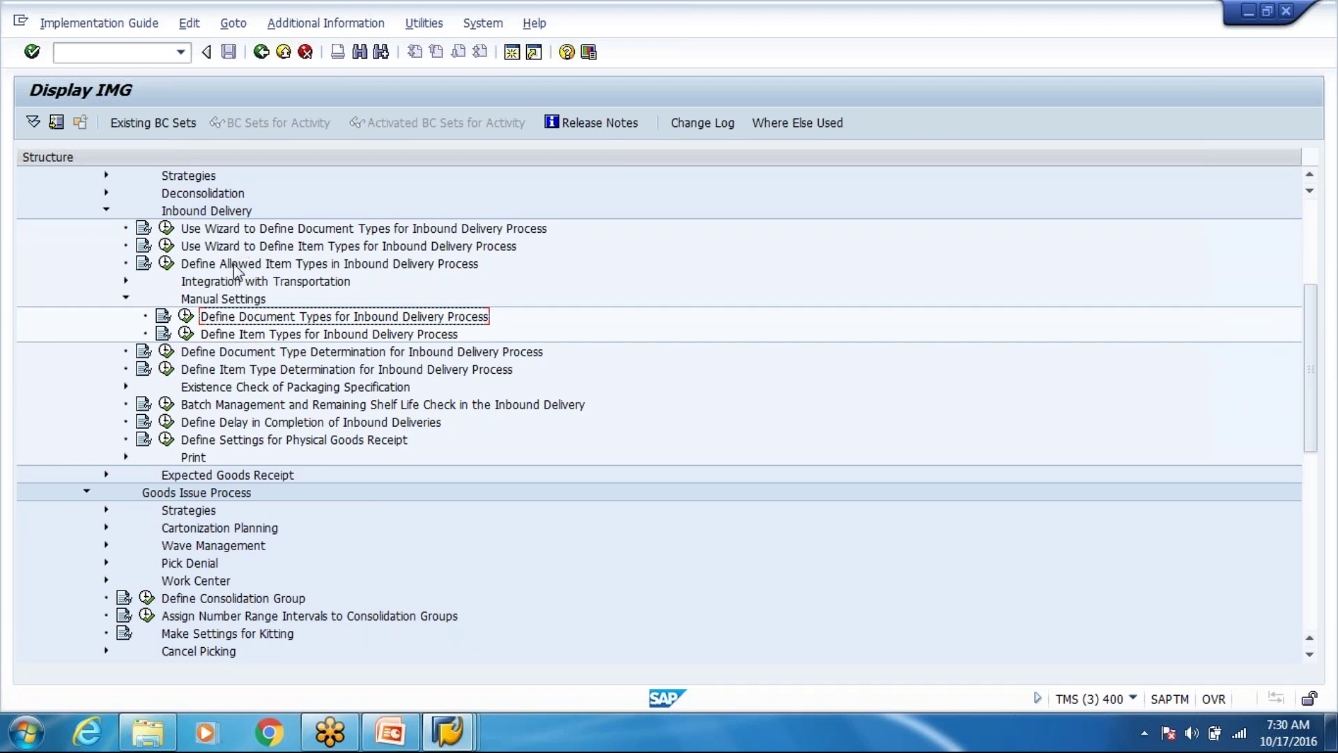
pyautogui.click(187, 317)
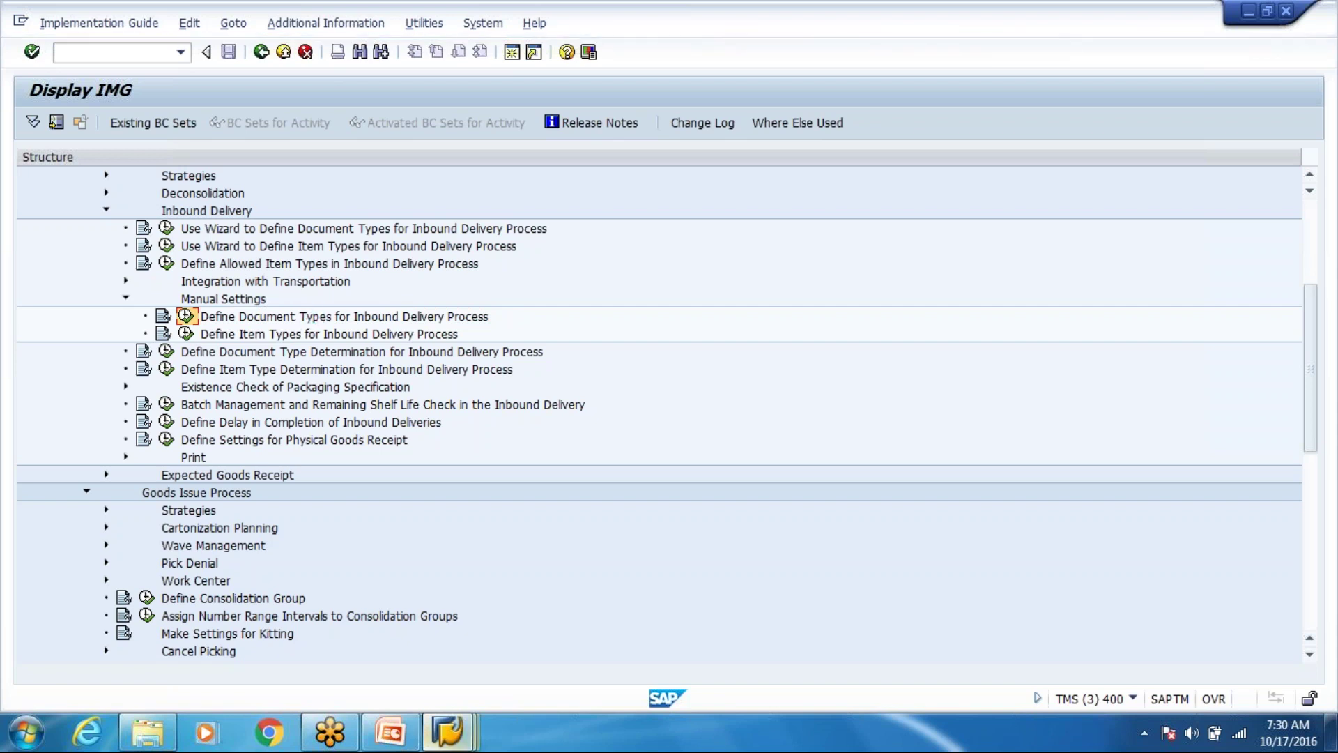
pyautogui.click(391, 732)
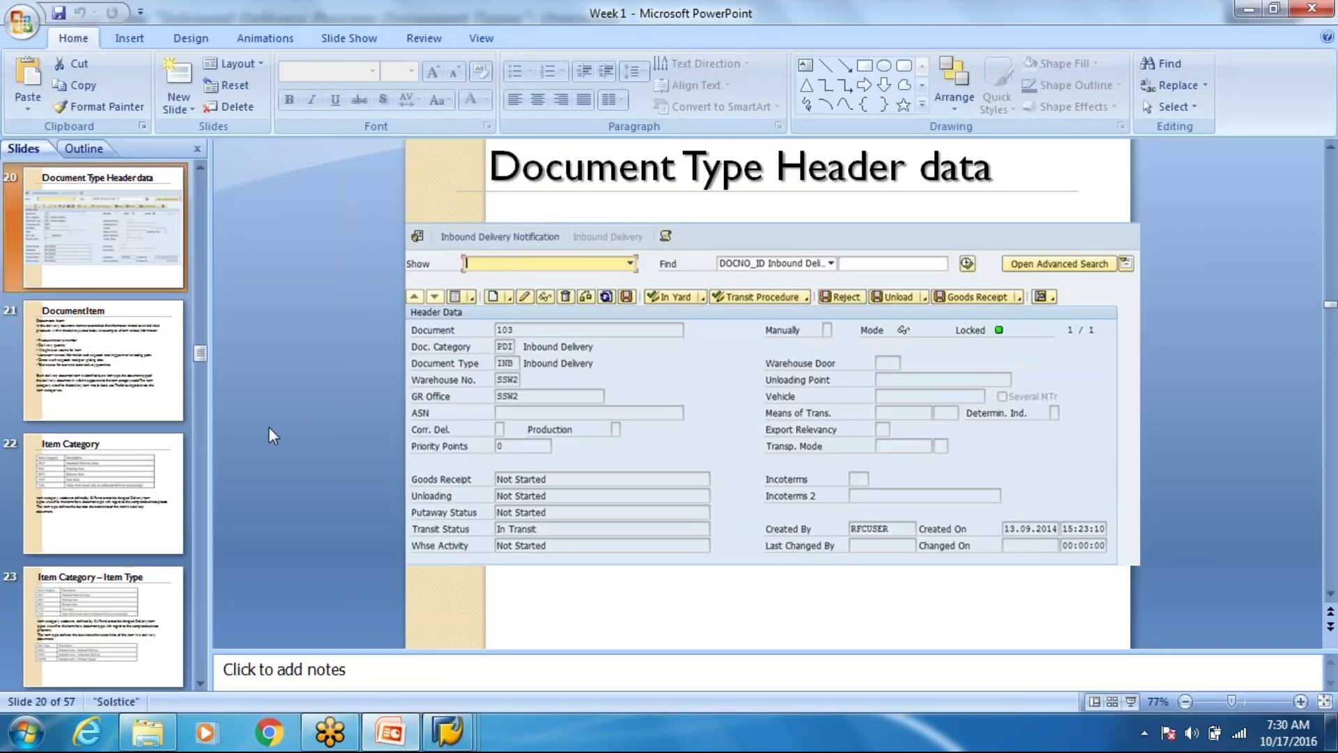
# Step: Scroll past the Document Type Header data slide and return to SAP's inbound delivery document types list
pyautogui.scroll(-1, 127, 493)
pyautogui.scroll(-3, 127, 492)
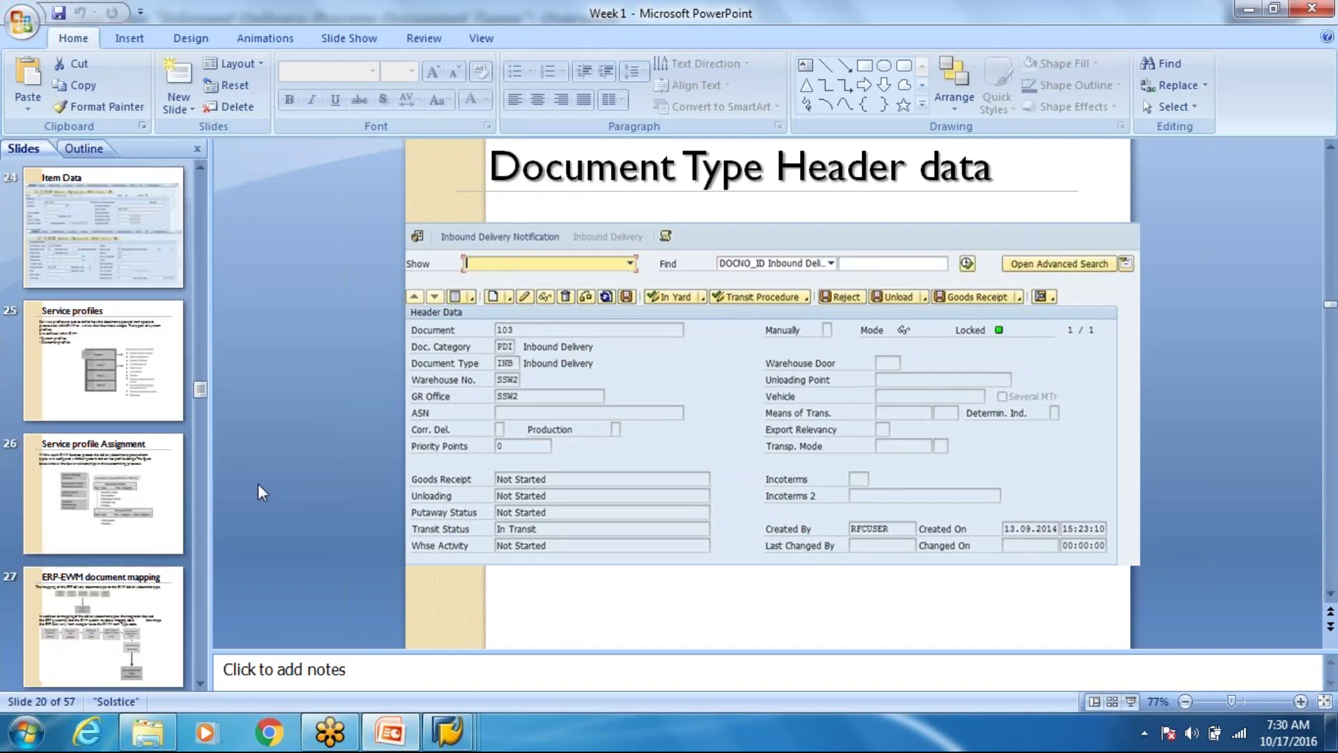
pyautogui.hotkey('alt', 'Tab')
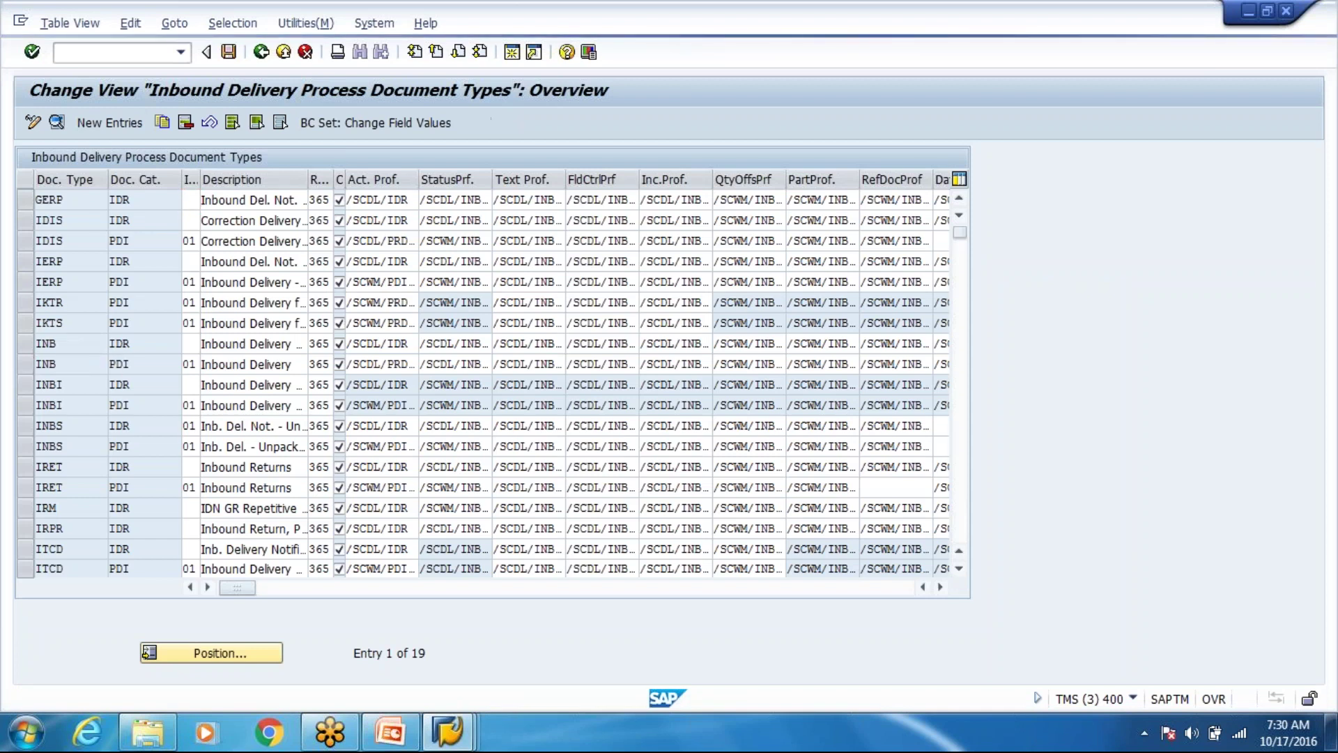
# Step: Inspect document type INB with category PDI, then return to the list past the validation popup
pyautogui.doubleClick(49, 363)
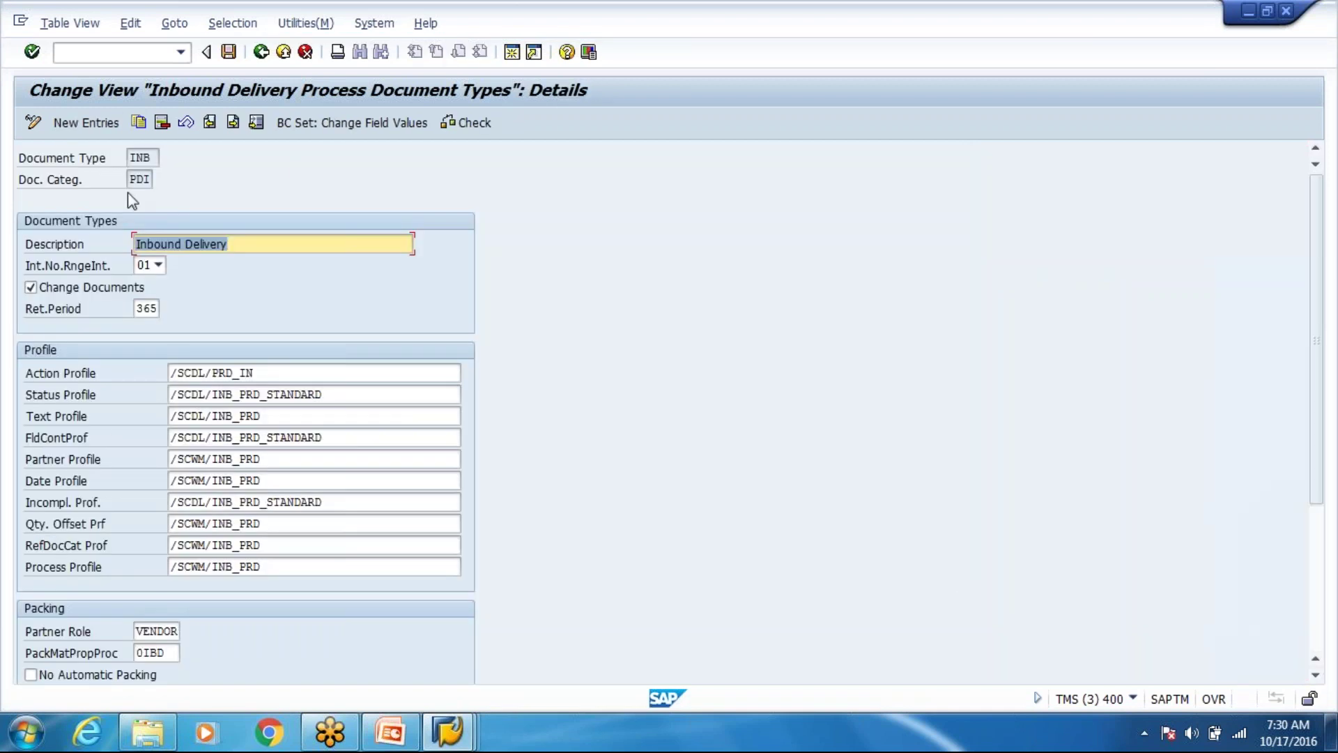
pyautogui.click(134, 180)
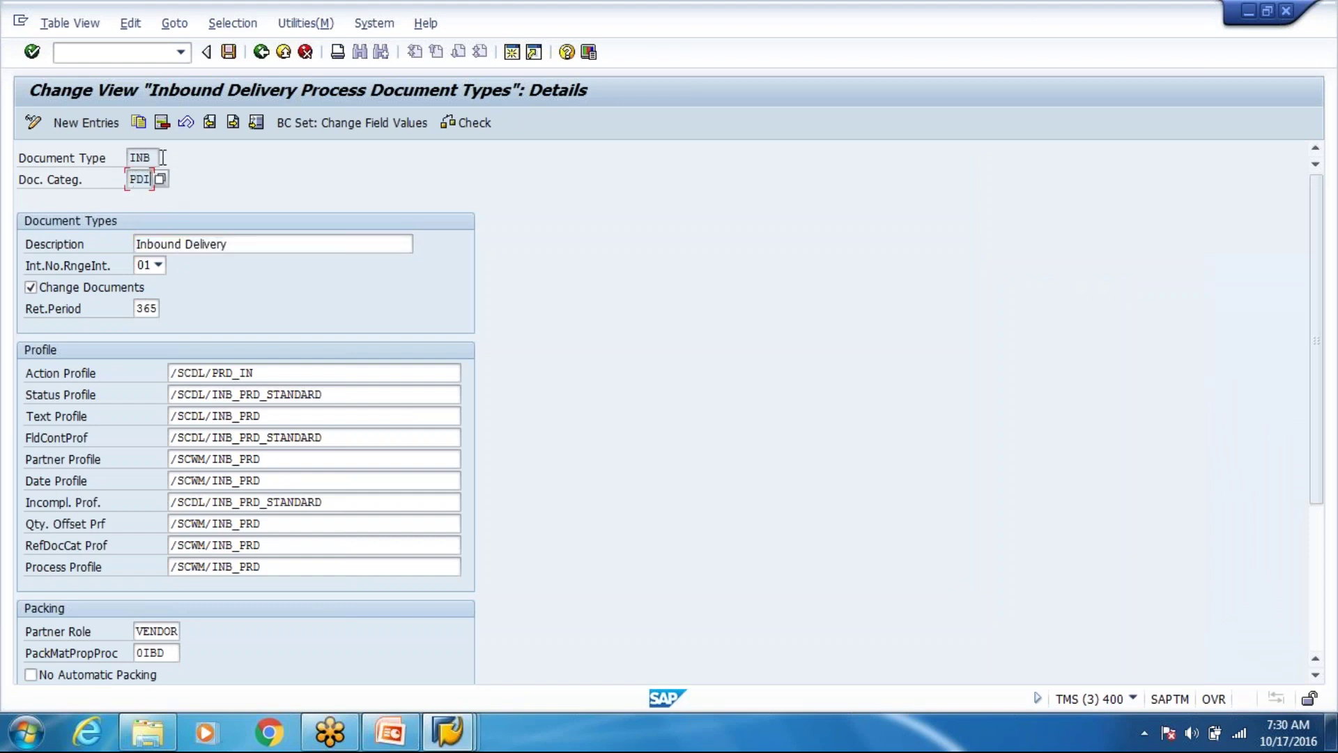
pyautogui.click(261, 51)
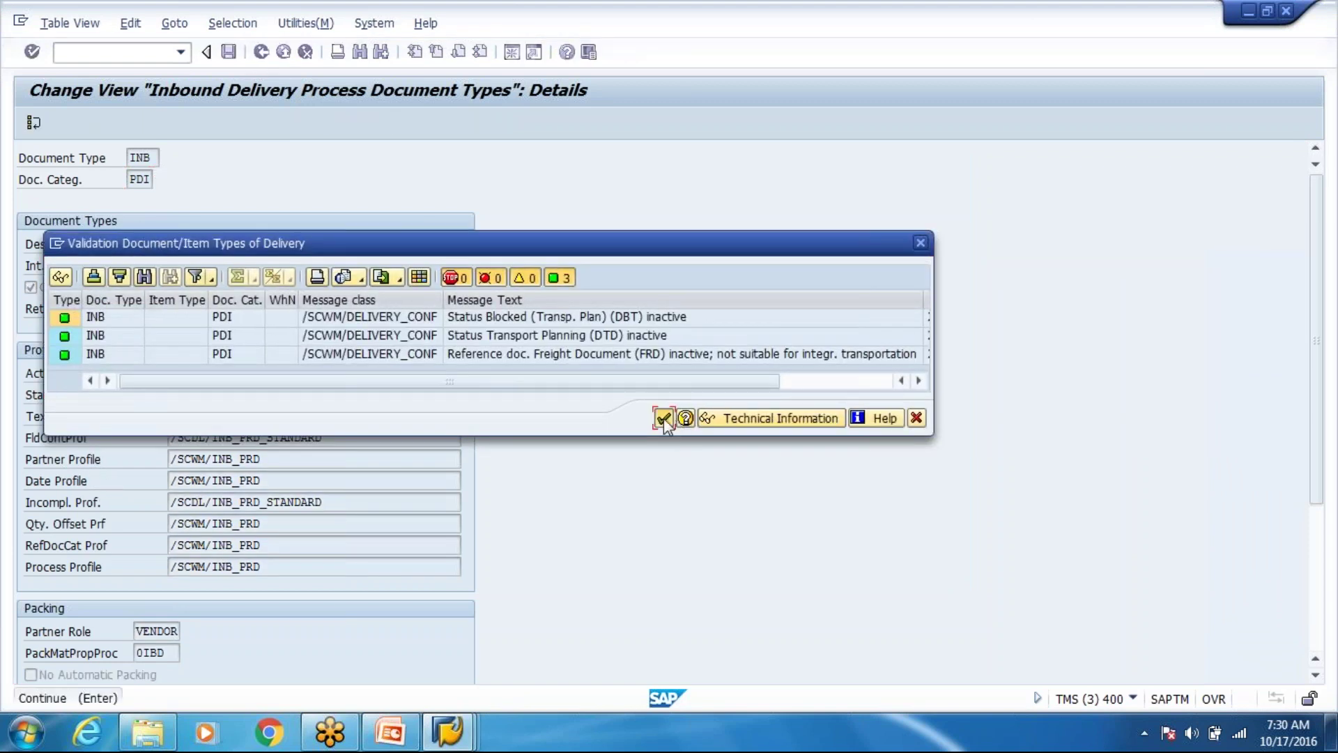
pyautogui.click(746, 416)
# Step: Compare INB with category IDR, reopen INB/PDI, and bring up the slides
pyautogui.doubleClick(187, 343)
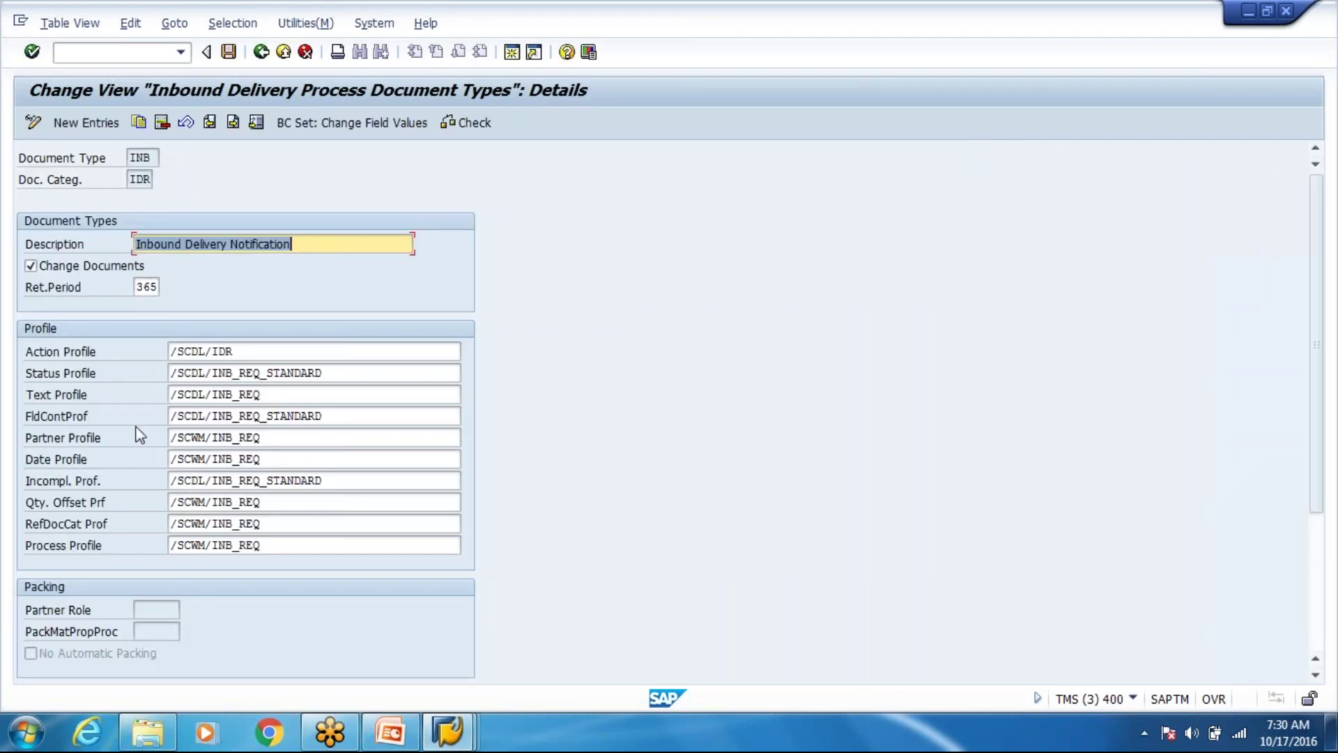
pyautogui.click(260, 52)
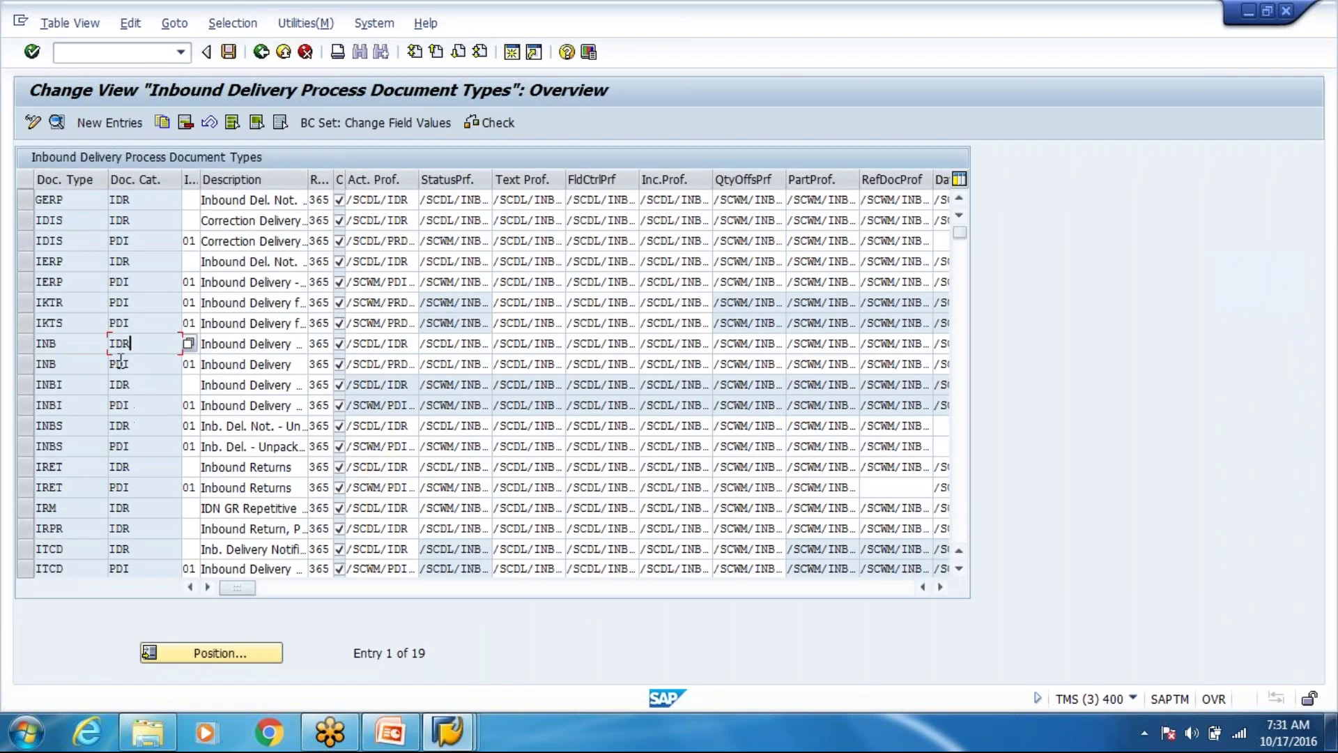
pyautogui.doubleClick(129, 364)
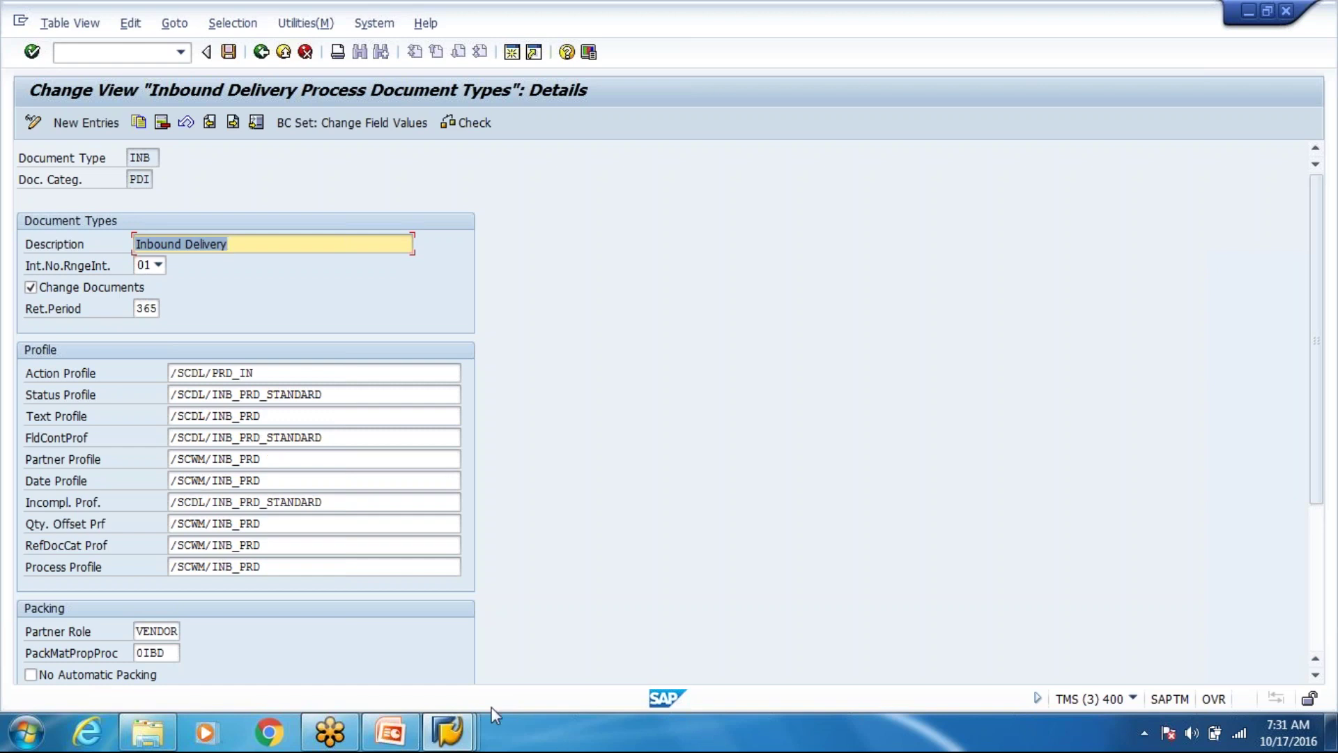
pyautogui.click(402, 718)
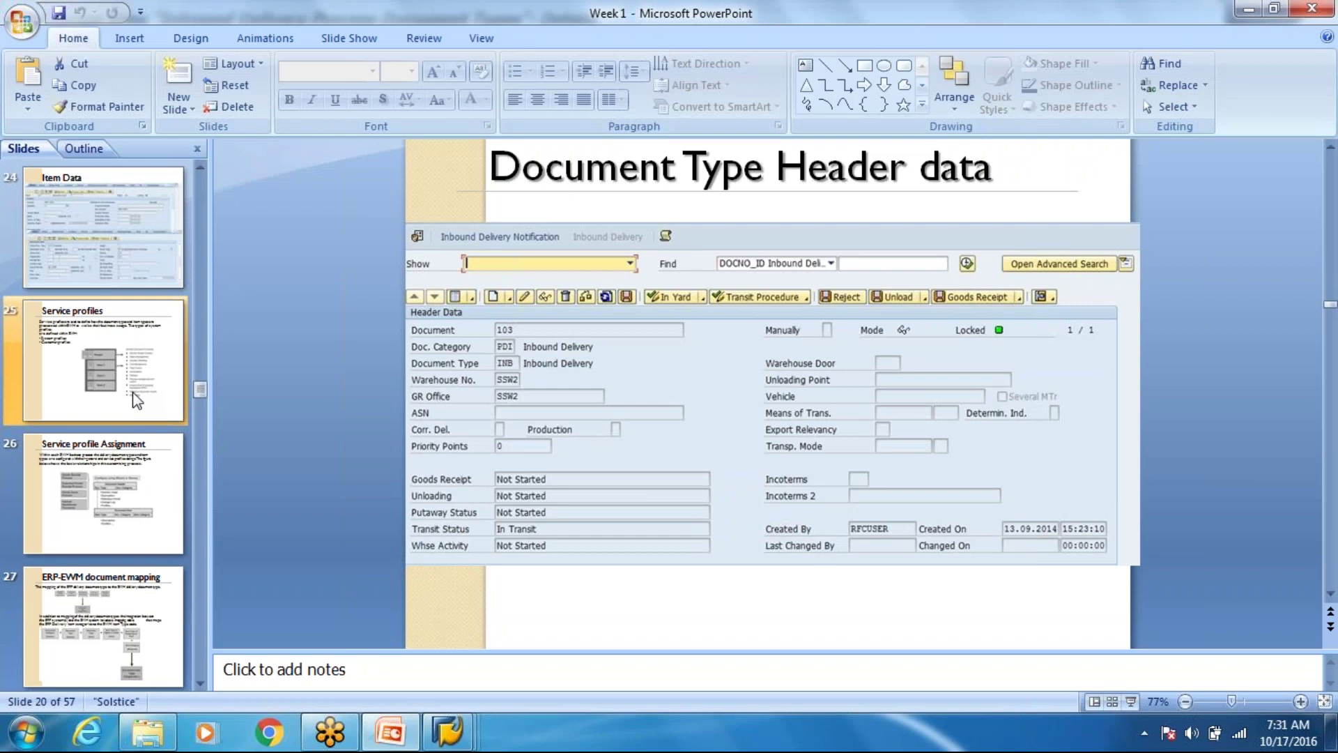
# Step: Alternate between PowerPoint slide 25, Service profiles, and SAP's INB/PDI details, ending in SAP
pyautogui.hotkey('alt', 'Tab')
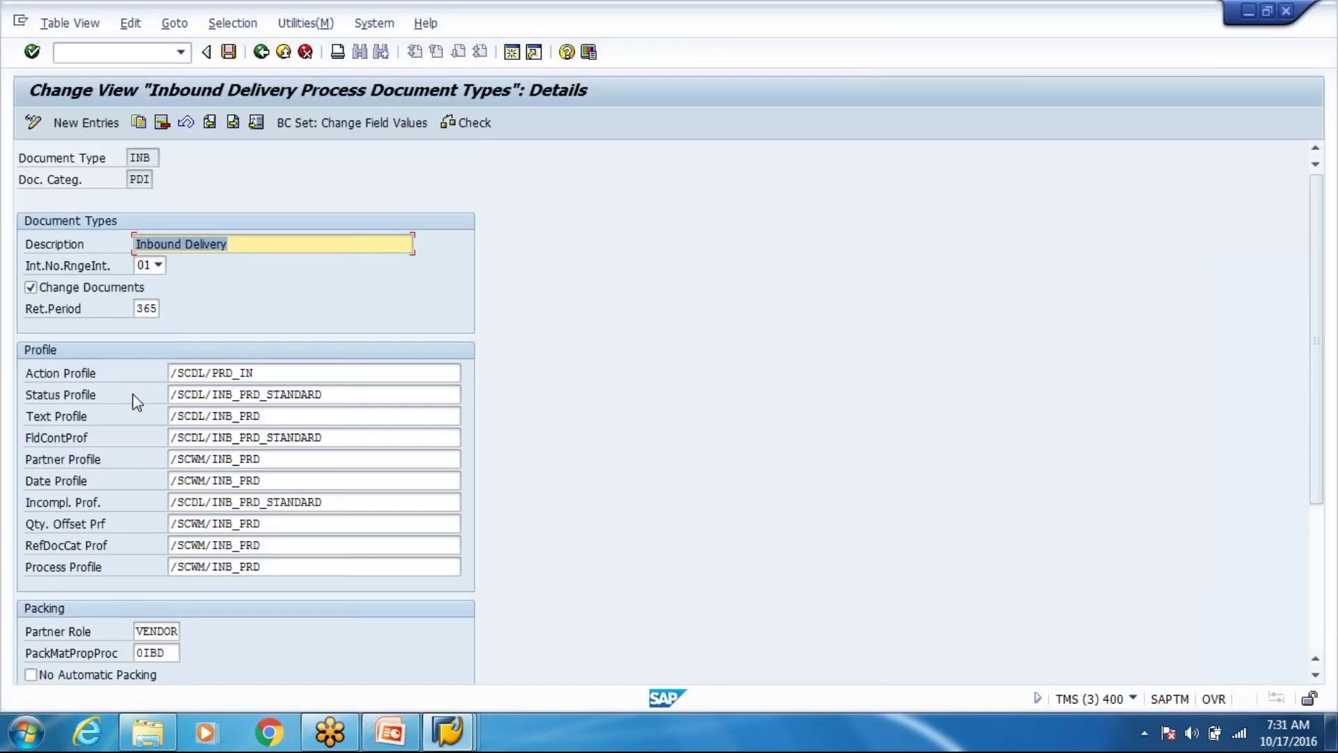
pyautogui.hotkey('alt', 'Tab')
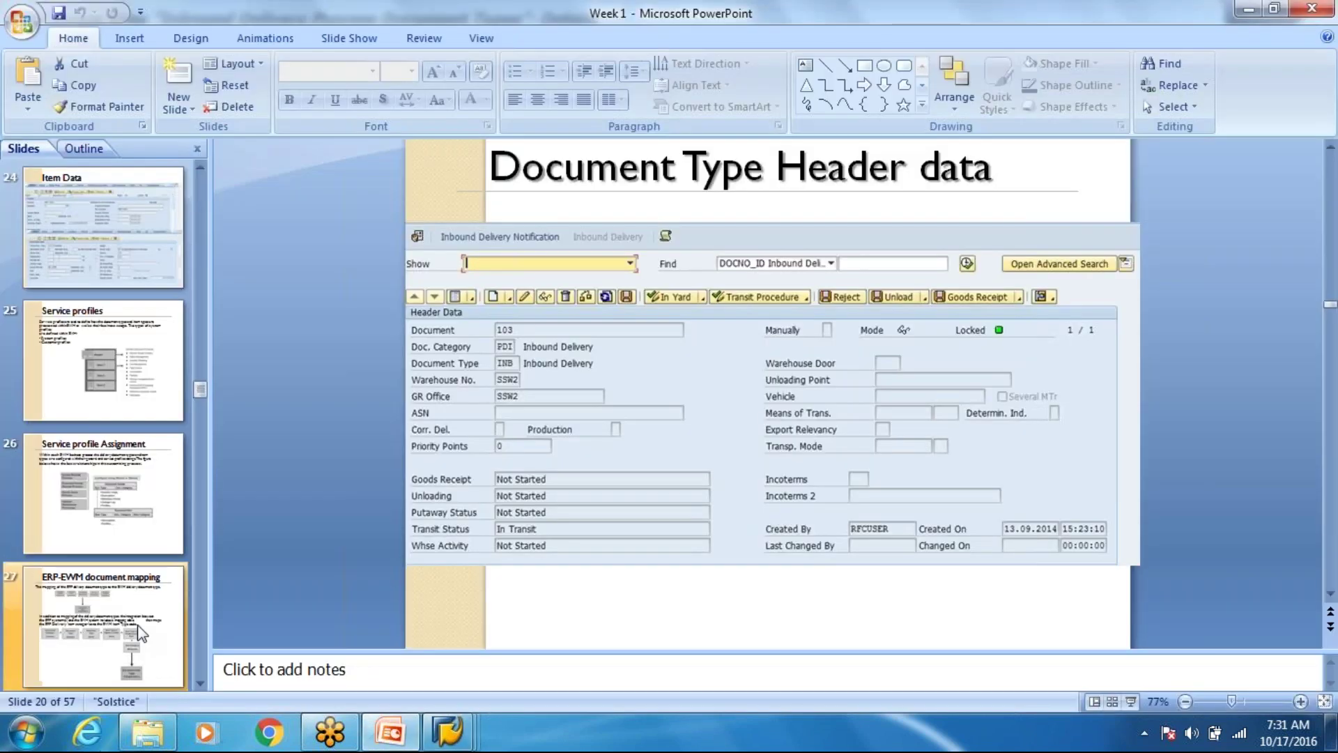
pyautogui.hotkey('alt', 'Tab')
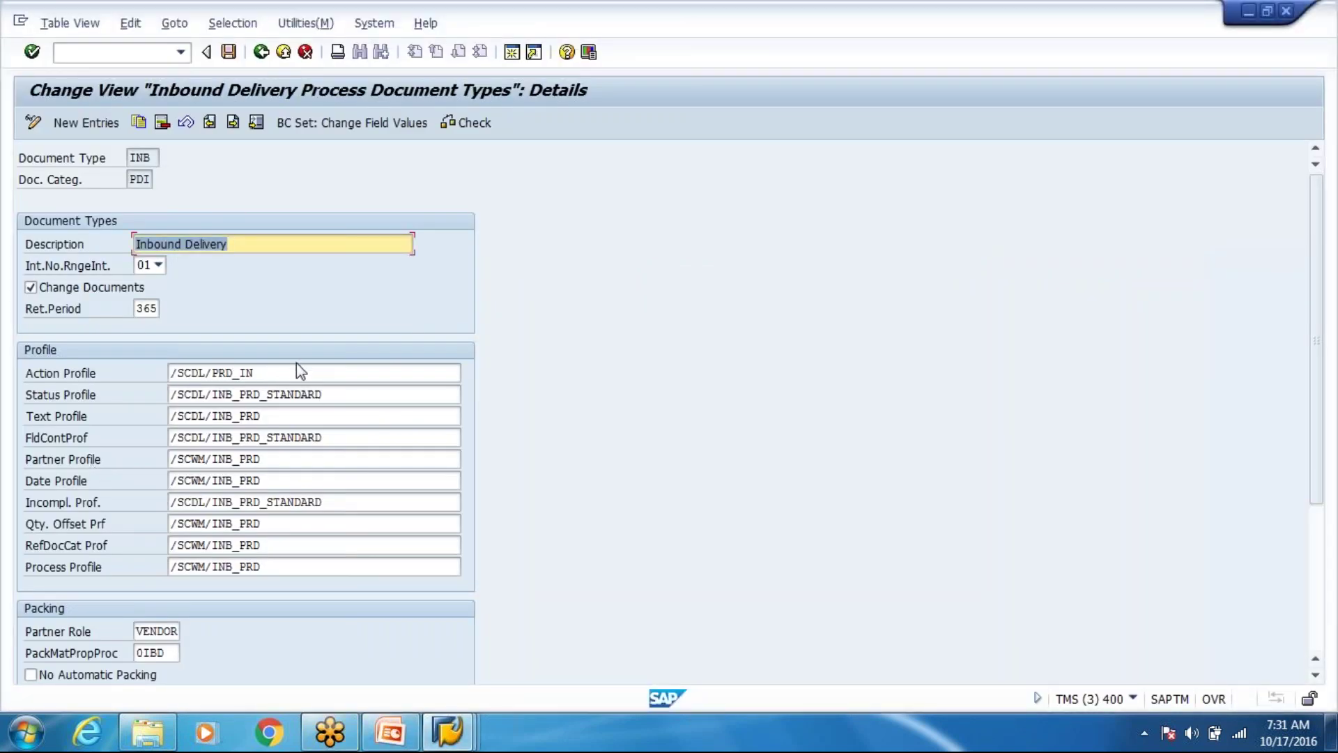
pyautogui.hotkey('alt', 'Tab')
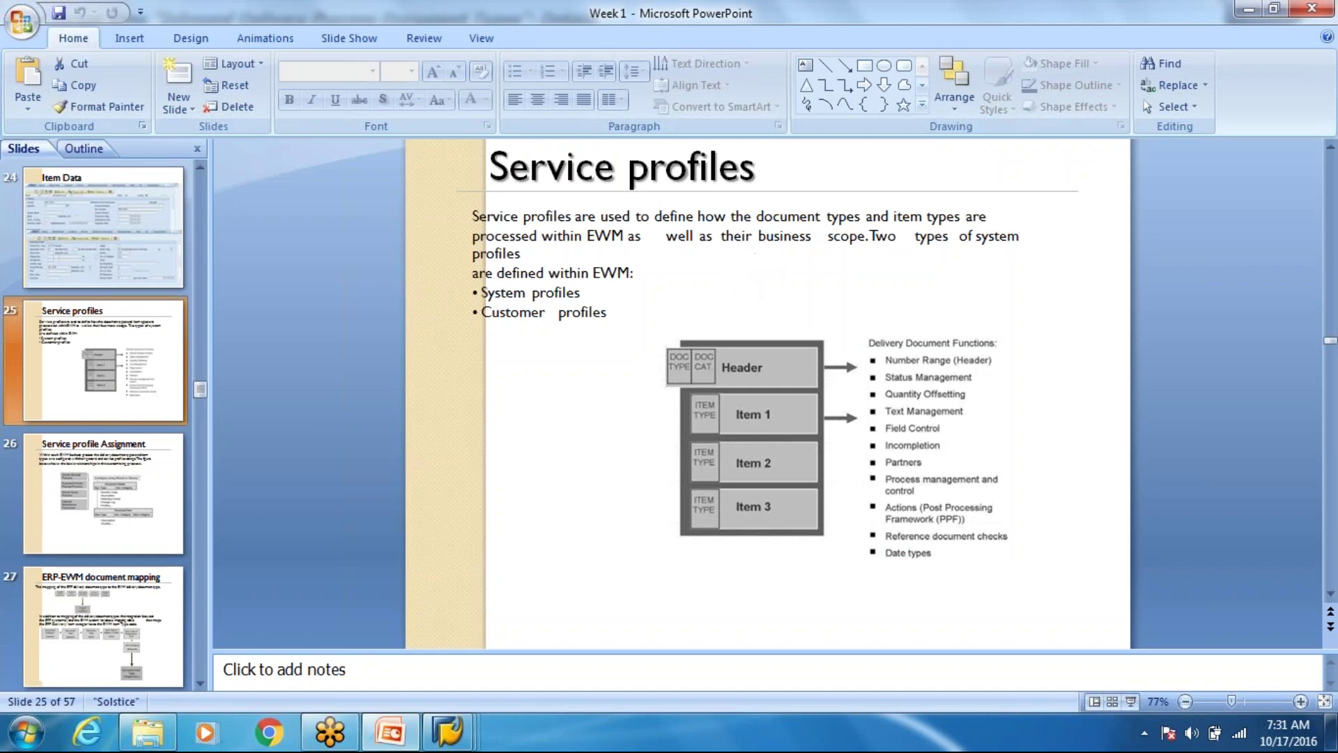
pyautogui.hotkey('alt', 'Tab')
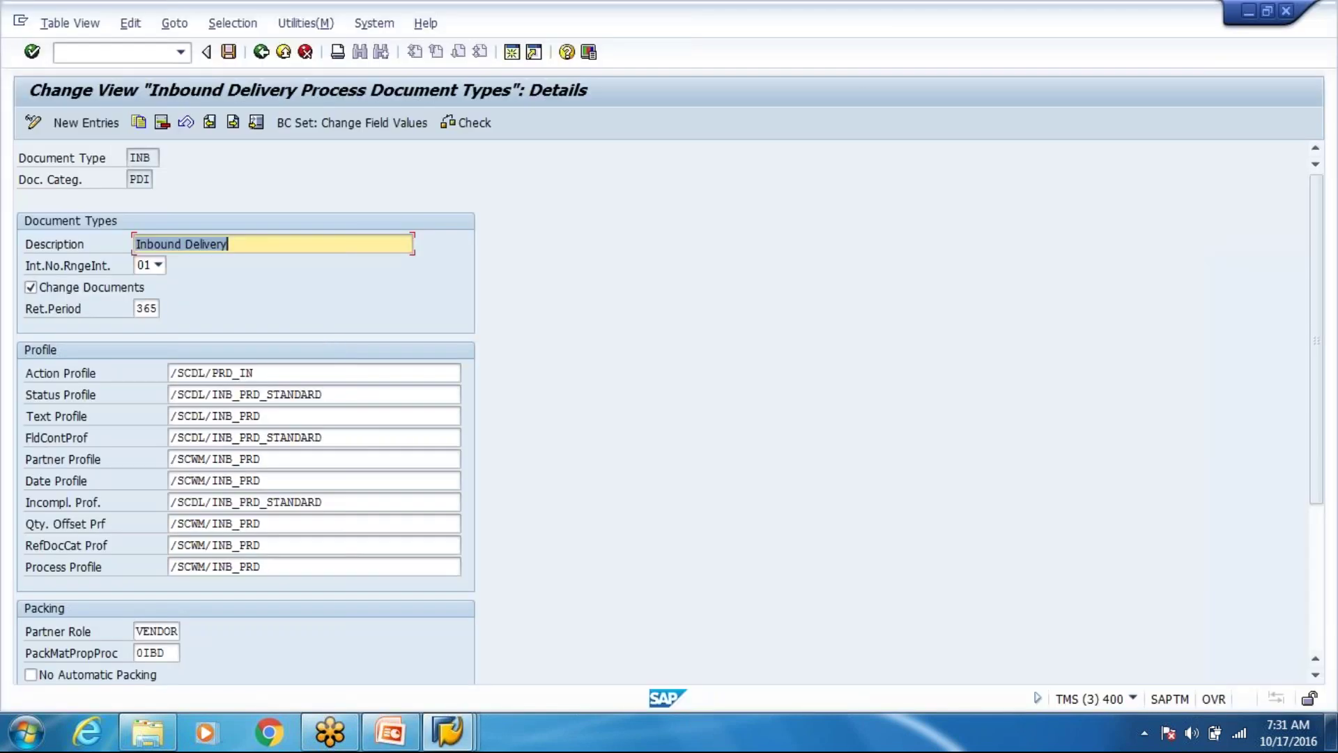
pyautogui.click(306, 374)
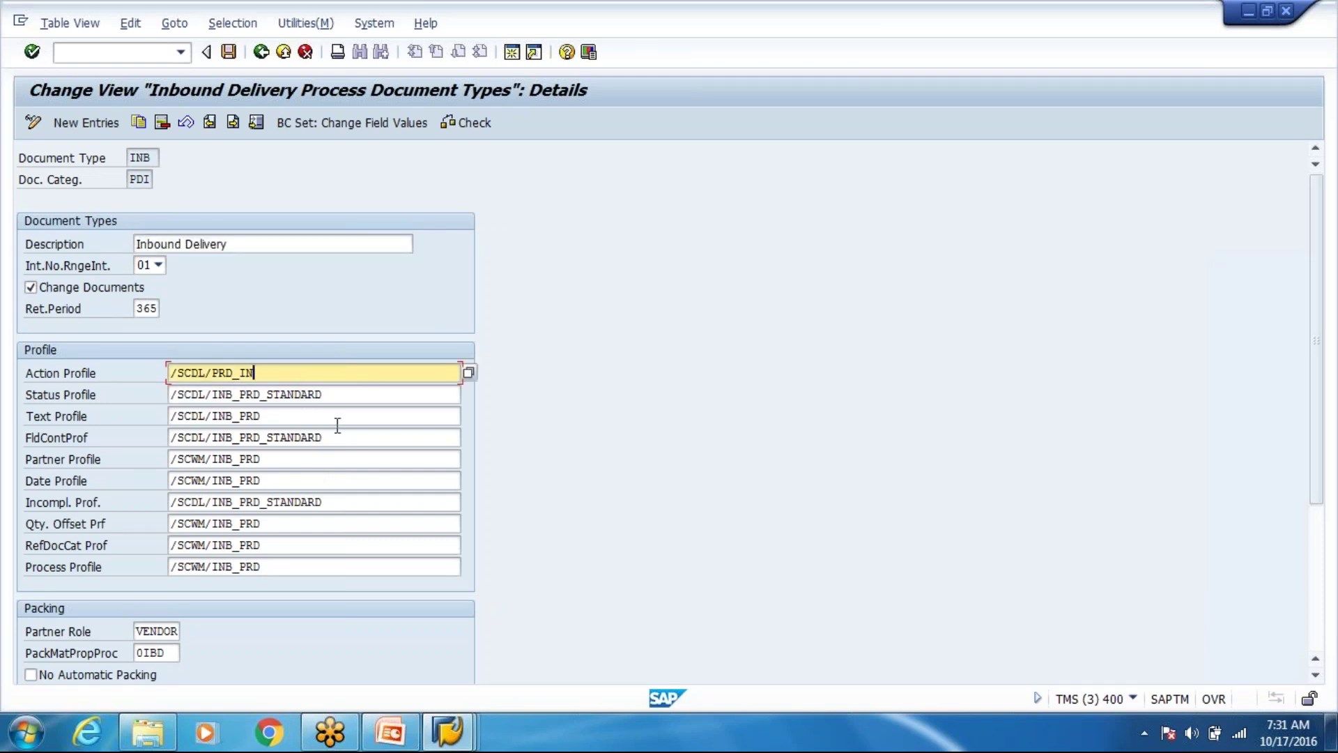
pyautogui.click(374, 394)
pyautogui.click(364, 407)
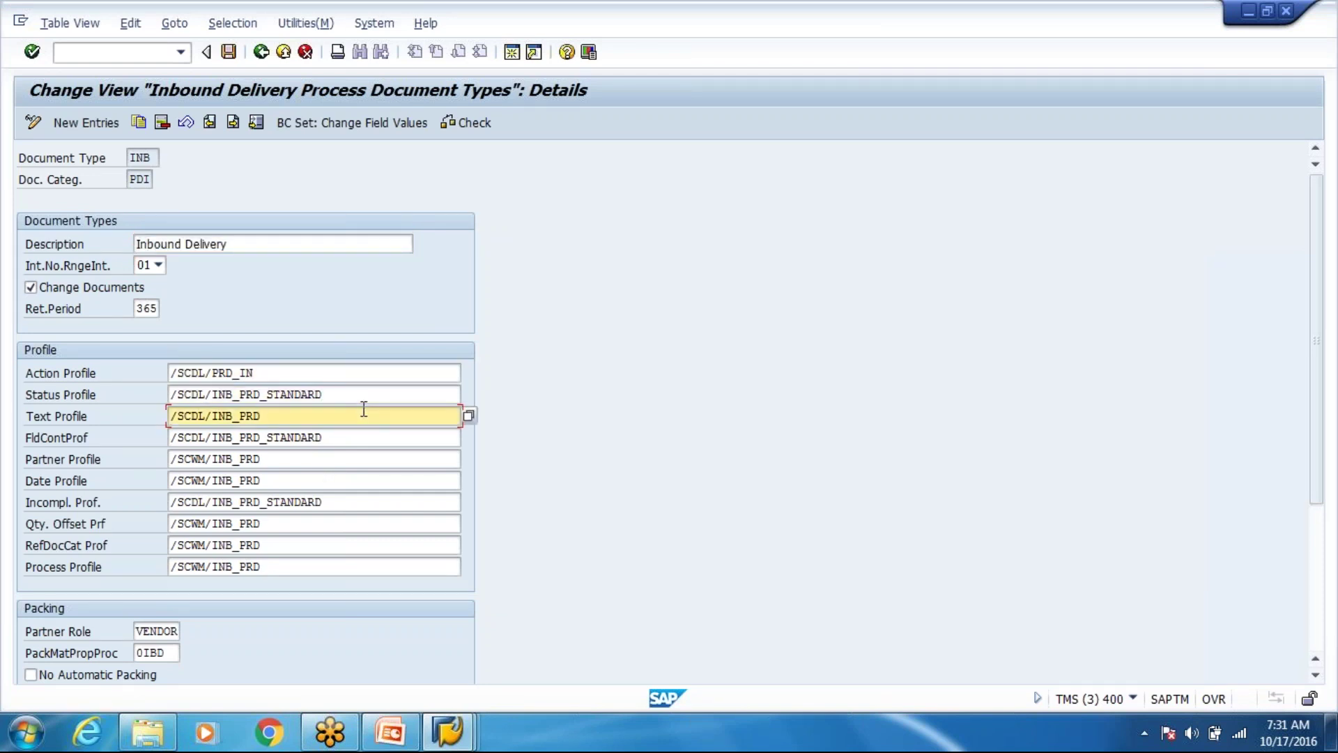
pyautogui.click(366, 439)
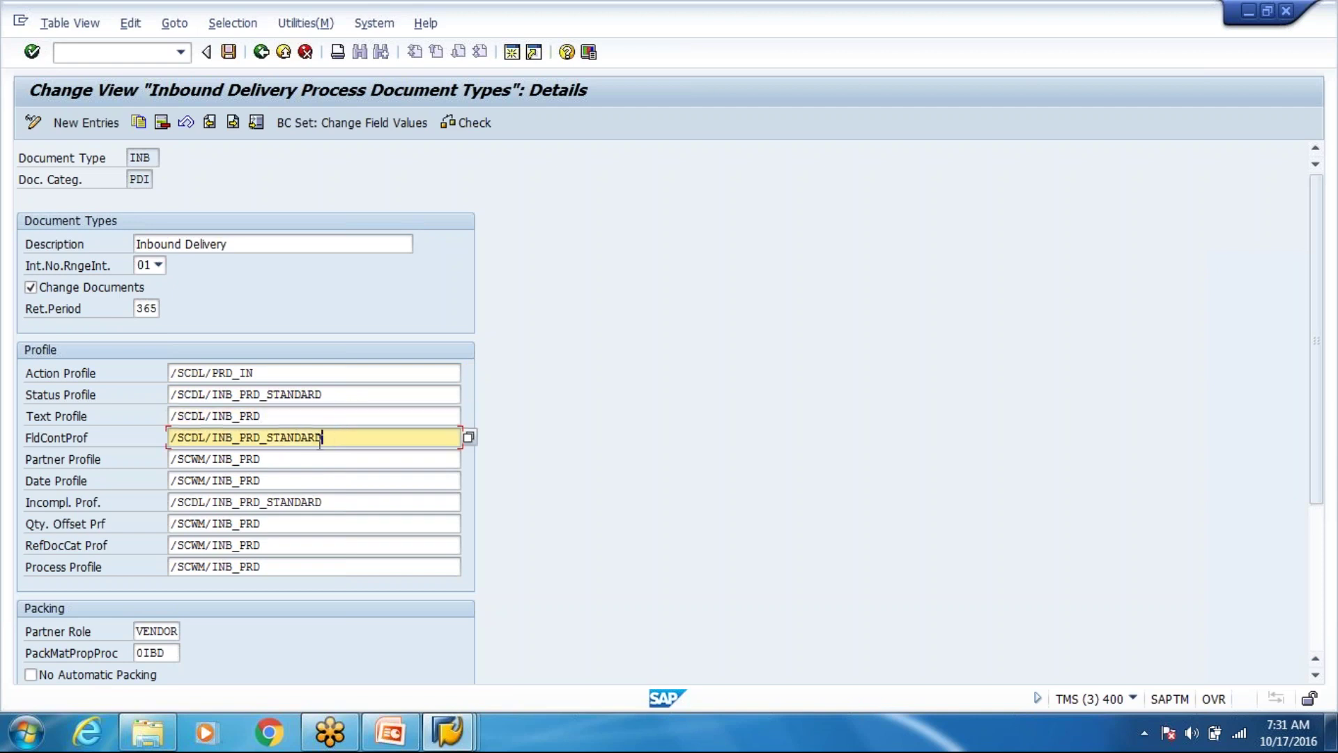
pyautogui.click(318, 454)
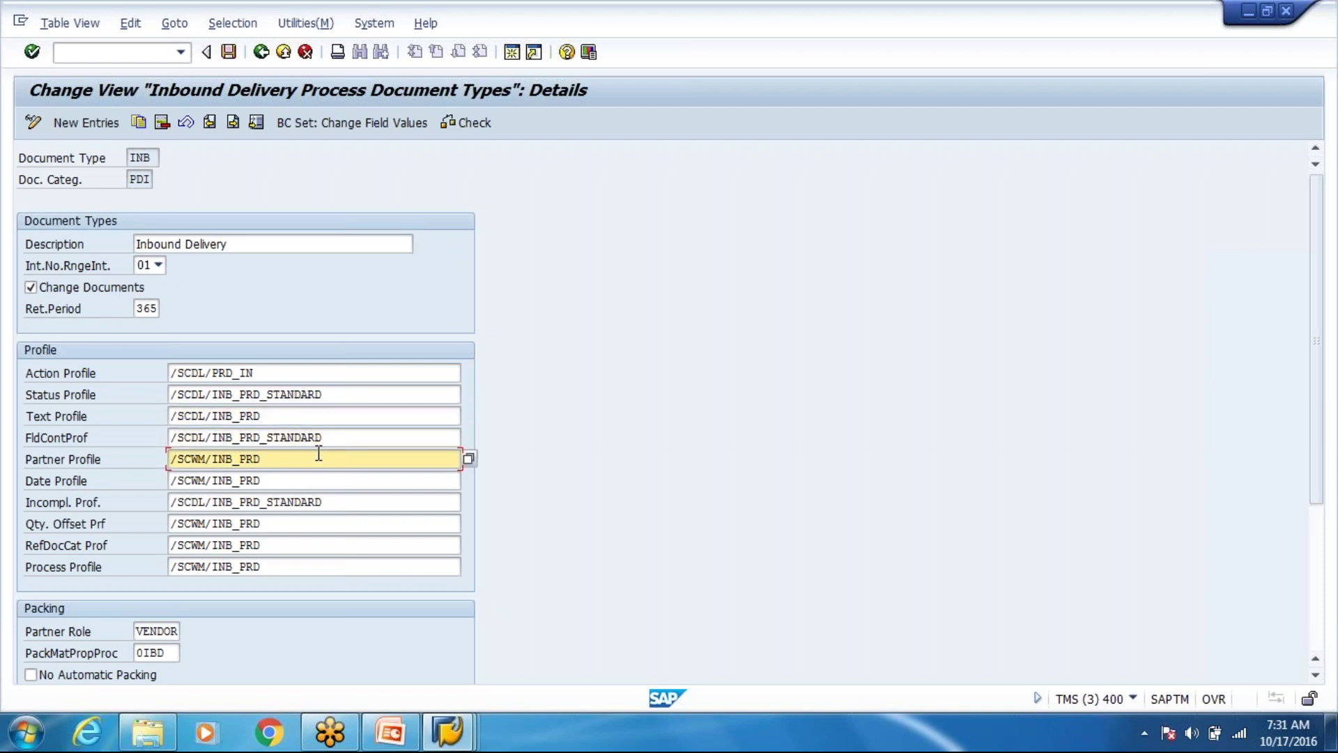
pyautogui.click(331, 479)
pyautogui.click(367, 501)
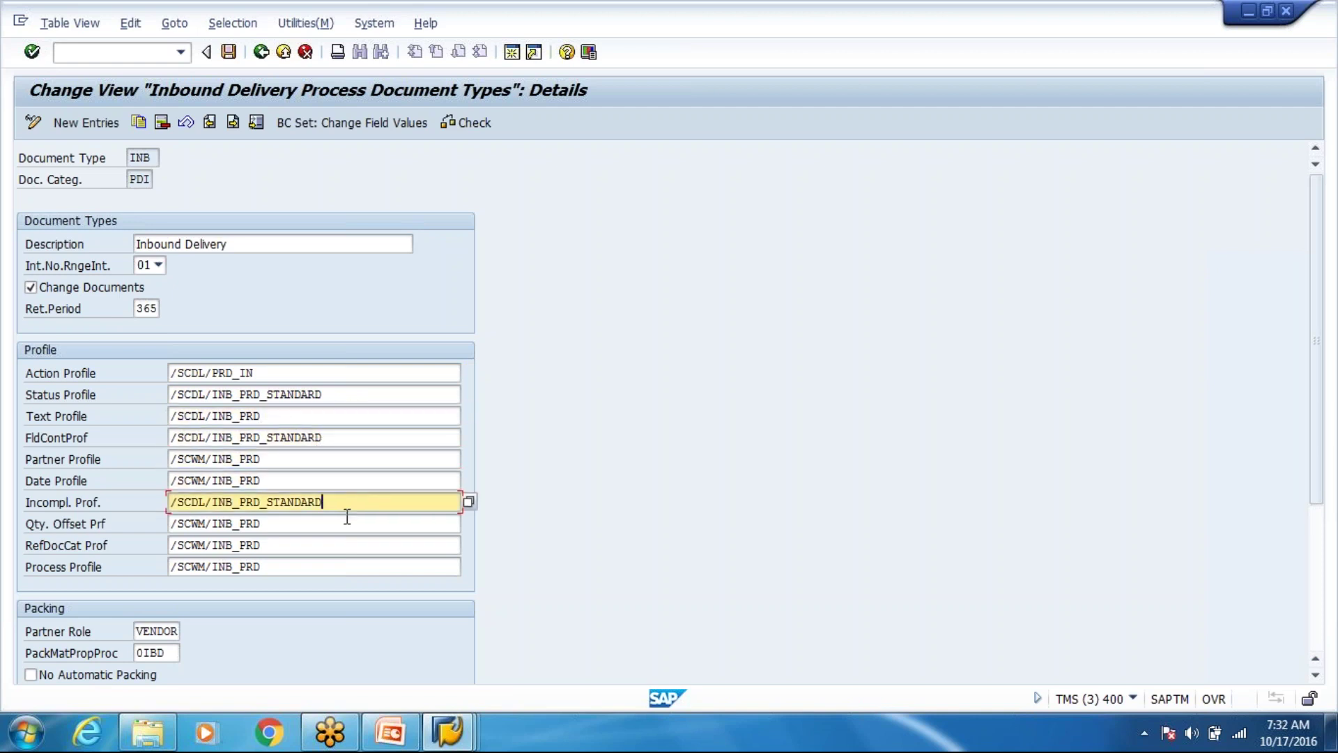
pyautogui.click(347, 520)
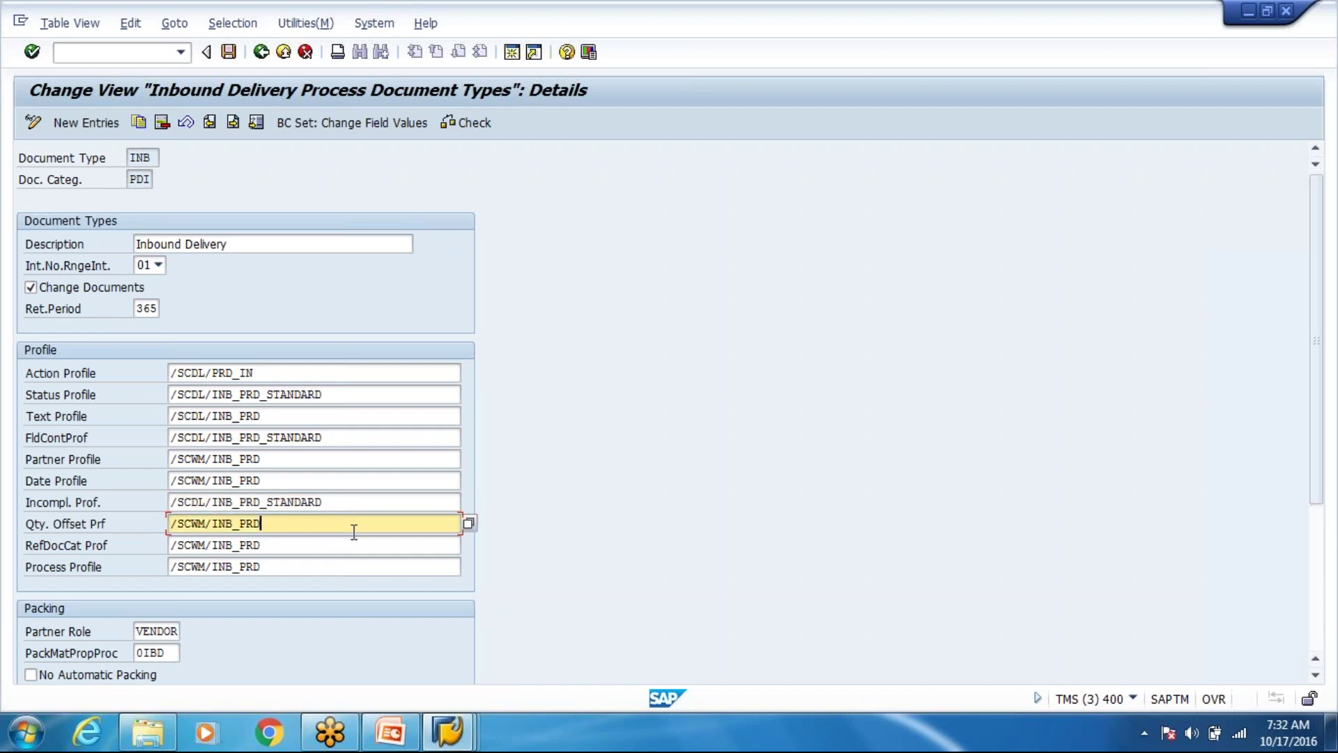
pyautogui.click(360, 545)
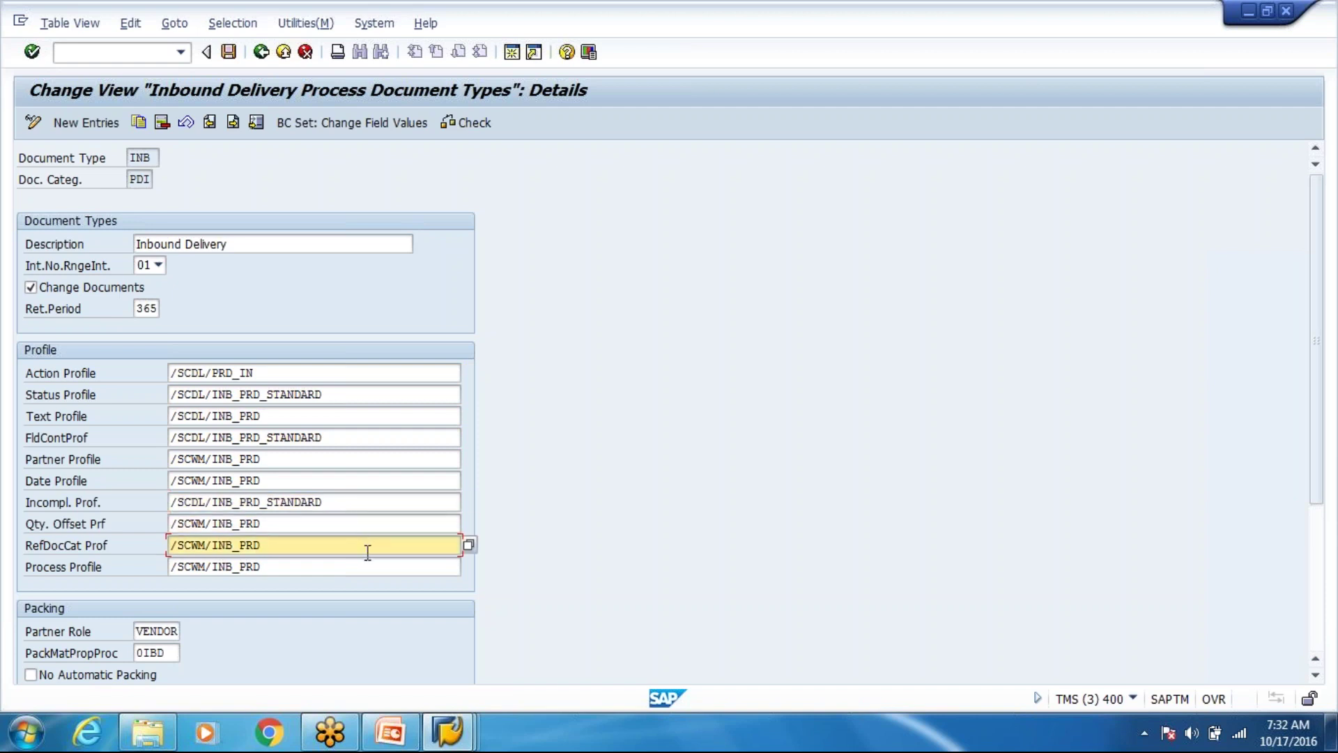
pyautogui.click(375, 565)
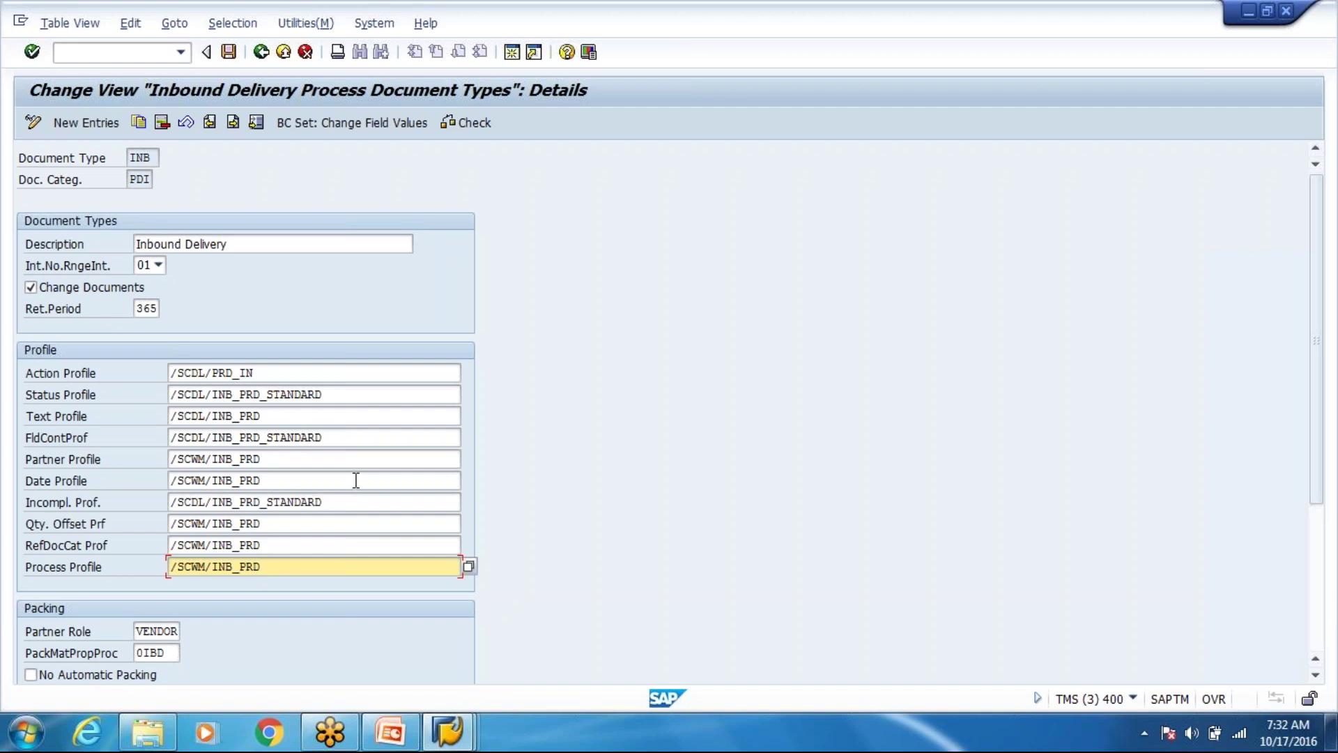
pyautogui.click(344, 443)
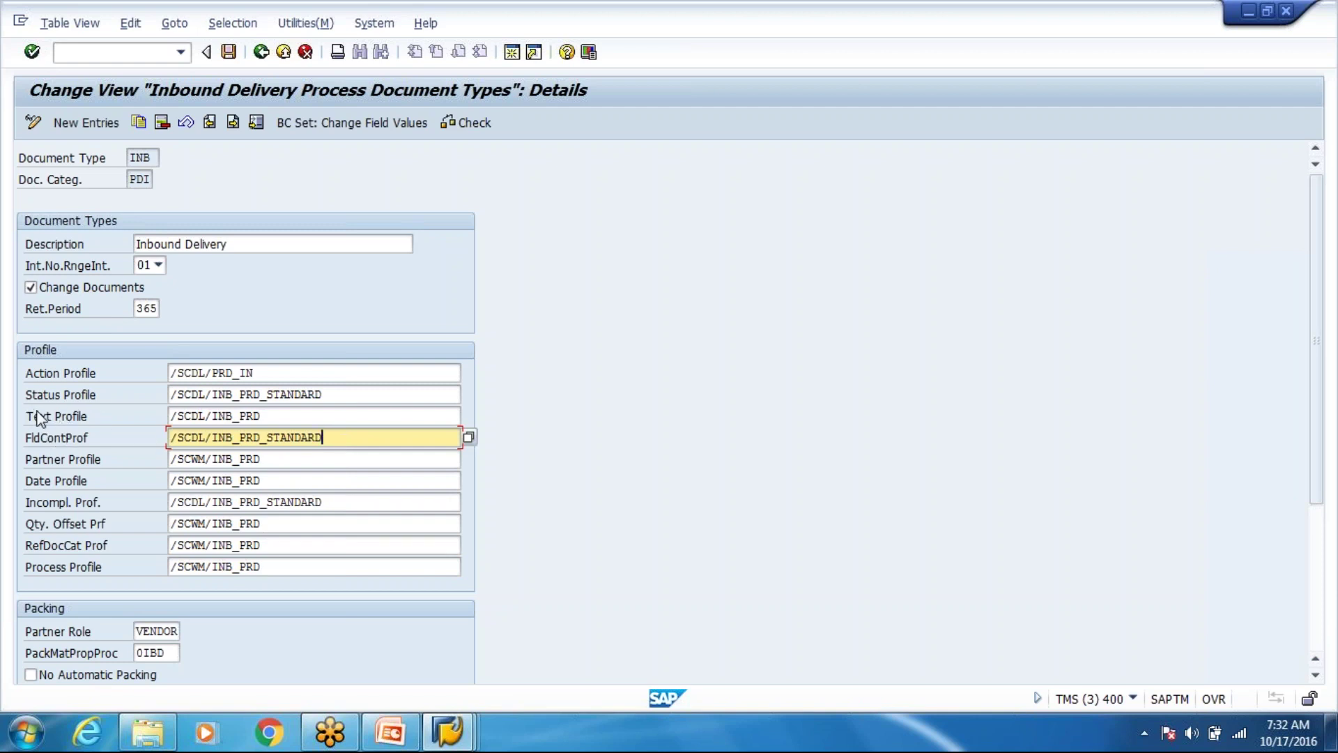
pyautogui.click(387, 414)
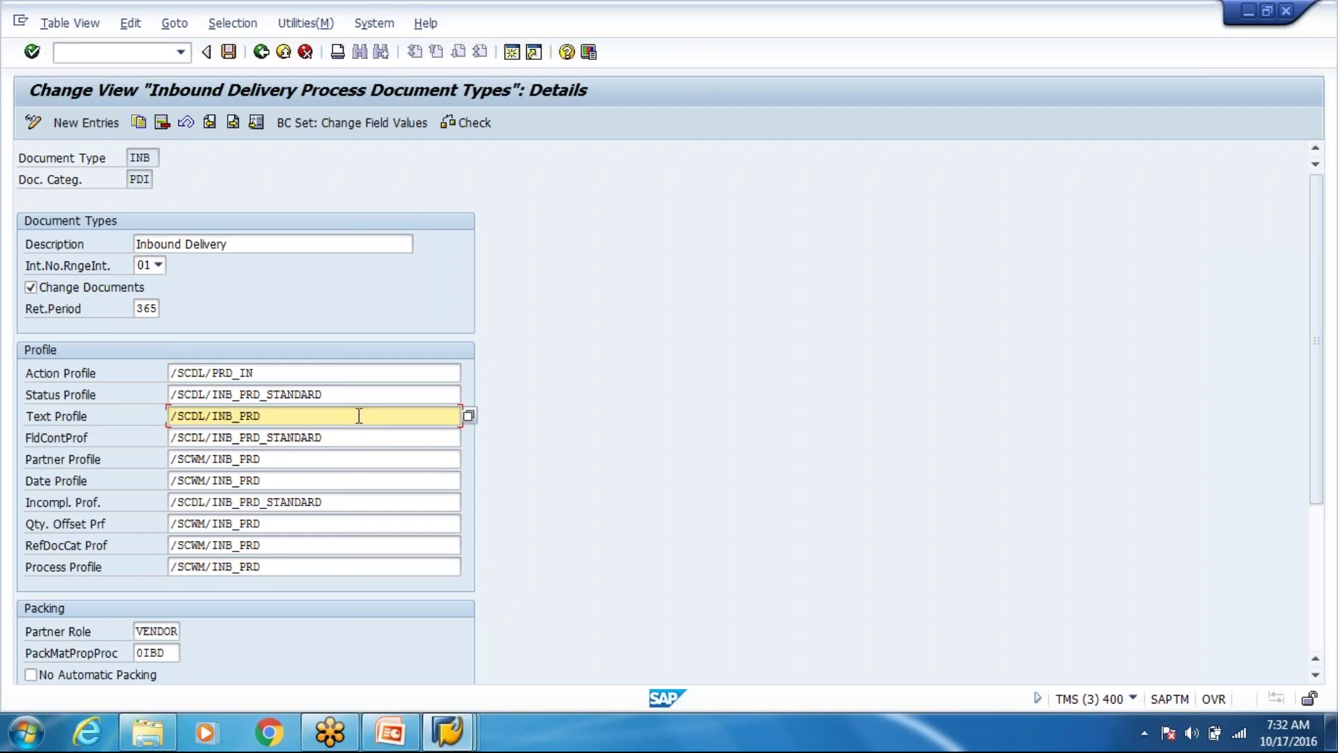
pyautogui.moveTo(319, 417); pyautogui.dragTo(207, 415)
pyautogui.click(207, 416)
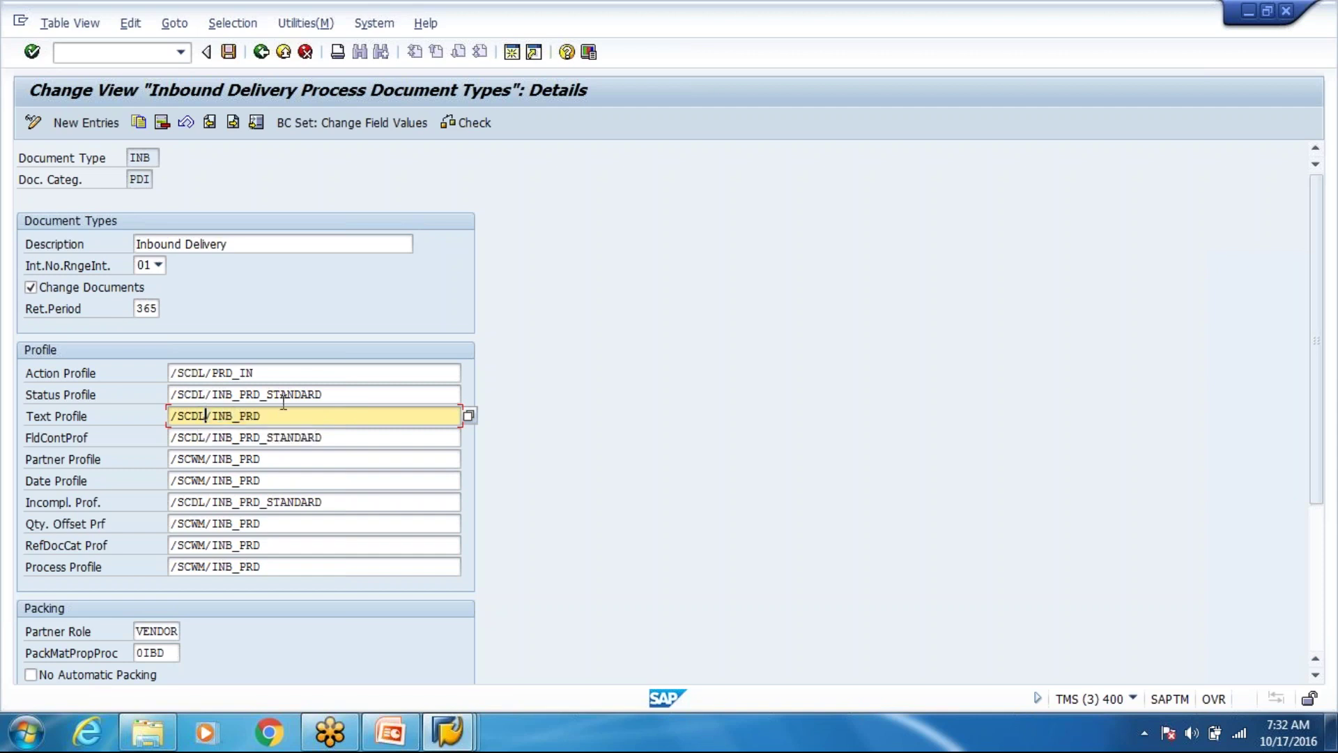
pyautogui.click(404, 392)
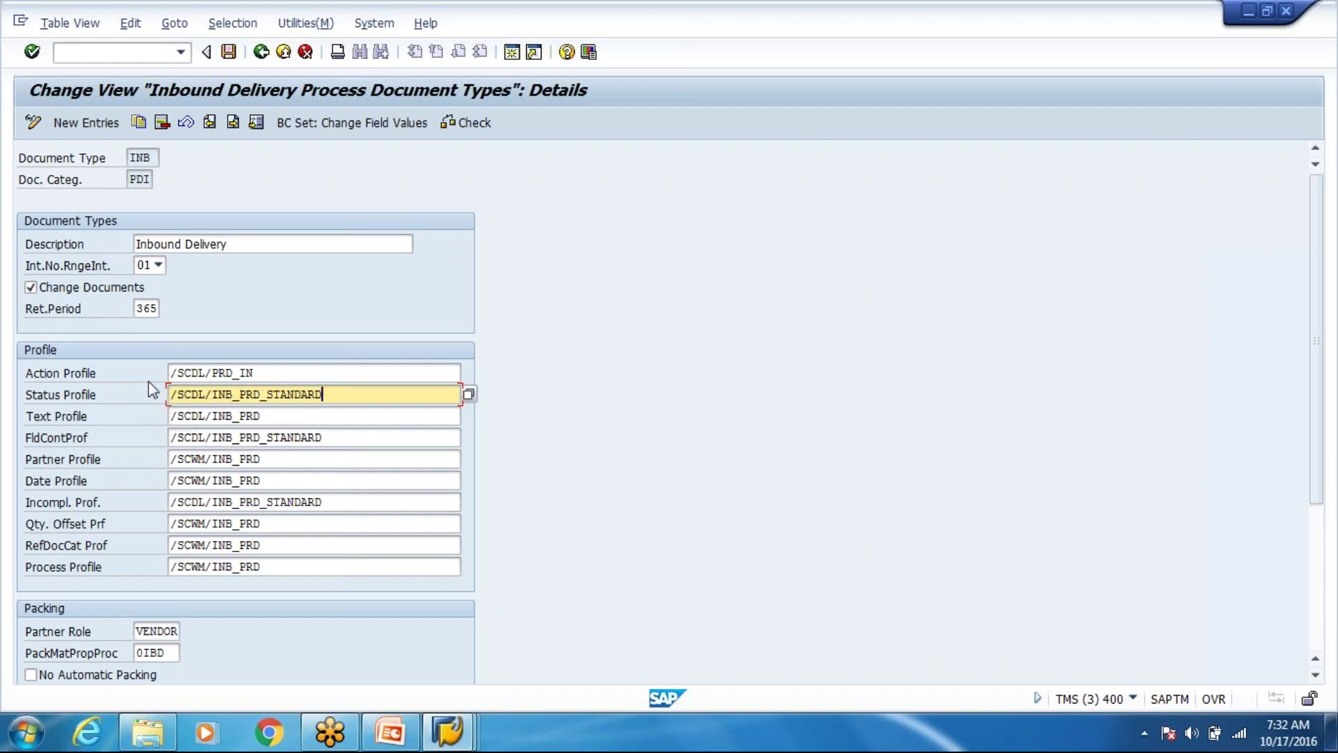
pyautogui.moveTo(361, 394); pyautogui.dragTo(178, 392)
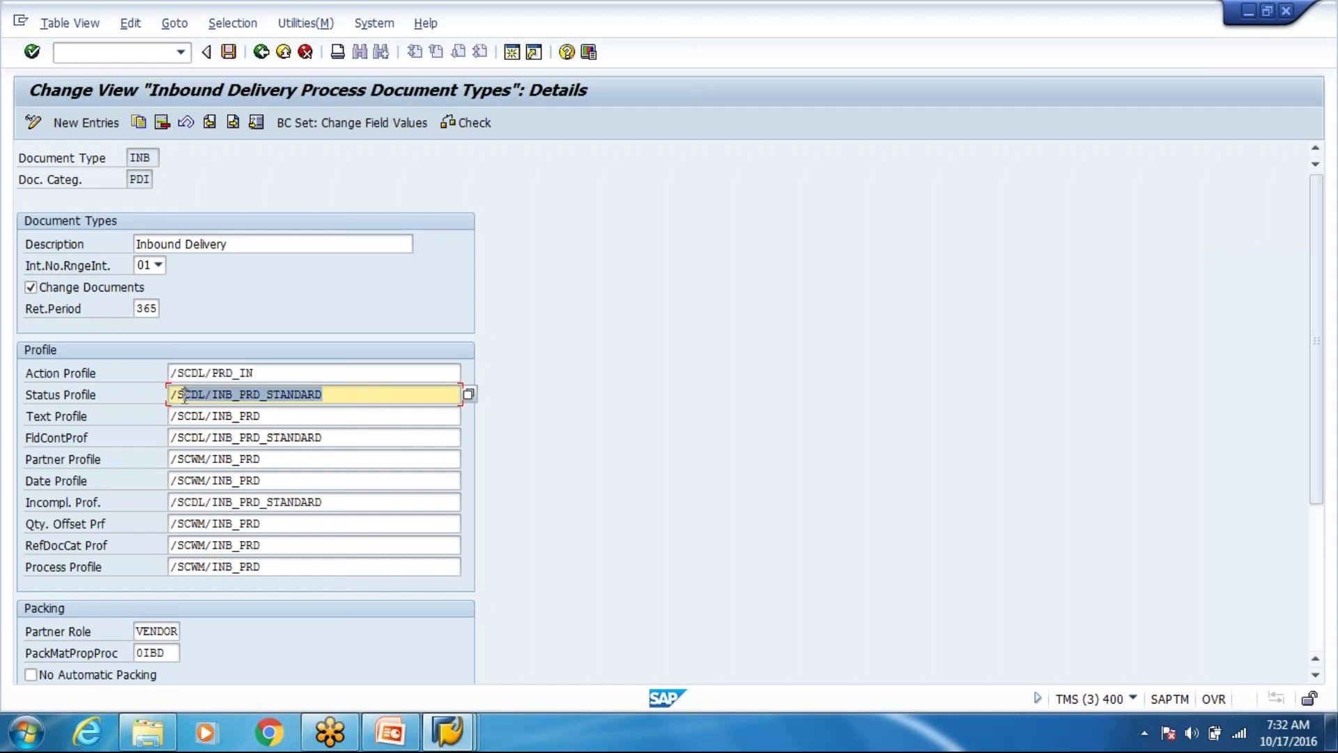
pyautogui.click(175, 392)
pyautogui.click(129, 376)
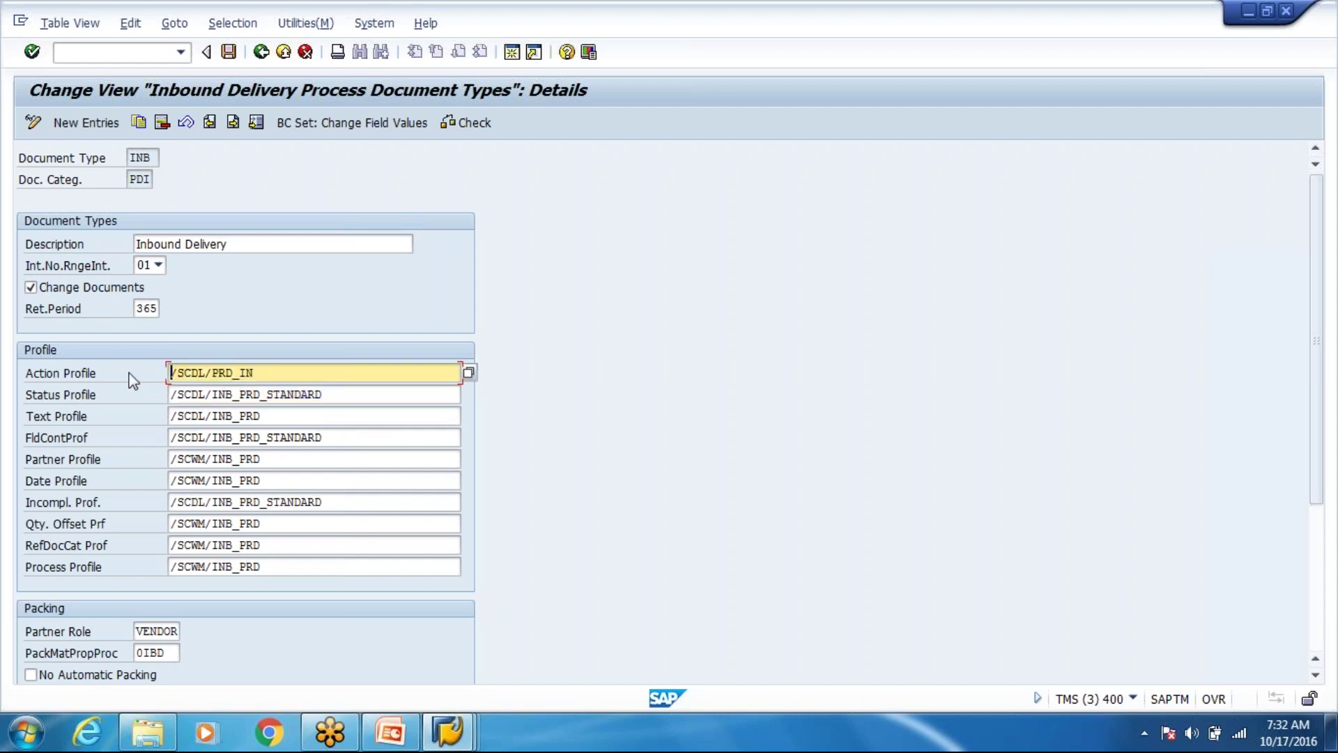
pyautogui.hotkey('alt', 'Tab')
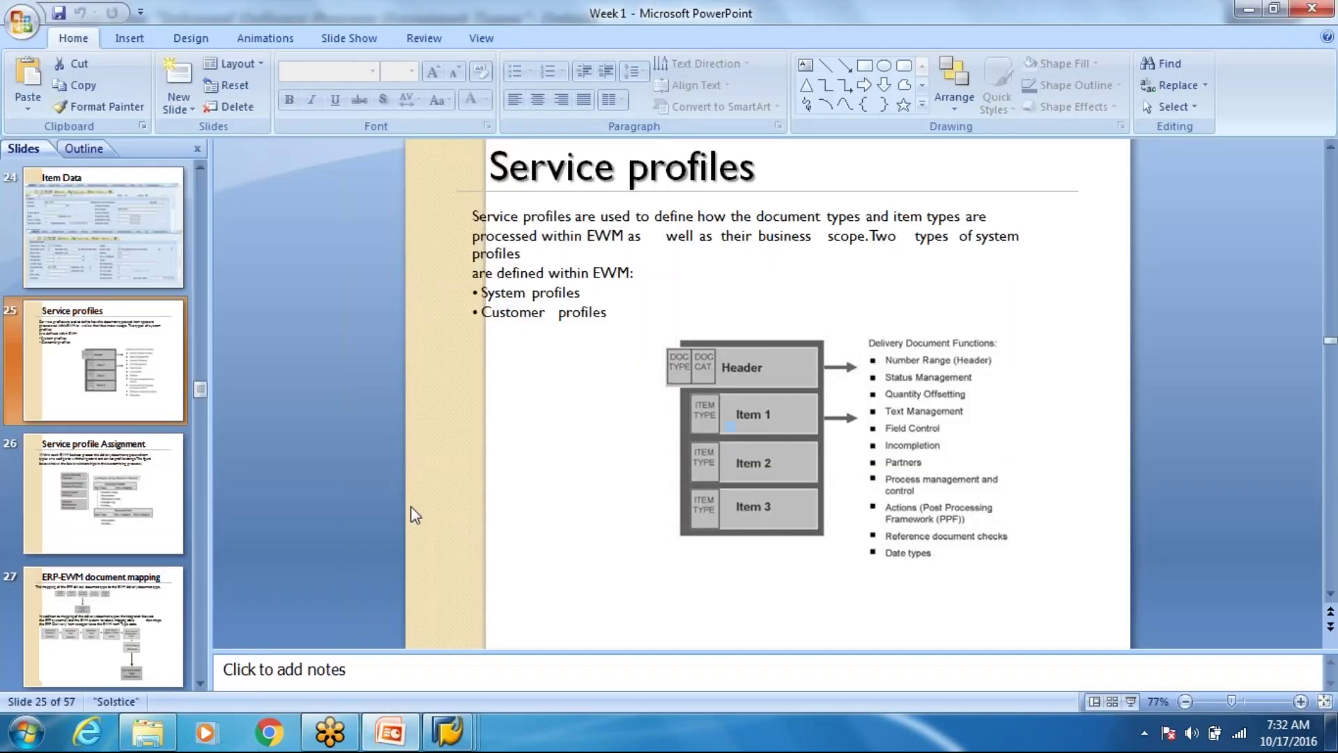
pyautogui.hotkey('alt', 'Tab')
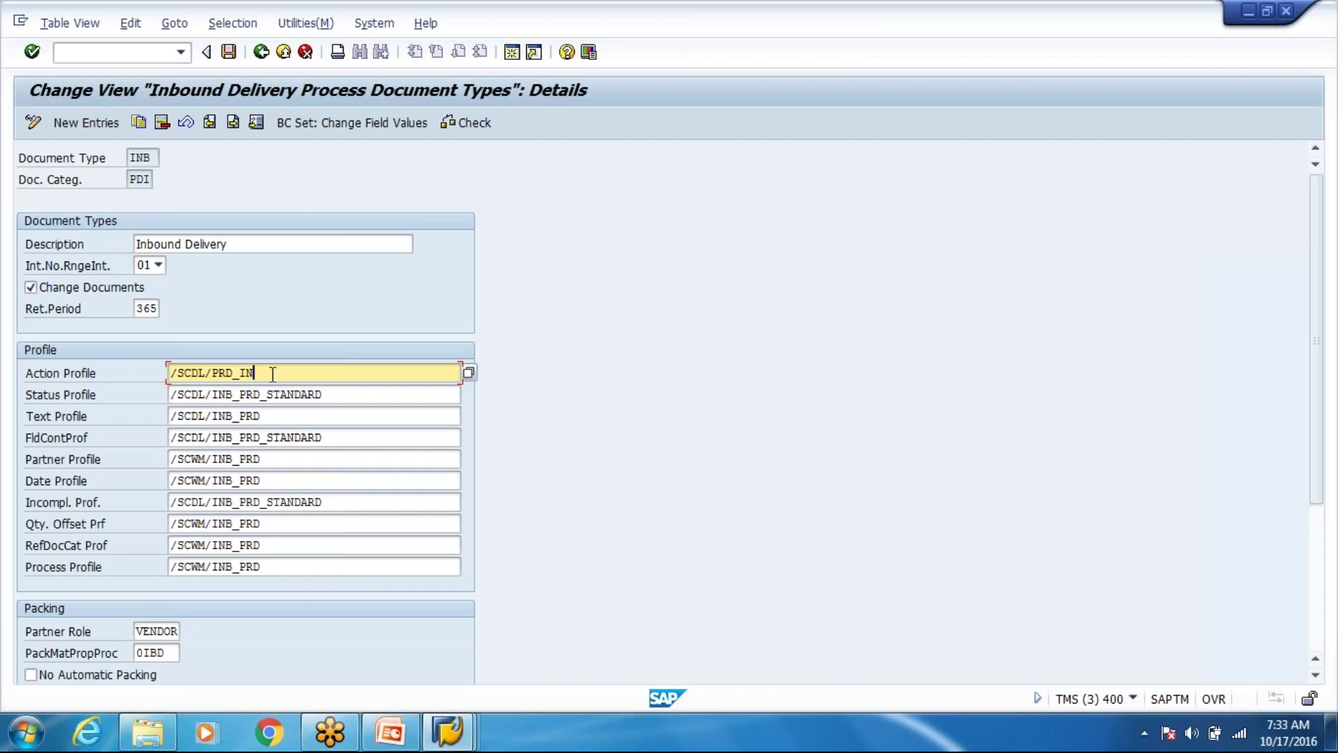
pyautogui.click(269, 475)
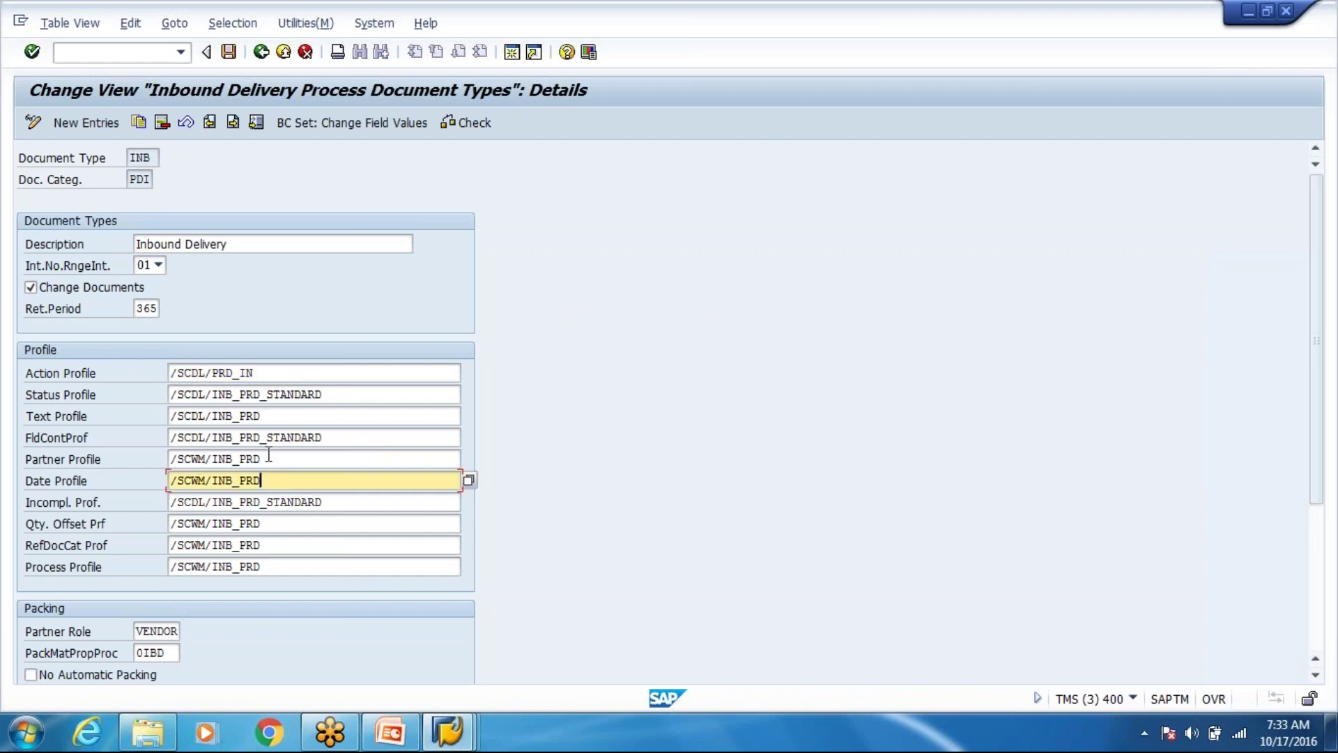
pyautogui.click(268, 456)
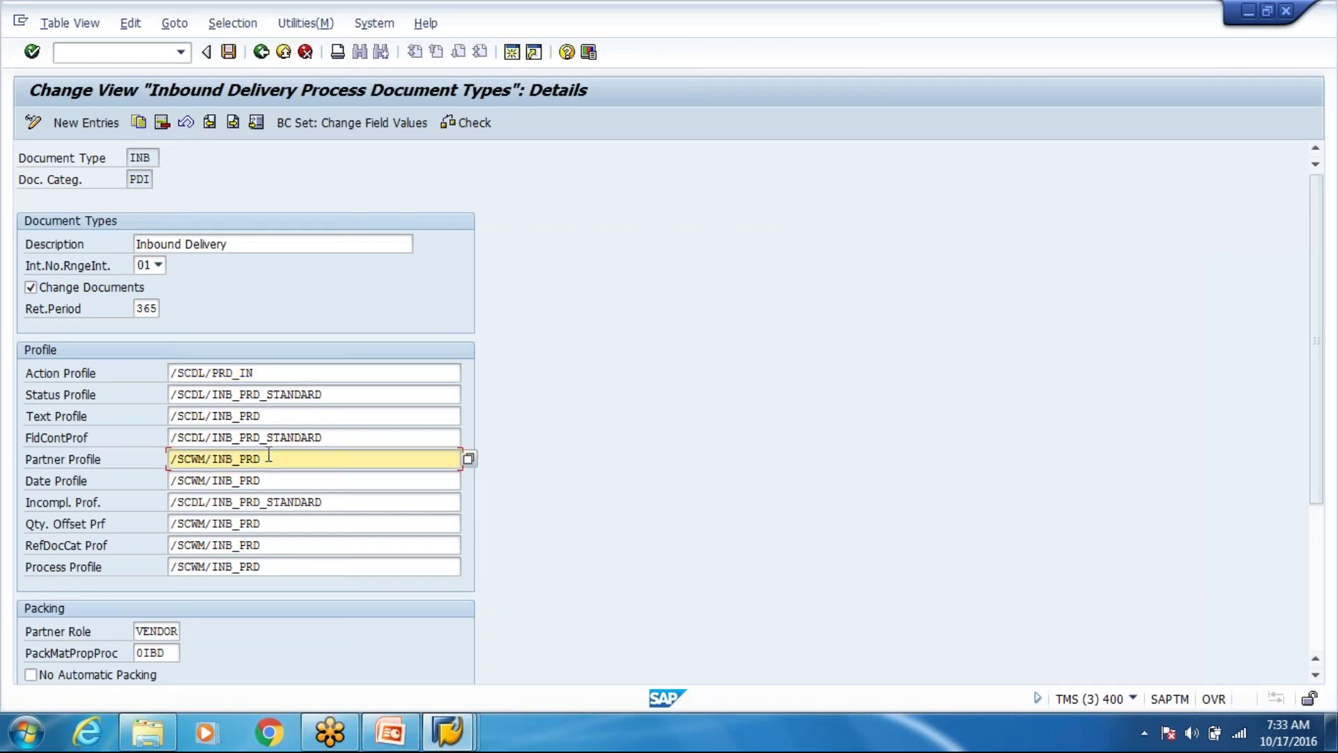
pyautogui.click(292, 521)
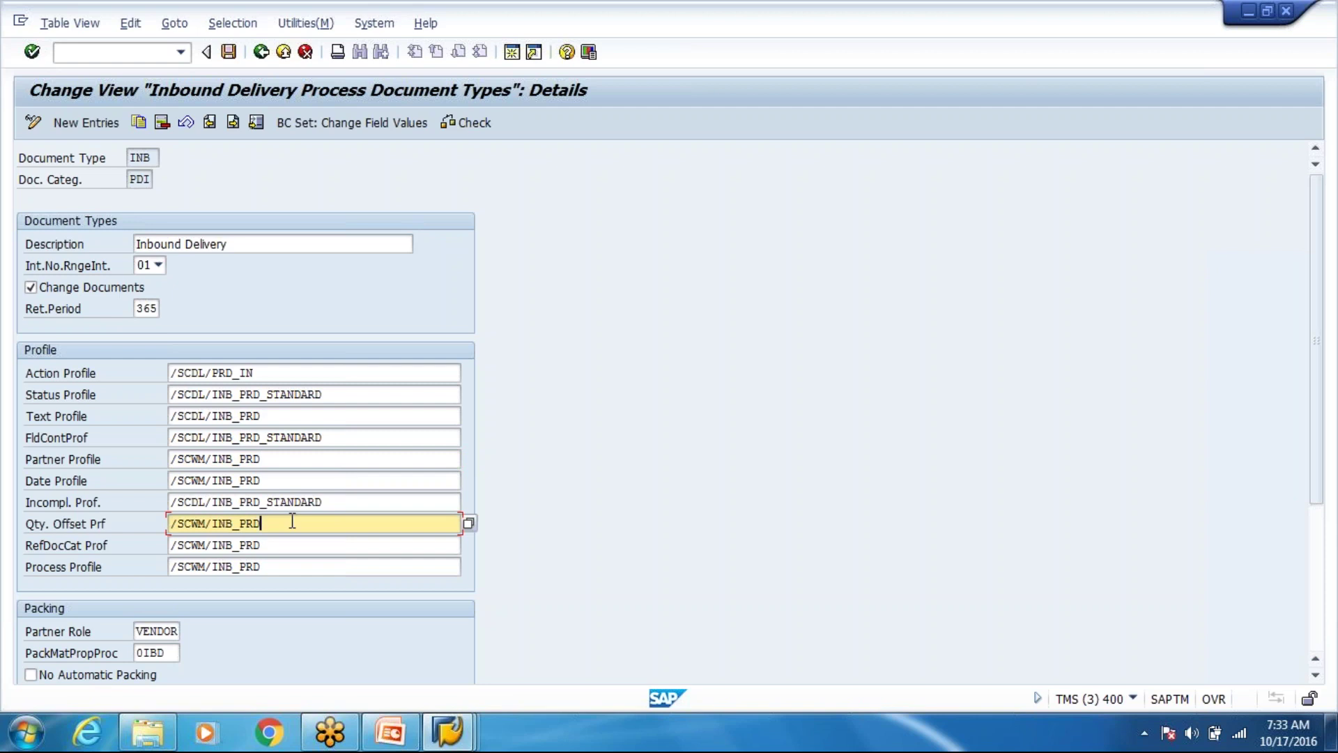
pyautogui.moveTo(275, 526); pyautogui.dragTo(169, 524)
pyautogui.click(169, 524)
pyautogui.click(296, 546)
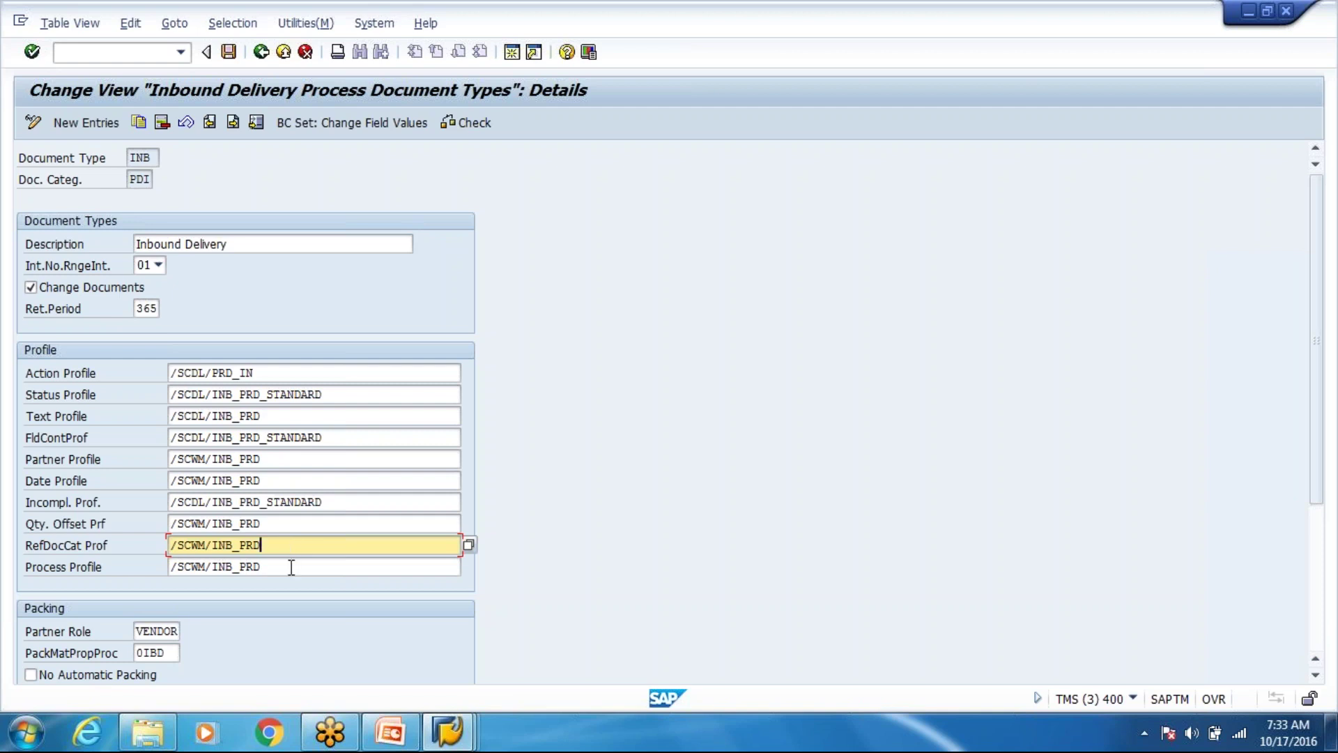
pyautogui.click(292, 567)
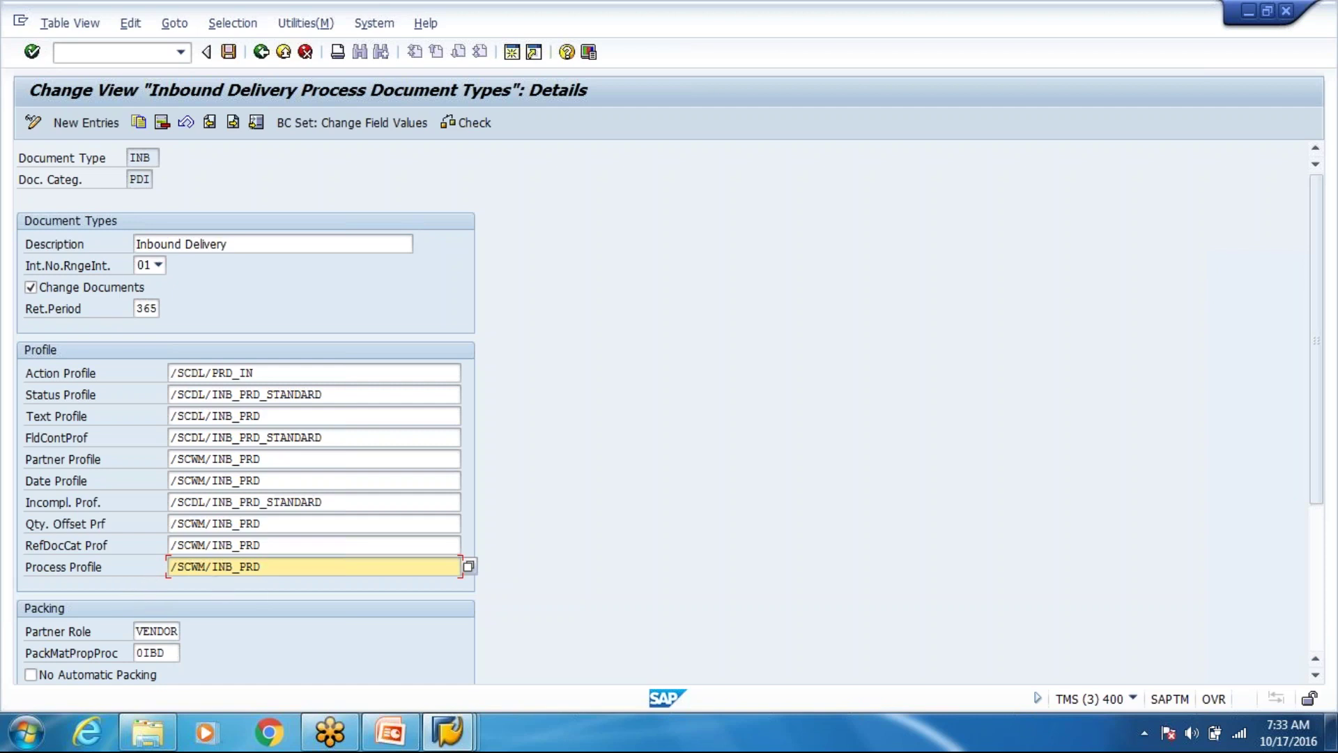
# Step: Review INB/PDI Process controlling, keeping Prec. Document as Predecessor Document Allowed, then view Service profiles
pyautogui.scroll(-4, 186, 543)
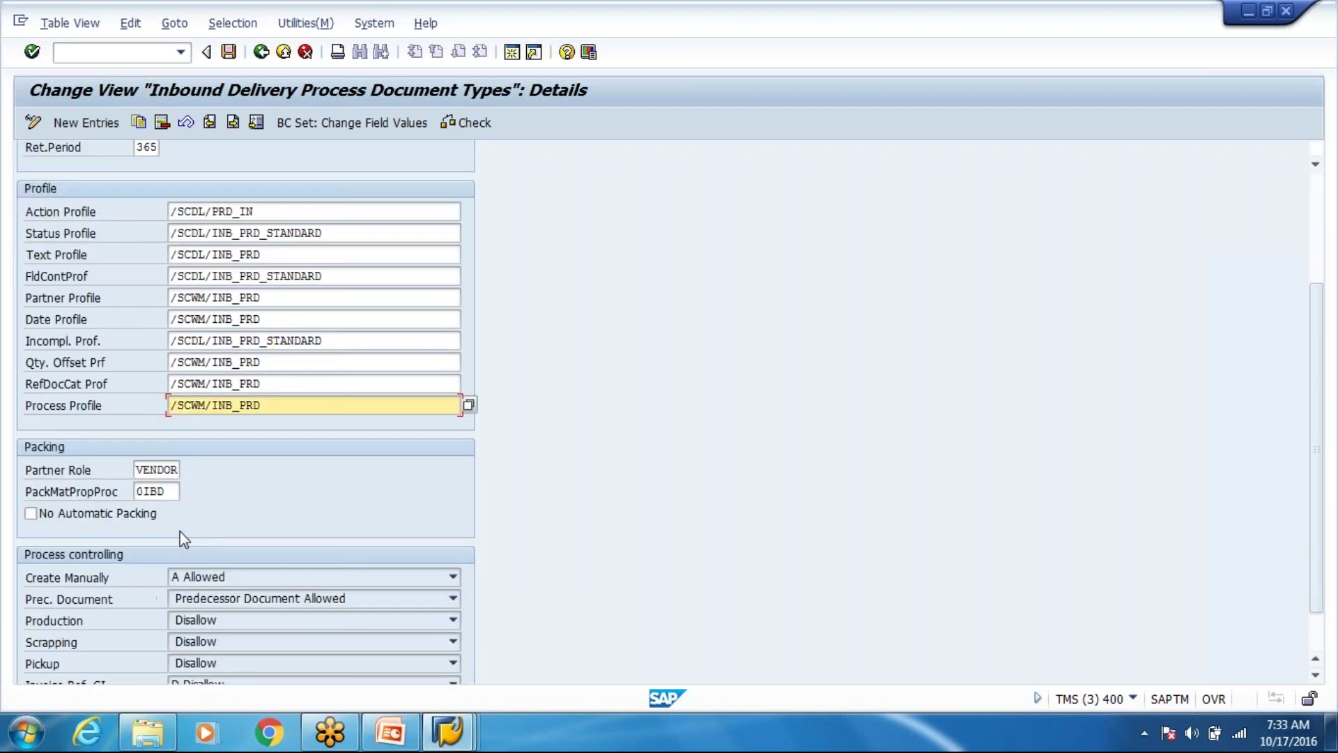
pyautogui.scroll(1, 144, 486)
pyautogui.scroll(-1, 63, 529)
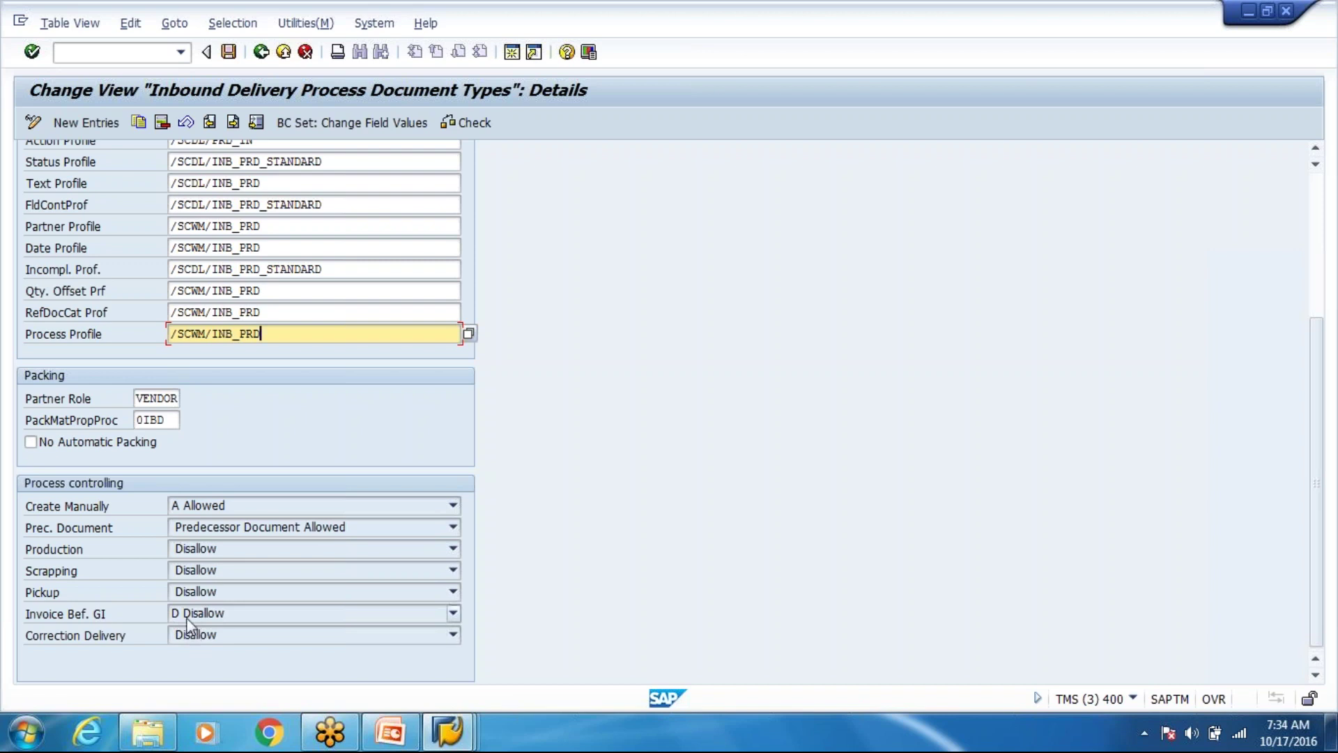
pyautogui.click(215, 533)
pyautogui.click(215, 532)
pyautogui.click(257, 532)
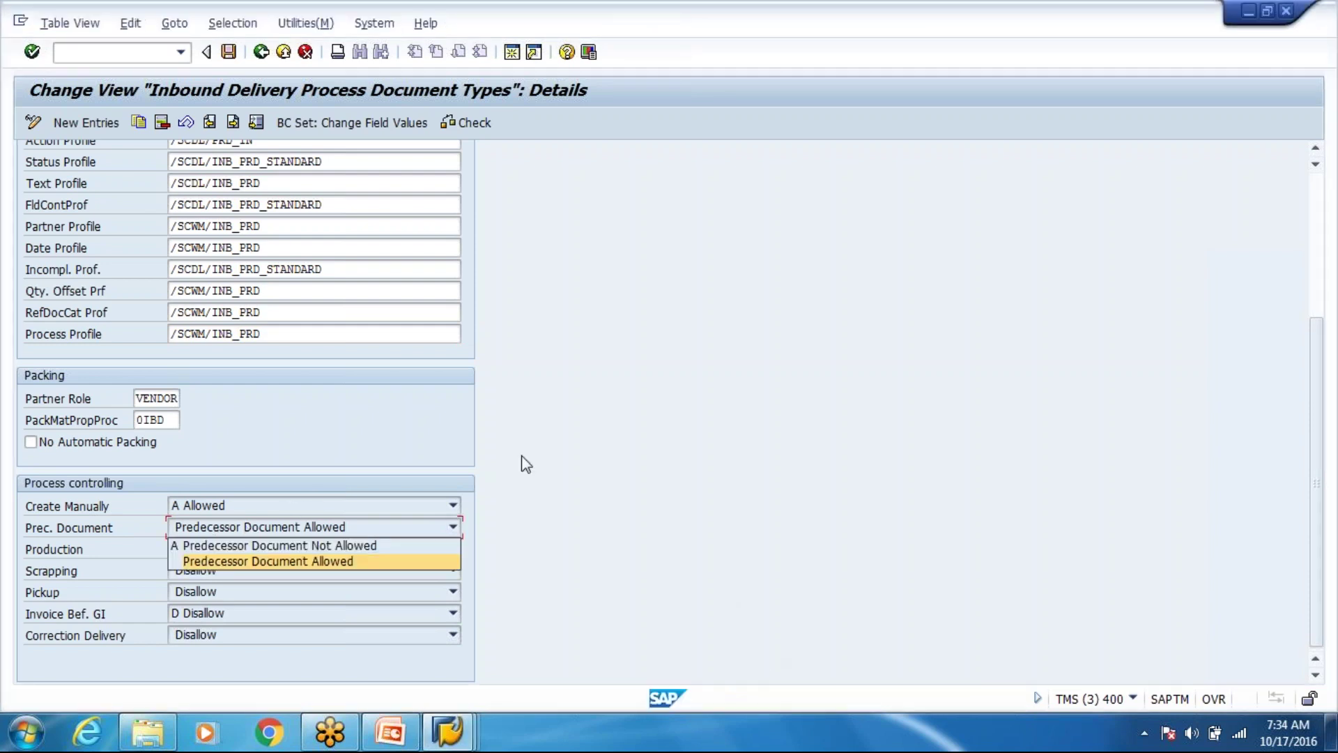
pyautogui.click(335, 328)
pyautogui.click(282, 341)
pyautogui.scroll(6, 282, 342)
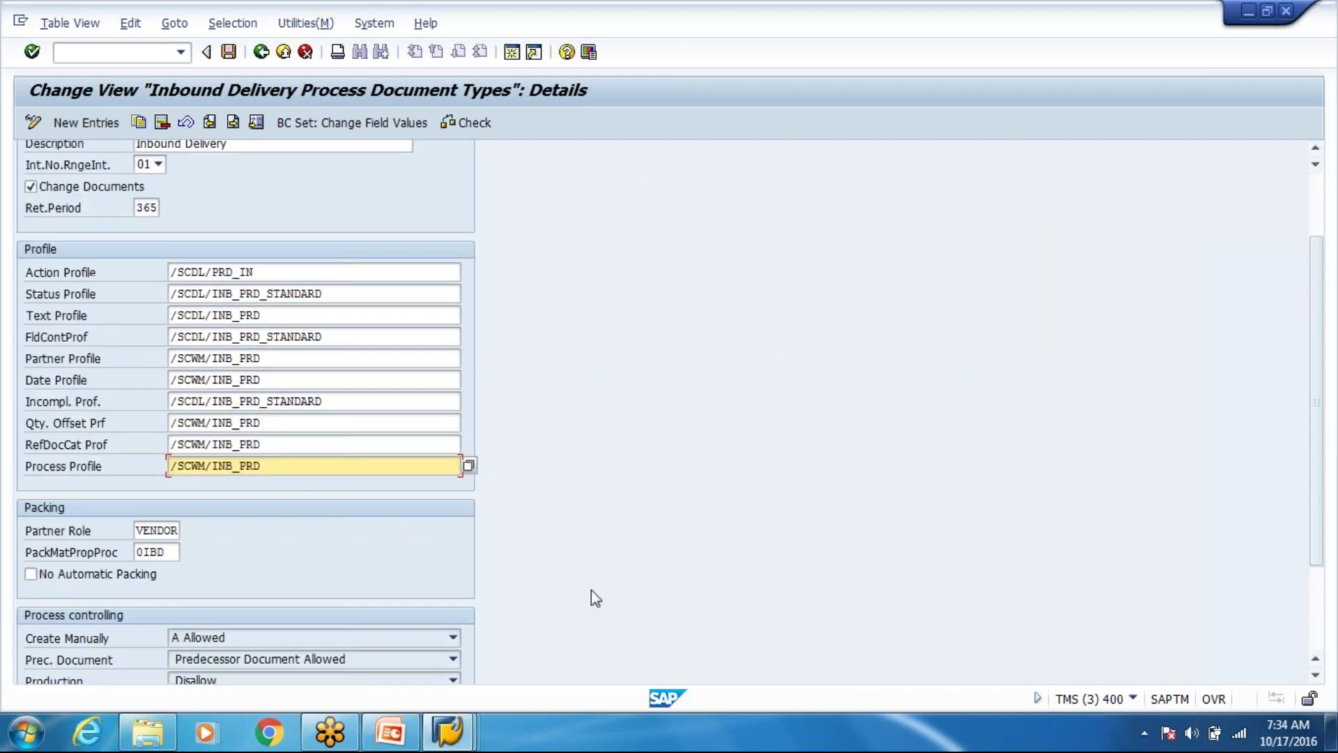
pyautogui.hotkey('alt', 'Tab')
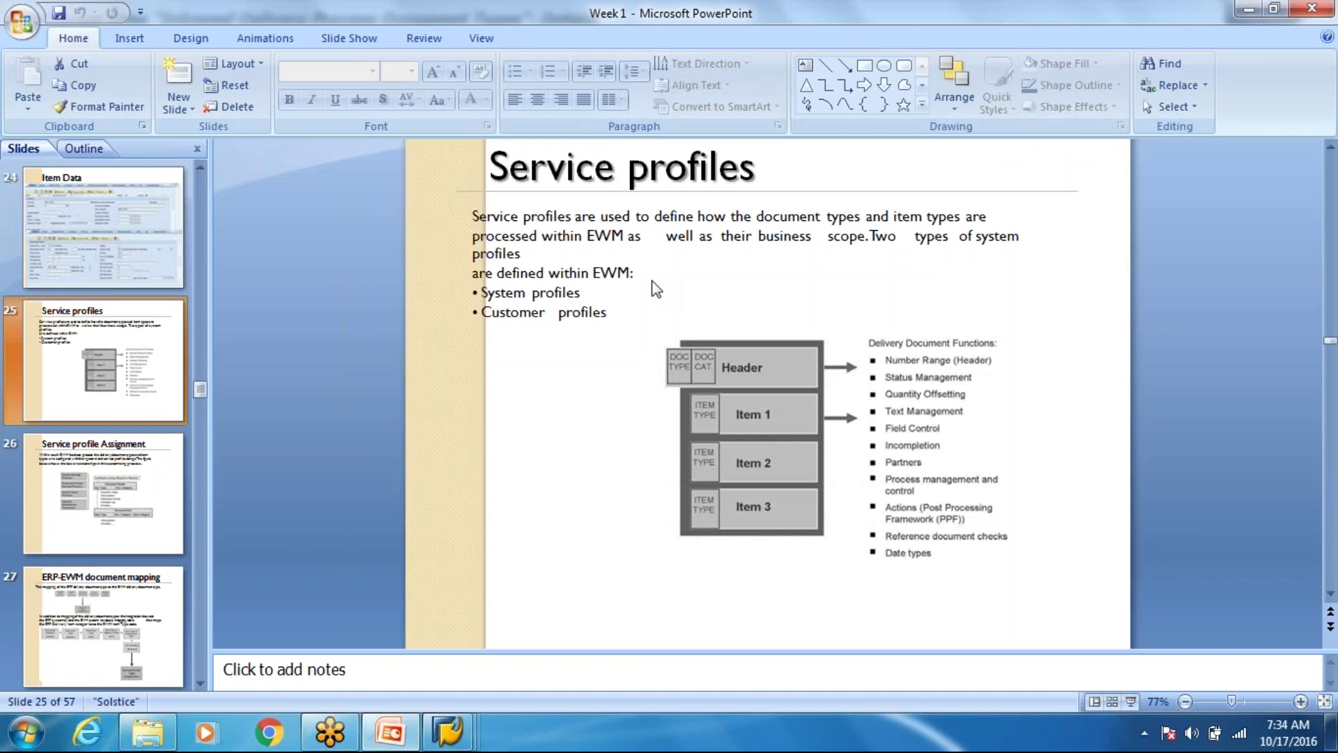
# Step: Advance to slide 26, Service profile Assignment, then return to the SAP document type details
pyautogui.hotkey('alt', 'Tab')
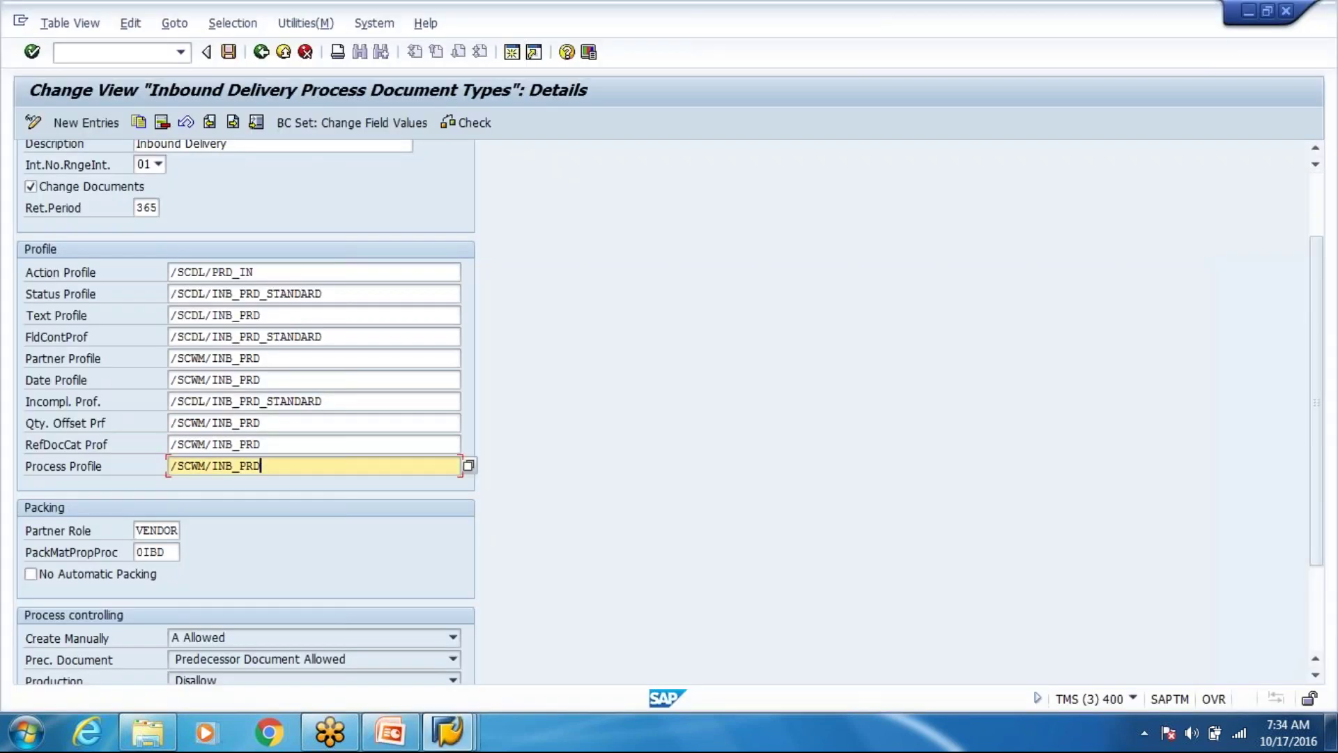
pyautogui.hotkey('alt', 'Tab')
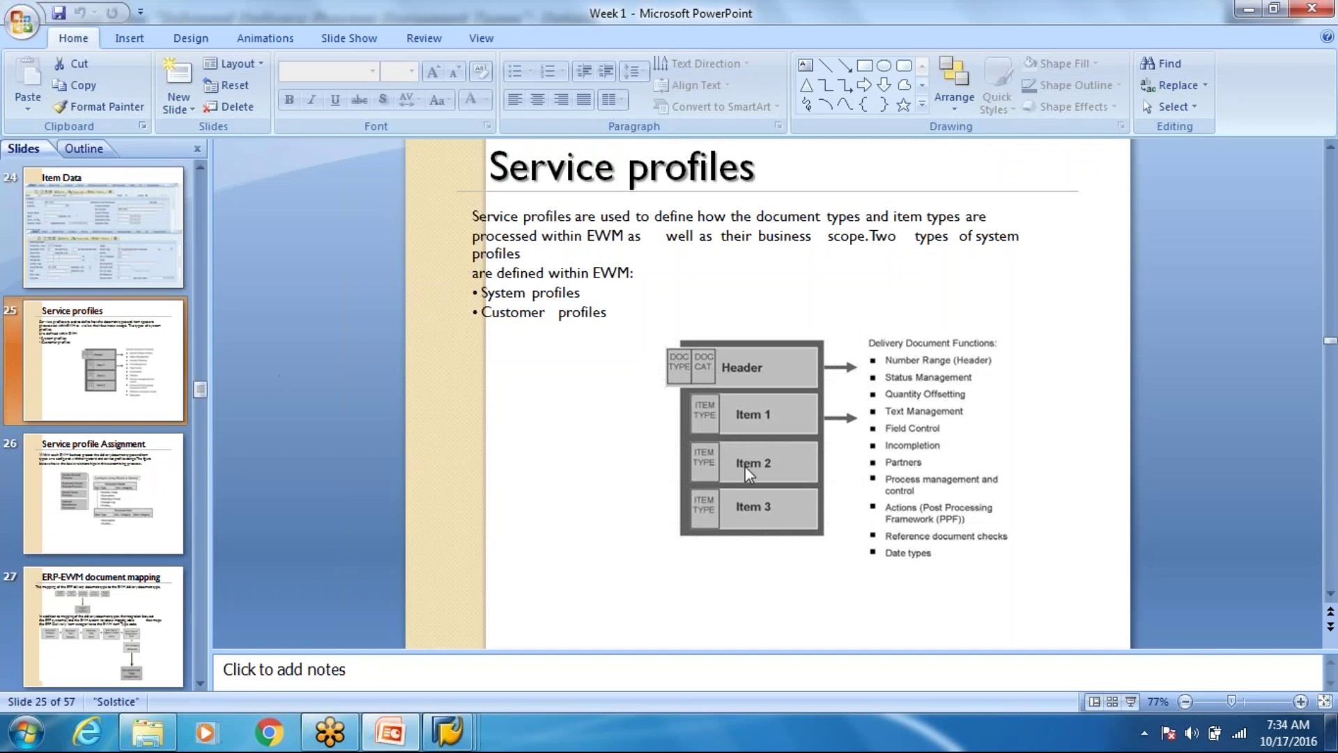
pyautogui.hotkey('alt', 'Tab')
pyautogui.hotkey('alt', 'Tab')
pyautogui.click(136, 513)
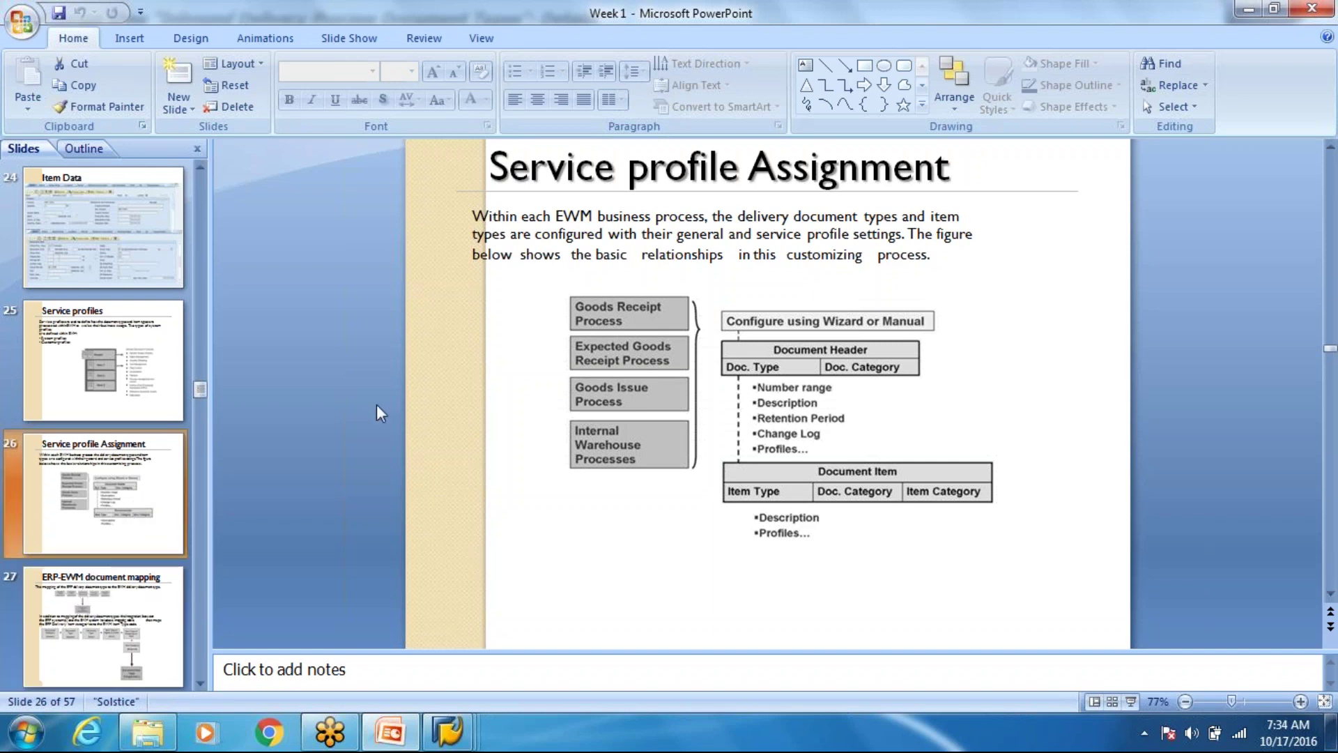
pyautogui.hotkey('alt', 'Tab')
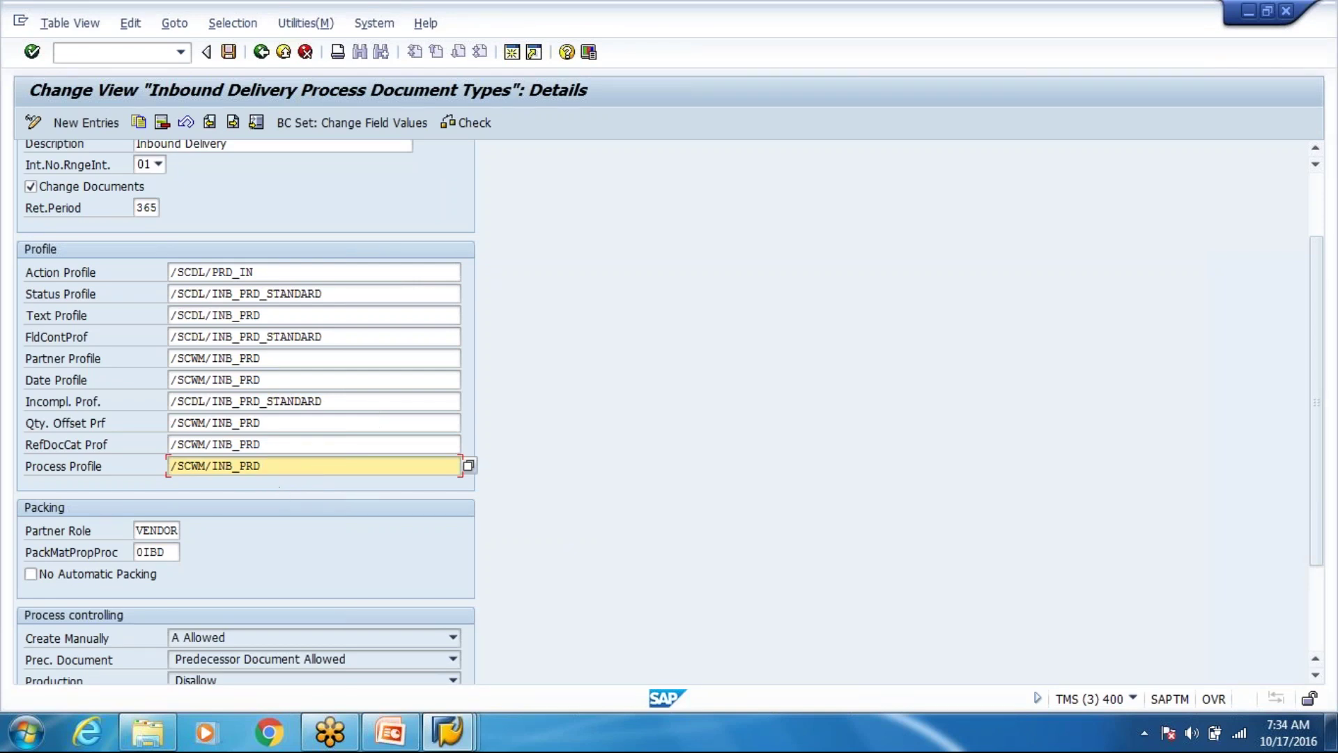
# Step: Confirm the INB/PDI detail entries and glance at the field control profile help
pyautogui.click(345, 338)
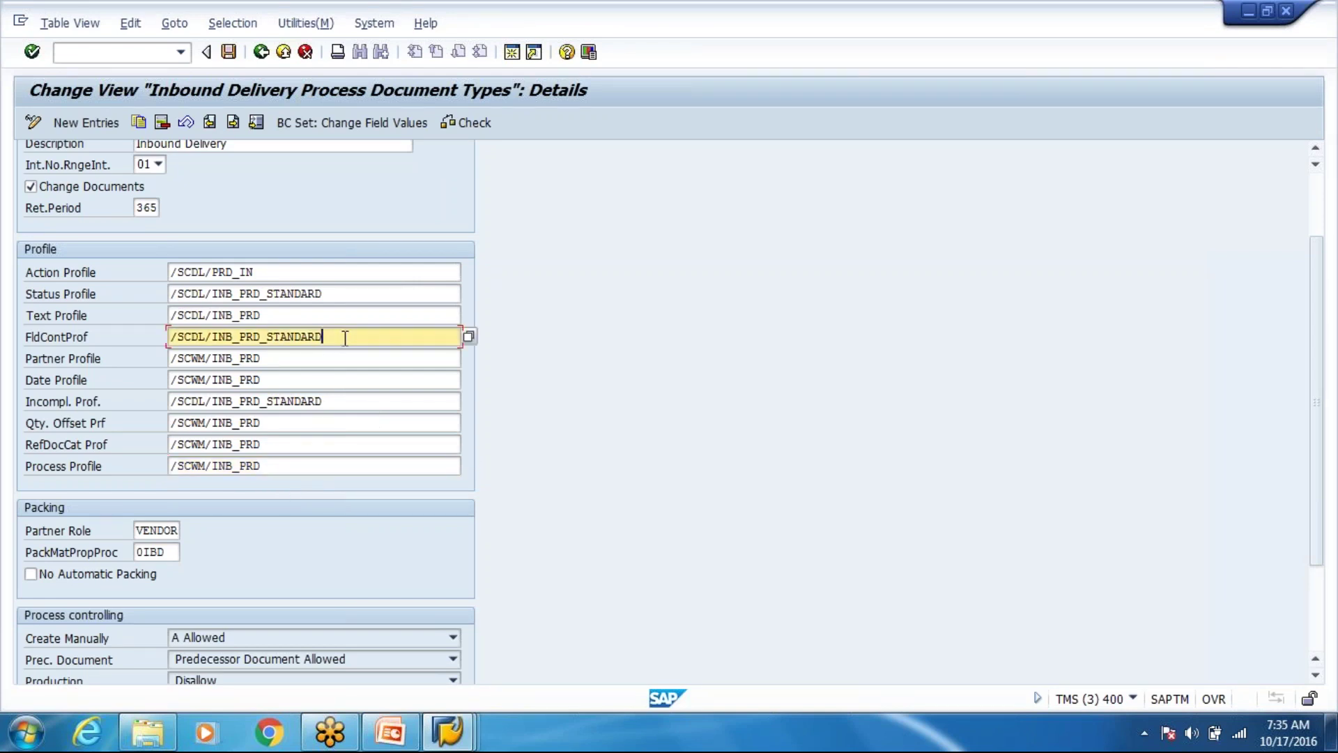
pyautogui.press('Return')
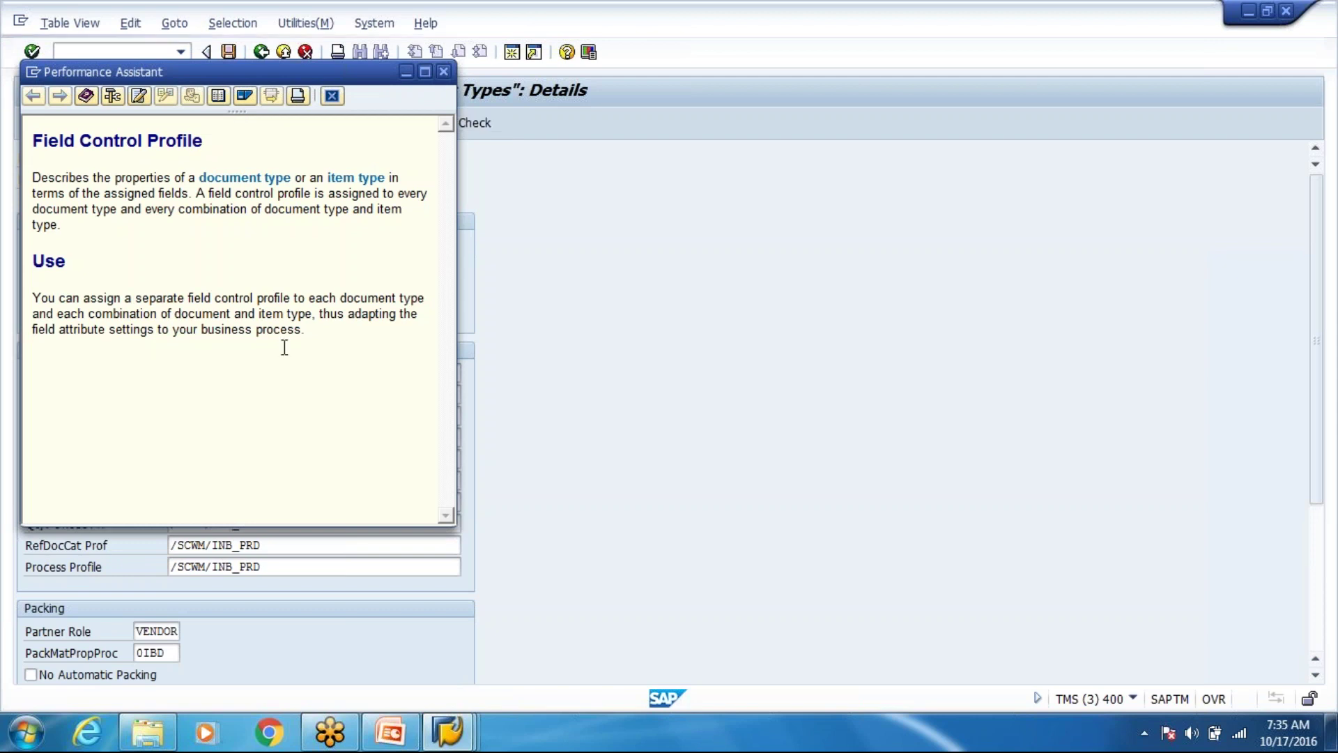
pyautogui.press('Escape')
# Step: Read the Process Profile F1 help, then exit the details without a customizing project
pyautogui.click(275, 566)
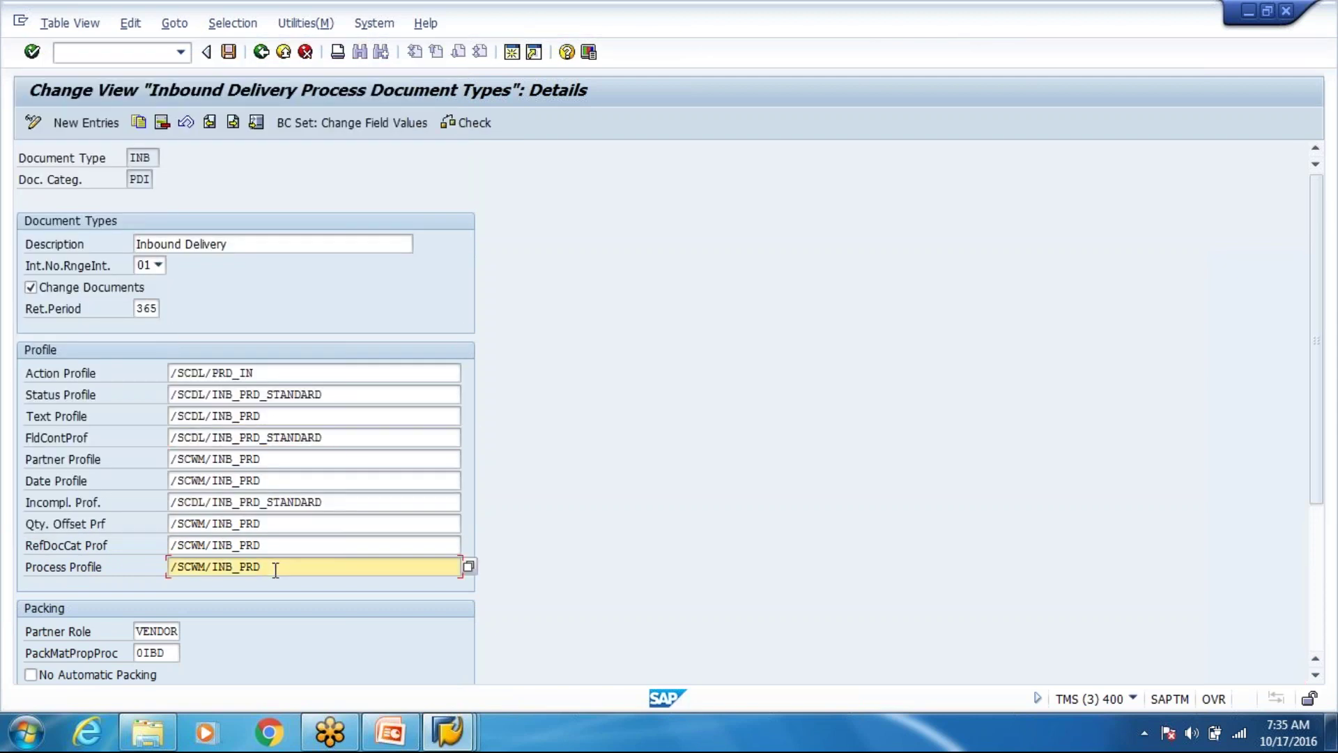
pyautogui.press('F1')
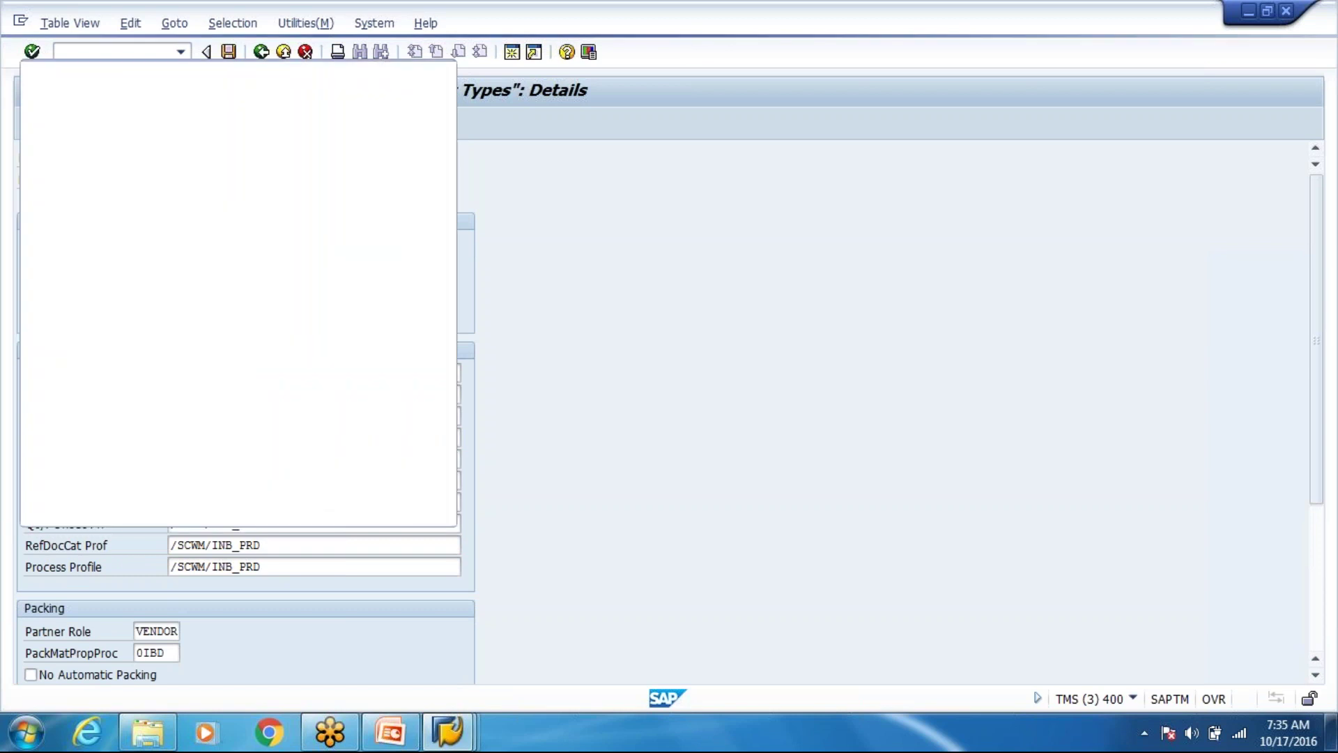
pyautogui.press('Escape')
pyautogui.hotkey('ctrl', 's')
pyautogui.click(437, 248)
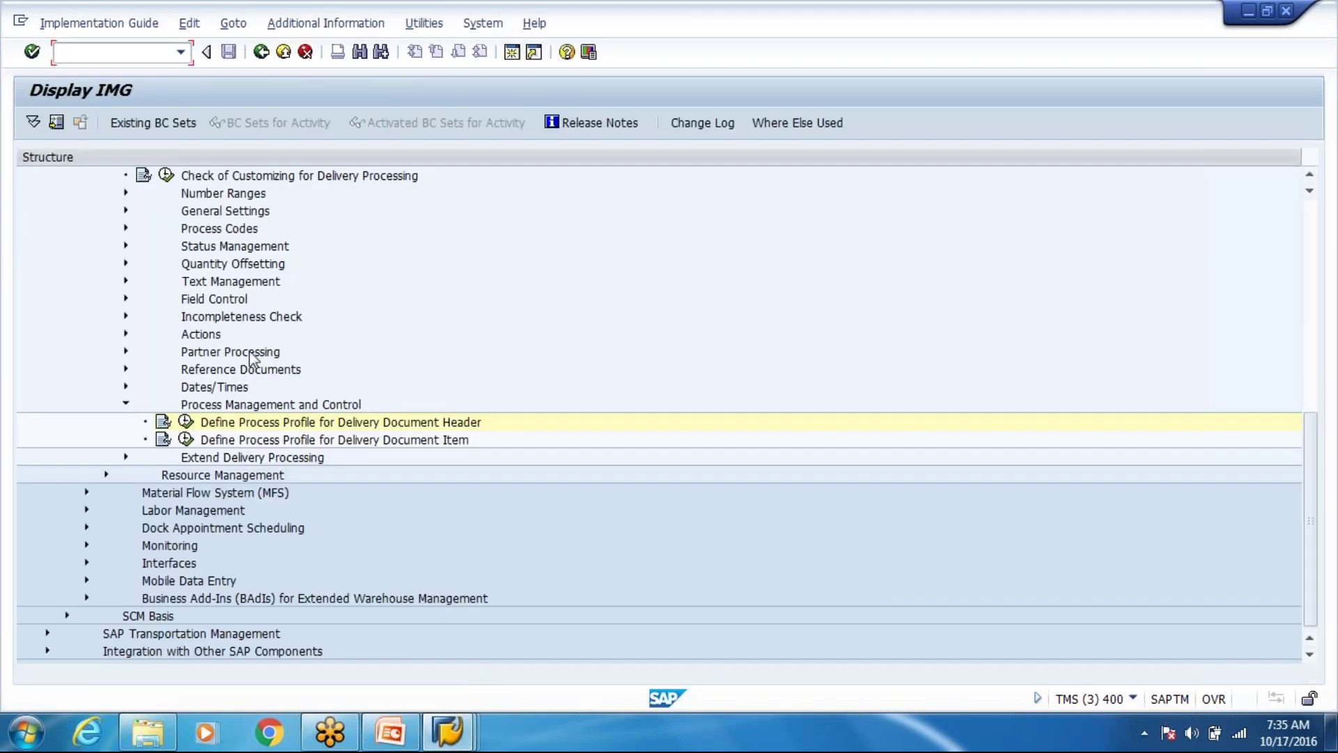
# Step: Locate Delivery Processing in the IMG tree and expand its Field Control settings
pyautogui.click(252, 359)
pyautogui.scroll(5, 252, 359)
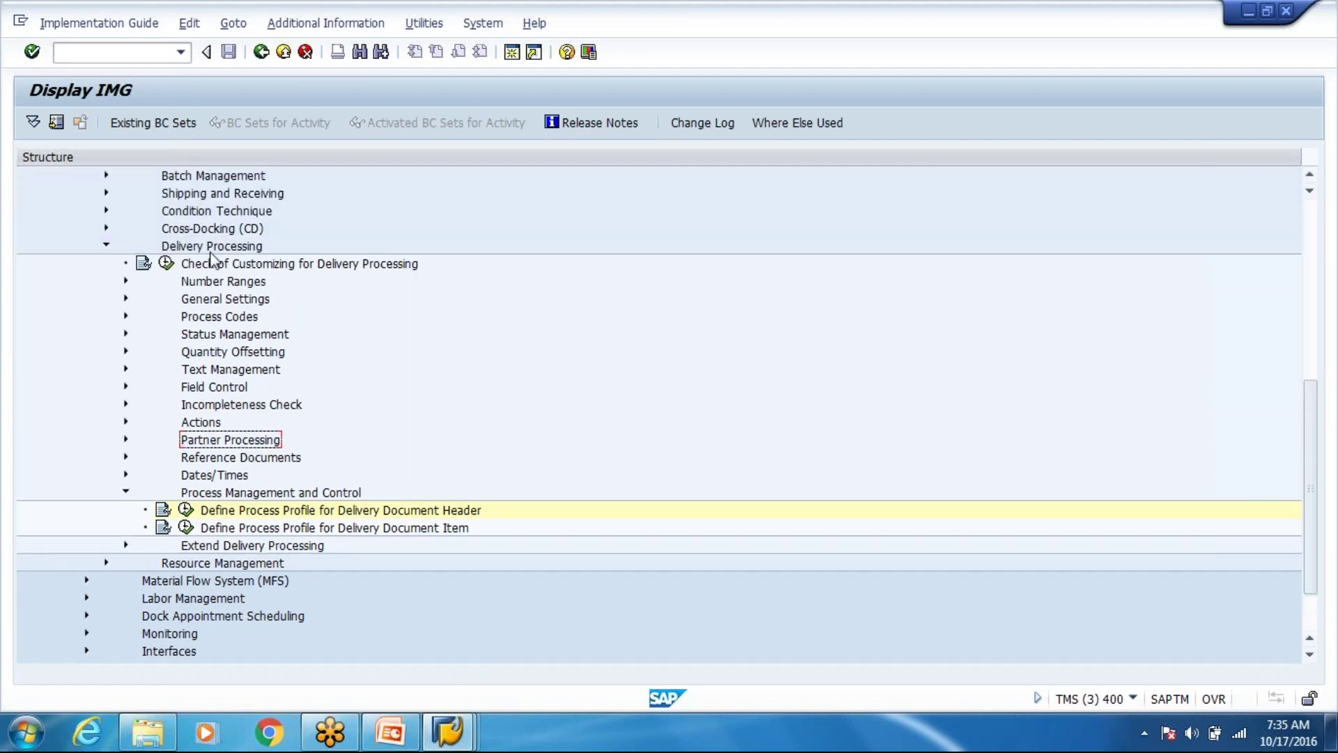
pyautogui.scroll(4, 230, 359)
pyautogui.scroll(-1, 232, 373)
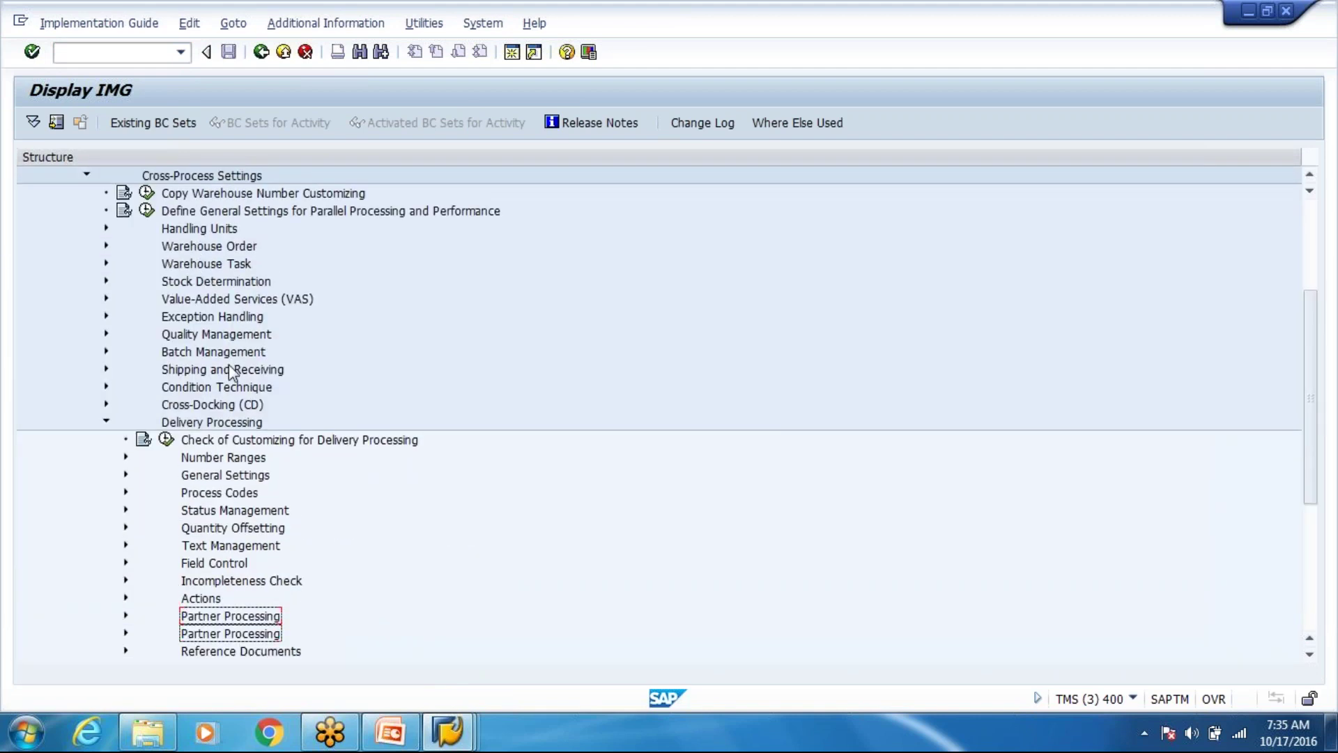
pyautogui.scroll(-4, 232, 373)
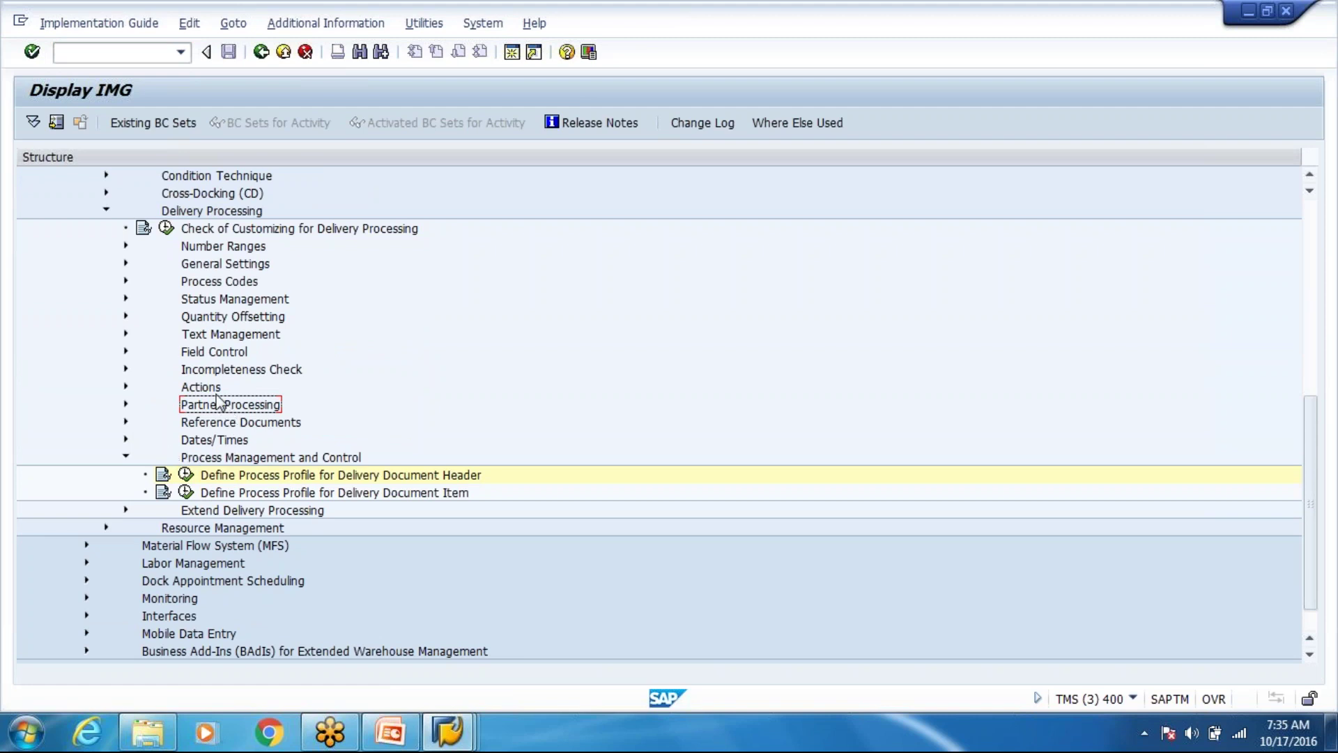
pyautogui.click(125, 352)
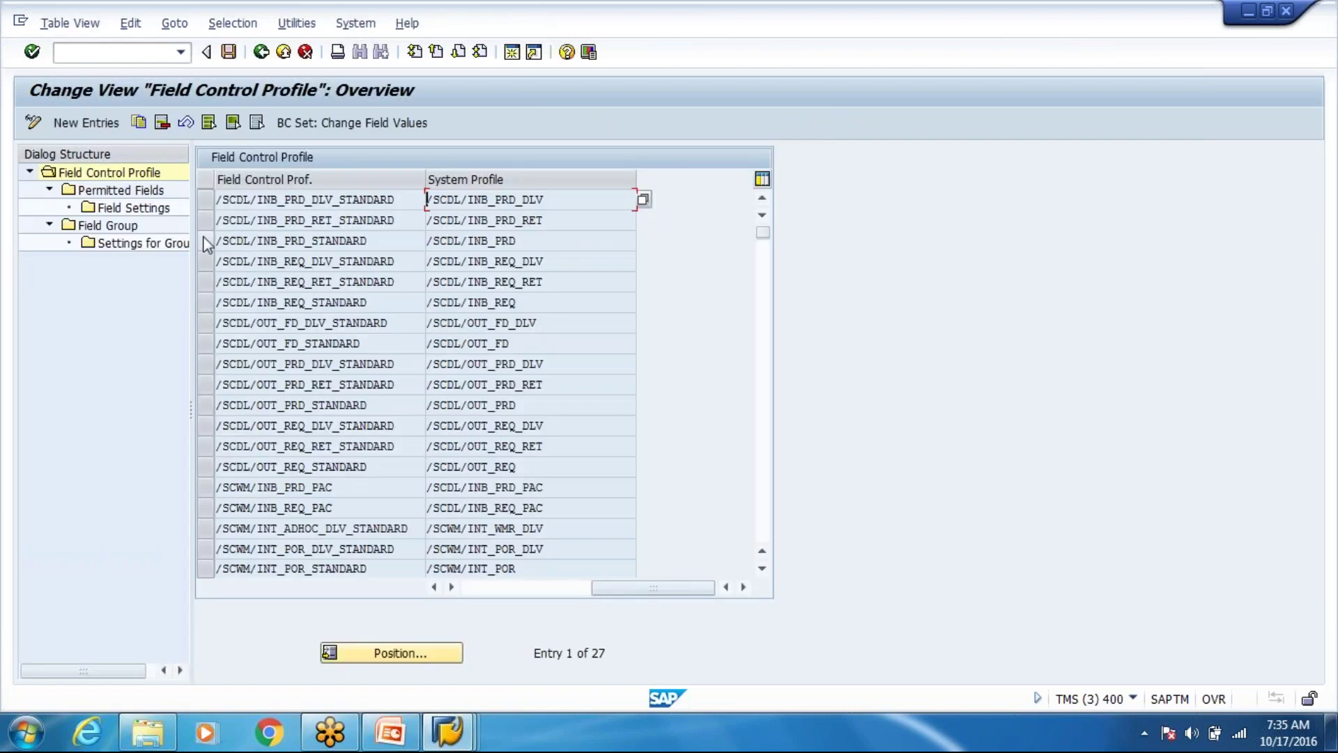
pyautogui.click(205, 241)
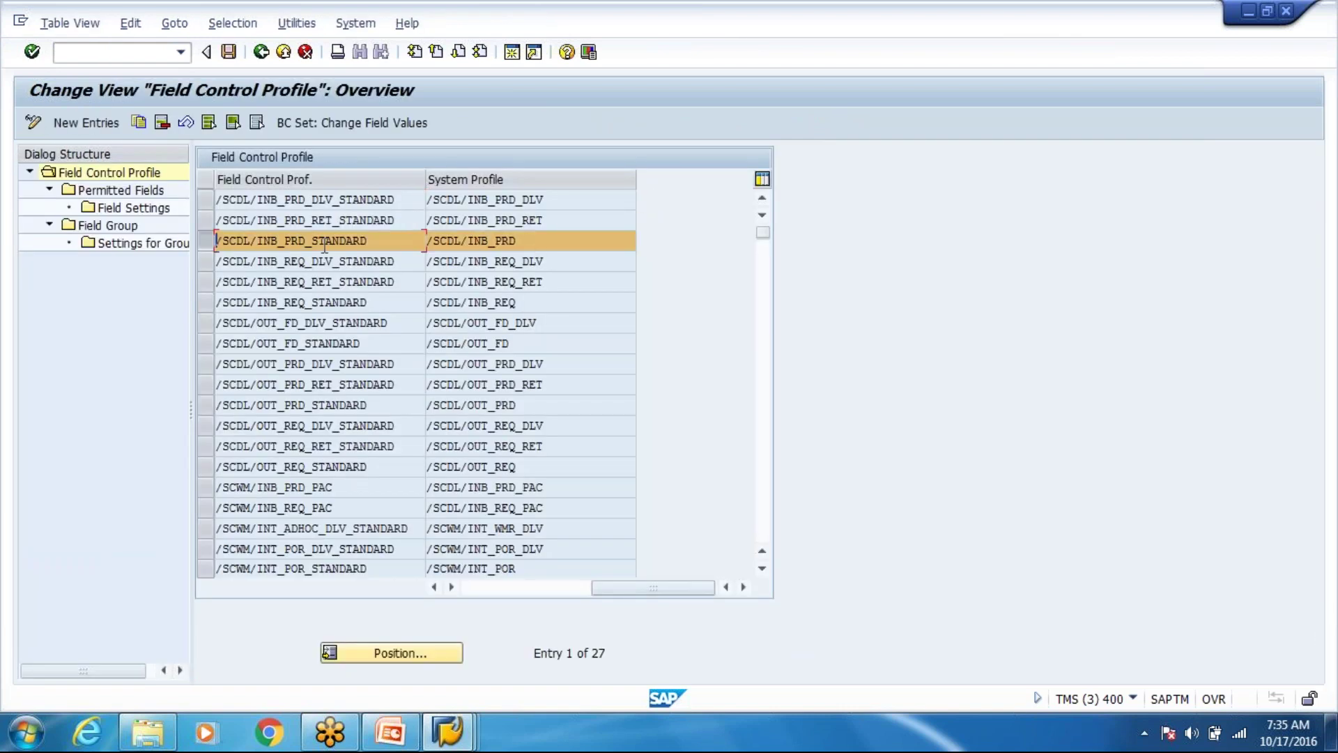
pyautogui.click(121, 190)
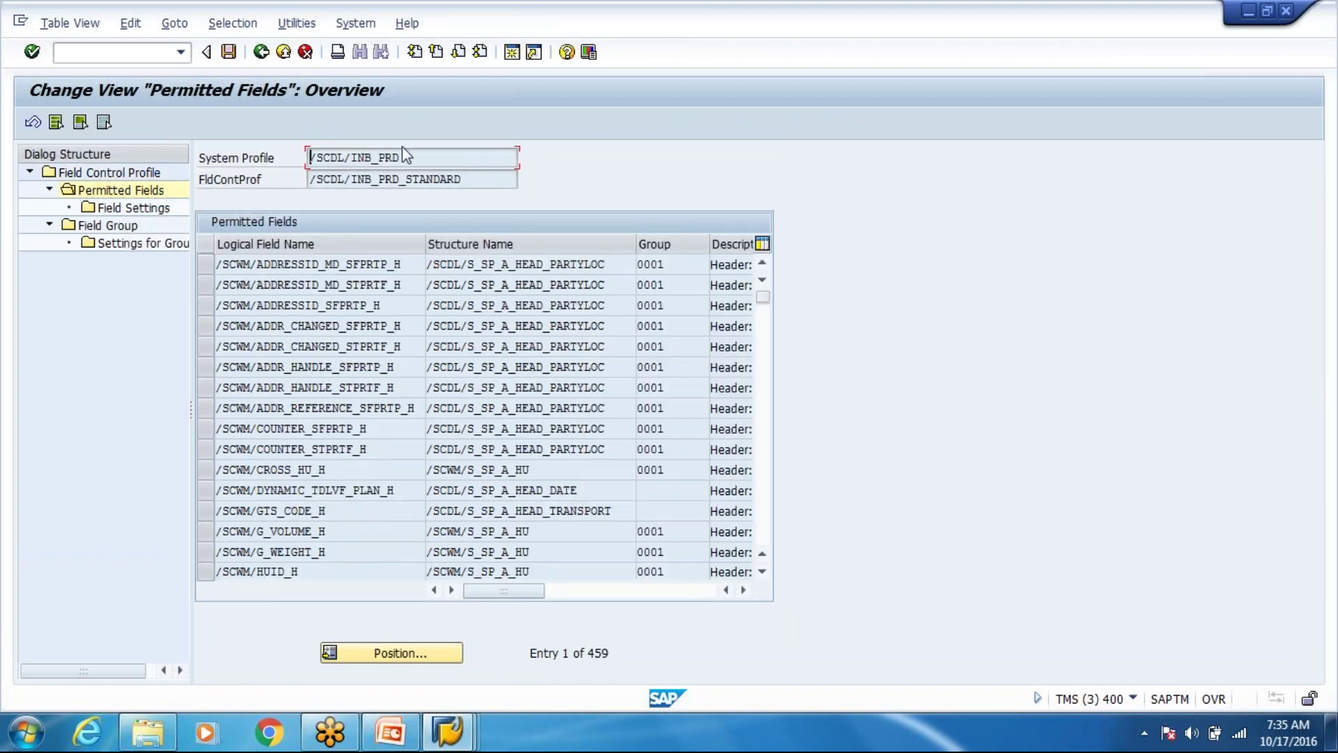
pyautogui.click(285, 284)
pyautogui.scroll(-1, 335, 378)
pyautogui.moveTo(531, 592); pyautogui.dragTo(503, 593)
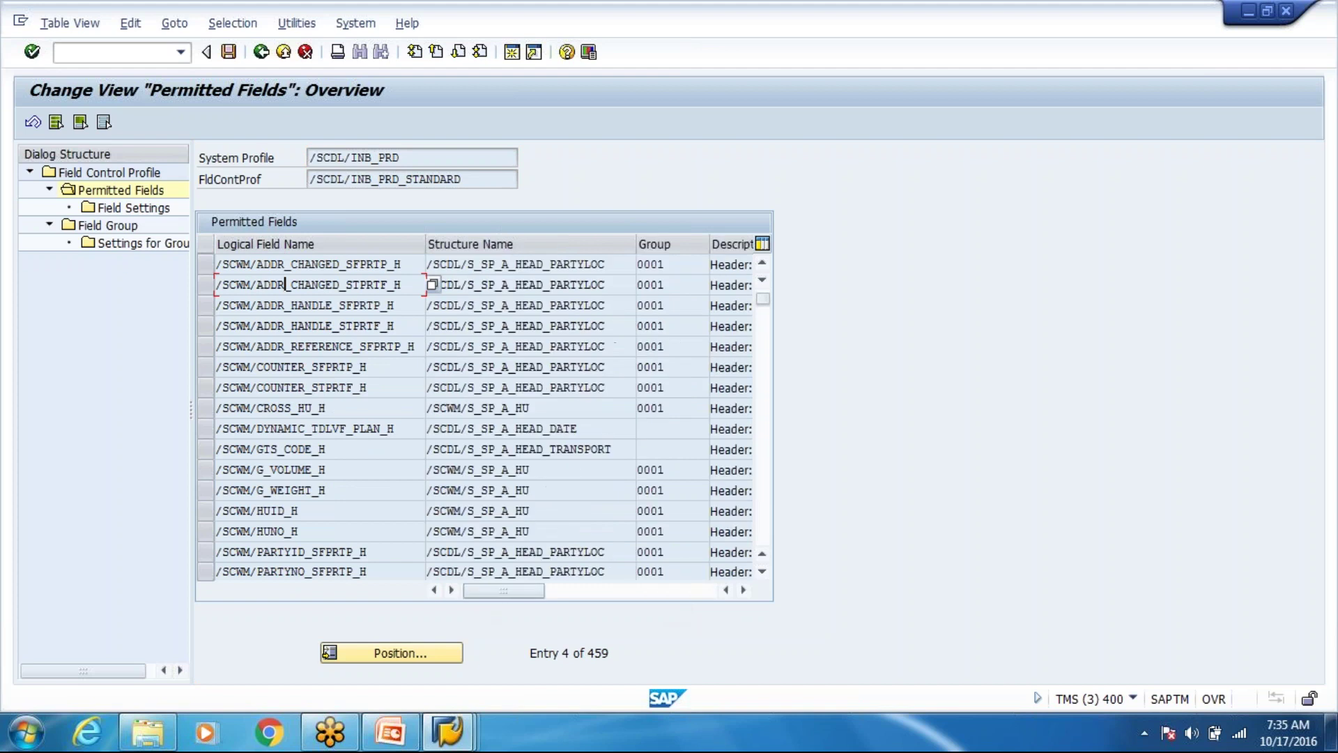
pyautogui.scroll(-5, 488, 362)
pyautogui.scroll(-2, 298, 511)
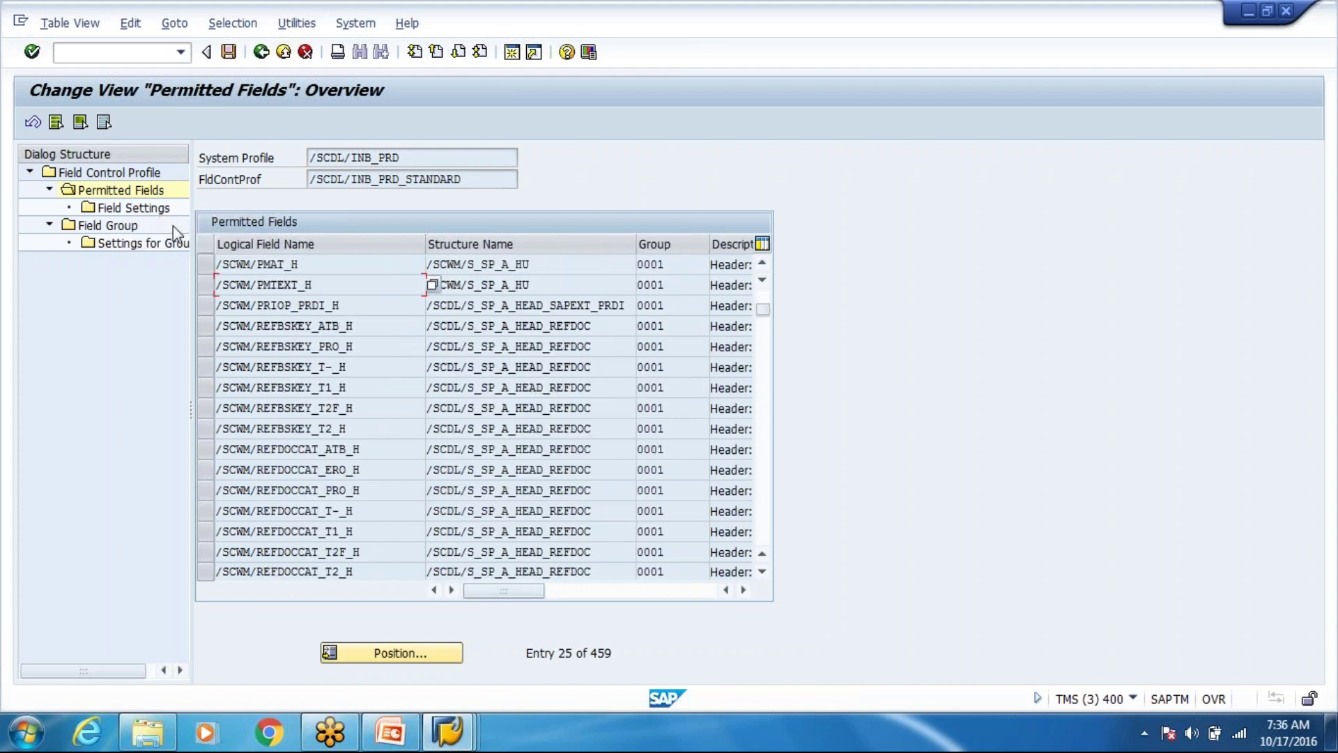
pyautogui.scroll(2, 745, 330)
pyautogui.scroll(1, 745, 330)
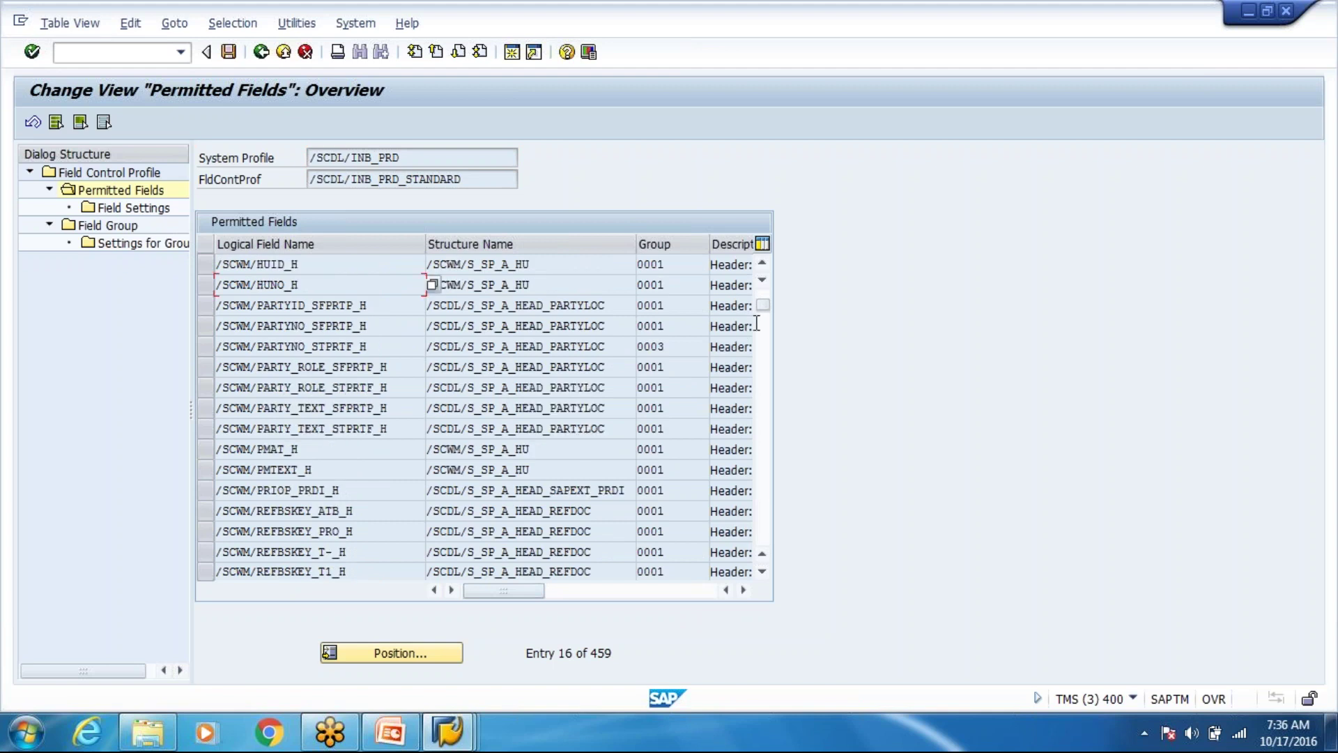
pyautogui.moveTo(763, 306); pyautogui.dragTo(726, 553)
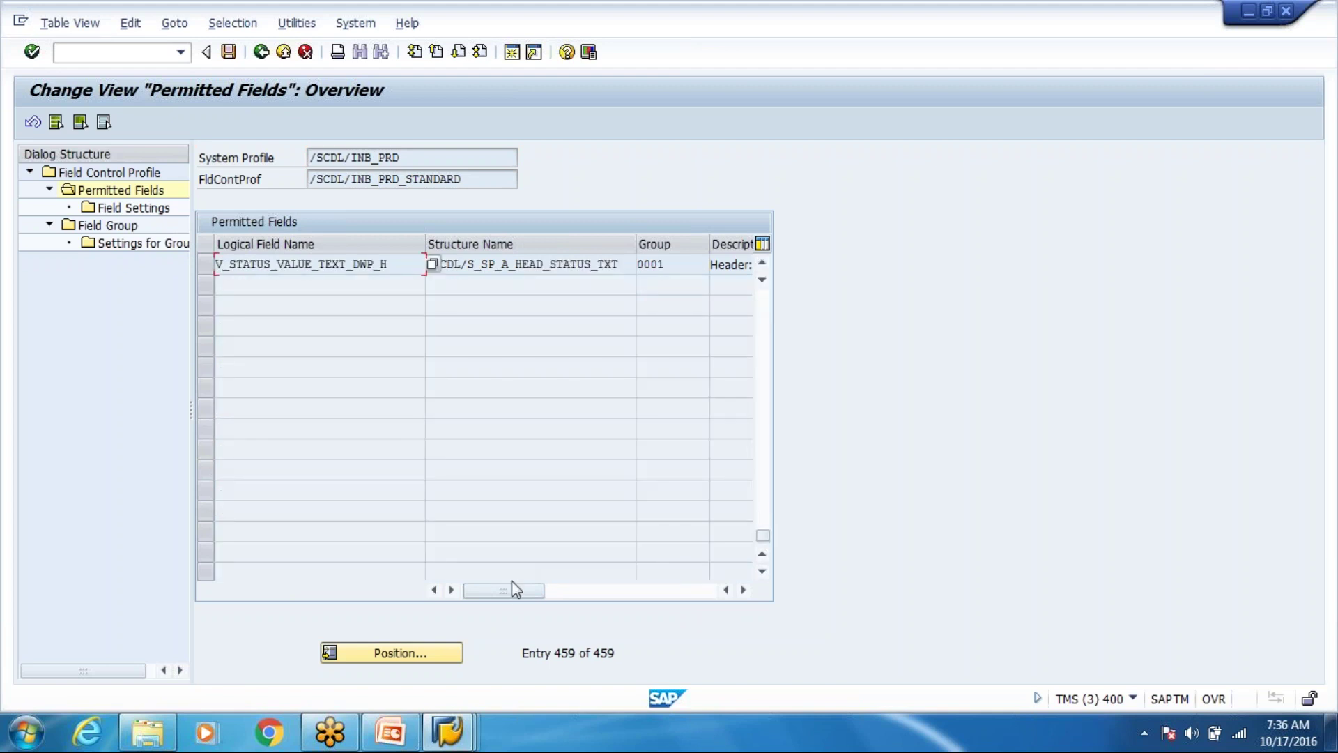
pyautogui.click(648, 591)
pyautogui.moveTo(643, 594); pyautogui.dragTo(474, 592)
pyautogui.scroll(1, 534, 347)
pyautogui.scroll(1, 765, 532)
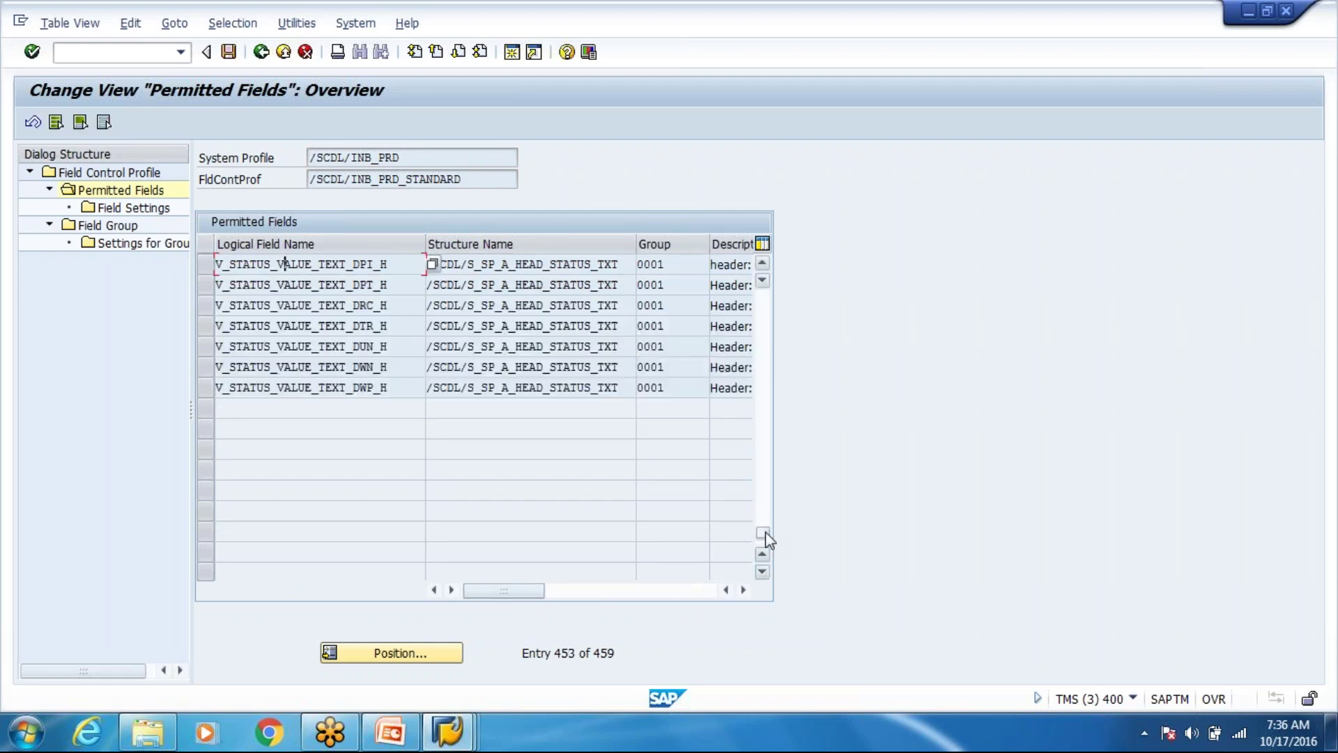
pyautogui.moveTo(772, 525); pyautogui.dragTo(788, 287)
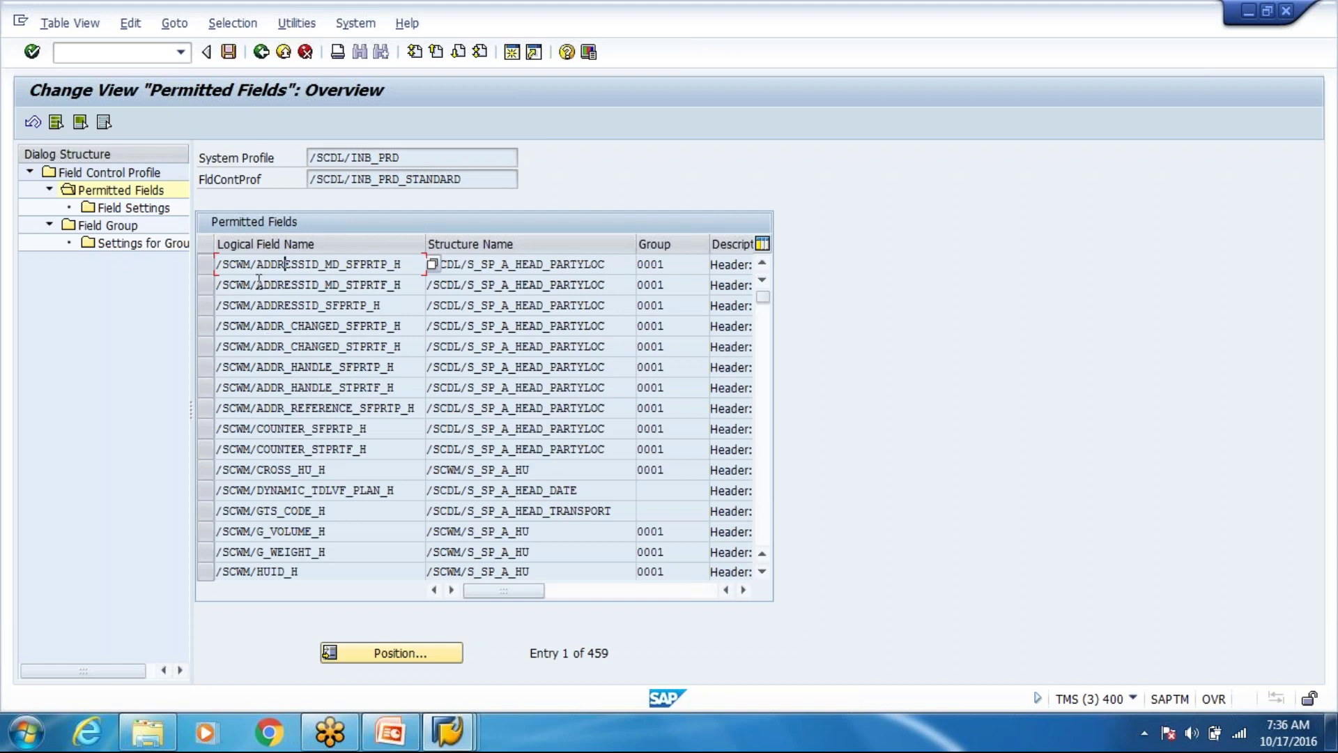
pyautogui.click(134, 210)
pyautogui.doubleClick(134, 209)
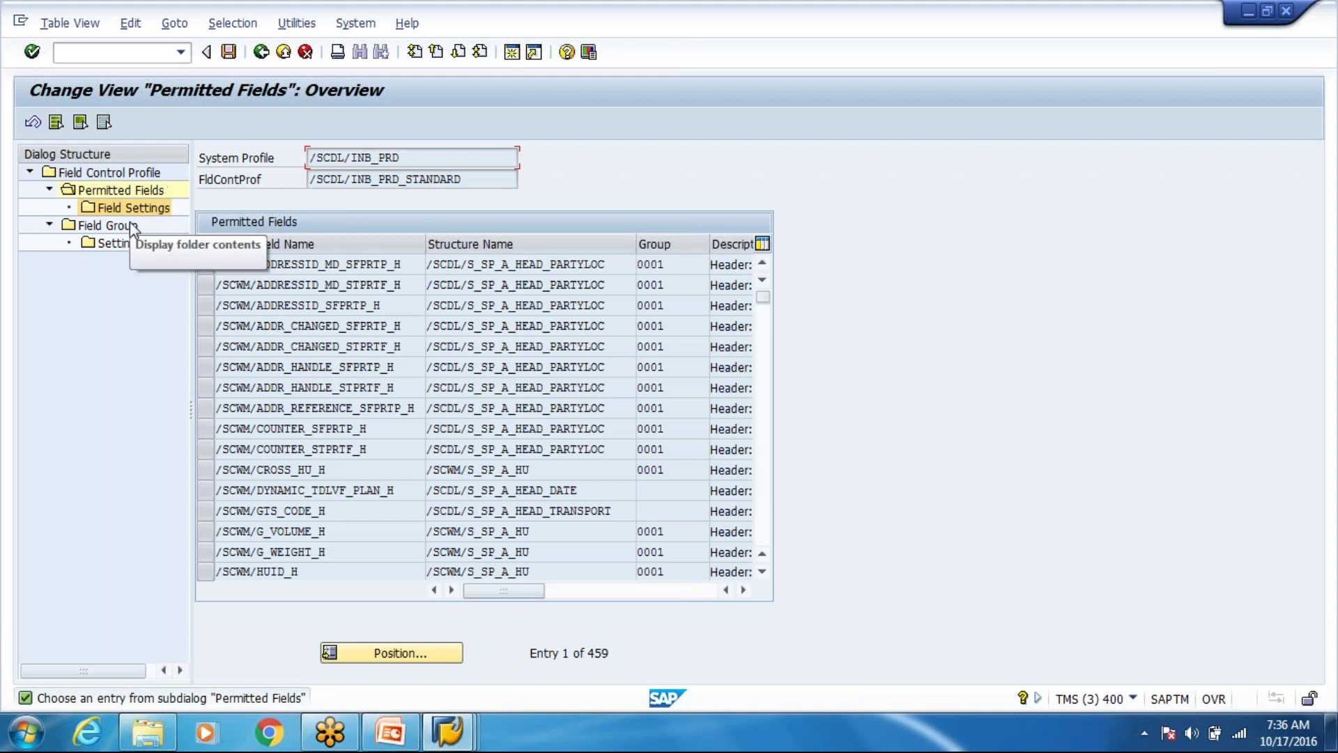
pyautogui.doubleClick(104, 225)
pyautogui.click(261, 52)
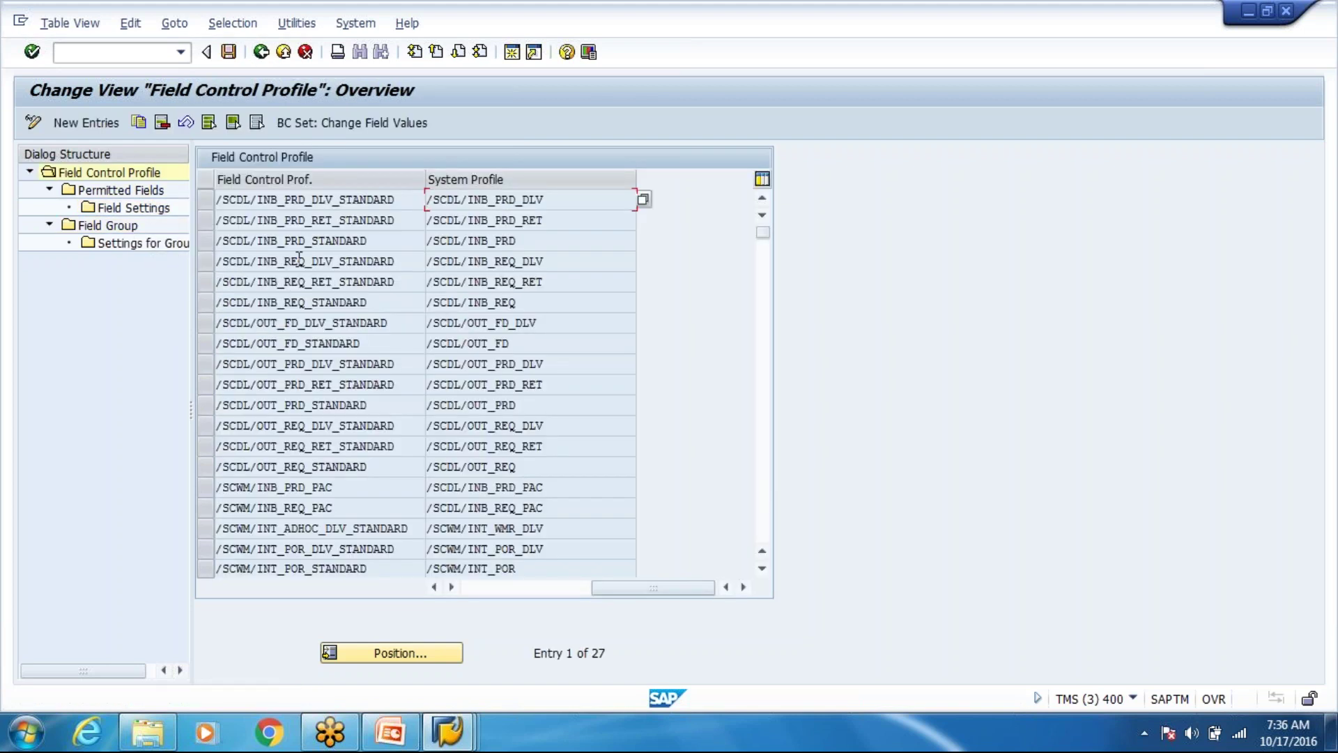
pyautogui.moveTo(403, 200); pyautogui.dragTo(218, 199)
pyautogui.click(218, 199)
pyautogui.click(367, 241)
pyautogui.hotkey('alt', 'Tab')
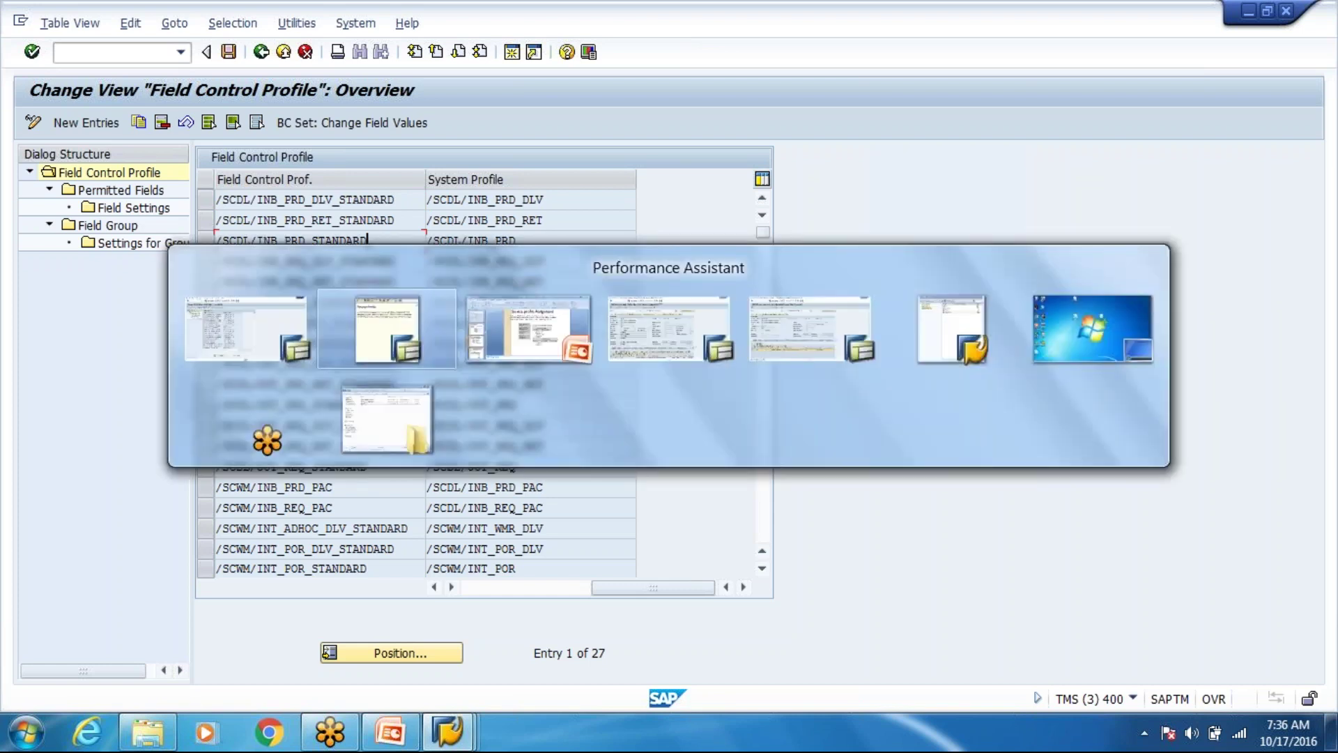
pyautogui.hotkey('alt', 'Tab')
pyautogui.hotkey('alt', 'Tab')
pyautogui.hotkey('alt', 'Tab')
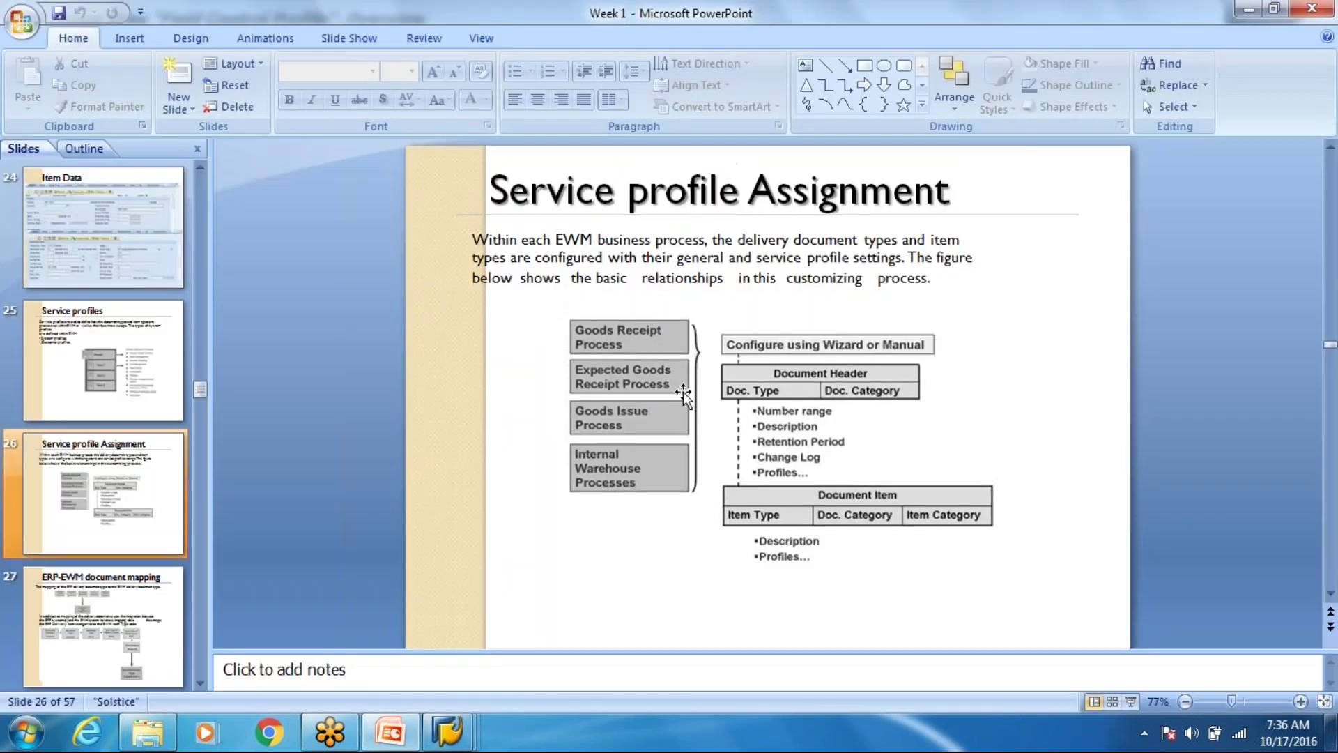
pyautogui.press('pageup')
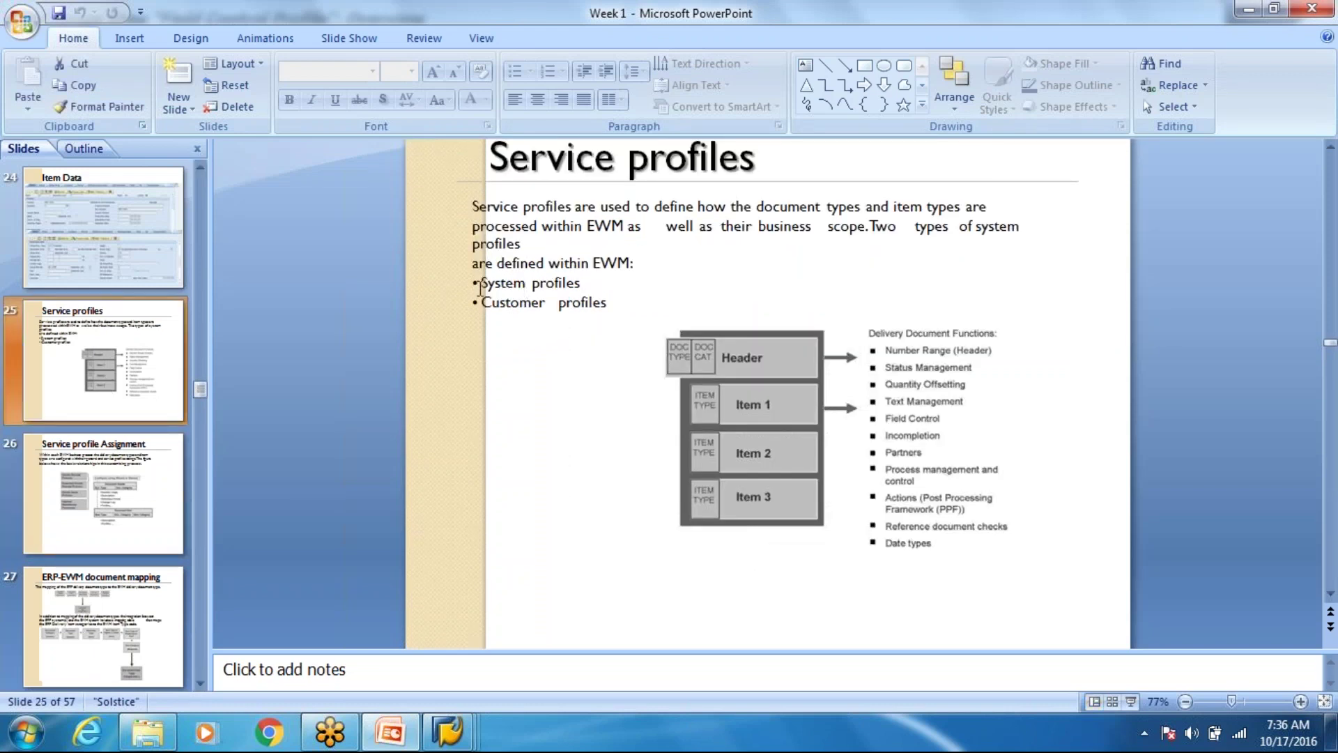
pyautogui.click(480, 307)
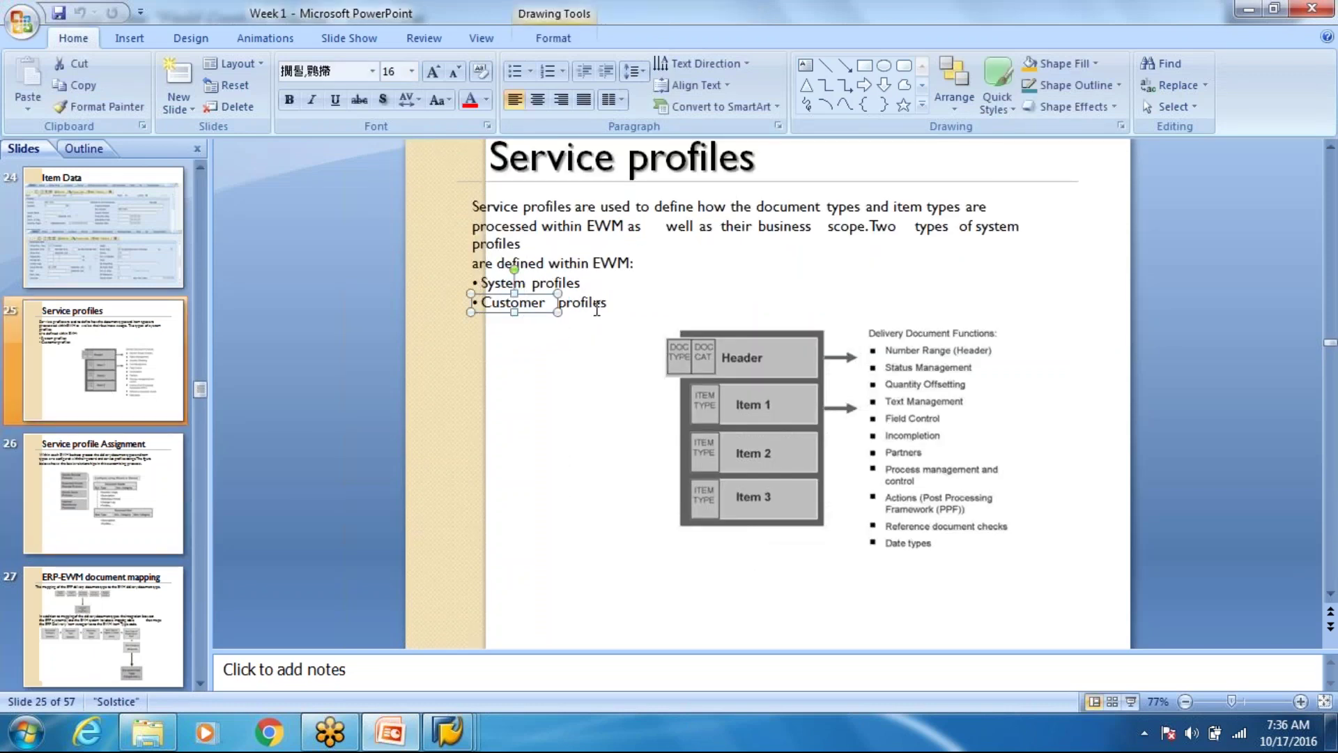
pyautogui.click(610, 500)
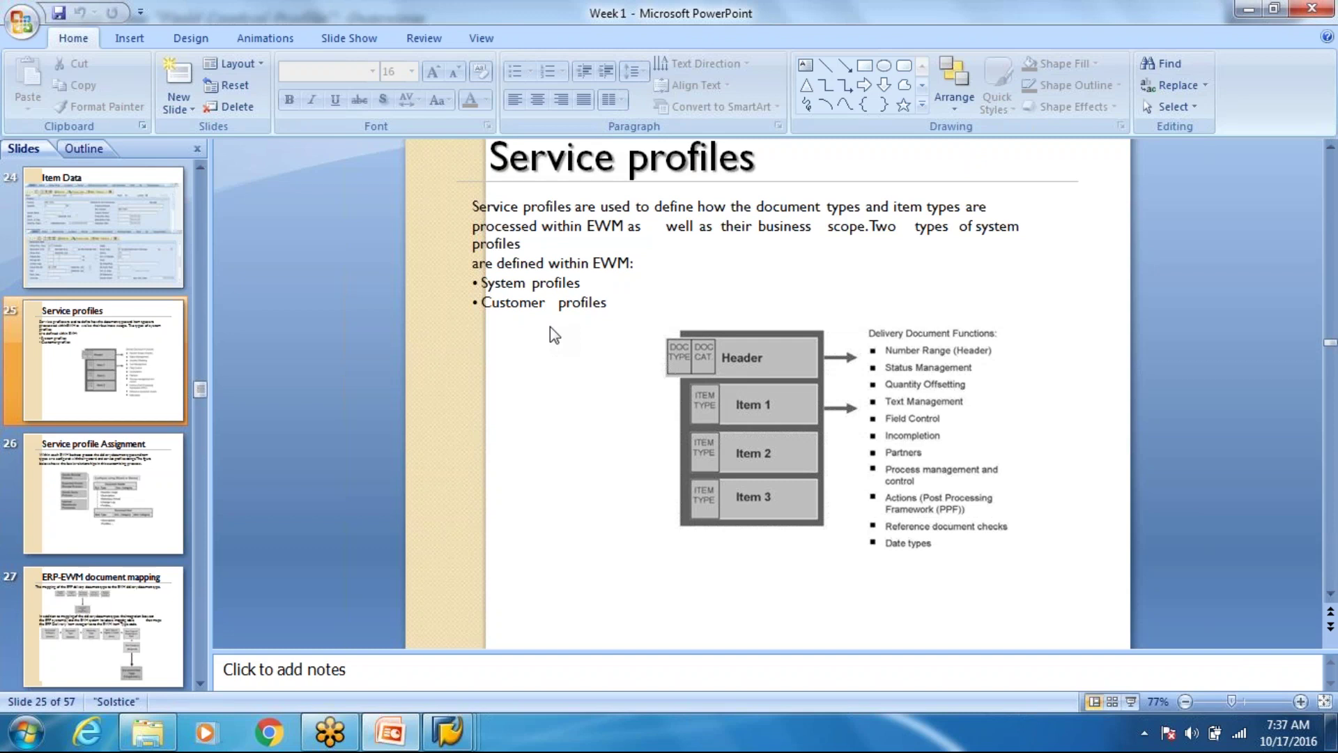
pyautogui.hotkey('alt', 'Tab')
pyautogui.hotkey('alt', 'Tab')
pyautogui.press('alt')
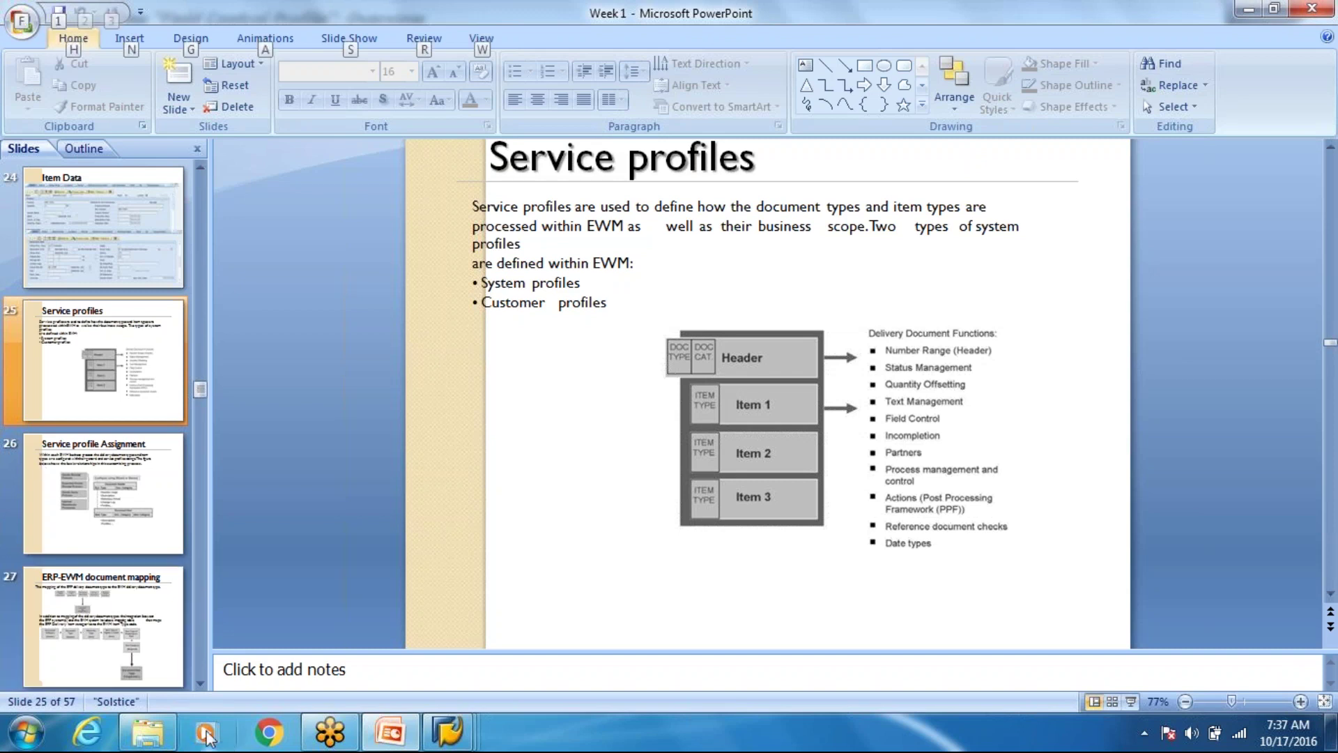
pyautogui.hotkey('alt', 'Tab')
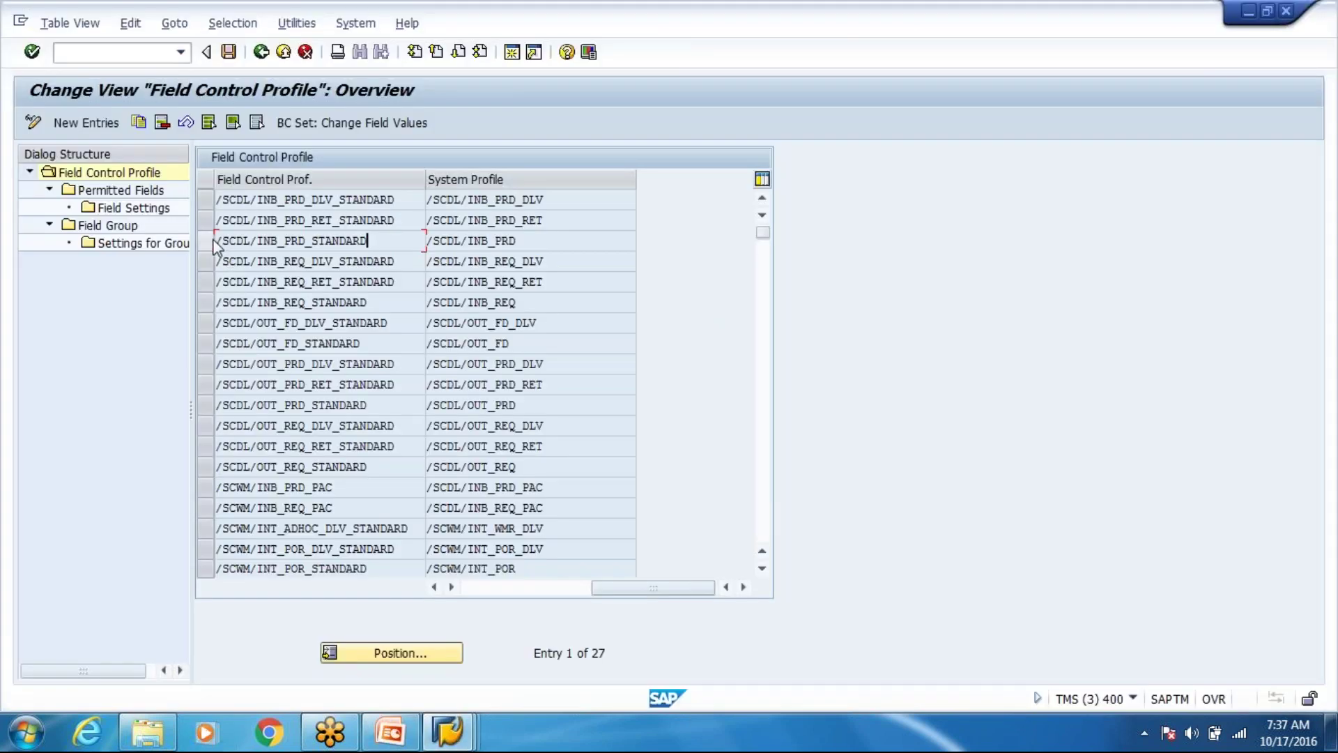
# Step: Select and highlight the /SCDL/INB_PRD_STANDARD field control profile row
pyautogui.click(216, 244)
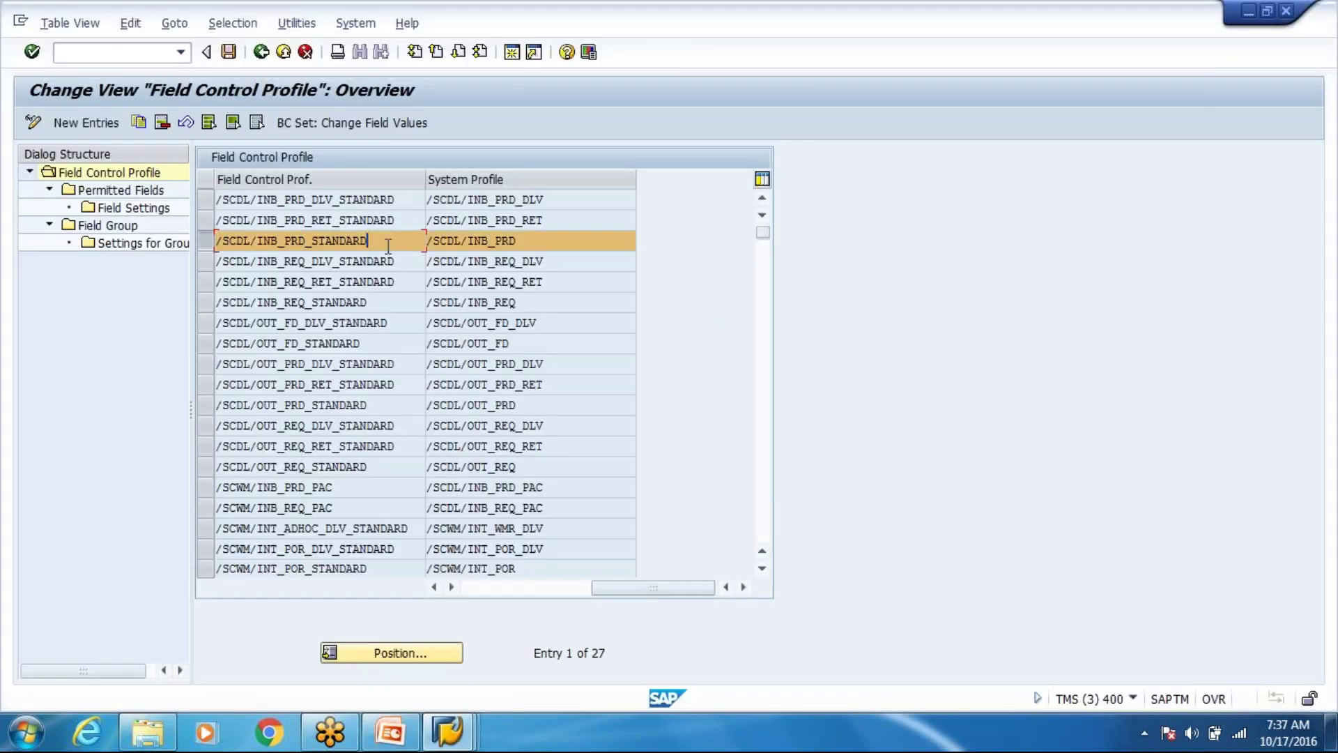
pyautogui.moveTo(369, 242); pyautogui.dragTo(196, 251)
pyautogui.click(197, 249)
# Step: Start a new field control profile entry and browse the 41 system profiles in value help
pyautogui.click(95, 123)
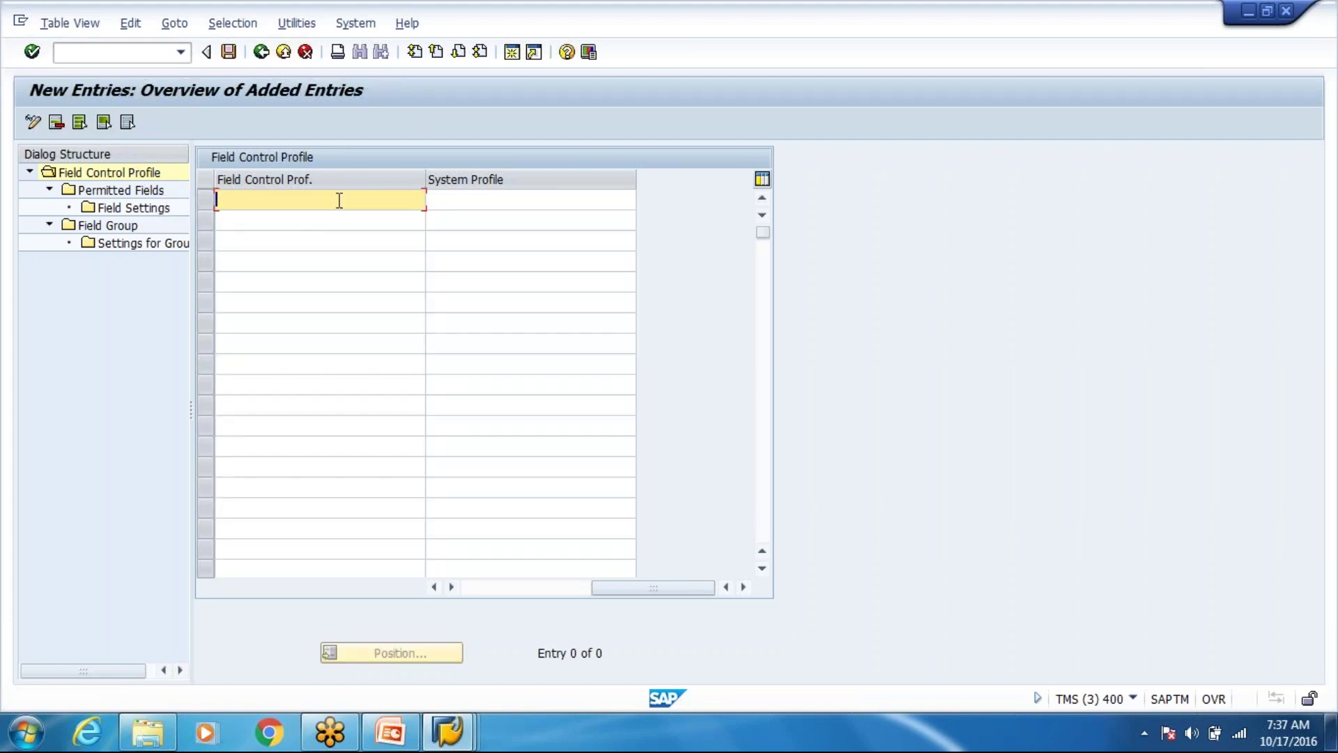
pyautogui.click(478, 197)
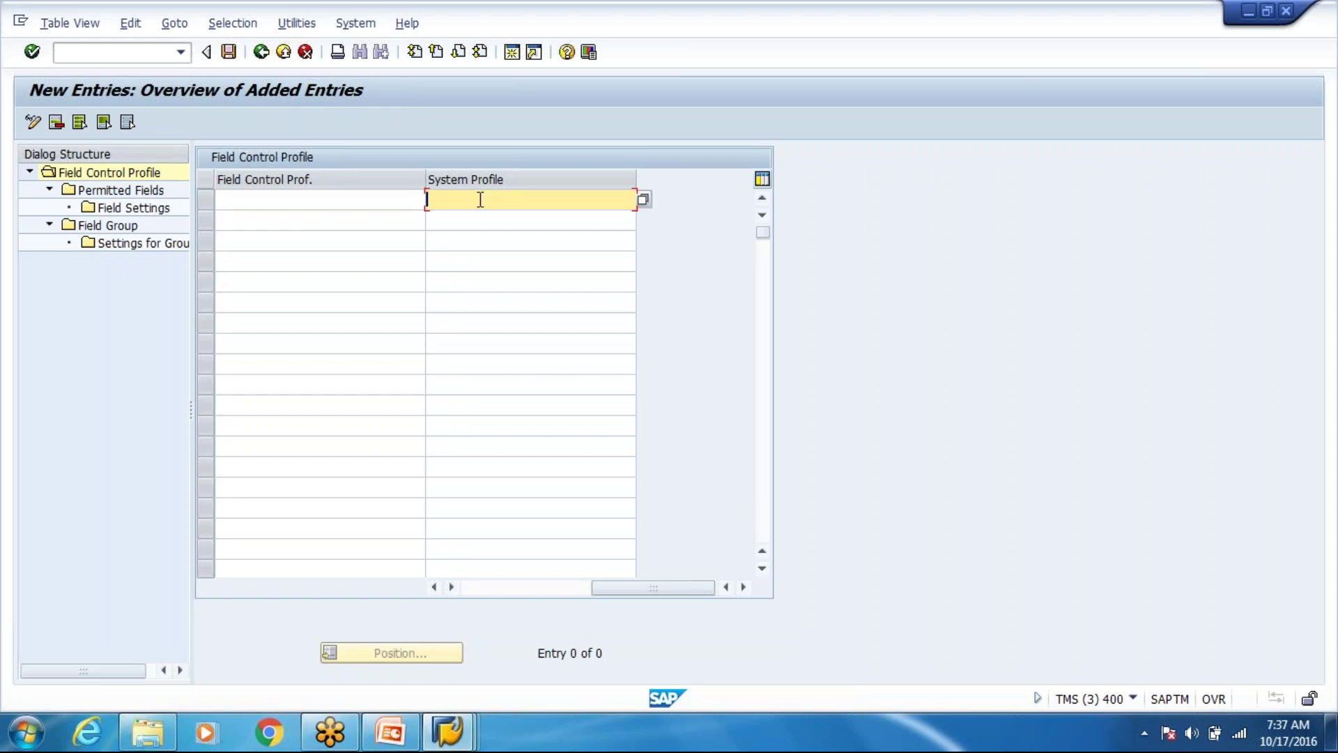
pyautogui.click(639, 224)
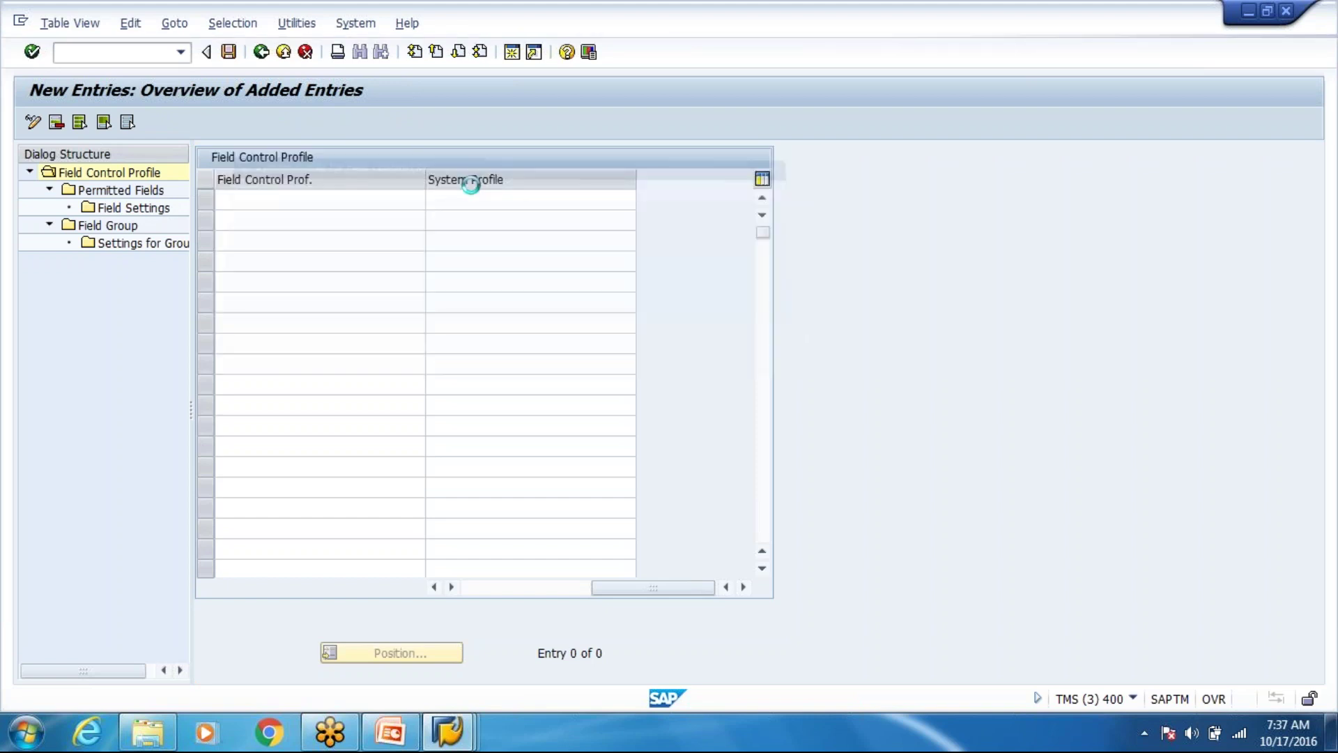
pyautogui.scroll(-7, 460, 313)
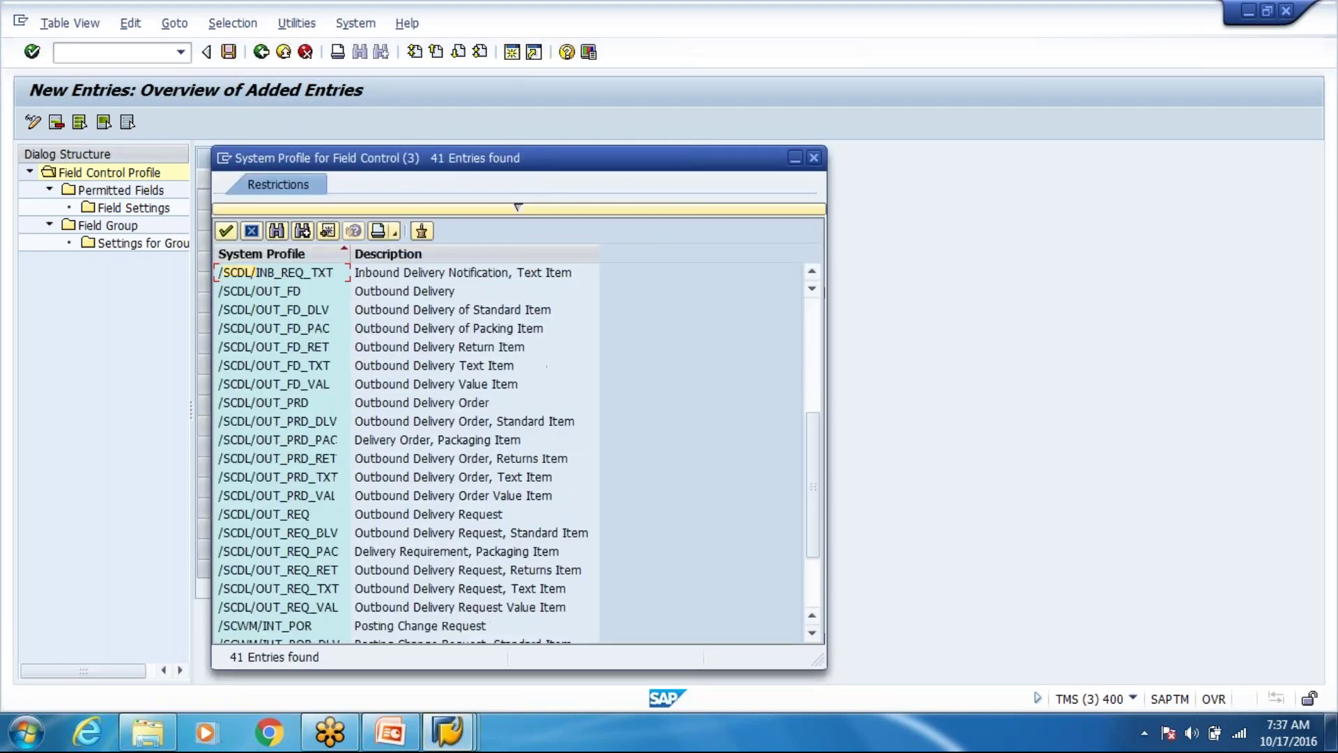
pyautogui.scroll(1, 492, 434)
pyautogui.scroll(6, 492, 435)
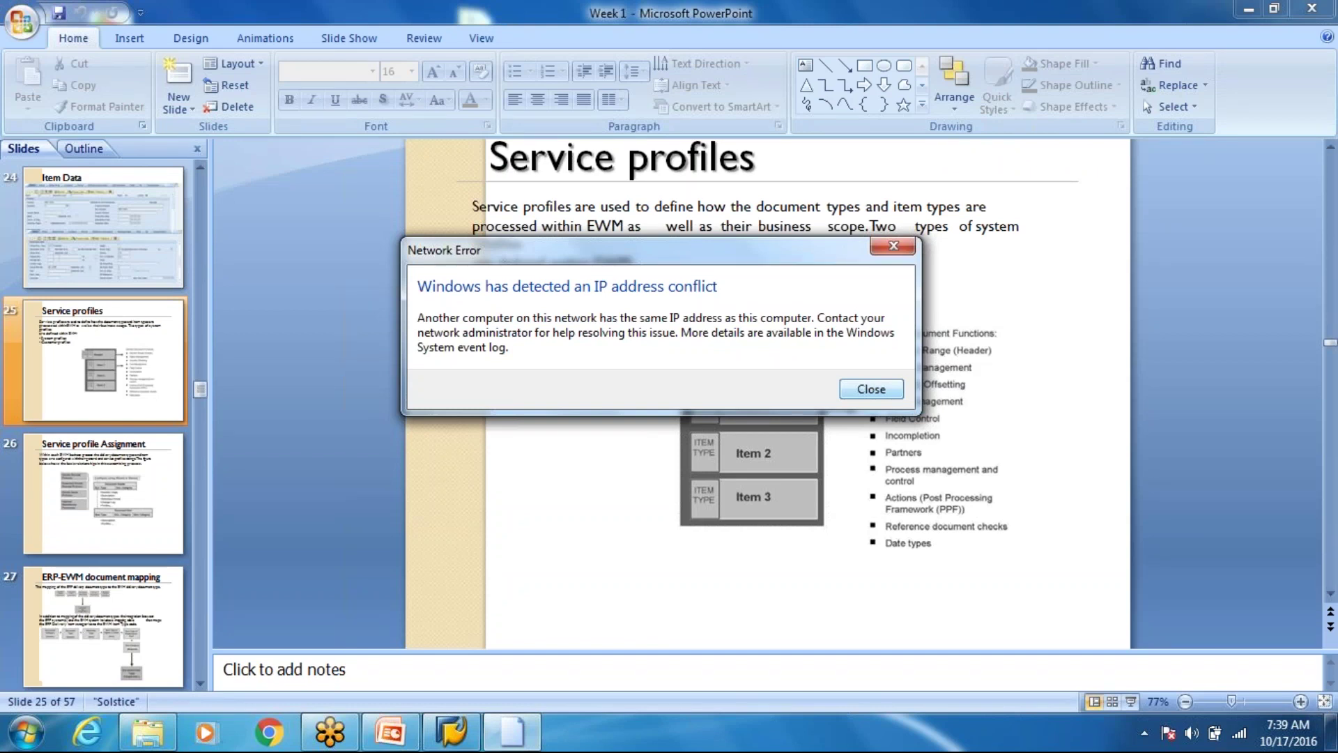
# Step: Close the Network Error IP address conflict warning covering slide 25
pyautogui.click(872, 388)
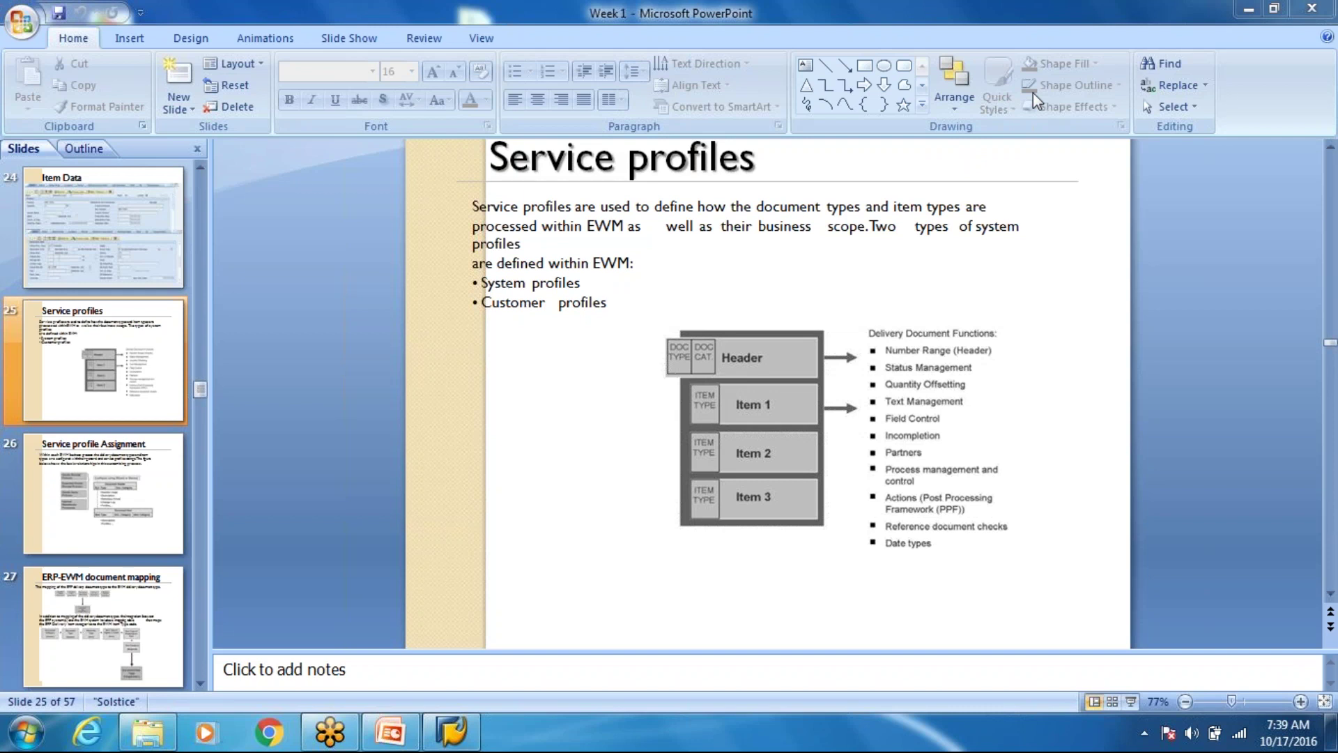
# Step: Log on to SAP client 400
pyautogui.click(1331, 737)
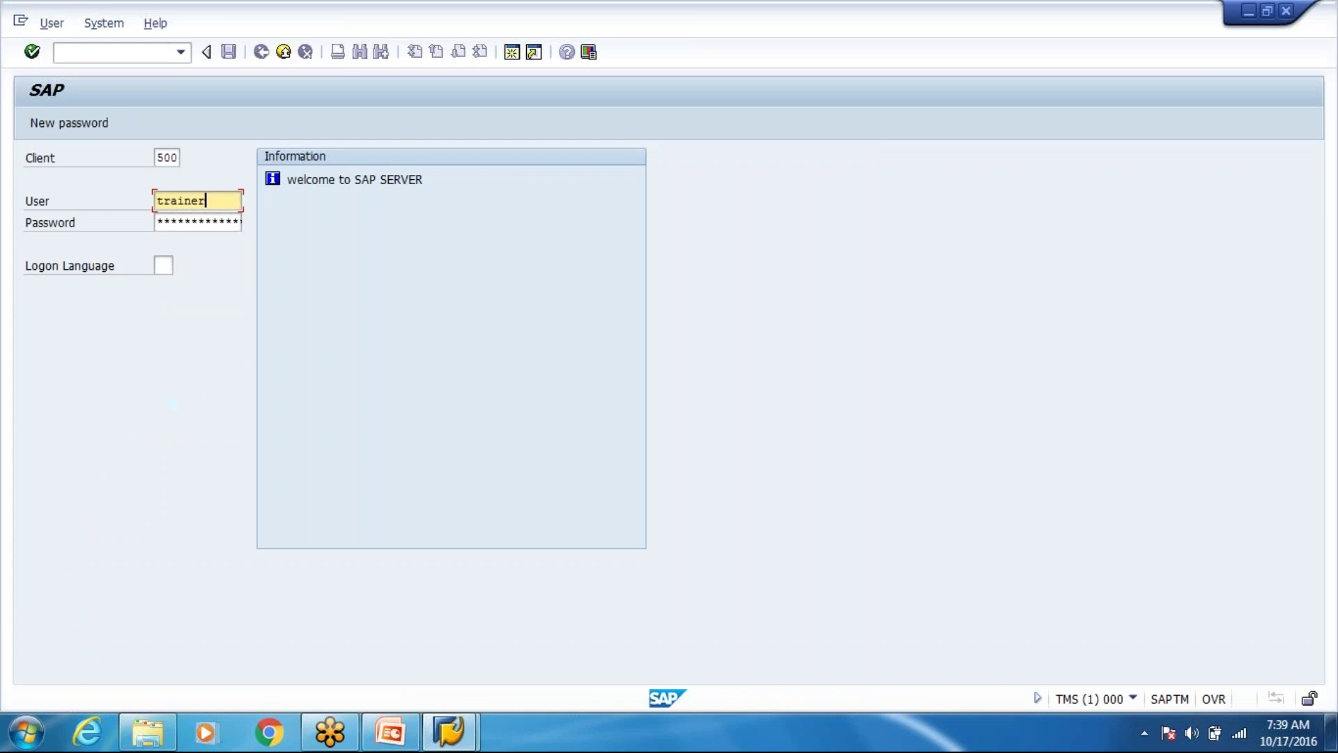
pyautogui.click(167, 158)
pyautogui.write('400')
pyautogui.click(157, 222)
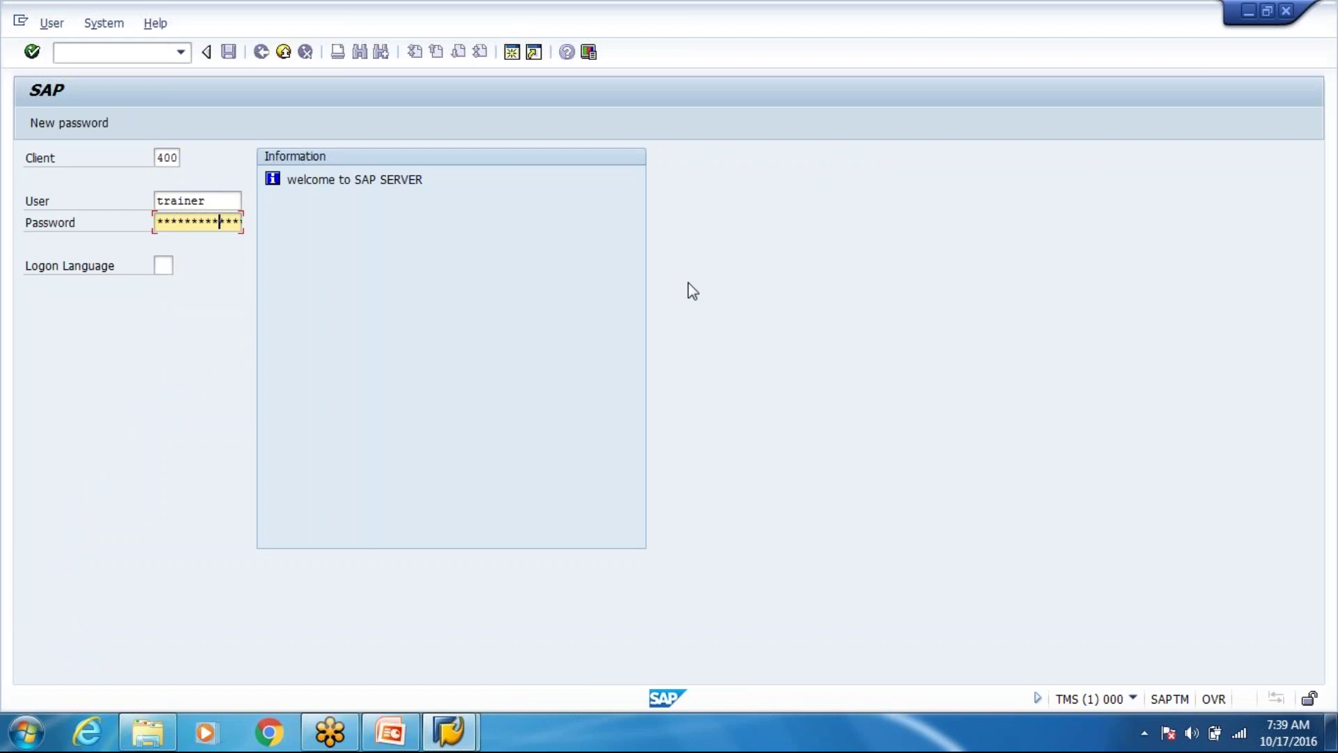
pyautogui.press('Return')
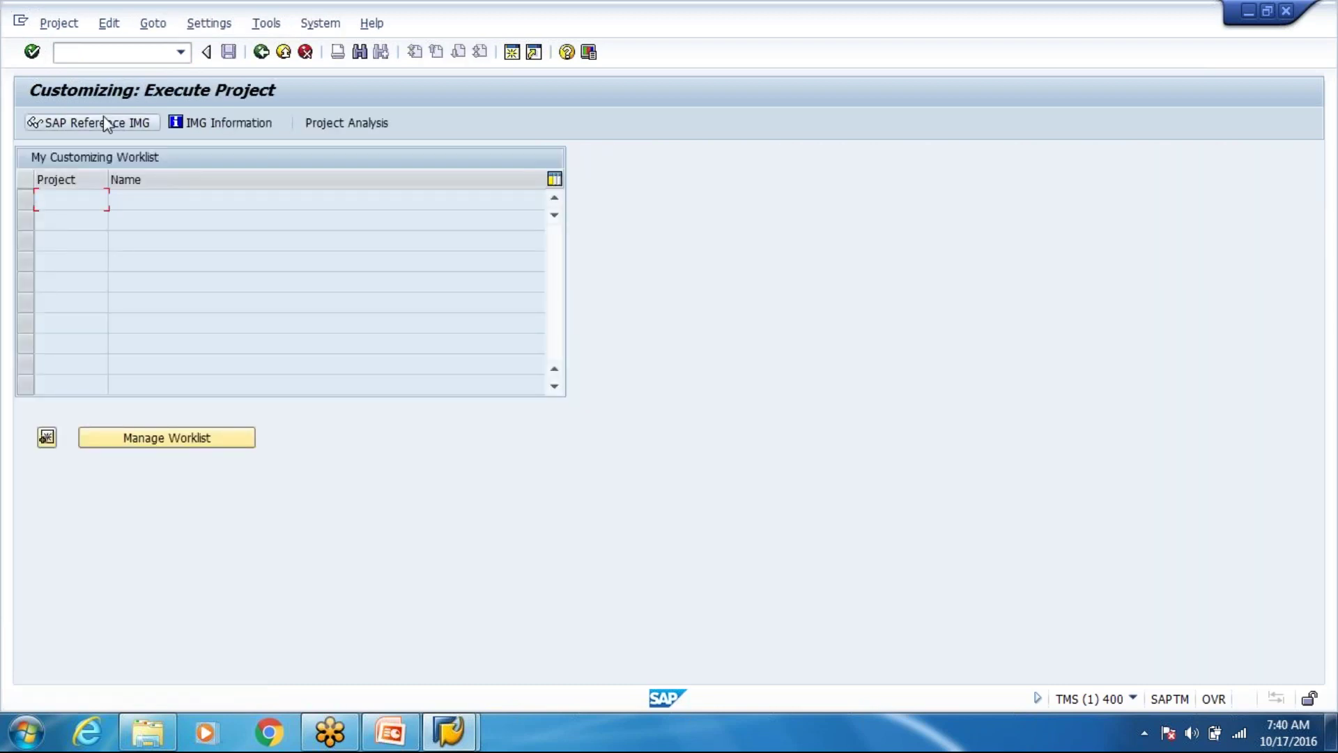
# Step: In the SAP Reference IMG, run EWM > Cross-Process Settings > Delivery Processing > Field Control > Define Field Control Profiles
pyautogui.click(104, 124)
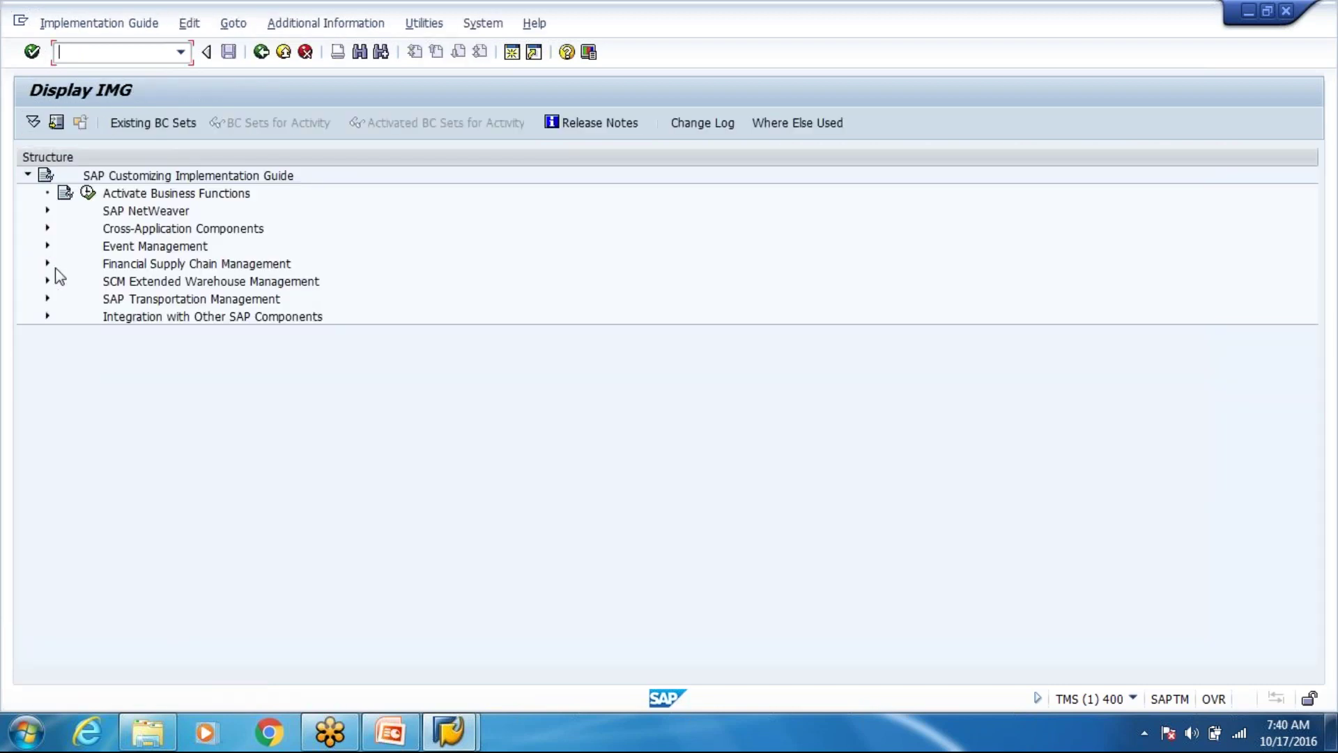
pyautogui.click(47, 281)
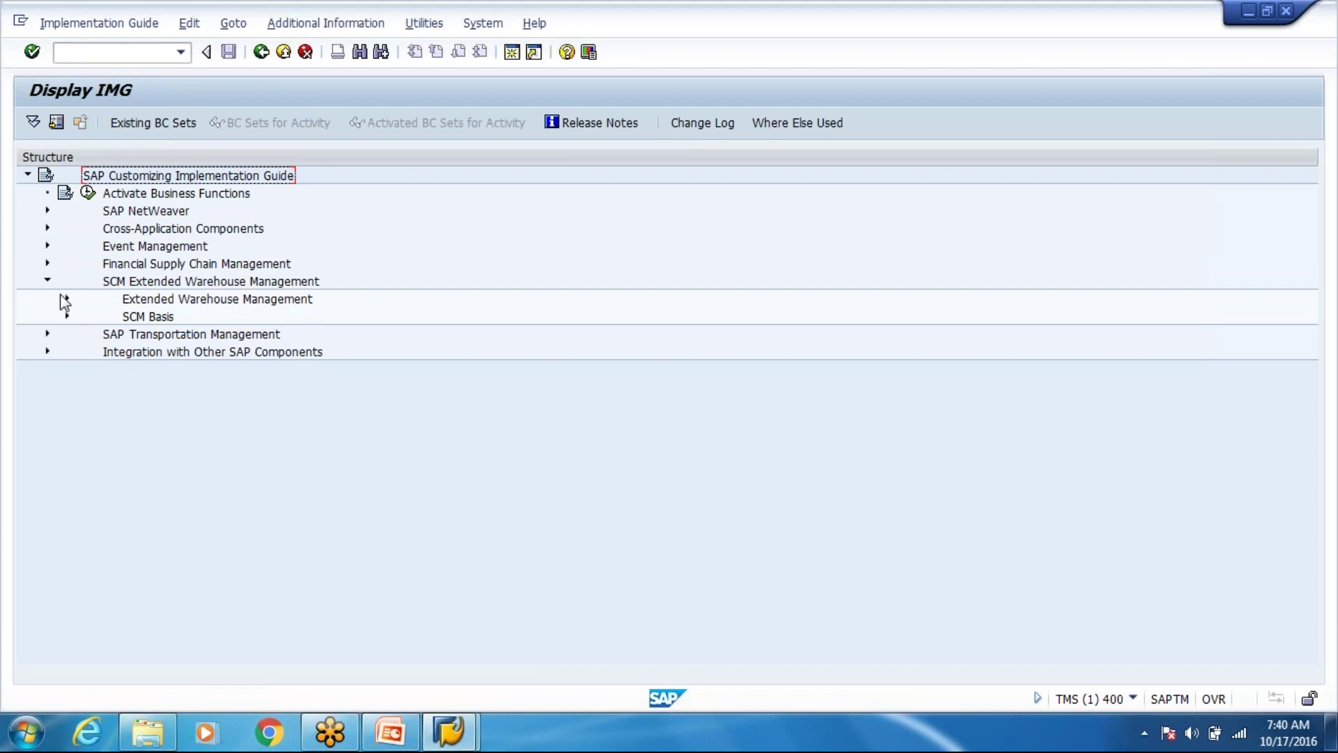
pyautogui.click(66, 299)
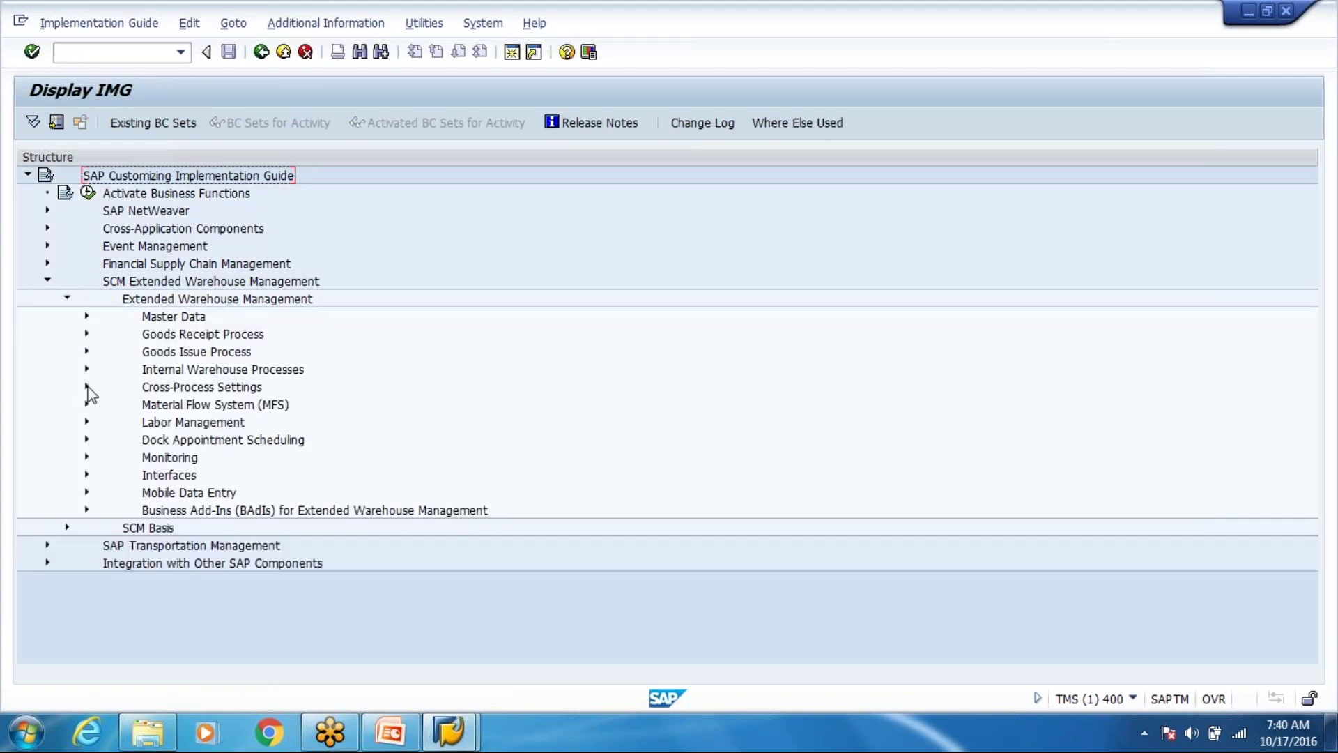
pyautogui.click(87, 388)
pyautogui.scroll(-4, 185, 471)
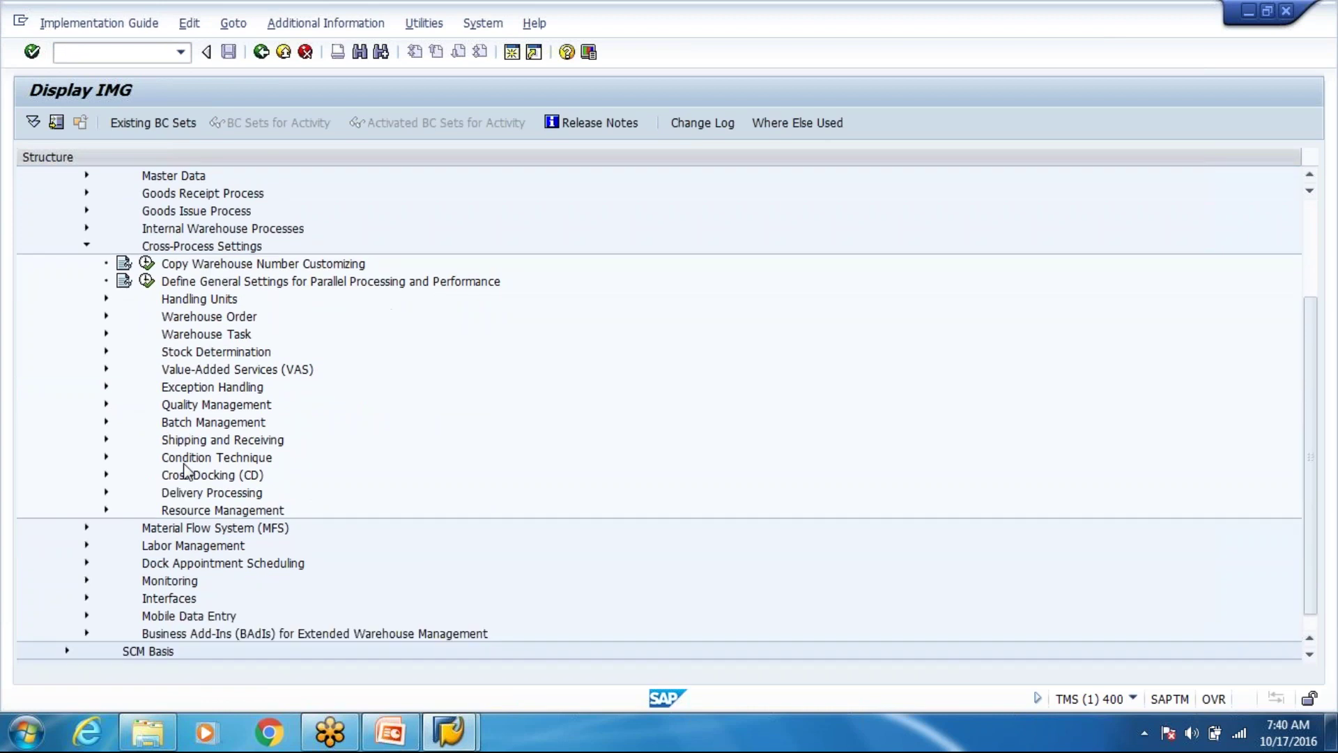
pyautogui.scroll(-1, 186, 471)
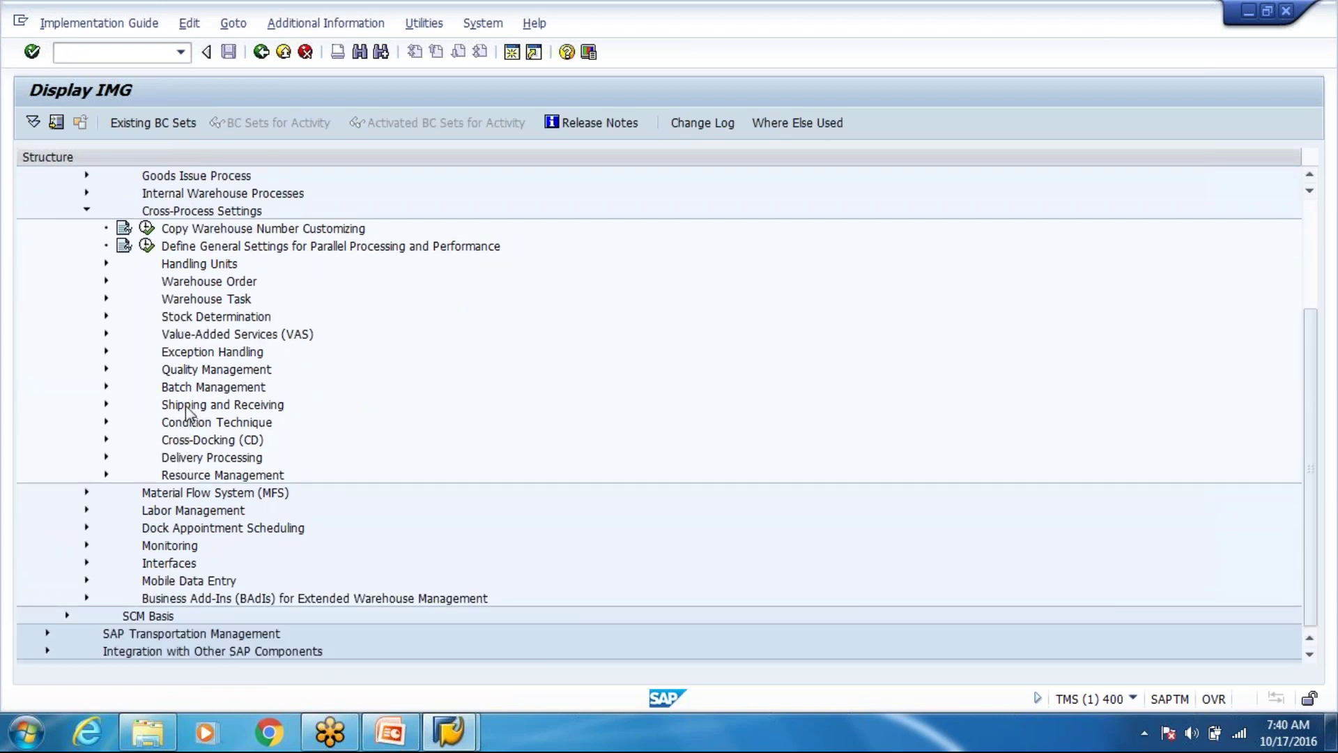
pyautogui.click(187, 441)
pyautogui.click(106, 457)
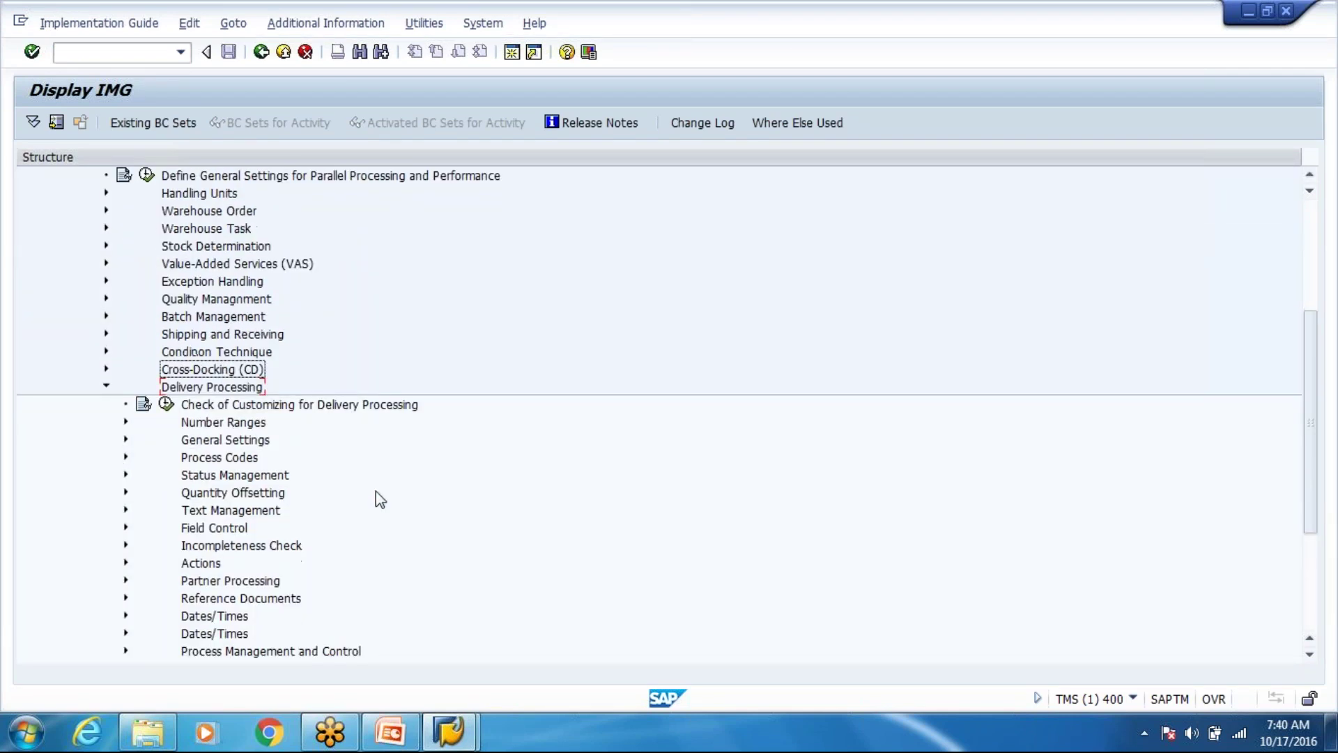
pyautogui.scroll(-2, 377, 498)
pyautogui.click(125, 405)
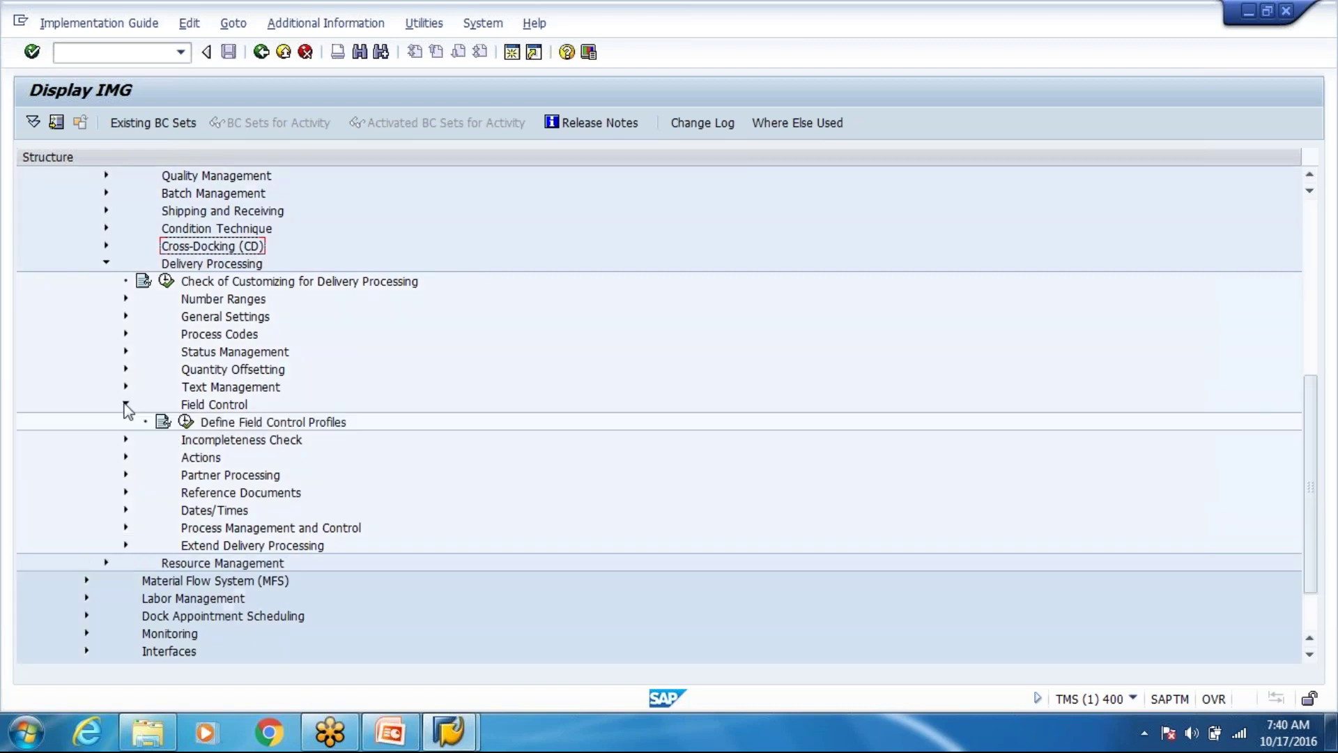
pyautogui.click(185, 422)
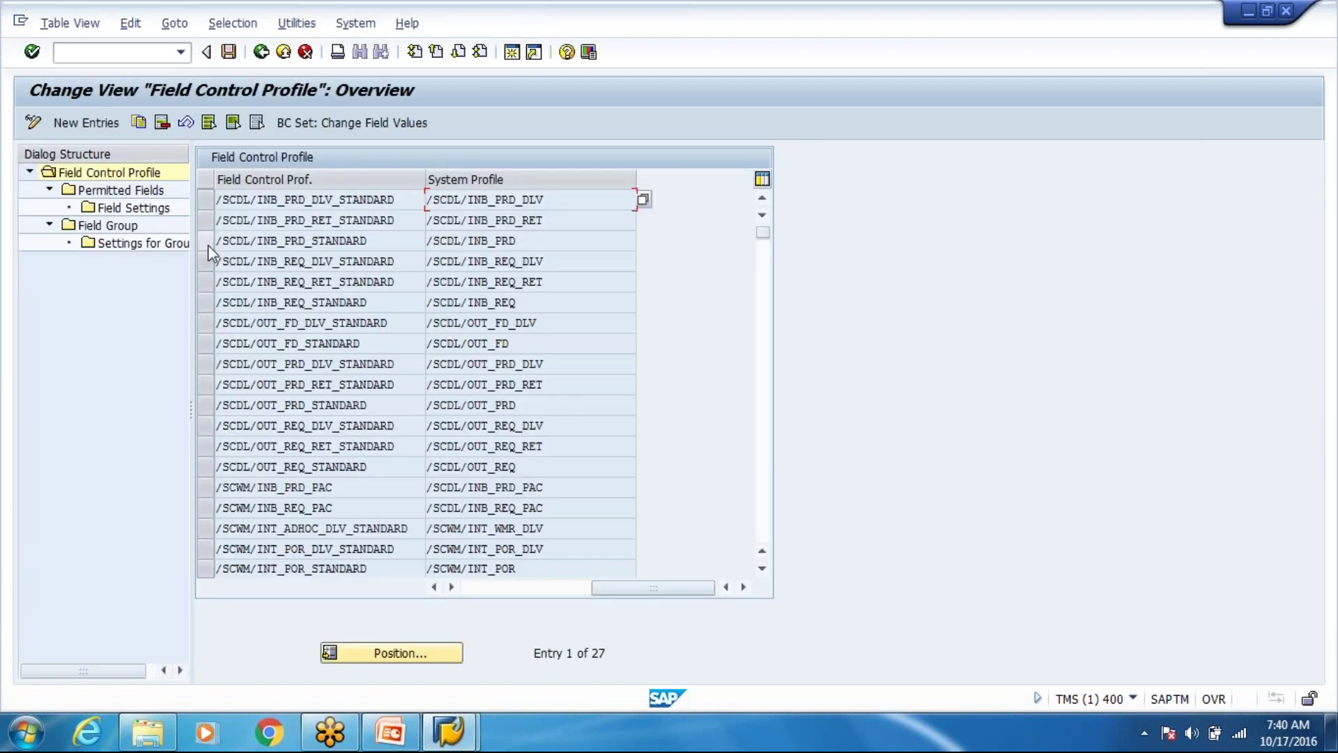
# Step: Open the permitted fields of profile /SCDL/INB_PRD_STANDARD and view a field's settings
pyautogui.click(206, 242)
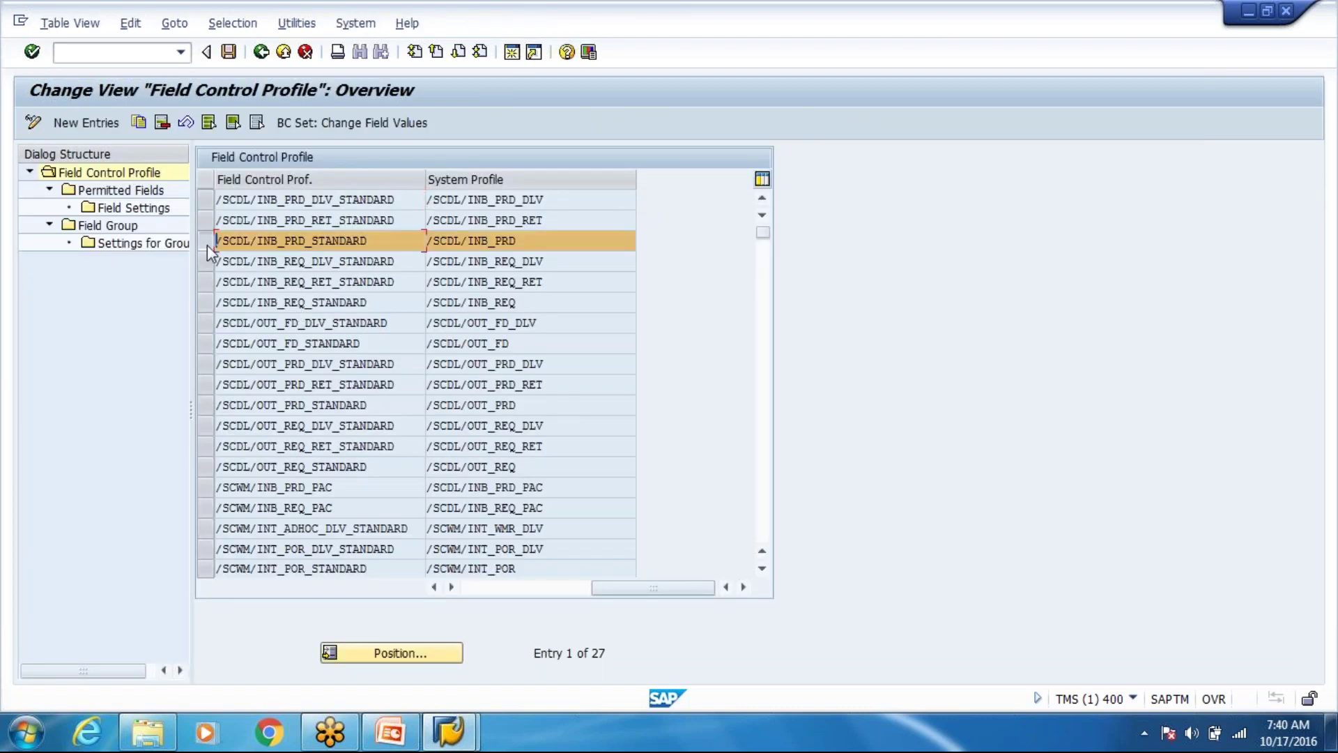
pyautogui.click(581, 245)
pyautogui.doubleClick(129, 191)
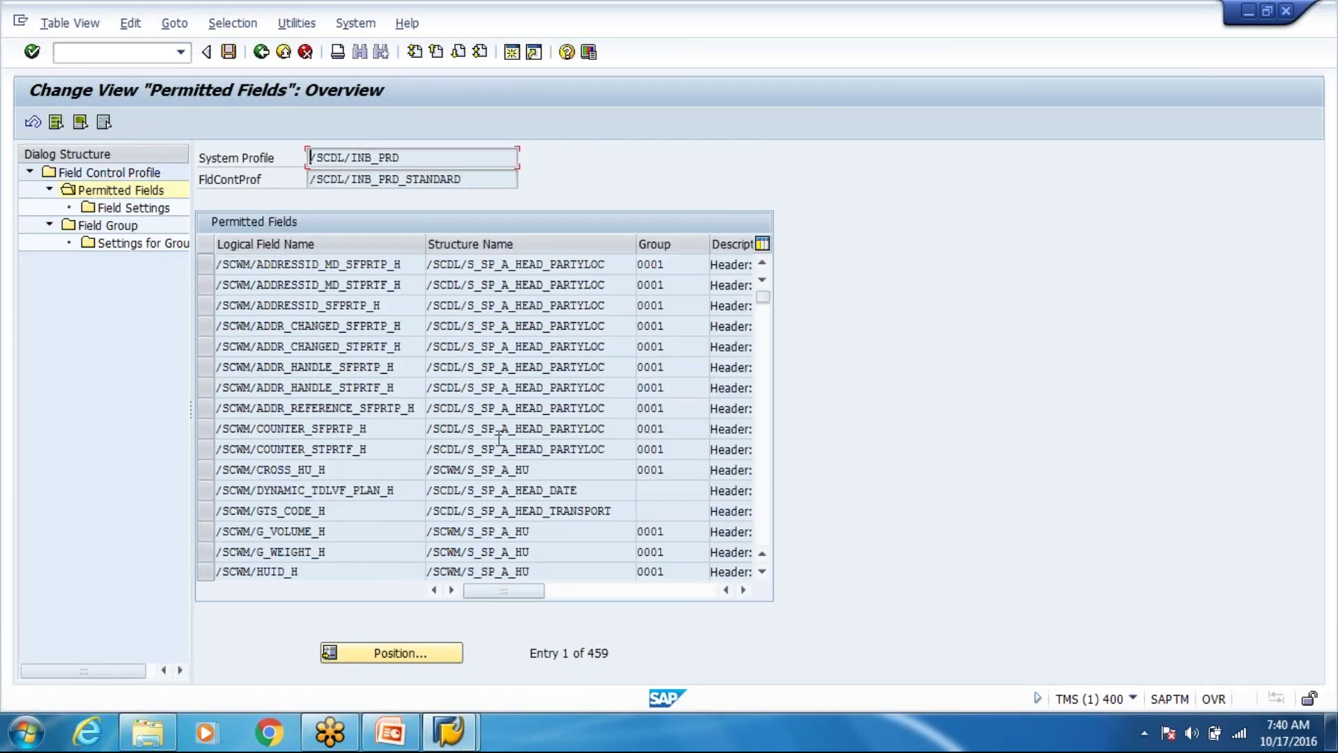
pyautogui.scroll(-2, 487, 418)
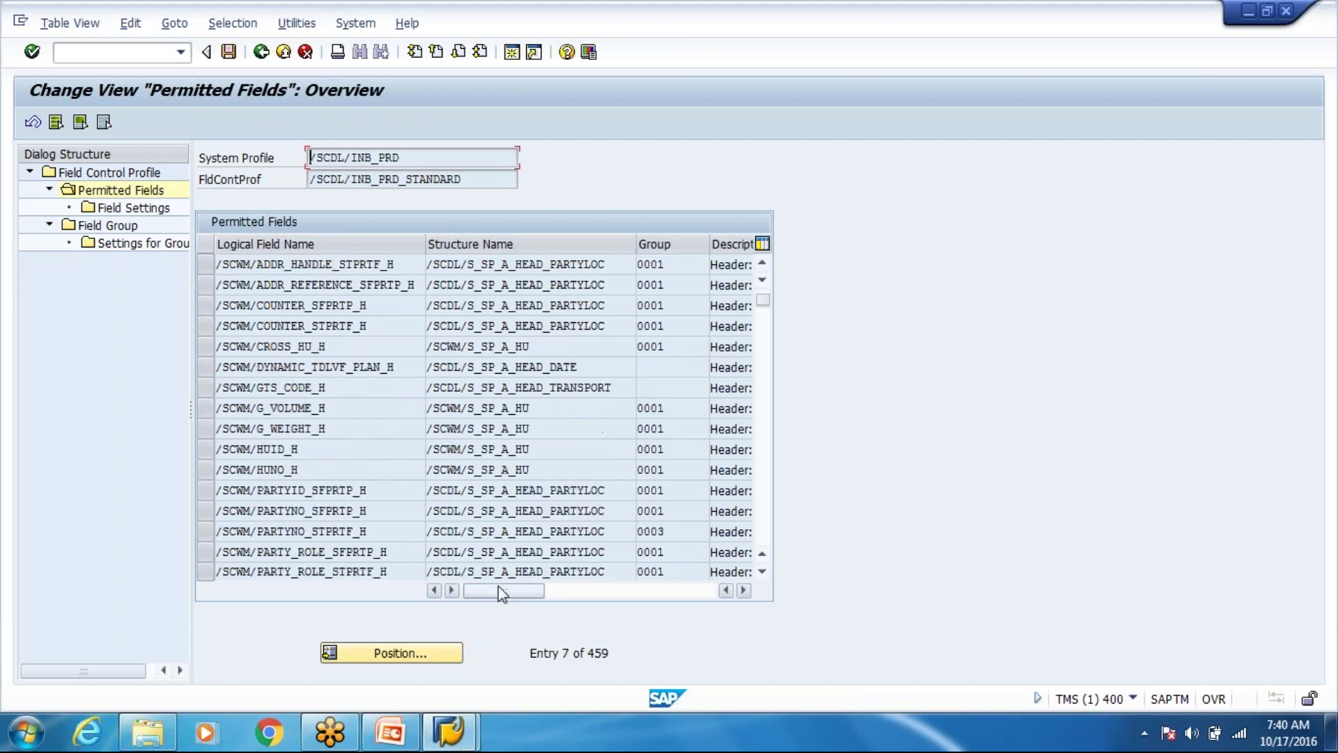
pyautogui.click(637, 593)
pyautogui.moveTo(637, 595); pyautogui.dragTo(474, 589)
pyautogui.scroll(-2, 570, 374)
pyautogui.scroll(-1, 561, 390)
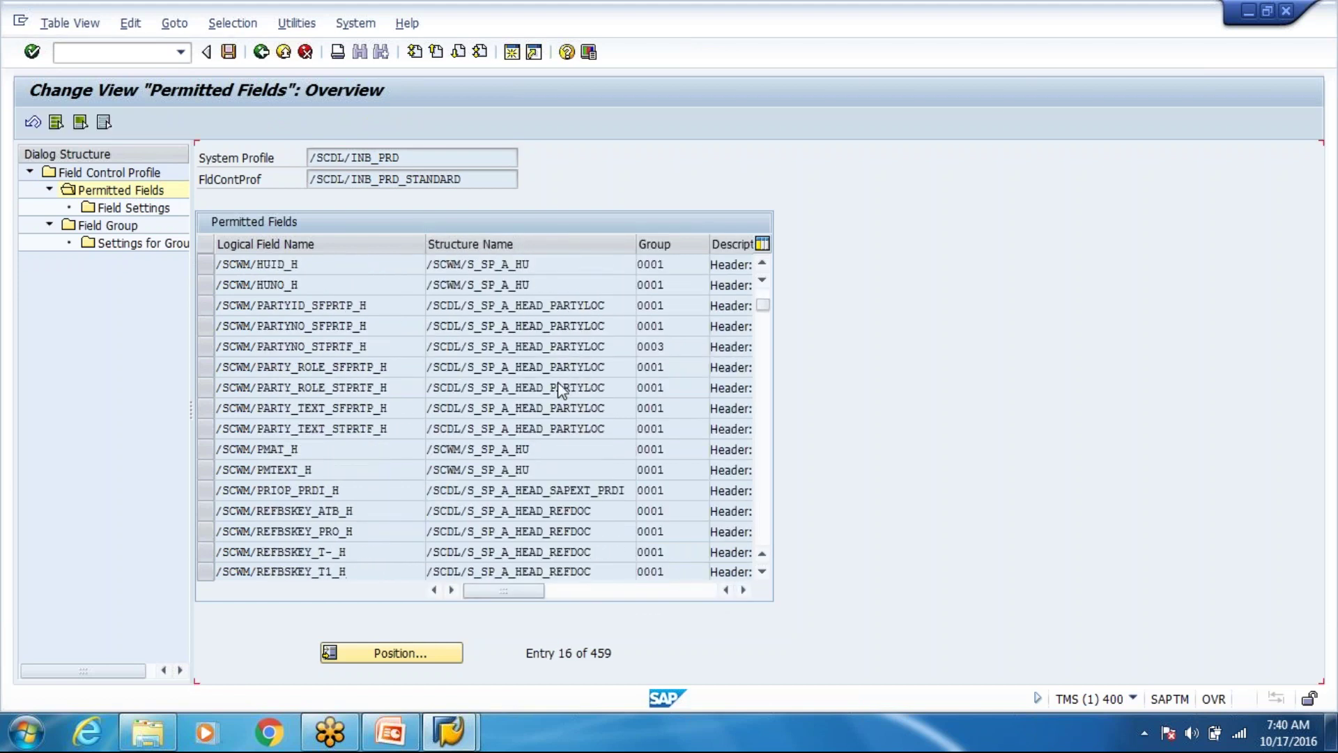
pyautogui.scroll(-8, 561, 390)
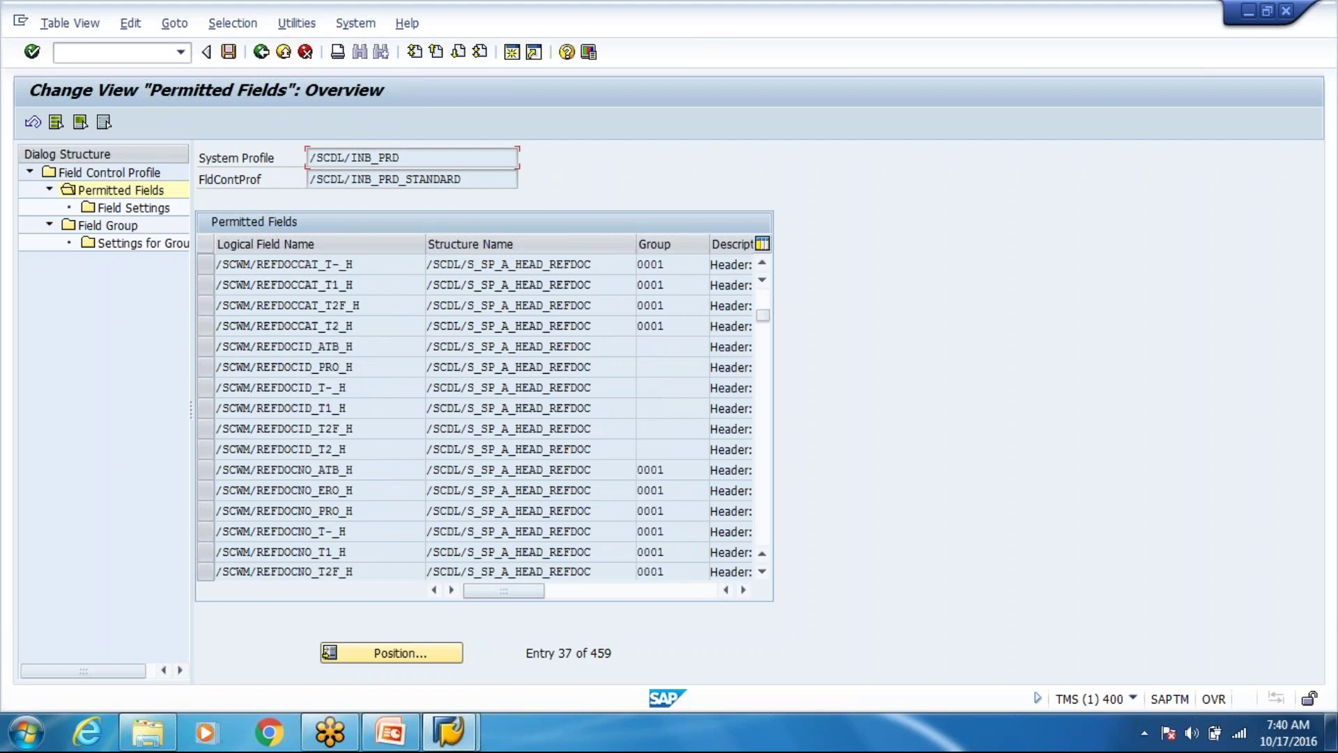
pyautogui.doubleClick(86, 204)
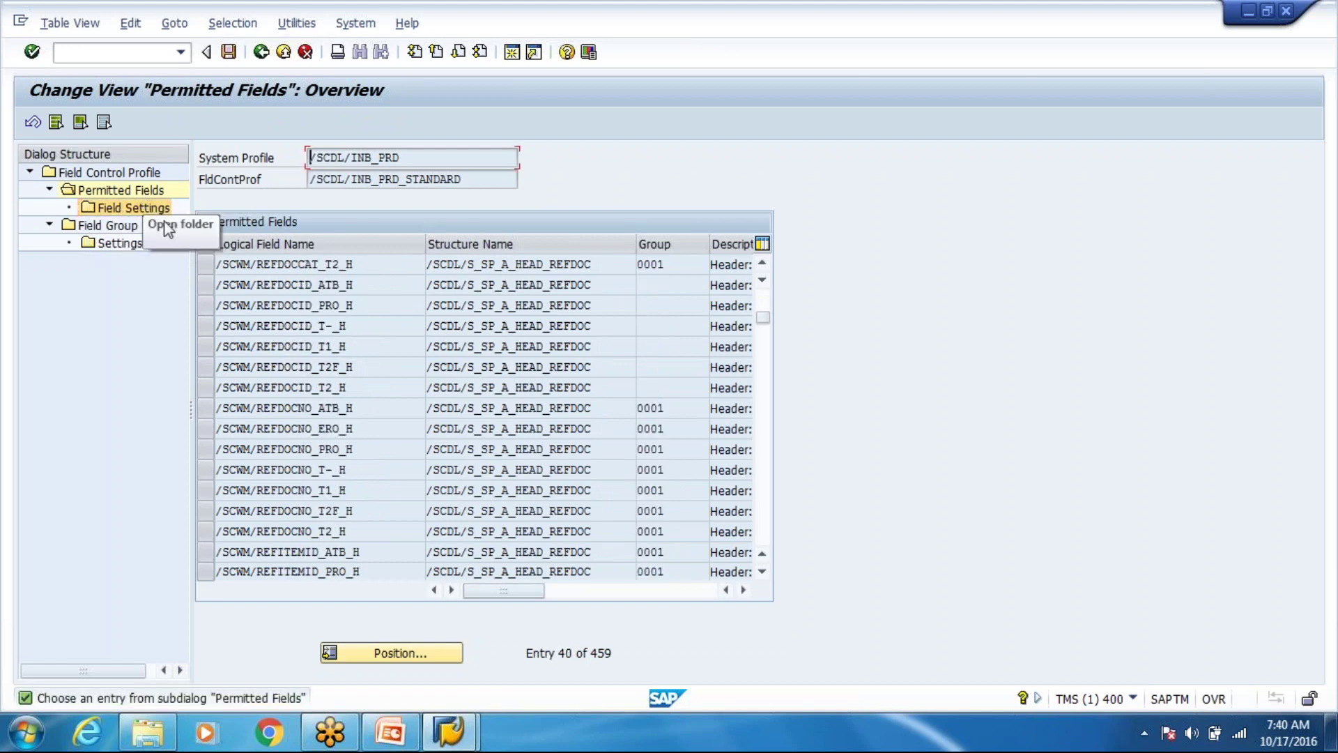
# Step: Browse the permitted fields and open the field settings for /SCWM/PARTYID_SFPRTP_H
pyautogui.scroll(4, 607, 469)
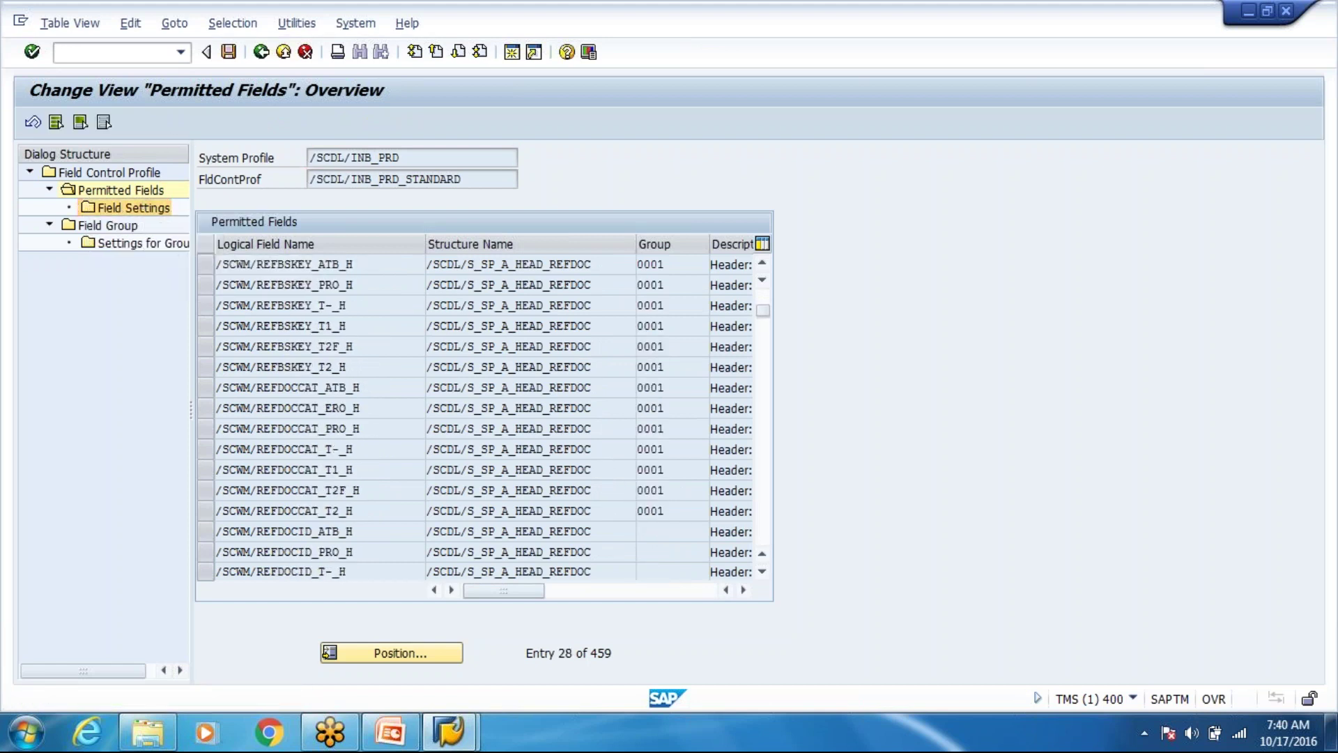
pyautogui.scroll(9, 597, 457)
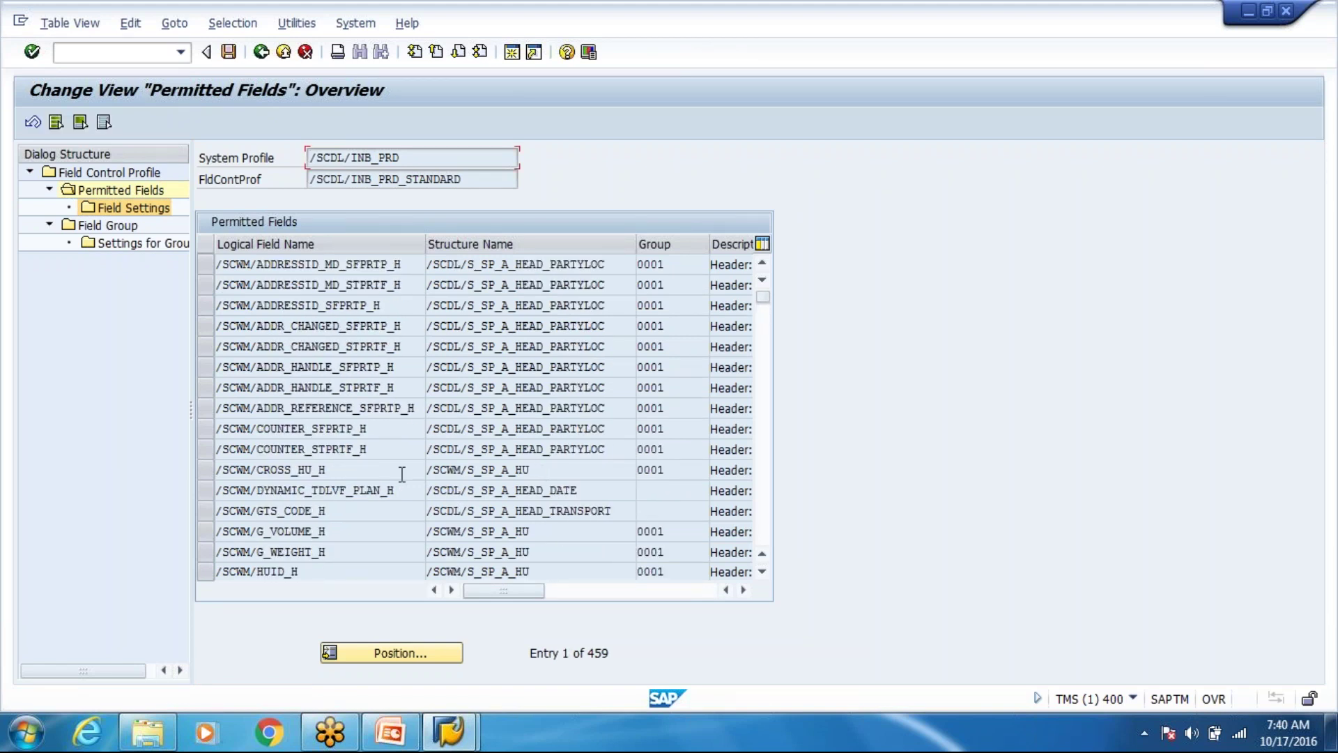
pyautogui.scroll(-3, 379, 482)
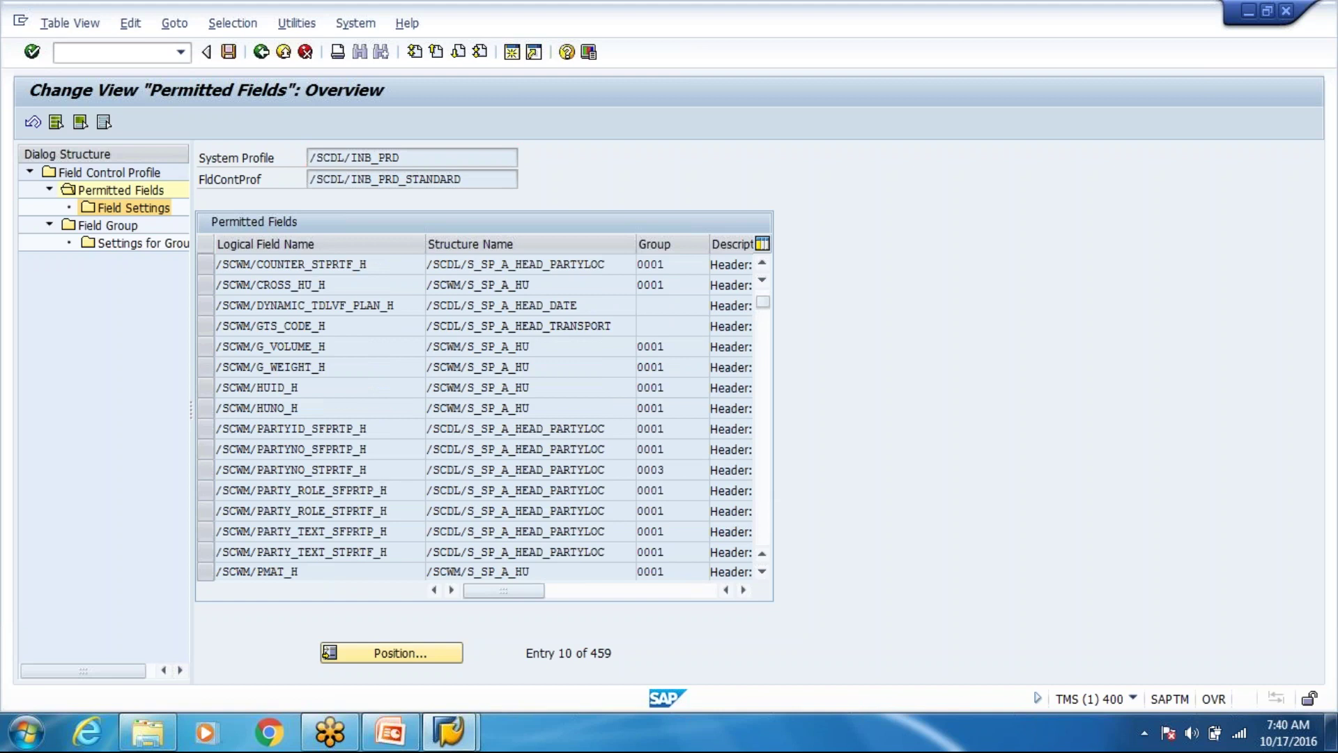
pyautogui.scroll(-10, 376, 481)
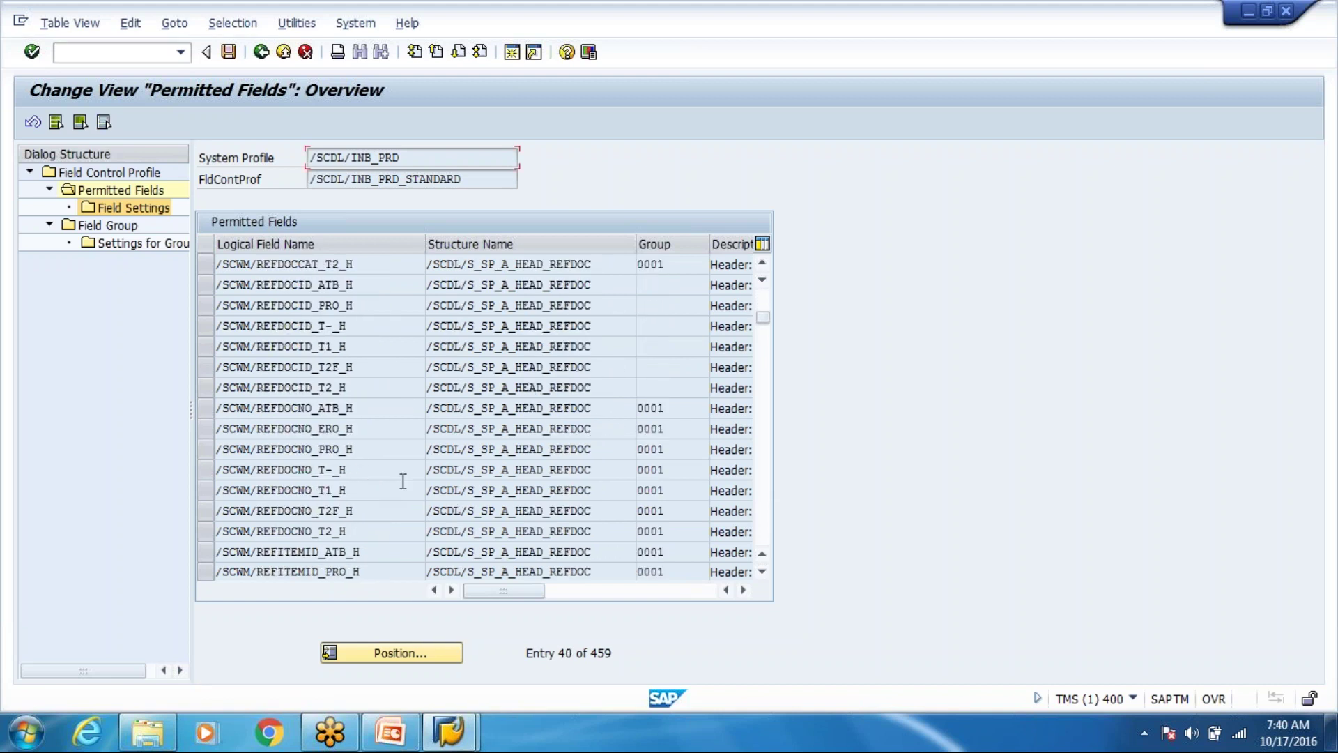
pyautogui.moveTo(763, 320); pyautogui.dragTo(743, 514)
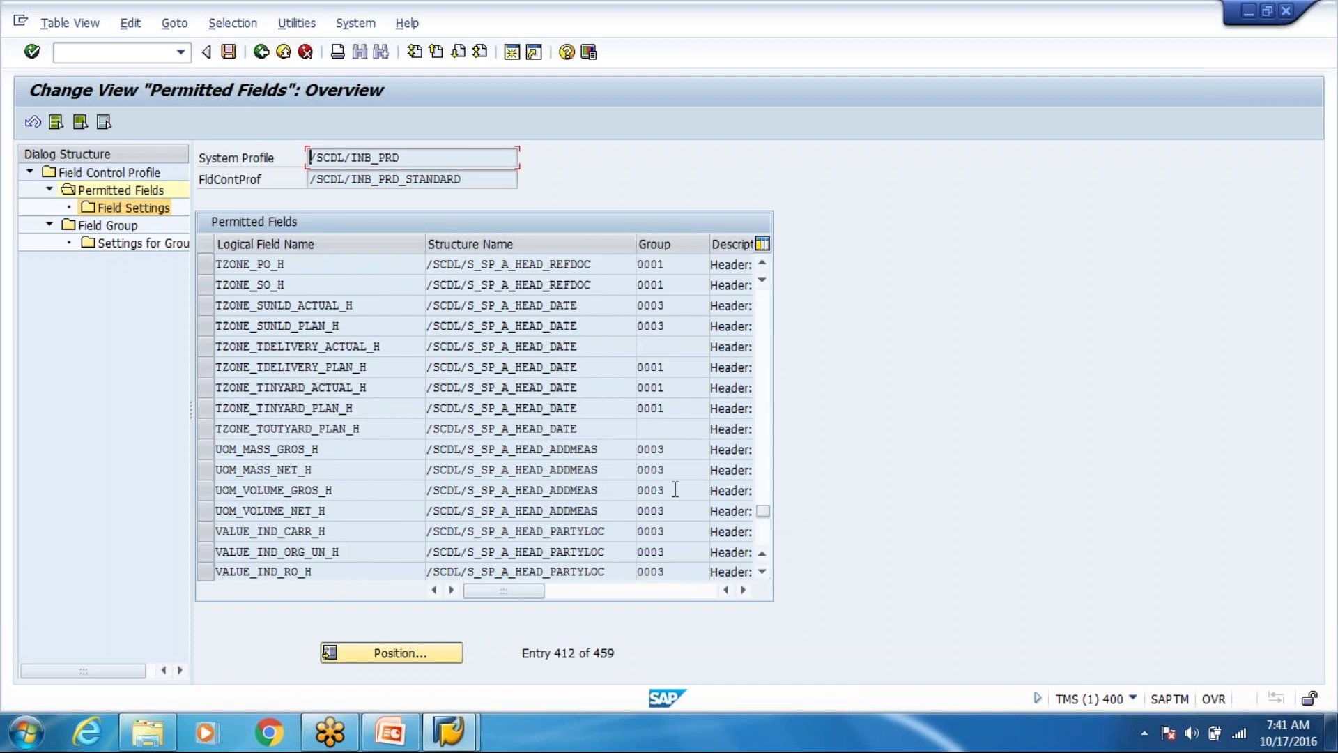
pyautogui.scroll(-4, 767, 503)
pyautogui.scroll(8, 767, 504)
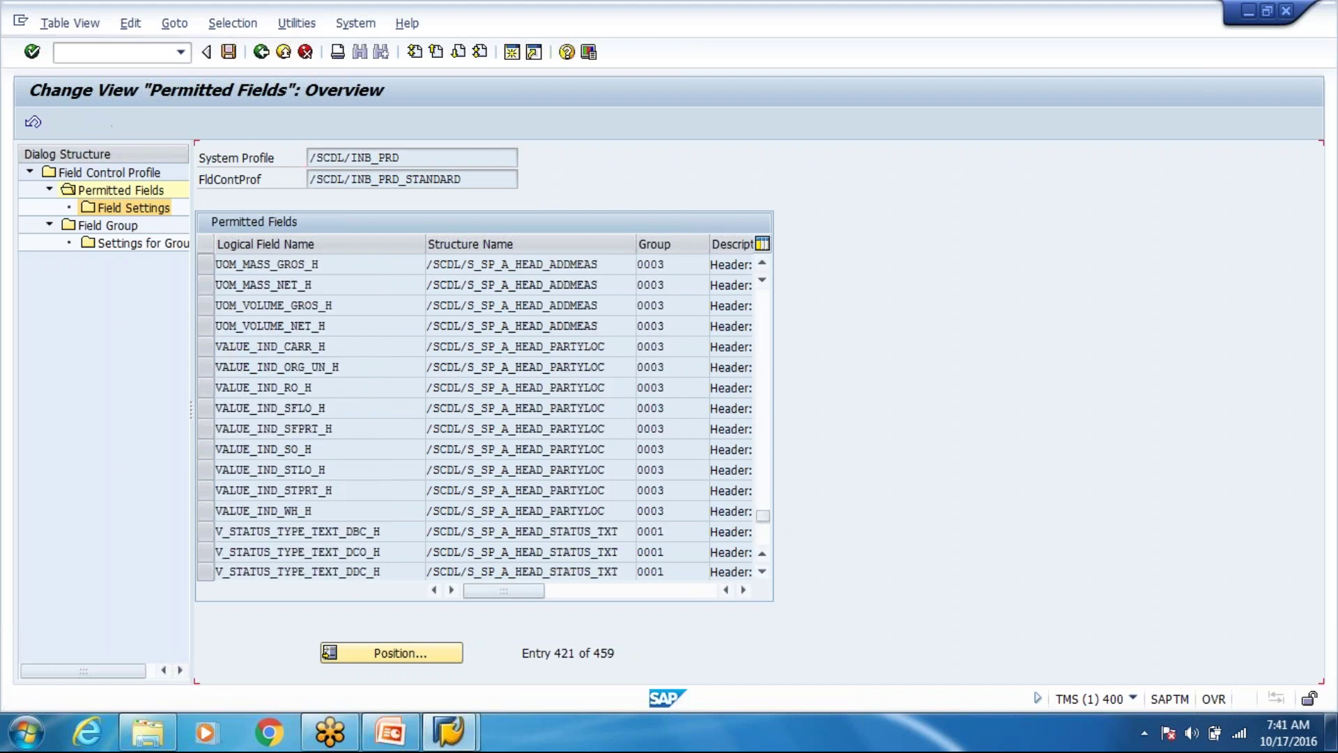
pyautogui.moveTo(767, 503); pyautogui.dragTo(763, 298)
pyautogui.scroll(5, 774, 370)
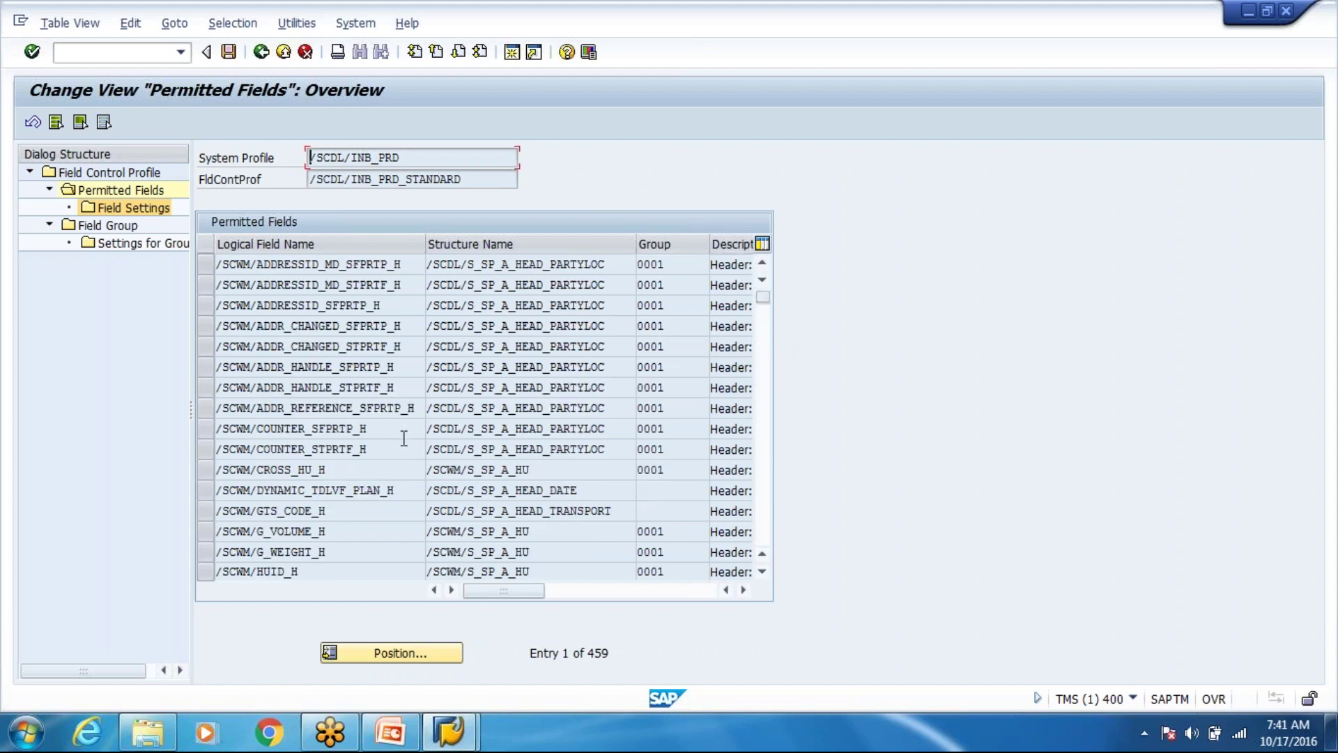
pyautogui.scroll(-2, 439, 342)
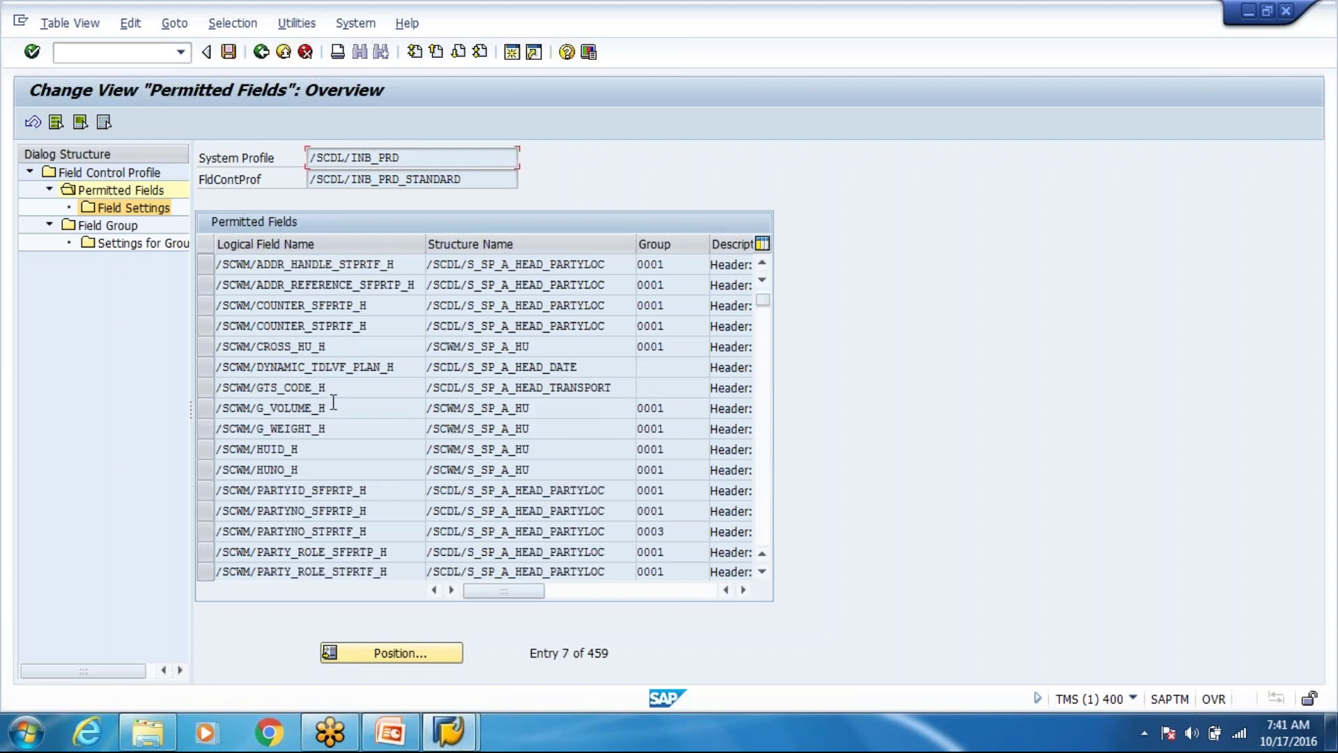
pyautogui.click(212, 442)
pyautogui.click(214, 491)
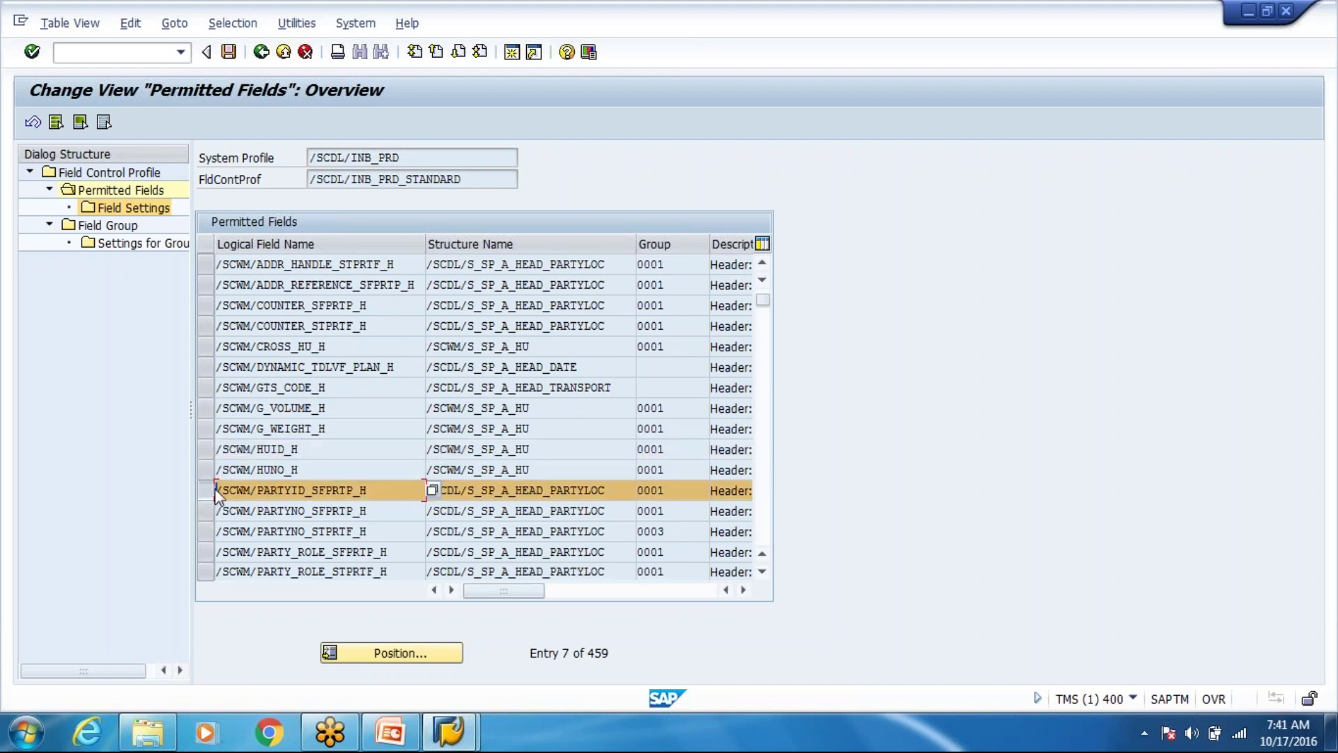
pyautogui.scroll(-2, 488, 419)
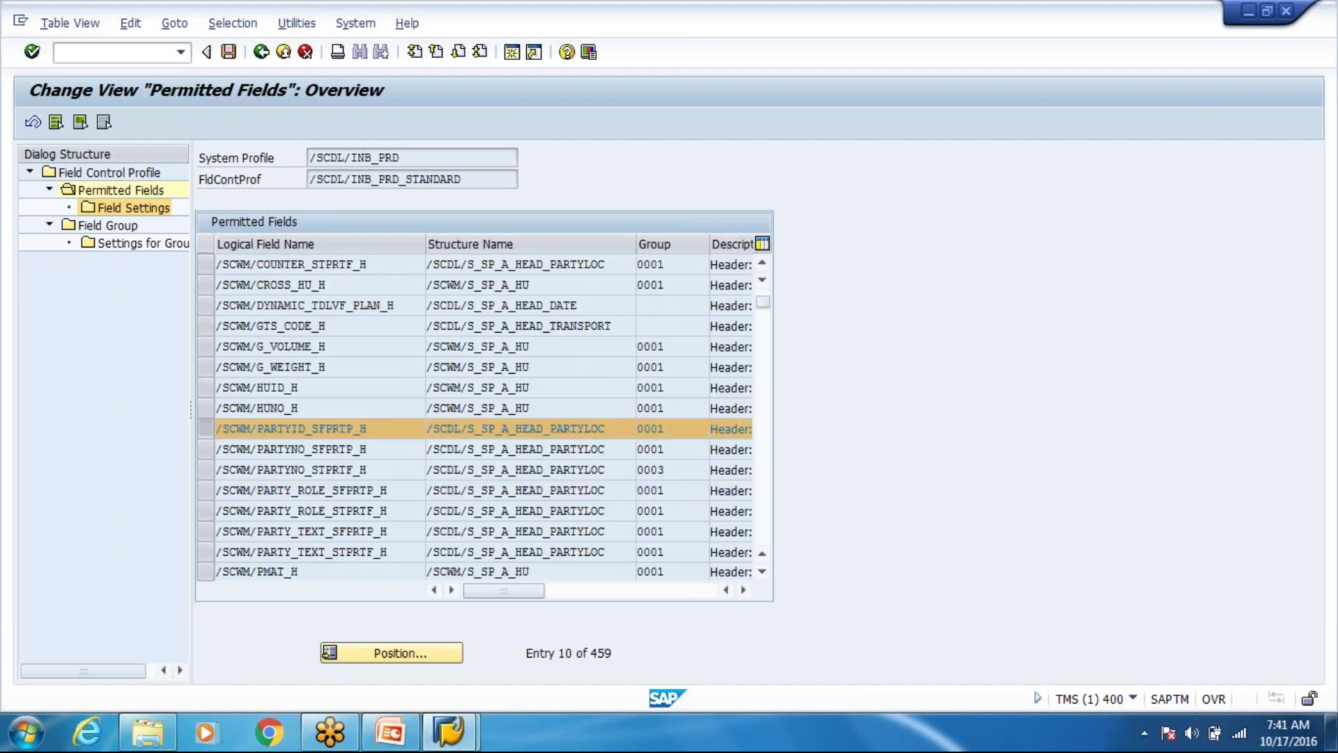
pyautogui.doubleClick(130, 208)
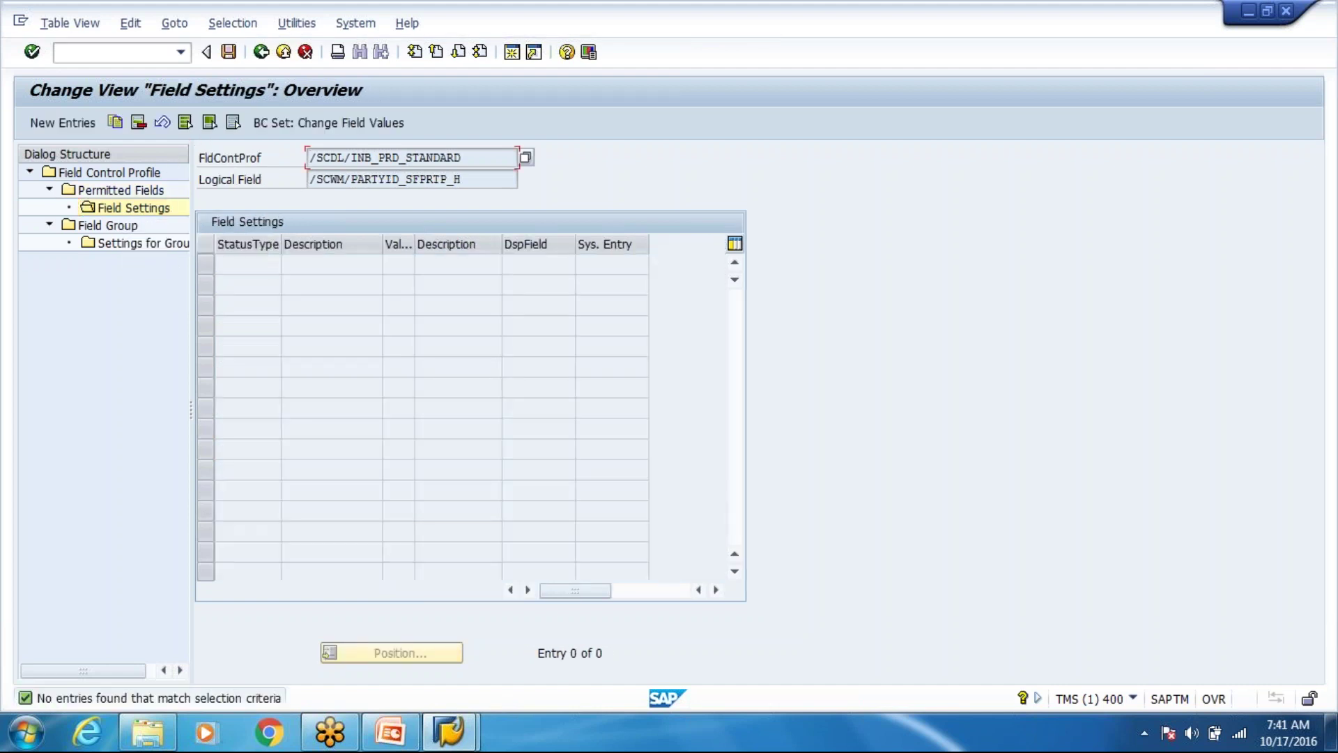
# Step: In a new field setting entry, review the StatusType and Value lists without choosing anything
pyautogui.click(91, 123)
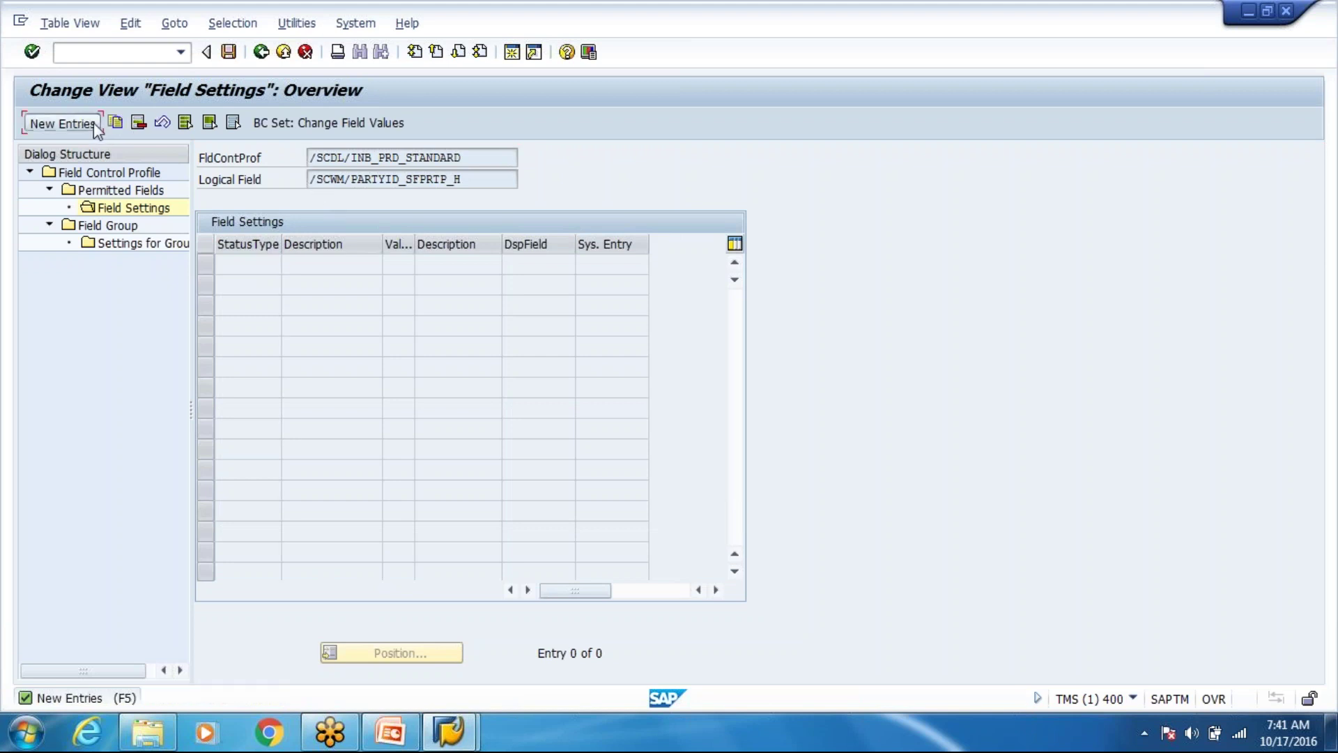
pyautogui.click(289, 264)
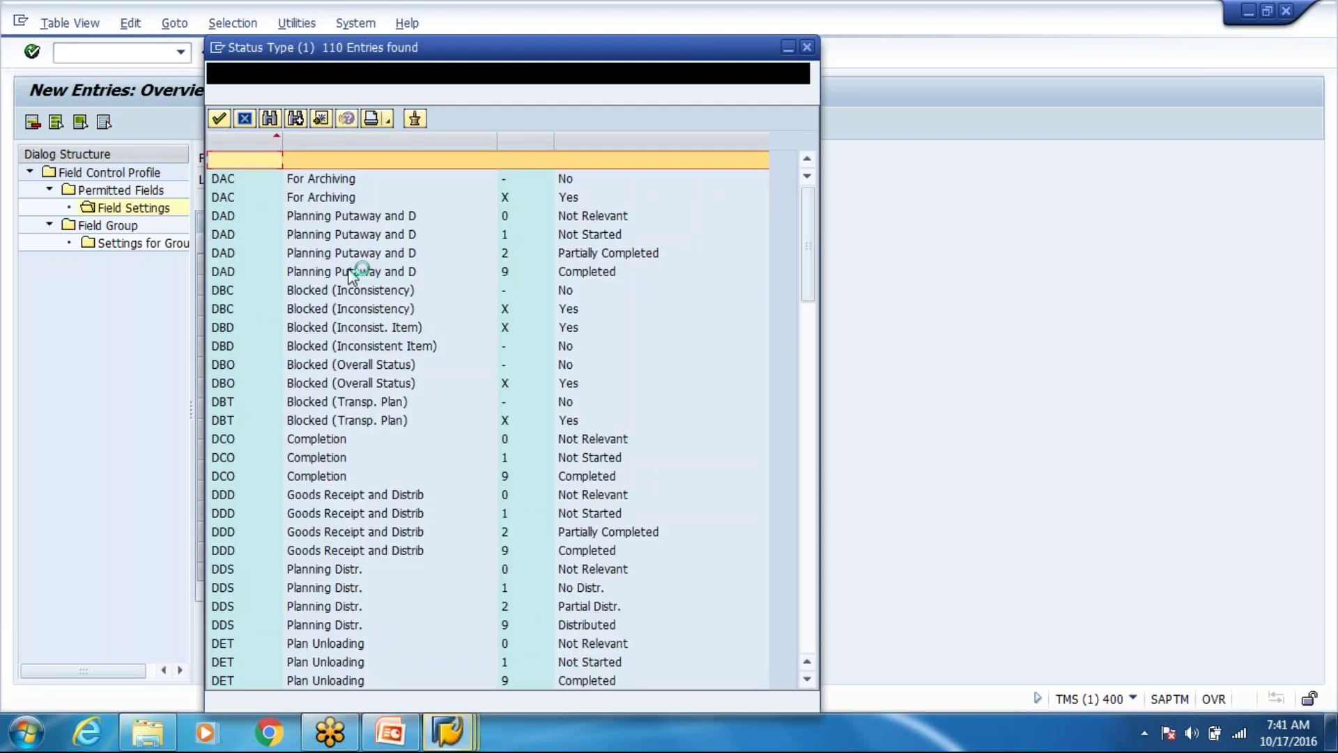
pyautogui.scroll(-1, 388, 333)
pyautogui.scroll(-20, 388, 333)
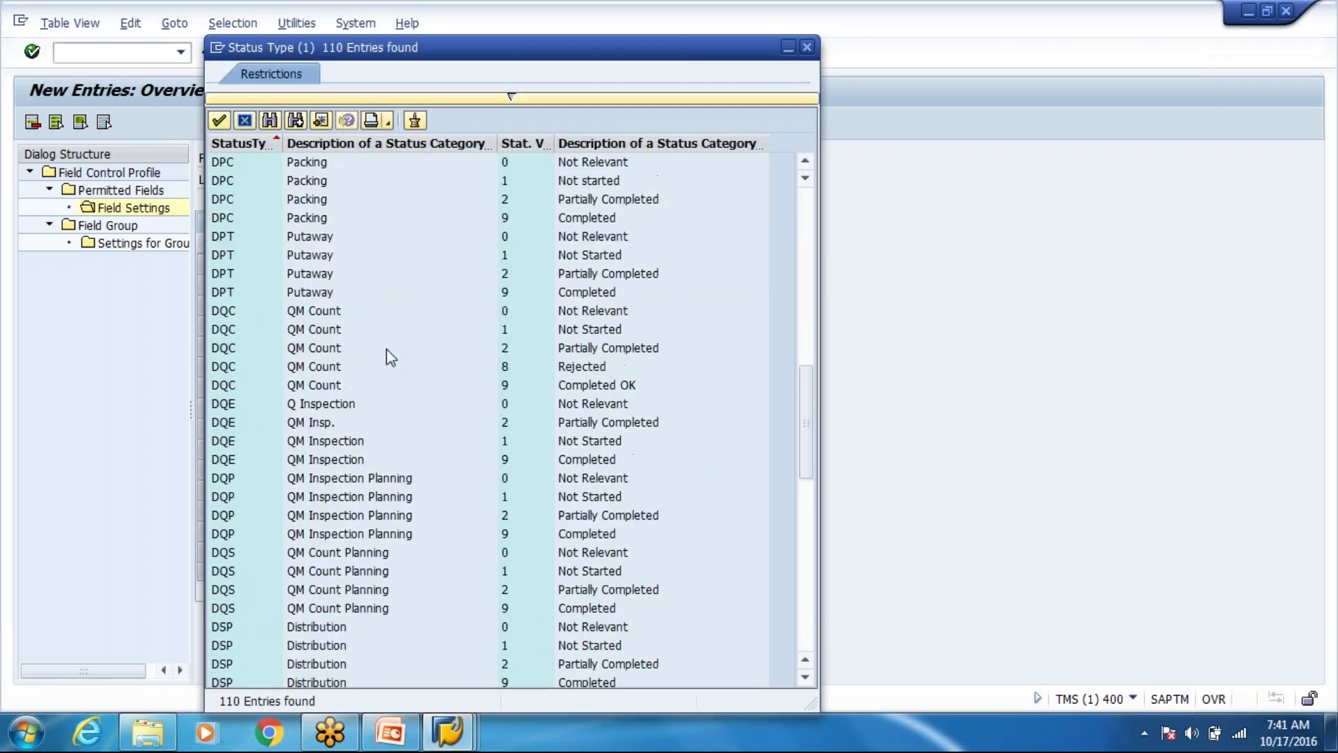
pyautogui.scroll(6, 383, 341)
pyautogui.scroll(15, 380, 349)
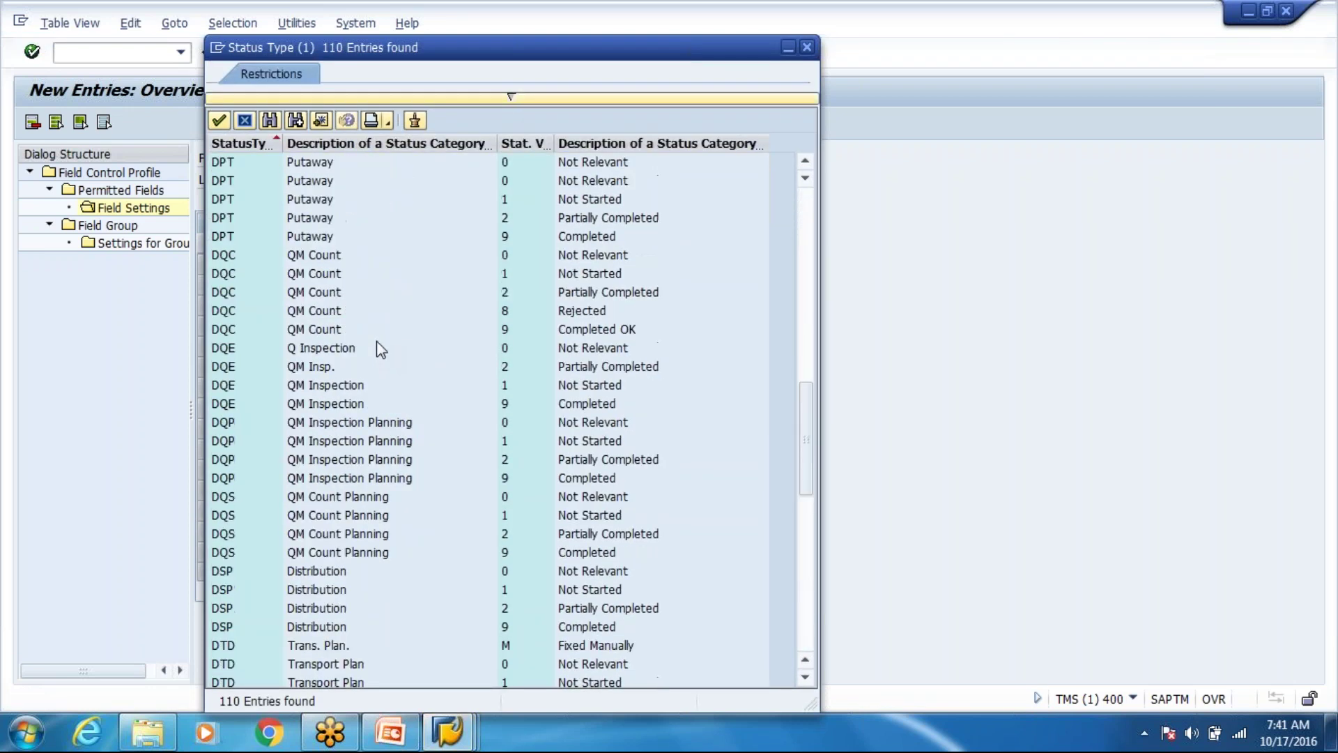
pyautogui.click(807, 48)
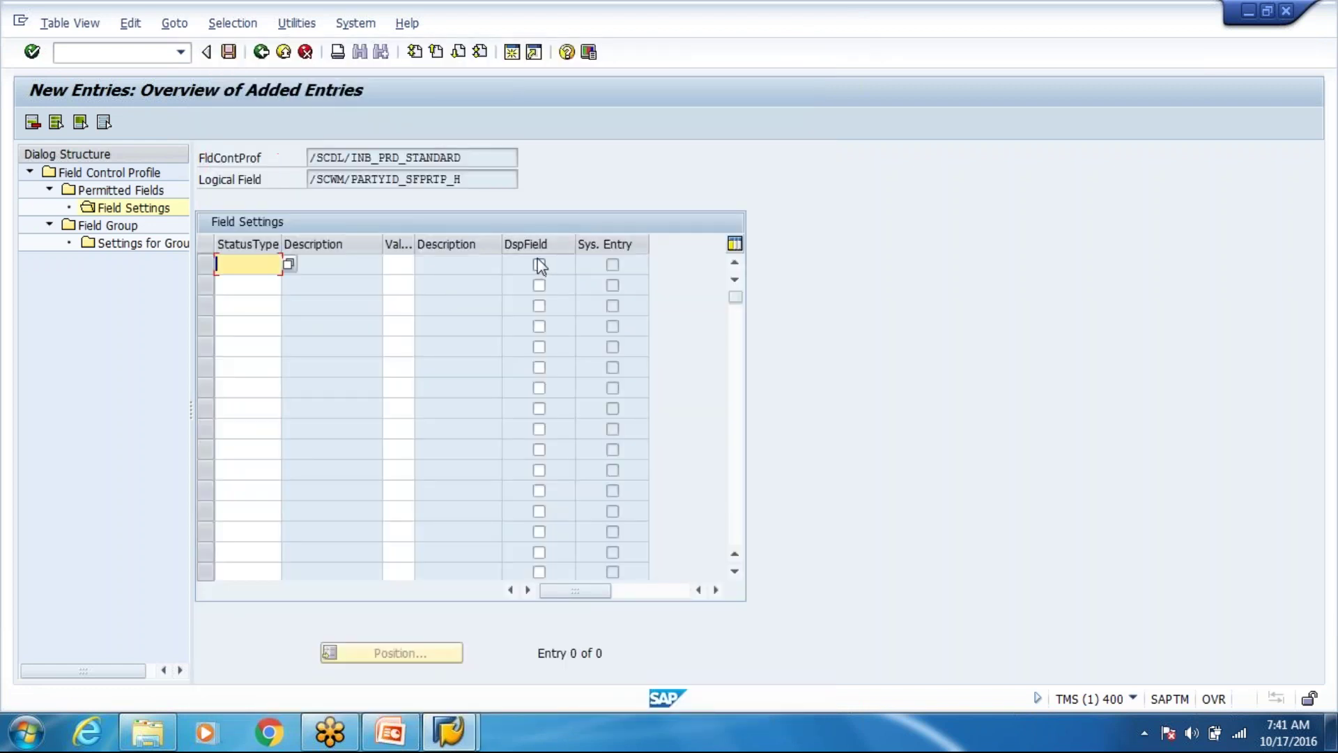
pyautogui.click(393, 267)
pyautogui.click(422, 264)
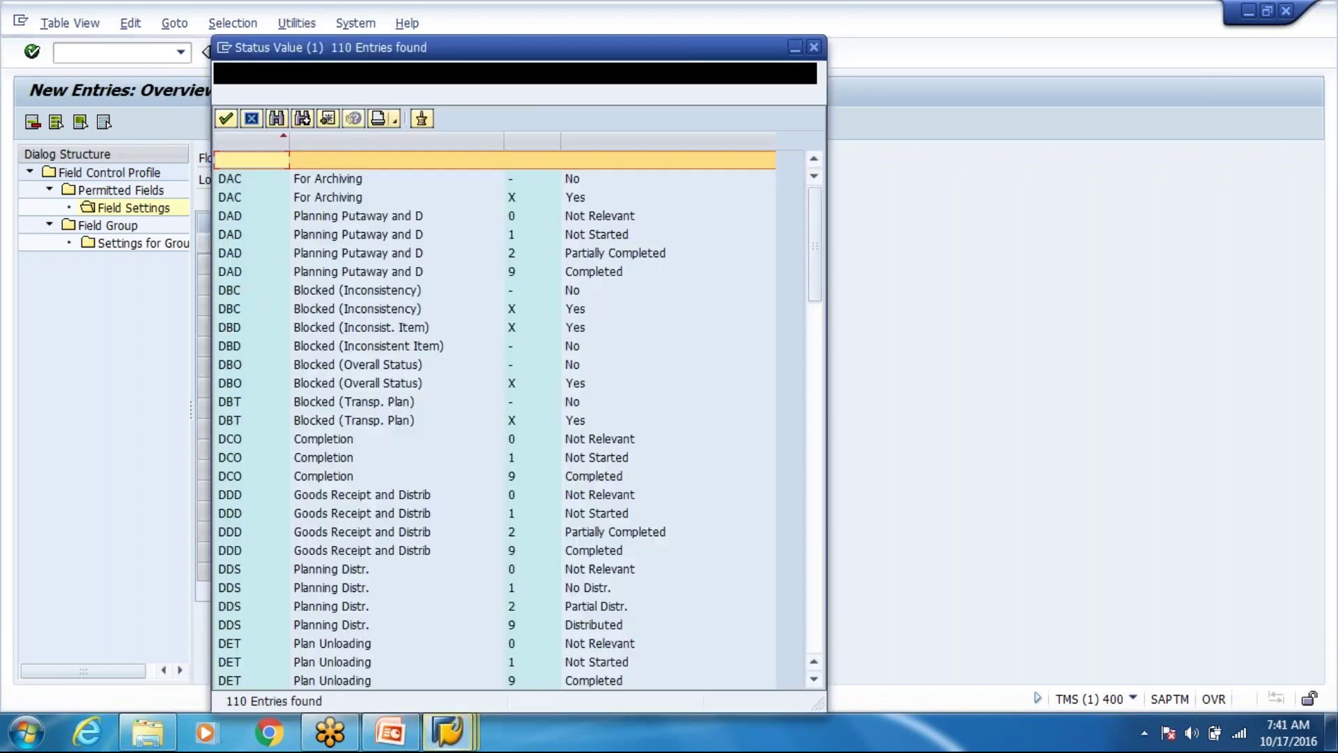
pyautogui.scroll(-15, 223, 227)
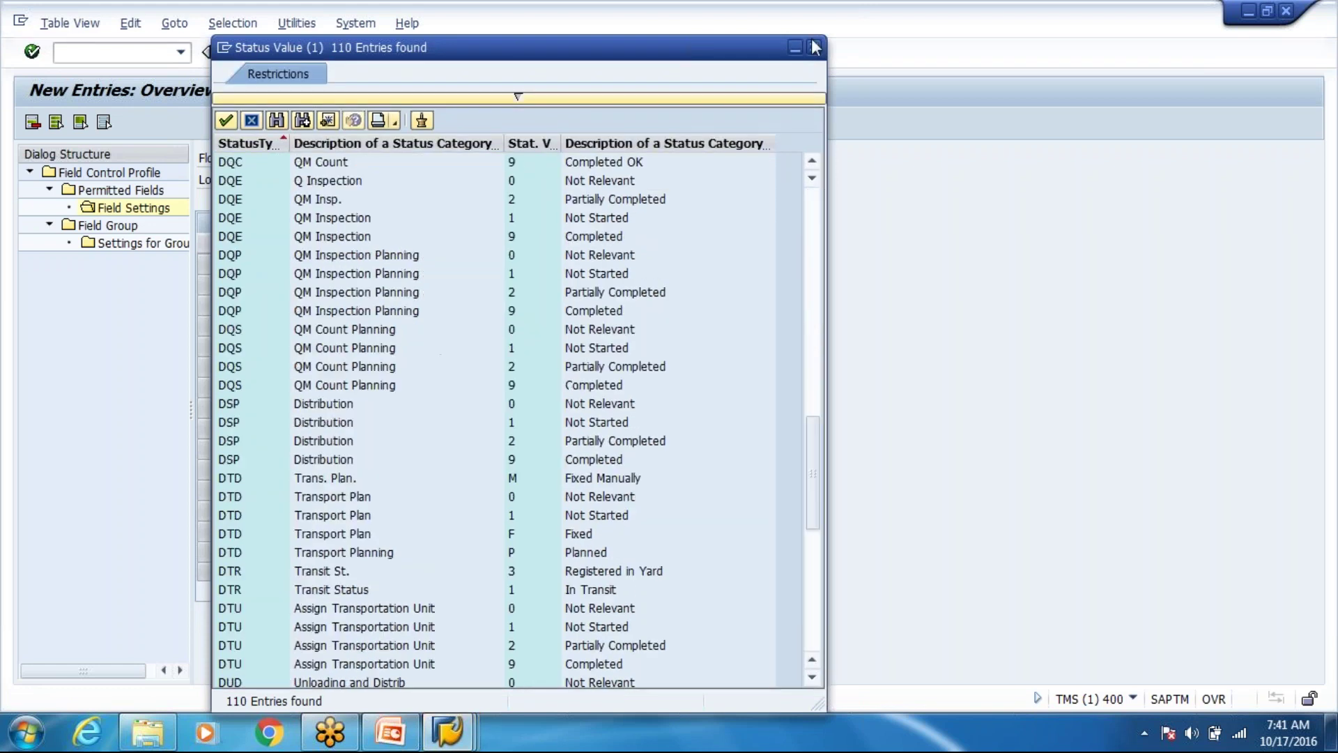
pyautogui.press('Escape')
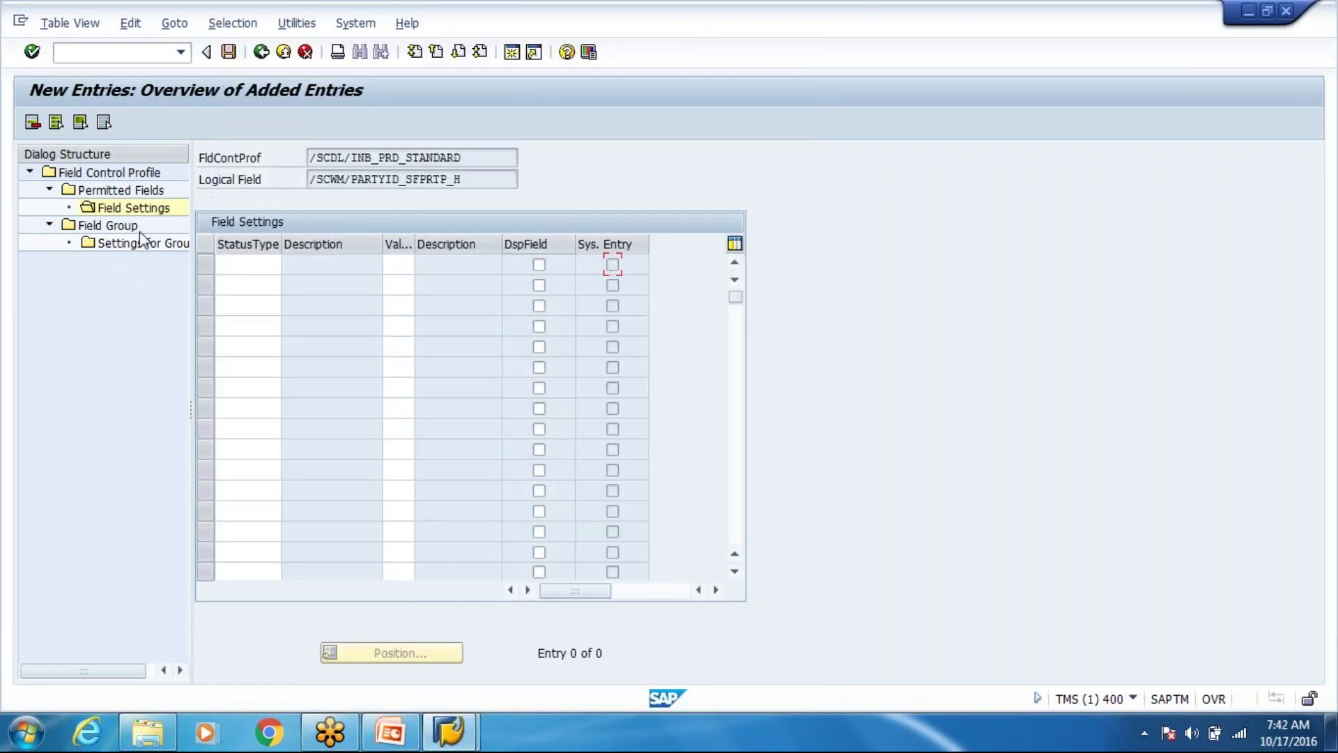
# Step: Open Field Group maintenance for /SCDL/INB_PRD_STANDARD without specifying a system profile
pyautogui.doubleClick(123, 226)
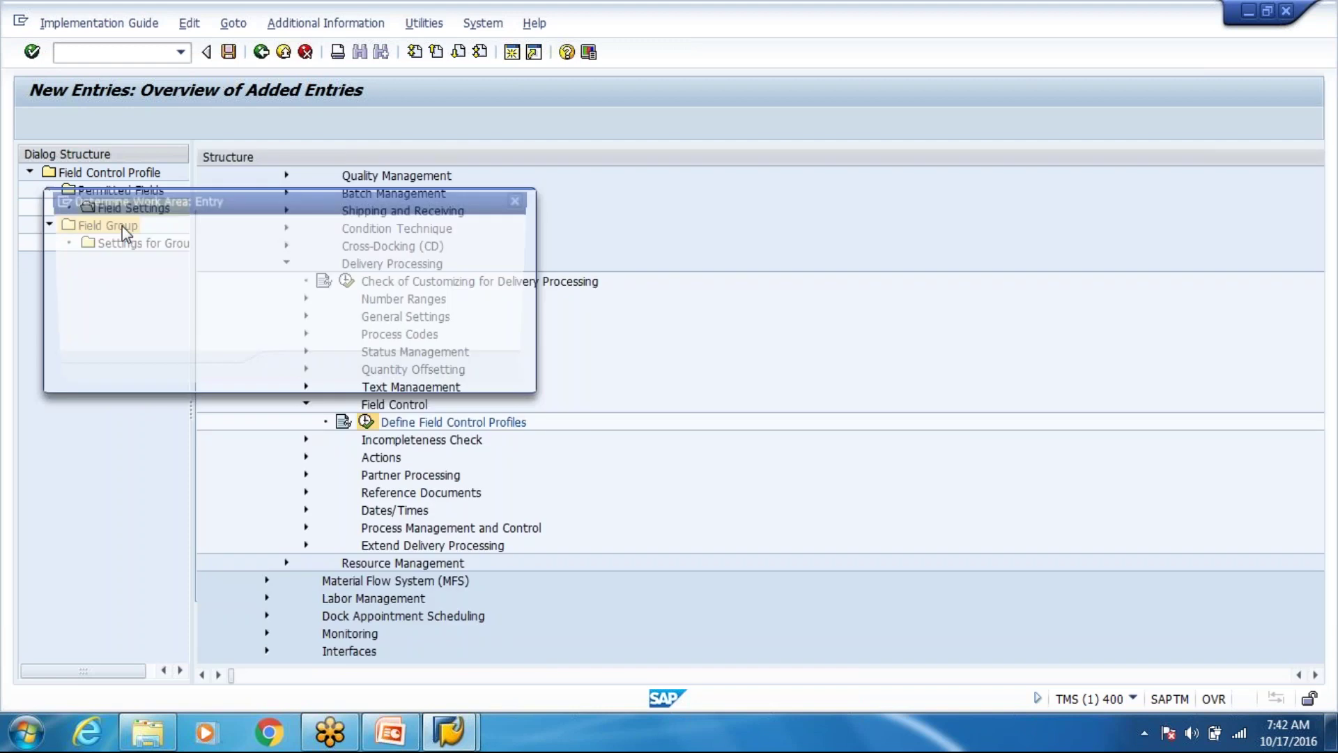
pyautogui.click(519, 375)
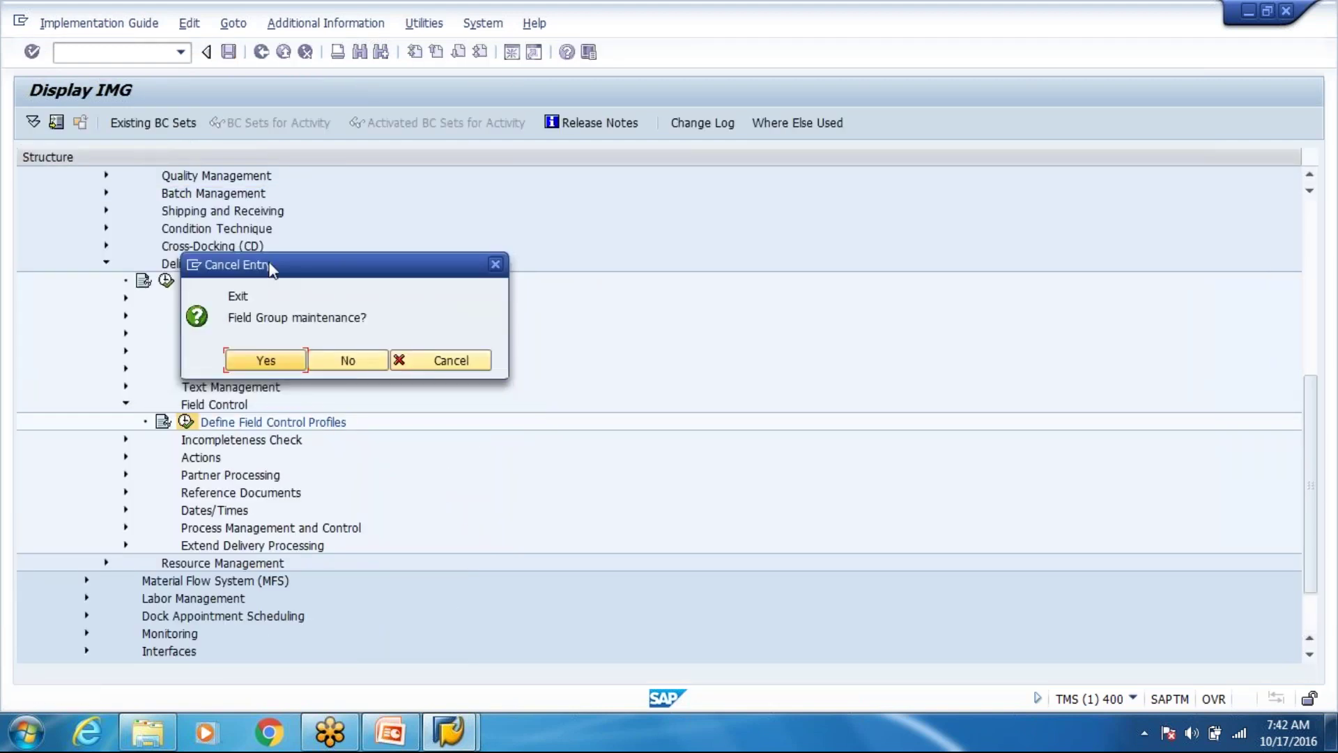
pyautogui.click(360, 360)
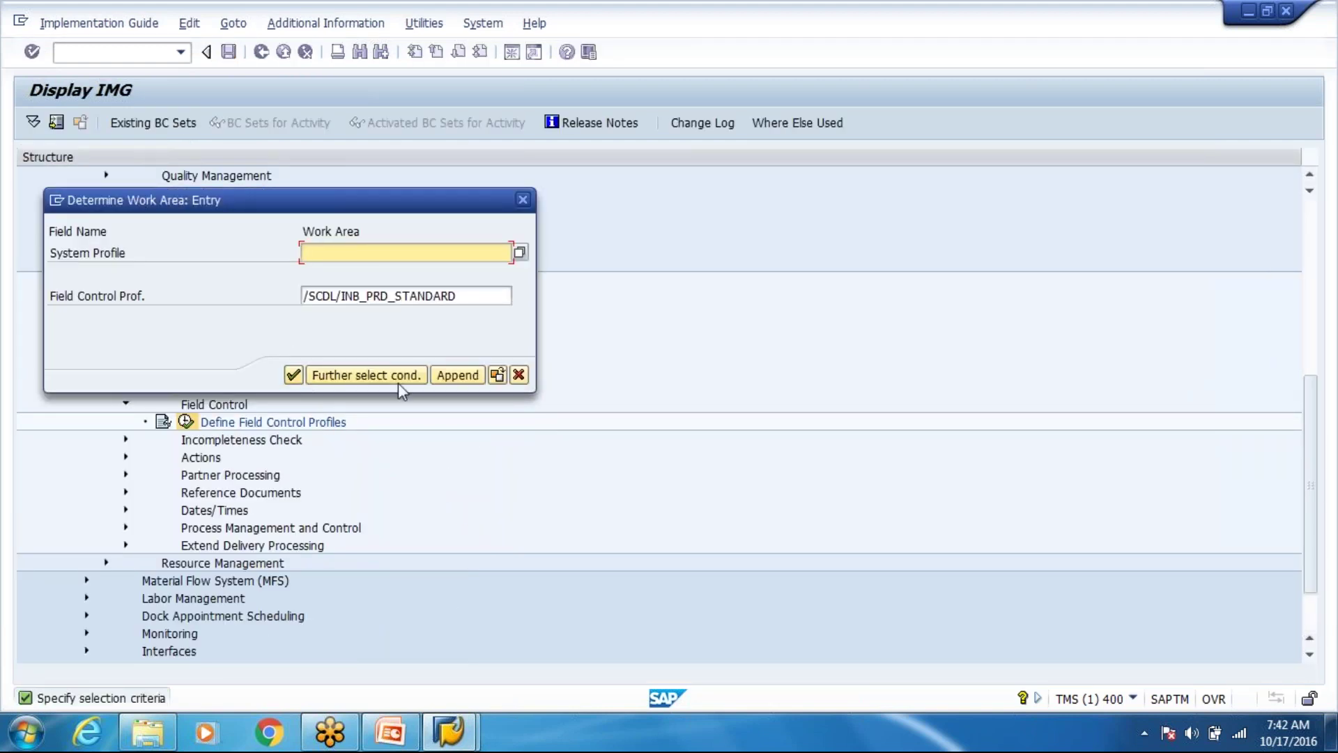
pyautogui.click(296, 374)
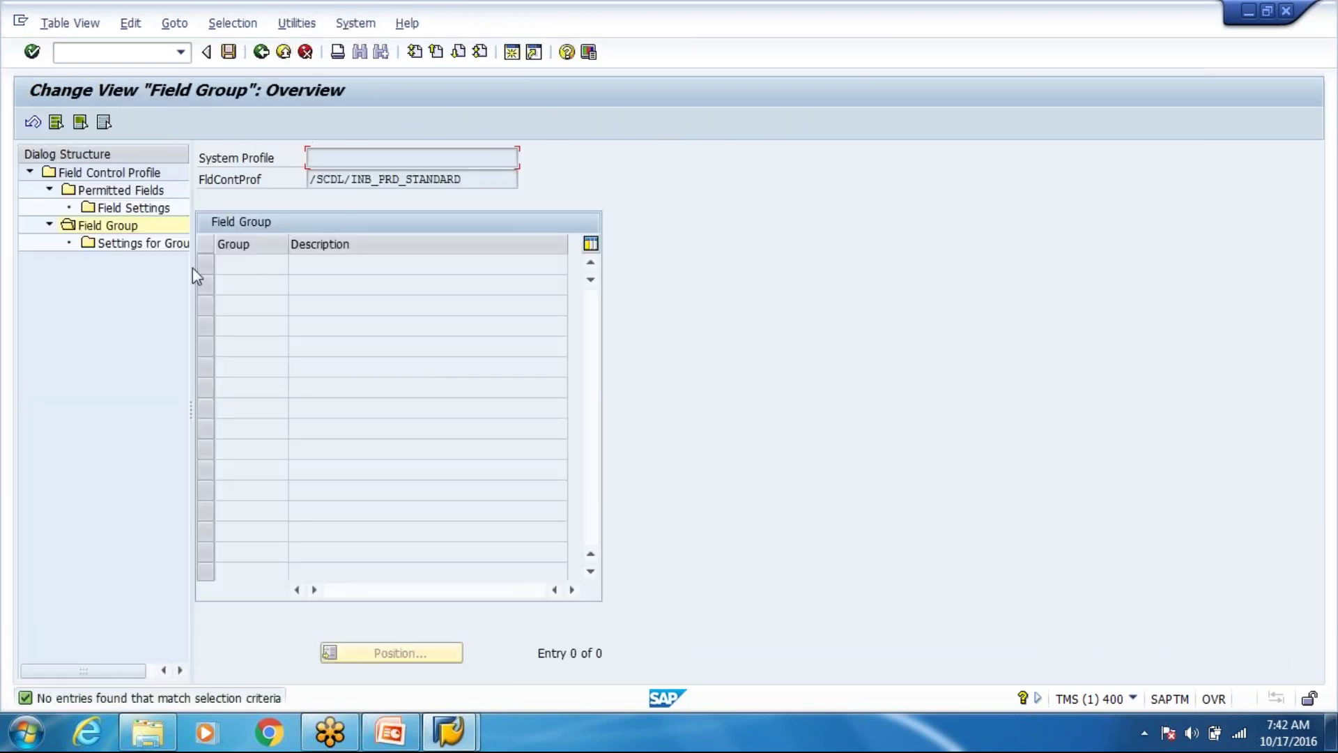
# Step: Open the field groups of profile /SCDL/INB_PRD_DLV_STANDARD
pyautogui.click(262, 53)
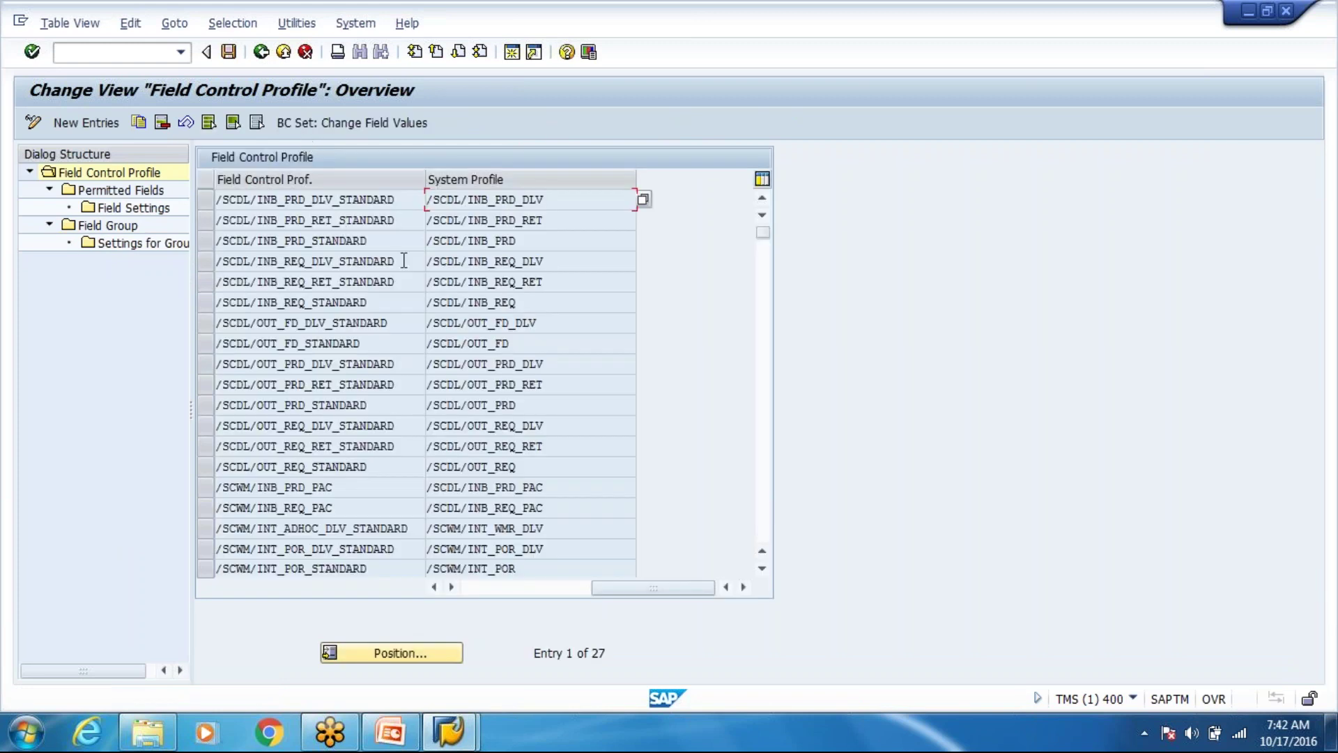
pyautogui.click(205, 219)
pyautogui.click(205, 219)
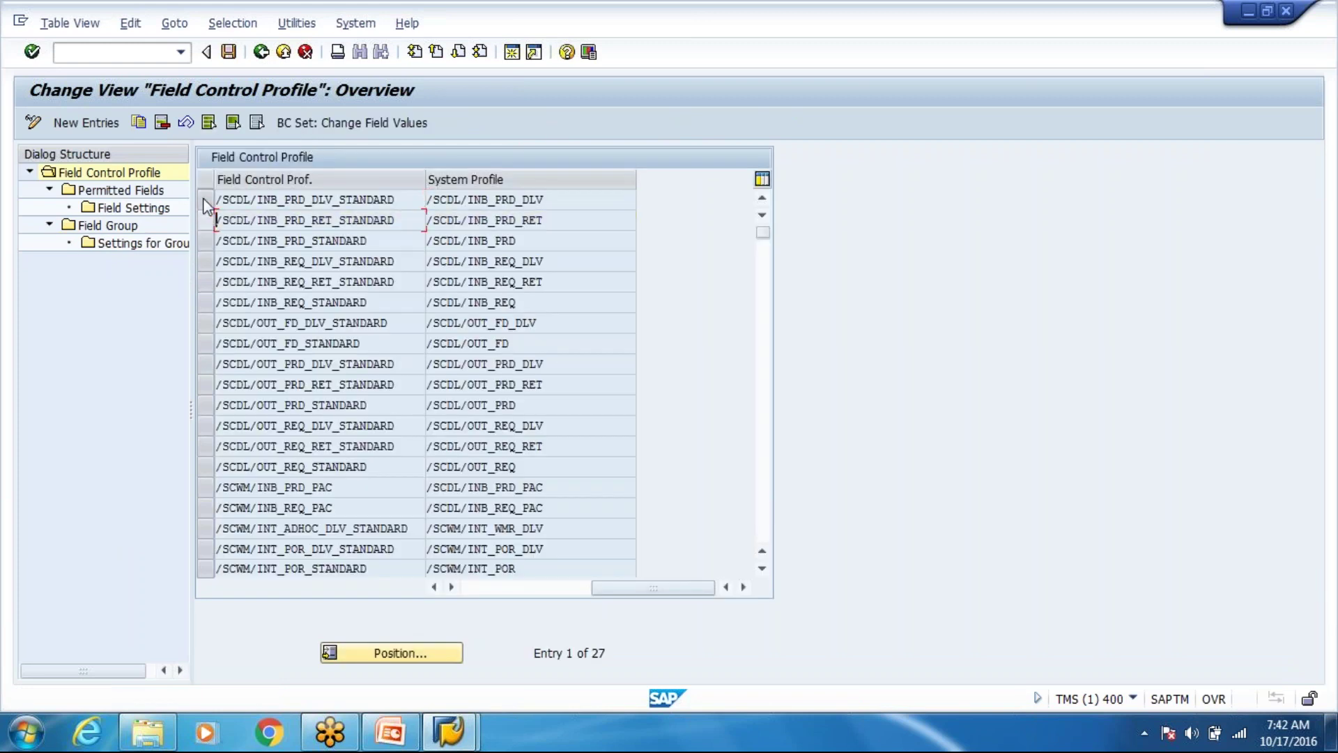
pyautogui.click(205, 200)
pyautogui.doubleClick(126, 191)
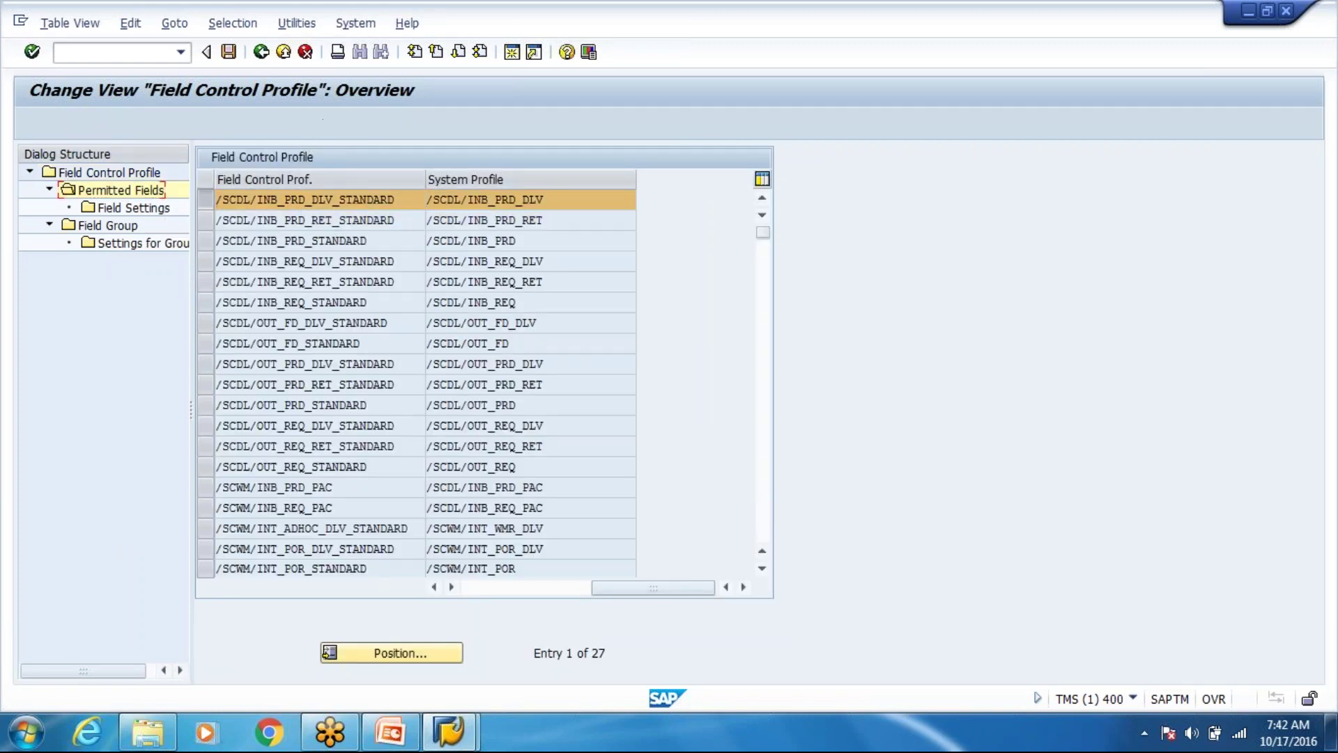
pyautogui.moveTo(674, 286); pyautogui.dragTo(621, 287)
pyautogui.doubleClick(120, 230)
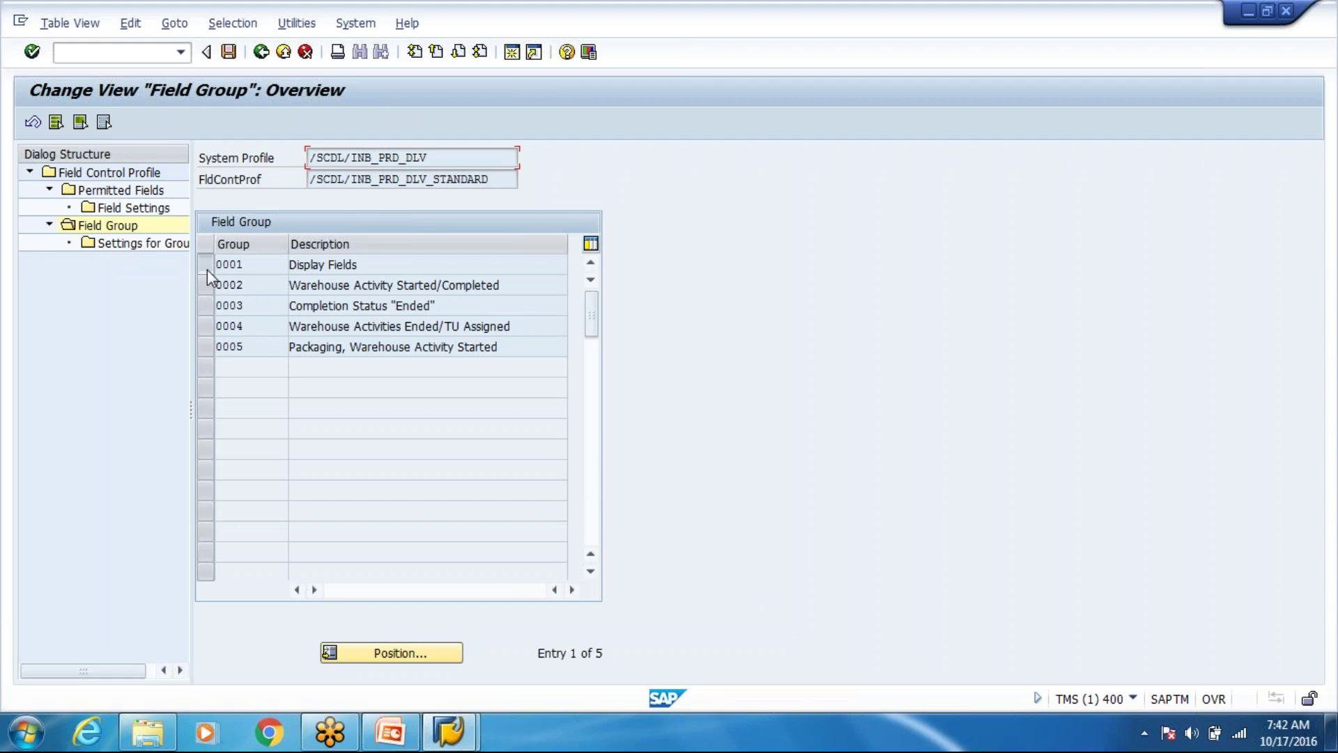
# Step: View the status settings for field group 0001 without adding entries
pyautogui.click(206, 269)
pyautogui.doubleClick(129, 247)
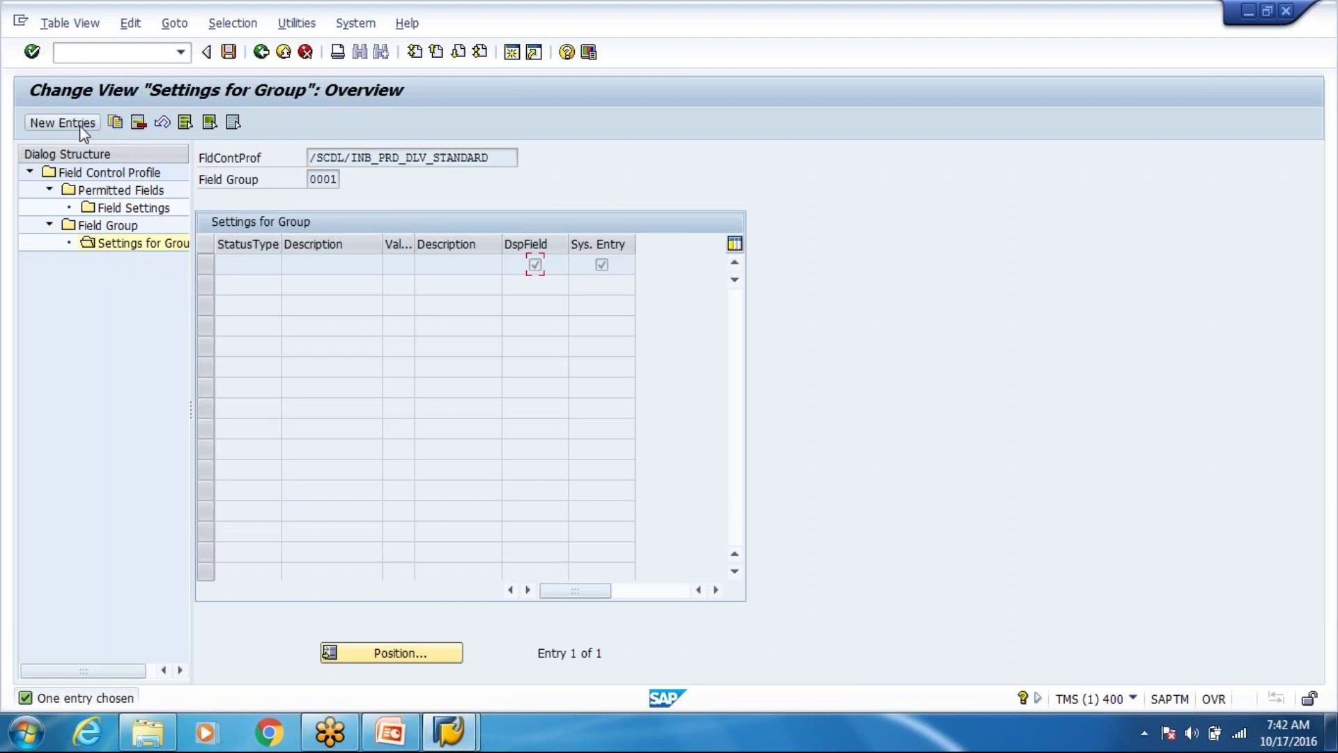
pyautogui.click(80, 125)
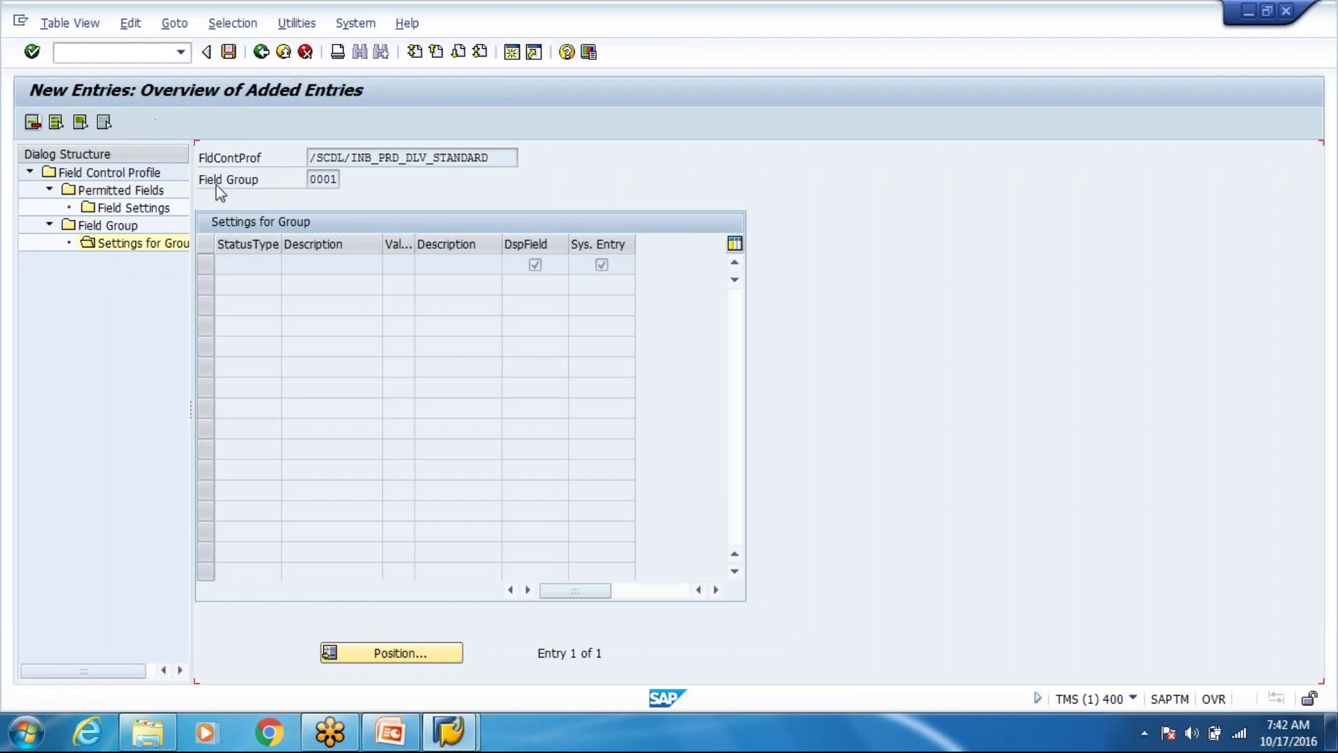
pyautogui.click(262, 59)
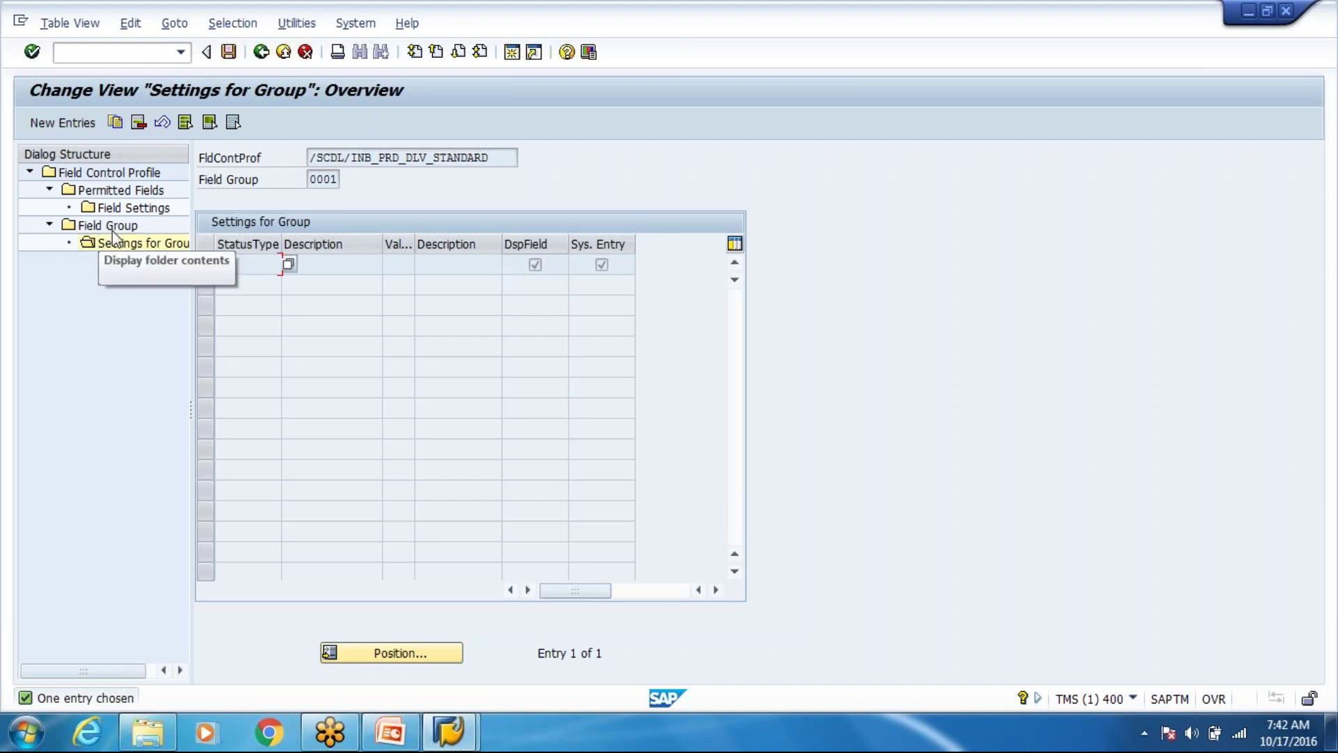
pyautogui.click(260, 54)
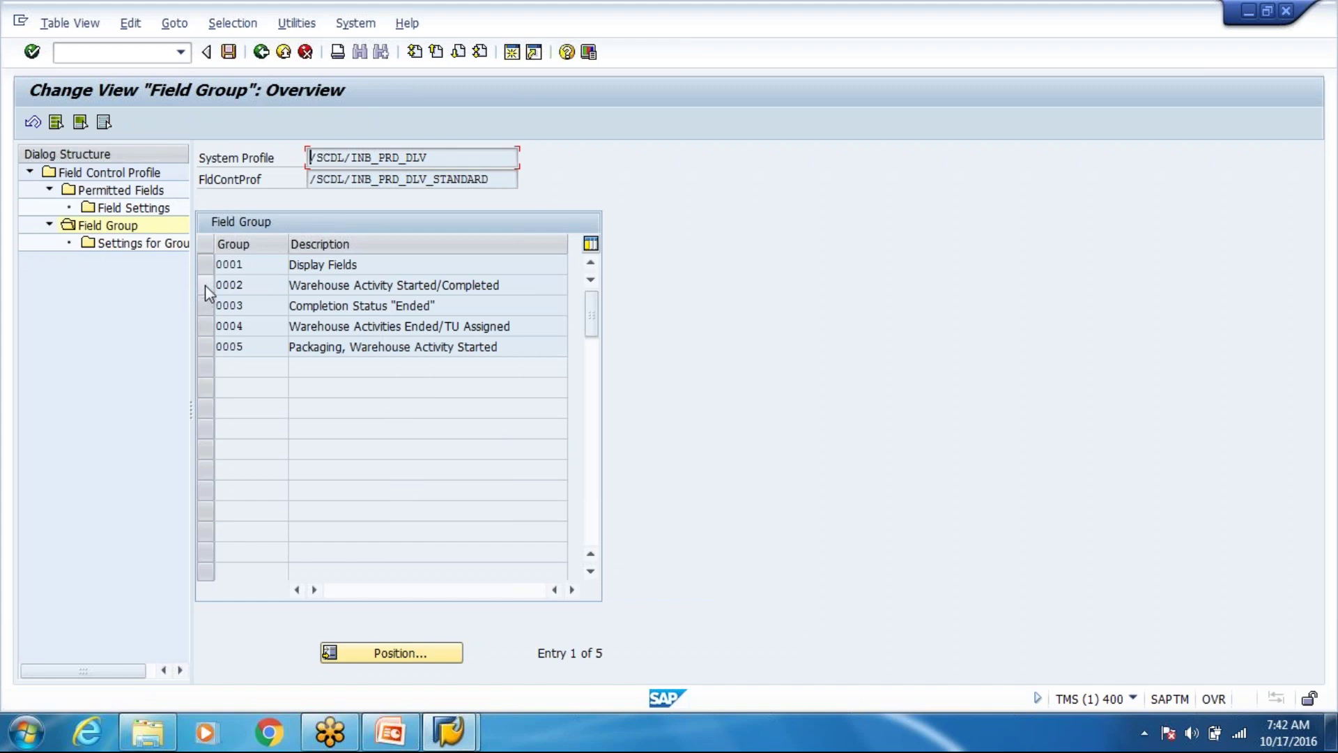
# Step: View field group 0003's settings, tied to Completion status 9, and return to the group list
pyautogui.click(208, 308)
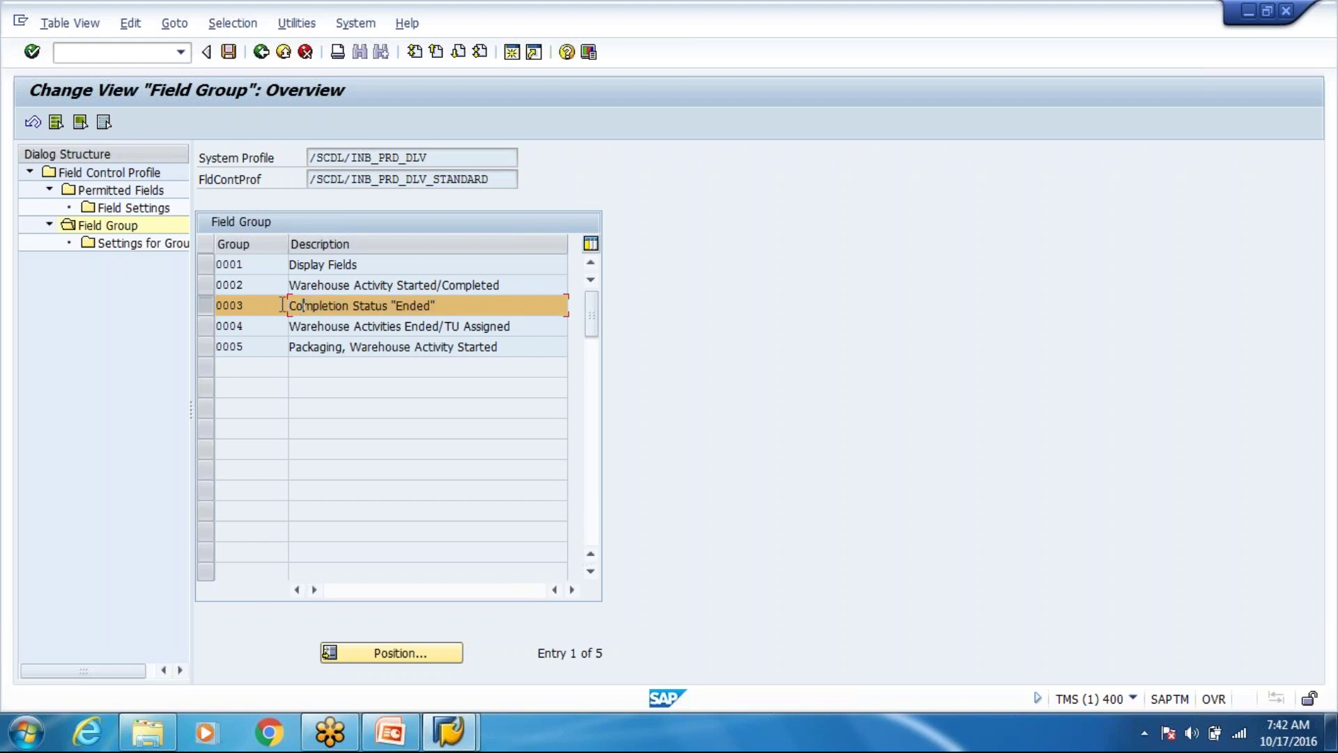
pyautogui.click(144, 250)
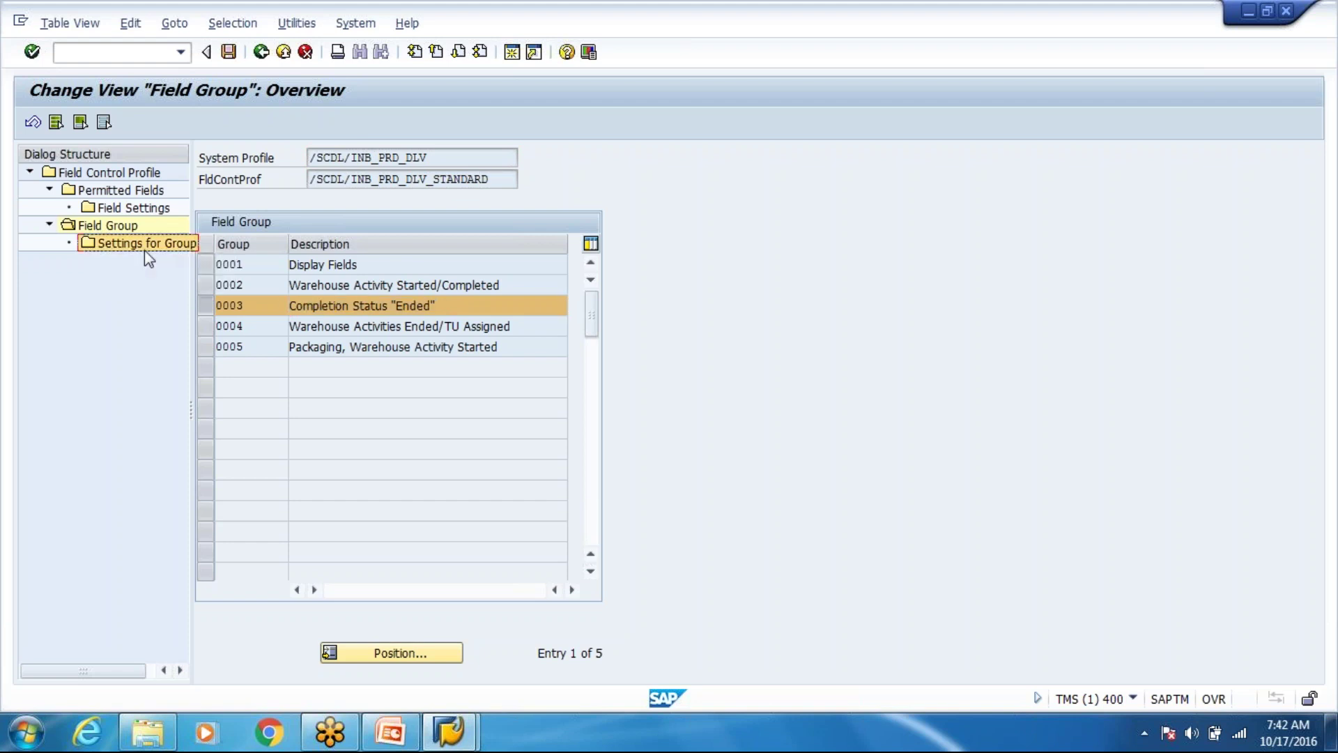
pyautogui.doubleClick(144, 250)
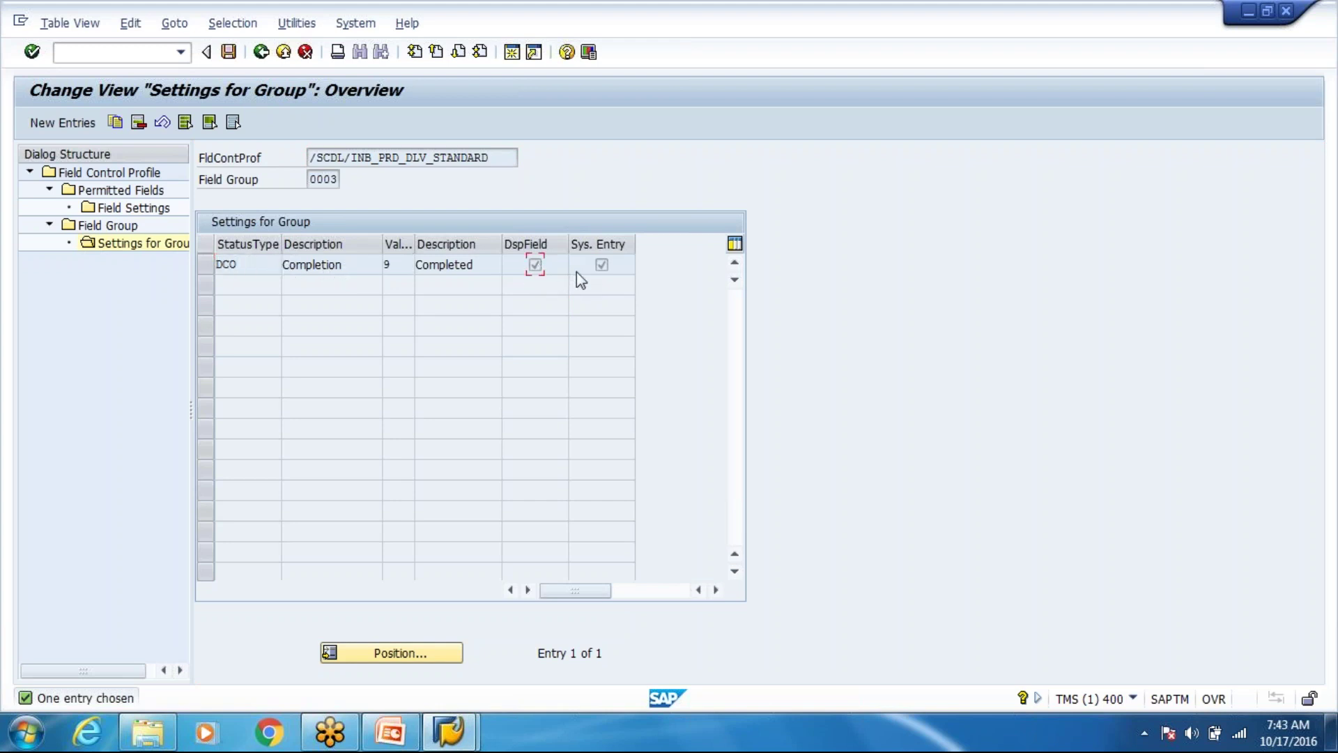
pyautogui.click(255, 60)
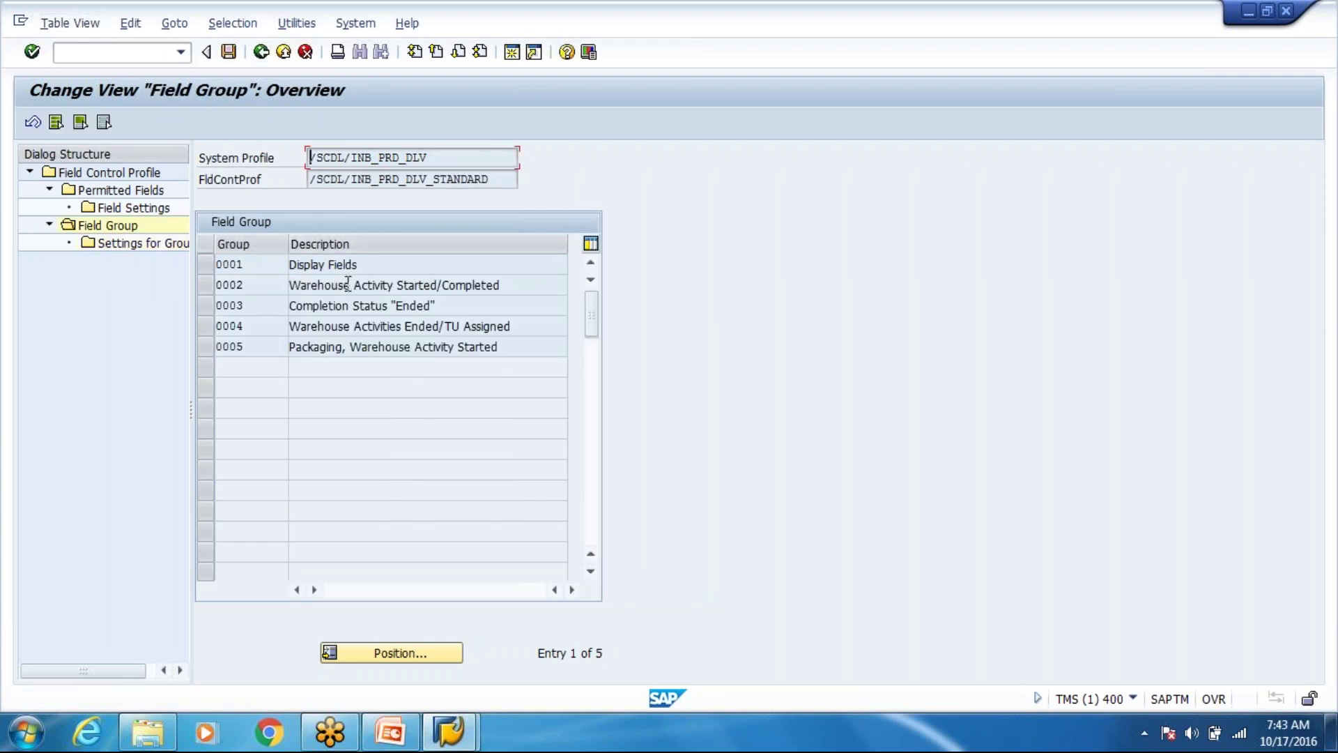
# Step: Reopen the permitted fields of /SCDL/INB_PRD_DLV_STANDARD and scroll through them
pyautogui.click(261, 52)
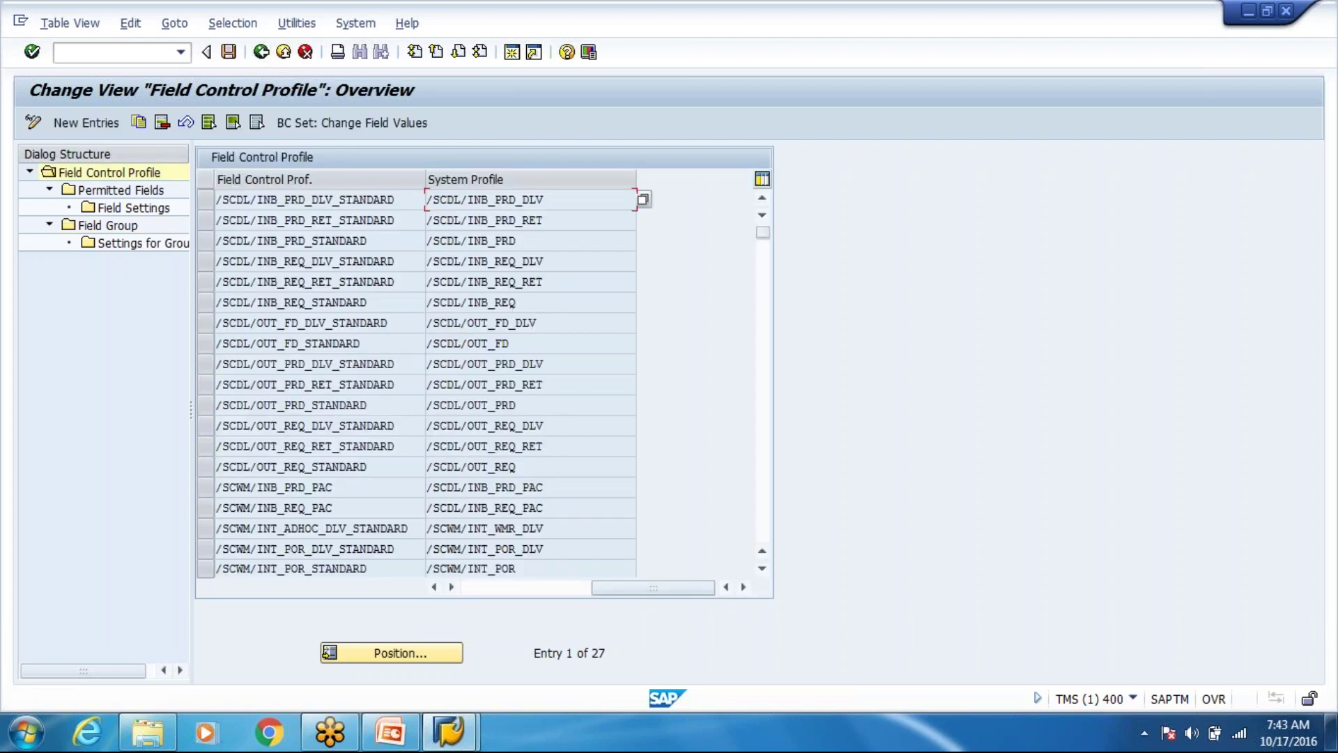
pyautogui.click(204, 200)
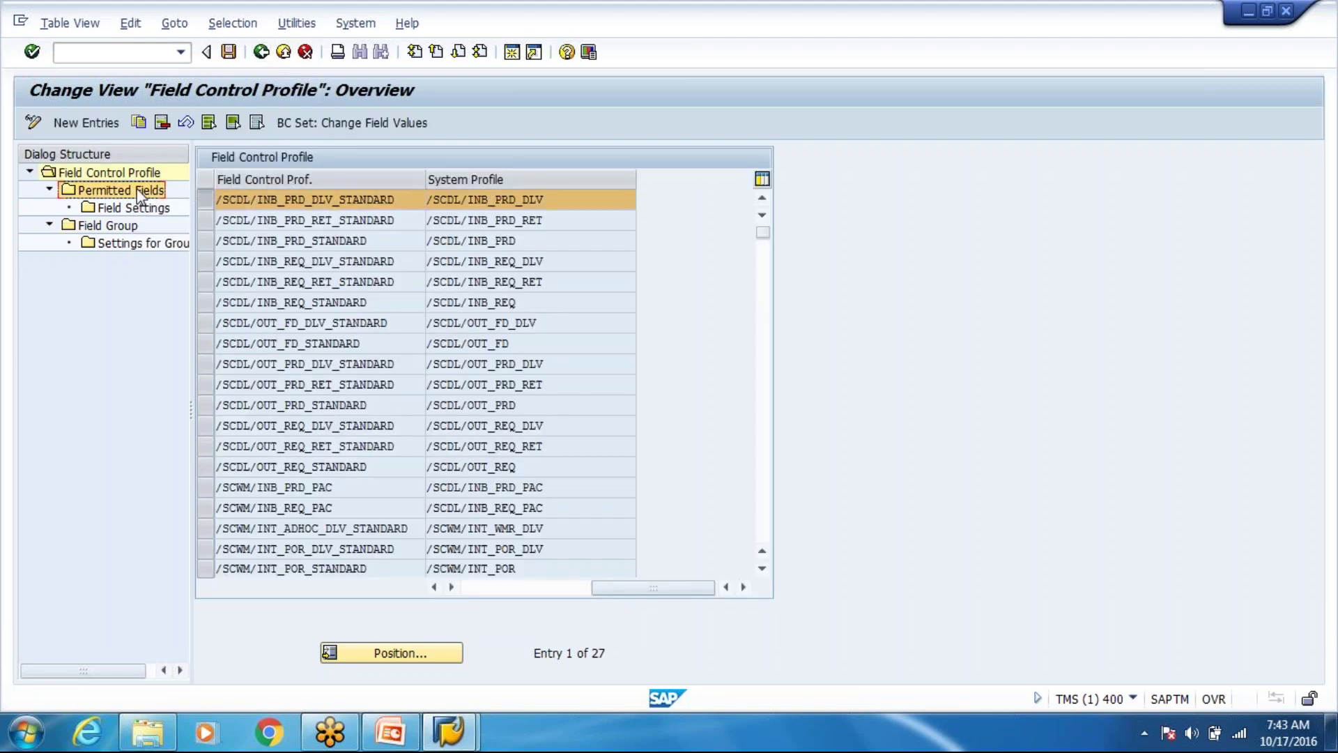
pyautogui.doubleClick(139, 196)
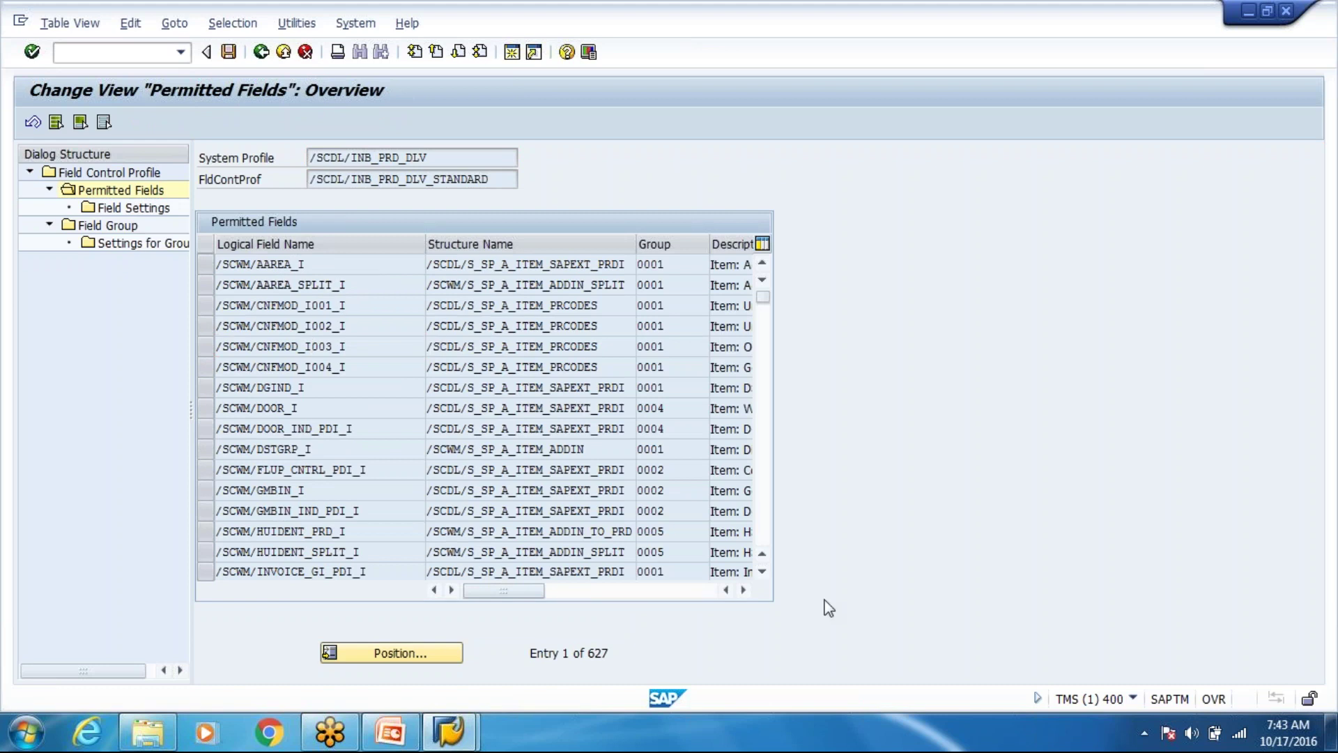
pyautogui.scroll(-1, 700, 466)
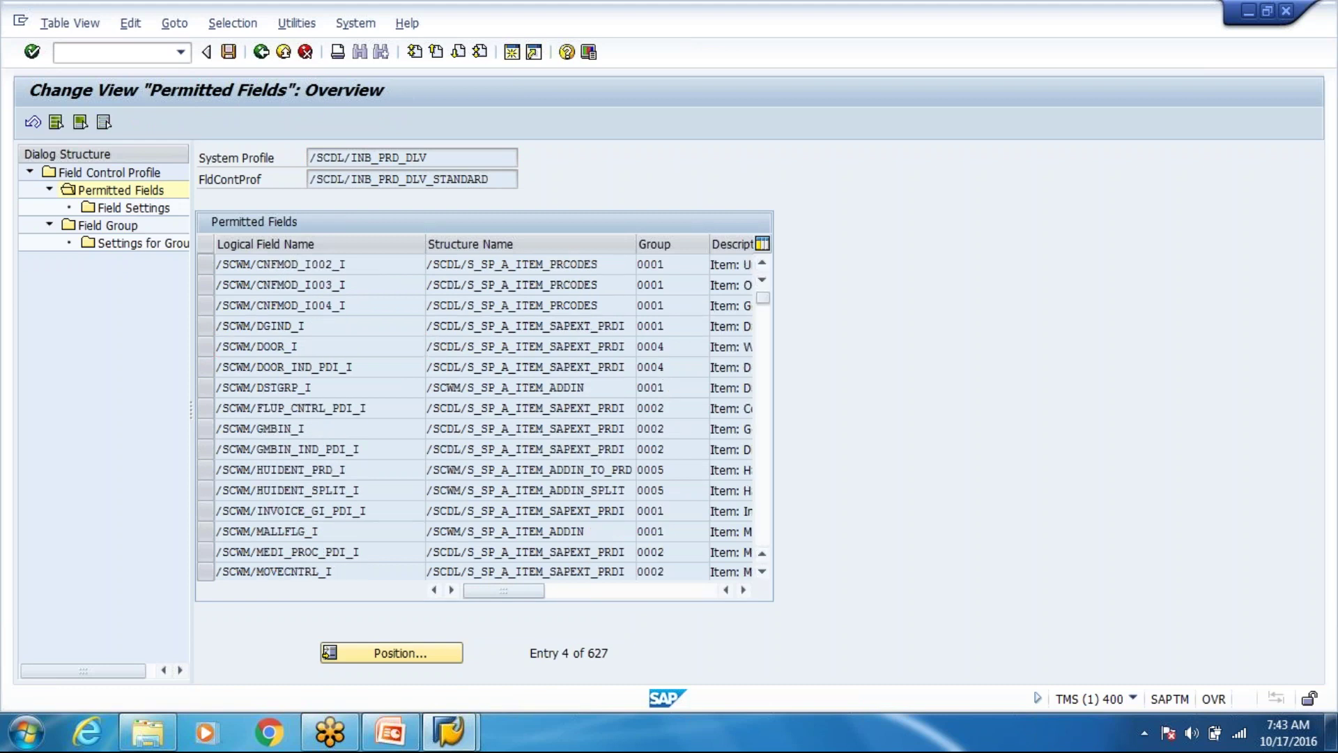
pyautogui.scroll(-1, 669, 428)
pyautogui.moveTo(533, 589); pyautogui.dragTo(700, 590)
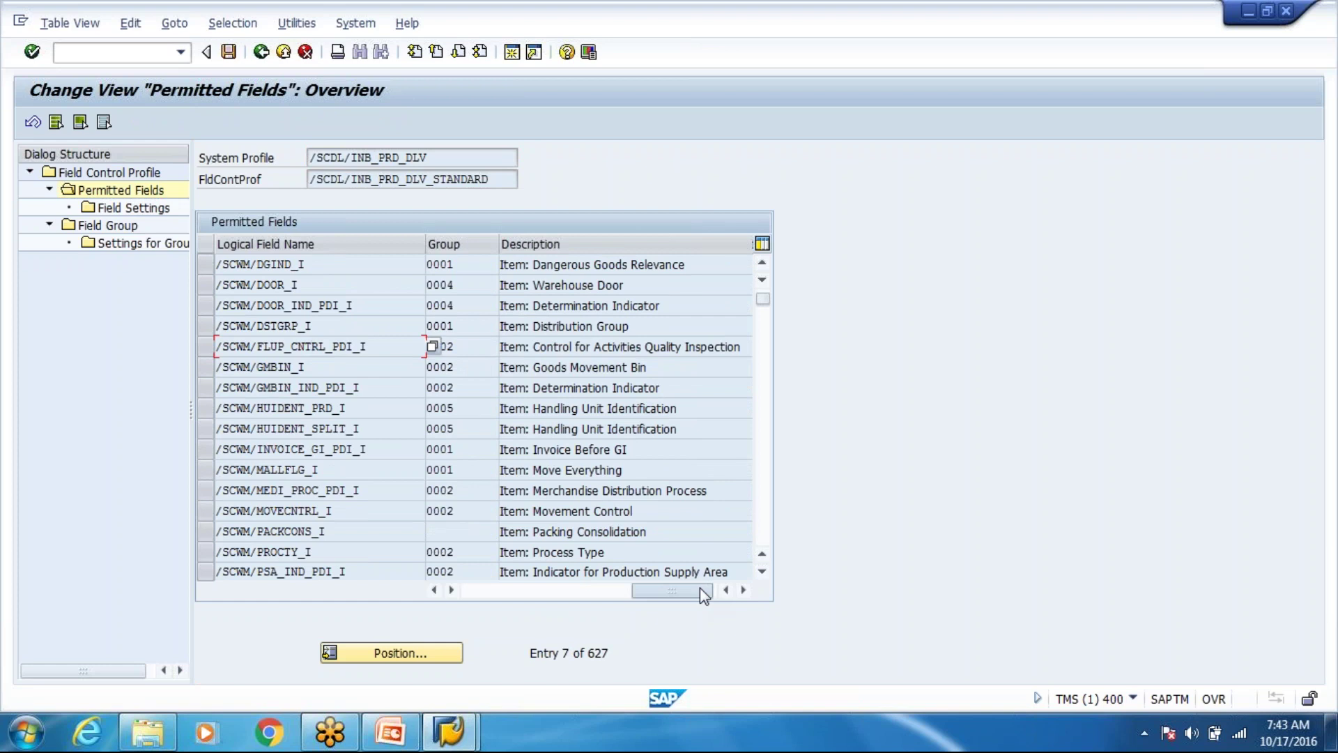
pyautogui.moveTo(700, 587); pyautogui.dragTo(474, 608)
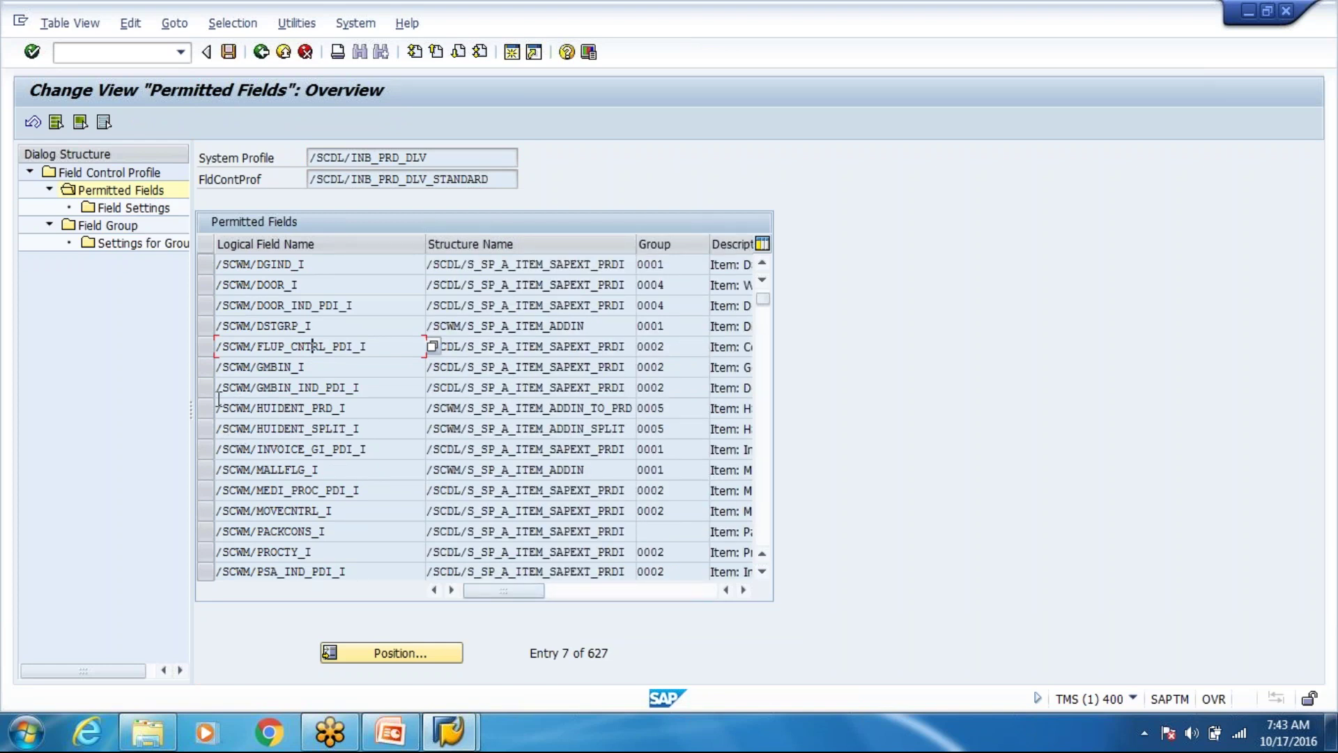
# Step: Check that /SCWM/MEDI_PROC_PDI_I has no field settings, then return to the profile list
pyautogui.click(209, 495)
pyautogui.doubleClick(136, 209)
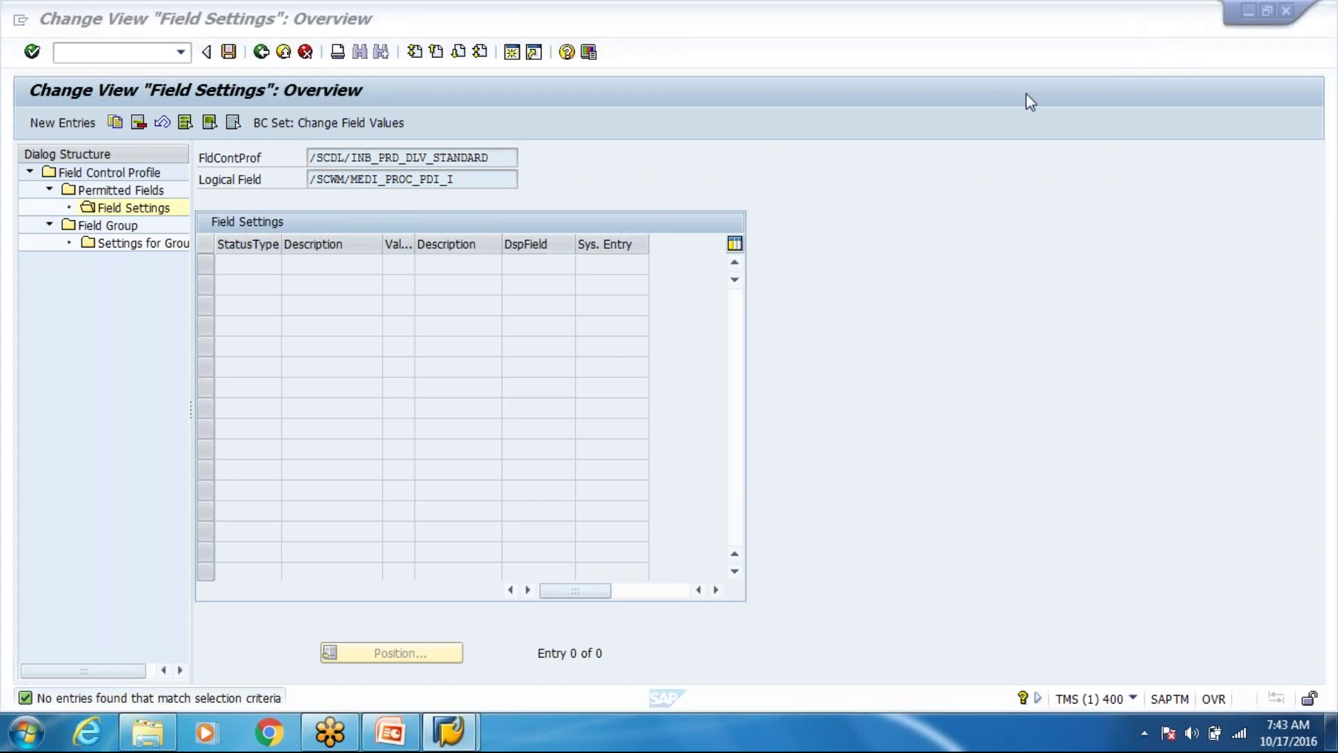
pyautogui.click(264, 56)
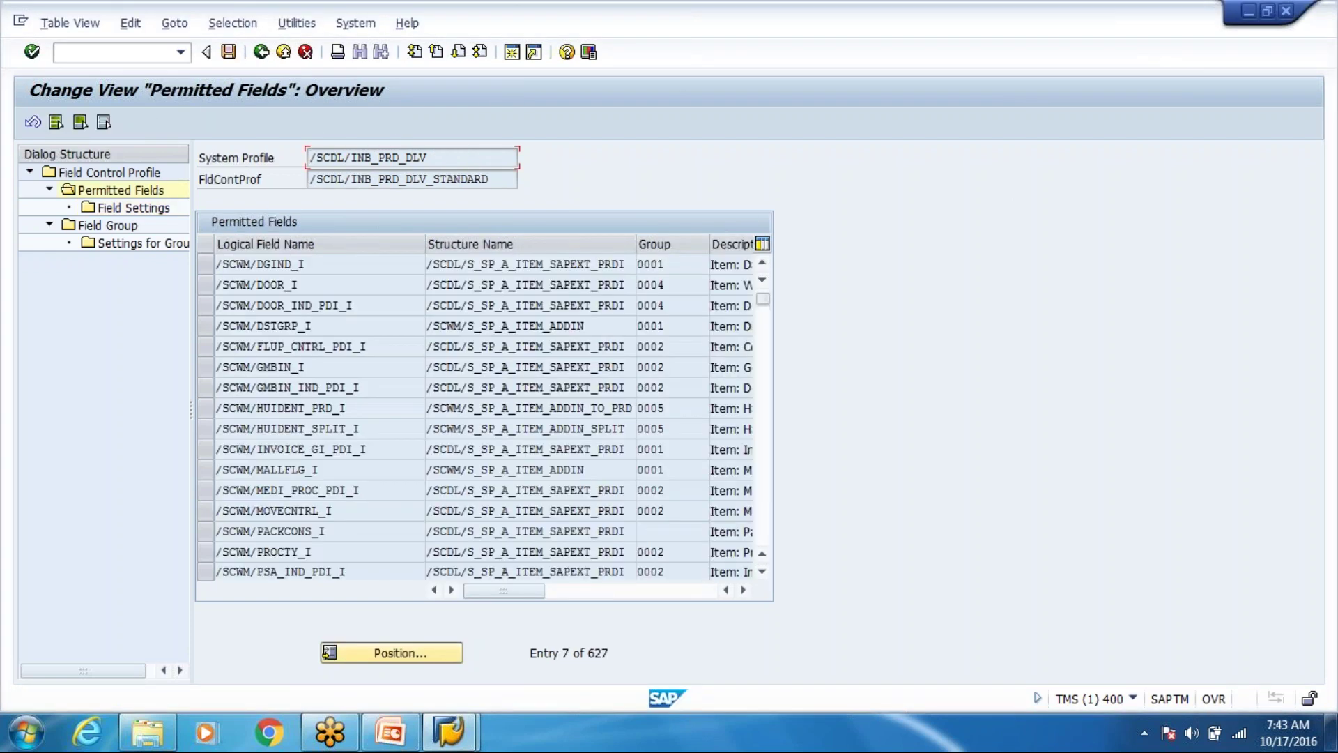
pyautogui.click(263, 54)
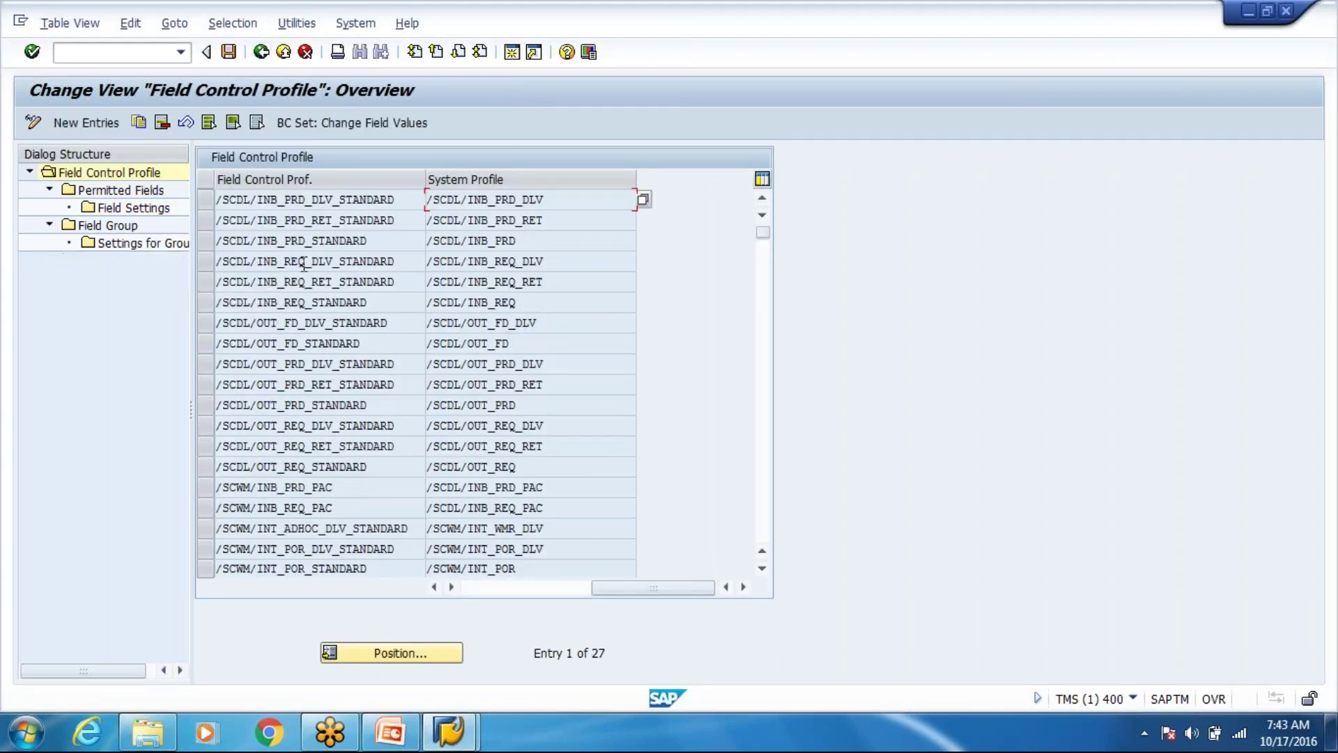
pyautogui.doubleClick(131, 191)
pyautogui.doubleClick(133, 208)
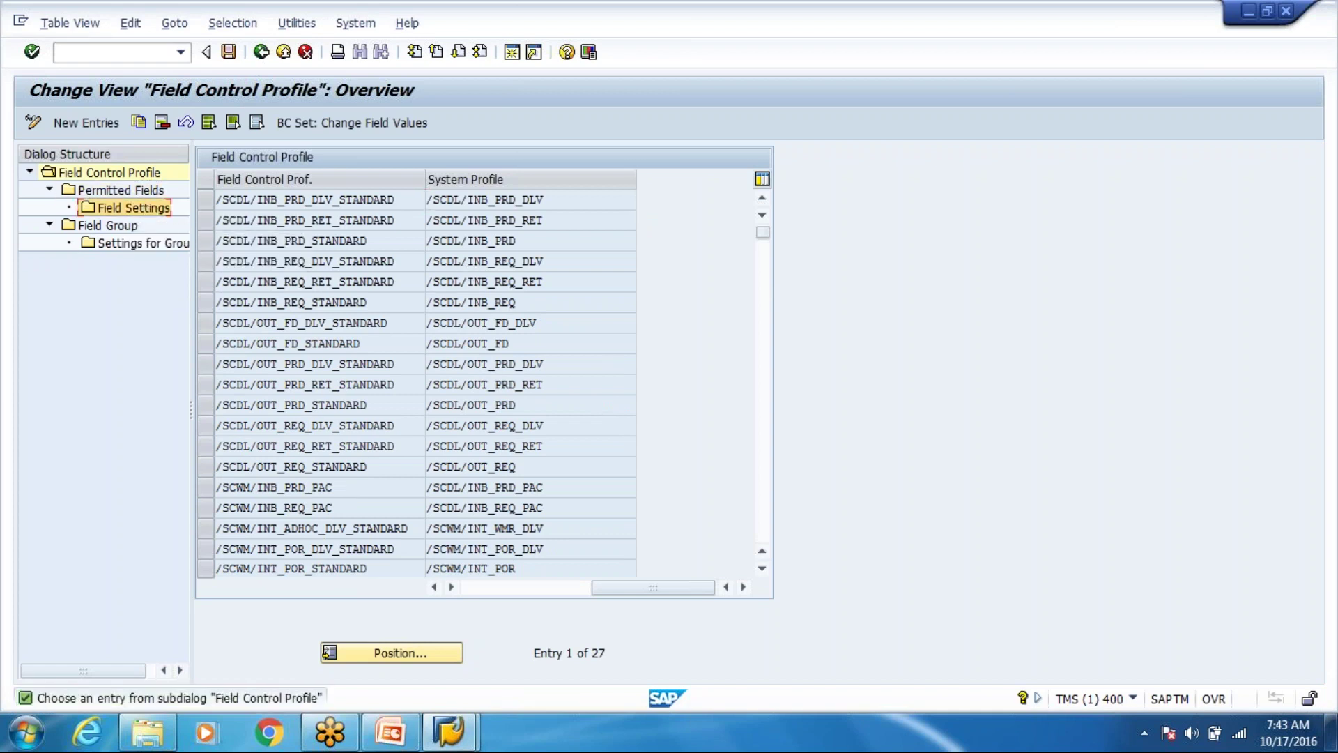
pyautogui.click(207, 241)
pyautogui.doubleClick(139, 208)
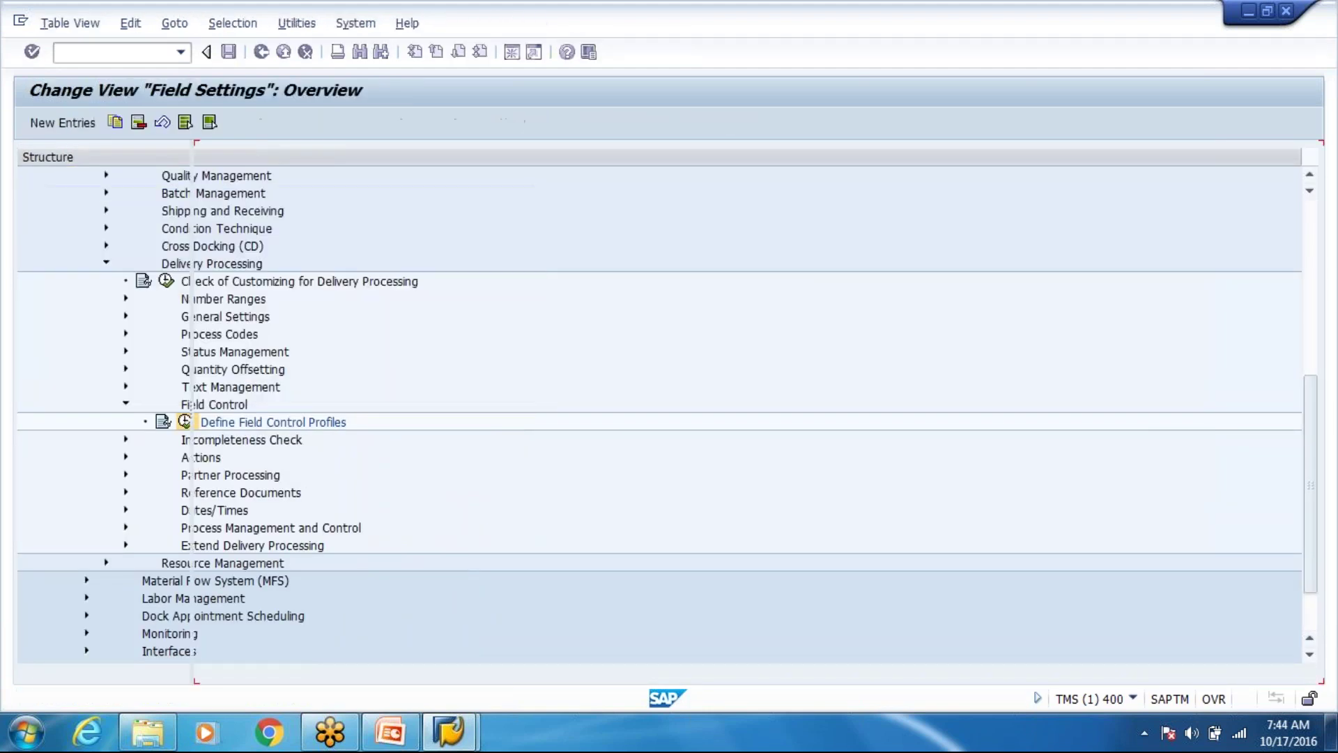
pyautogui.click(260, 52)
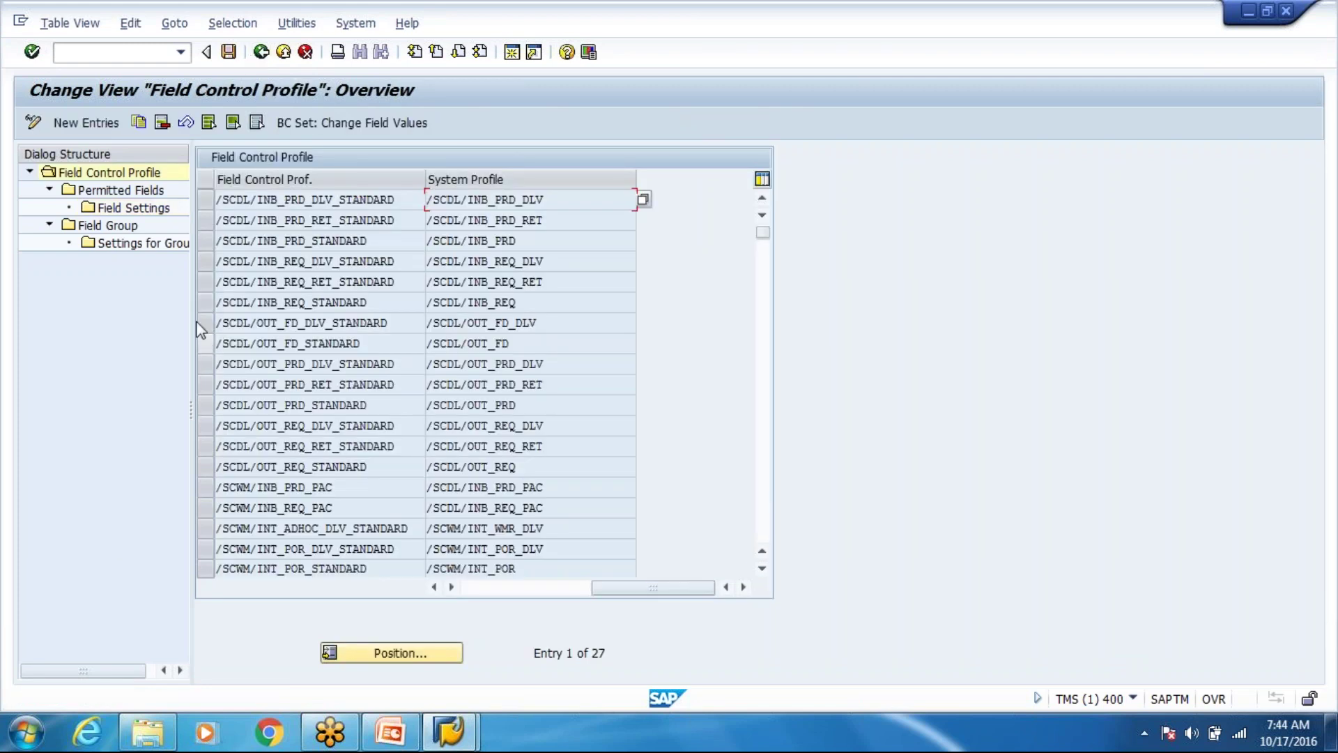
pyautogui.click(207, 244)
pyautogui.doubleClick(144, 195)
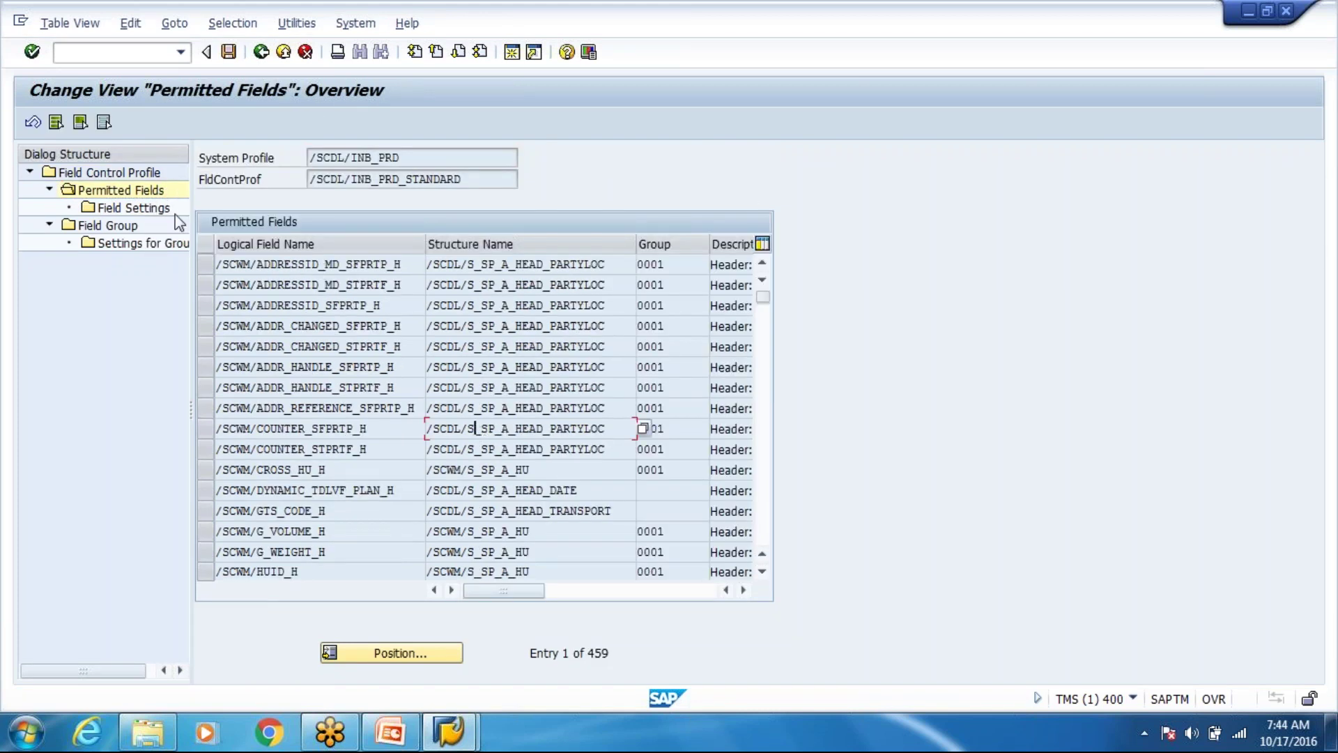
pyautogui.click(204, 346)
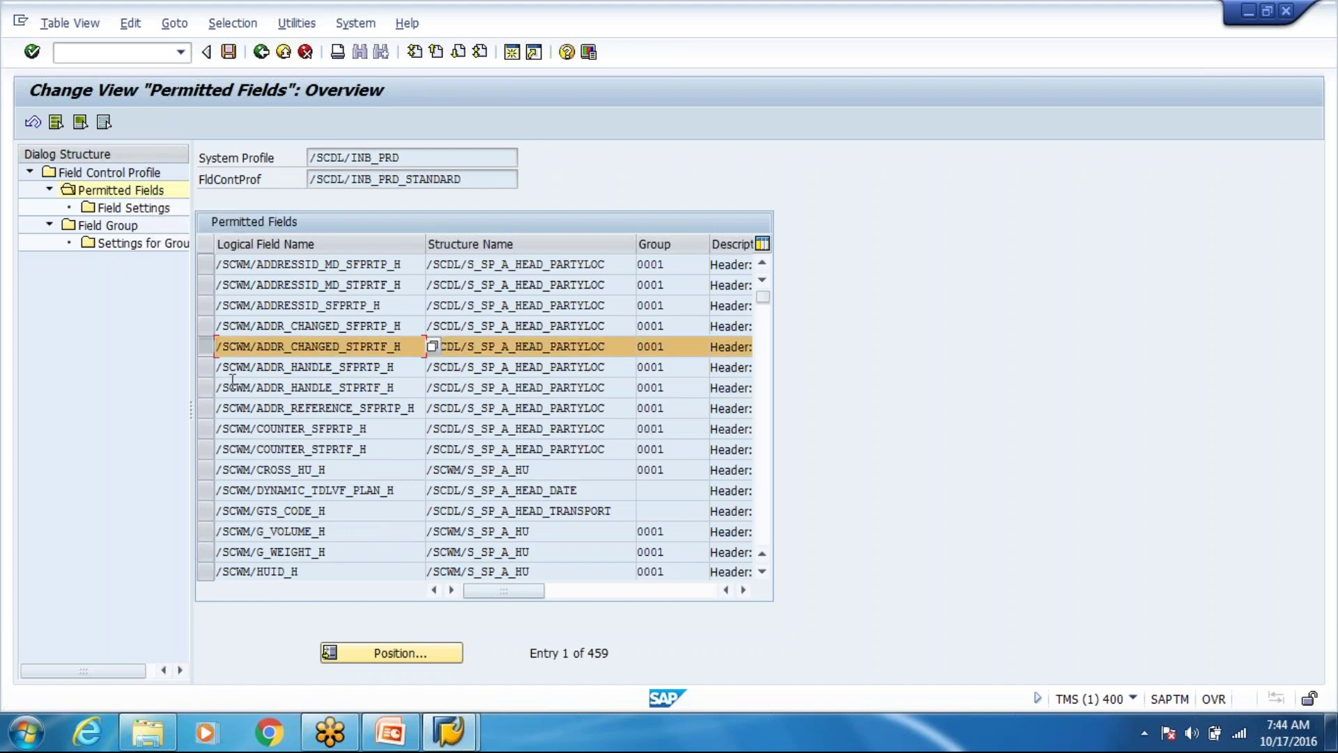
pyautogui.click(142, 207)
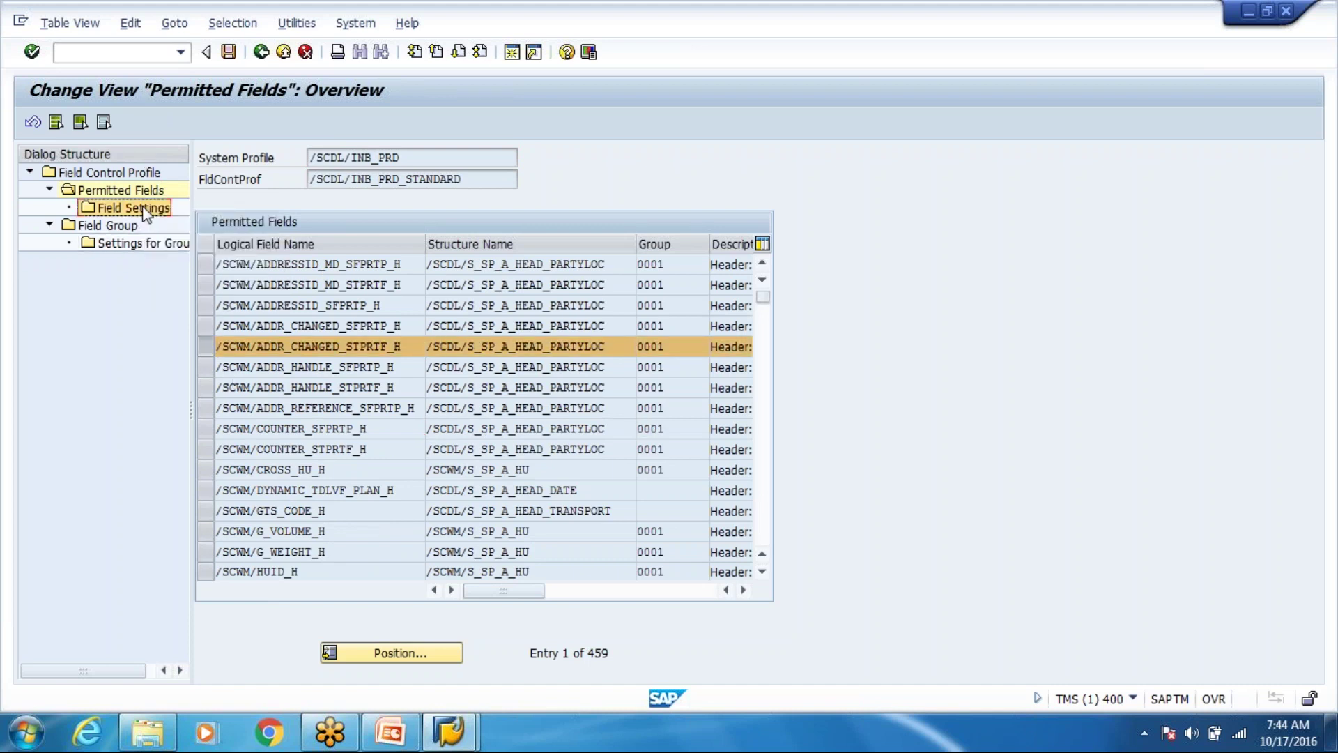
pyautogui.doubleClick(143, 208)
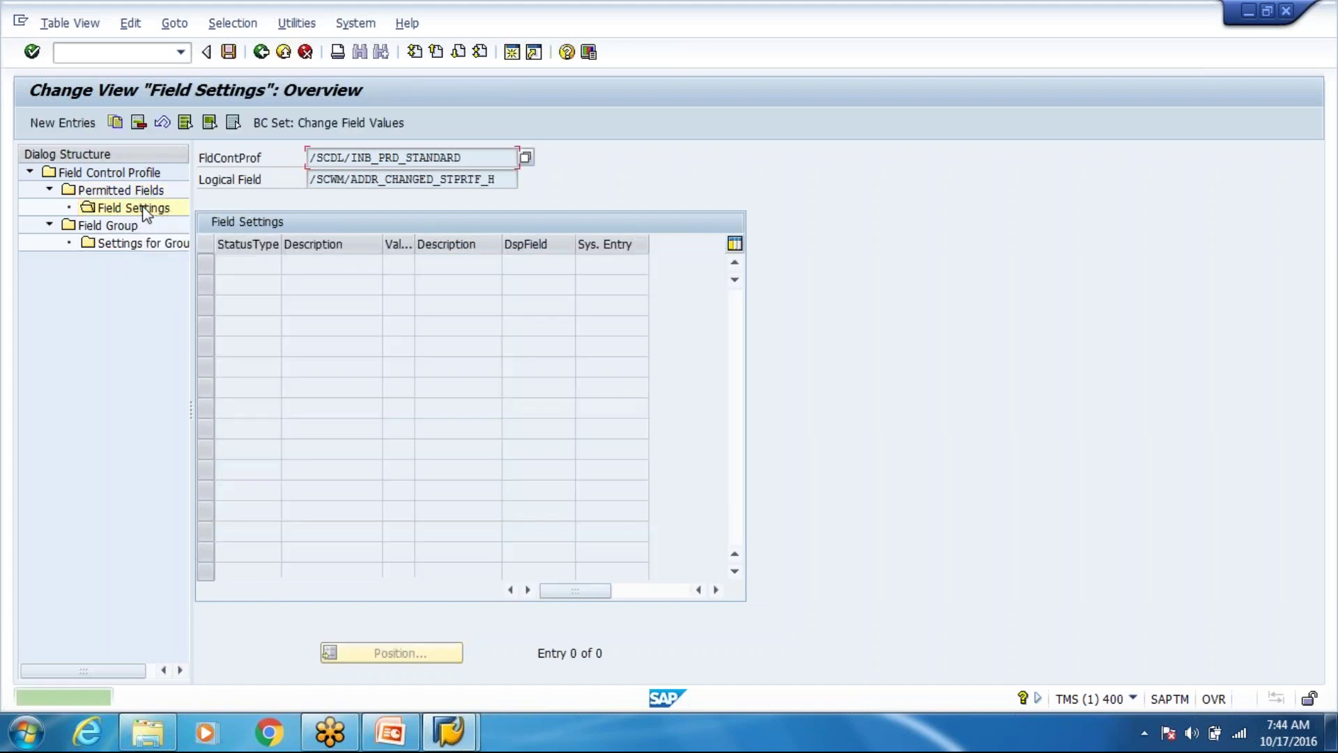
pyautogui.click(45, 123)
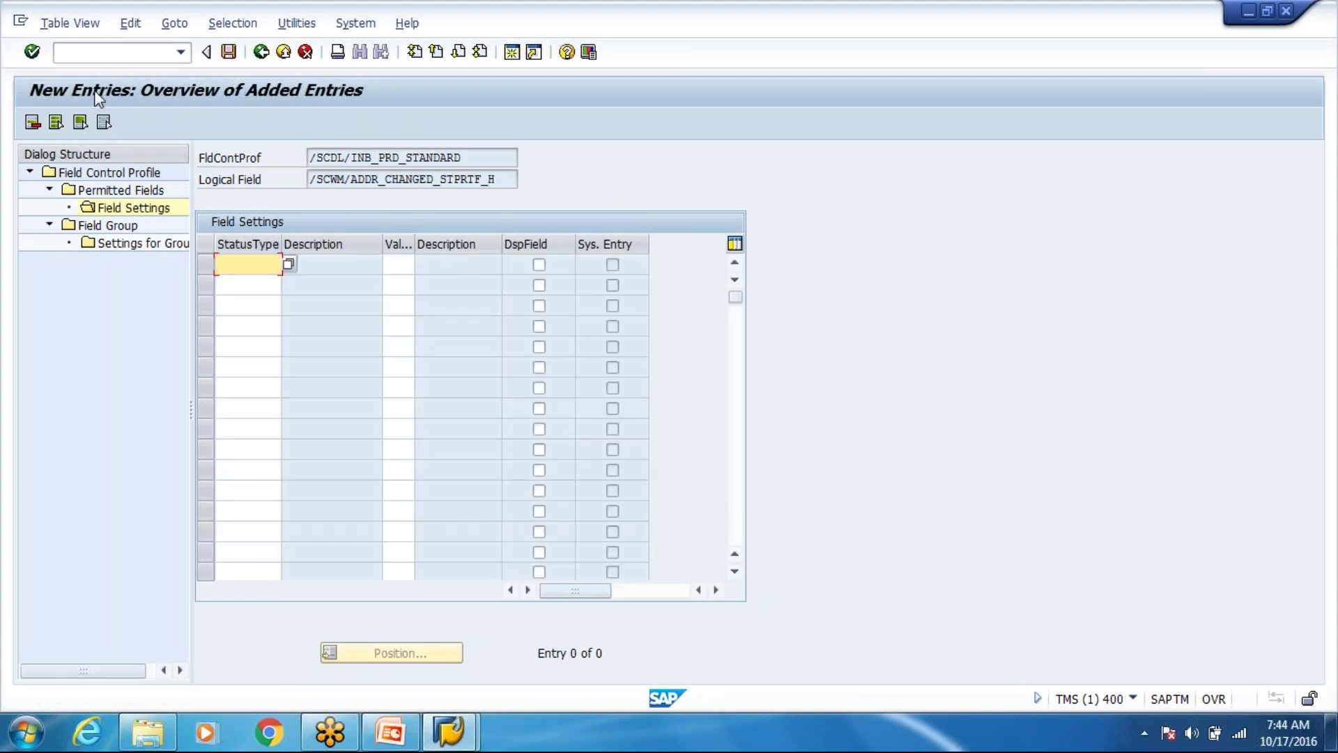
pyautogui.click(261, 51)
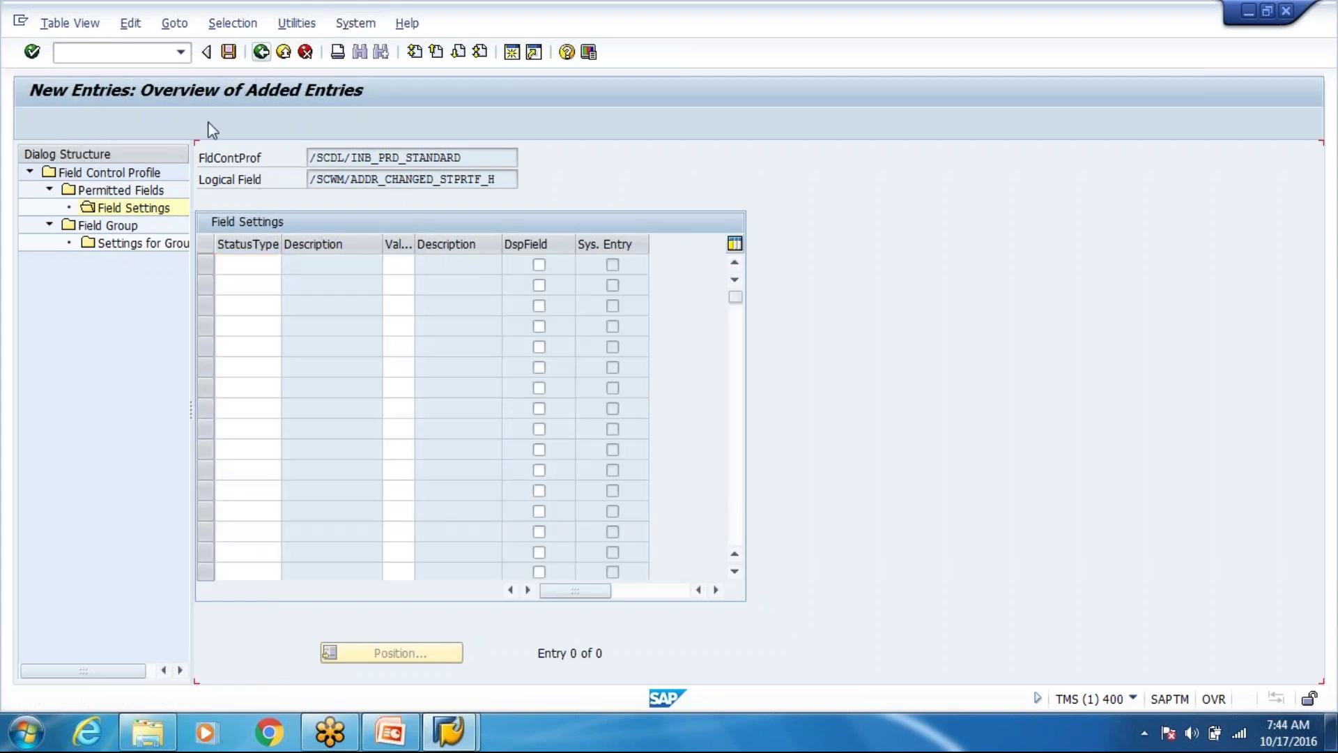
pyautogui.click(261, 52)
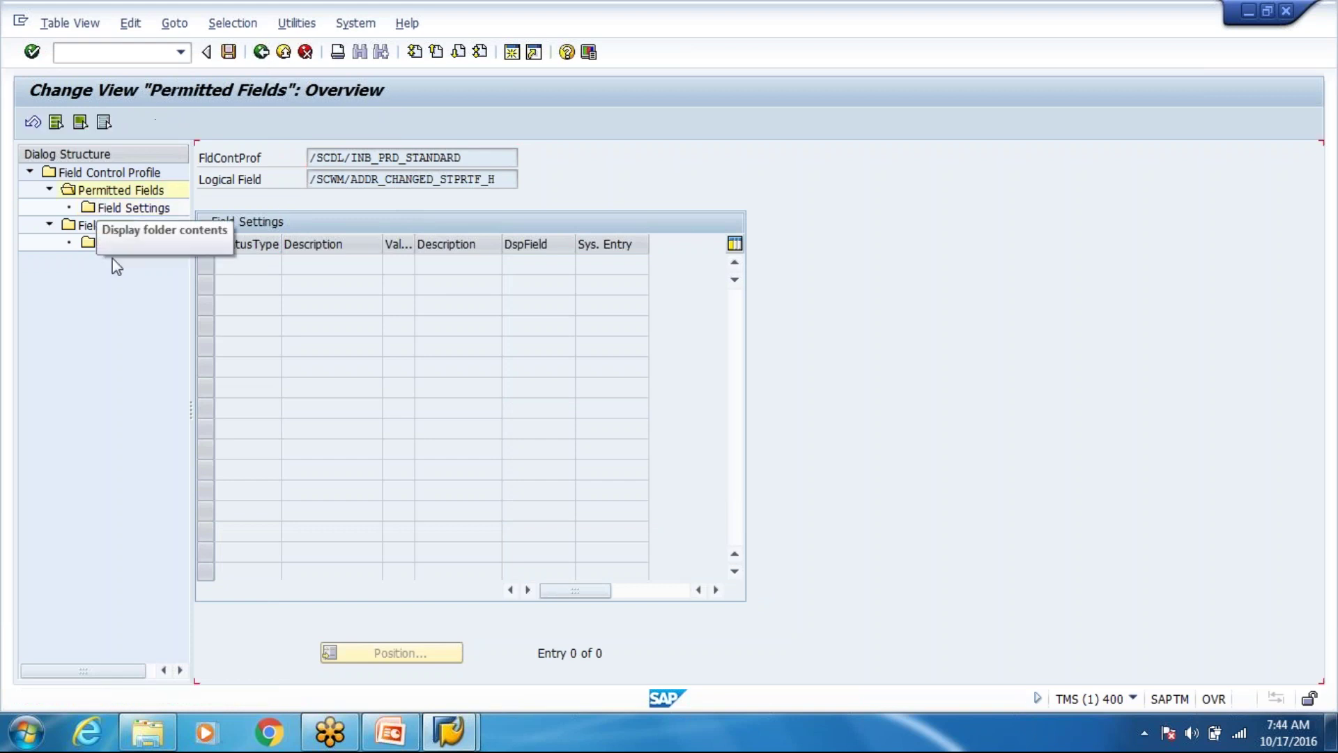
pyautogui.scroll(-6, 320, 307)
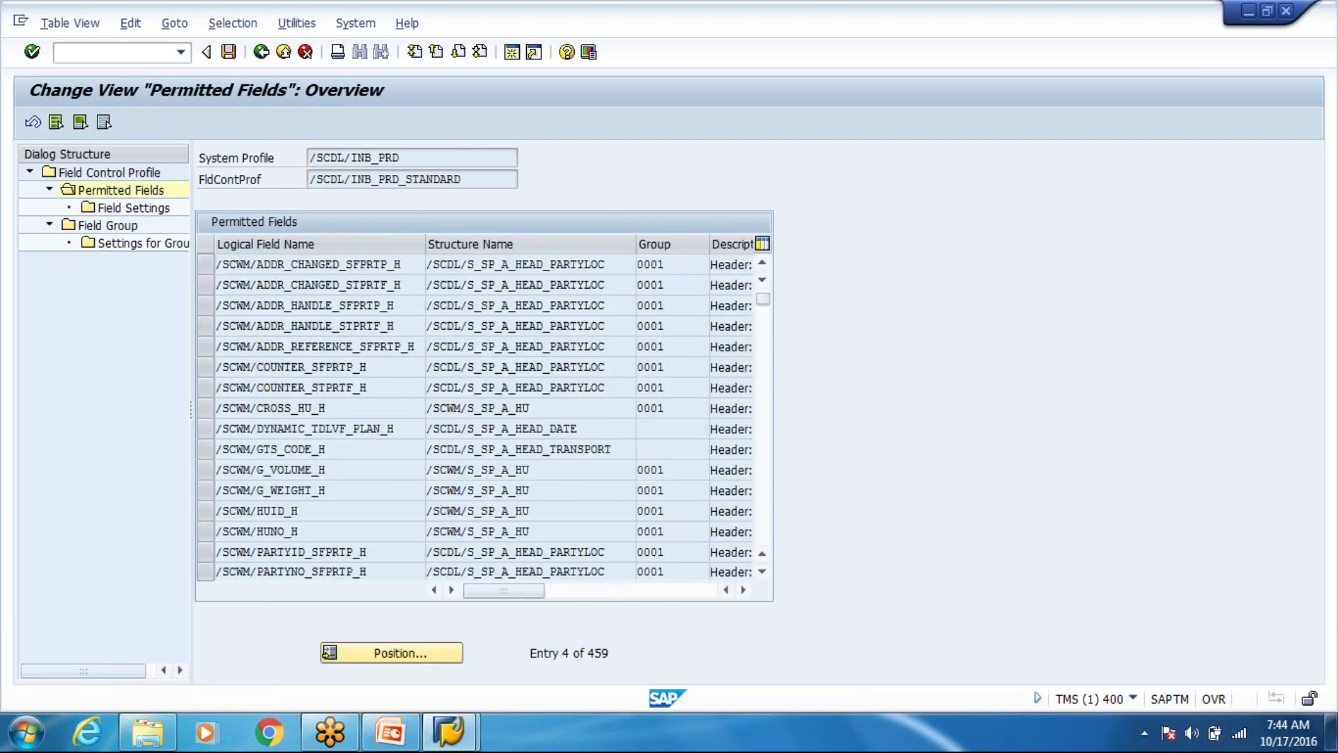
pyautogui.scroll(-4, 480, 418)
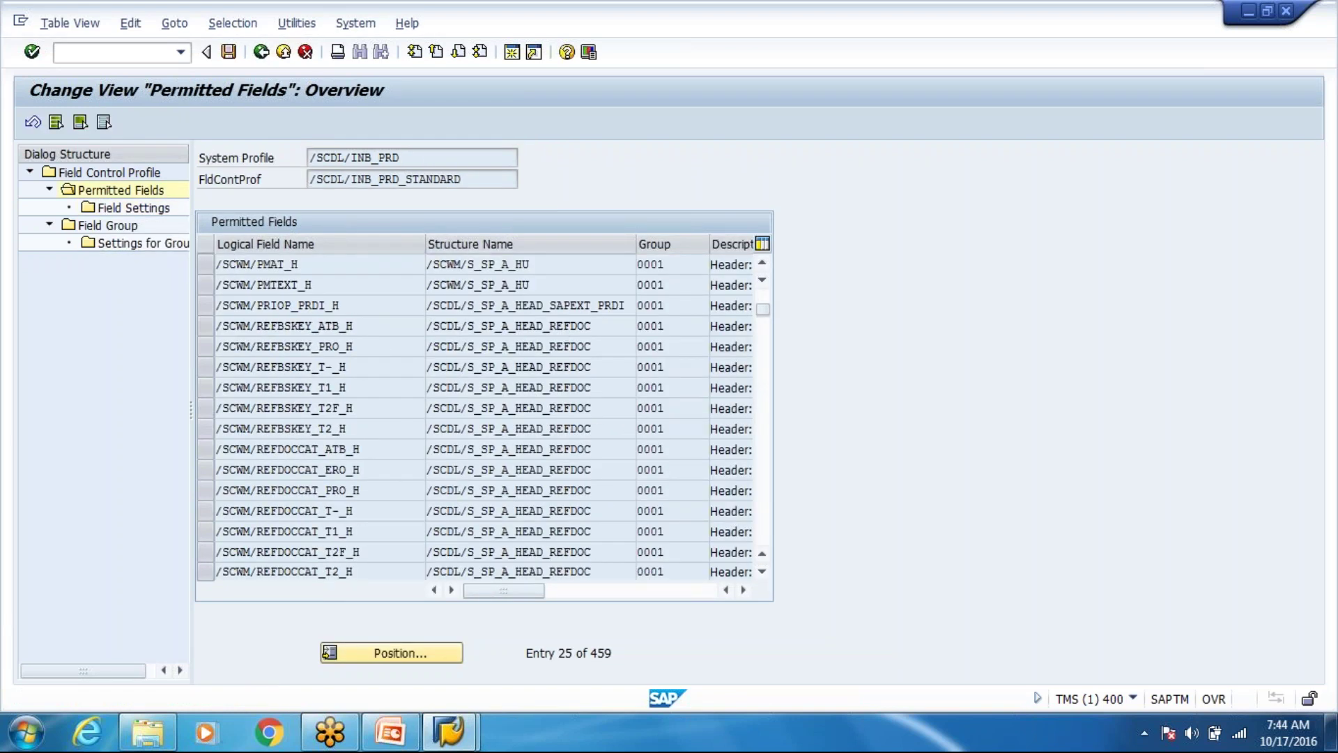
pyautogui.scroll(-10, 478, 384)
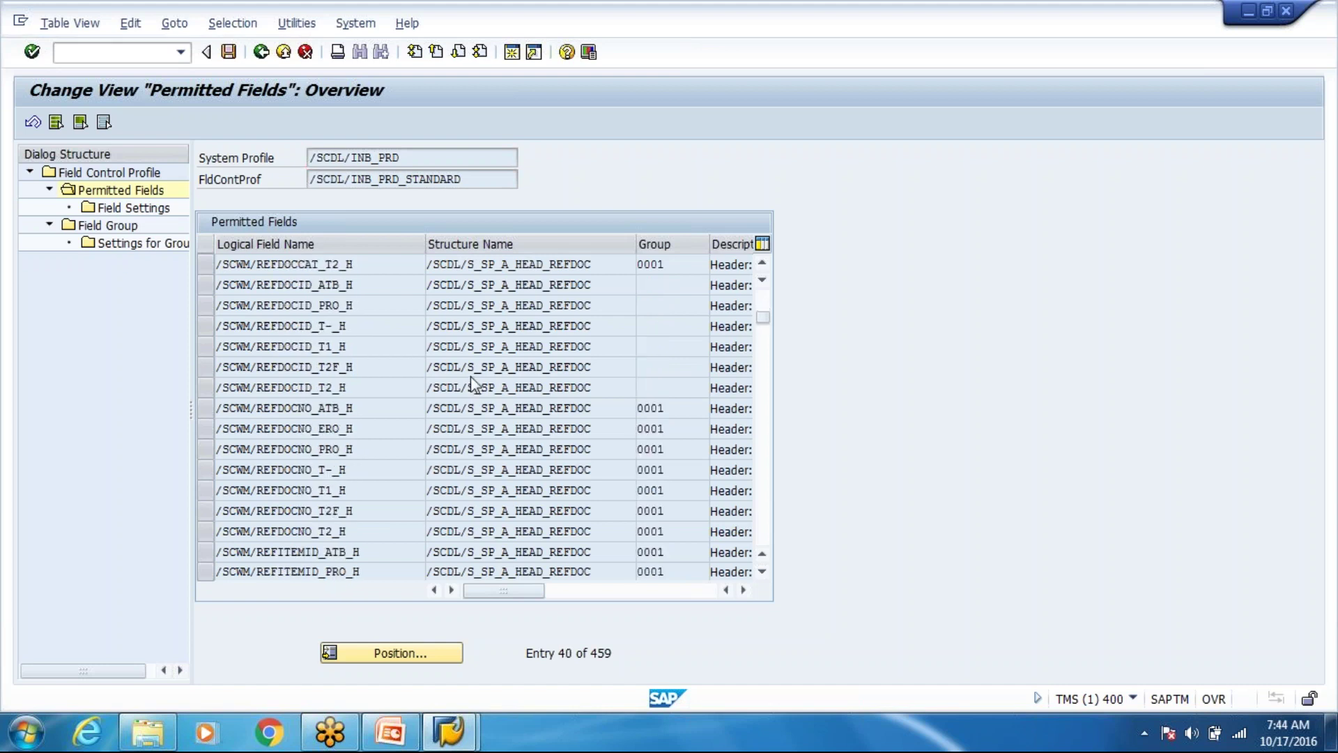
pyautogui.scroll(-1, 794, 348)
pyautogui.moveTo(762, 327); pyautogui.dragTo(769, 563)
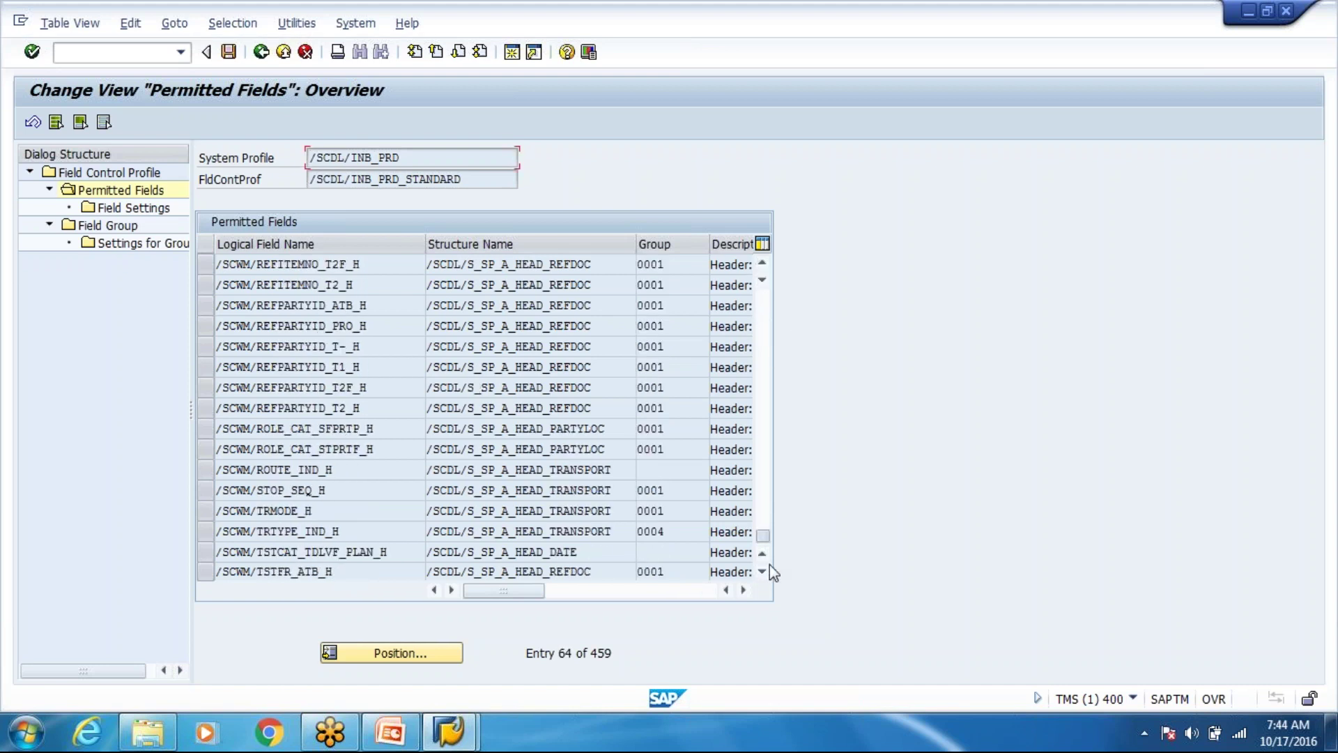
pyautogui.scroll(1, 522, 387)
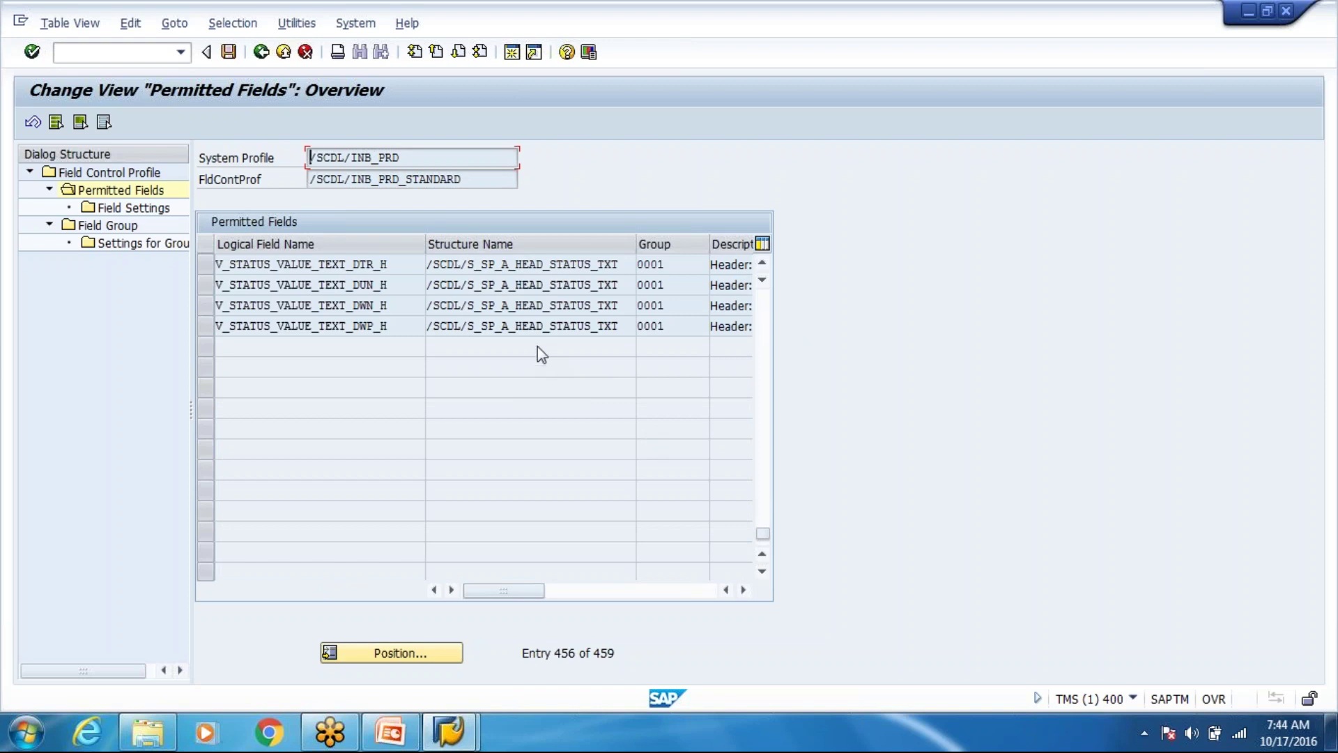
pyautogui.click(262, 53)
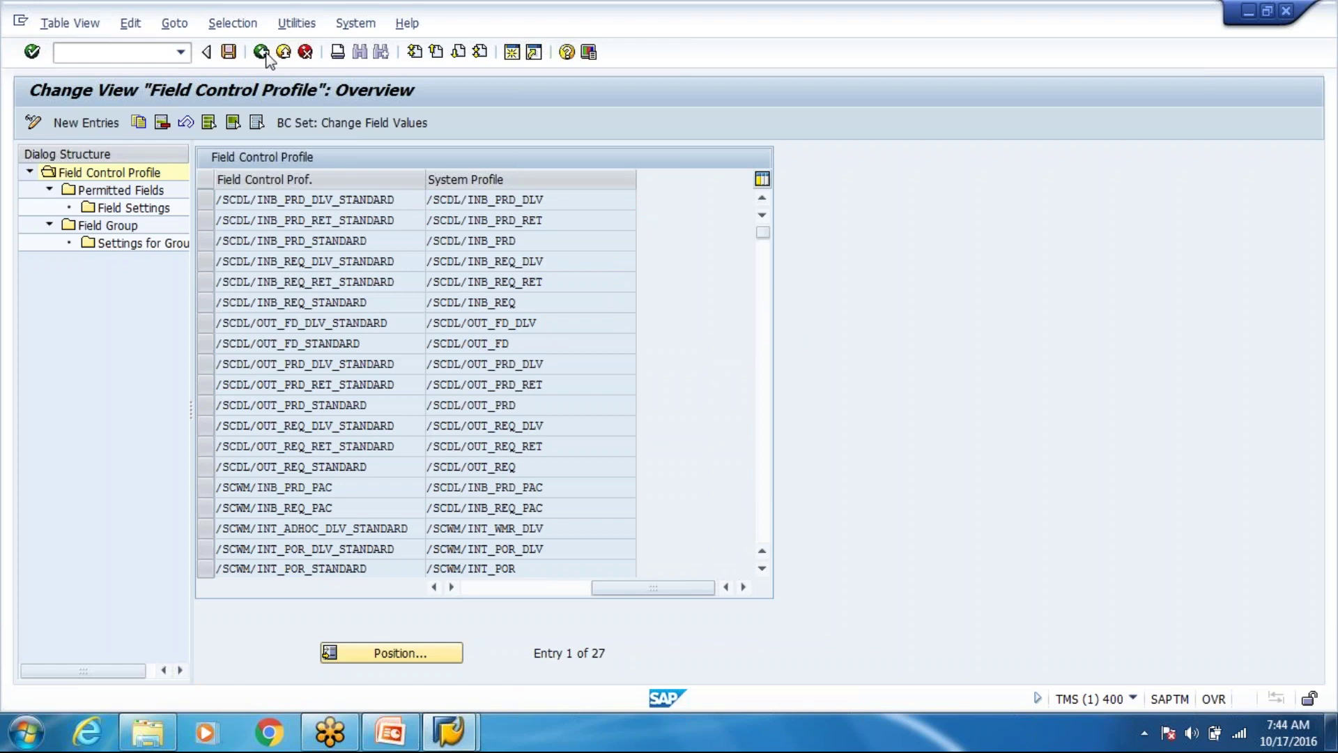
# Step: Run the Define Process Codes activity from the IMG, then leave the code table
pyautogui.click(261, 53)
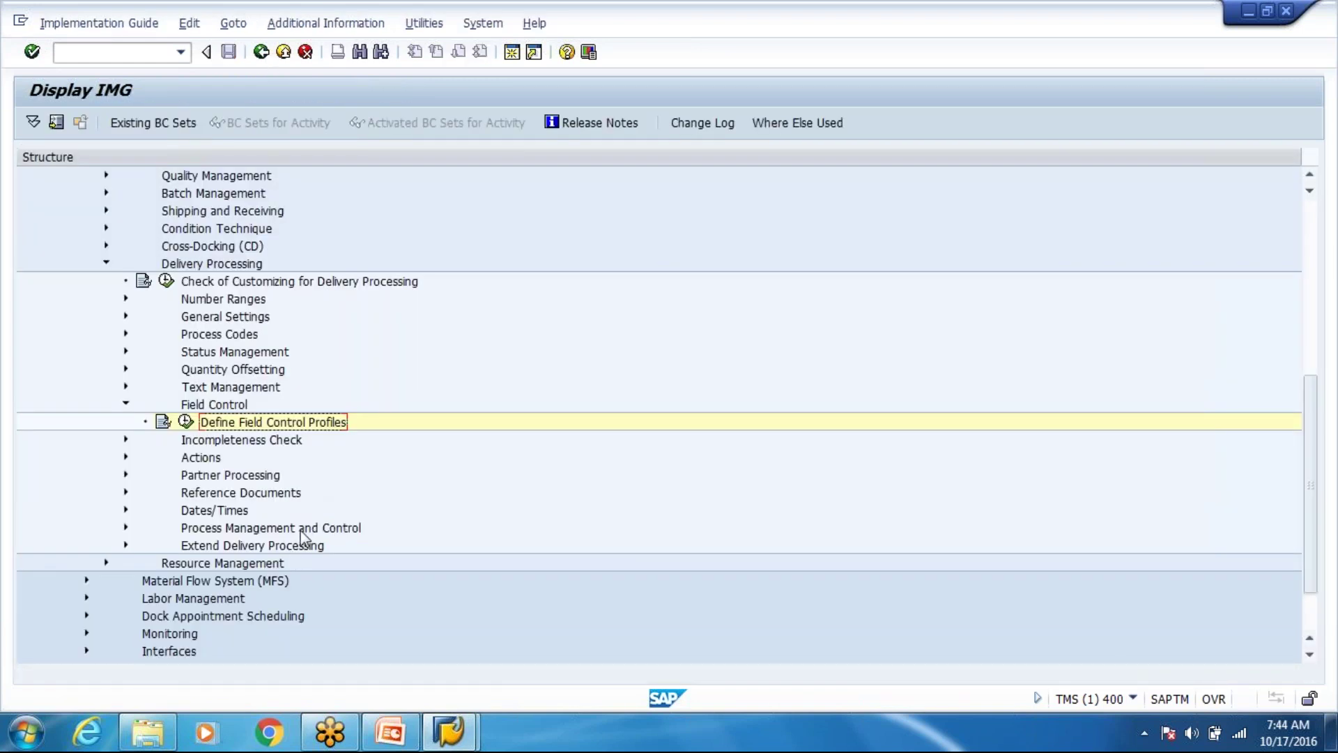
pyautogui.click(123, 334)
pyautogui.click(185, 352)
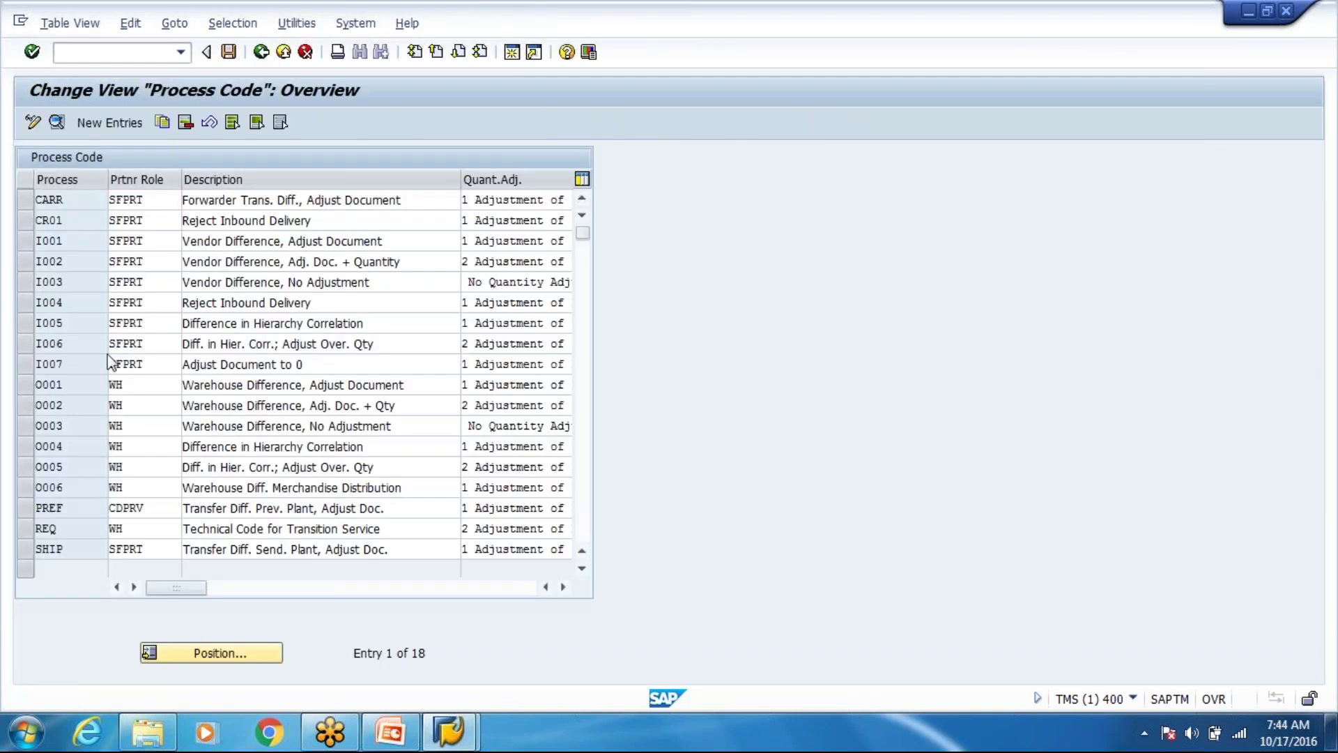
pyautogui.press('F3')
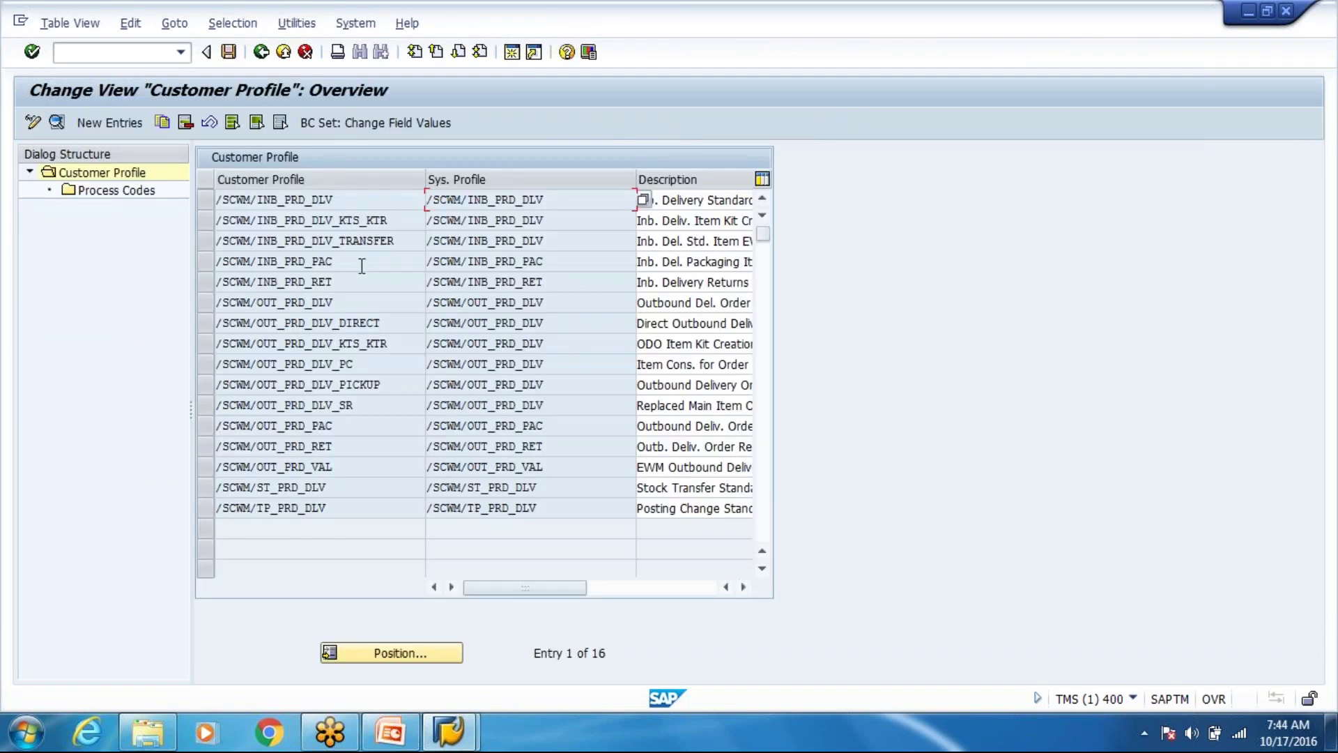
# Step: Open the process codes table of customer profile /SCWM/INB_PRD_DLV
pyautogui.click(362, 266)
pyautogui.click(210, 202)
pyautogui.moveTo(371, 200); pyautogui.dragTo(221, 200)
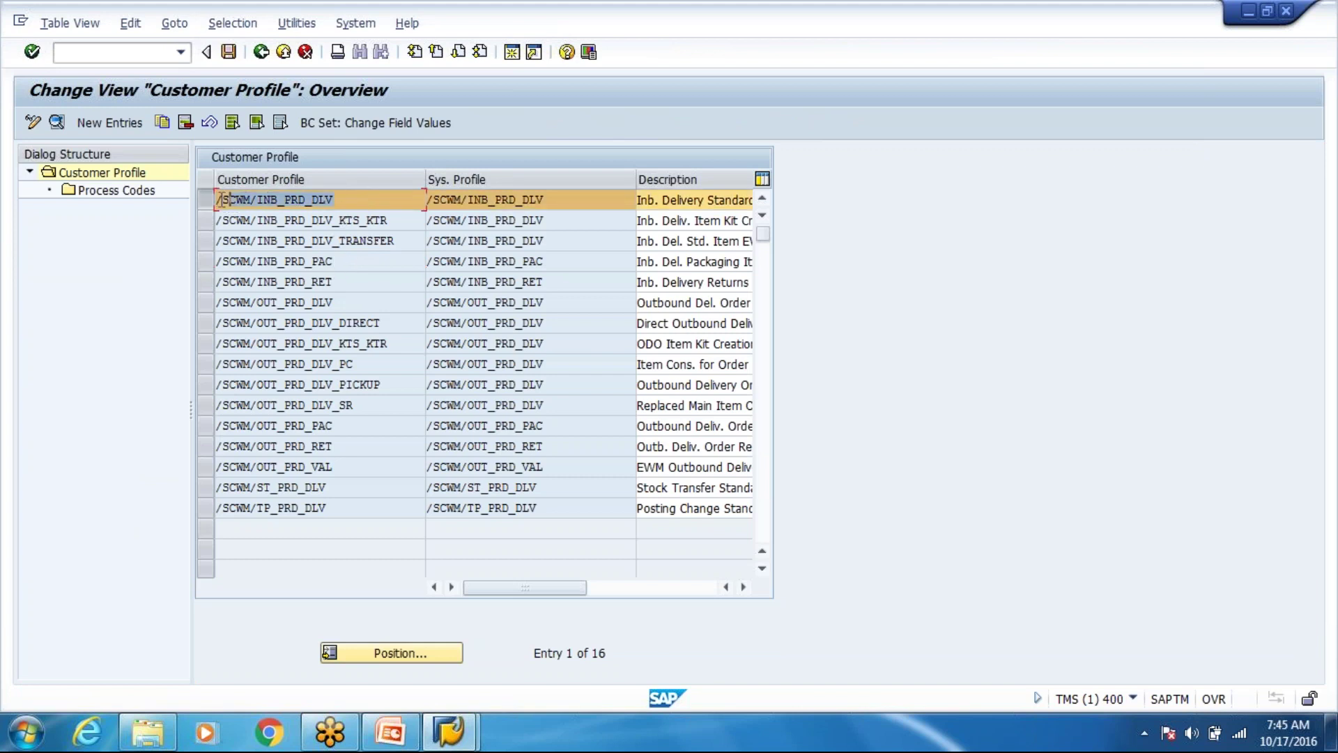
pyautogui.click(508, 199)
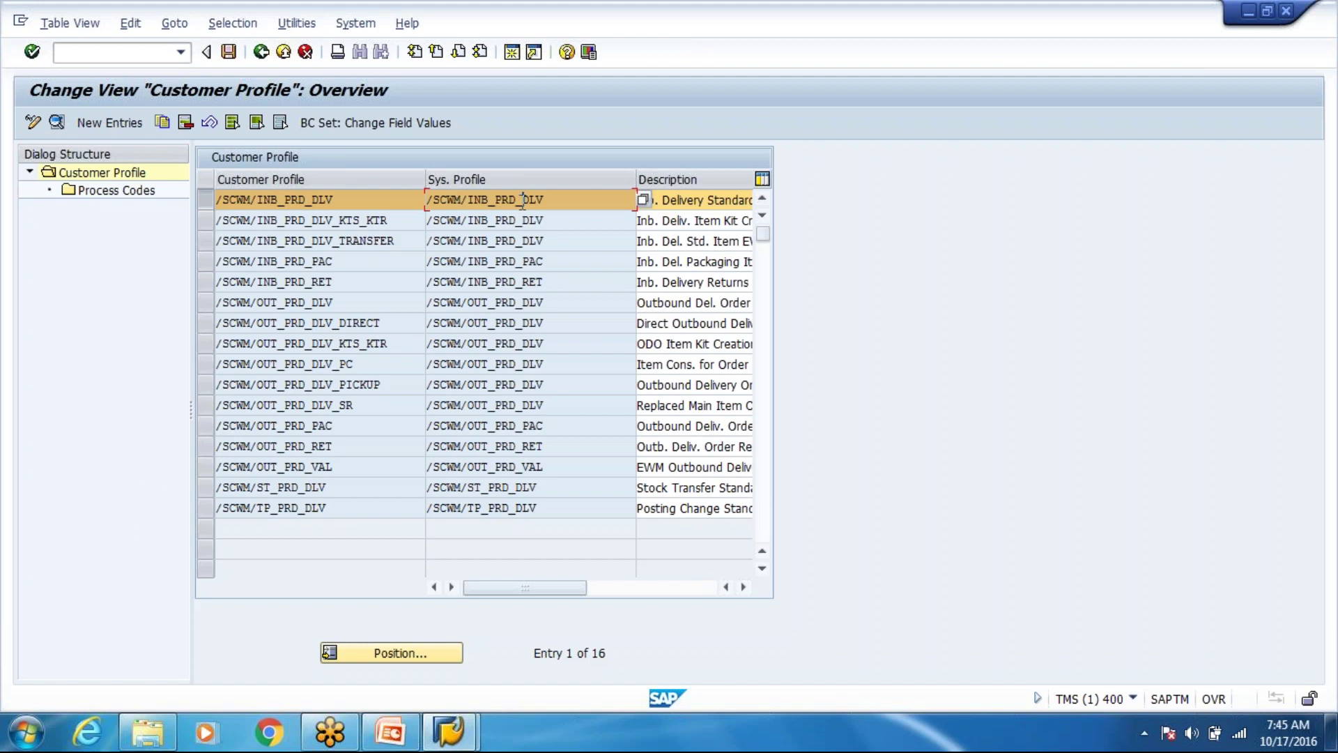
pyautogui.doubleClick(508, 199)
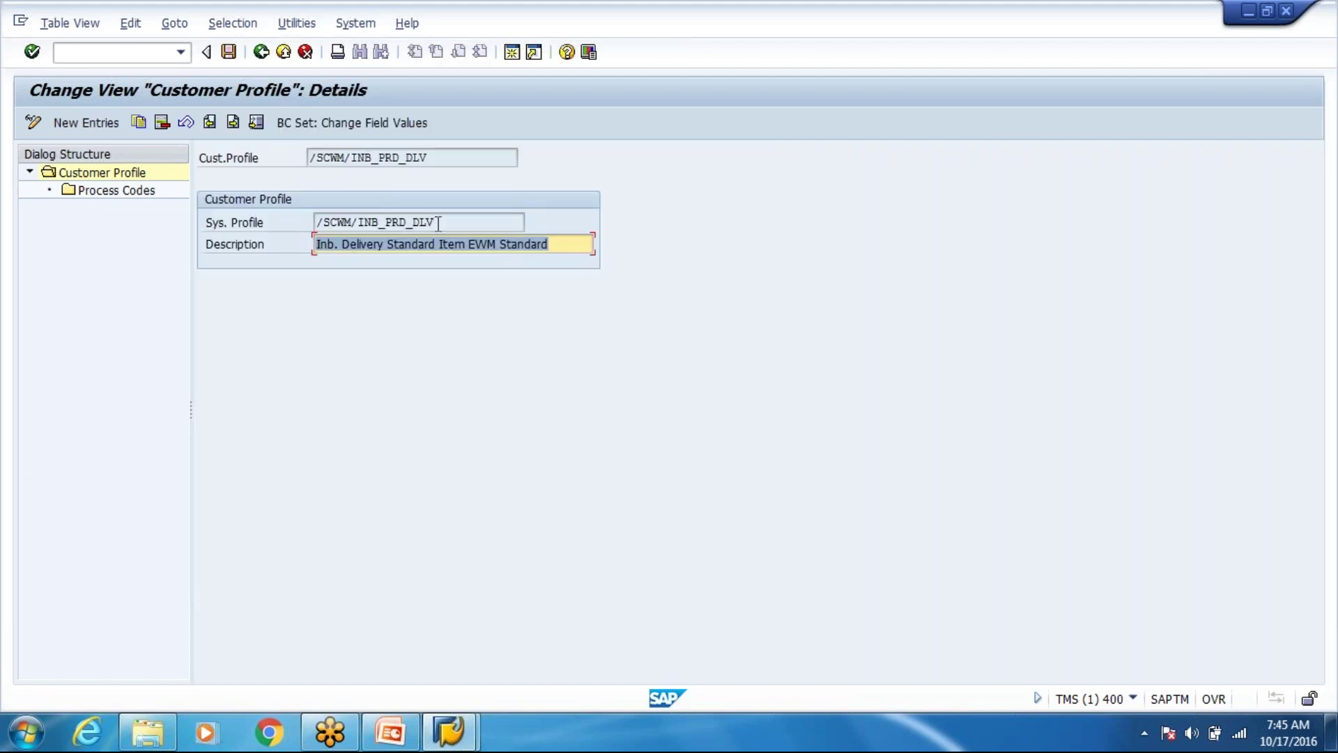
pyautogui.moveTo(437, 222); pyautogui.dragTo(304, 220)
pyautogui.click(317, 222)
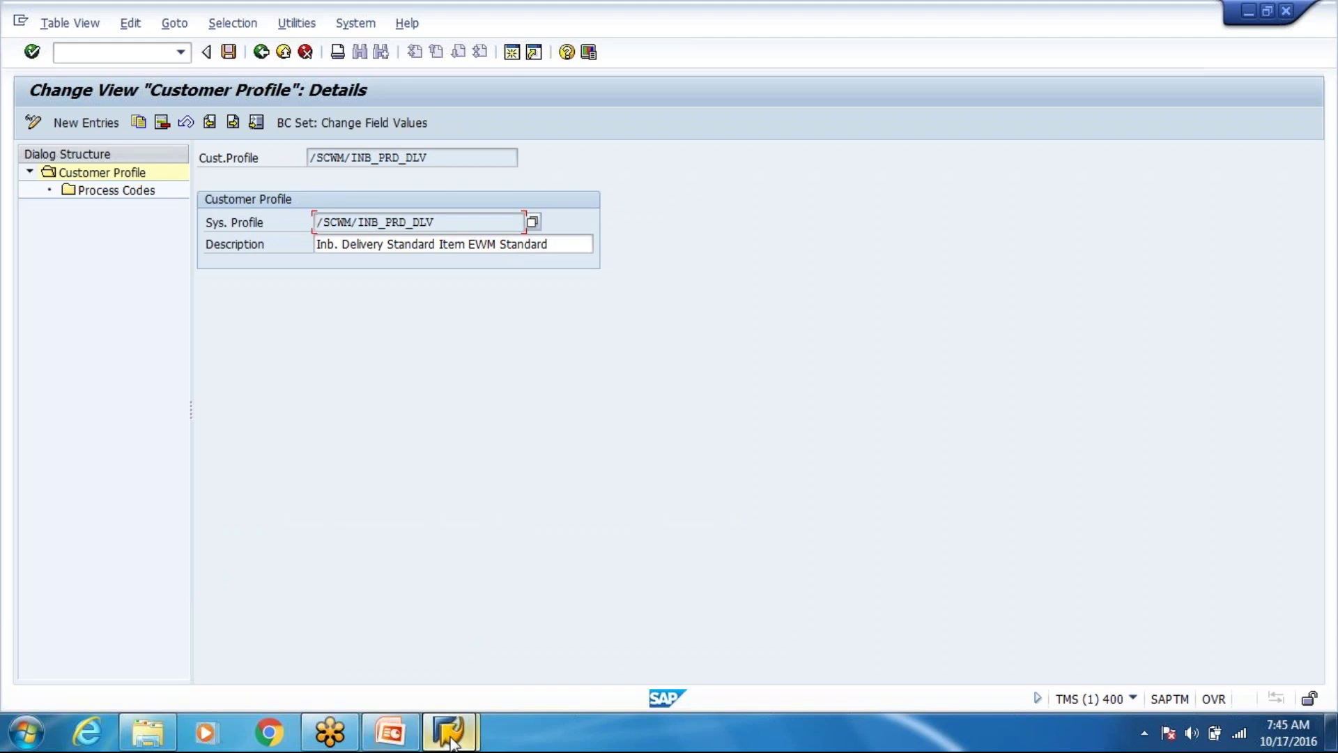
pyautogui.doubleClick(433, 222)
pyautogui.doubleClick(103, 190)
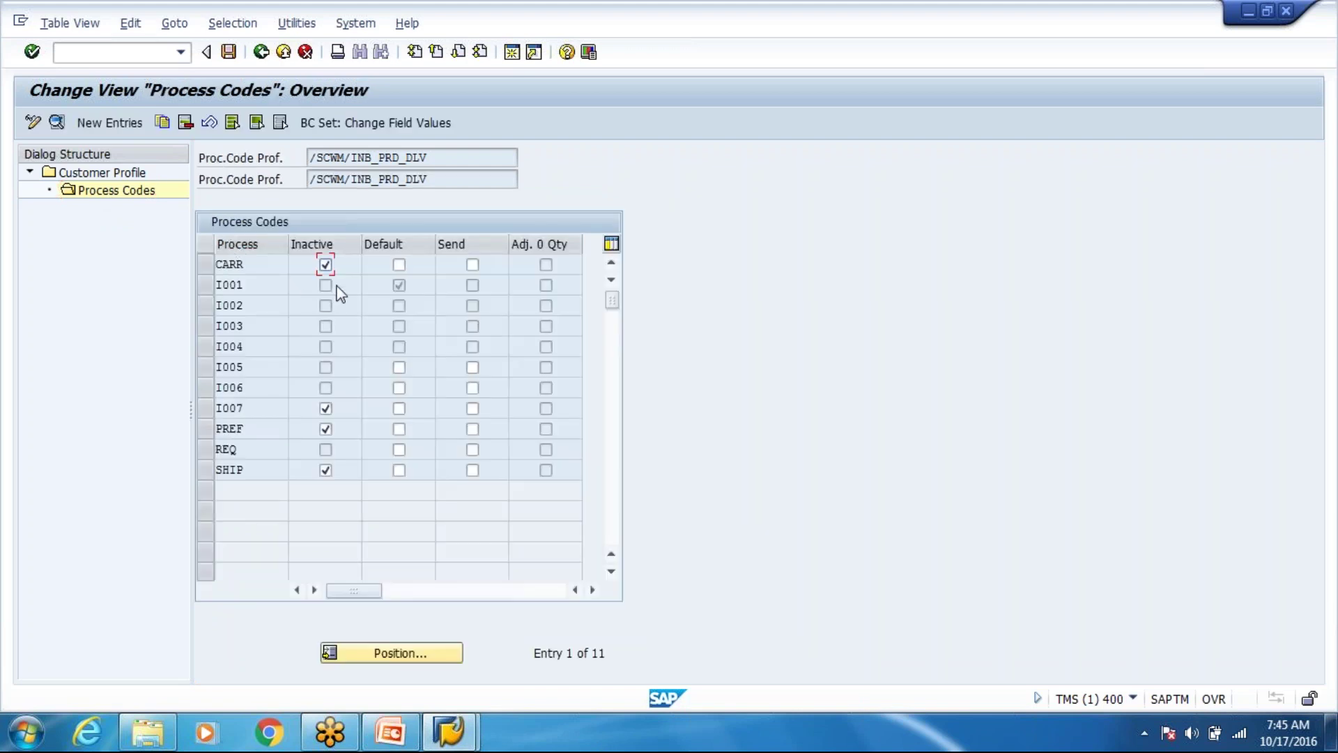
# Step: Tick Default and Send for I005, I006 and I007, and Send for SHIP
pyautogui.click(206, 346)
pyautogui.click(218, 320)
pyautogui.moveTo(209, 325); pyautogui.dragTo(207, 277)
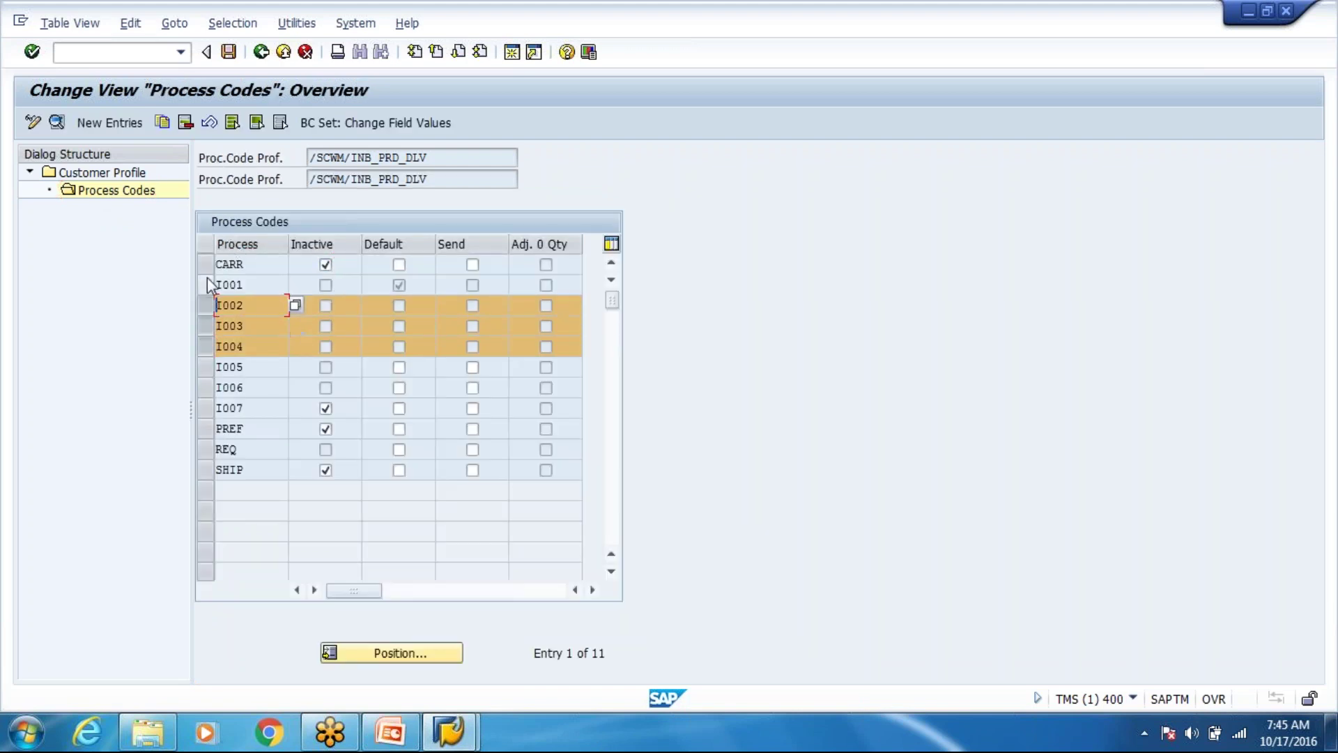
pyautogui.click(473, 367)
pyautogui.click(399, 367)
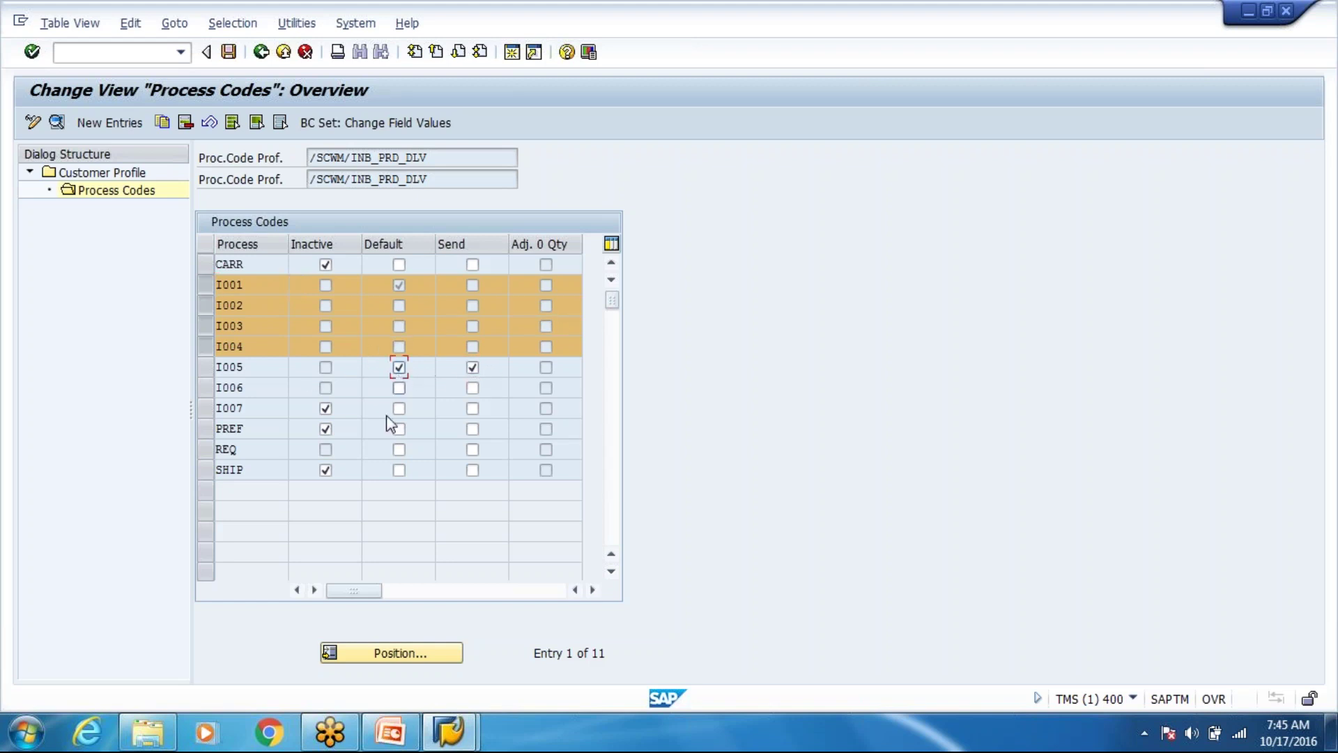
pyautogui.click(398, 388)
pyautogui.click(472, 387)
pyautogui.click(398, 408)
pyautogui.click(472, 407)
pyautogui.click(473, 469)
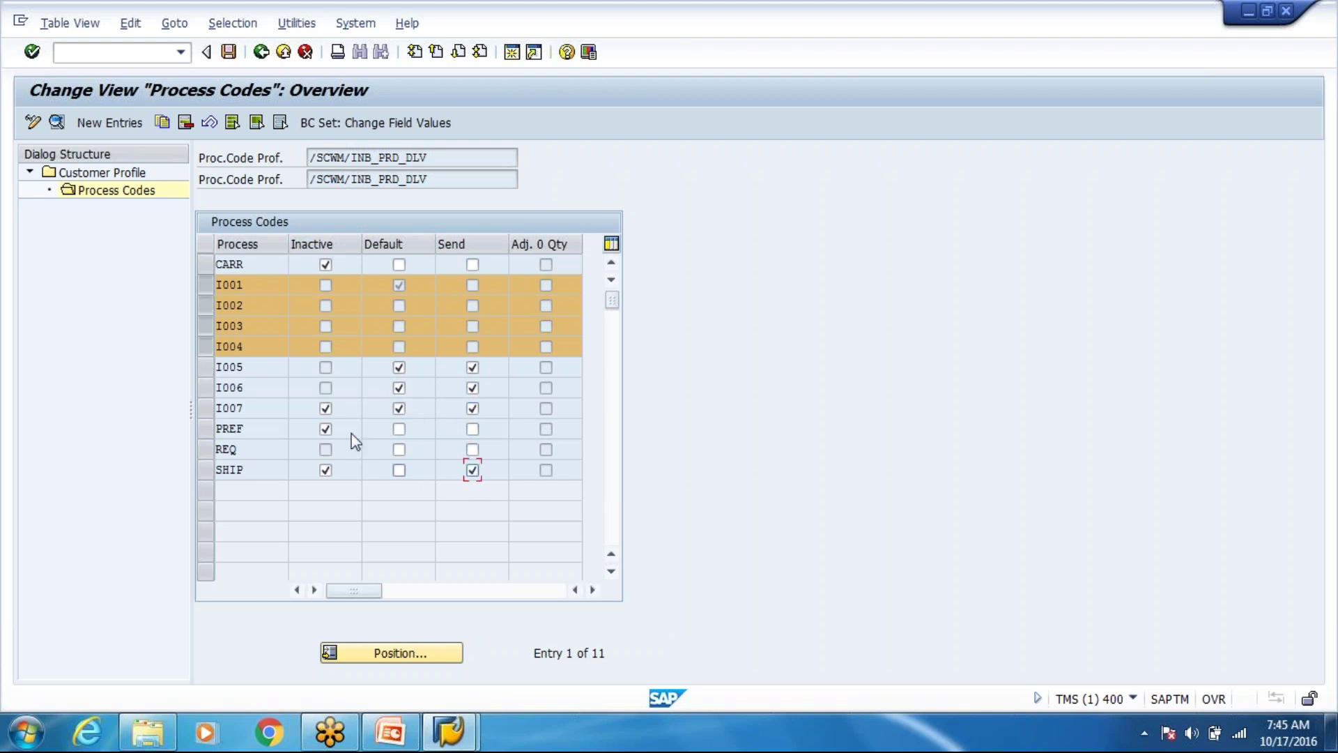
# Step: Deselect rows I001–I004 and list all available process codes for the I007 cell
pyautogui.click(205, 305)
pyautogui.click(207, 284)
pyautogui.click(205, 347)
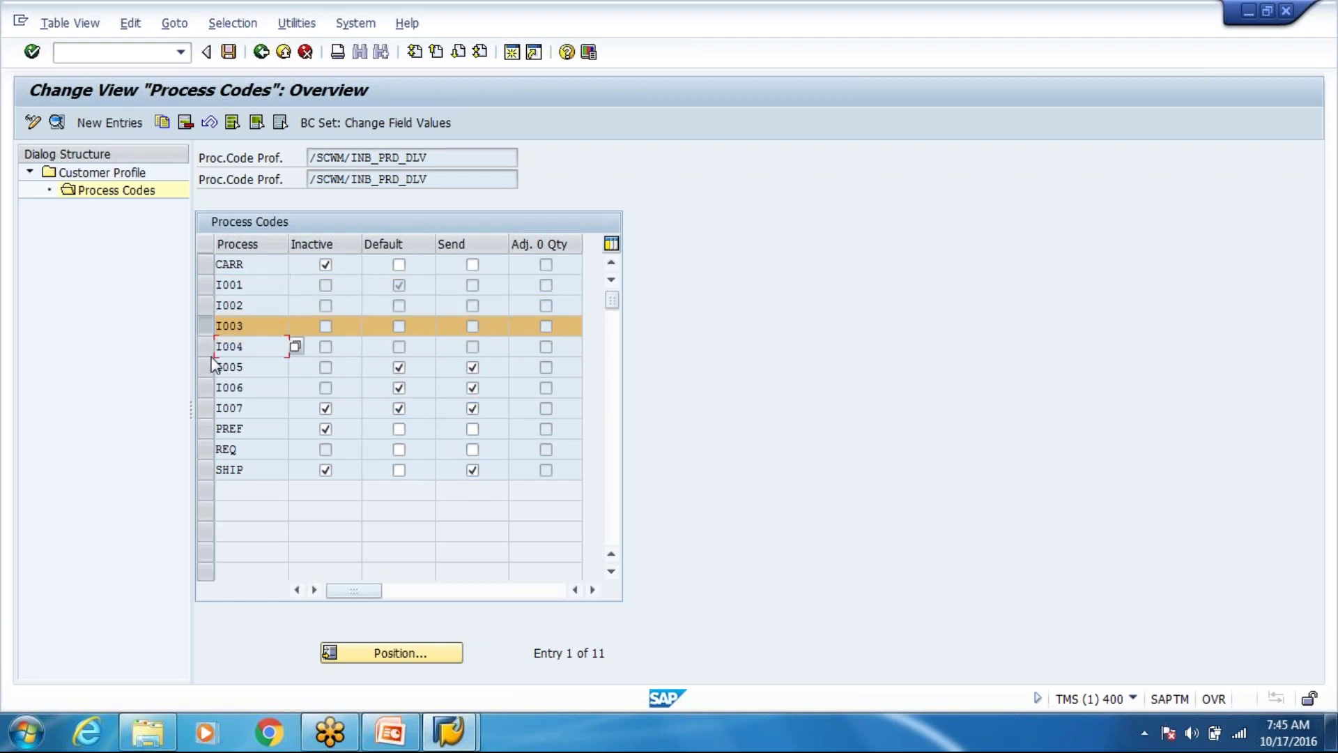
pyautogui.click(205, 325)
pyautogui.click(292, 410)
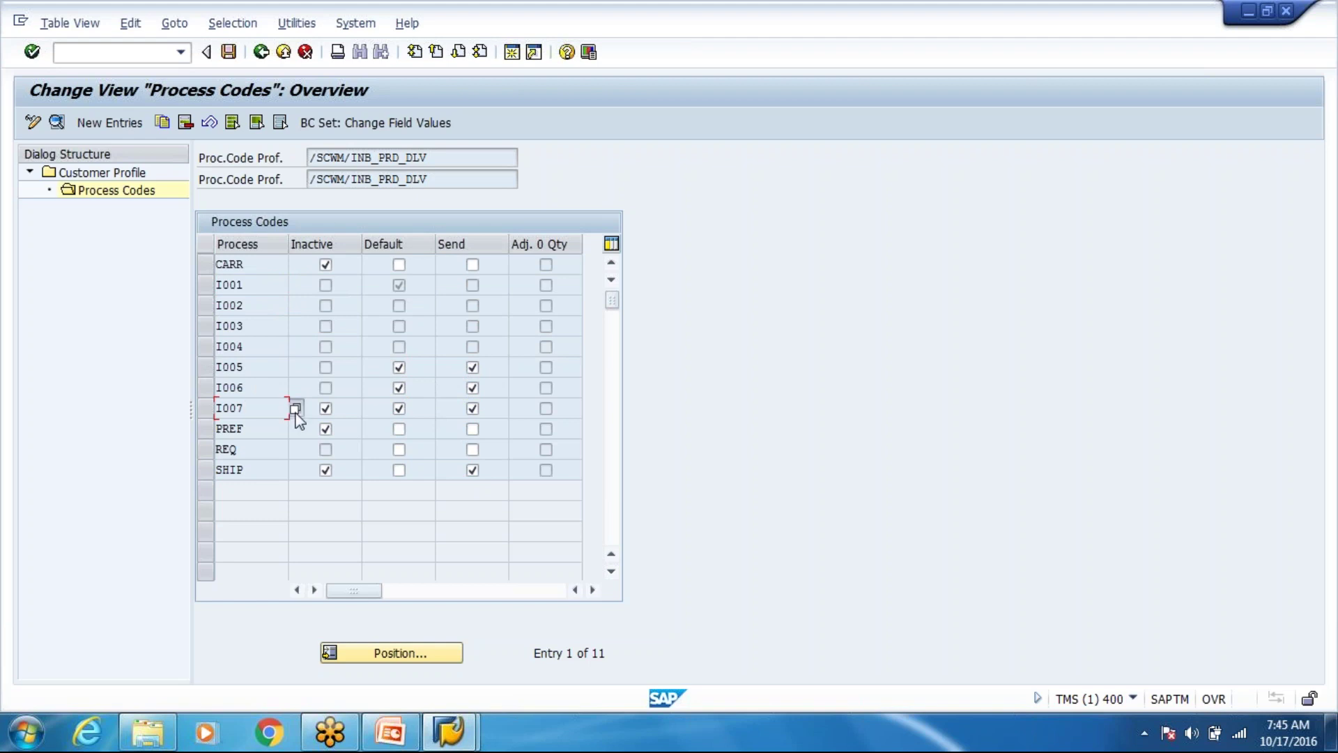
pyautogui.click(296, 409)
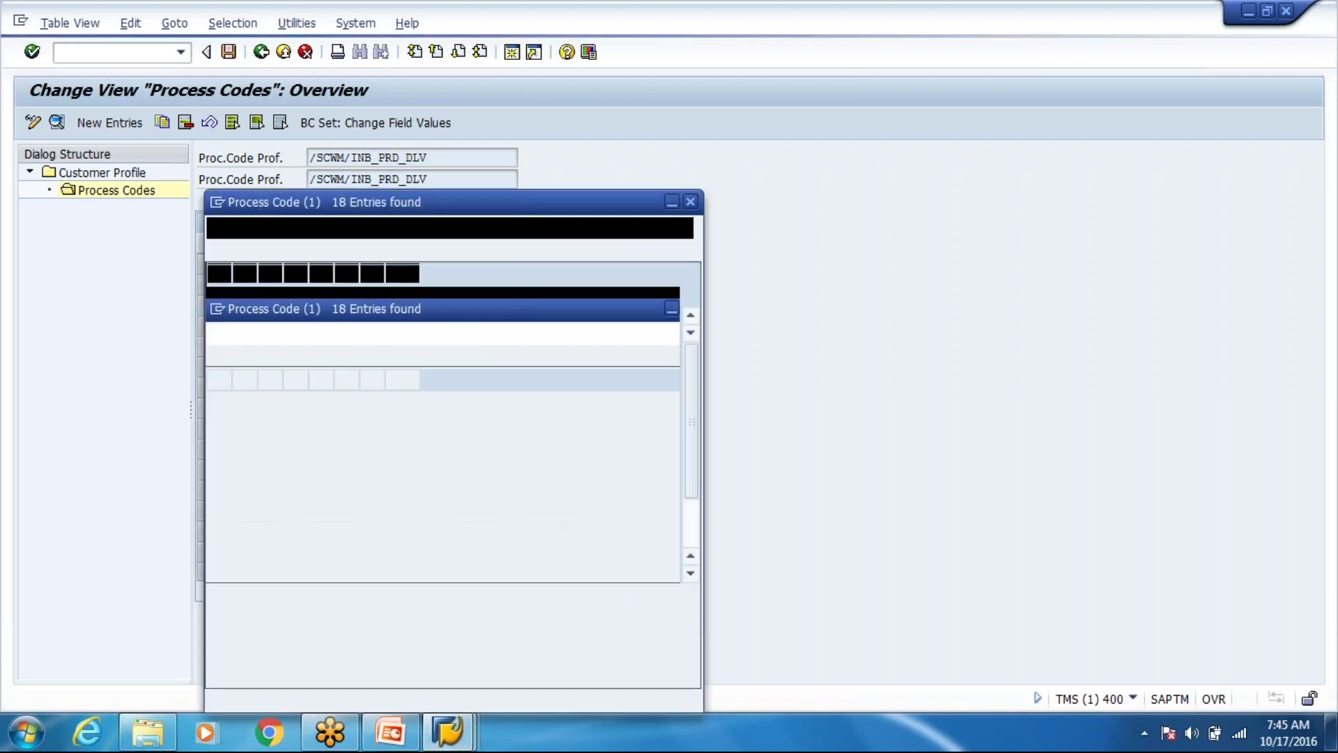
# Step: Look over the 18 process code descriptions, then back out to the Customer Profile overview
pyautogui.click(307, 465)
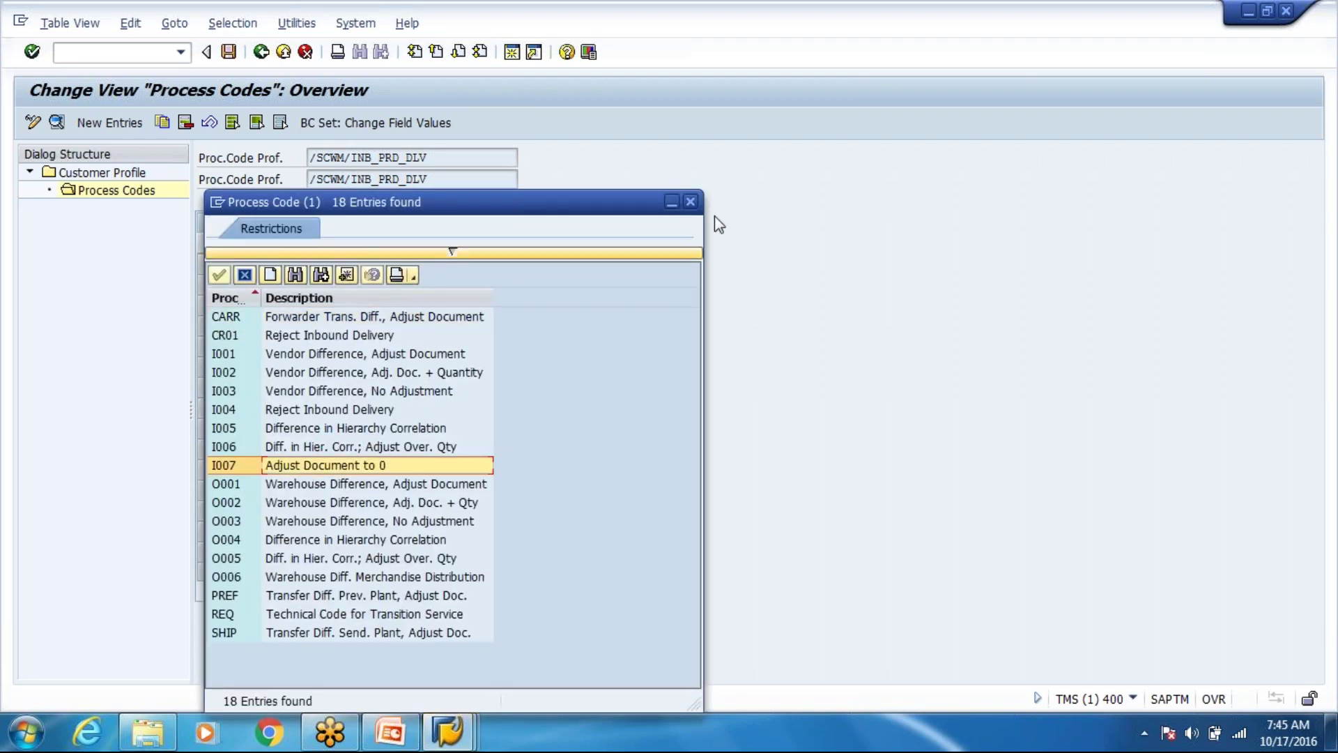
pyautogui.moveTo(655, 241); pyautogui.dragTo(1129, 236)
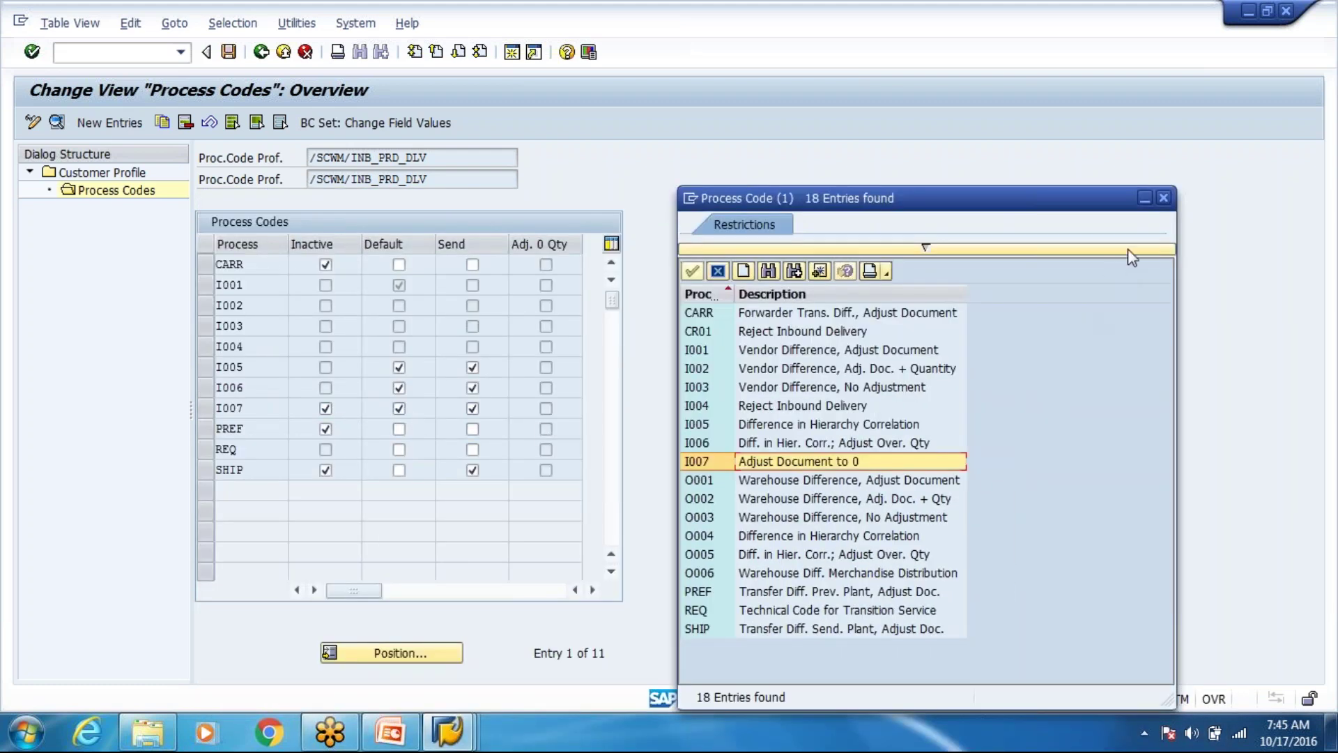
pyautogui.click(1163, 199)
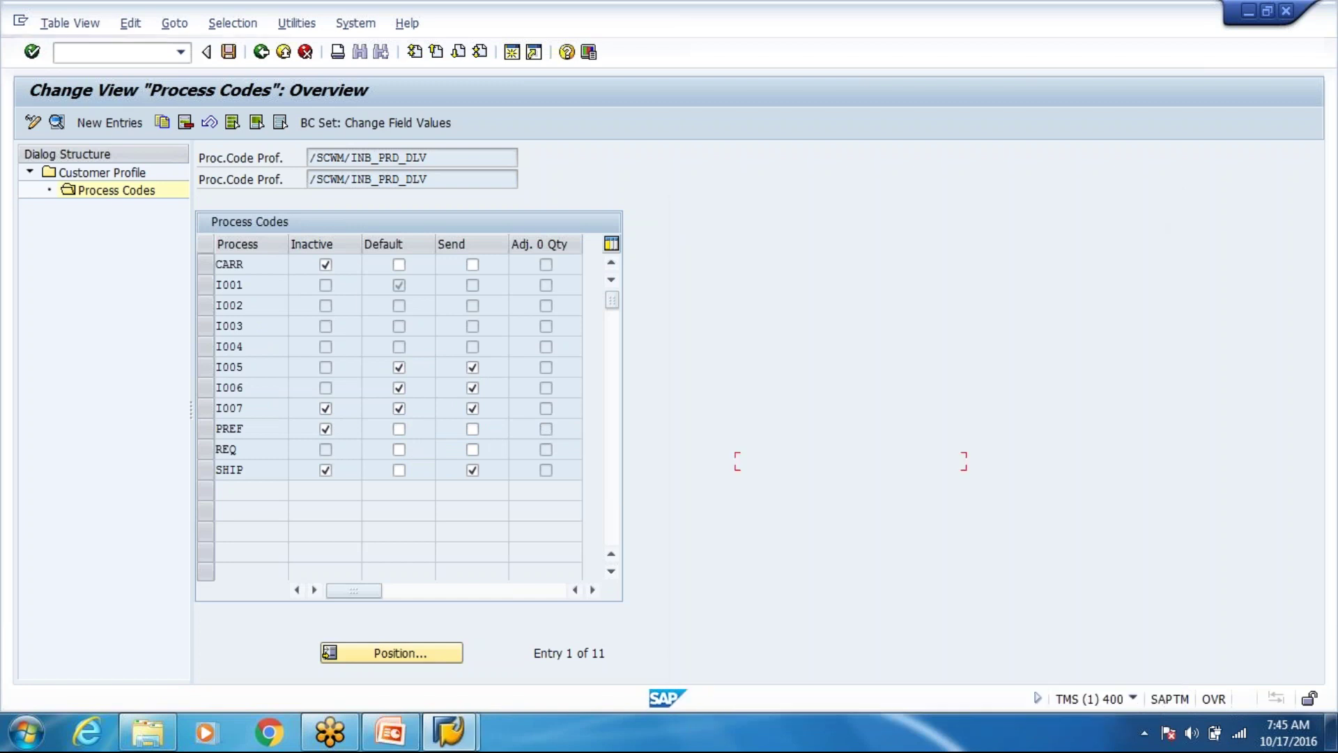
pyautogui.click(262, 54)
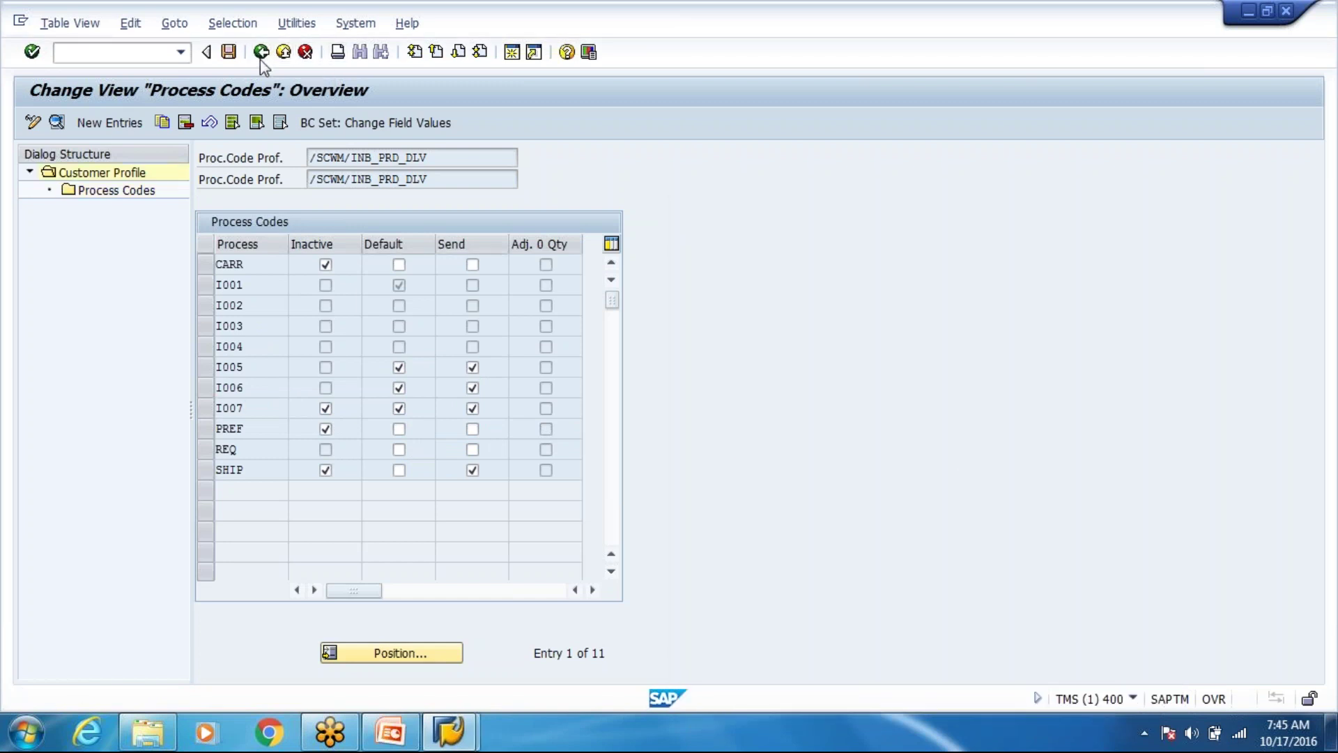
pyautogui.click(119, 192)
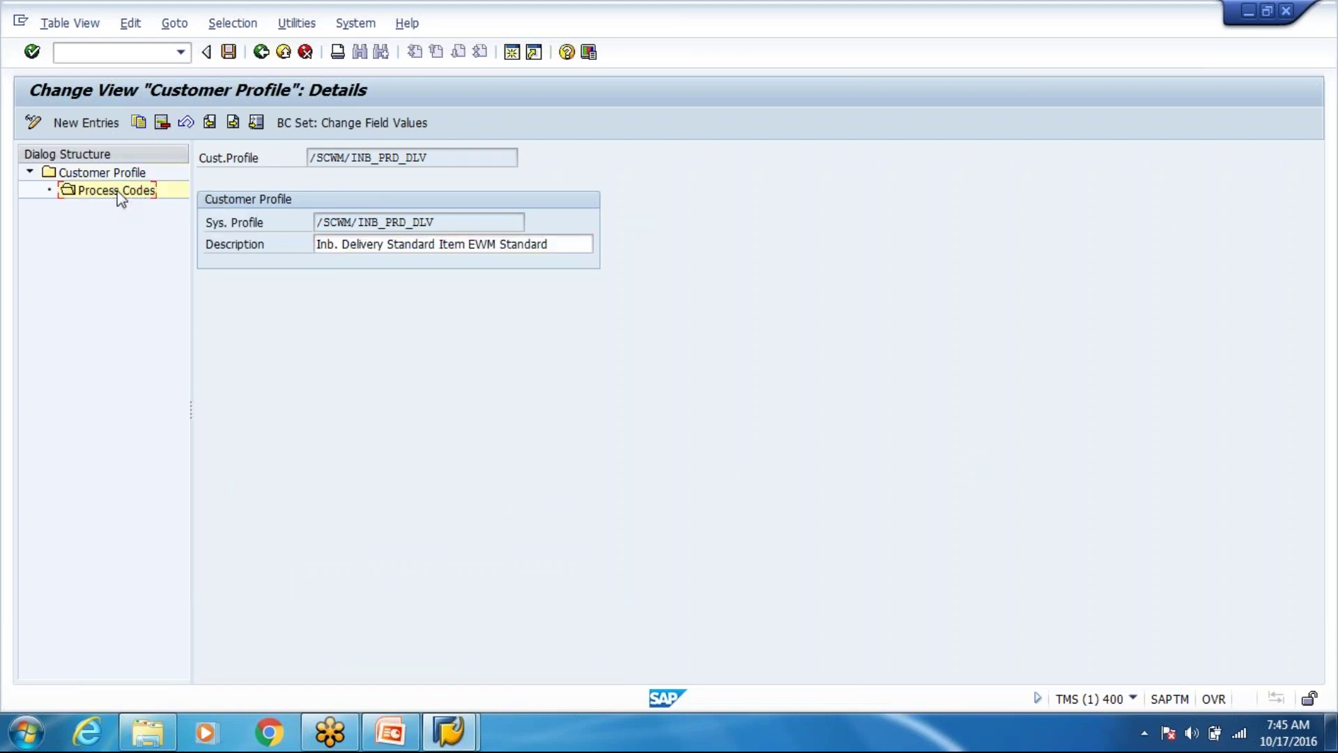
pyautogui.click(259, 55)
pyautogui.click(259, 54)
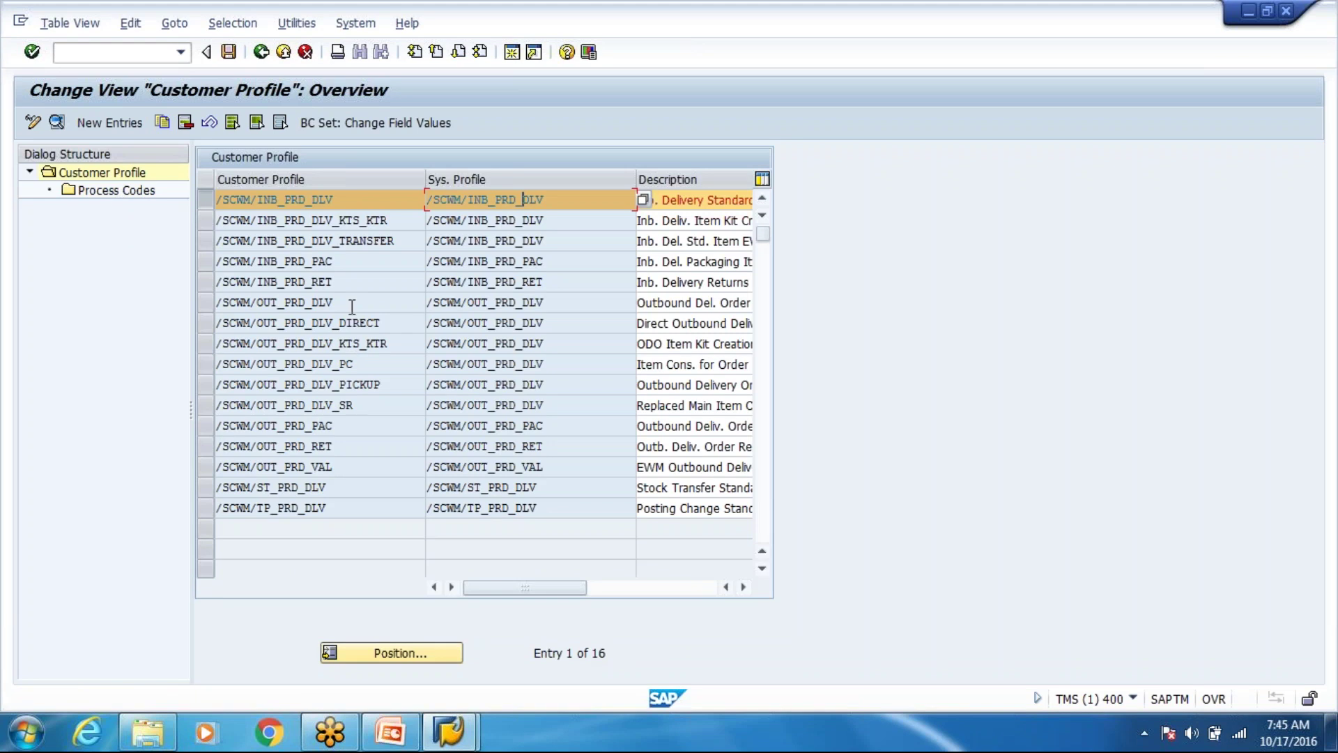
# Step: Open the first customer profile's process codes and check the CARR value list
pyautogui.click(59, 124)
pyautogui.doubleClick(132, 192)
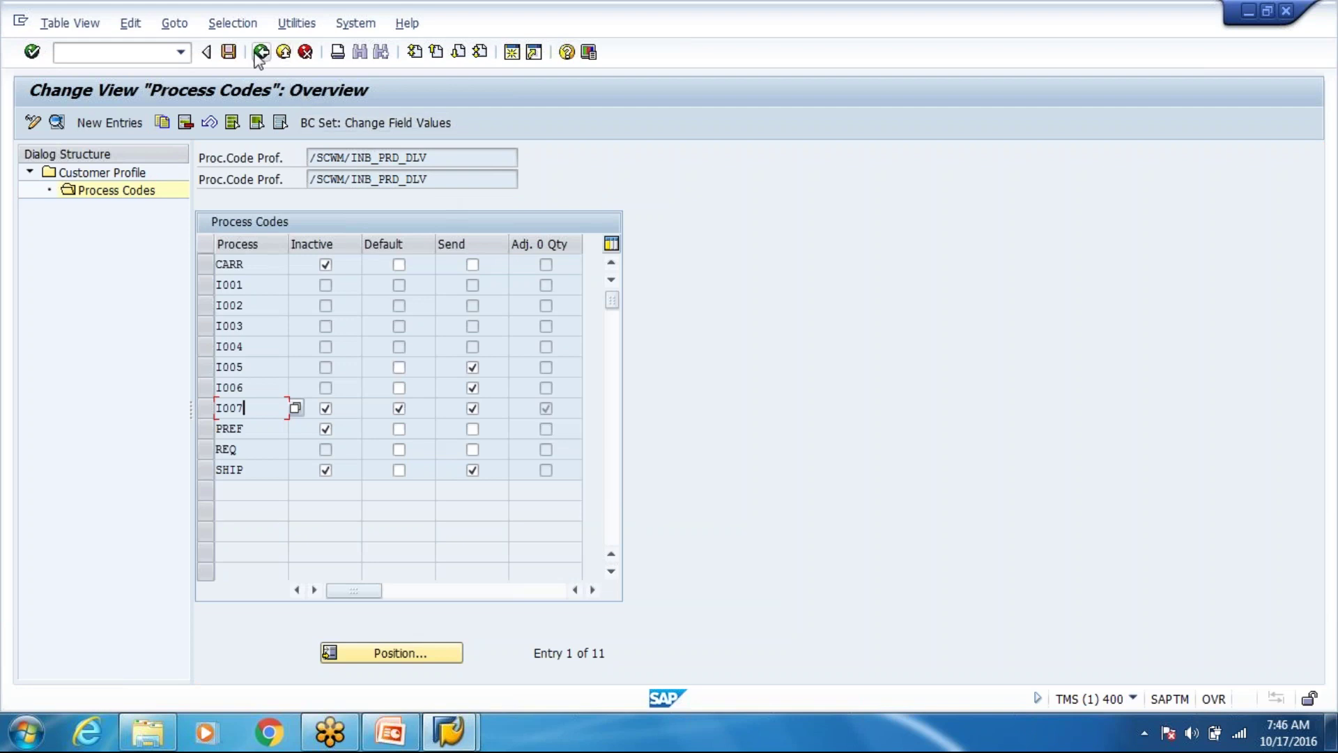
pyautogui.click(245, 264)
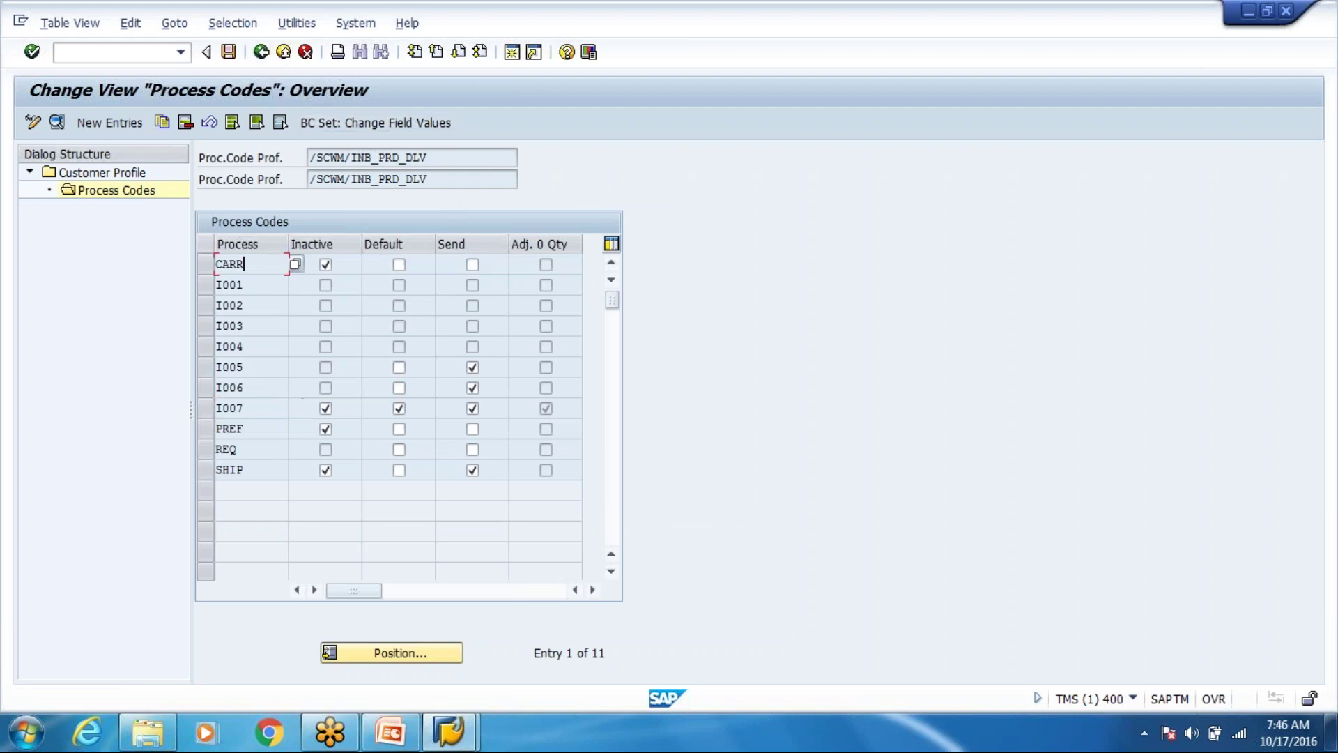
pyautogui.click(295, 264)
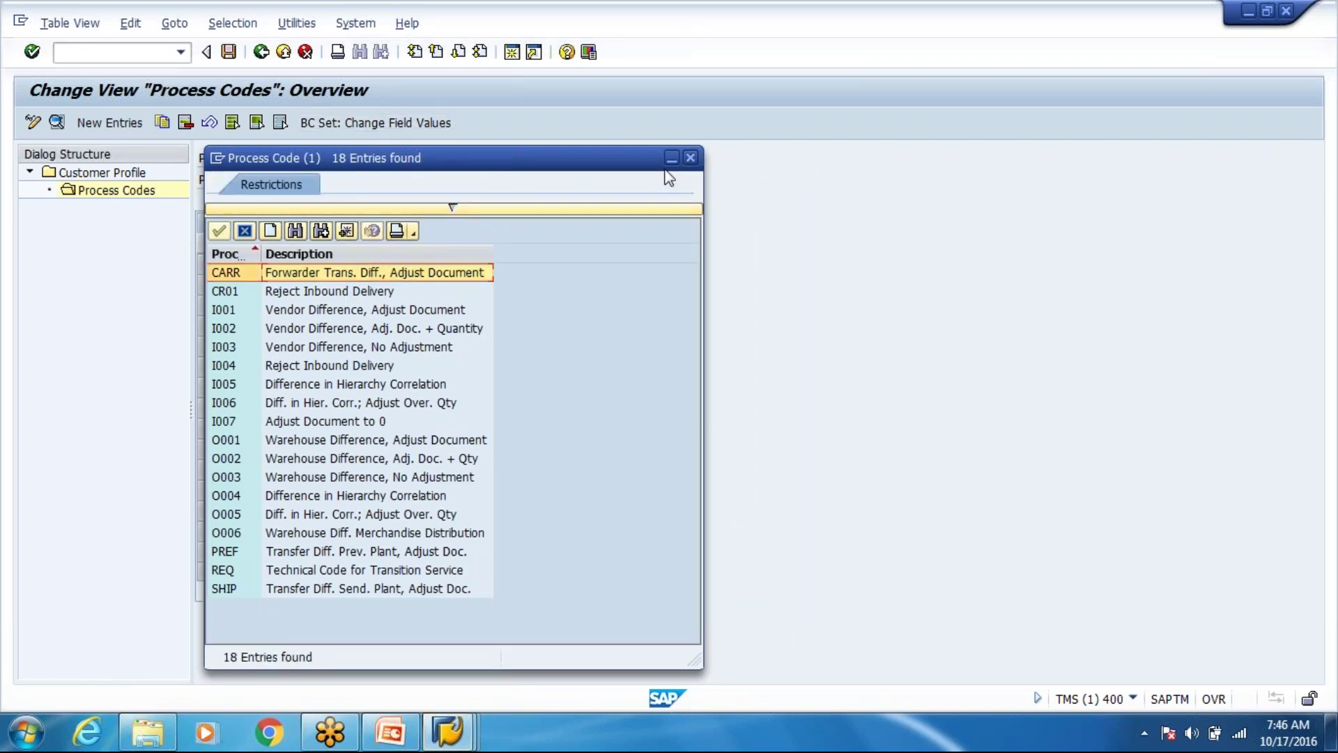
pyautogui.click(692, 158)
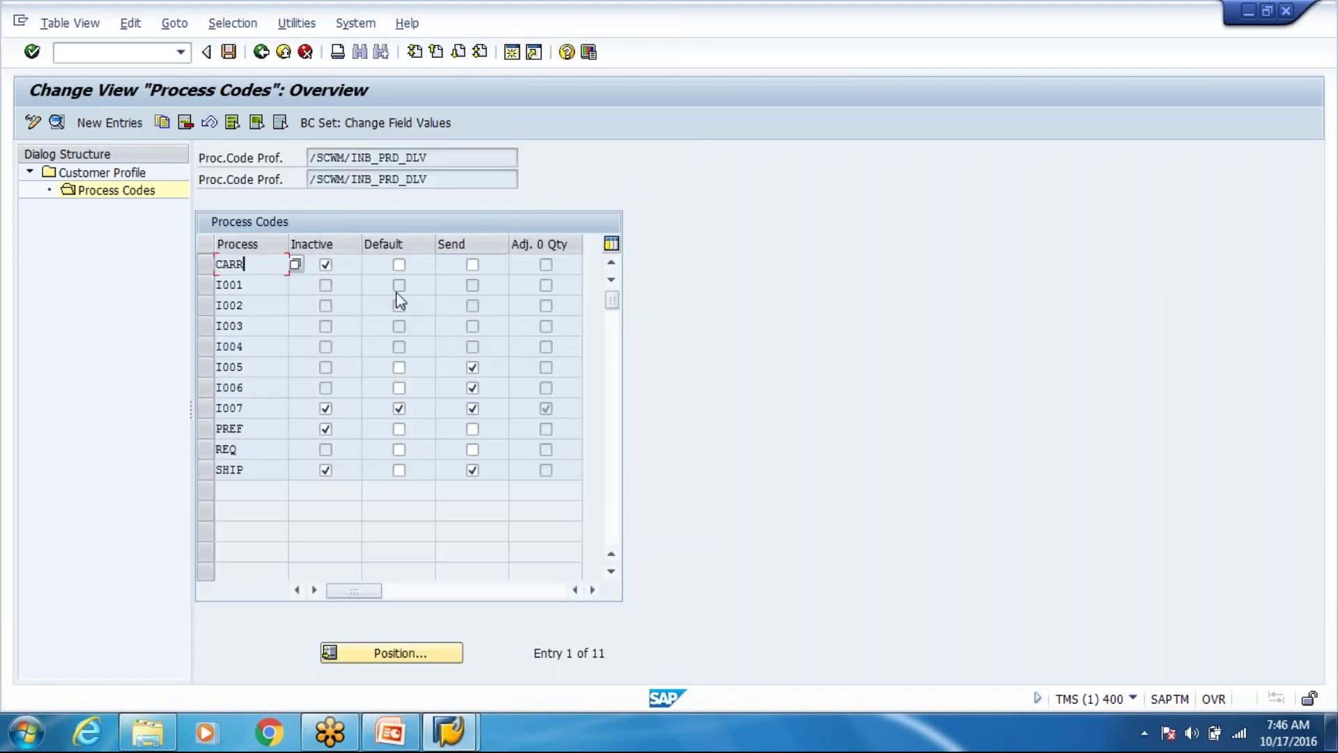
# Step: Untick Send for I005 and I006, then back out until the Exit maintenance prompt appears
pyautogui.click(205, 388)
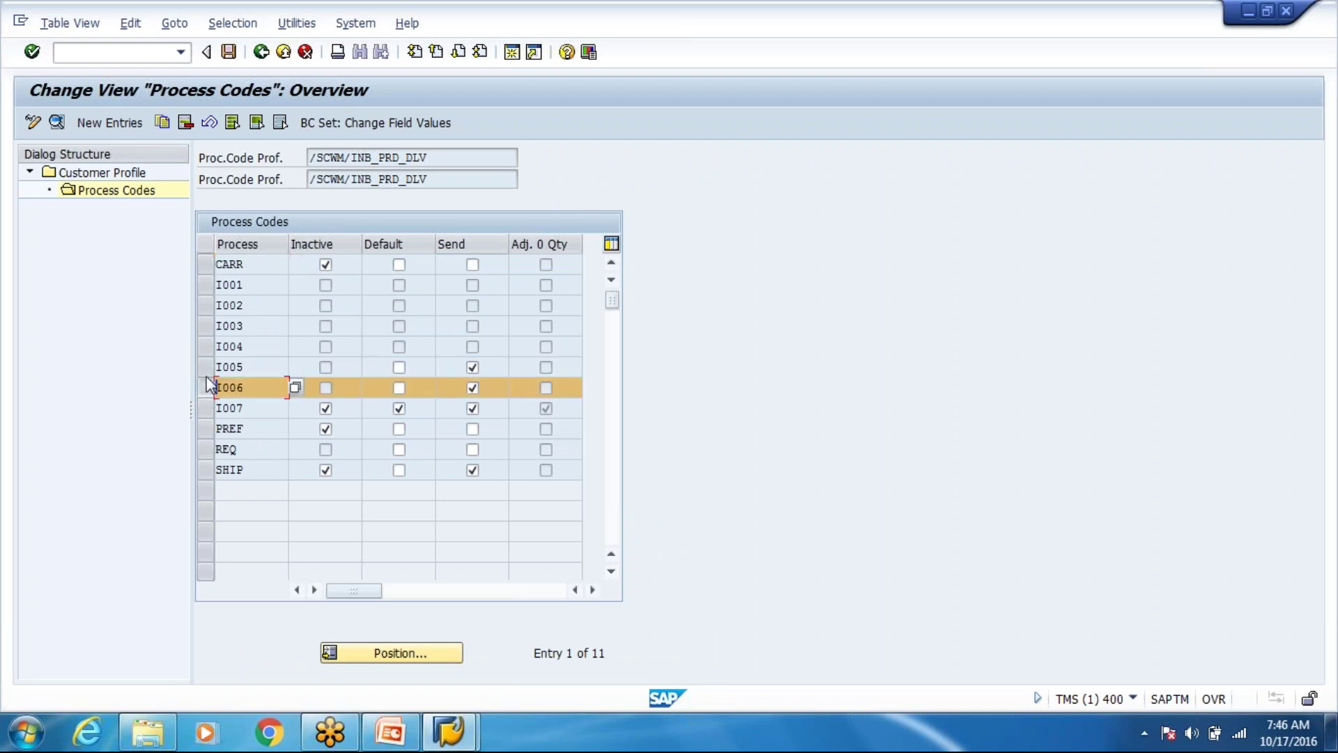
pyautogui.moveTo(202, 295); pyautogui.dragTo(207, 367)
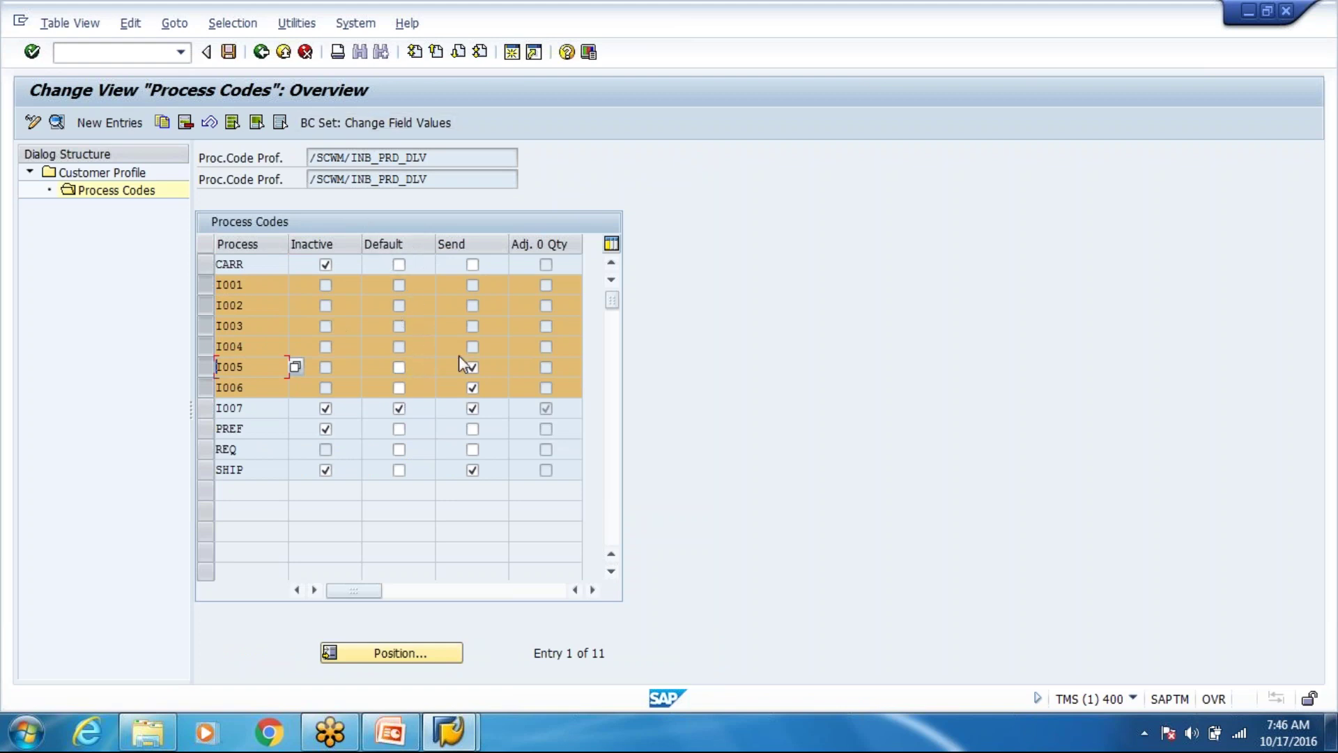
pyautogui.click(472, 387)
pyautogui.click(206, 367)
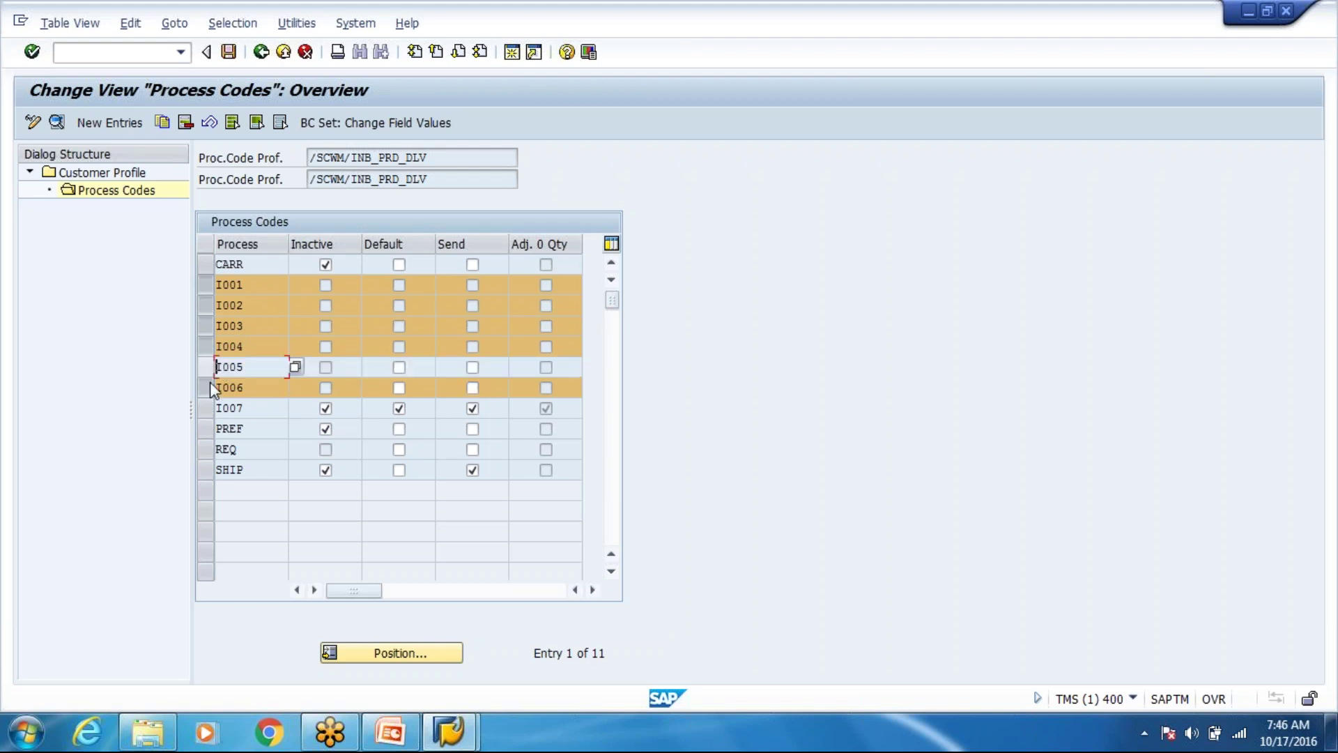
pyautogui.click(208, 387)
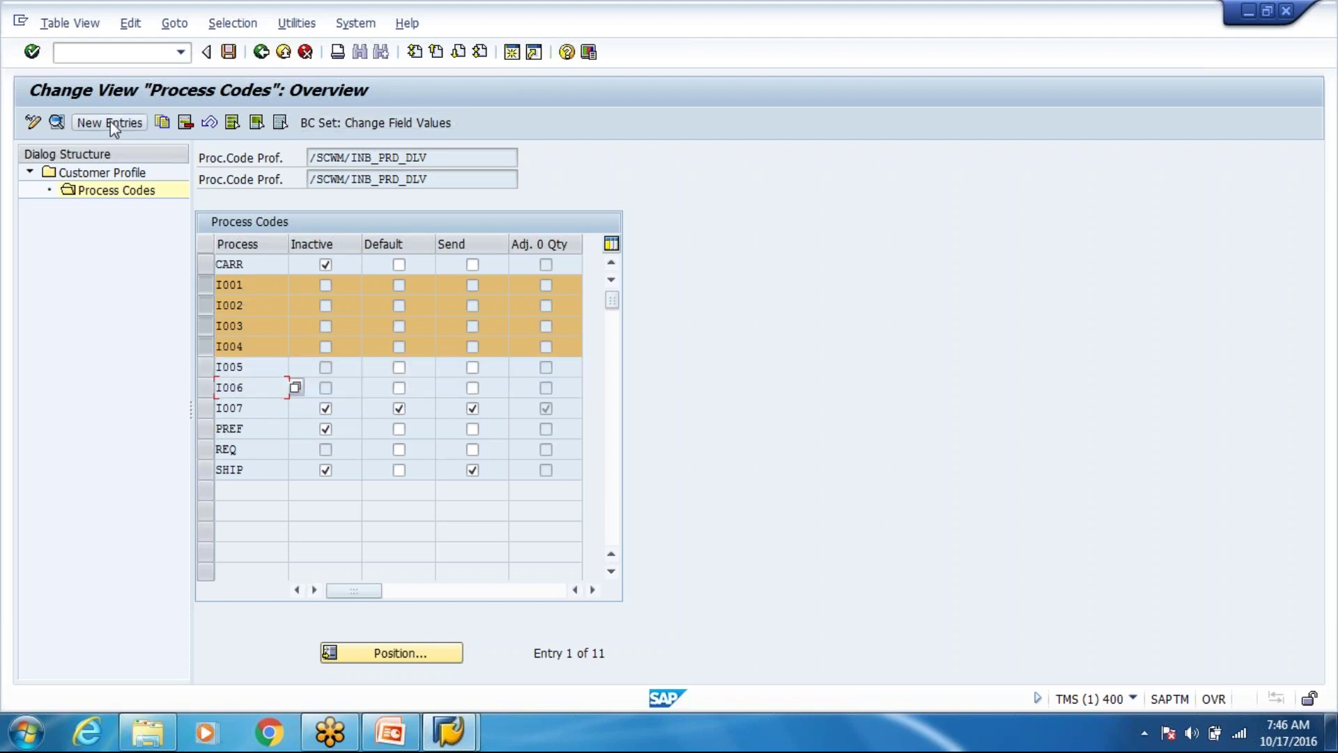
pyautogui.click(262, 53)
pyautogui.click(262, 53)
pyautogui.click(262, 53)
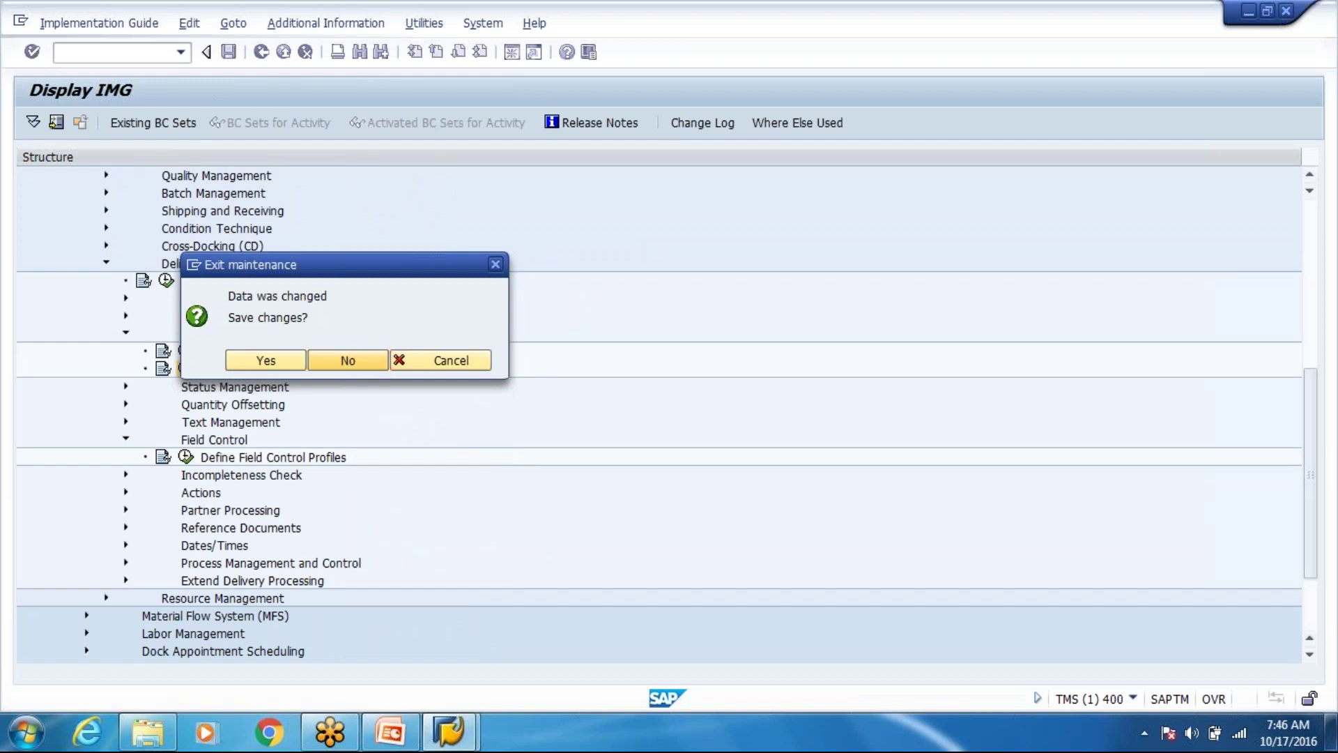
# Step: Discard the changes, then open Define Process Profile and the /SCWM/INB_PRD profile details
pyautogui.click(317, 357)
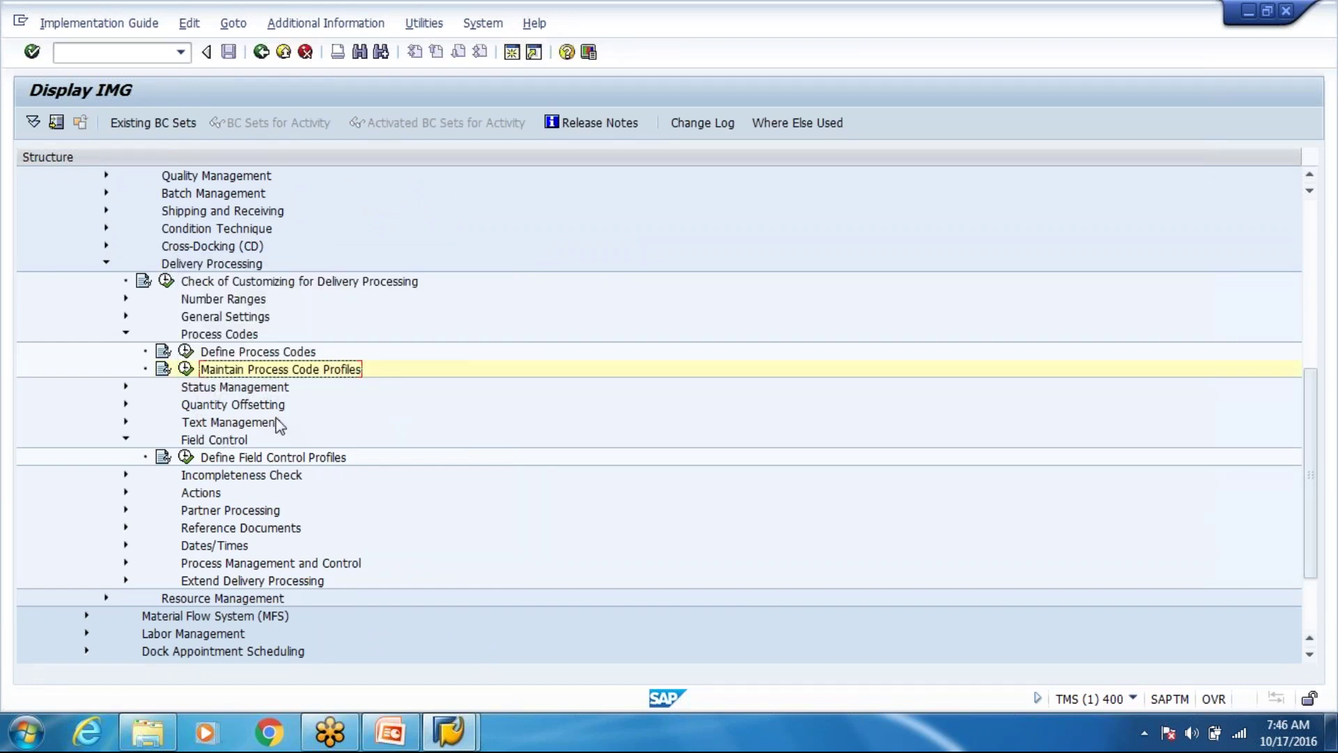
pyautogui.scroll(-1, 279, 425)
pyautogui.scroll(-2, 279, 425)
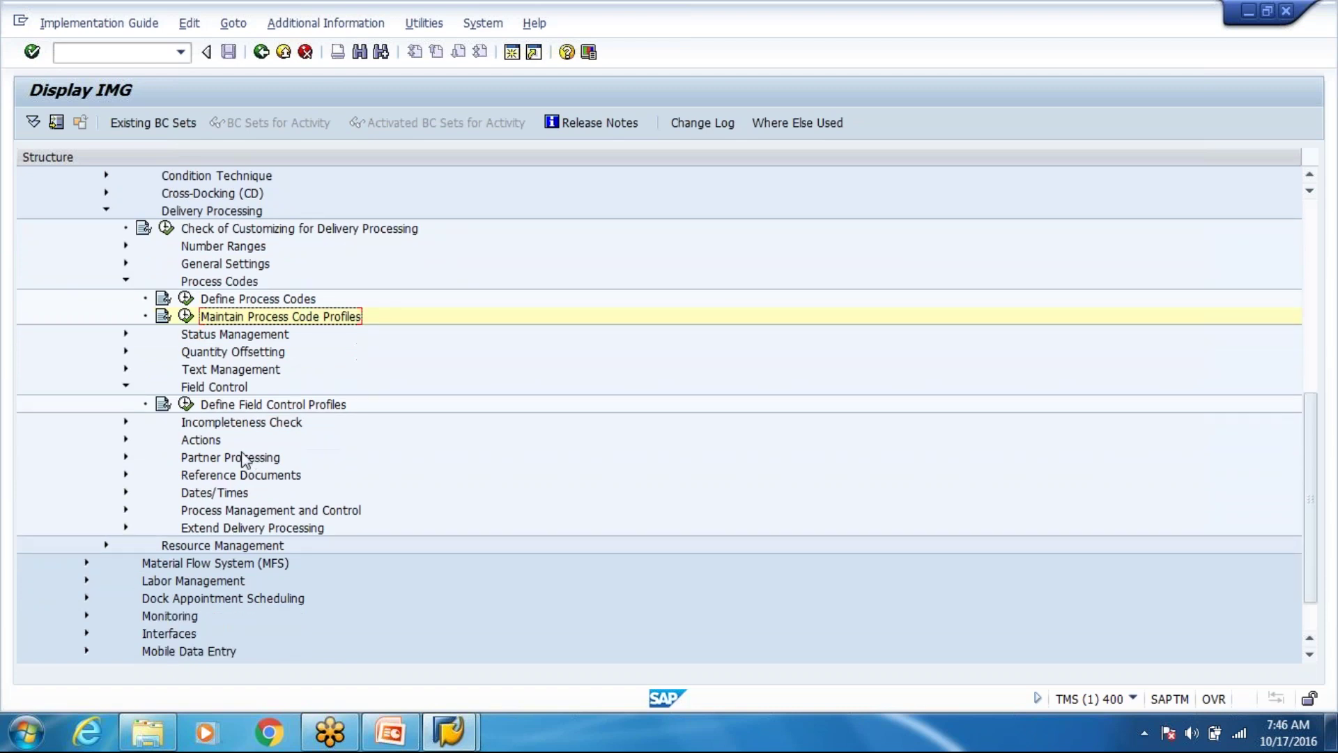
pyautogui.click(125, 509)
pyautogui.scroll(-4, 315, 504)
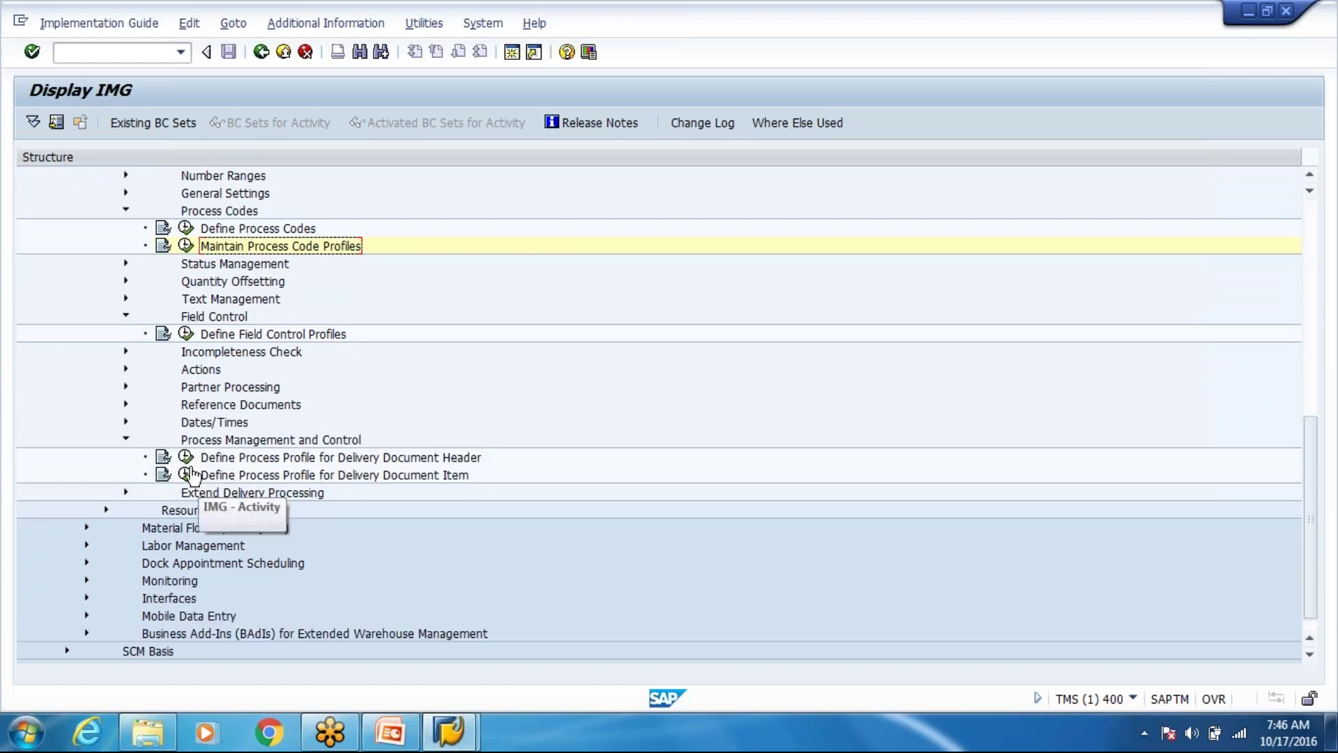
pyautogui.click(186, 457)
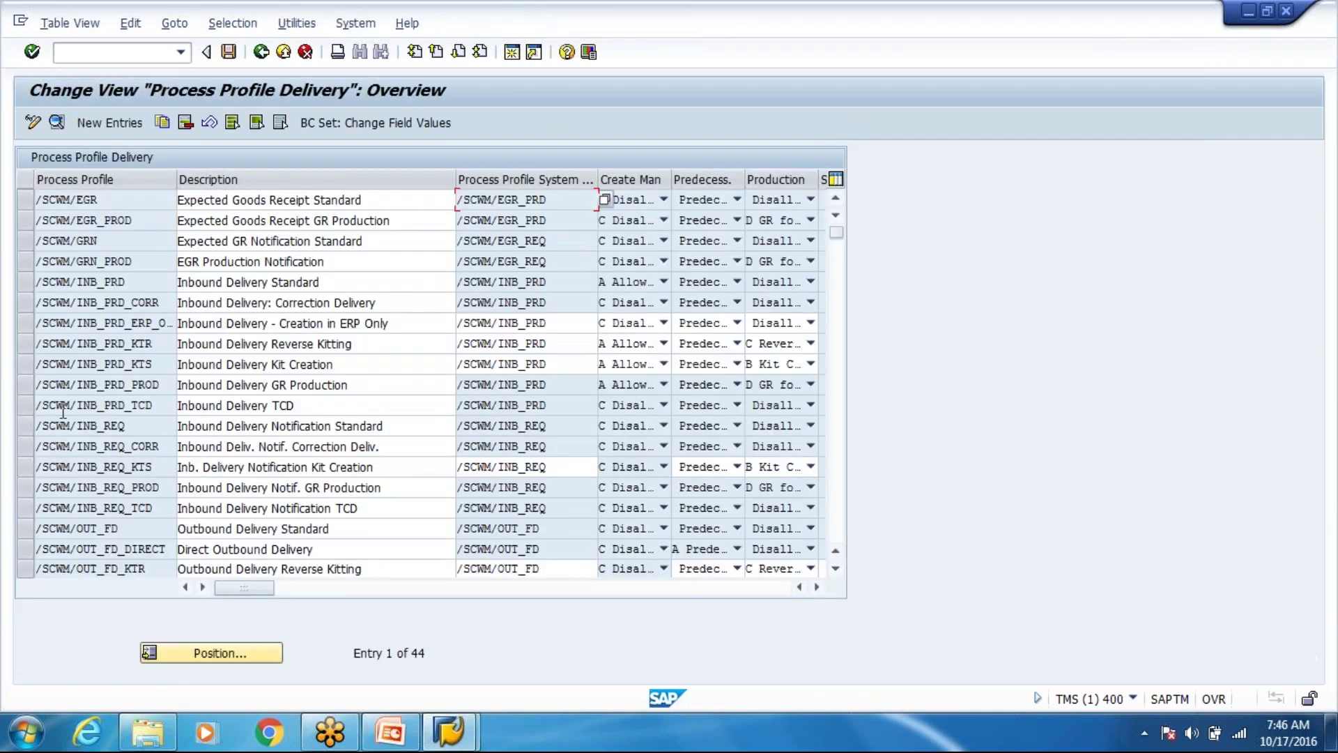
pyautogui.doubleClick(185, 281)
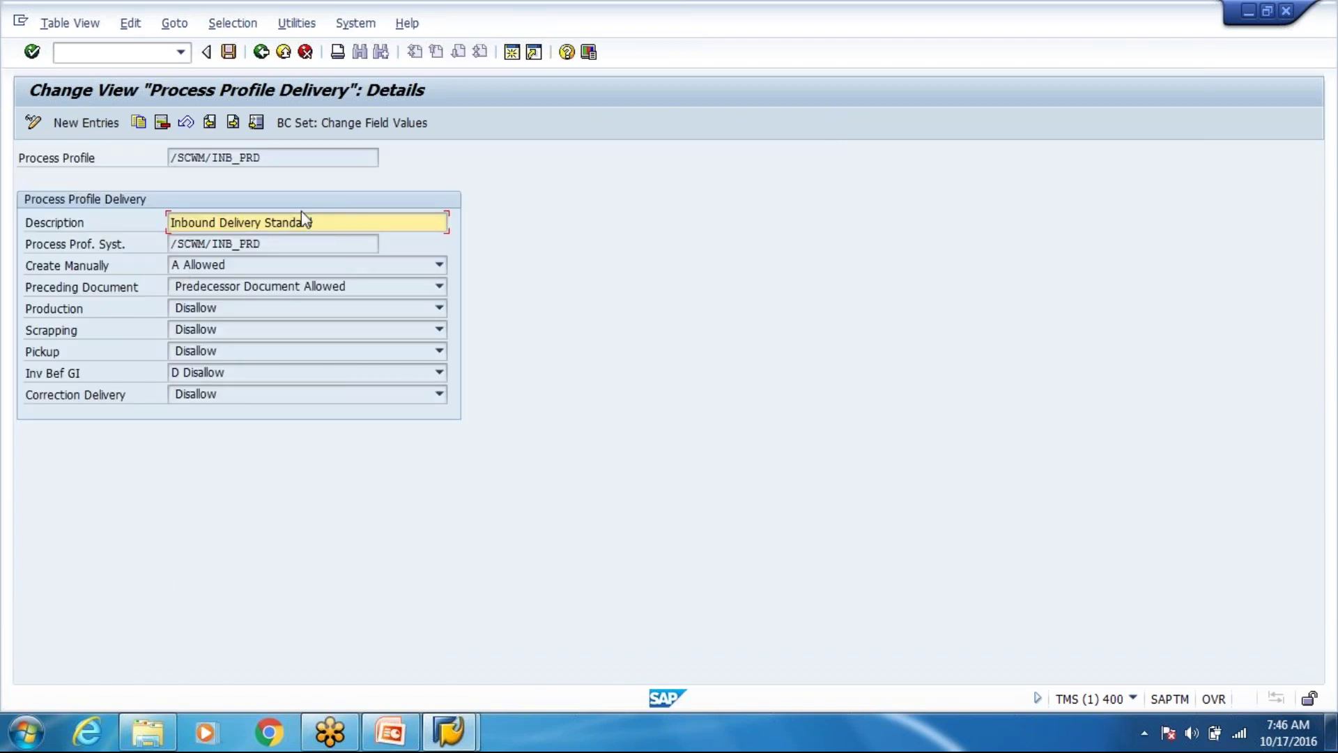
pyautogui.moveTo(343, 222); pyautogui.dragTo(217, 222)
pyautogui.click(180, 222)
pyautogui.moveTo(268, 158); pyautogui.dragTo(169, 175)
pyautogui.click(170, 159)
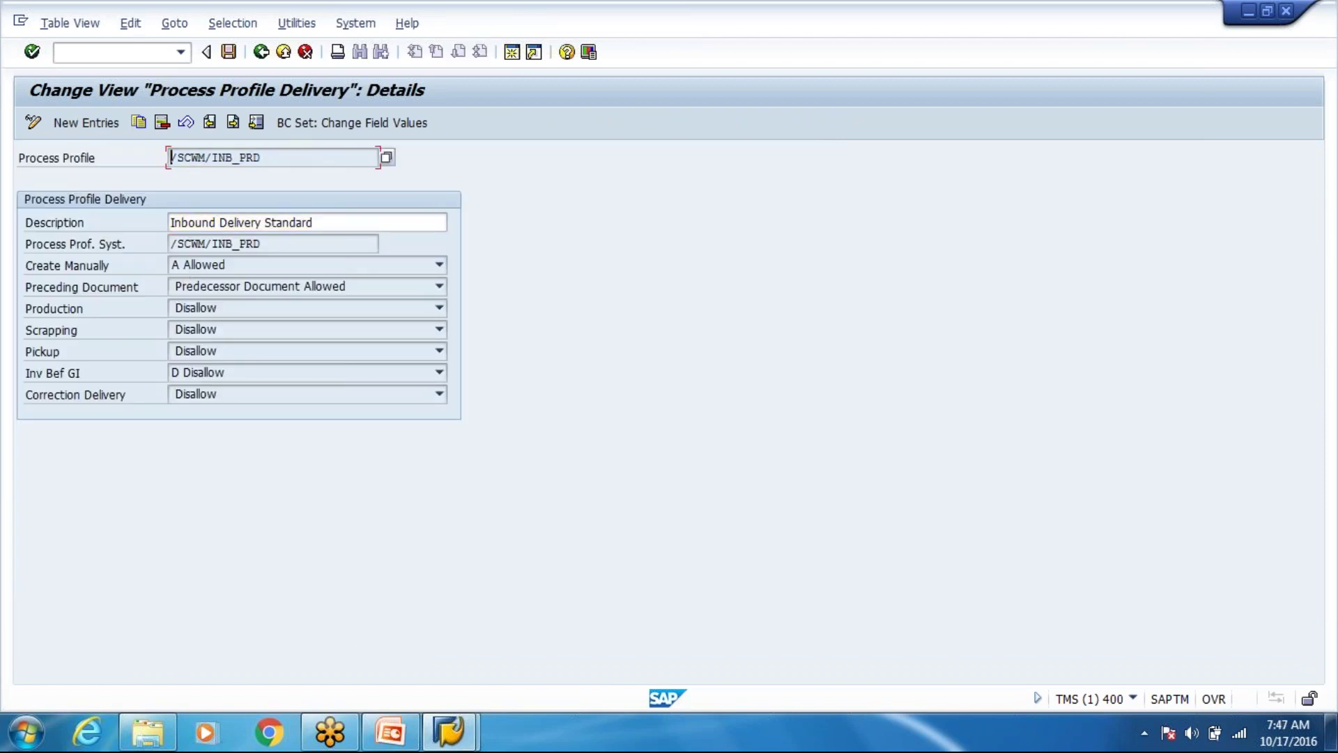
pyautogui.click(97, 123)
pyautogui.click(235, 243)
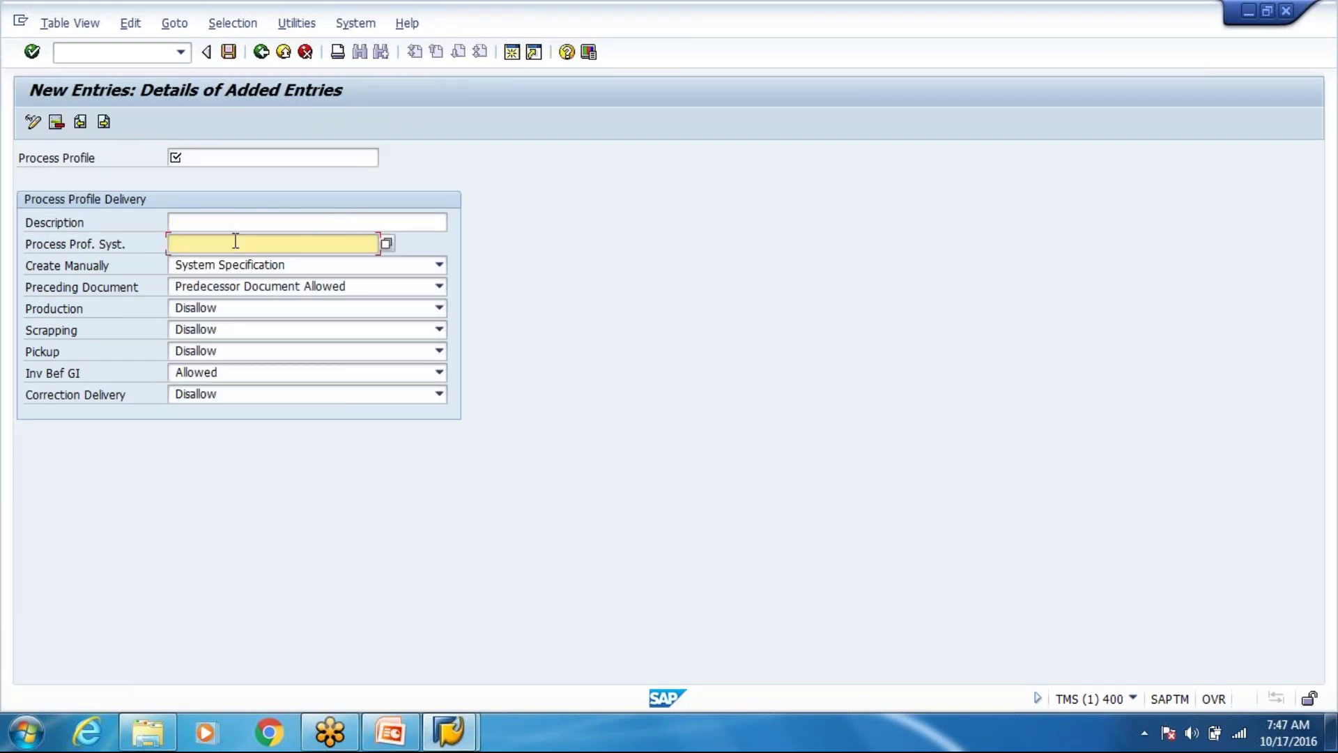
pyautogui.click(127, 245)
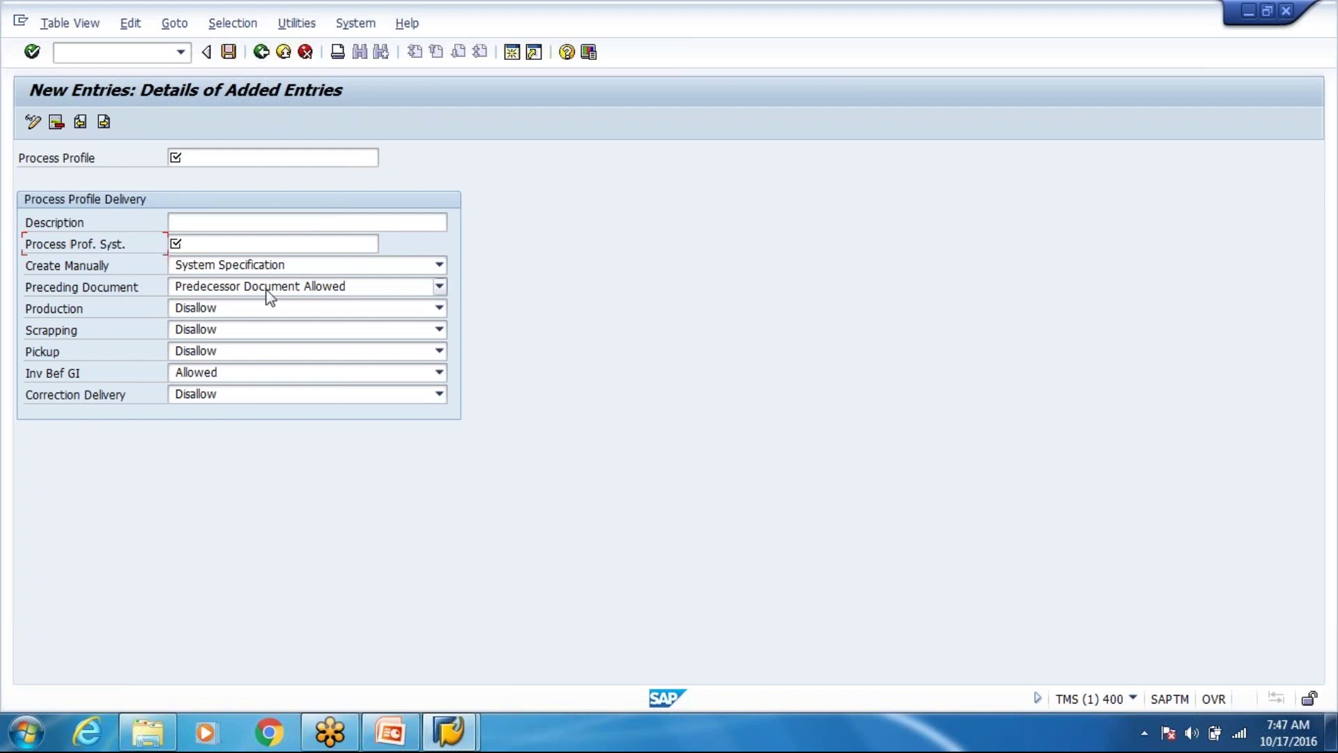
pyautogui.click(261, 52)
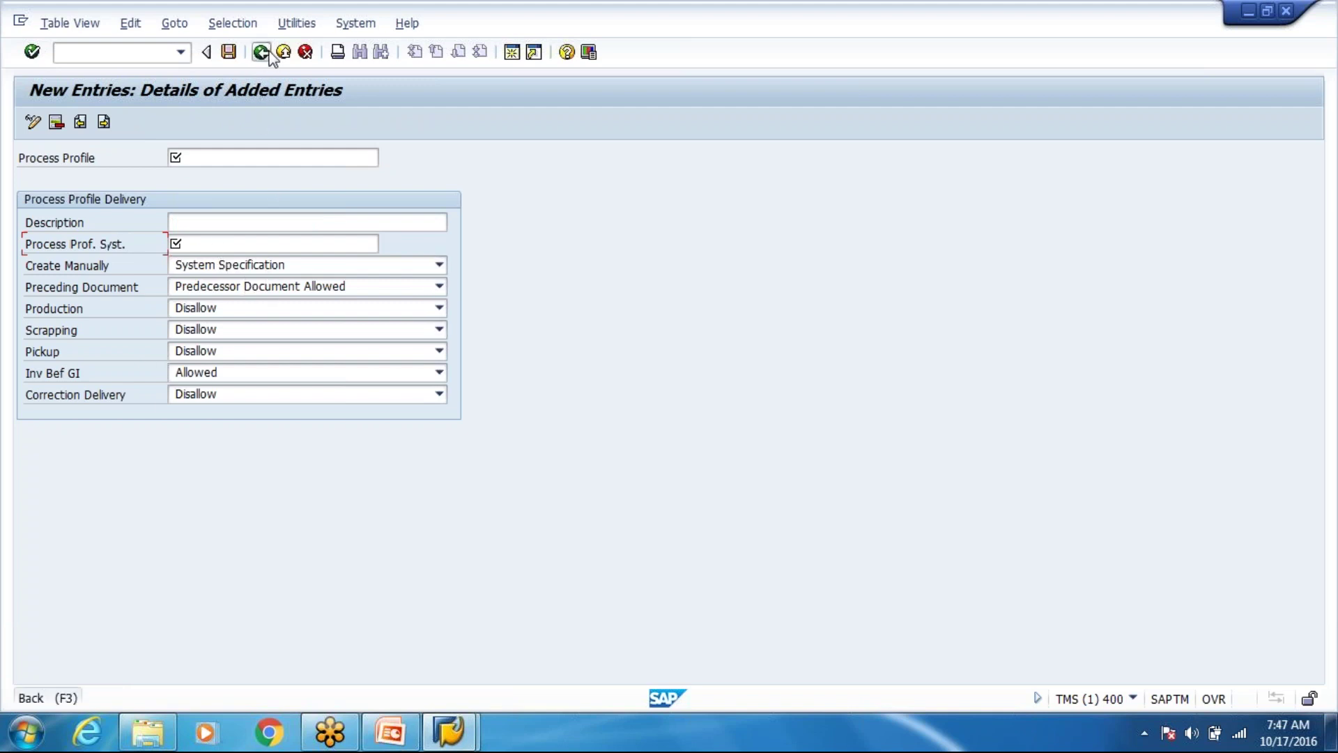
pyautogui.click(304, 52)
pyautogui.click(293, 363)
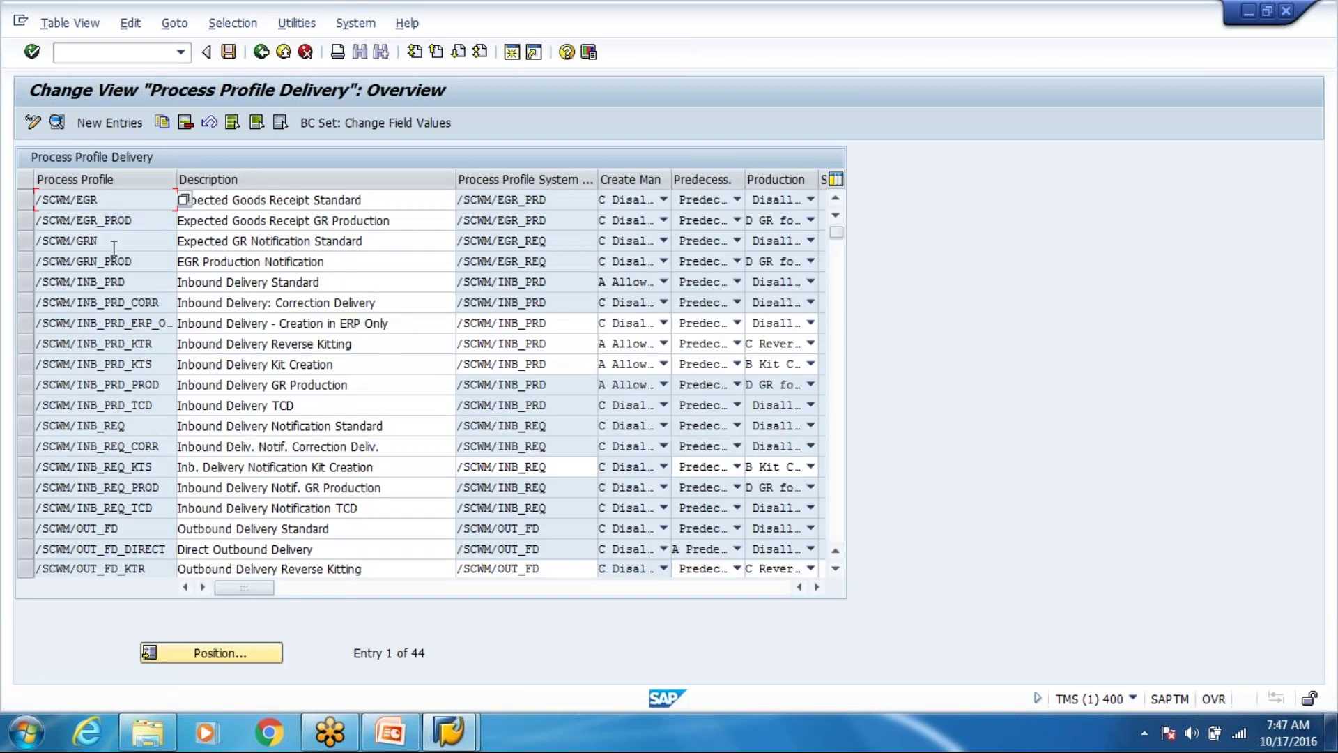
pyautogui.doubleClick(129, 282)
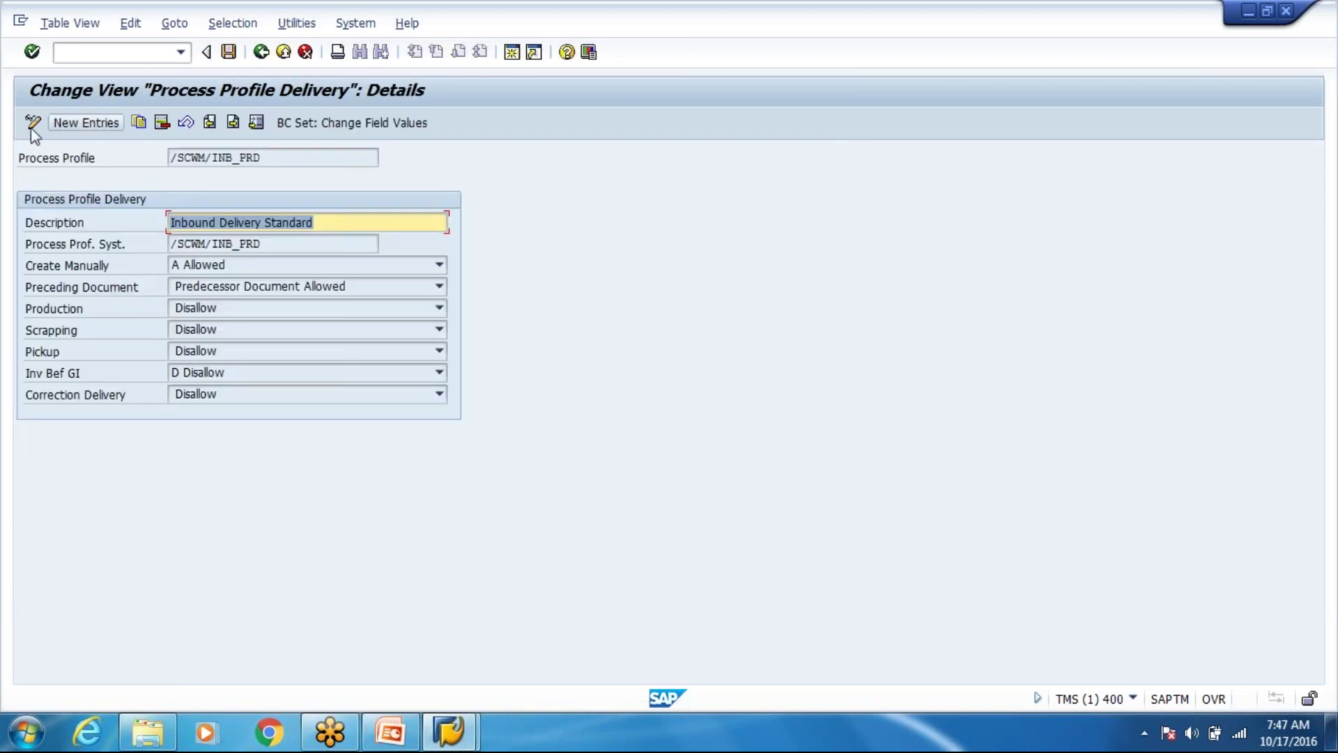
pyautogui.click(32, 124)
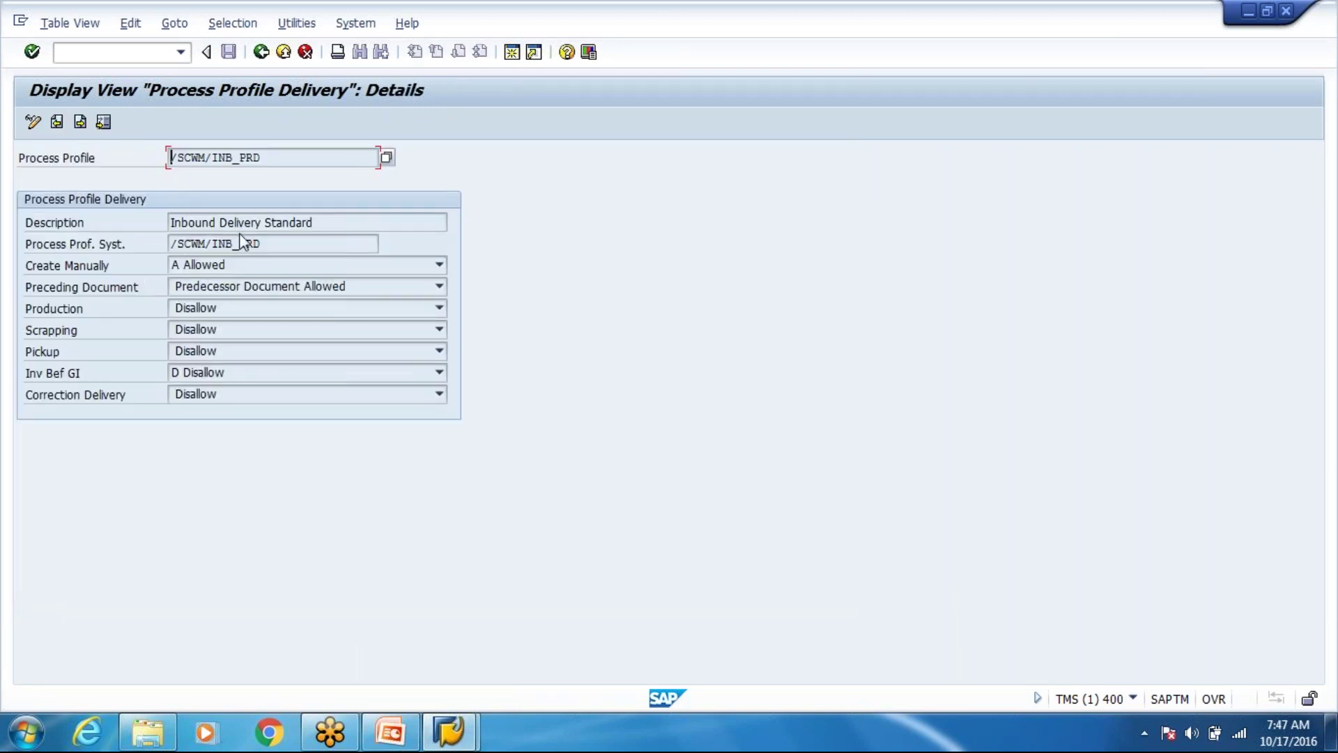
pyautogui.moveTo(293, 244); pyautogui.dragTo(172, 245)
pyautogui.hotkey('ctrl', 'c')
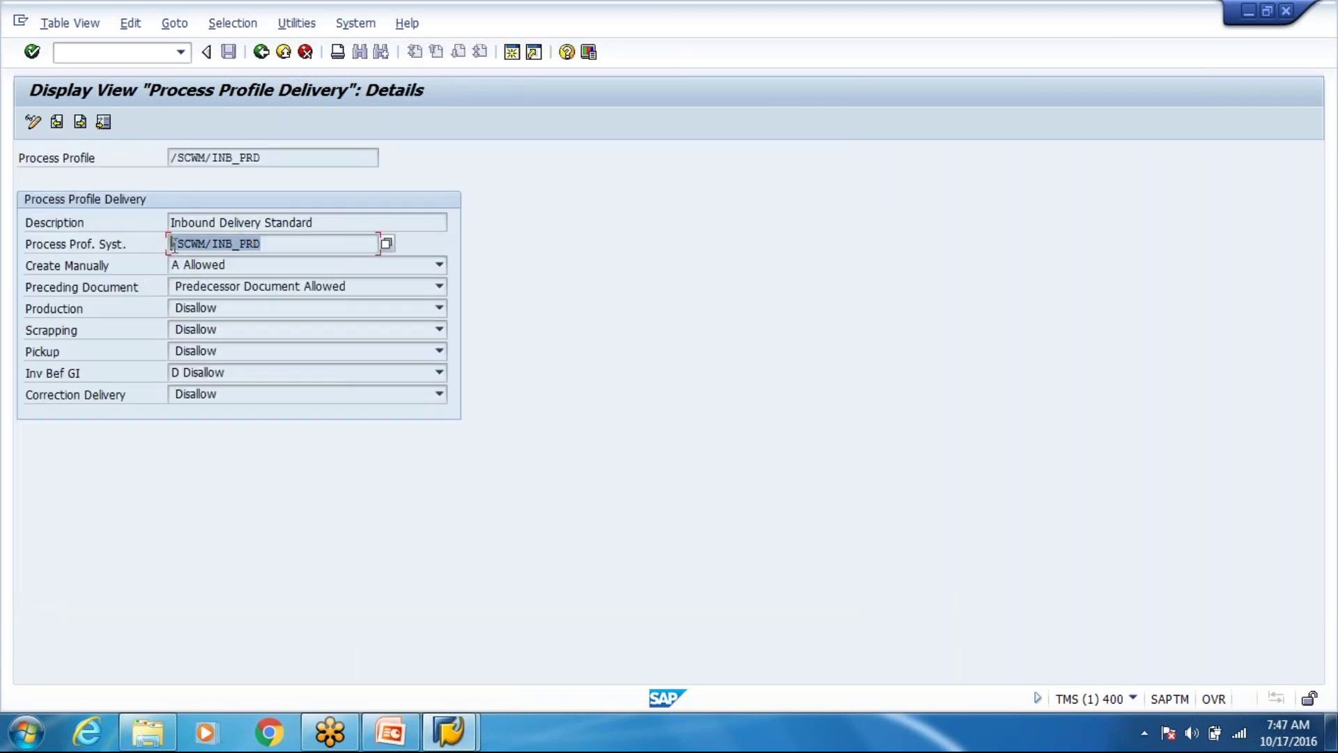
pyautogui.click(33, 123)
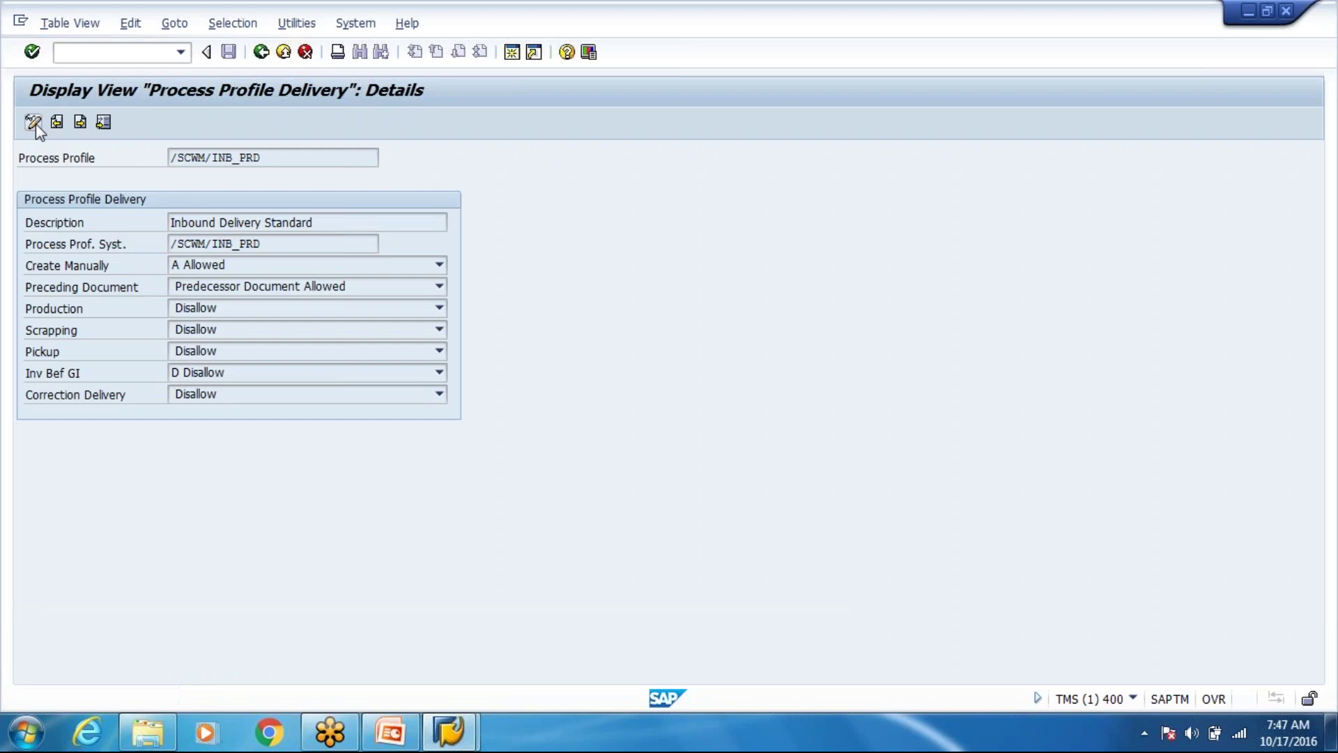
pyautogui.click(89, 127)
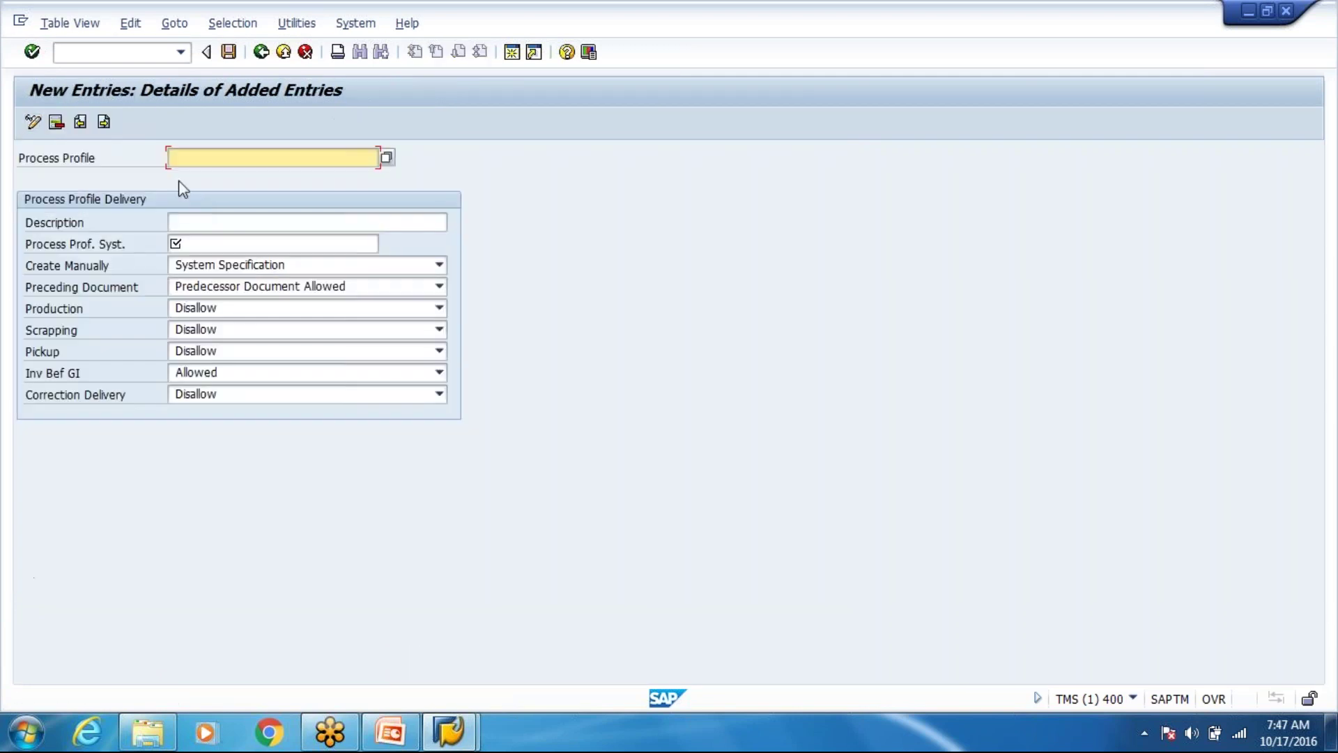
# Step: Enter new process profile Test with system profile /SCWM/INB_PRD and description Test, and confirm
pyautogui.write('Test')
pyautogui.press('Tab')
pyautogui.press('Tab')
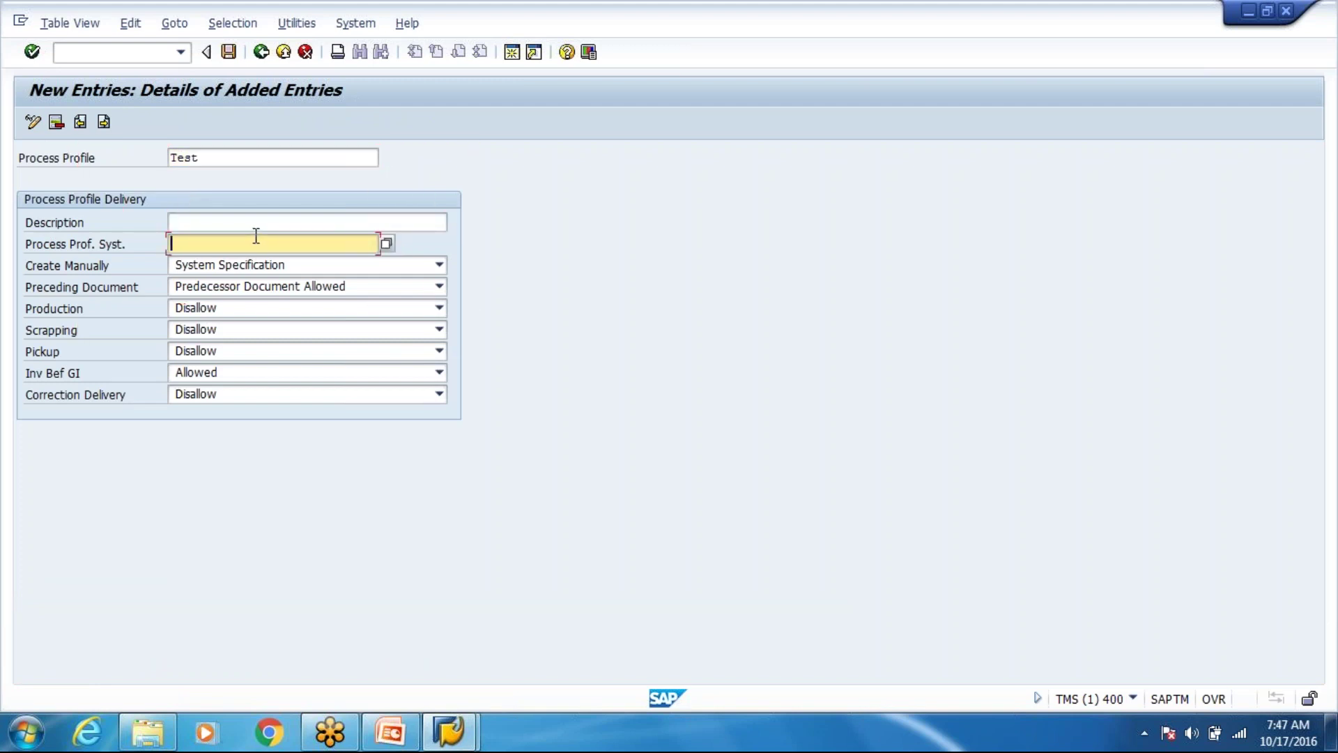
pyautogui.hotkey('ctrl', 'v')
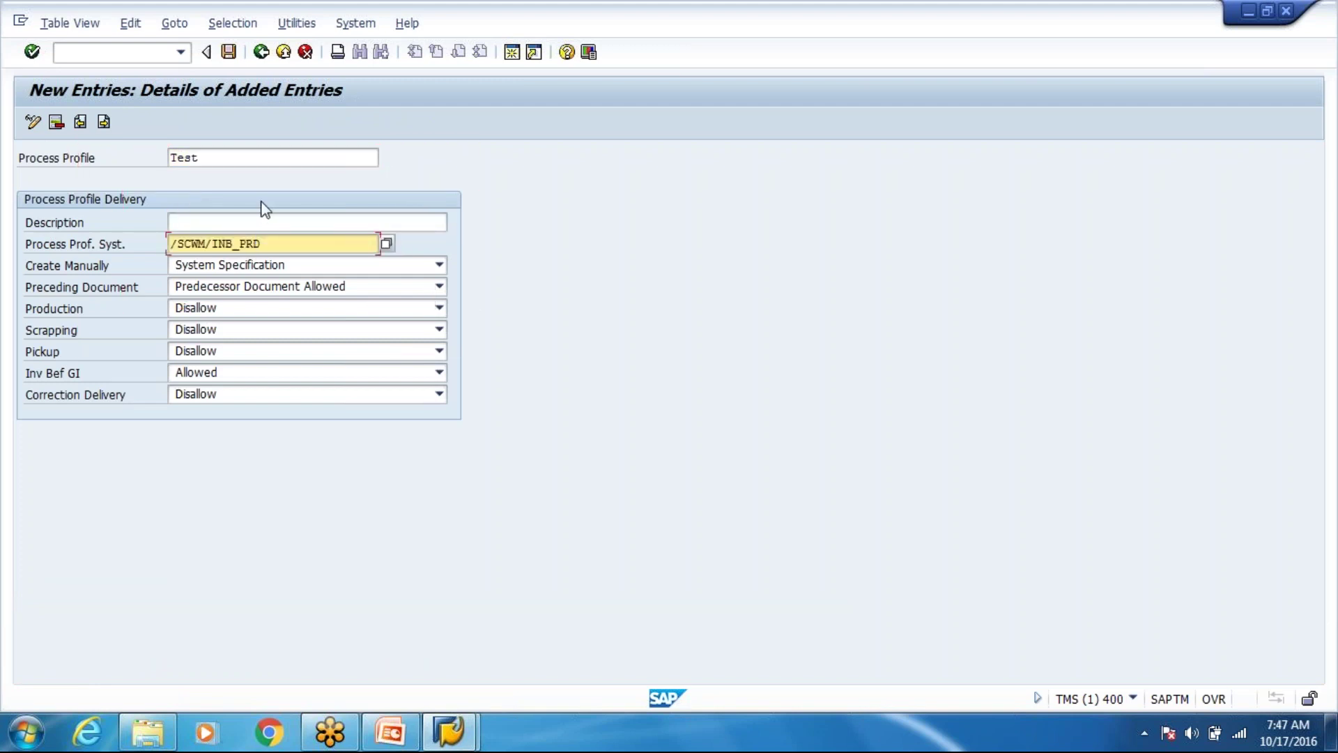
pyautogui.click(247, 223)
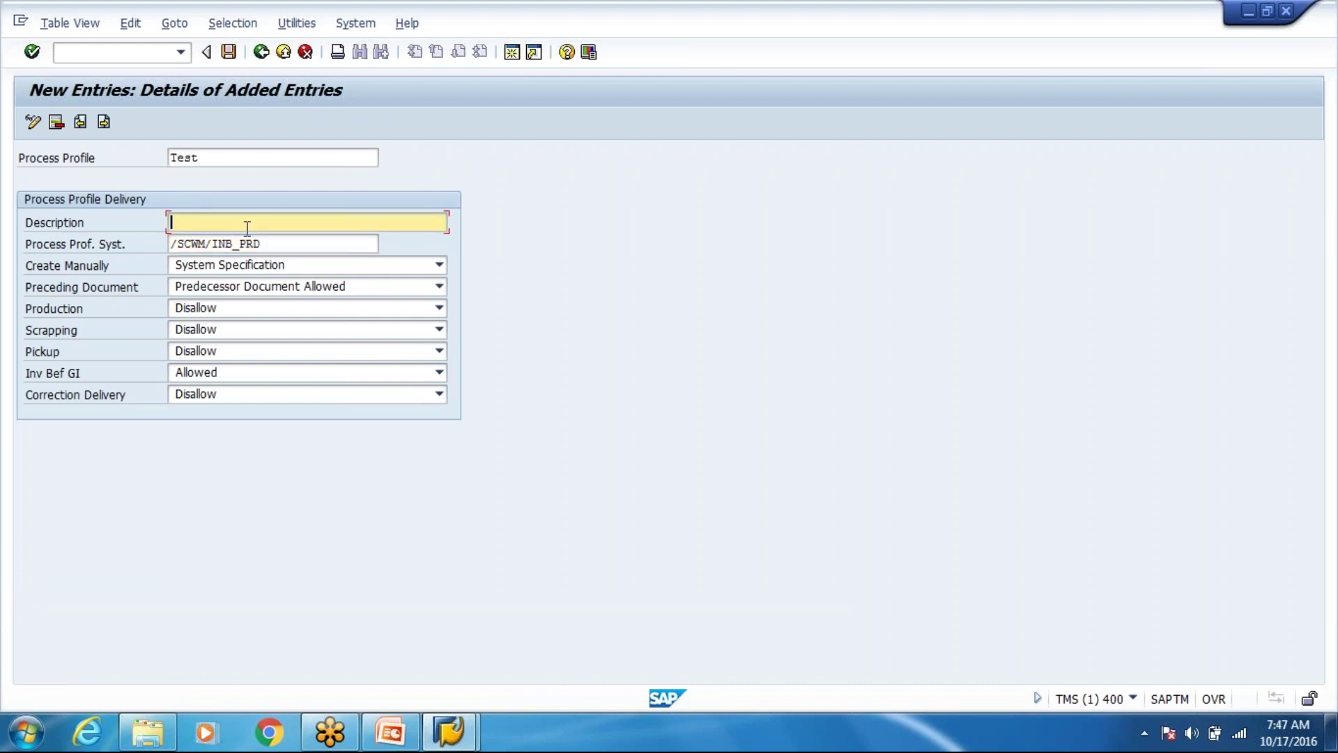
pyautogui.write('Test')
pyautogui.press('Return')
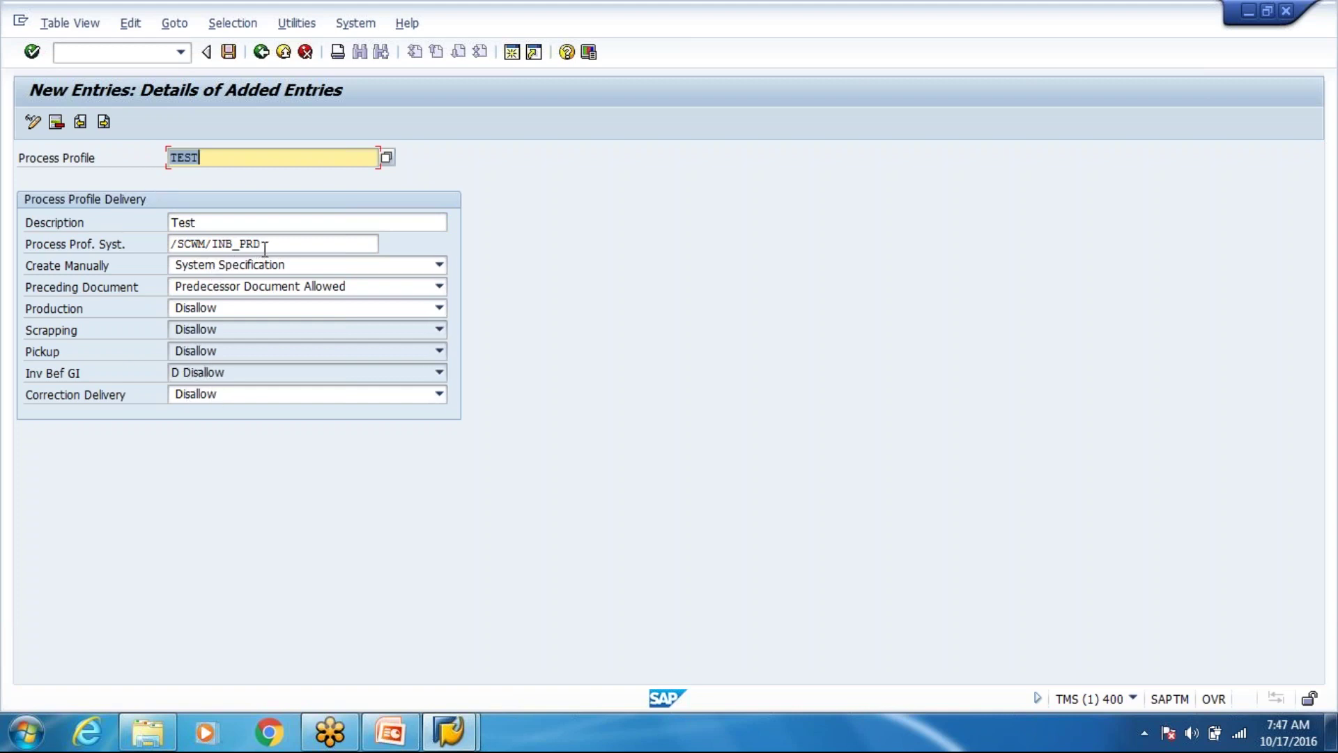
# Step: Highlight the system profile value /SCWM/INB_PRD in the new entry
pyautogui.moveTo(267, 244); pyautogui.dragTo(168, 239)
pyautogui.click(168, 239)
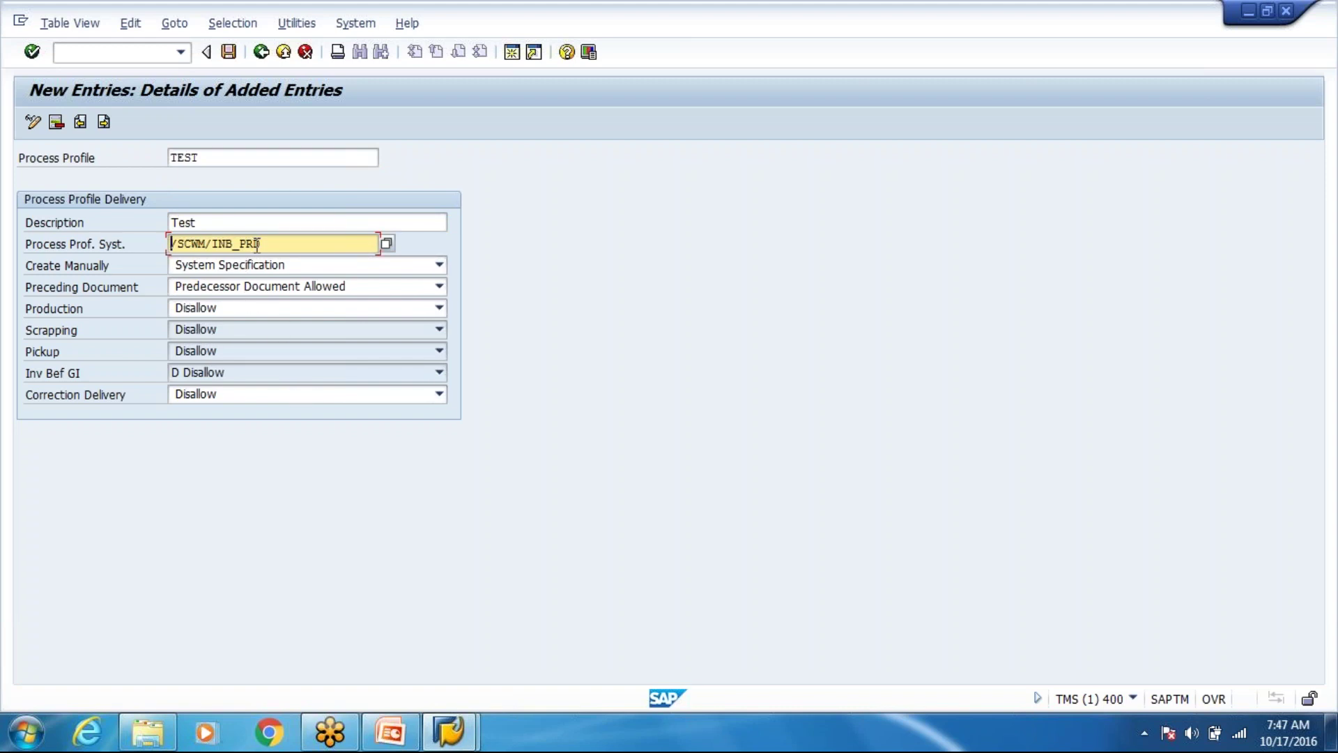
pyautogui.moveTo(263, 243); pyautogui.dragTo(168, 244)
pyautogui.moveTo(285, 242); pyautogui.dragTo(166, 250)
pyautogui.click(172, 244)
# Step: Cancel the new entry without saving and return to the IMG structure tree
pyautogui.click(305, 52)
pyautogui.click(244, 363)
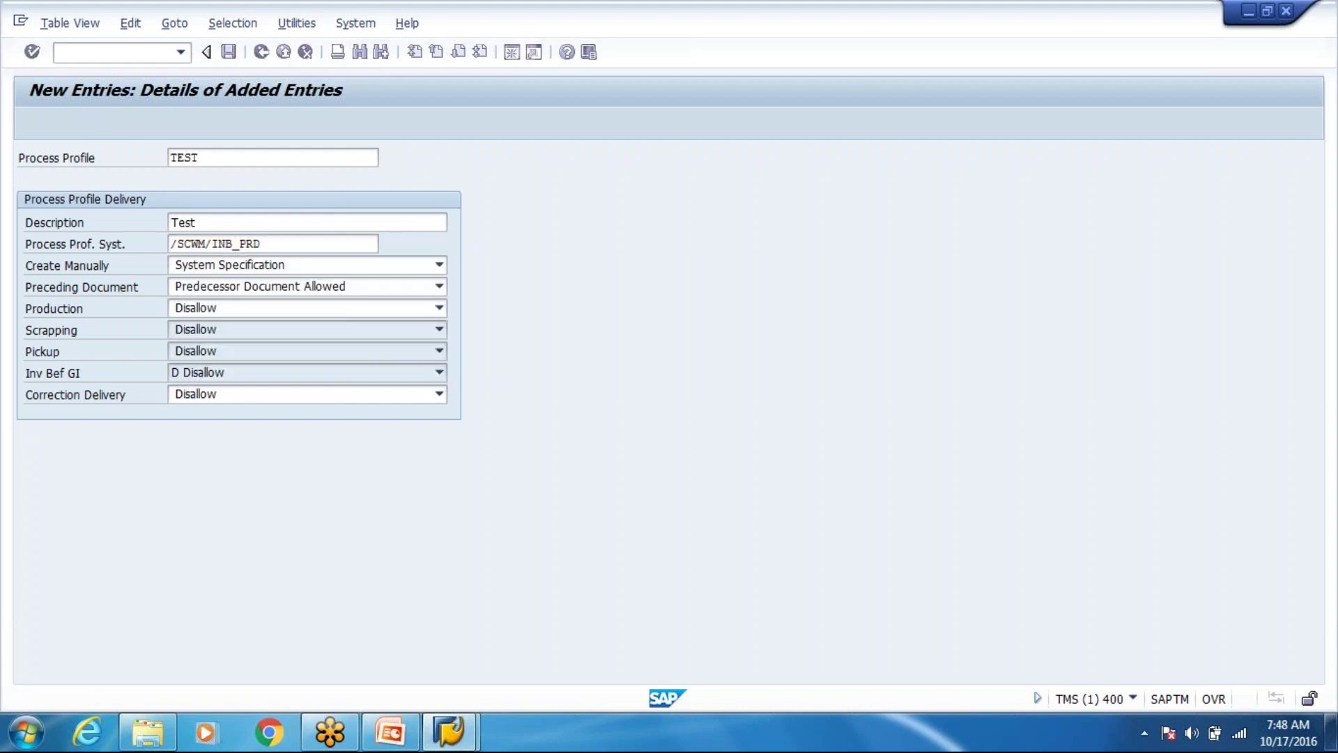
pyautogui.click(287, 60)
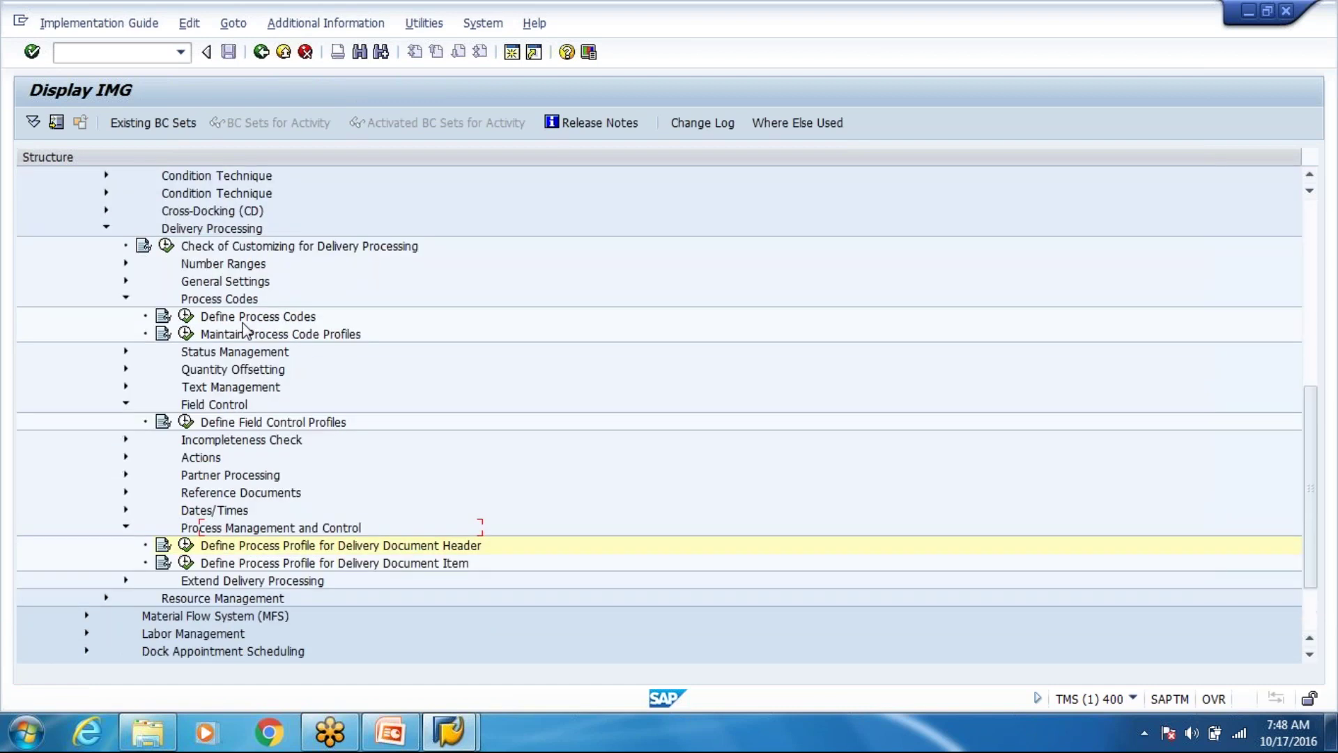
pyautogui.scroll(6, 244, 327)
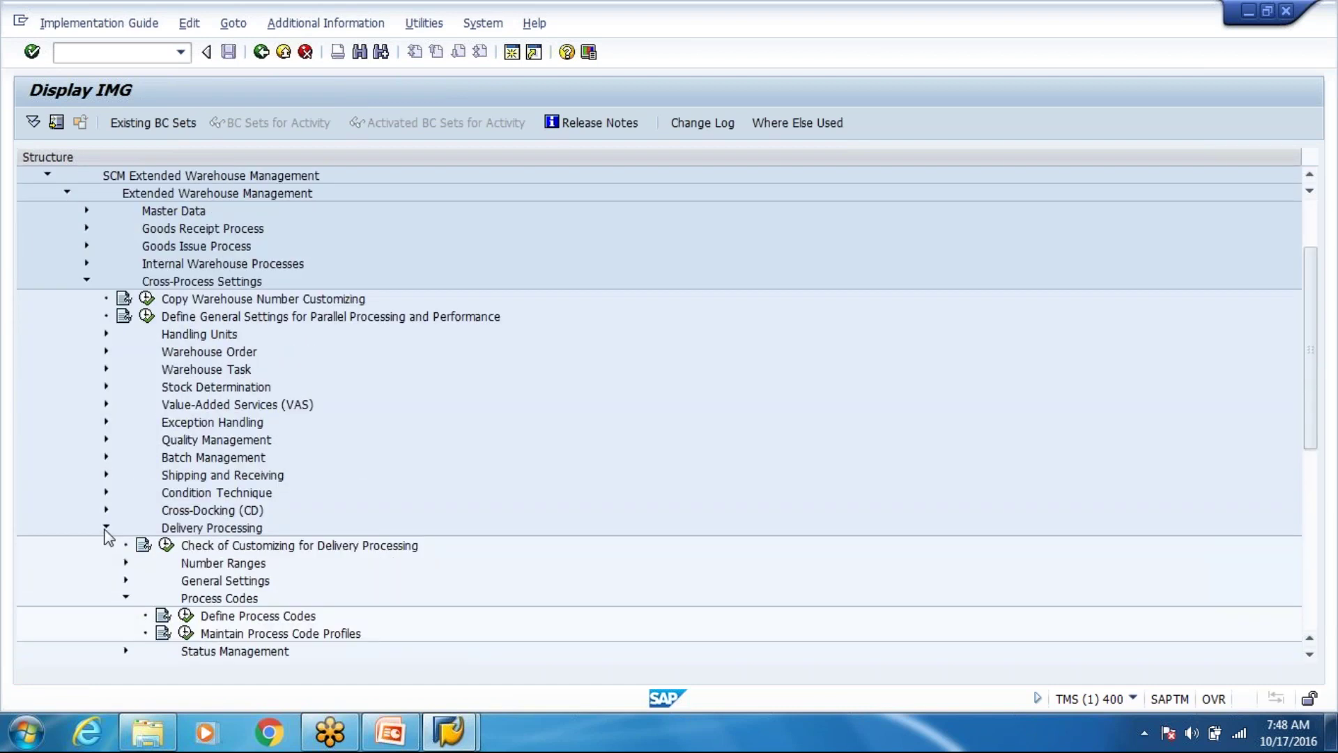
# Step: Collapse the Delivery Processing branch and bring the PowerPoint presentation to the front
pyautogui.click(106, 528)
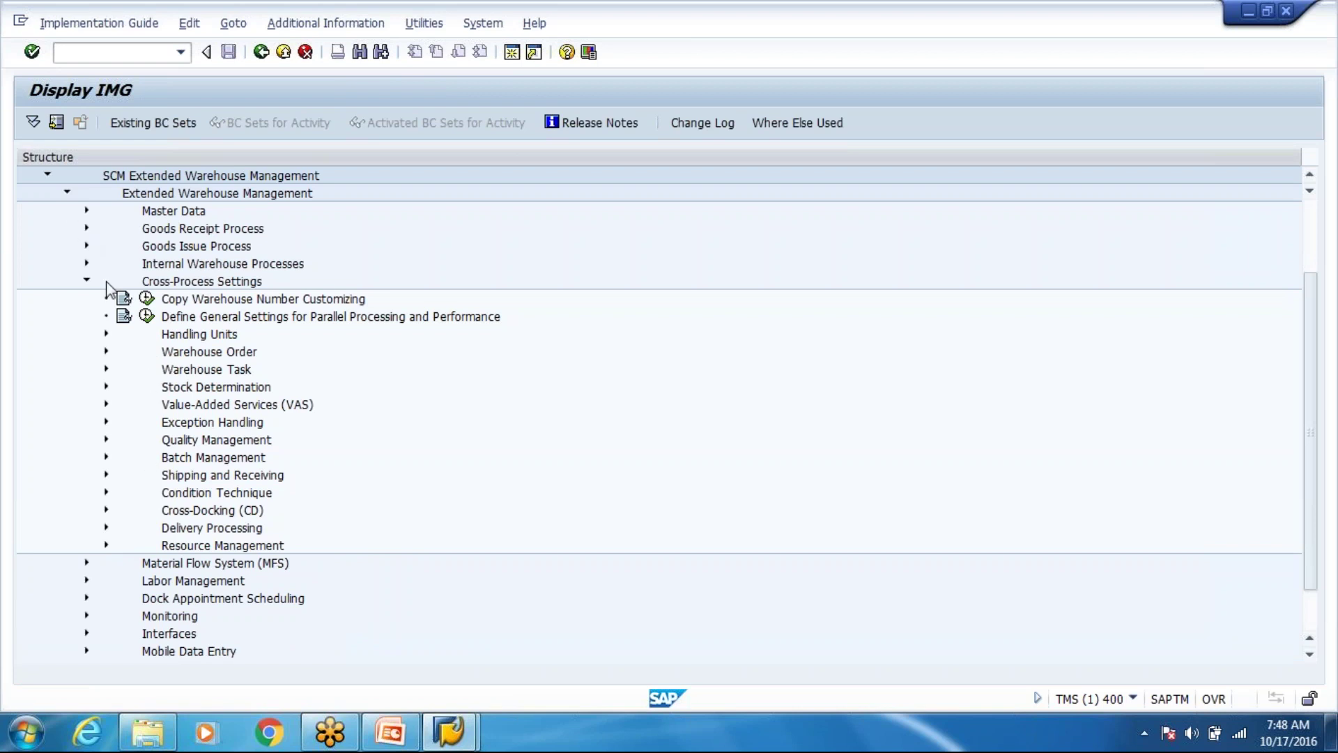
pyautogui.click(392, 733)
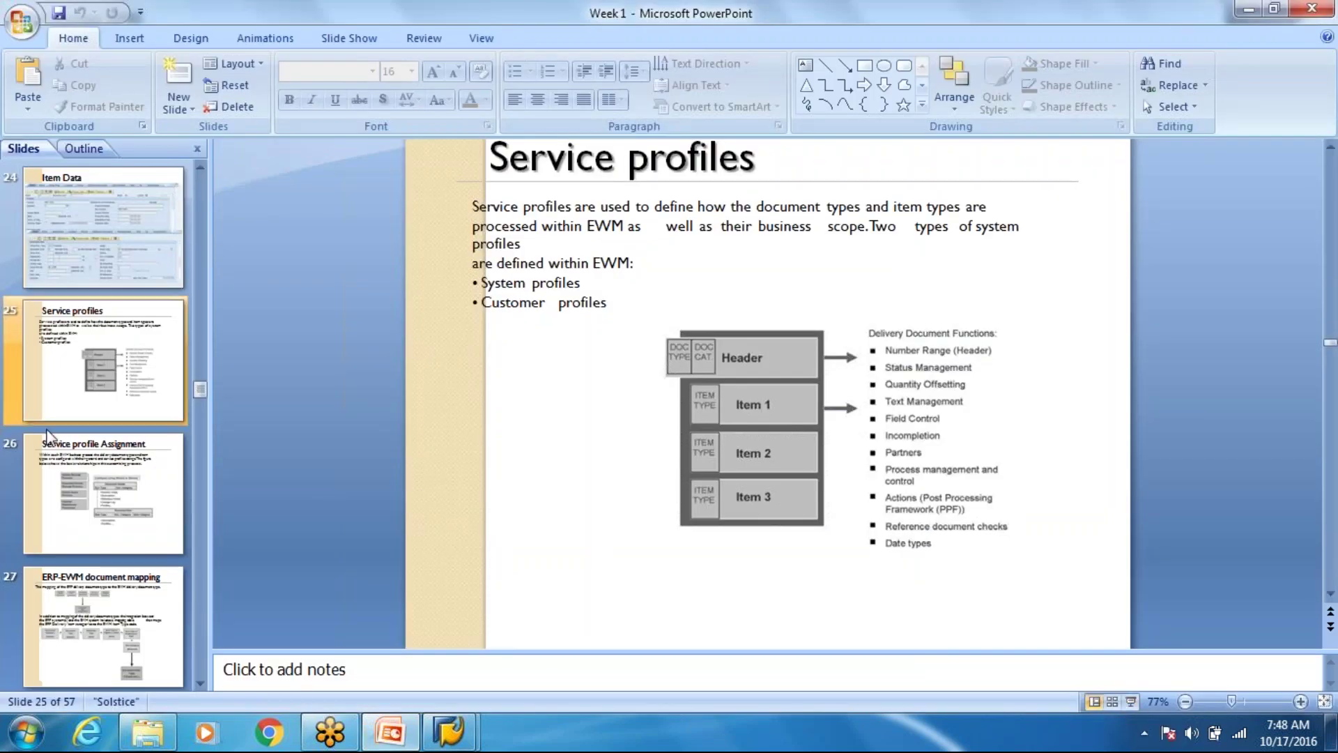
# Step: Show slide 26, Service profile Assignment, and close the SAP Logon window
pyautogui.click(132, 489)
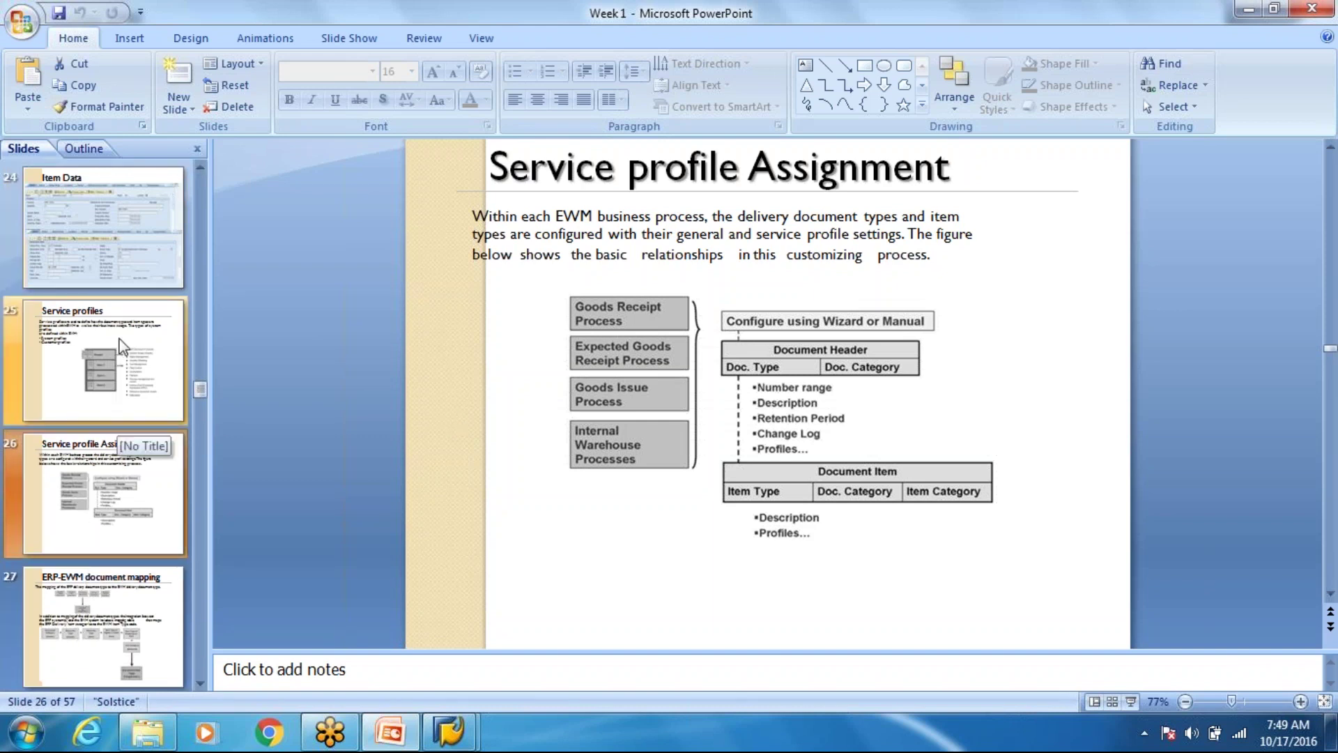
pyautogui.scroll(2, 108, 382)
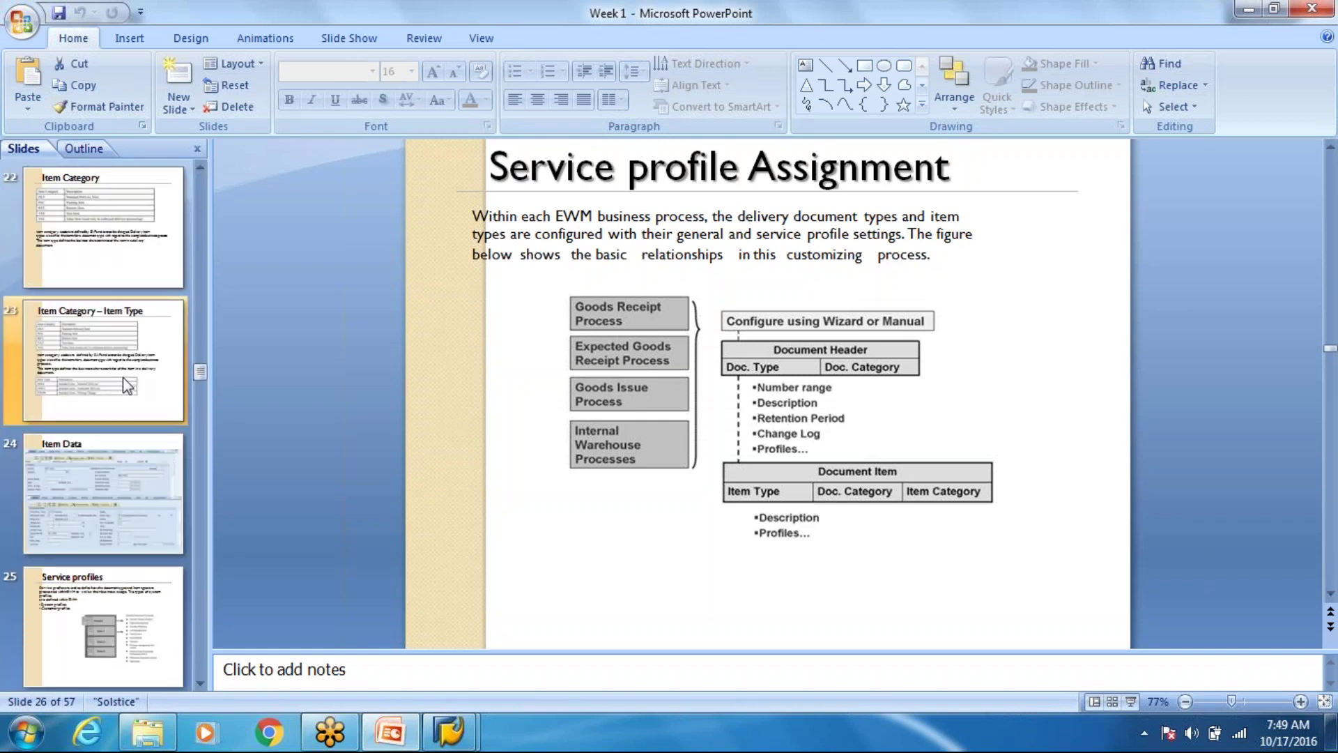
pyautogui.hotkey('alt', 'Tab')
pyautogui.click(932, 144)
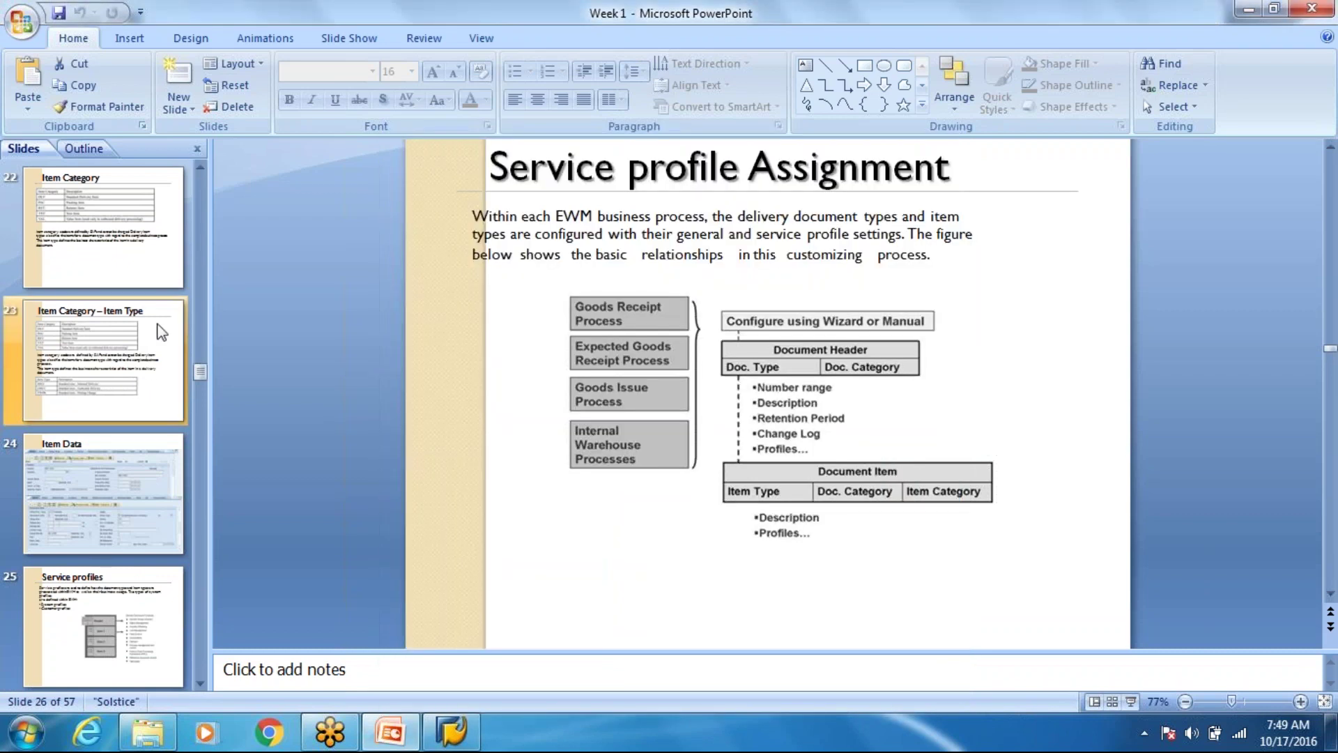
pyautogui.scroll(1, 155, 336)
# Step: Move to slide 22, Item Category, then slide 21, Document Item, and return to SAP
pyautogui.click(118, 376)
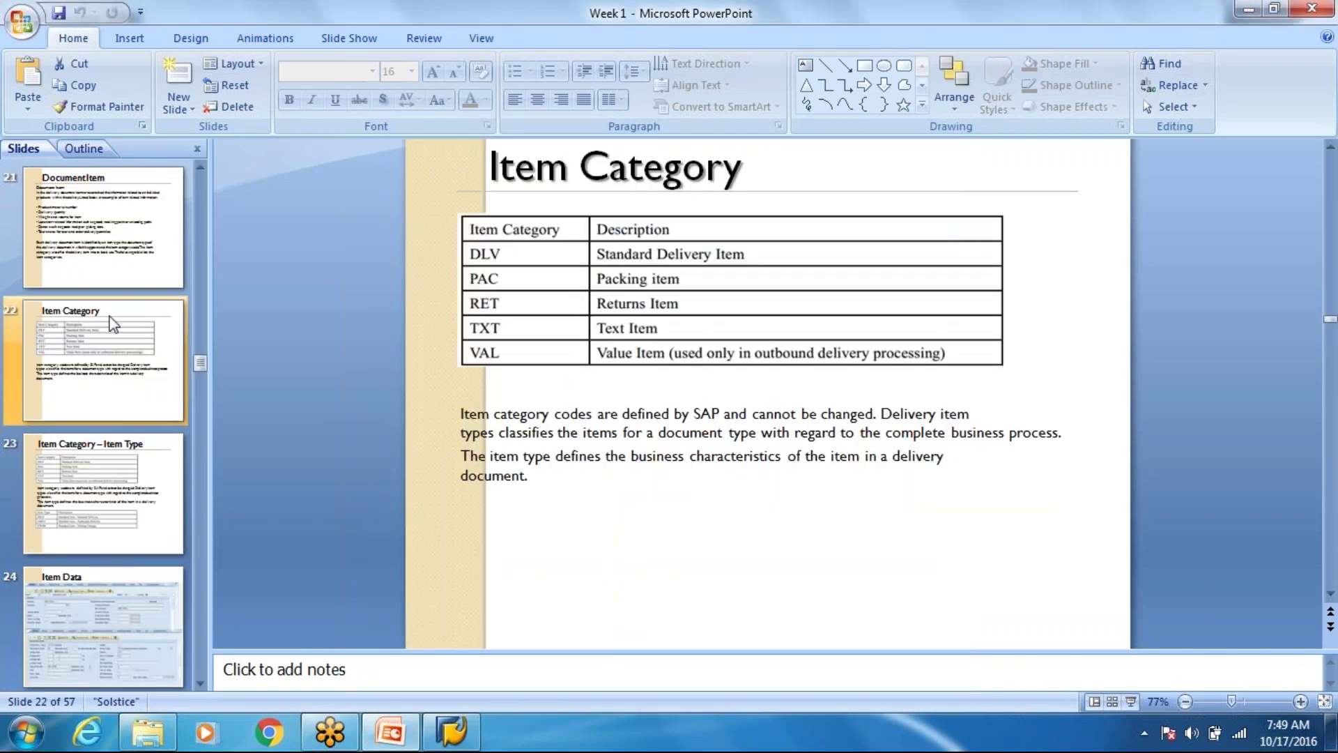
pyautogui.click(127, 245)
pyautogui.scroll(1, 127, 245)
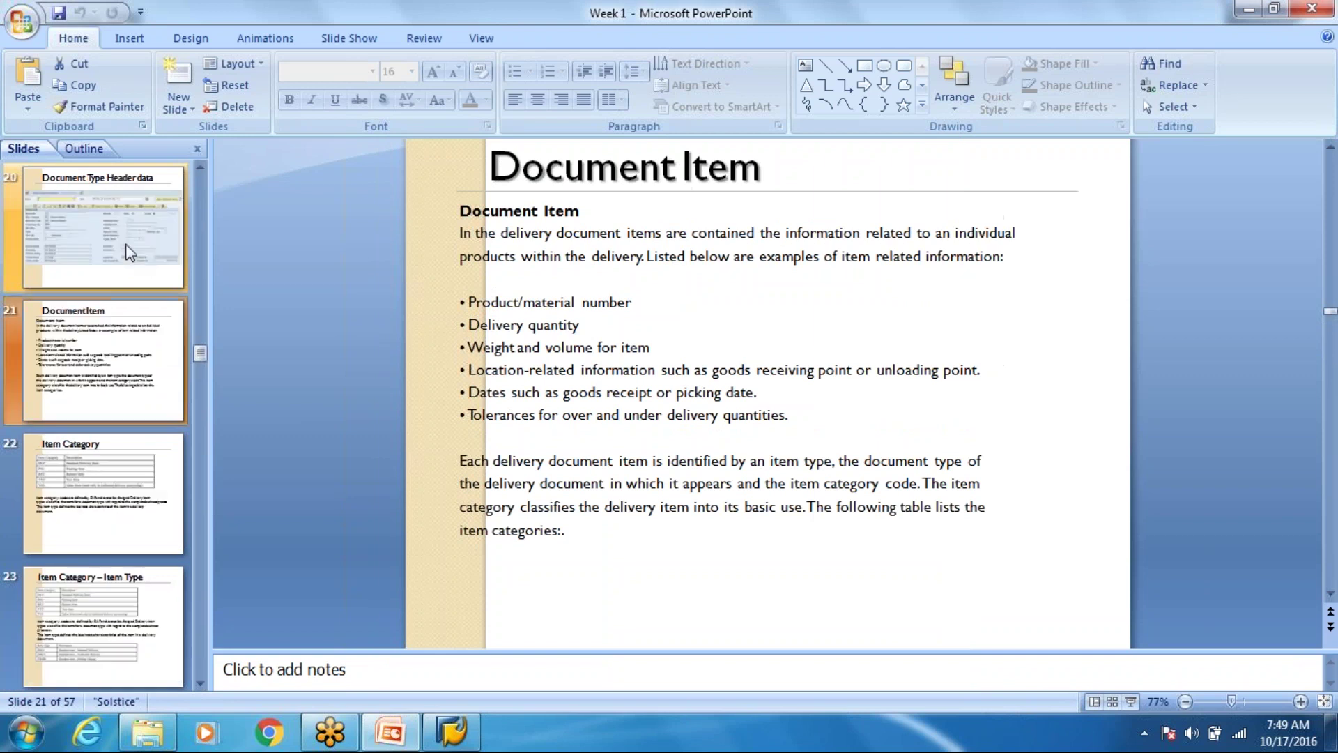
pyautogui.click(452, 730)
# Step: Run /n/scwm/prdi and look up inbound delivery 11241, reusing search value 180000226
pyautogui.write('/n/scwm/prd')
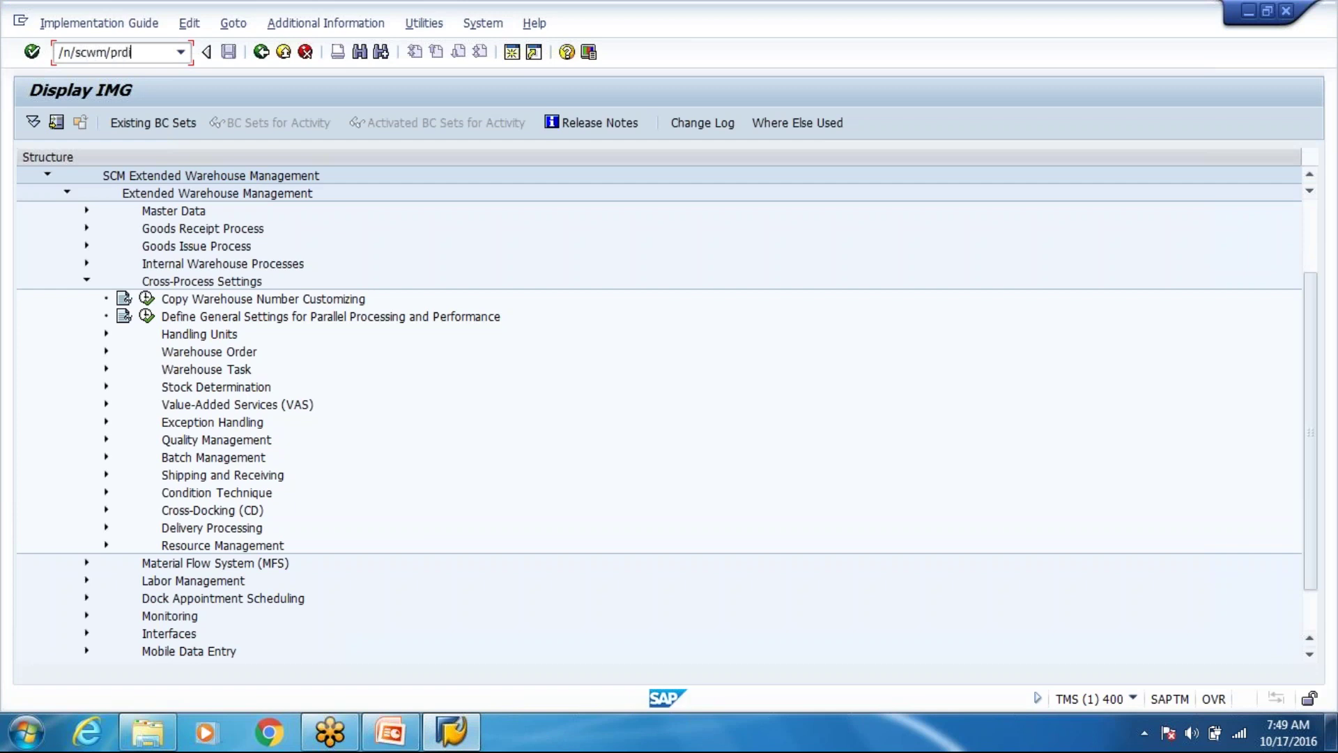
pyautogui.write('i')
pyautogui.press('Return')
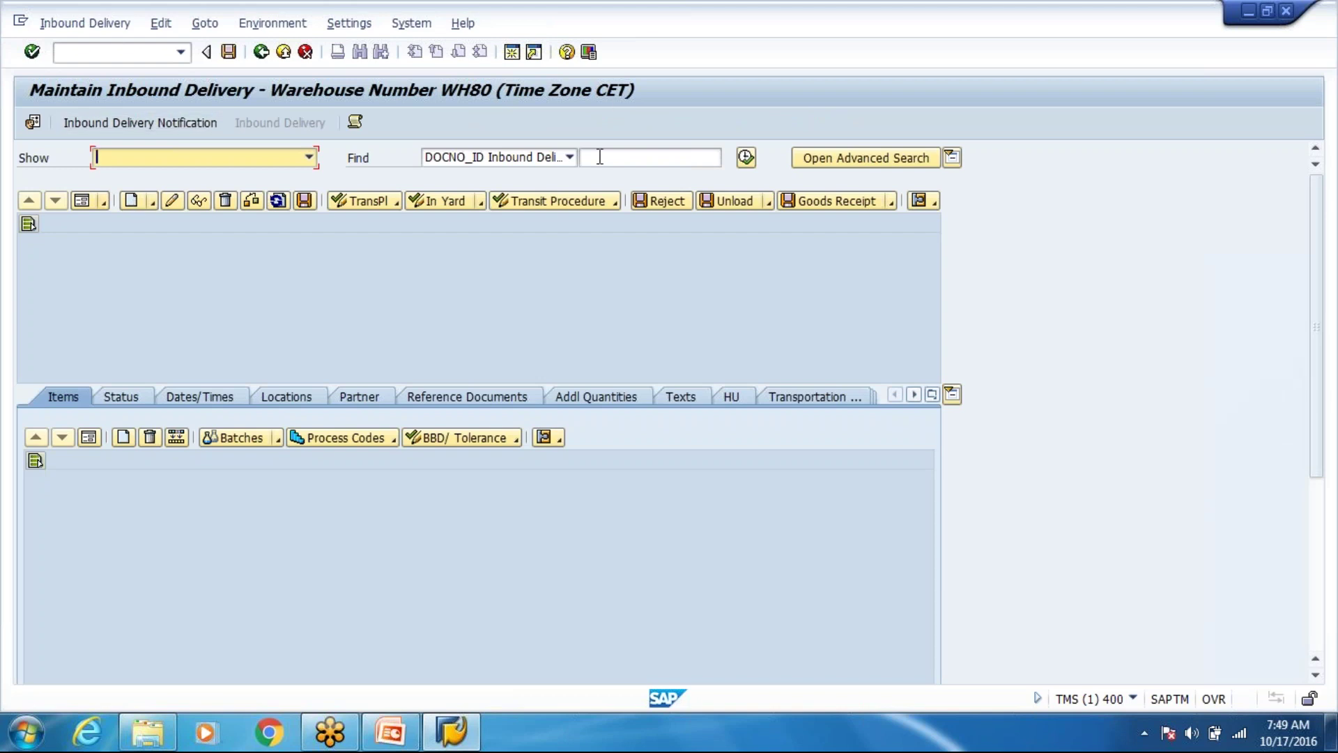
pyautogui.click(598, 156)
pyautogui.click(631, 174)
pyautogui.click(745, 158)
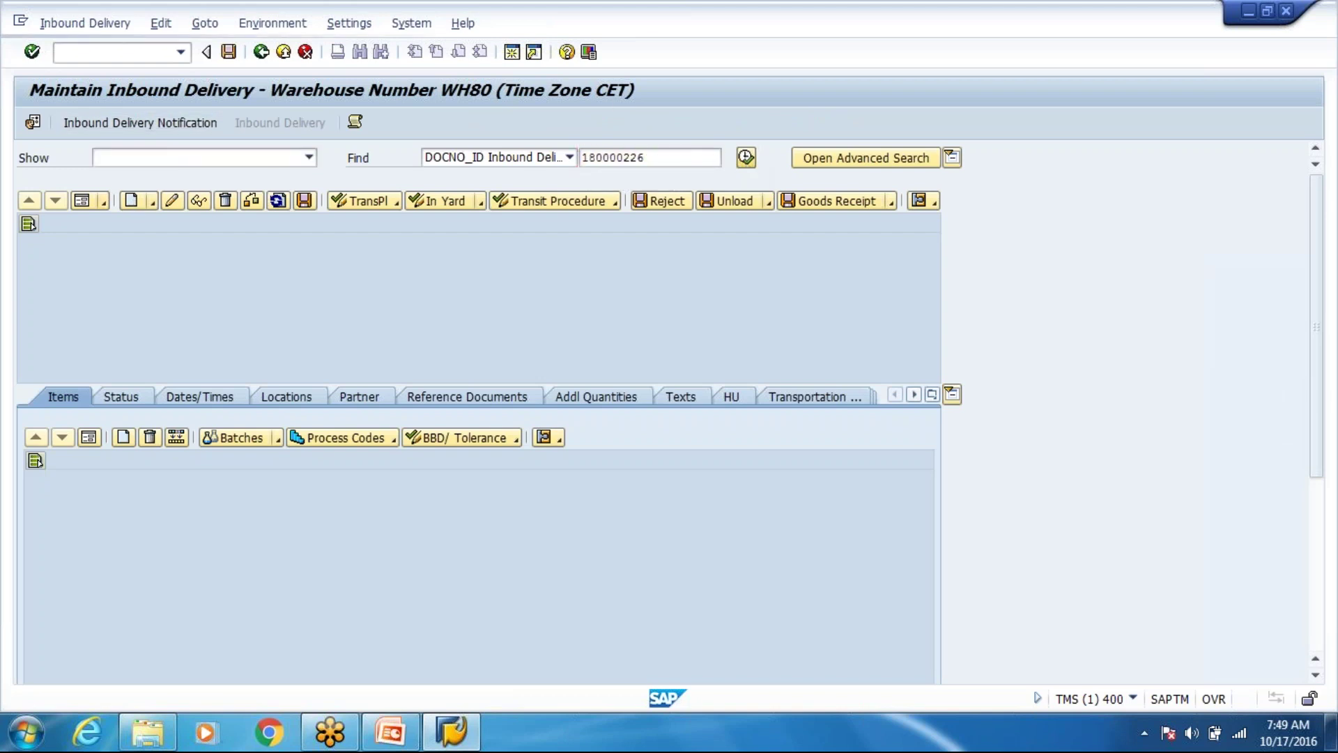
pyautogui.press('BackSpace')
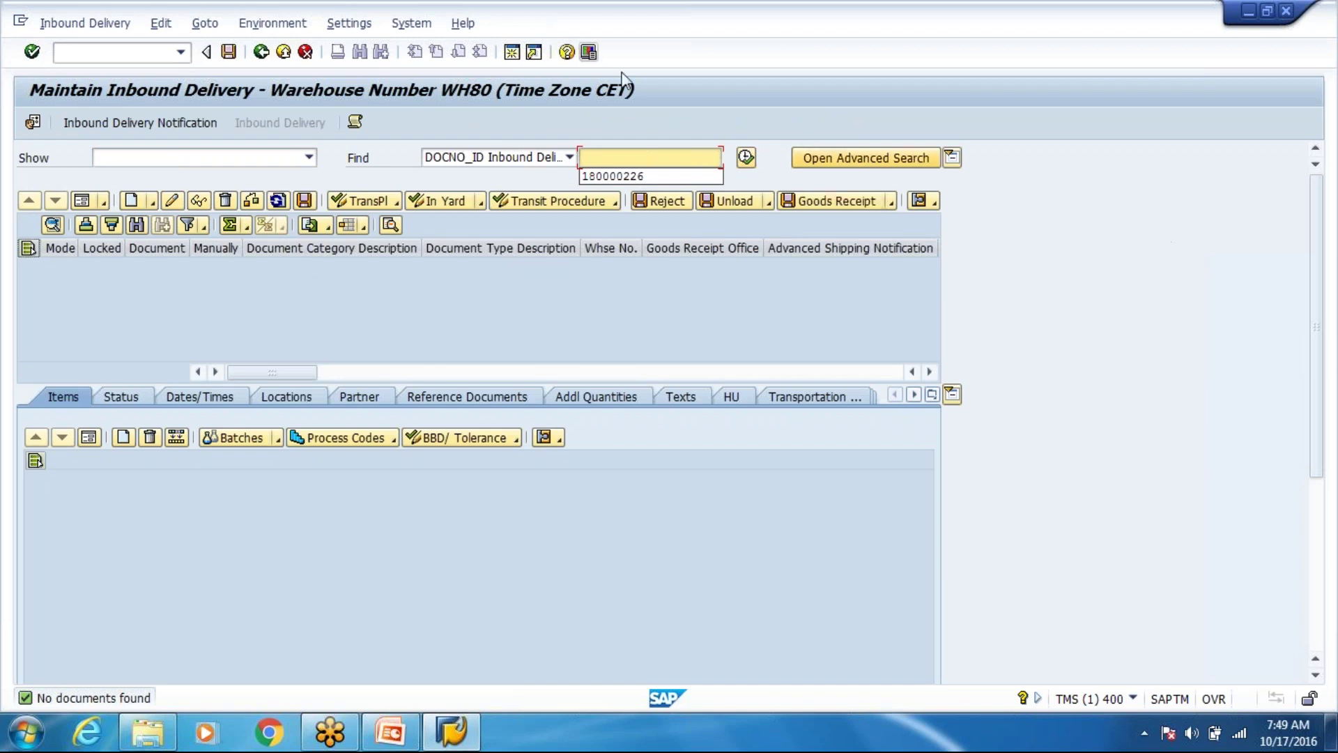
pyautogui.click(746, 157)
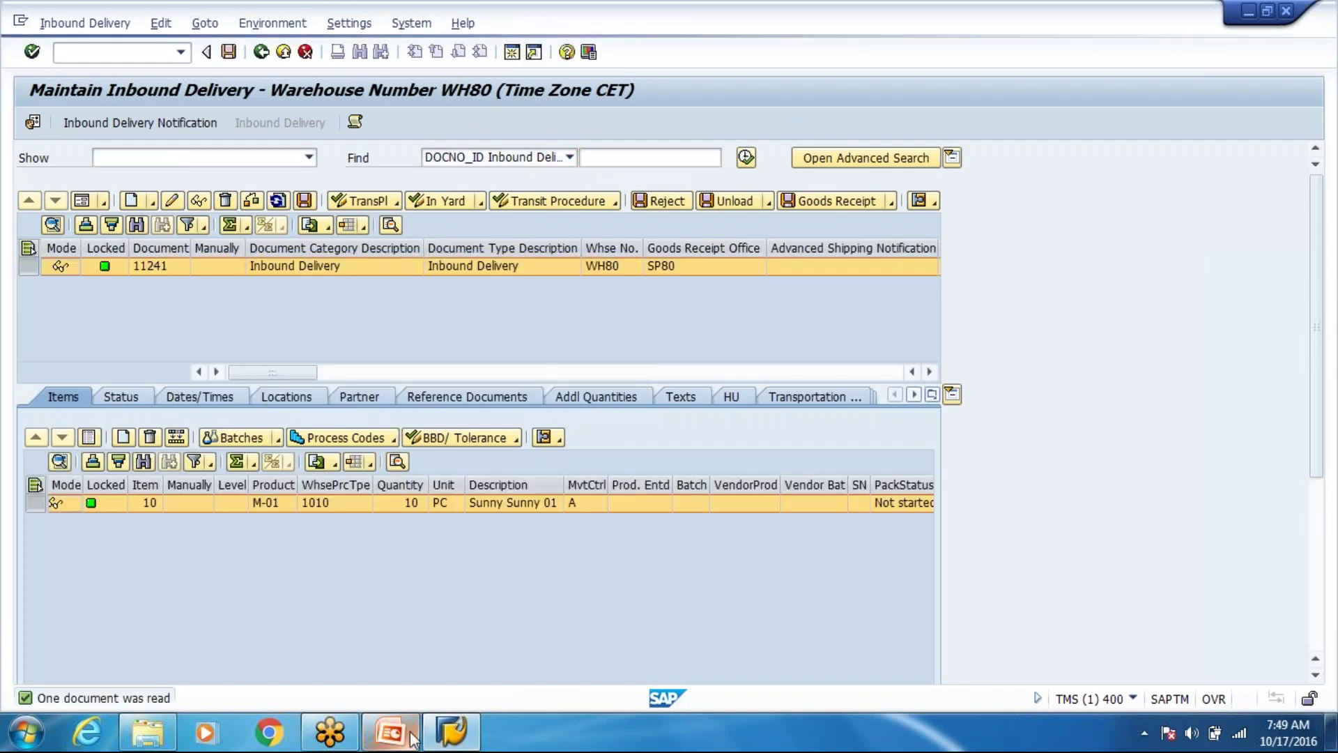
pyautogui.click(391, 732)
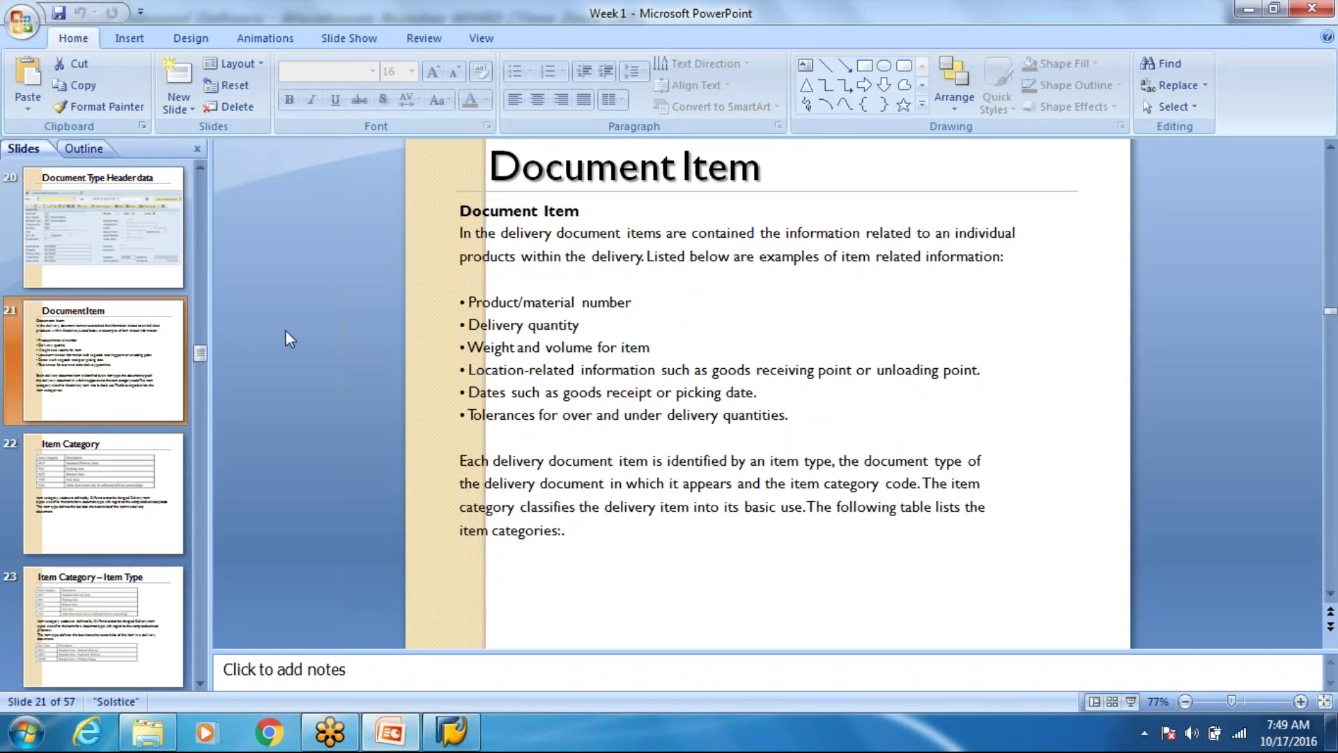
pyautogui.hotkey('alt', 'Tab')
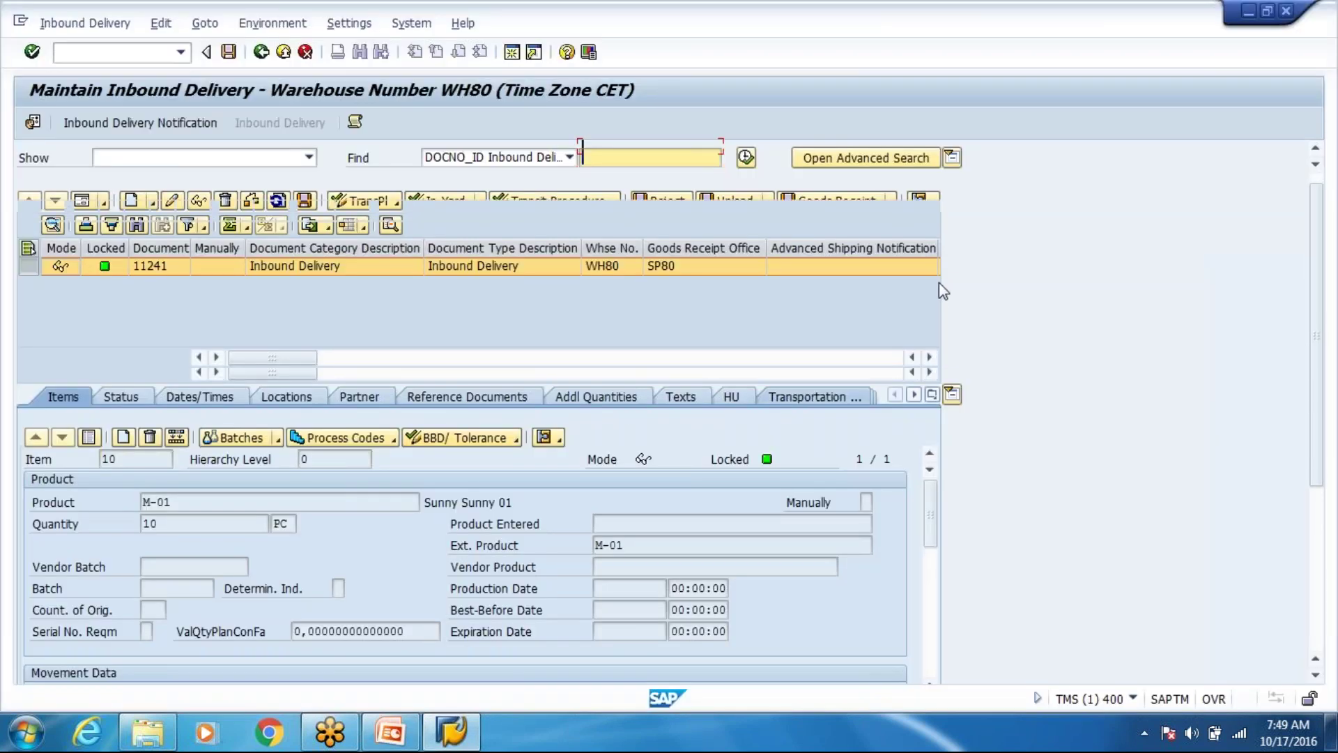
# Step: Switch the items area to list view and browse the item and document flow tab lists
pyautogui.scroll(-1, 909, 283)
pyautogui.scroll(-6, 708, 342)
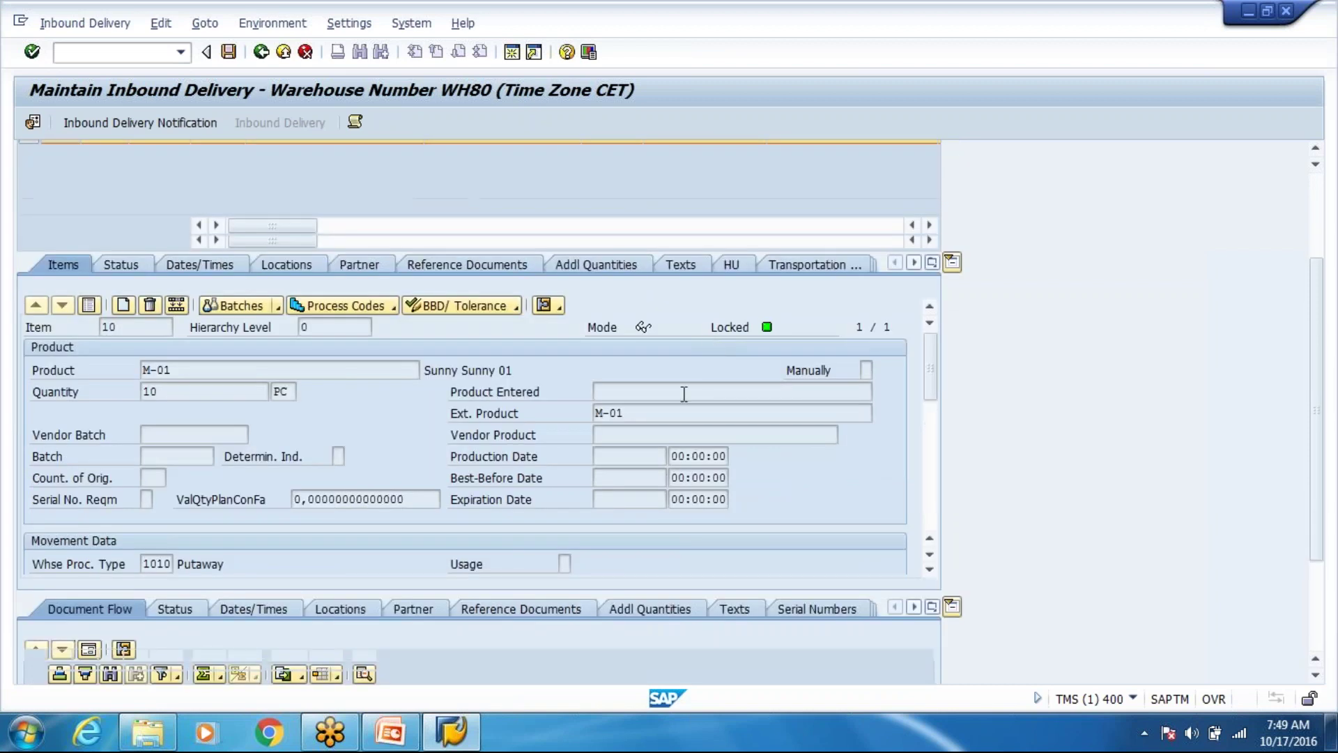
pyautogui.scroll(1, 1122, 111)
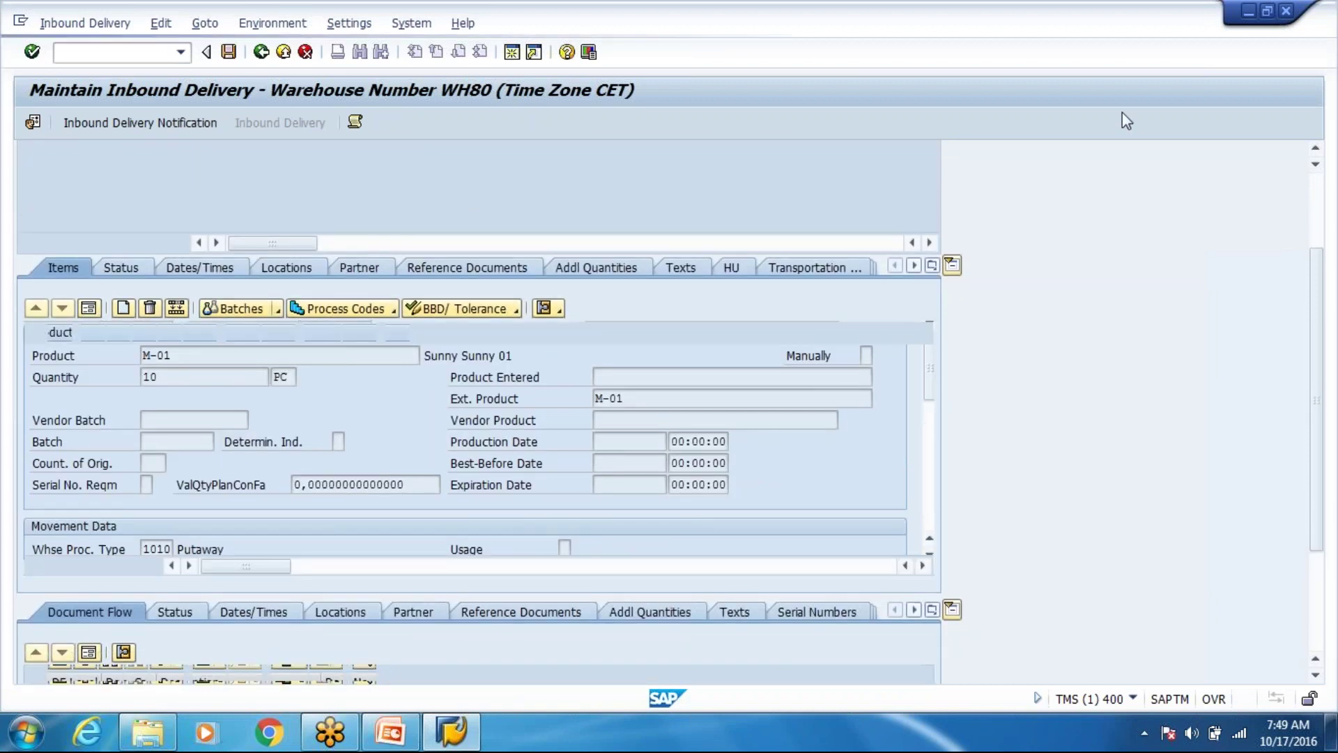
pyautogui.hotkey('ctrl', 'shift', 'F2')
pyautogui.scroll(-4, 847, 558)
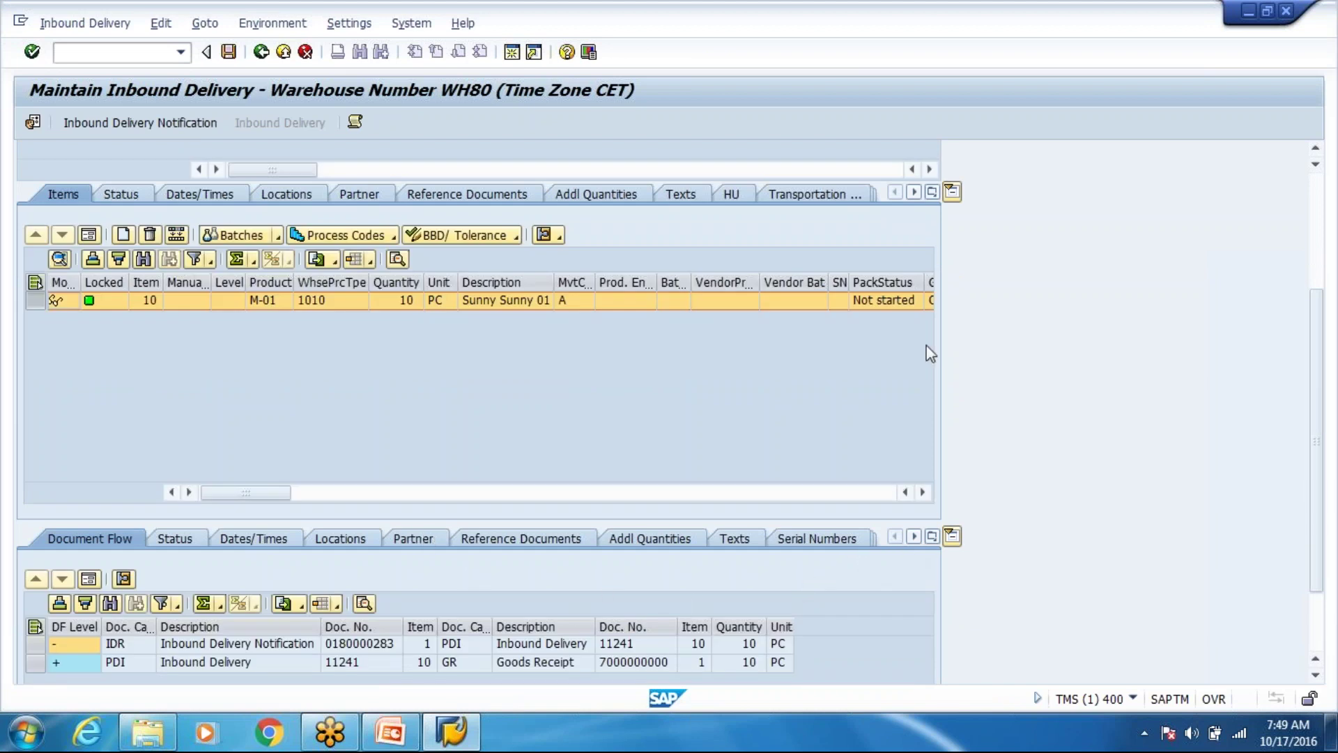
pyautogui.click(932, 195)
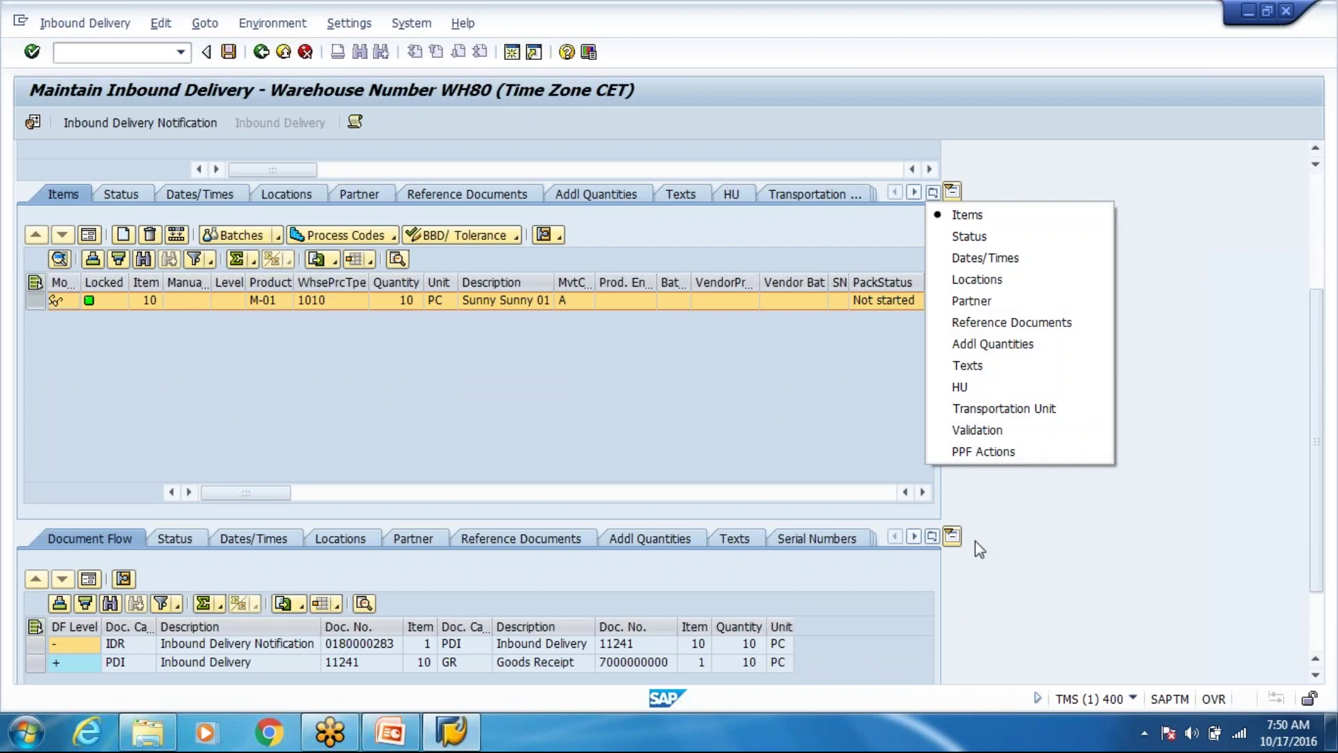
pyautogui.click(934, 538)
pyautogui.click(977, 605)
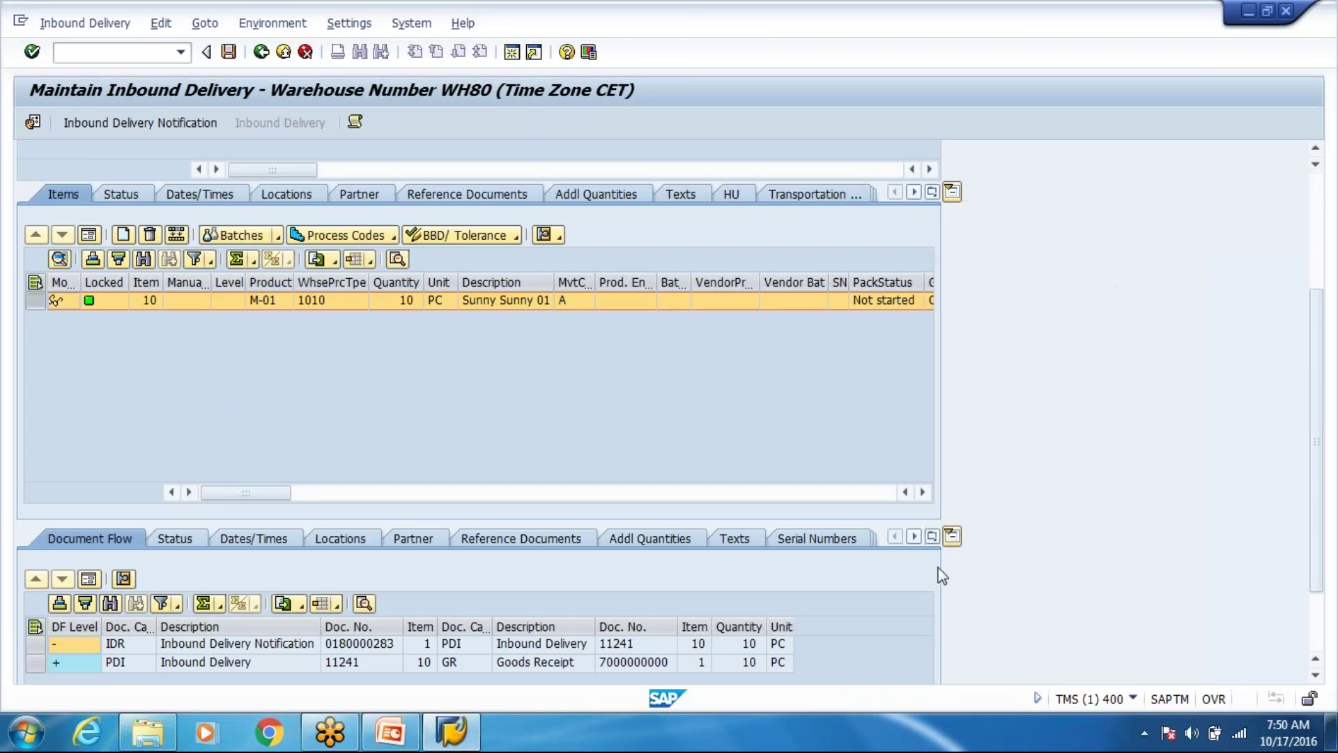
pyautogui.click(932, 541)
pyautogui.click(1039, 615)
pyautogui.hotkey('alt', 'Tab')
pyautogui.hotkey('alt', 'Tab')
pyautogui.hotkey('alt', 'Tab')
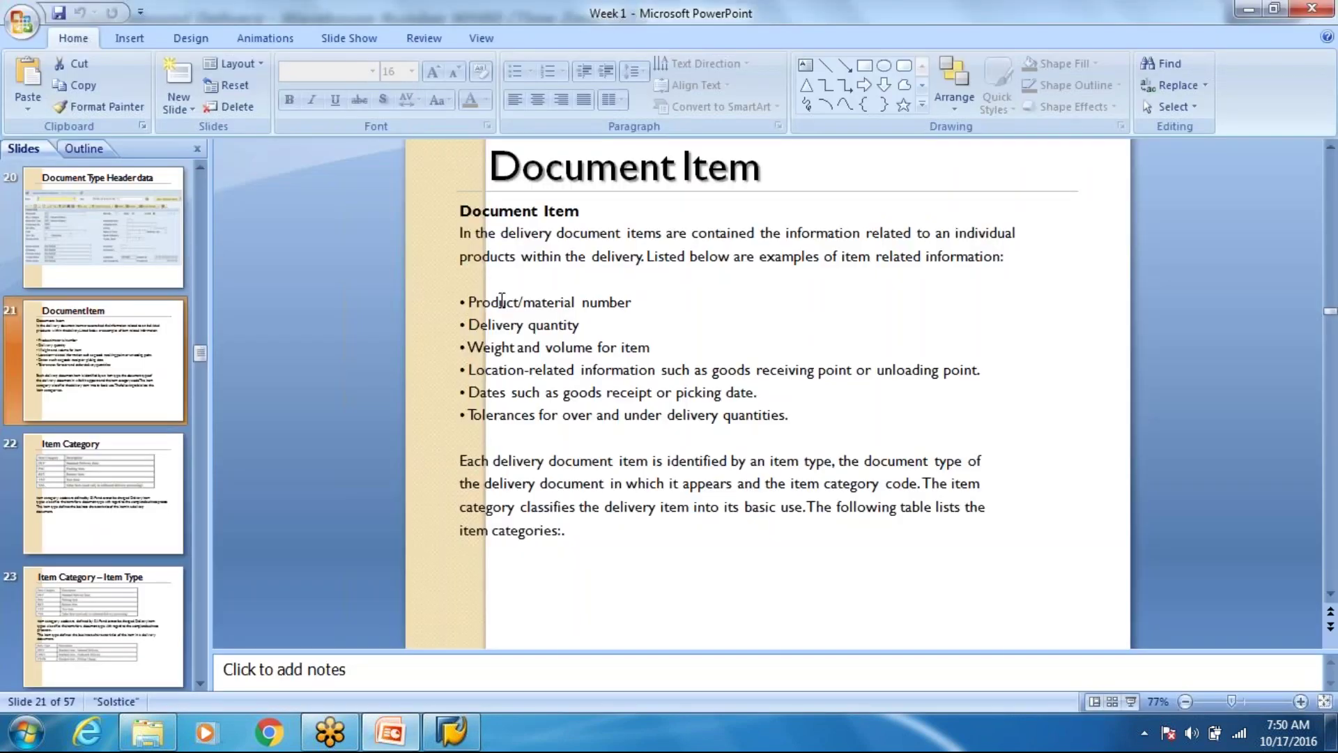
pyautogui.hotkey('alt', 'Tab')
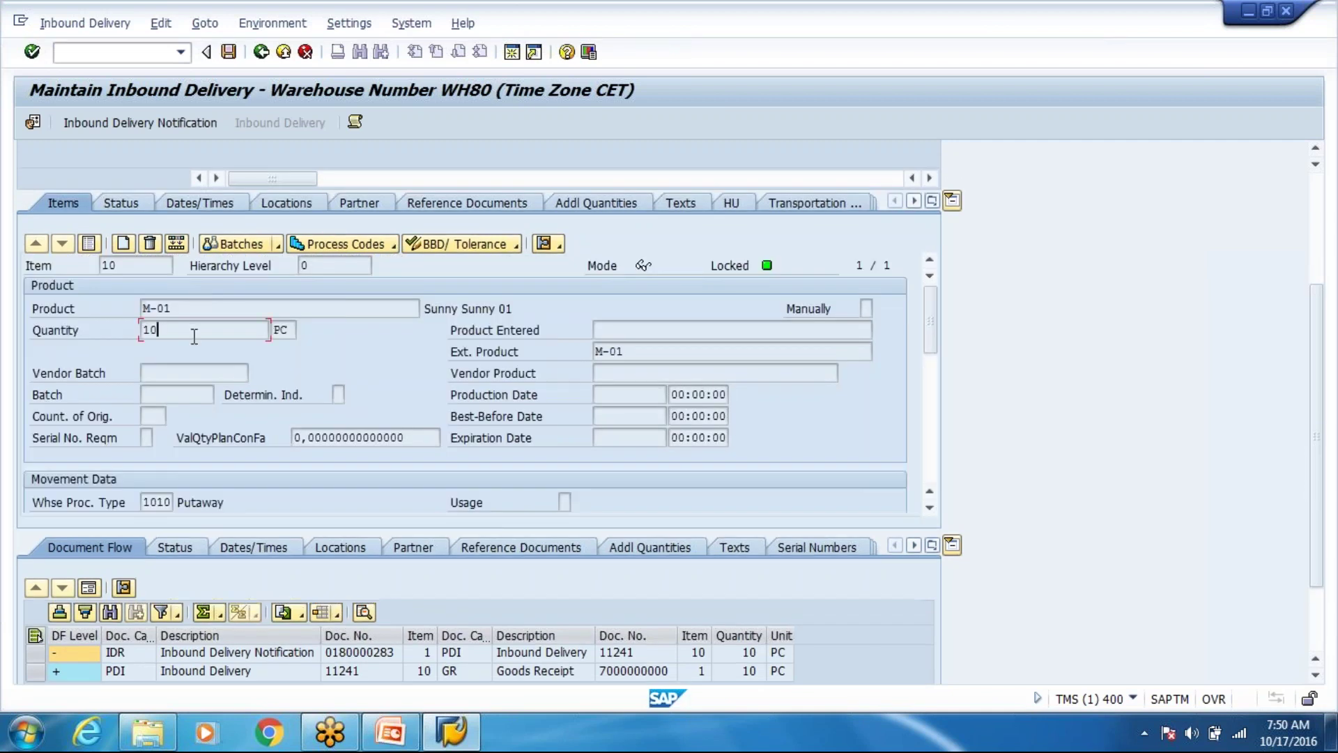
# Step: Highlight process type 1010, owner and entitled-to-dispose VN8000, and stock type F1
pyautogui.scroll(-1, 655, 404)
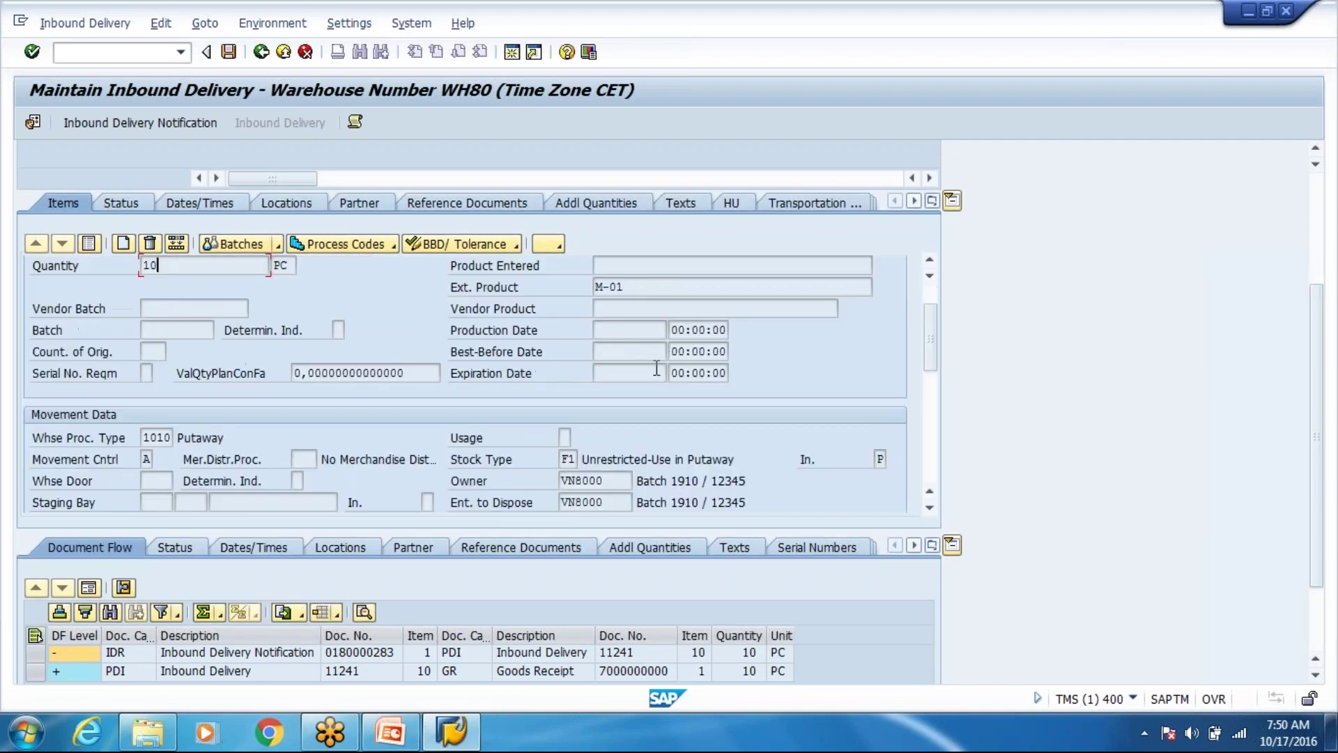
pyautogui.scroll(-1, 646, 381)
pyautogui.moveTo(142, 373); pyautogui.dragTo(178, 377)
pyautogui.click(178, 380)
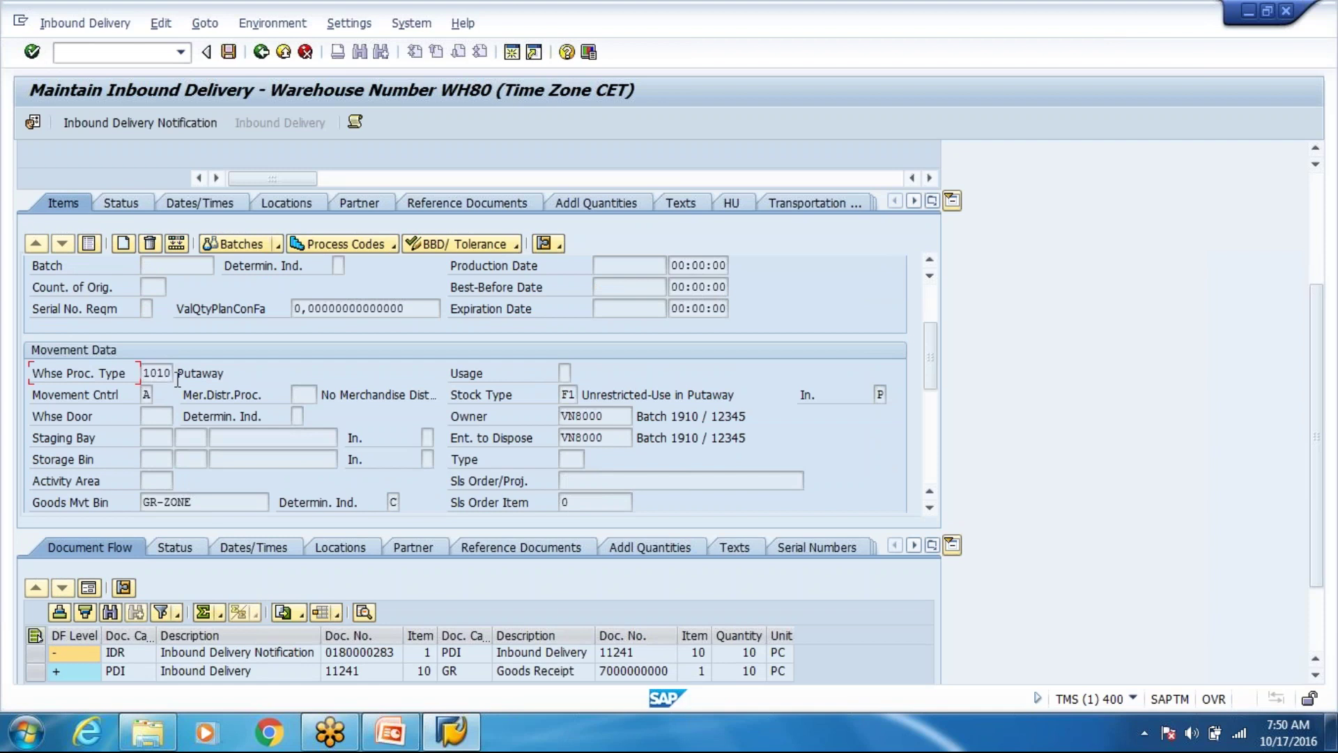
pyautogui.moveTo(619, 417); pyautogui.dragTo(546, 417)
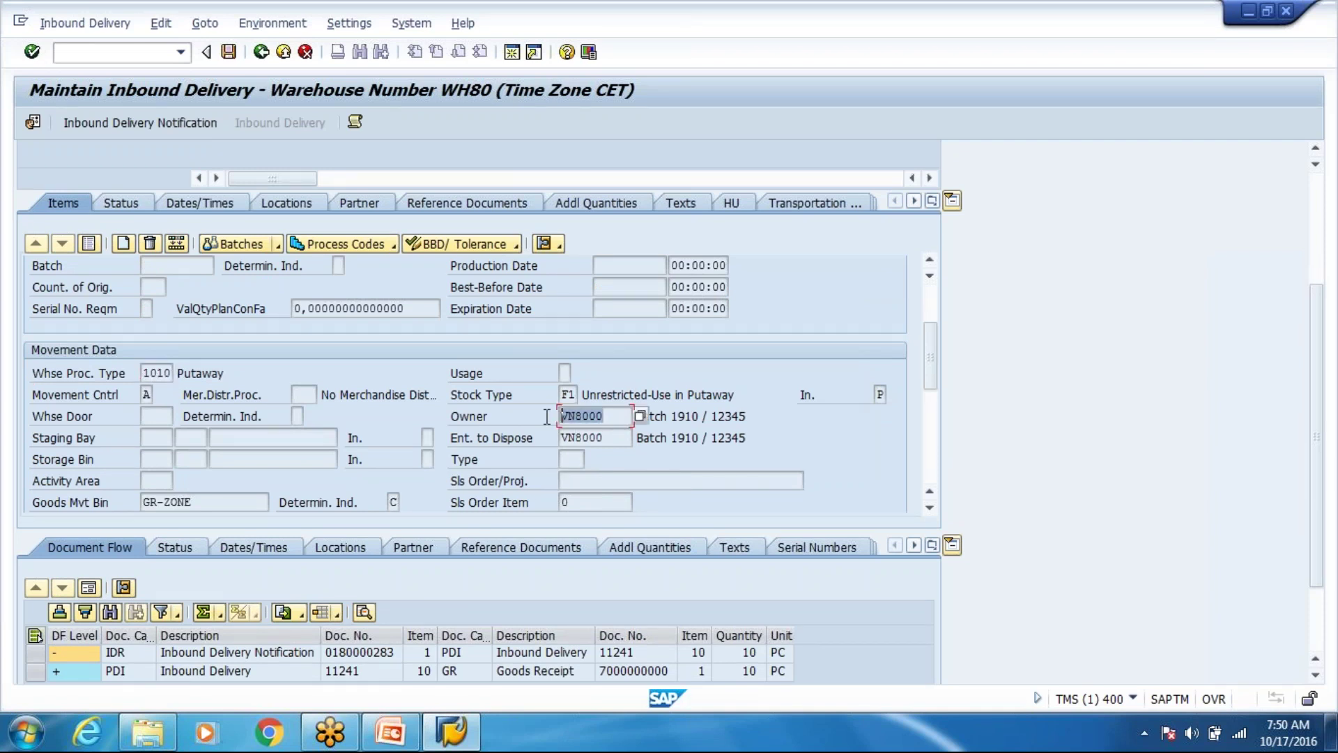
pyautogui.moveTo(612, 443); pyautogui.dragTo(543, 413)
pyautogui.click(561, 437)
pyautogui.click(562, 415)
pyautogui.doubleClick(568, 416)
pyautogui.doubleClick(561, 437)
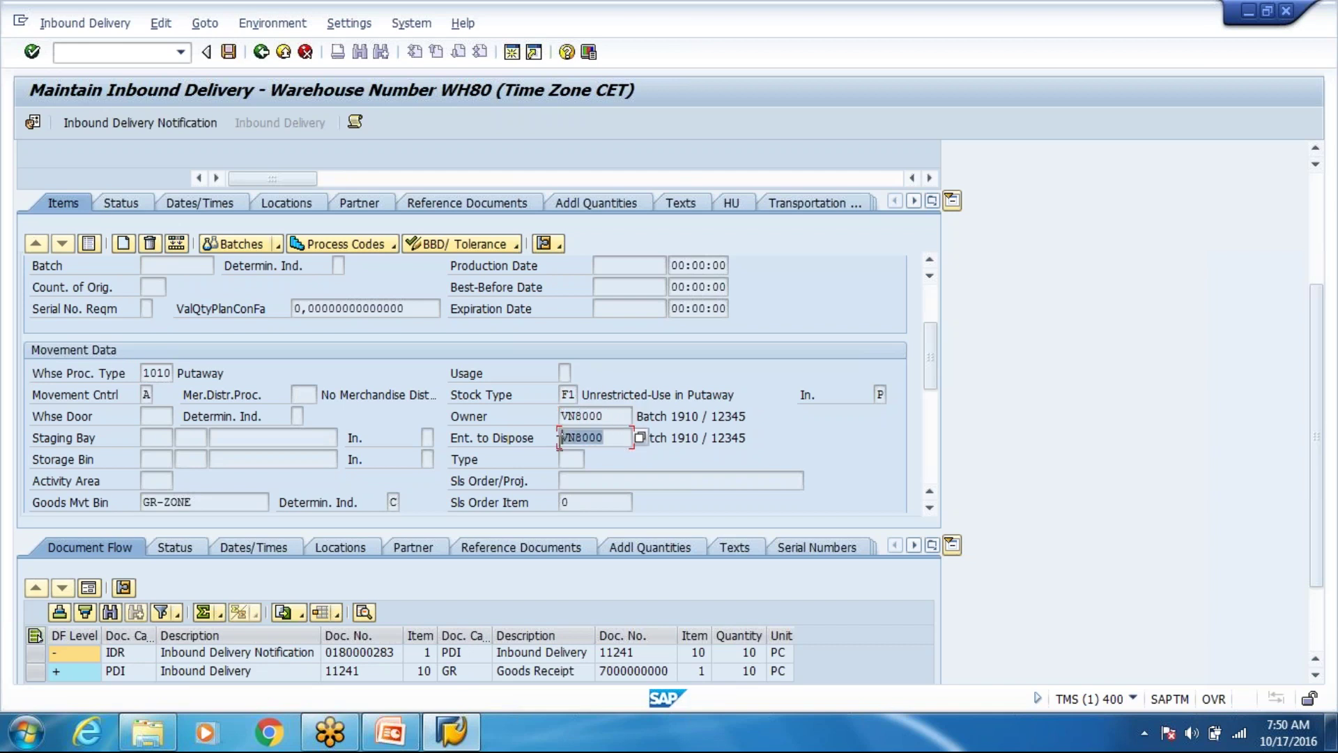
pyautogui.doubleClick(568, 395)
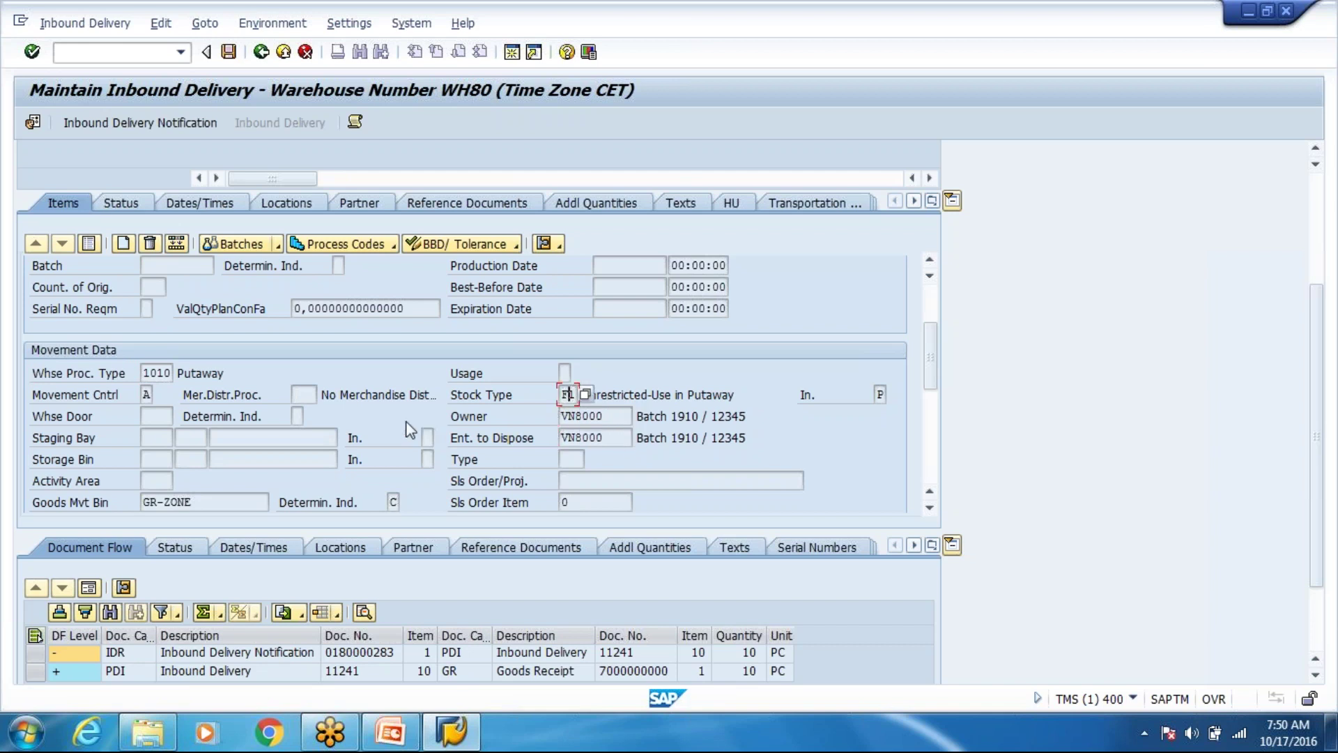
# Step: Scroll past goods movement bin GR-ZONE down to item category DLV and item type IDLV
pyautogui.scroll(-1, 411, 431)
pyautogui.click(202, 437)
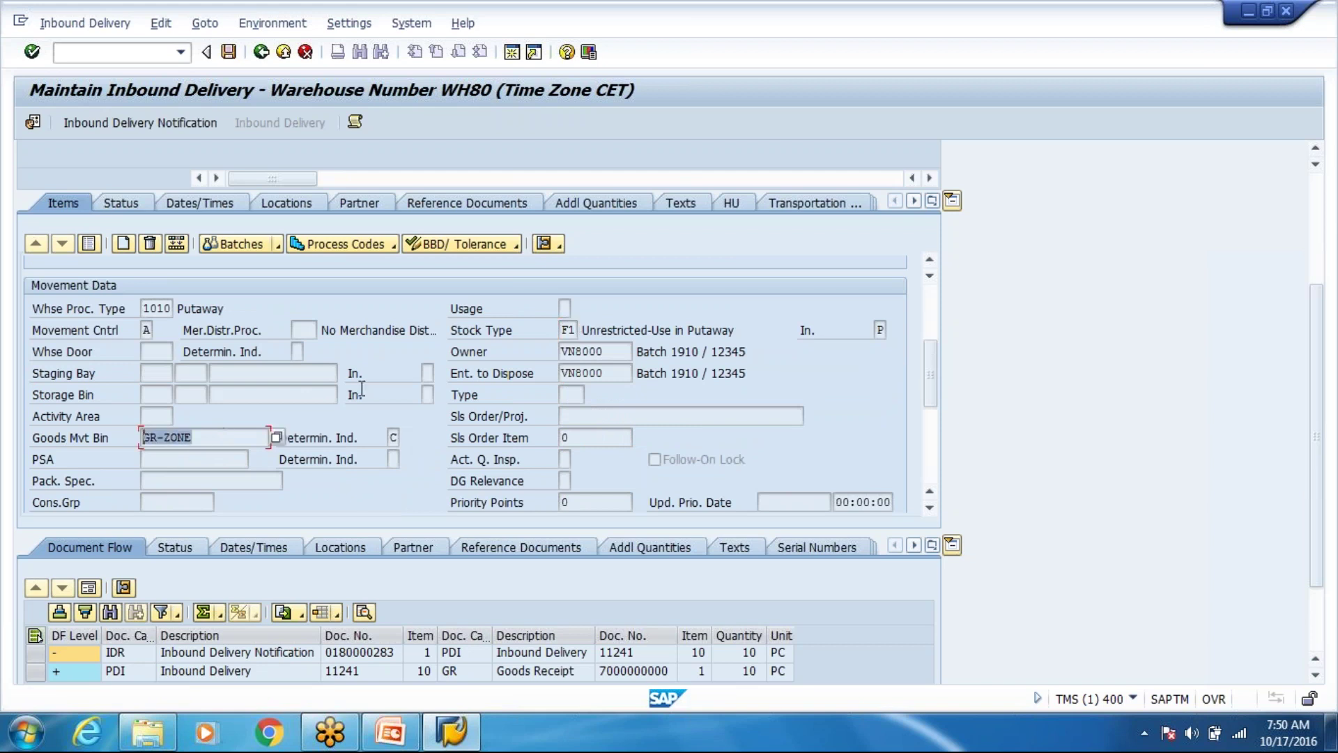
pyautogui.scroll(-3, 411, 418)
pyautogui.scroll(-1, 142, 444)
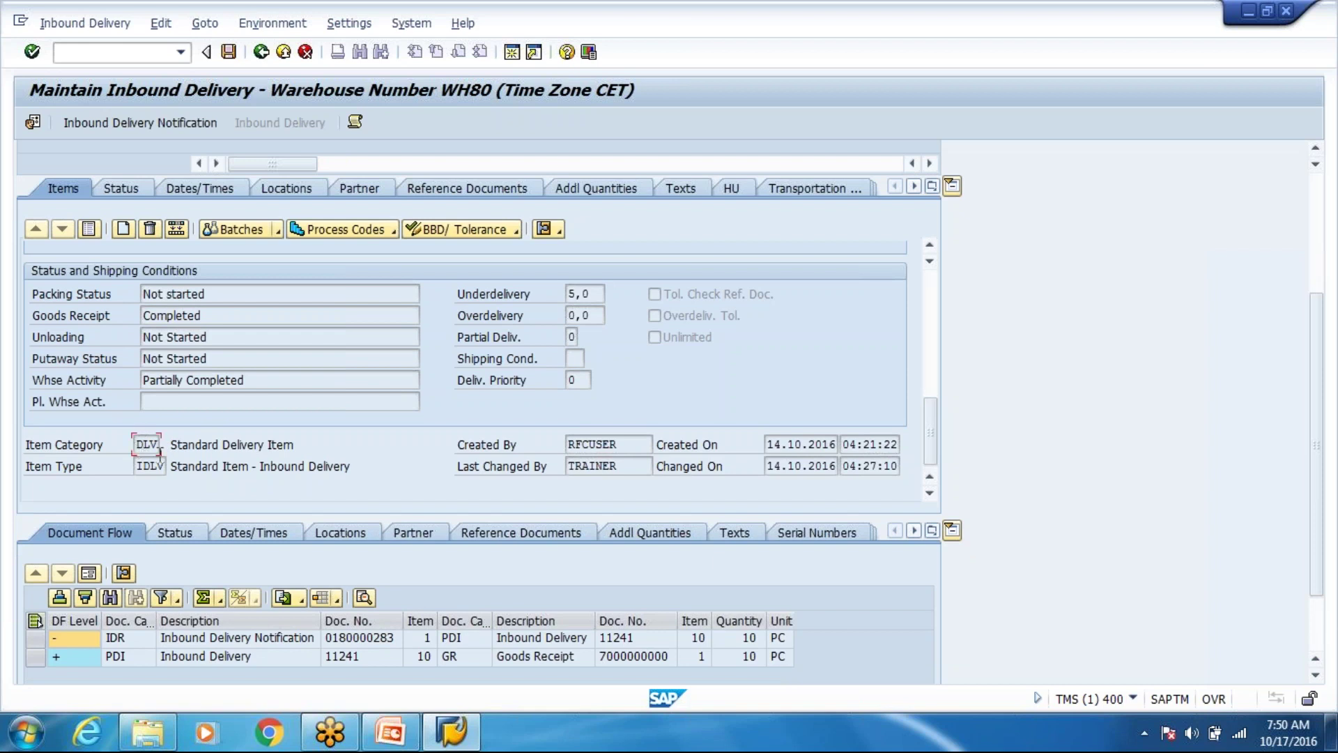
# Step: Select and copy the item type IDLV row with its description
pyautogui.click(143, 444)
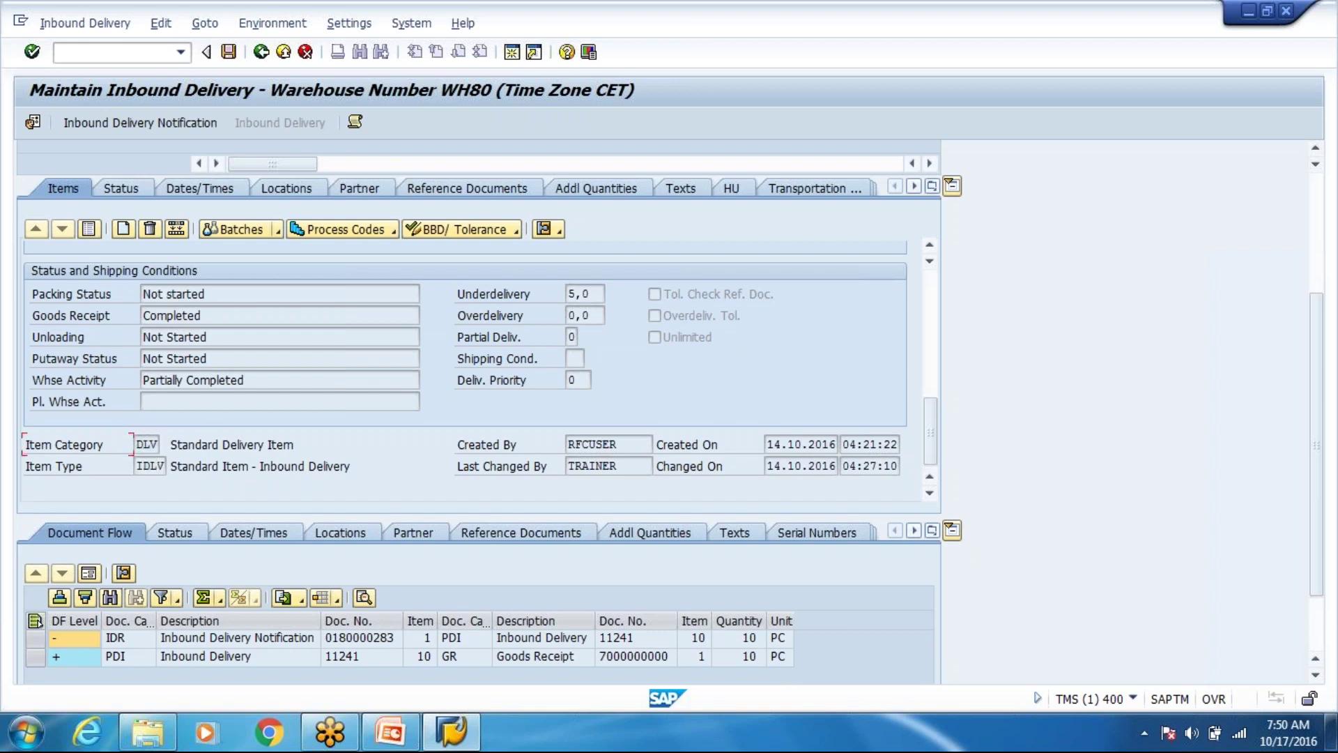
pyautogui.click(144, 444)
pyautogui.moveTo(118, 469); pyautogui.dragTo(415, 500)
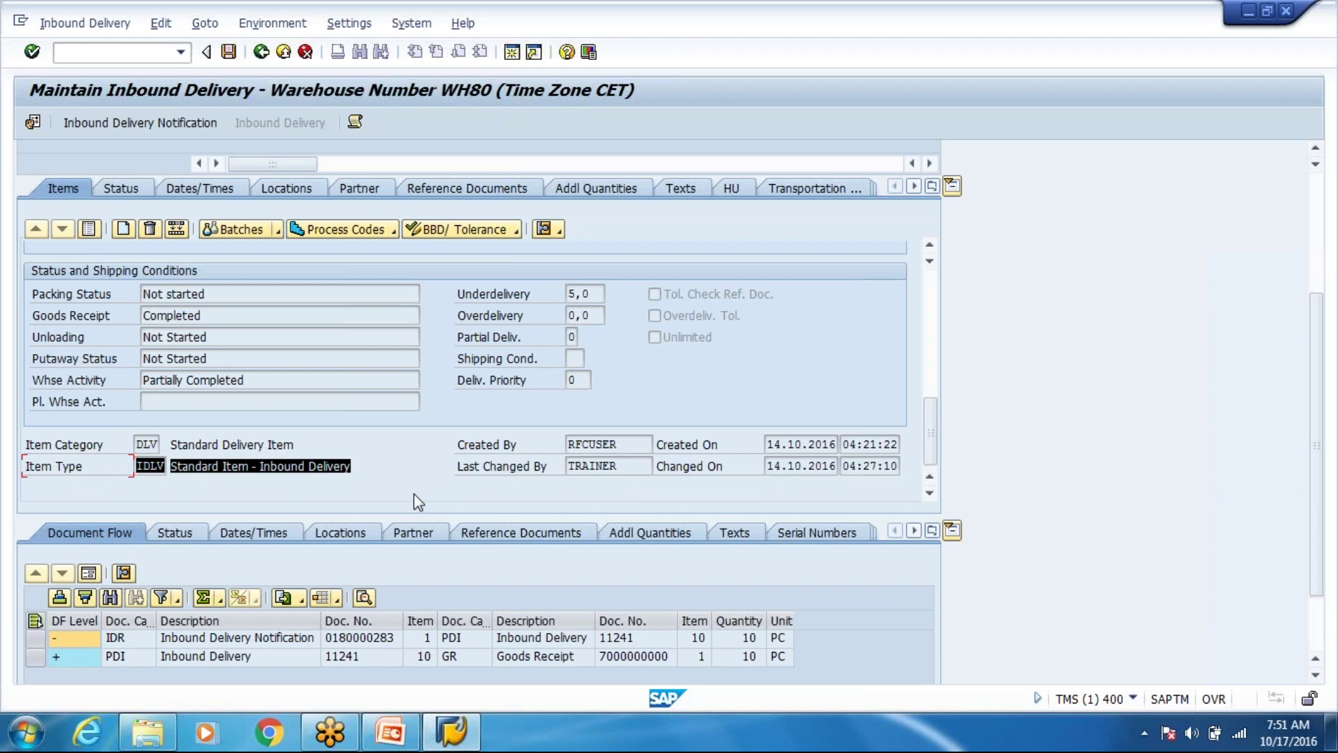
pyautogui.hotkey('ctrl', 'c')
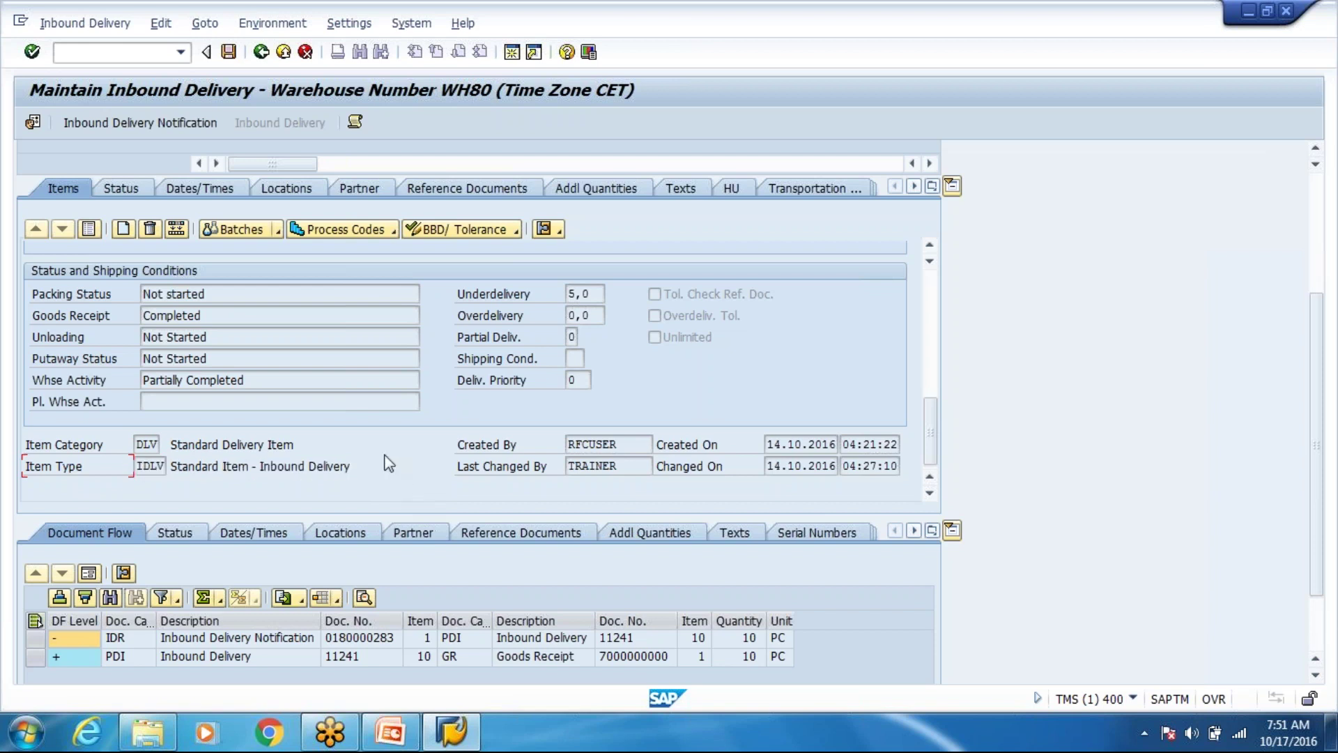
pyautogui.hotkey('alt', 'Tab')
pyautogui.hotkey('alt', 'Tab')
# Step: Block-select and copy the underdelivery through delivery priority tolerance fields with Ctrl+Y
pyautogui.hotkey('ctrl', 'y')
pyautogui.moveTo(567, 289); pyautogui.dragTo(610, 384)
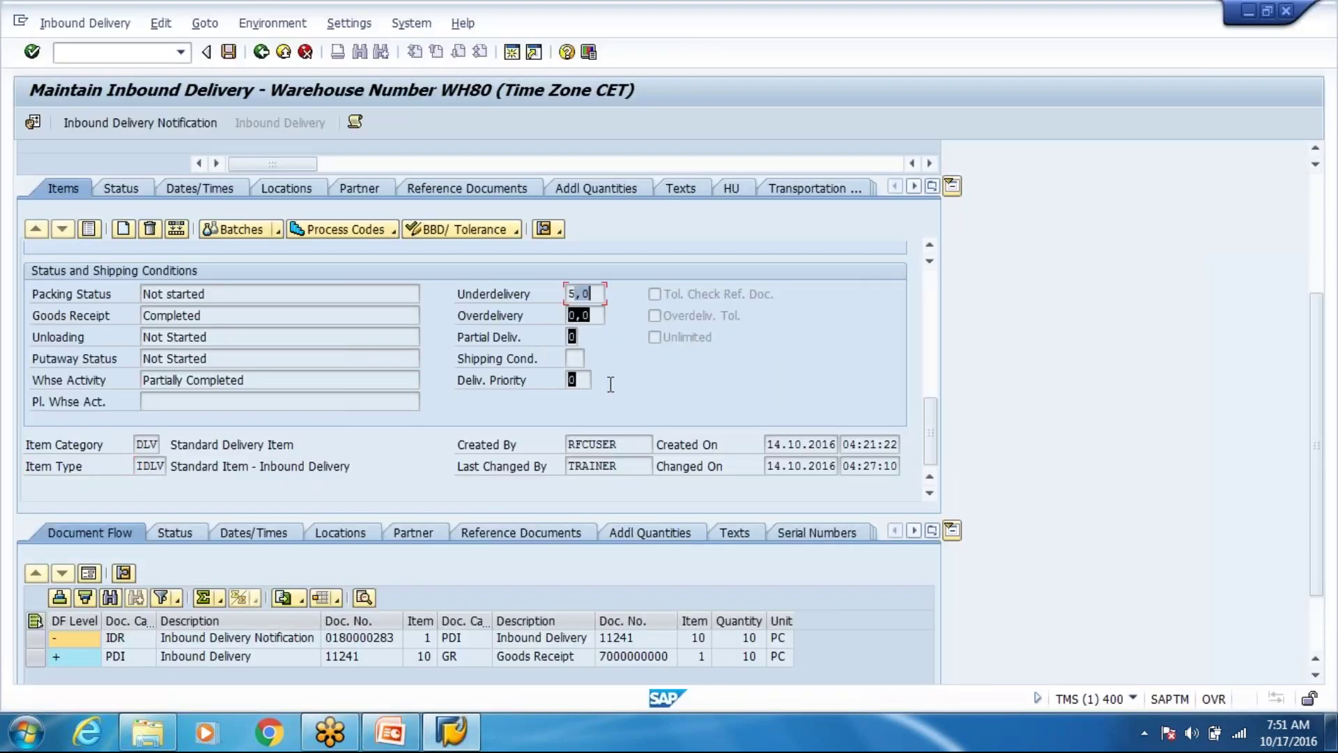
pyautogui.hotkey('ctrl', 'c')
pyautogui.click(575, 358)
pyautogui.click(574, 384)
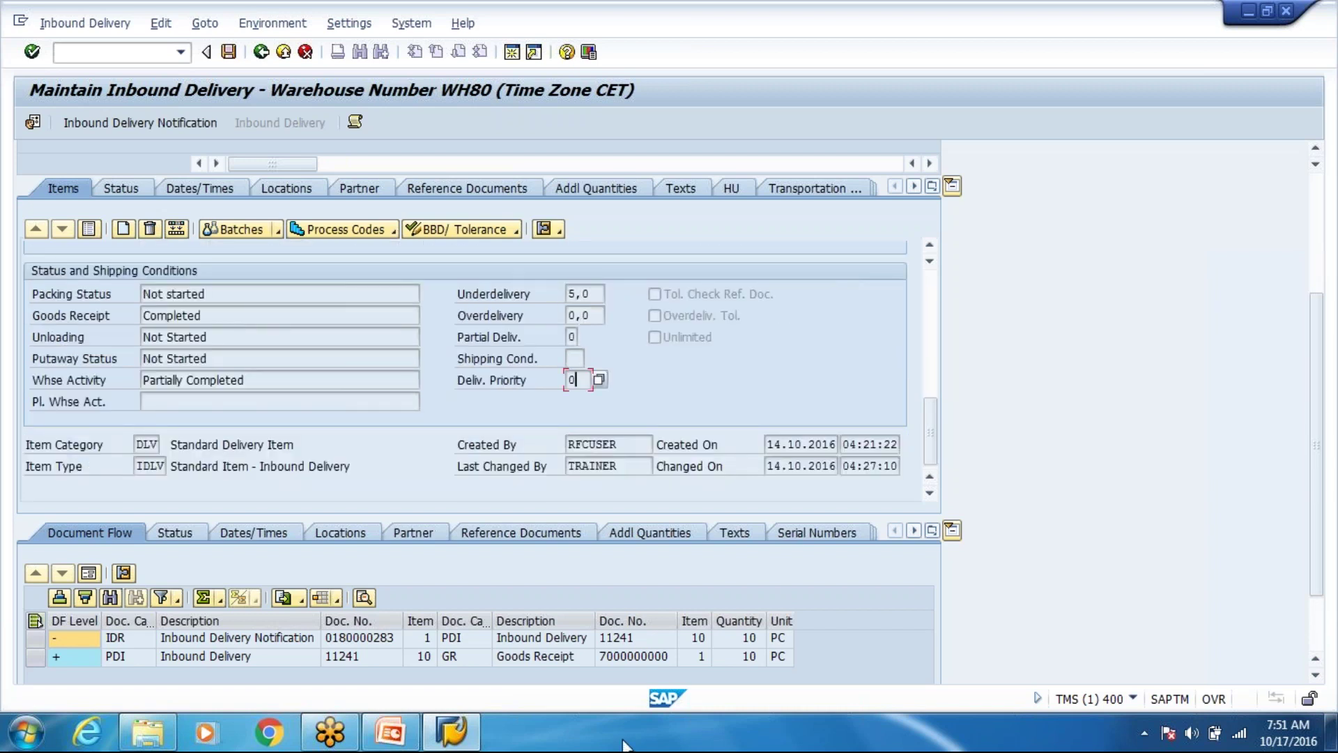
pyautogui.click(582, 359)
pyautogui.click(572, 381)
pyautogui.scroll(5, 688, 383)
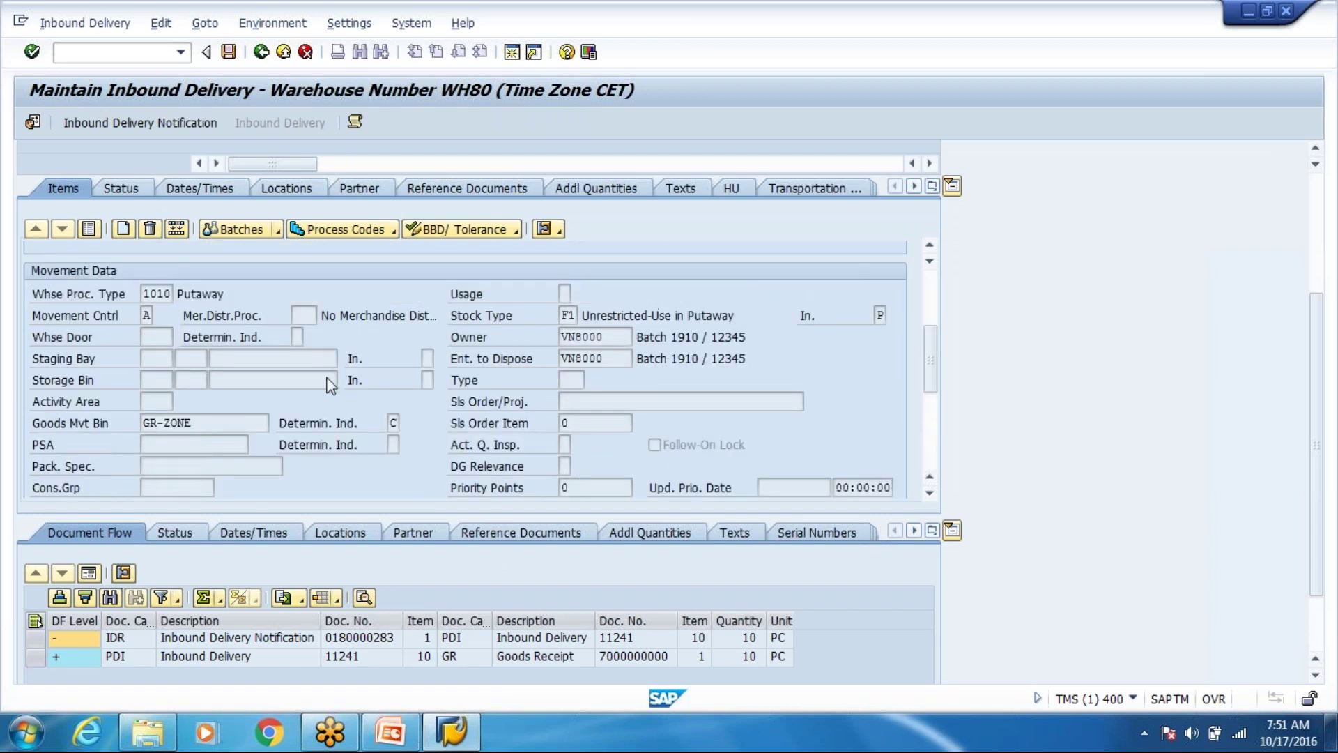
pyautogui.hotkey('alt', 'Tab')
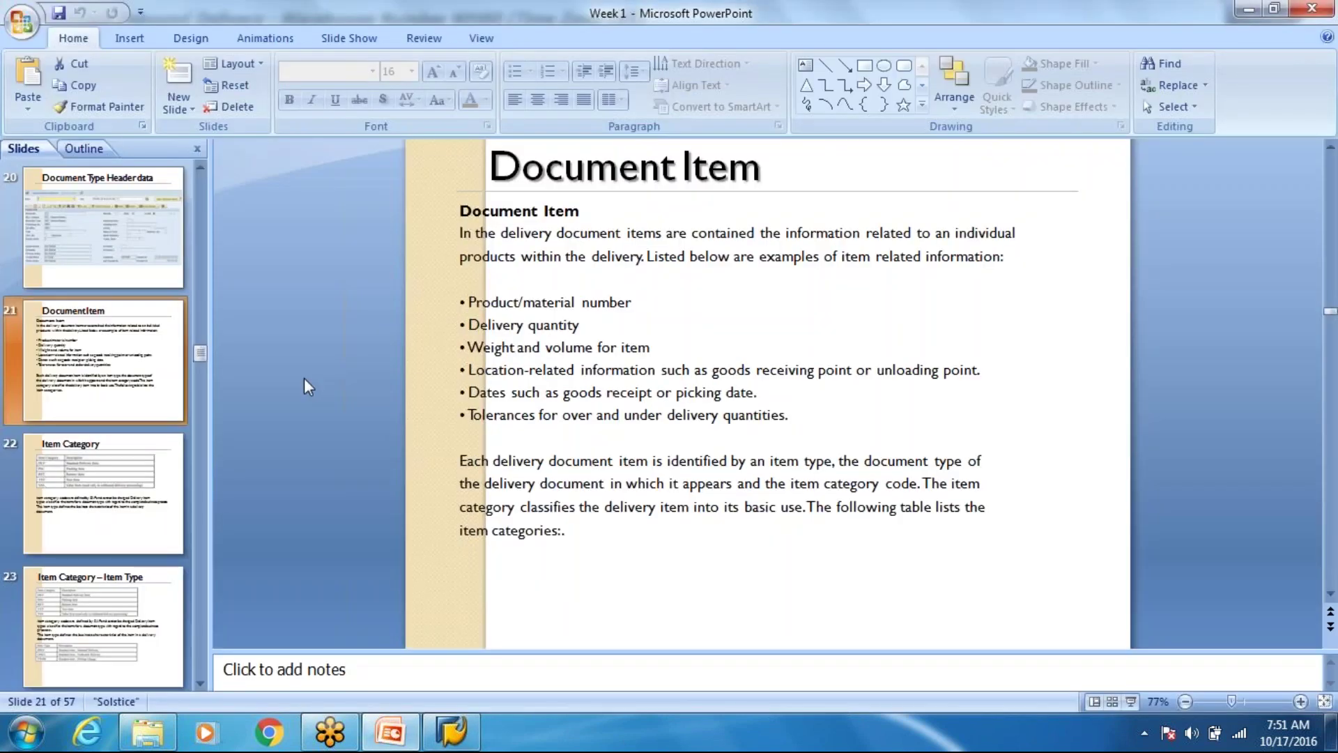
# Step: Open delivery 11241's Addl Quantities tab: 168 KG gross and net weight, 1,500 M3 gross volume
pyautogui.hotkey('alt', 'Tab')
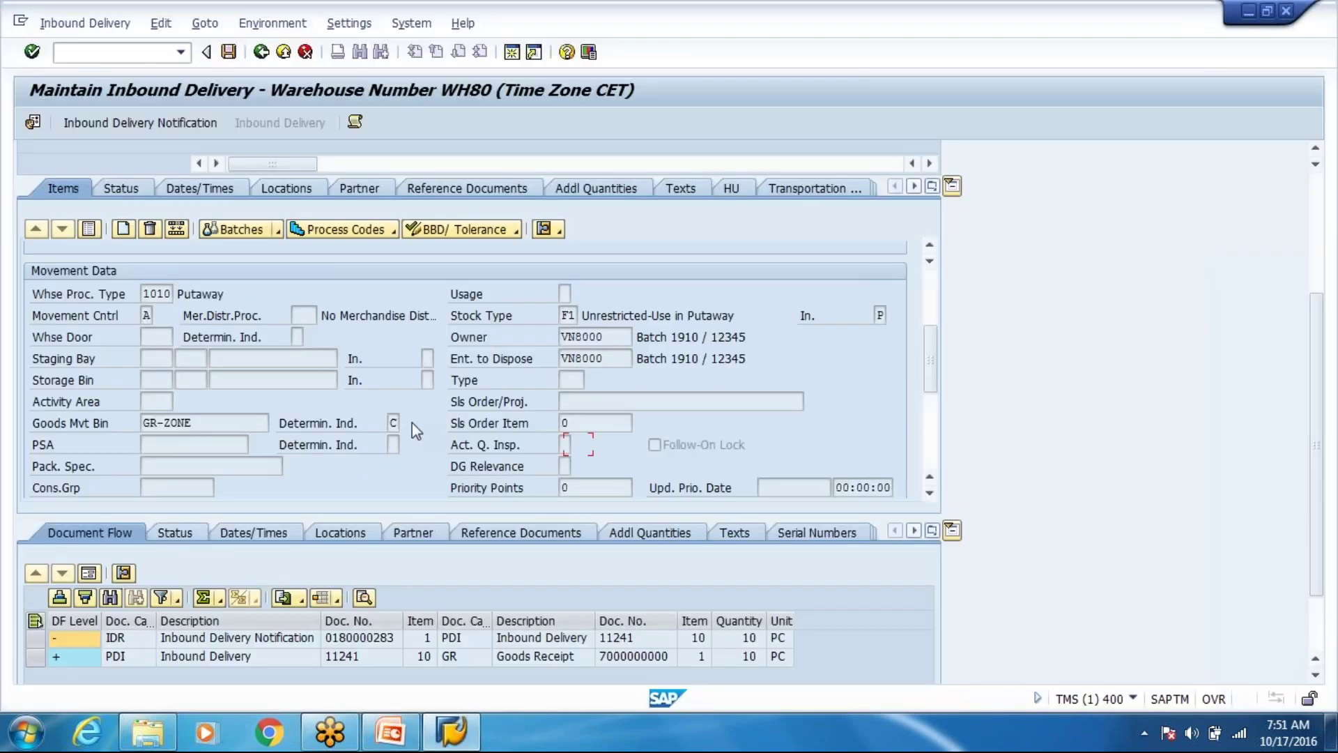
pyautogui.scroll(4, 412, 422)
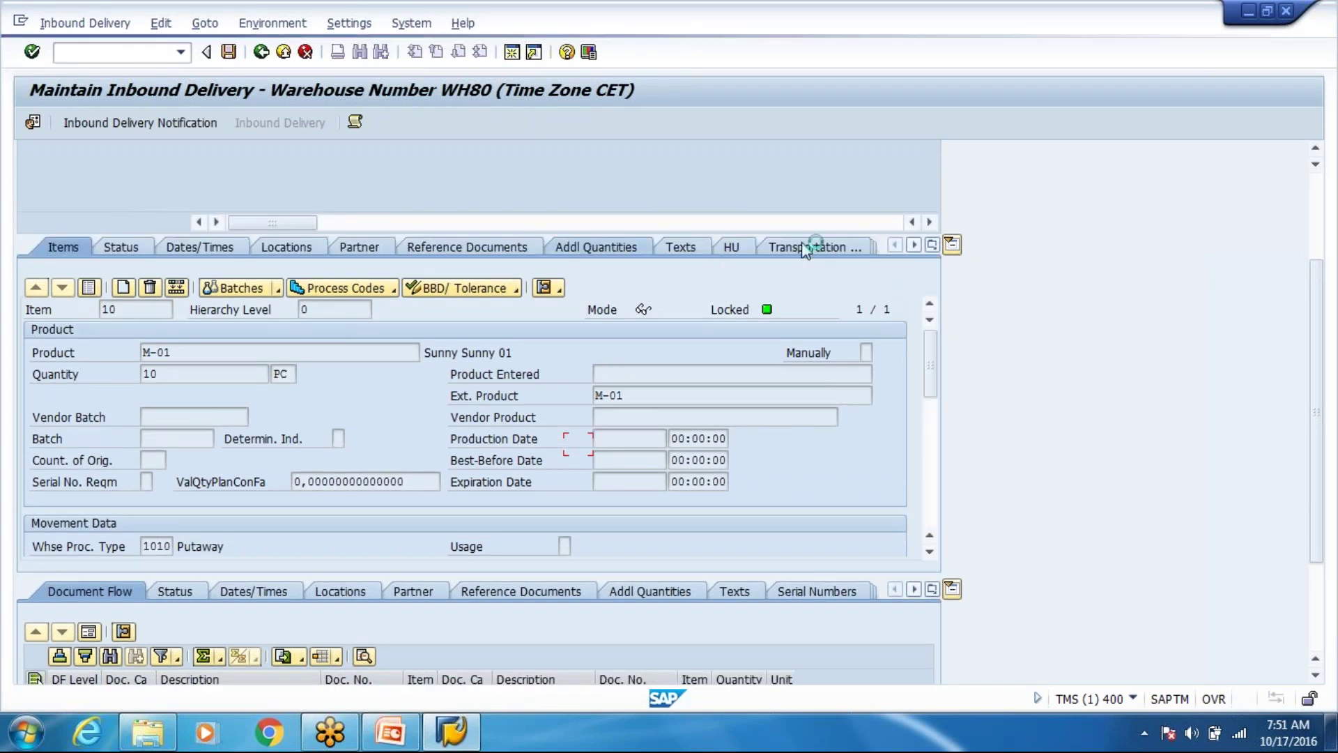
pyautogui.click(756, 250)
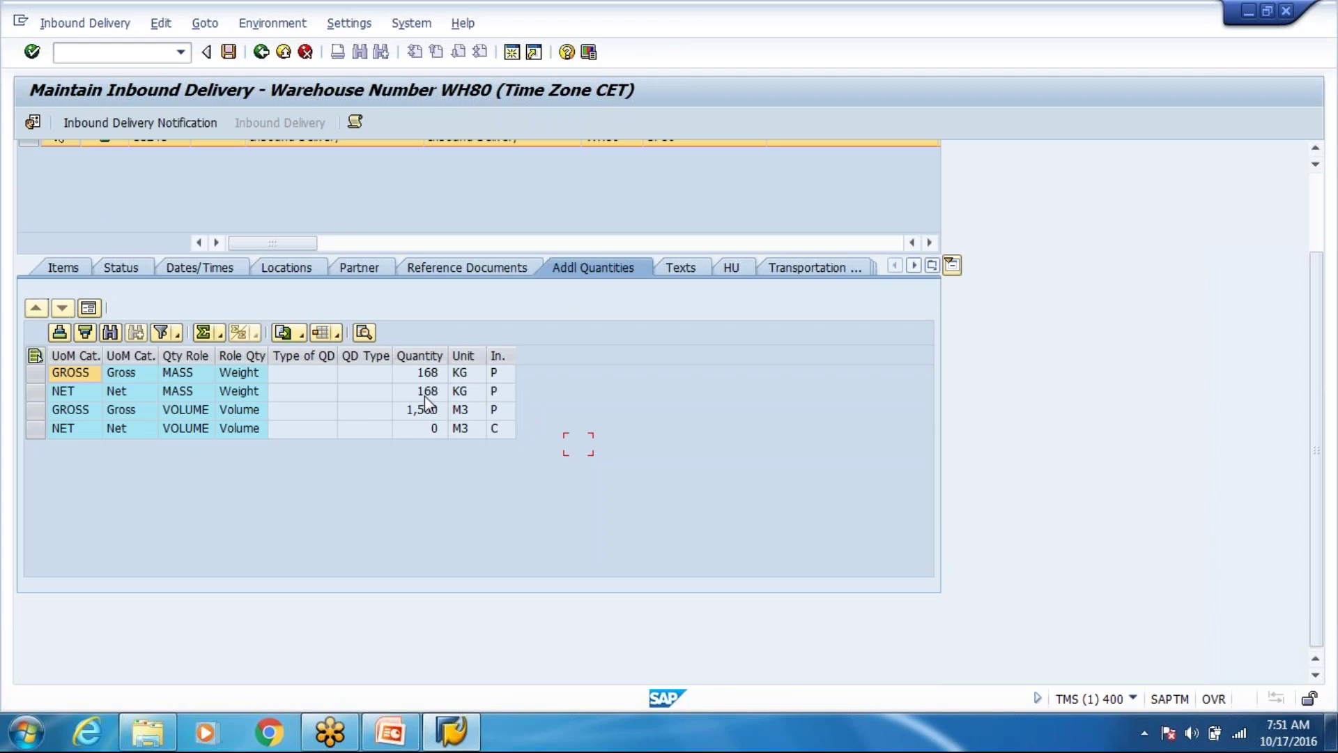
pyautogui.hotkey('alt', 'Tab')
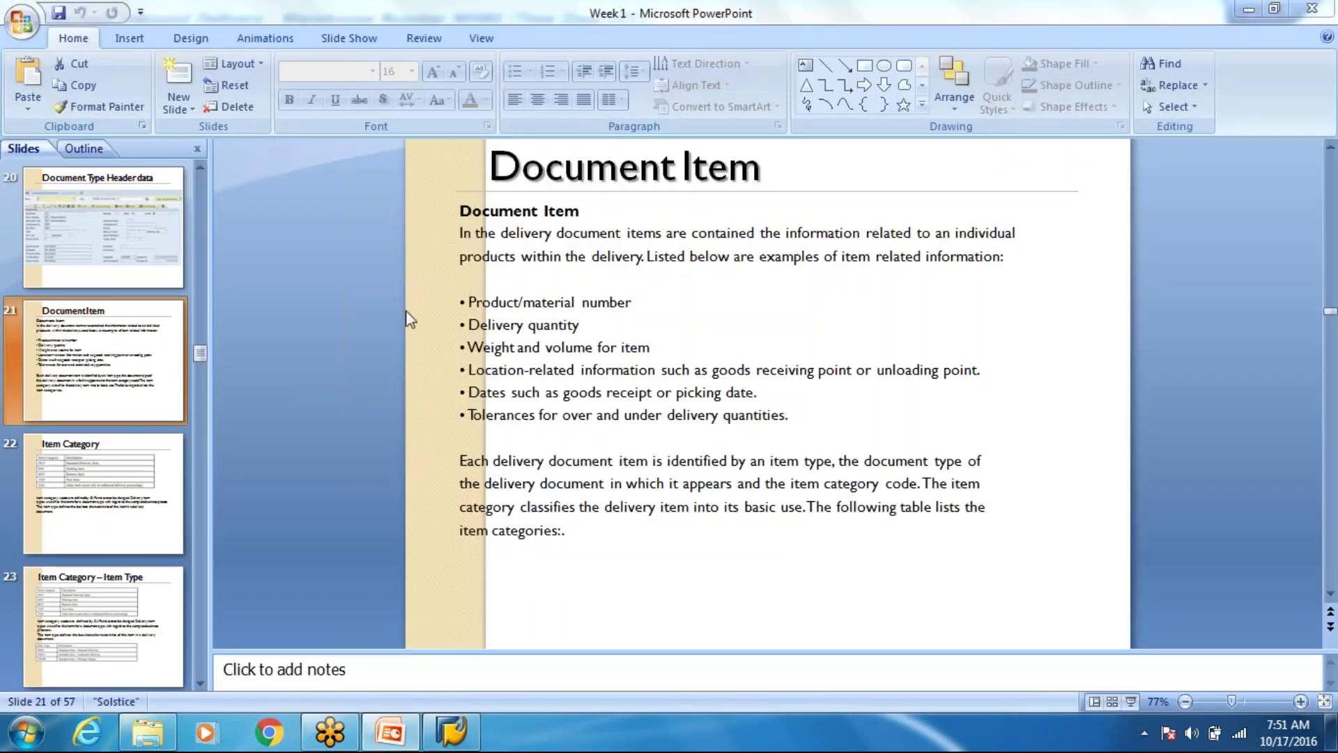
pyautogui.hotkey('alt', 'Tab')
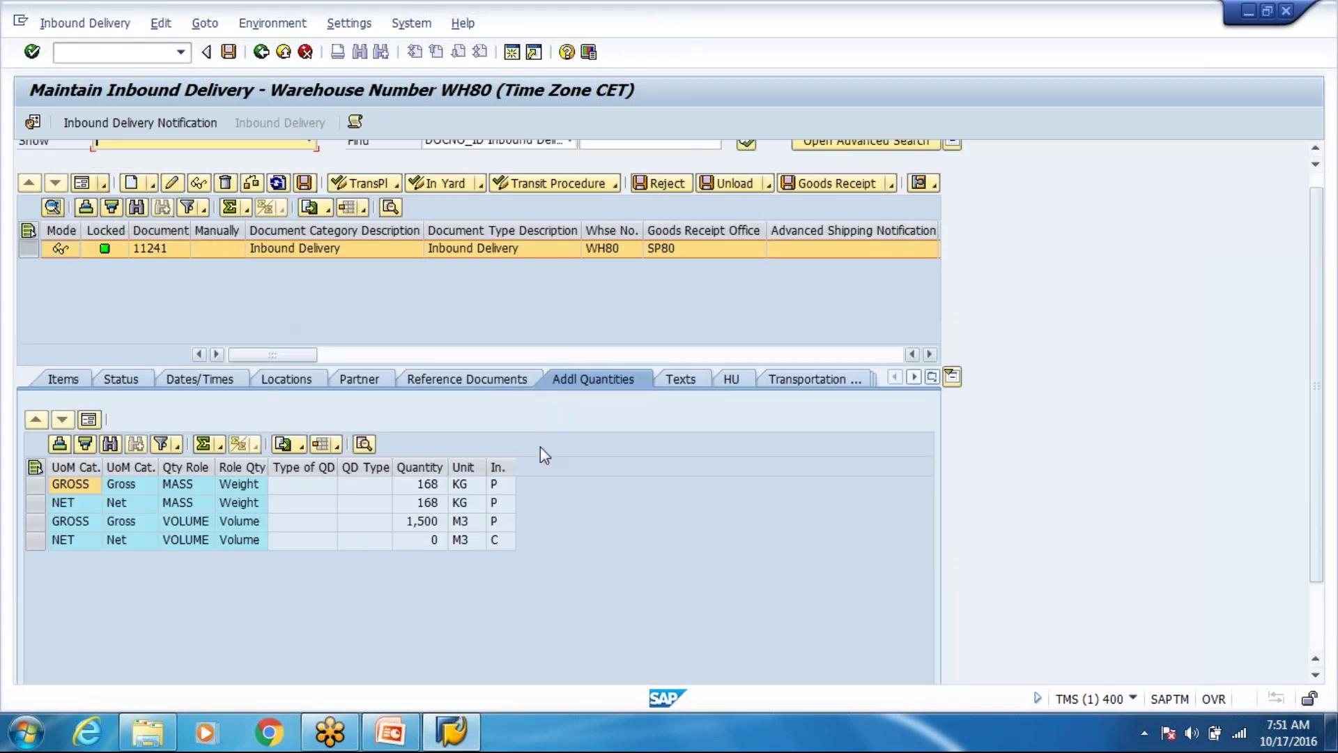
pyautogui.hotkey('alt', 'Tab')
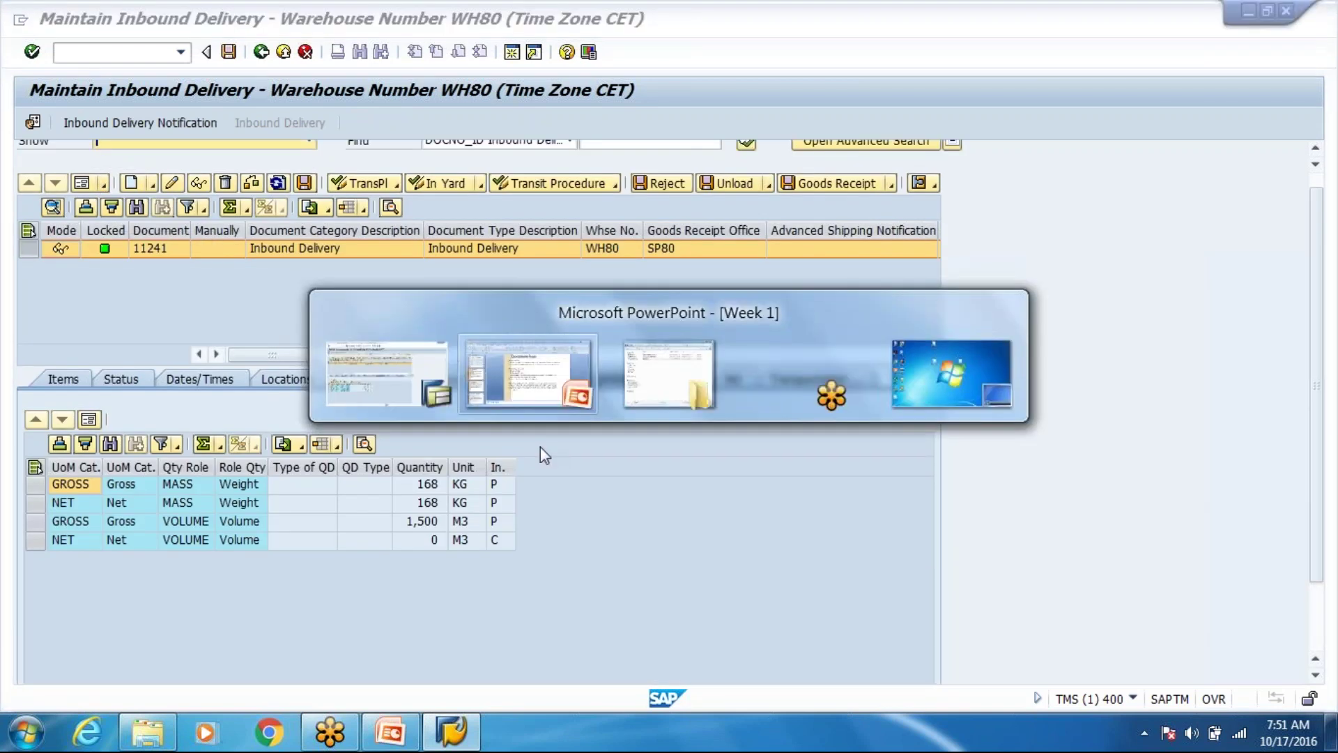
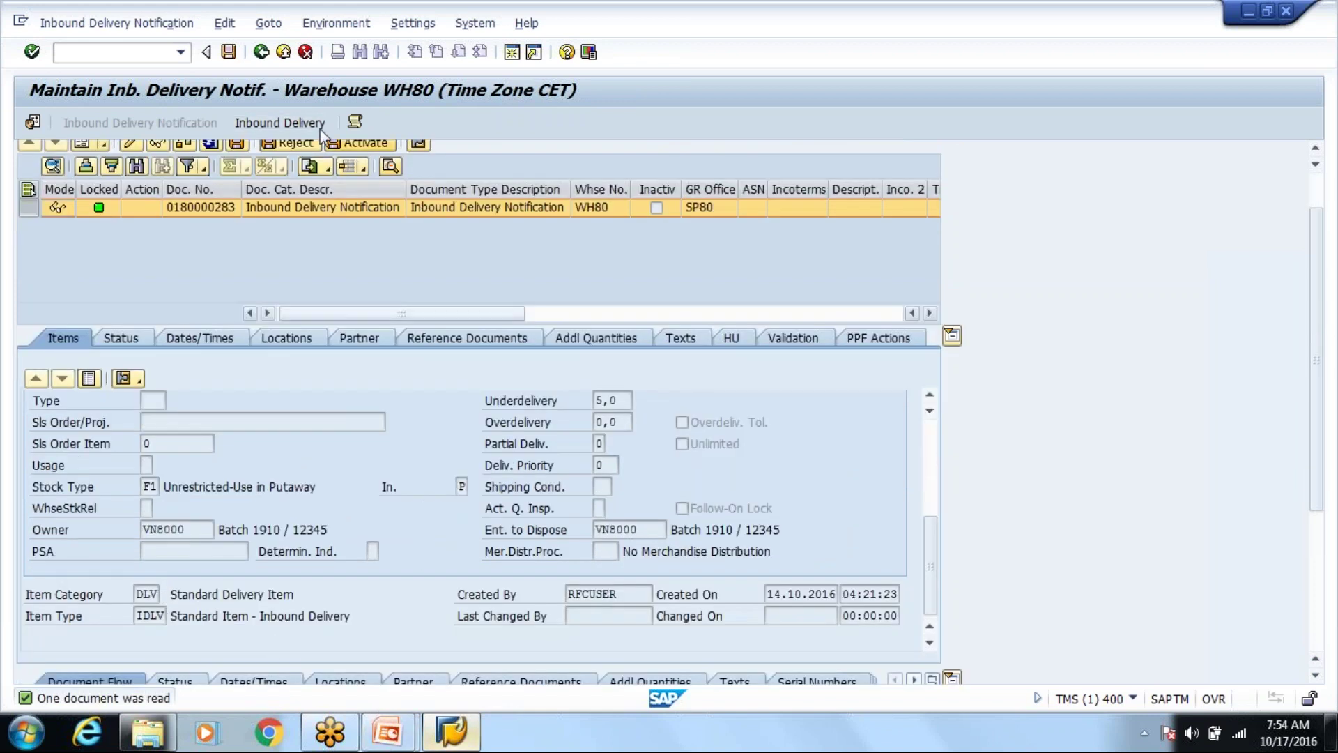
# Step: Enter the transaction code /o/scwm/prdi in the command field
pyautogui.write('/o/scwm')
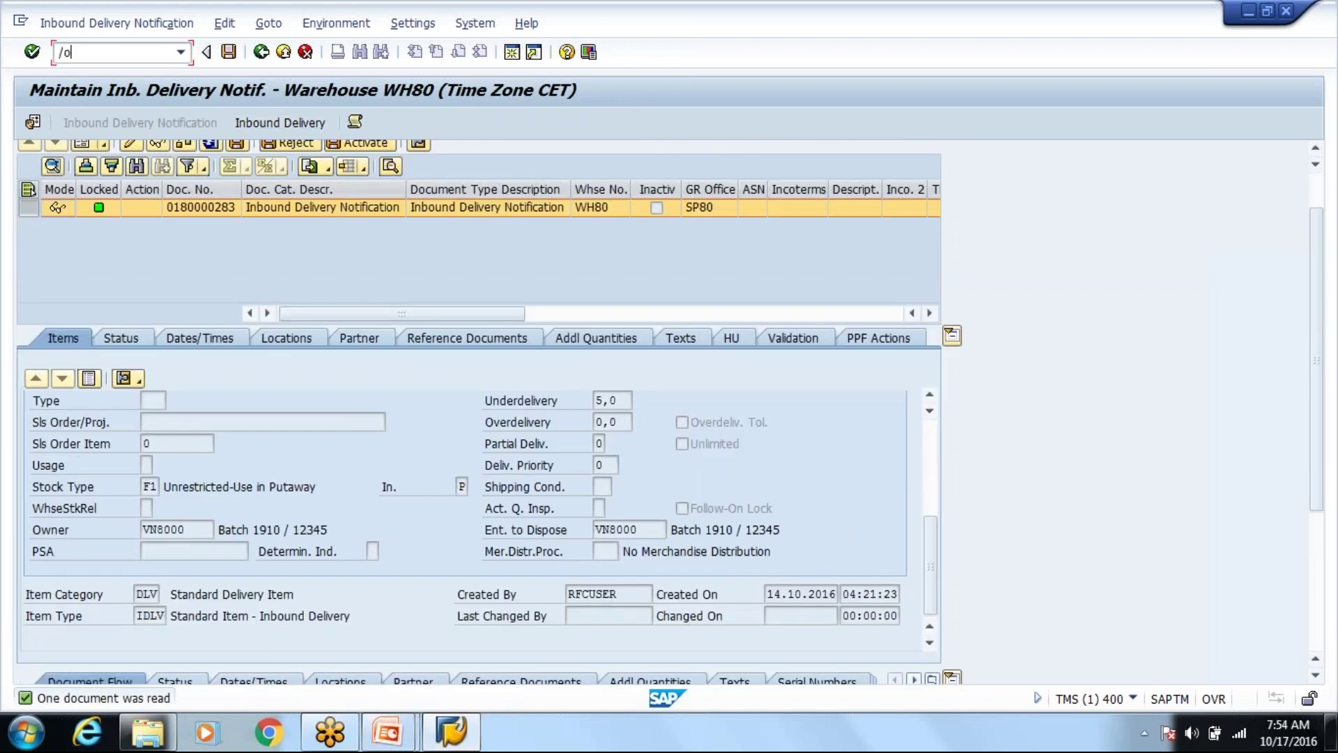
pyautogui.write('/prd')
pyautogui.write('i')
# Step: Open outbound delivery order maintenance with default warehouse ACT1 and search its orders
pyautogui.press('Return')
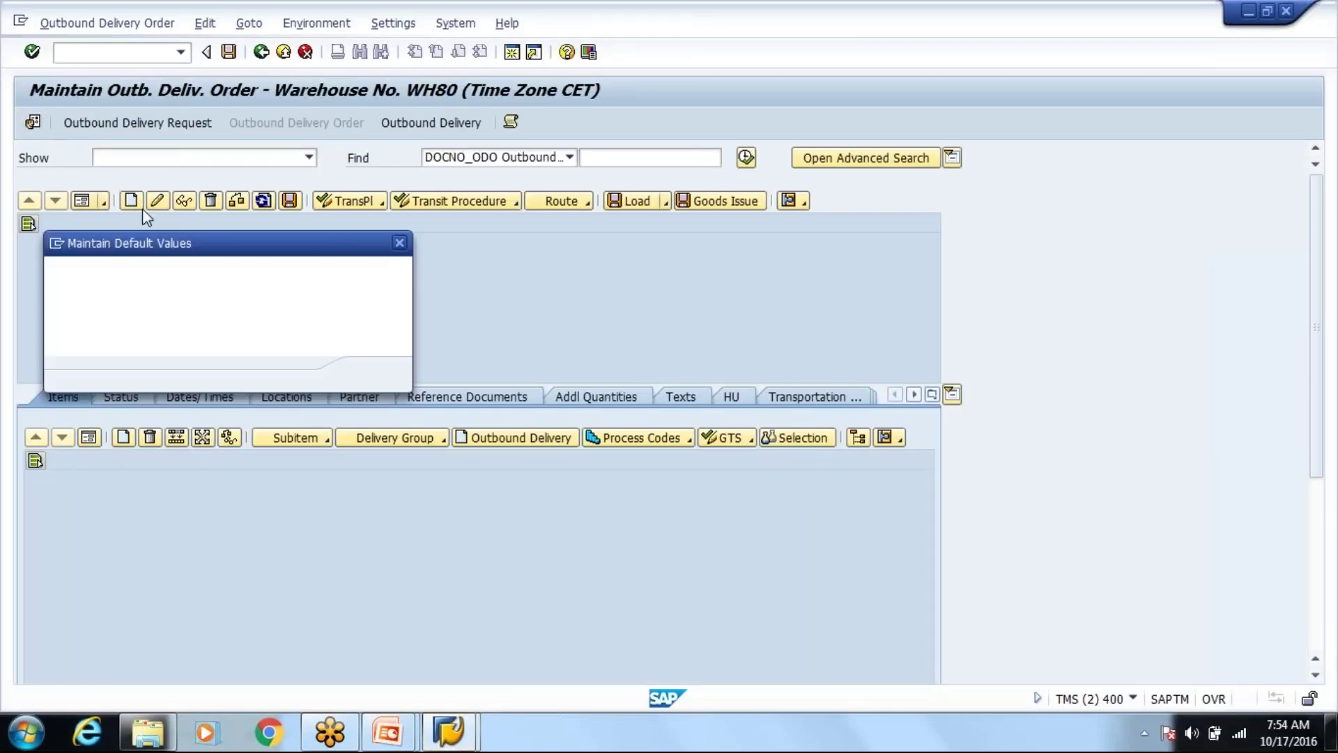
pyautogui.write('ACt1')
pyautogui.click(374, 376)
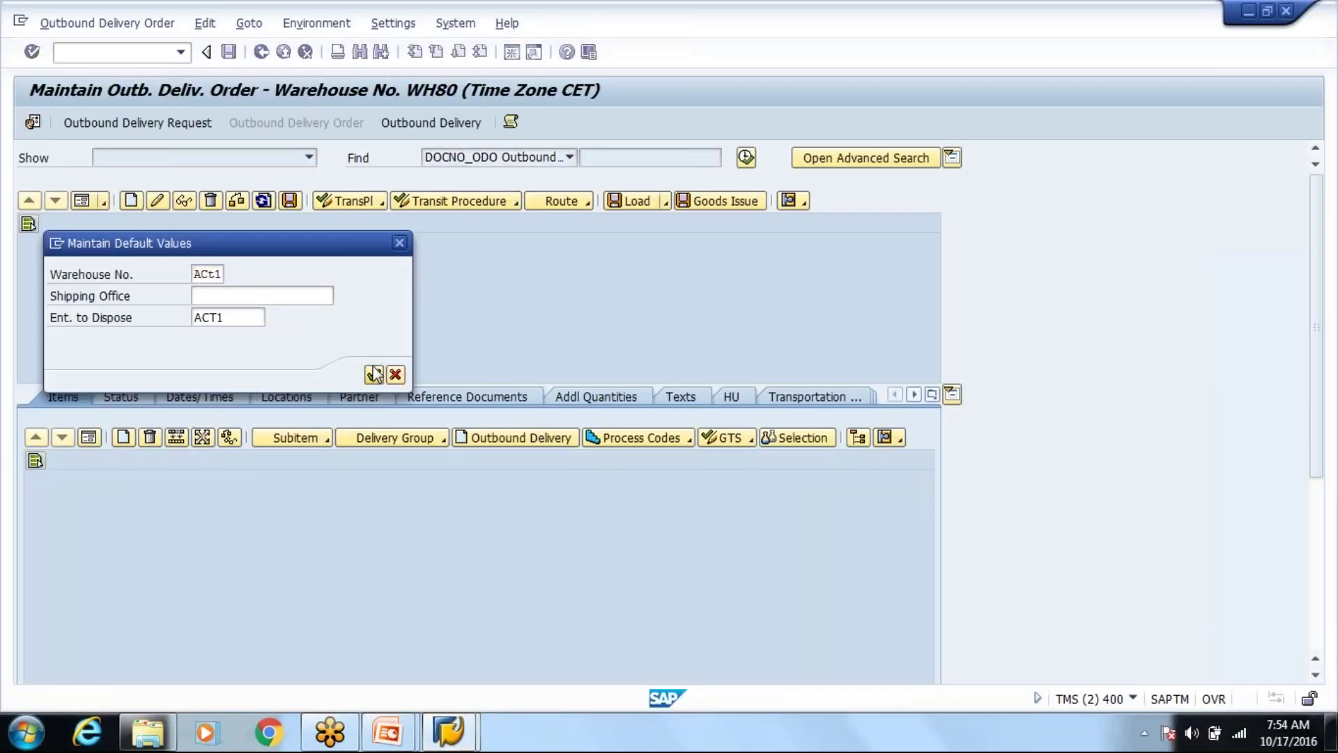
pyautogui.click(745, 158)
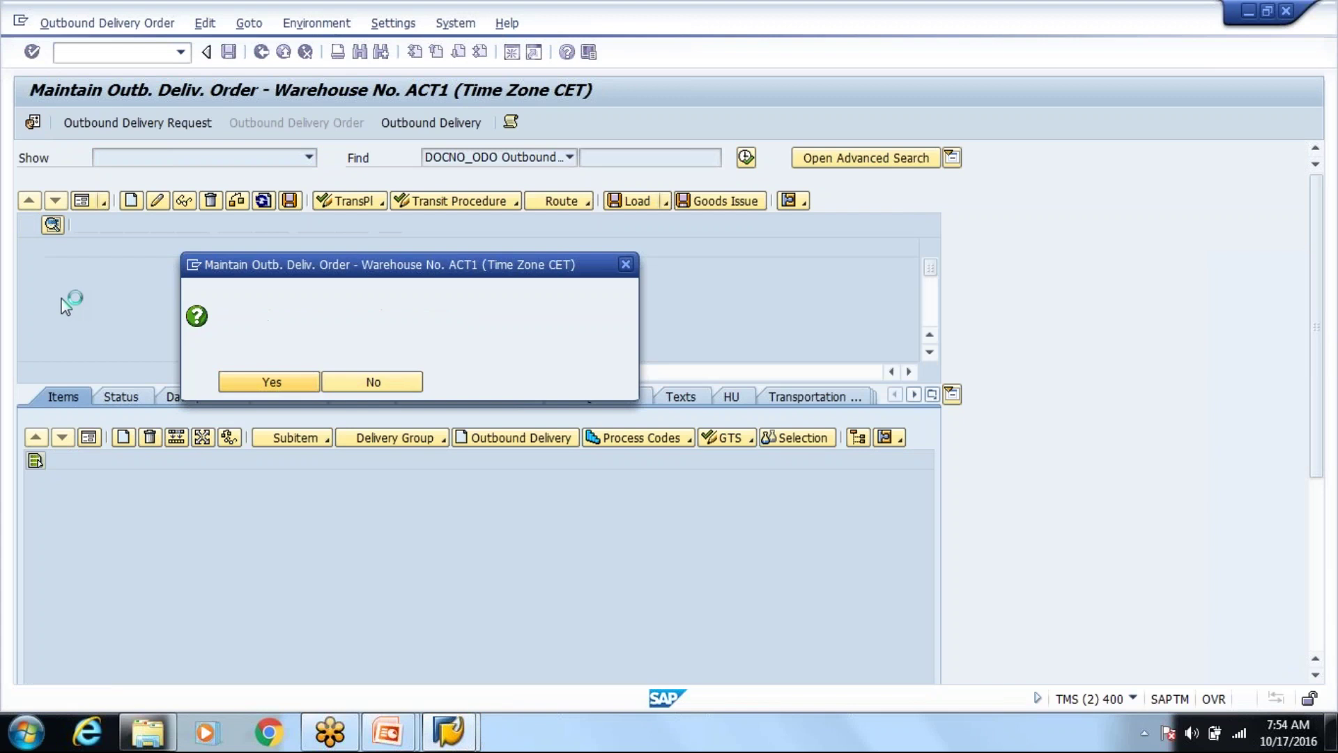
# Step: Confirm the order listing and open the detail of item 10 of order 10643
pyautogui.click(81, 202)
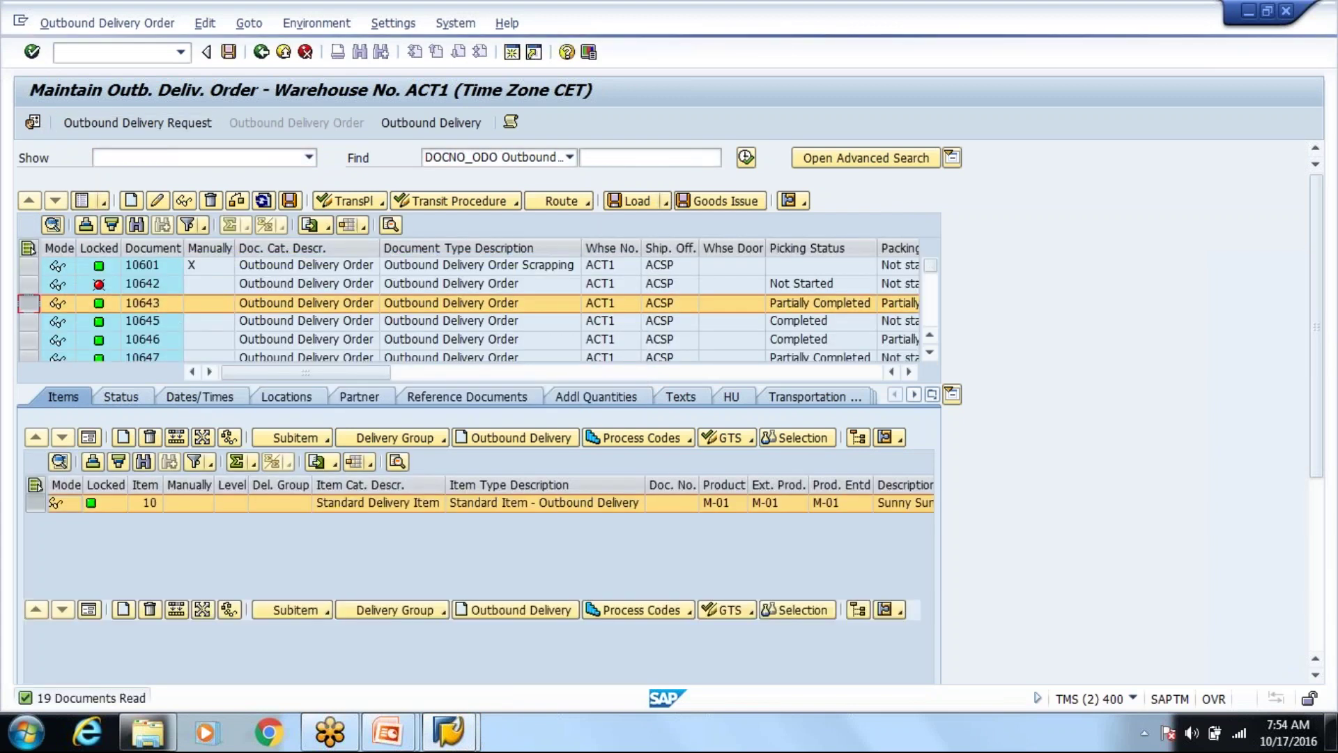
pyautogui.scroll(-3, 83, 673)
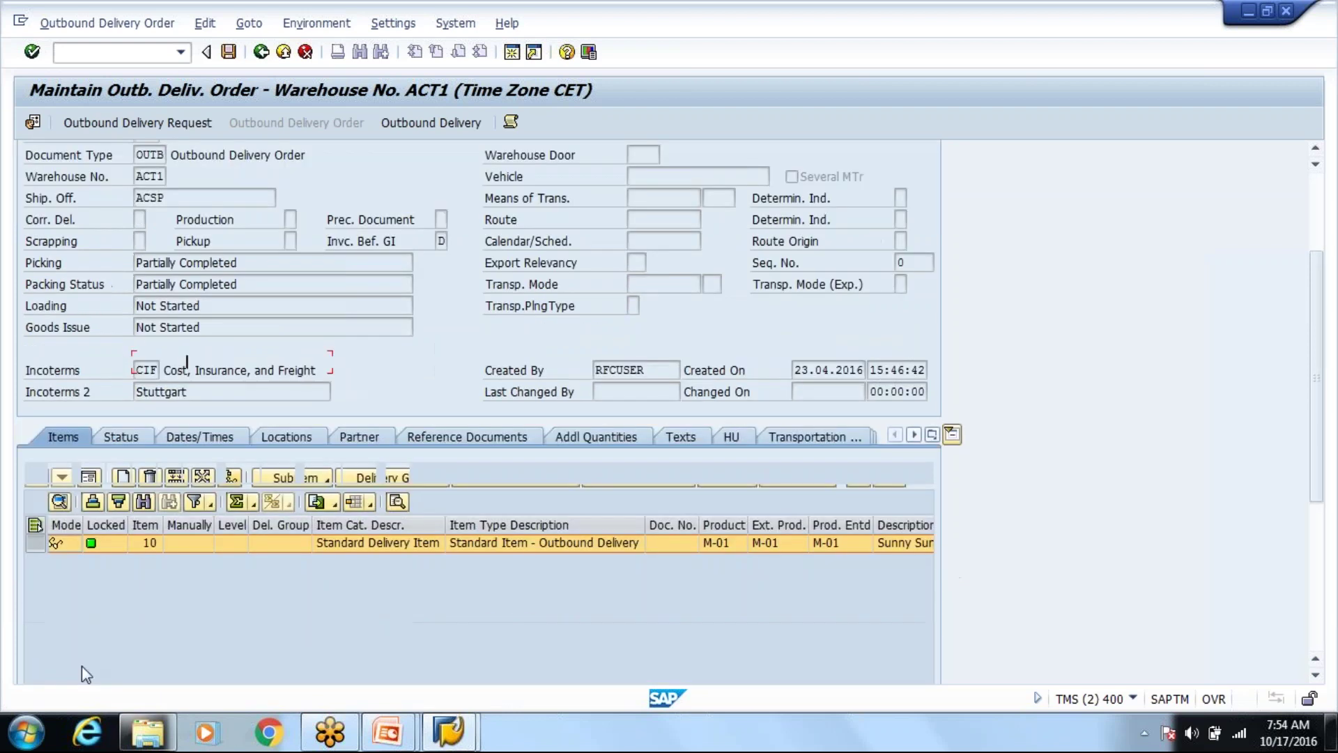
pyautogui.scroll(-1, 83, 671)
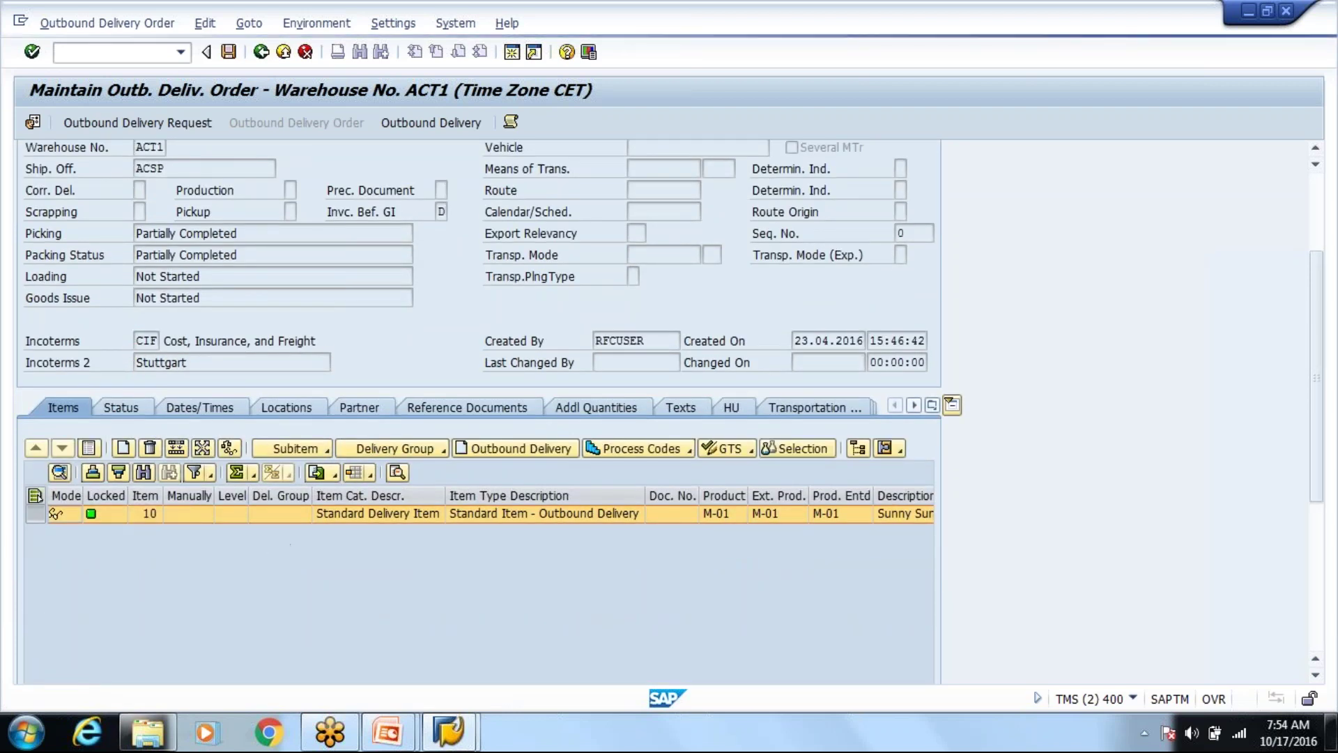
pyautogui.doubleClick(228, 513)
# Step: Point out item category DLV and item type ODLV, then return to the inbound notification session
pyautogui.scroll(-5, 227, 558)
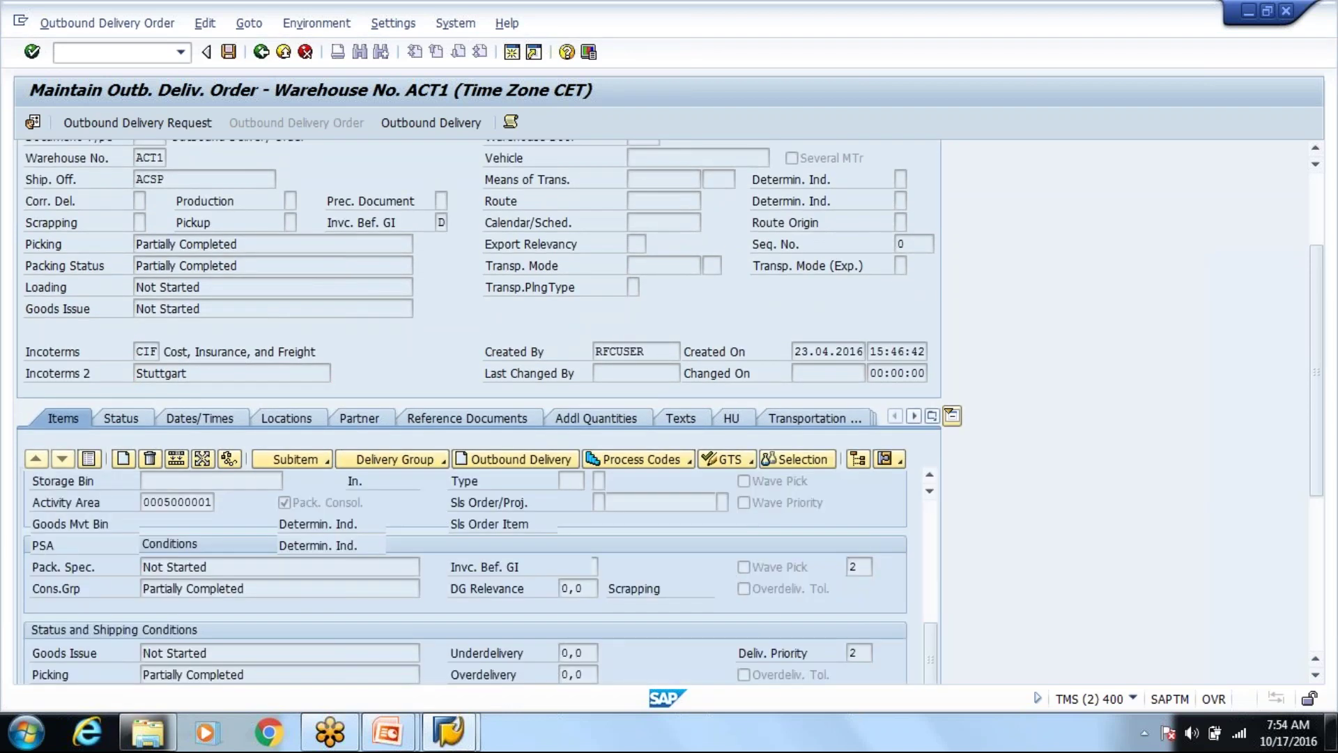
pyautogui.click(155, 601)
pyautogui.click(166, 601)
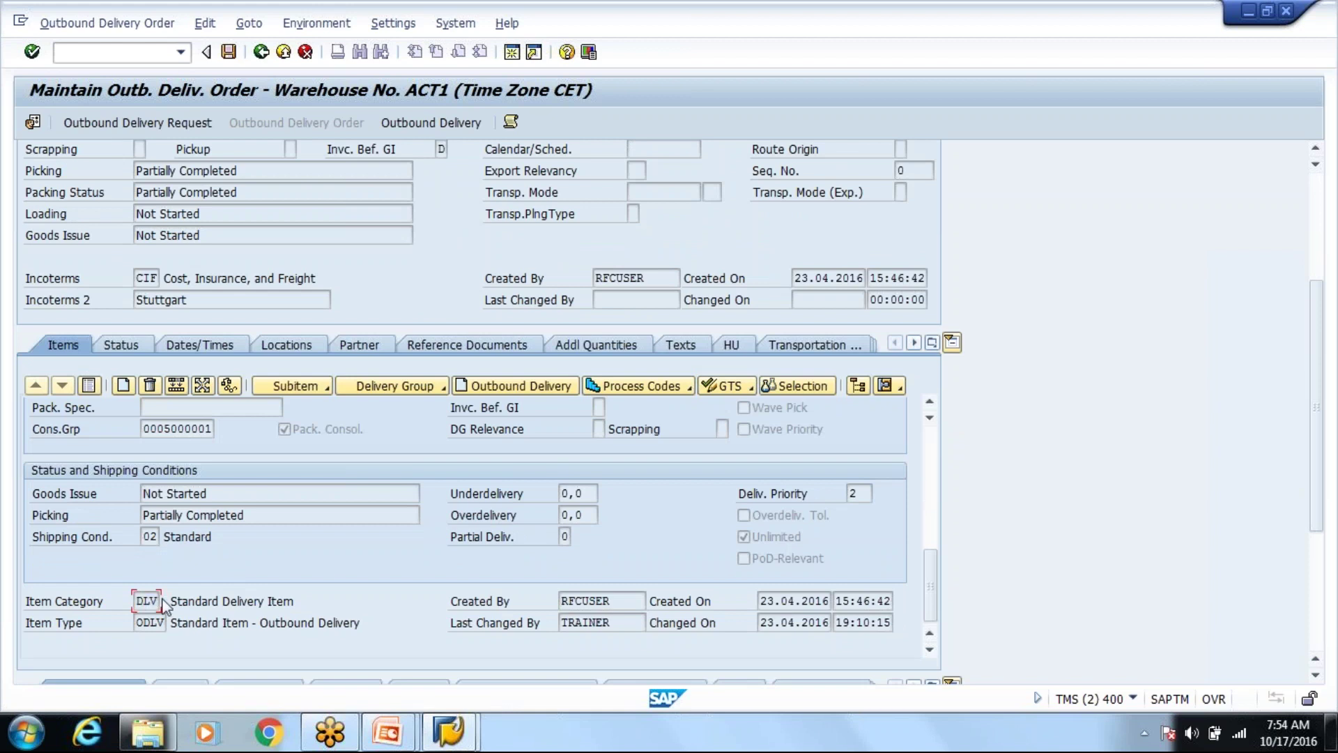
pyautogui.hotkey('alt', 'Tab')
pyautogui.hotkey('alt', 'Tab')
pyautogui.scroll(5, 306, 320)
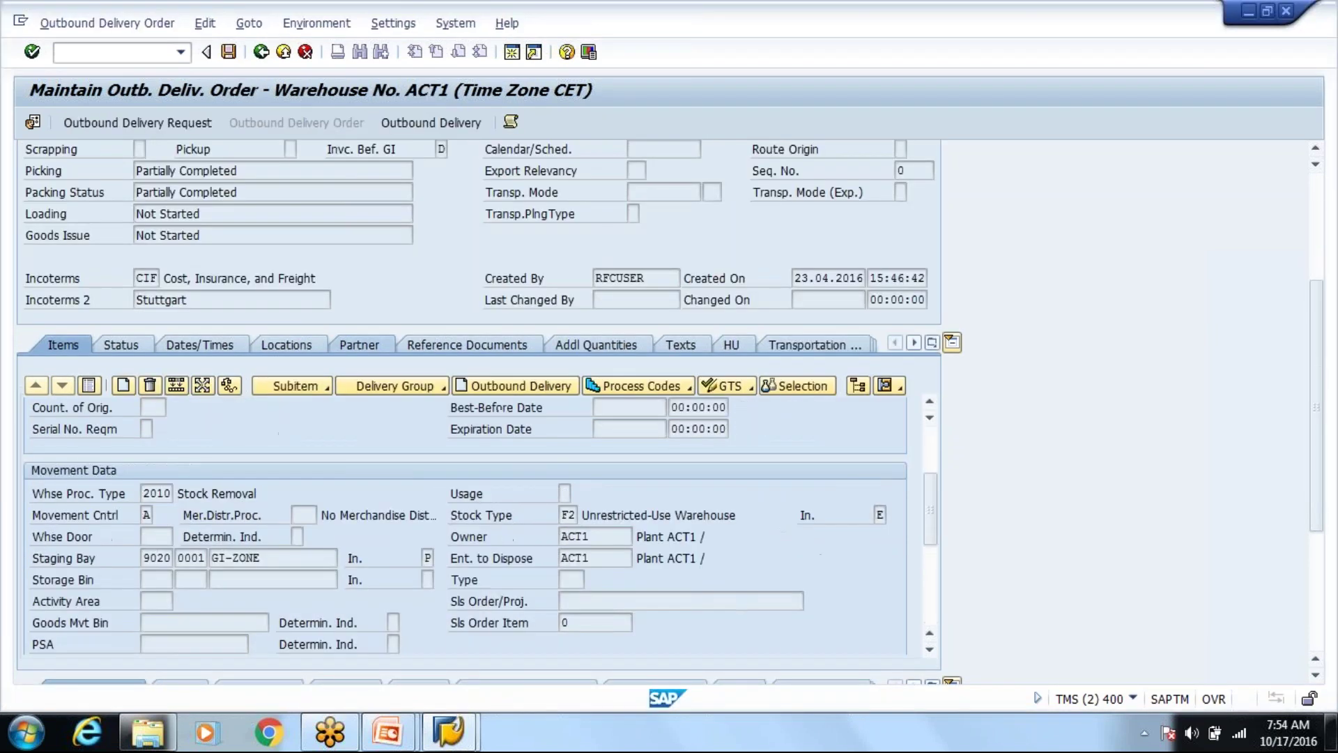
pyautogui.scroll(3, 309, 311)
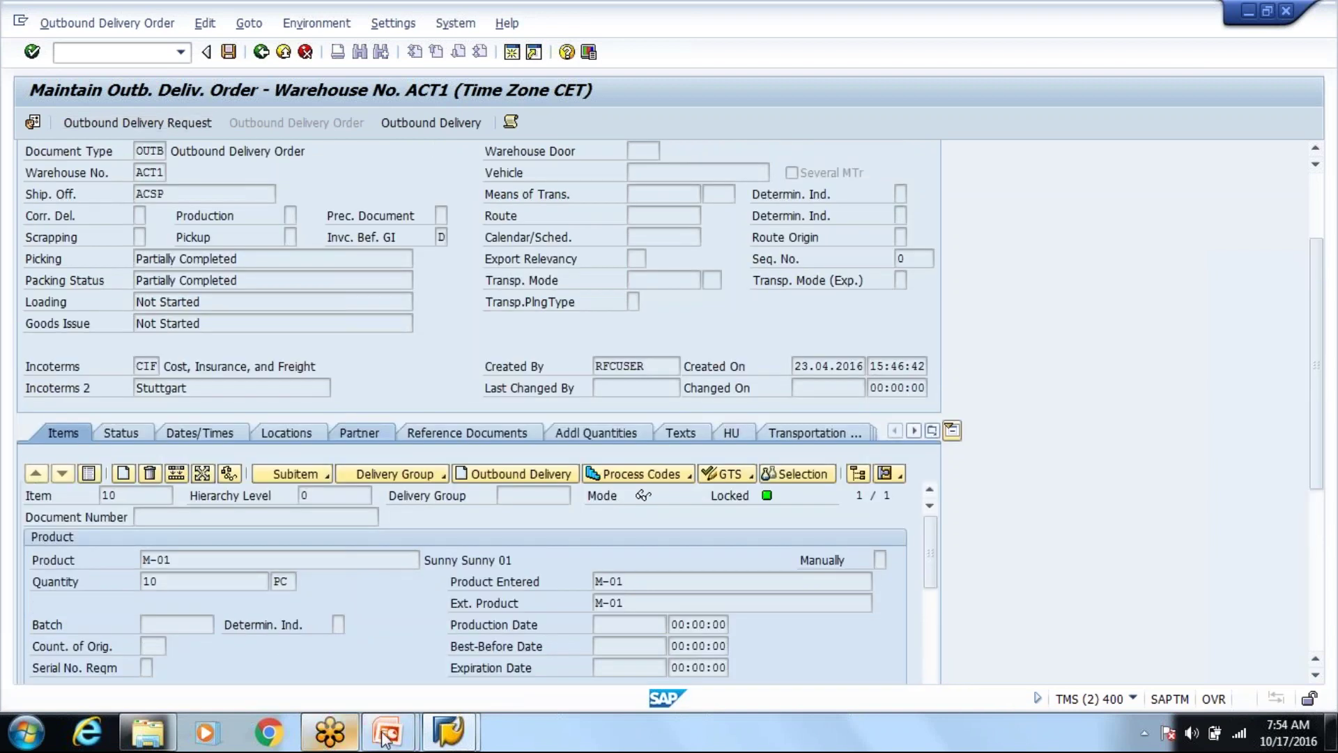
# Step: Resume the slide show, advance from Item Category – Item Type to Service profiles, and end it
pyautogui.moveTo(397, 739)
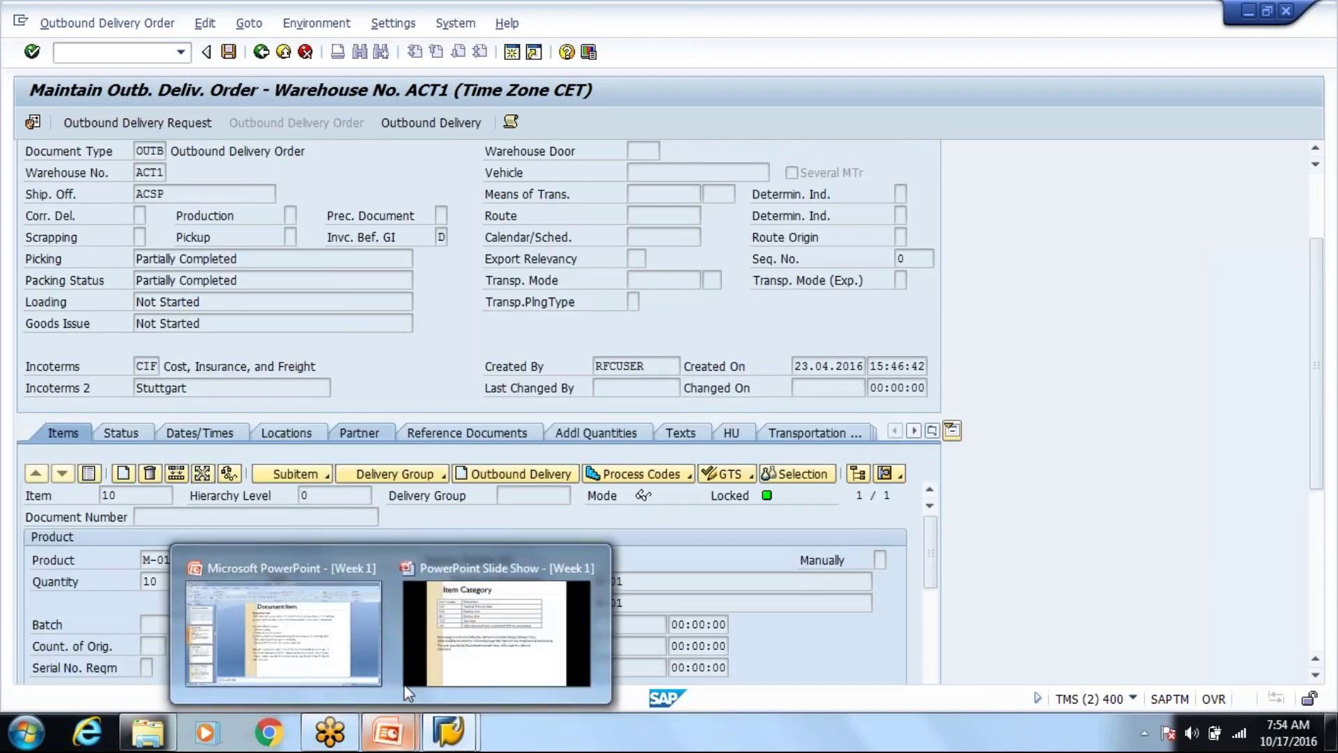
pyautogui.click(471, 632)
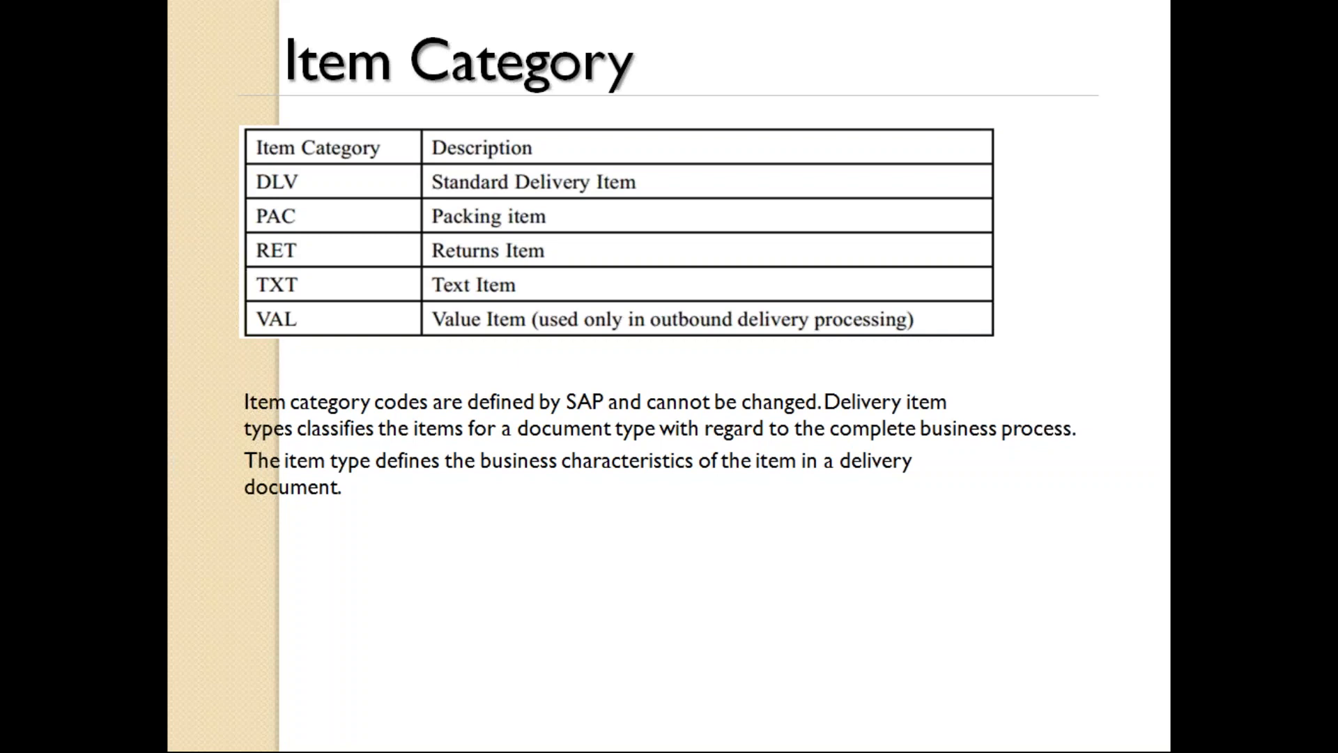
pyautogui.press('Right')
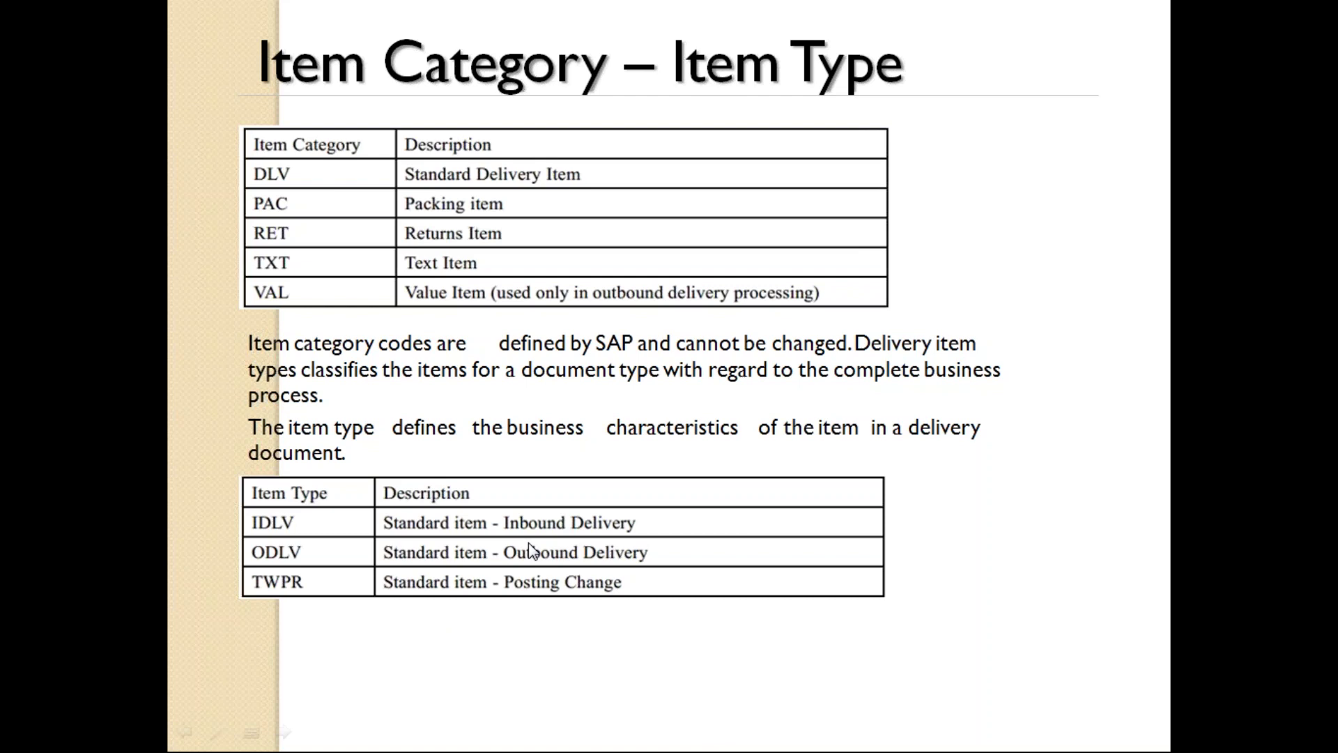
pyautogui.press('Right')
pyautogui.press('Right')
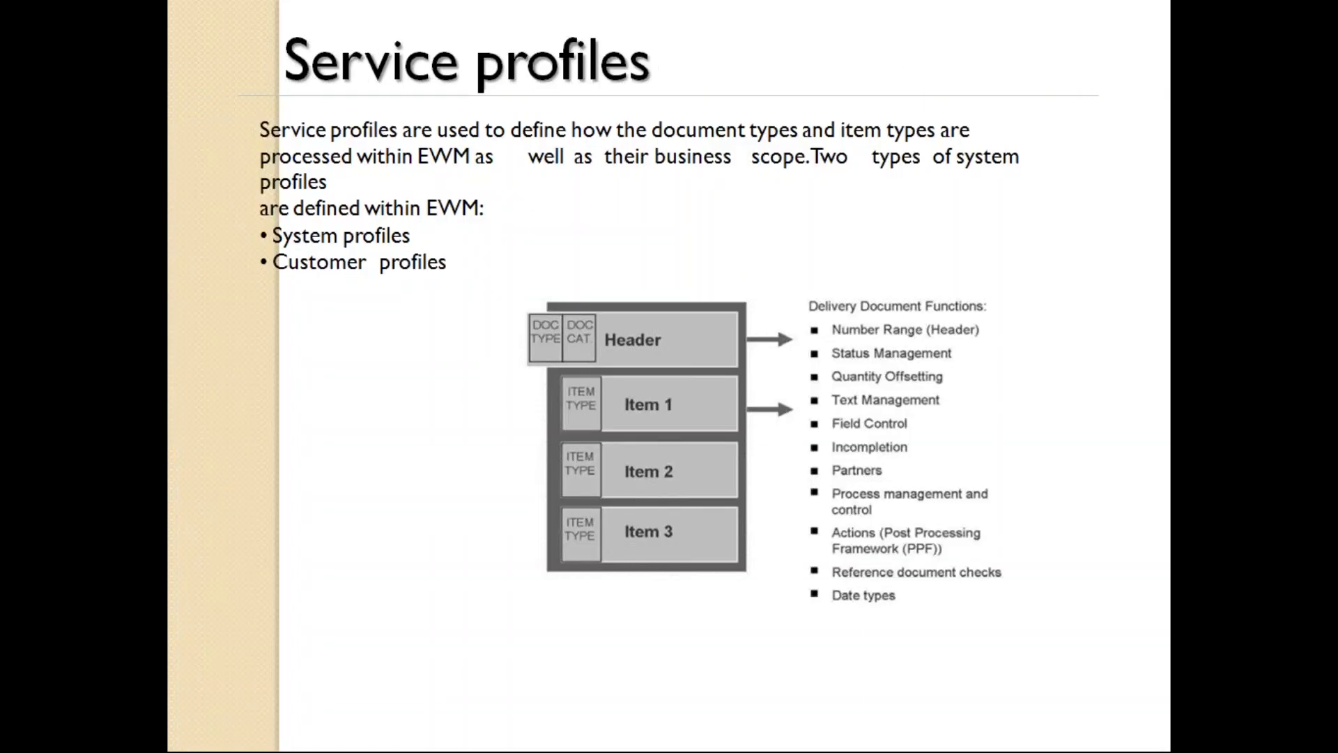
pyautogui.press('Escape')
pyautogui.hotkey('alt', 'Tab')
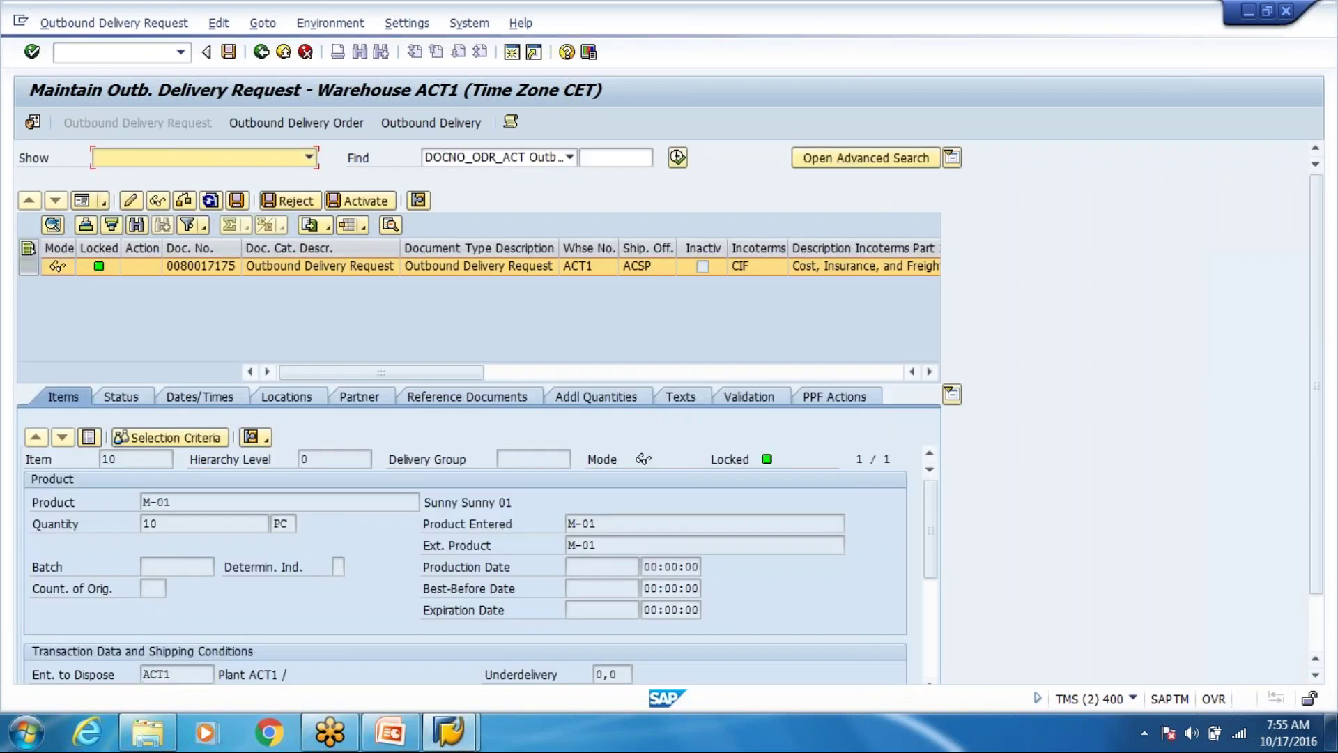
# Step: Check the request item's DLV / ODLV values and open the Outbound Delivery view
pyautogui.scroll(-1, 151, 577)
pyautogui.scroll(-3, 151, 577)
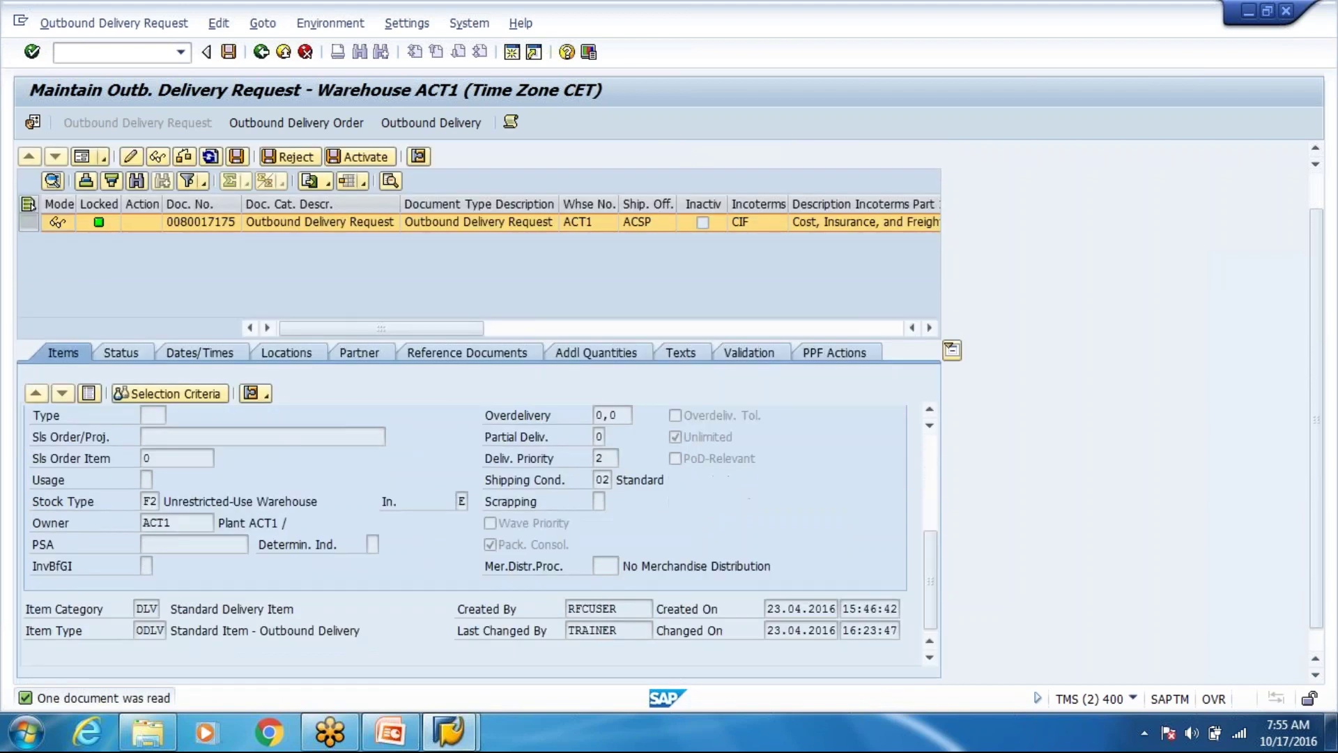
pyautogui.scroll(4, 152, 577)
pyautogui.click(431, 123)
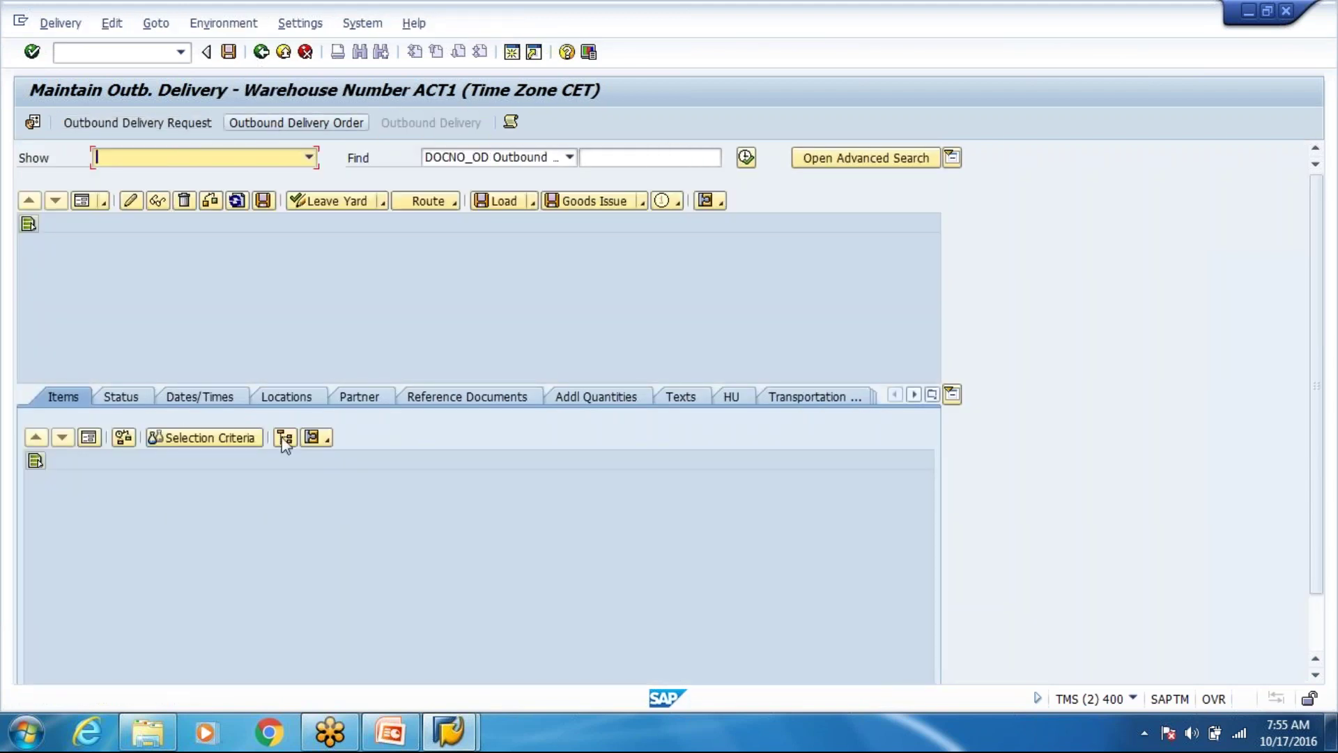
pyautogui.click(330, 737)
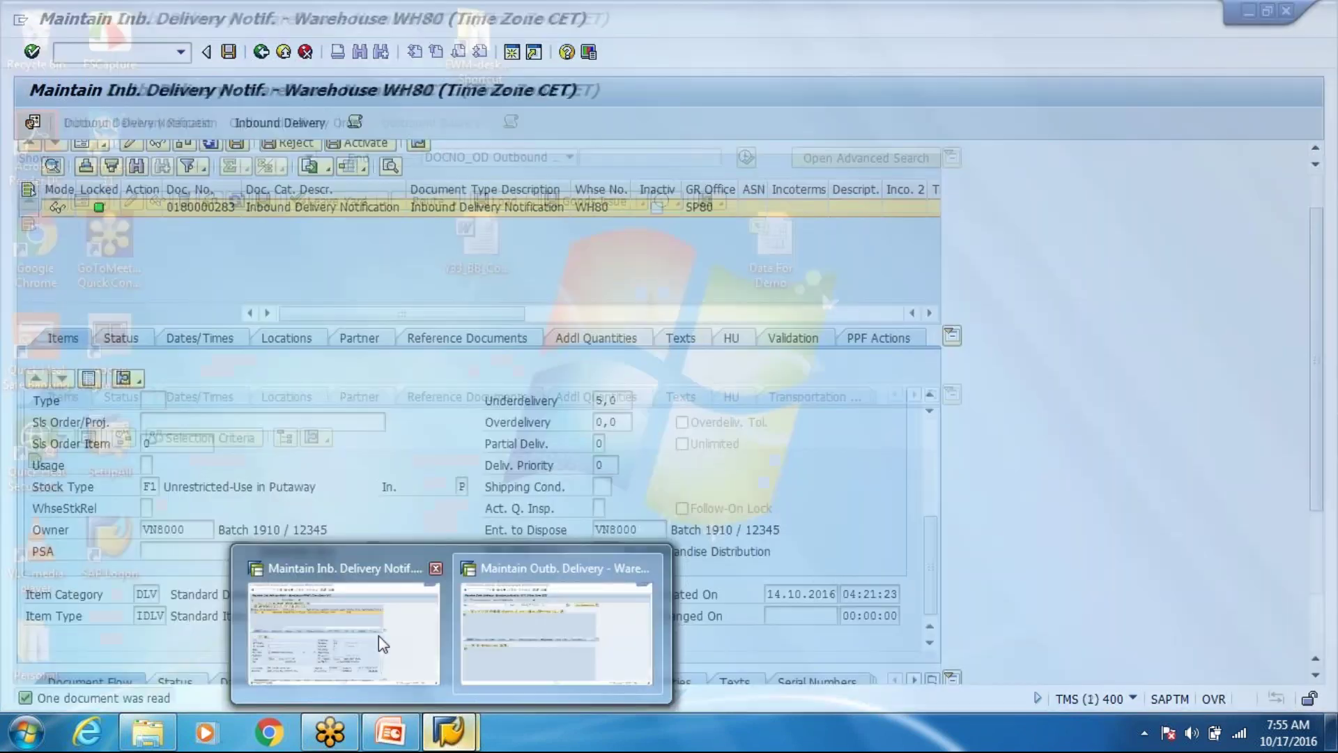
# Step: Back in the inbound notification window, switch to inbound delivery 11241 and open item 10's details
pyautogui.click(379, 636)
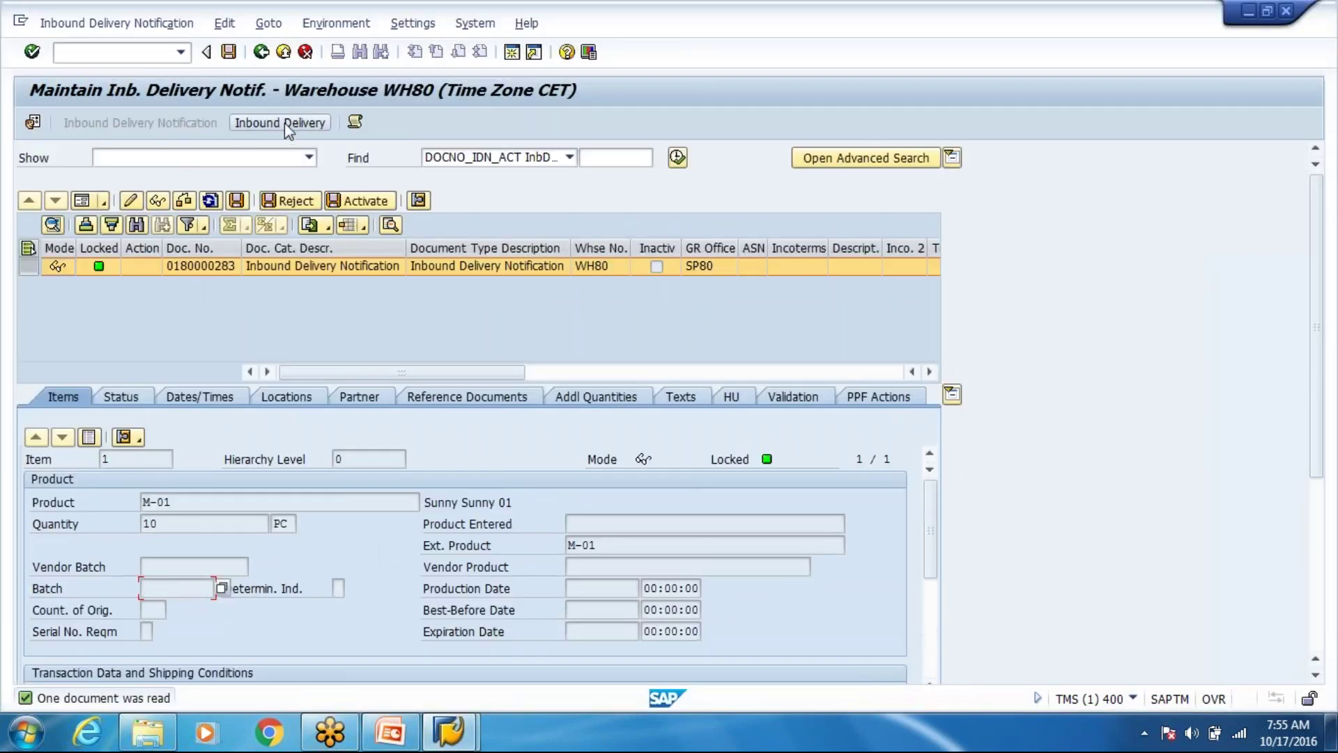
pyautogui.click(284, 122)
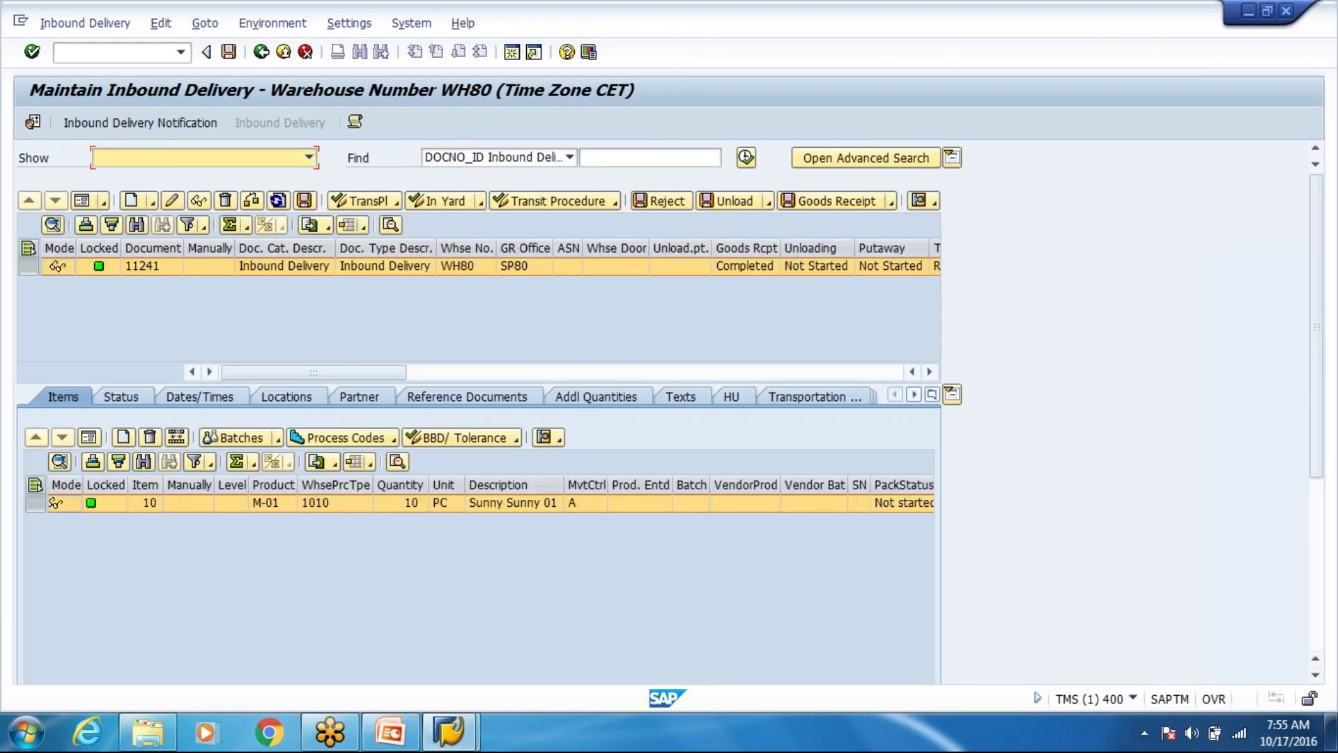
pyautogui.click(97, 441)
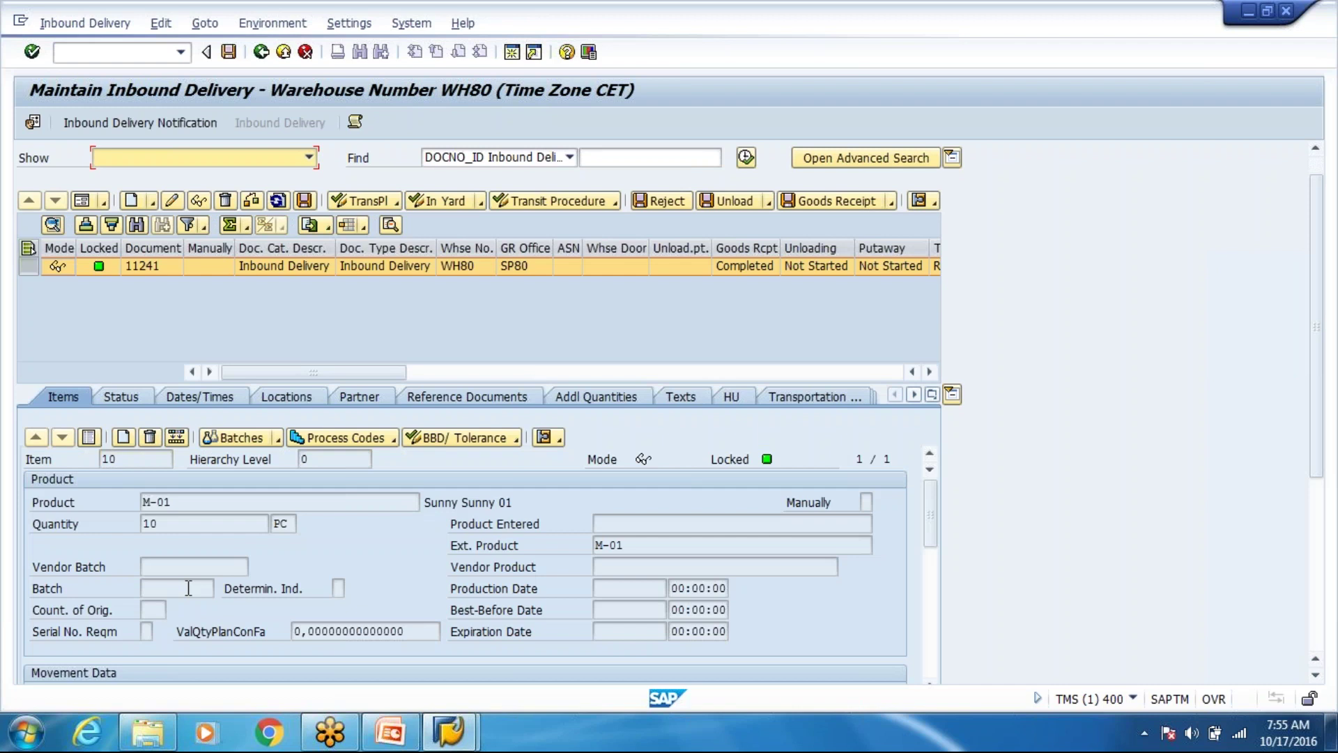
# Step: Scroll item 10's details to show item category DLV and item type IDLV
pyautogui.scroll(-10, 176, 580)
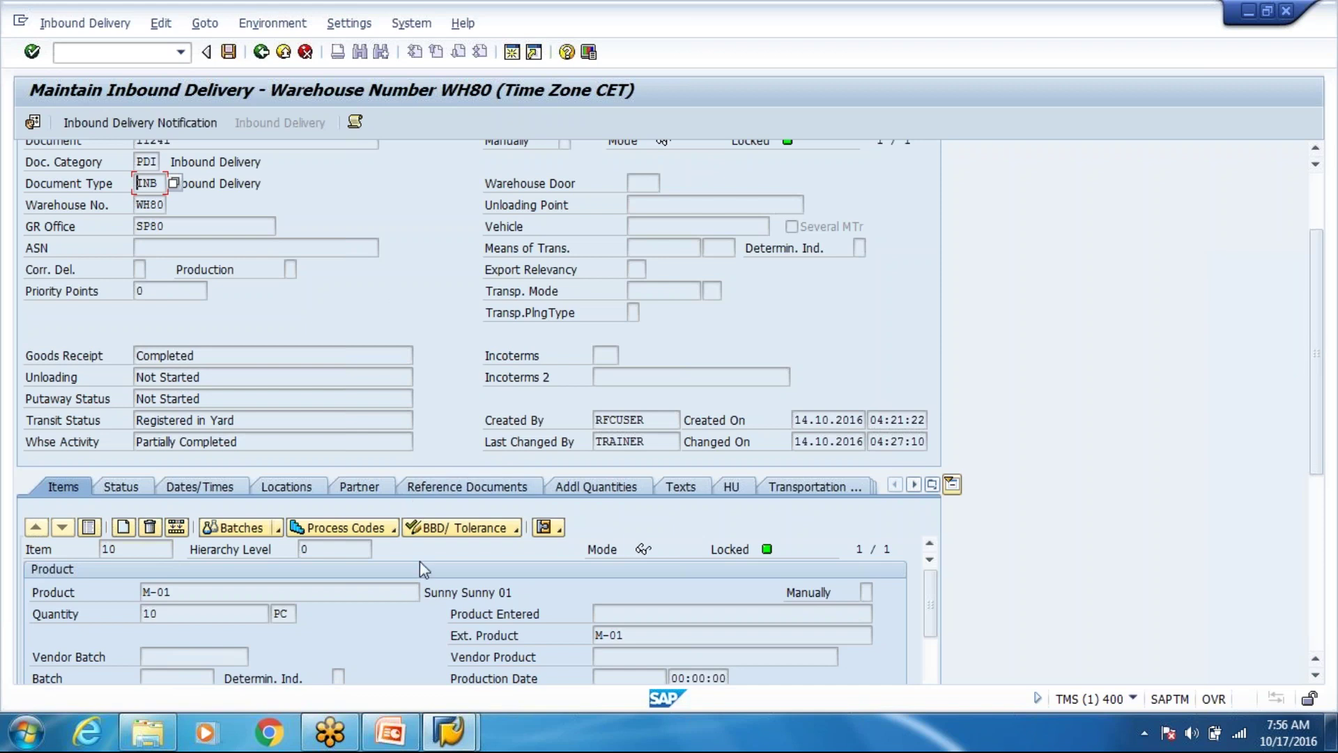
pyautogui.scroll(-3, 419, 562)
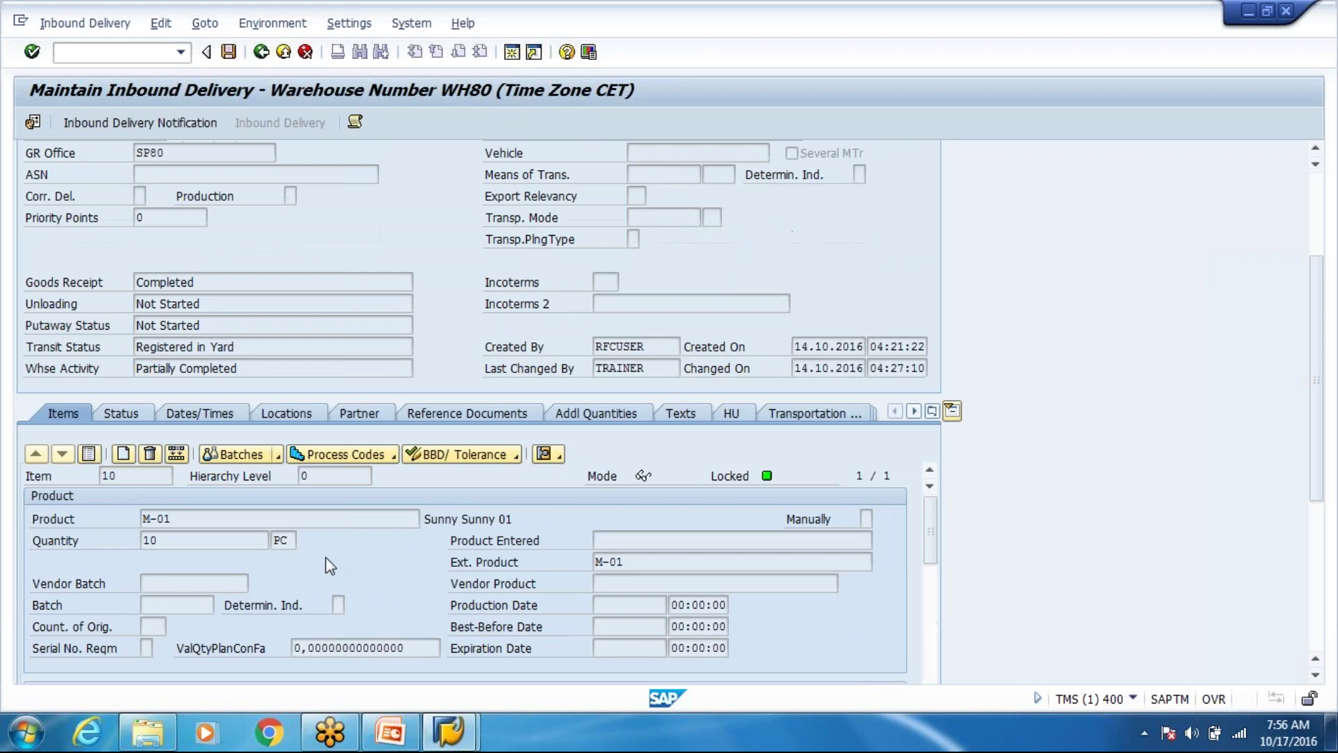
pyautogui.scroll(-3, 325, 558)
pyautogui.scroll(-5, 924, 318)
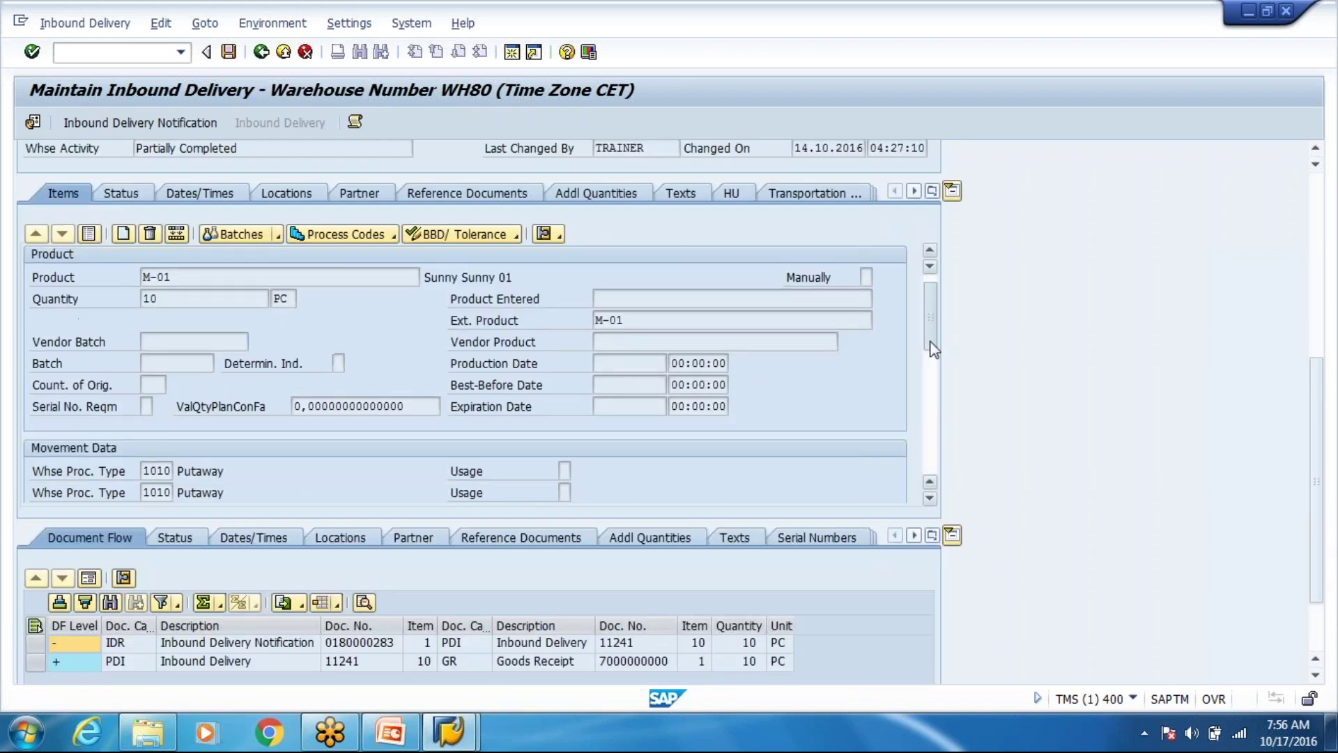
pyautogui.scroll(-5, 934, 418)
pyautogui.click(150, 471)
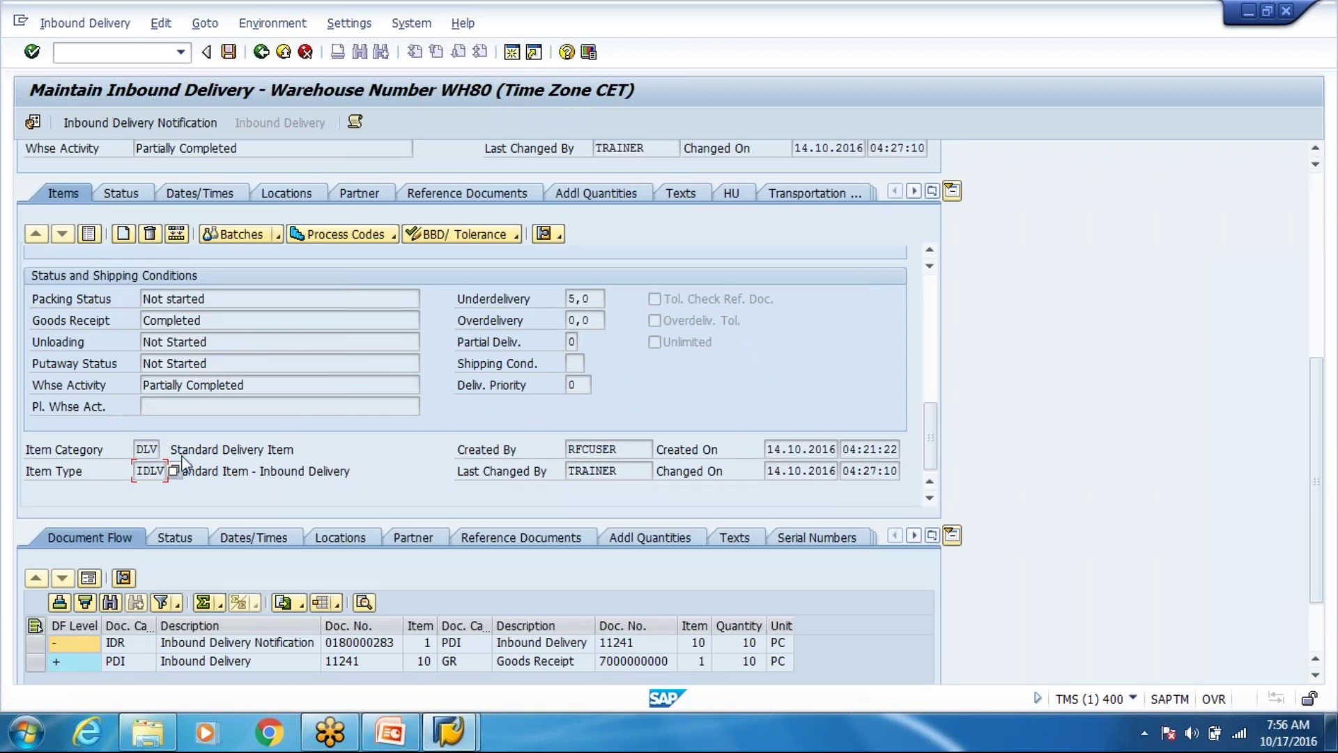
pyautogui.scroll(6, 183, 463)
pyautogui.scroll(-4, 183, 464)
pyautogui.scroll(3, 465, 377)
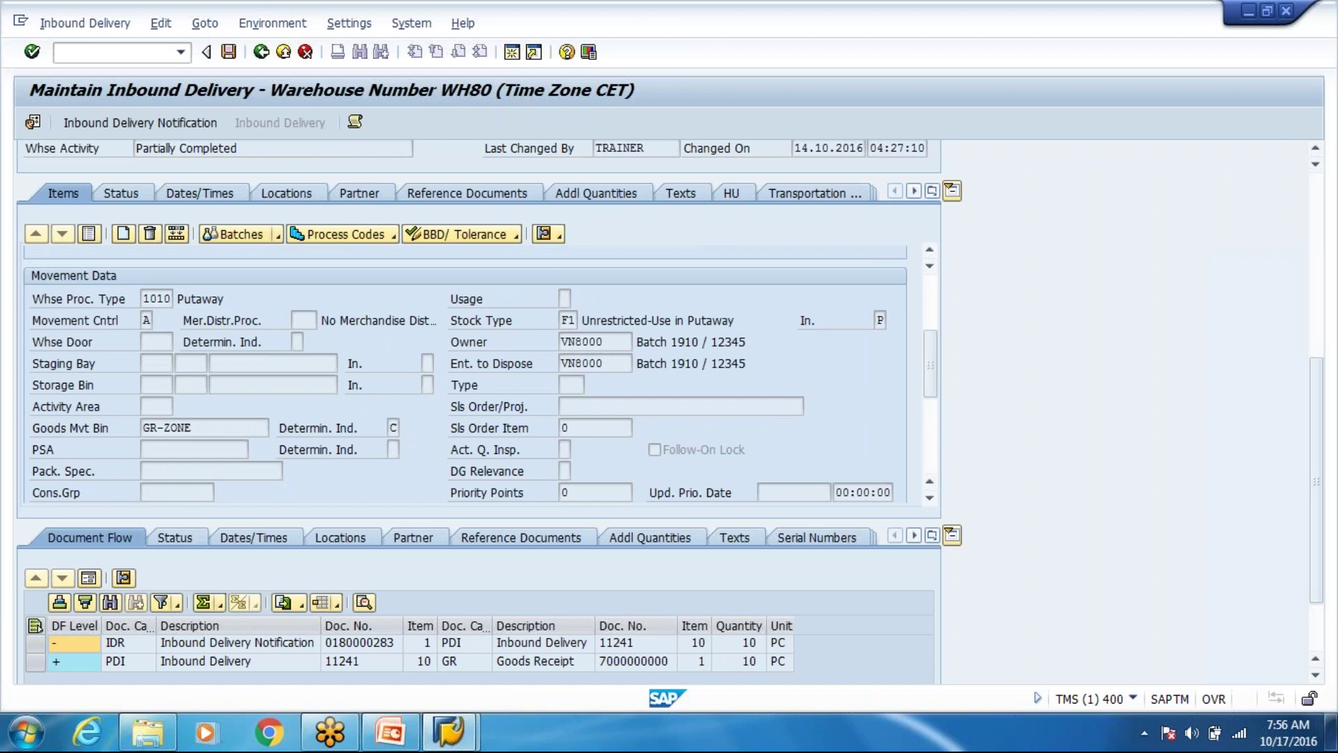
pyautogui.scroll(-5, 213, 440)
pyautogui.scroll(-1, 213, 440)
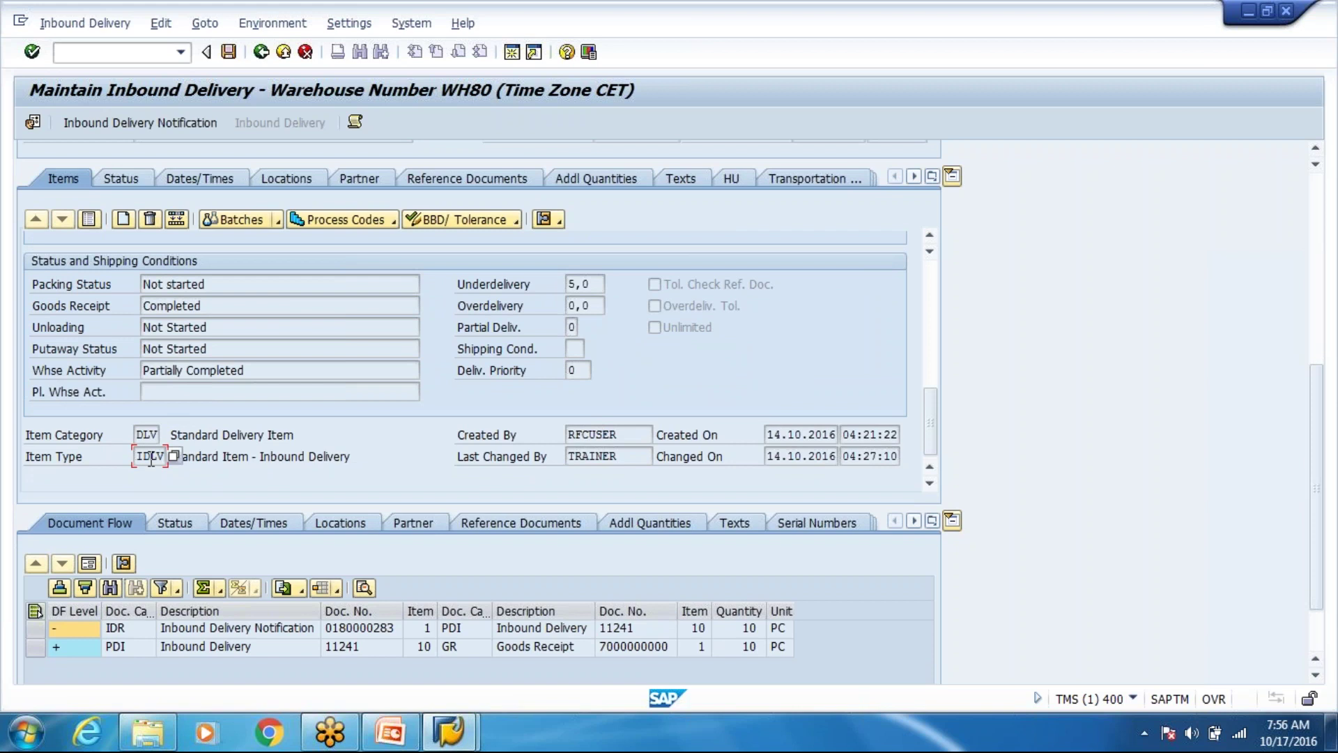
# Step: Compare the Service profiles slide with the delivery's Item Type field, ending on slide 25
pyautogui.click(402, 732)
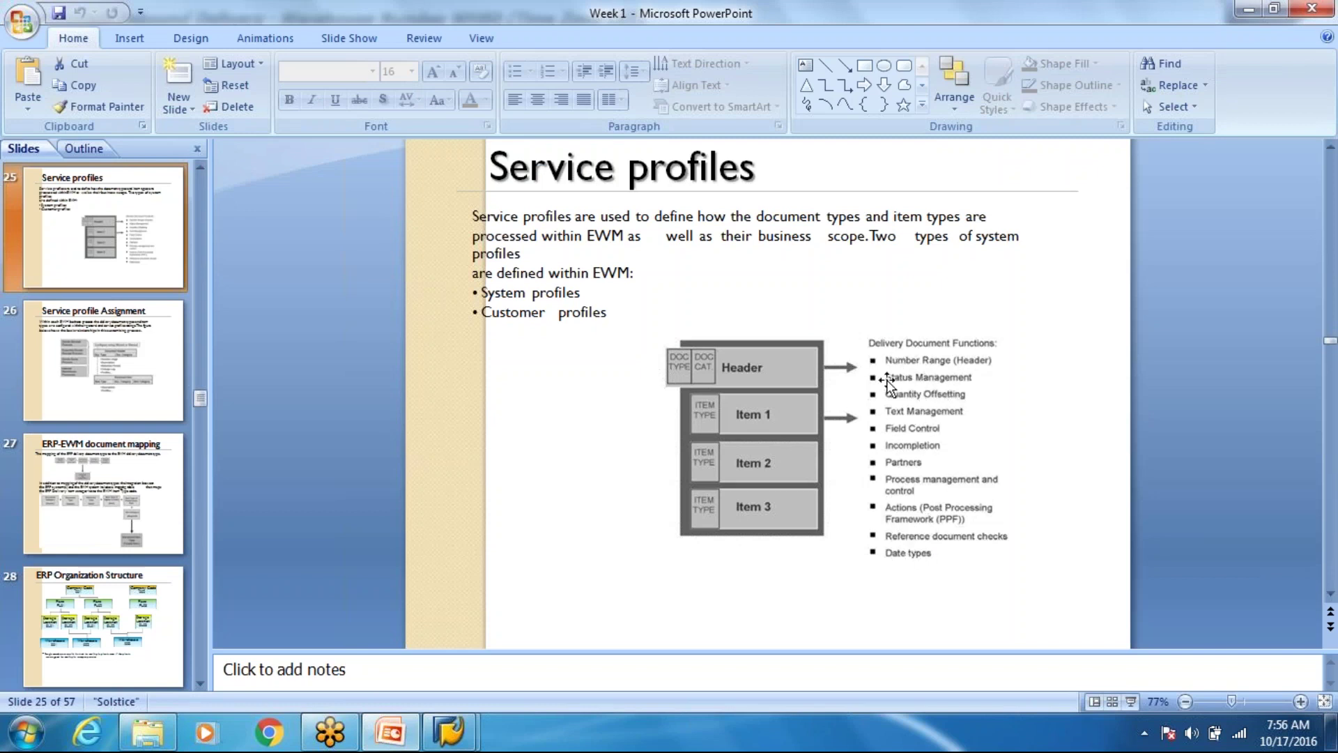
pyautogui.hotkey('alt', 'Tab')
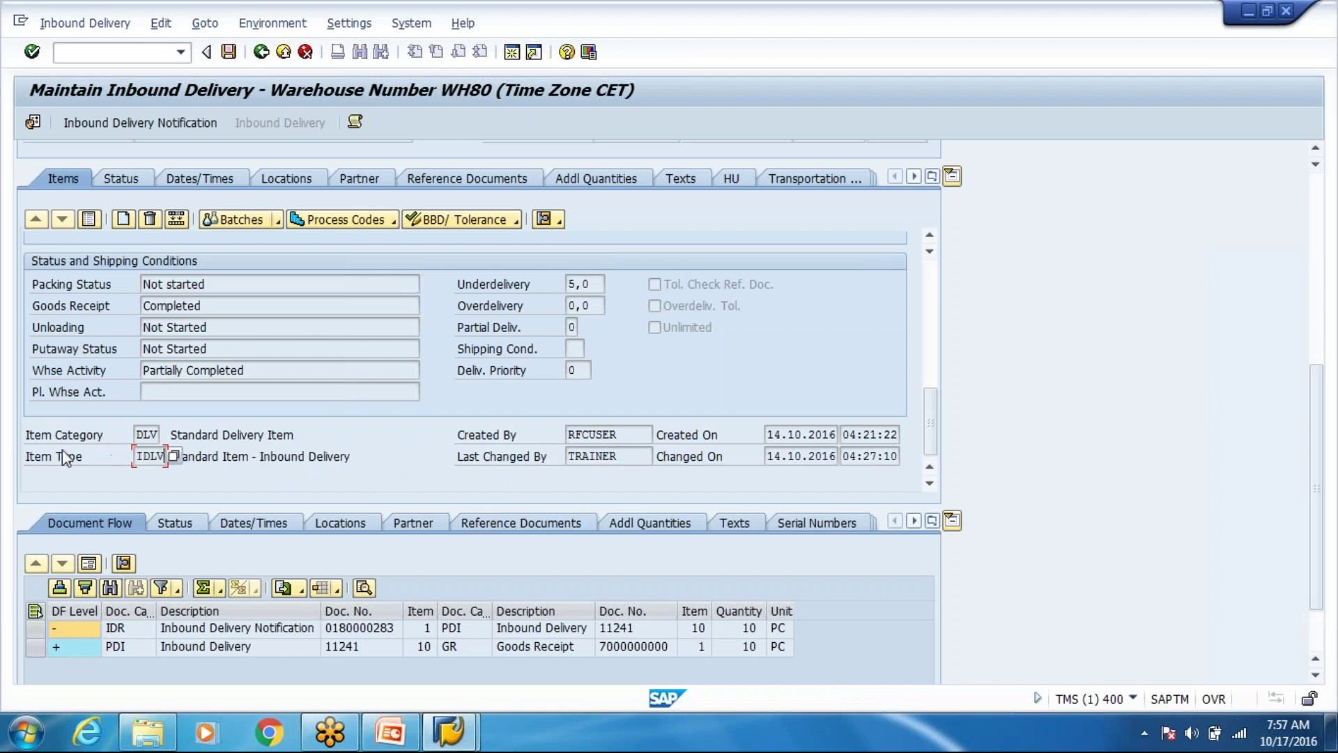
pyautogui.click(29, 460)
pyautogui.hotkey('alt', 'Tab')
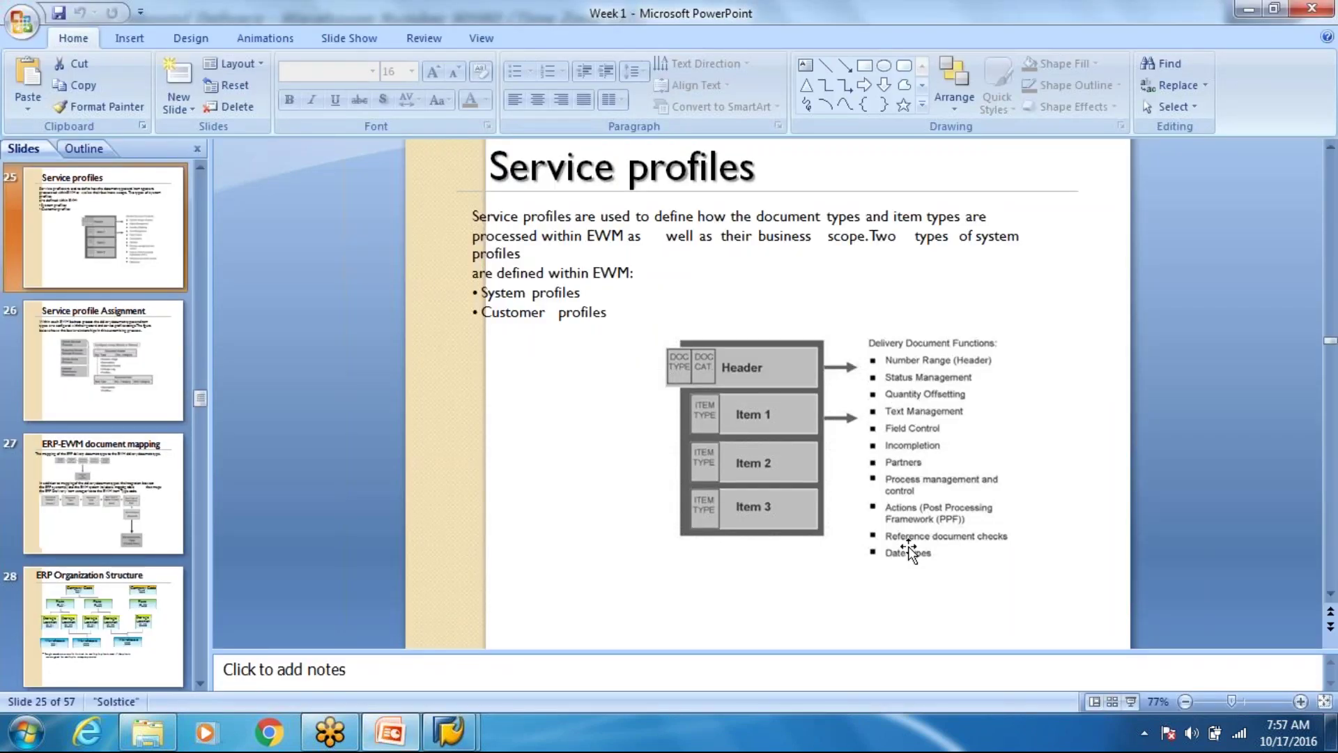
pyautogui.hotkey('alt', 'Tab')
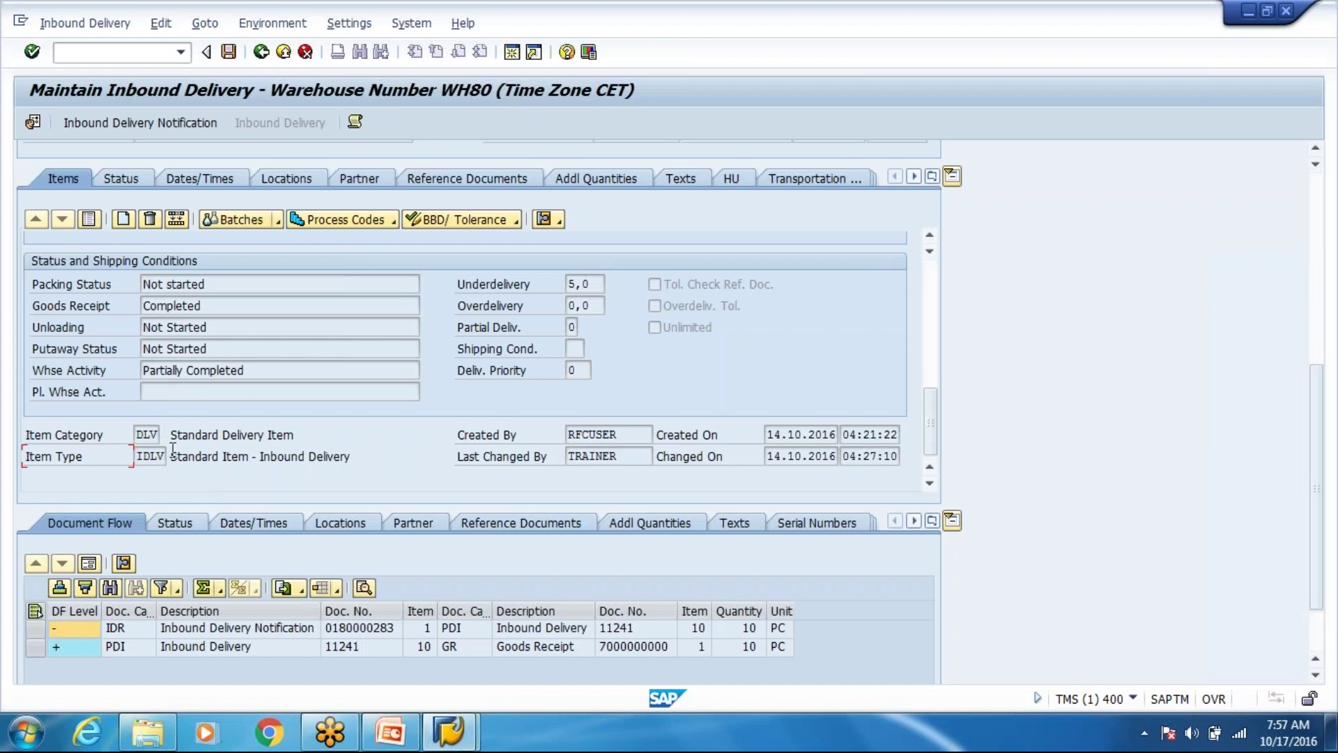
pyautogui.scroll(1, 417, 335)
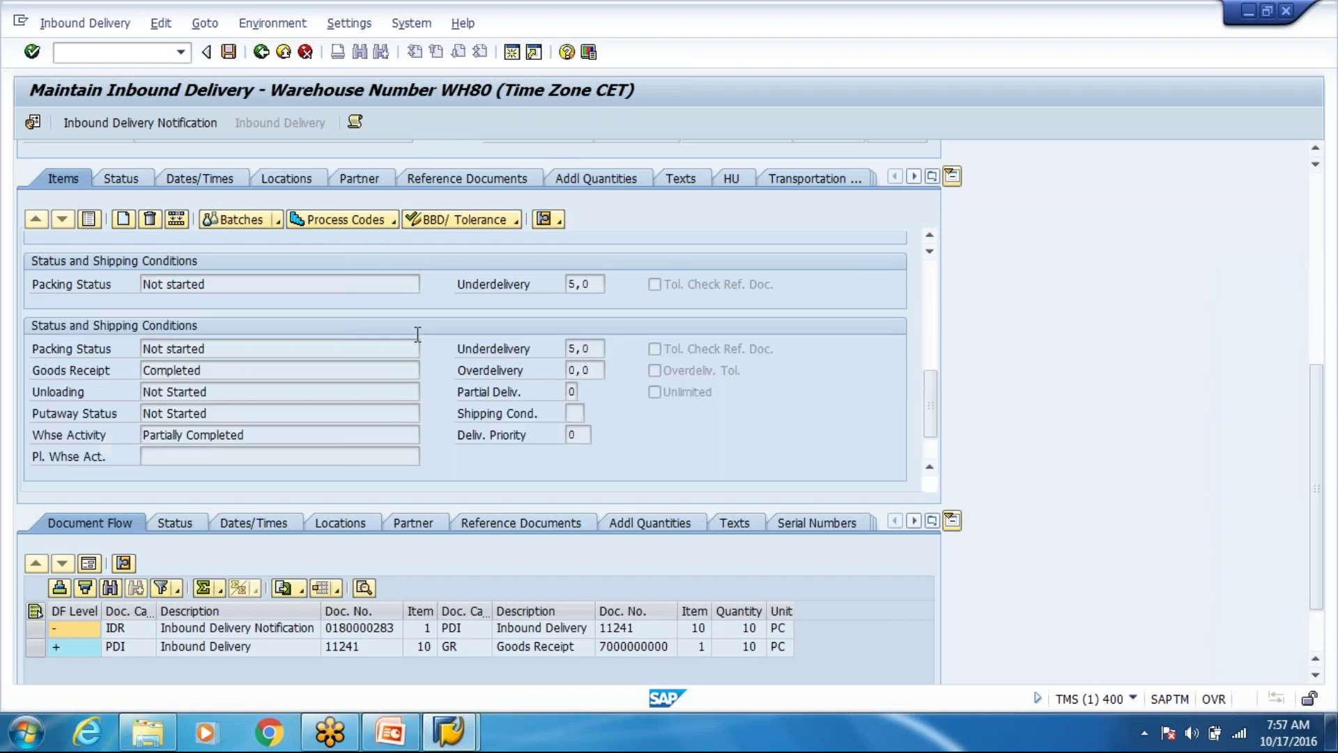
pyautogui.scroll(3, 418, 335)
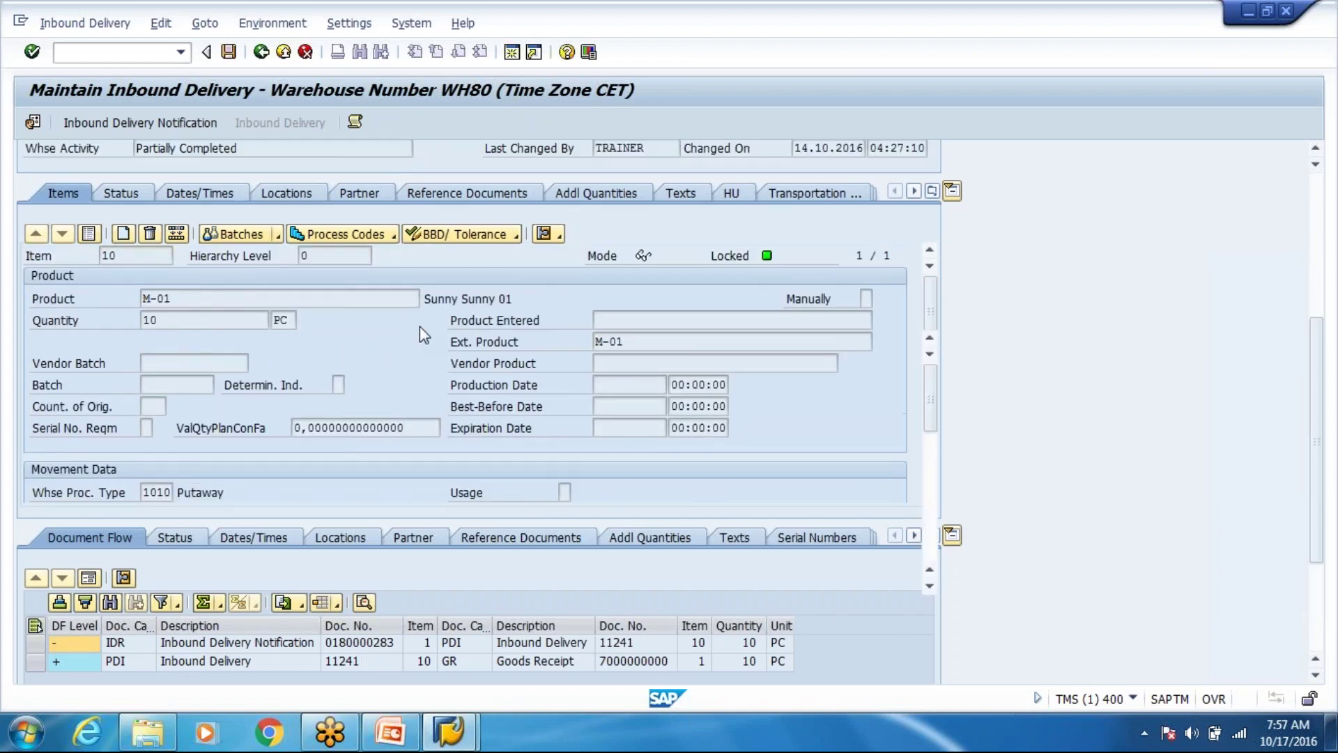
pyautogui.scroll(3, 419, 327)
pyautogui.hotkey('alt', 'Tab')
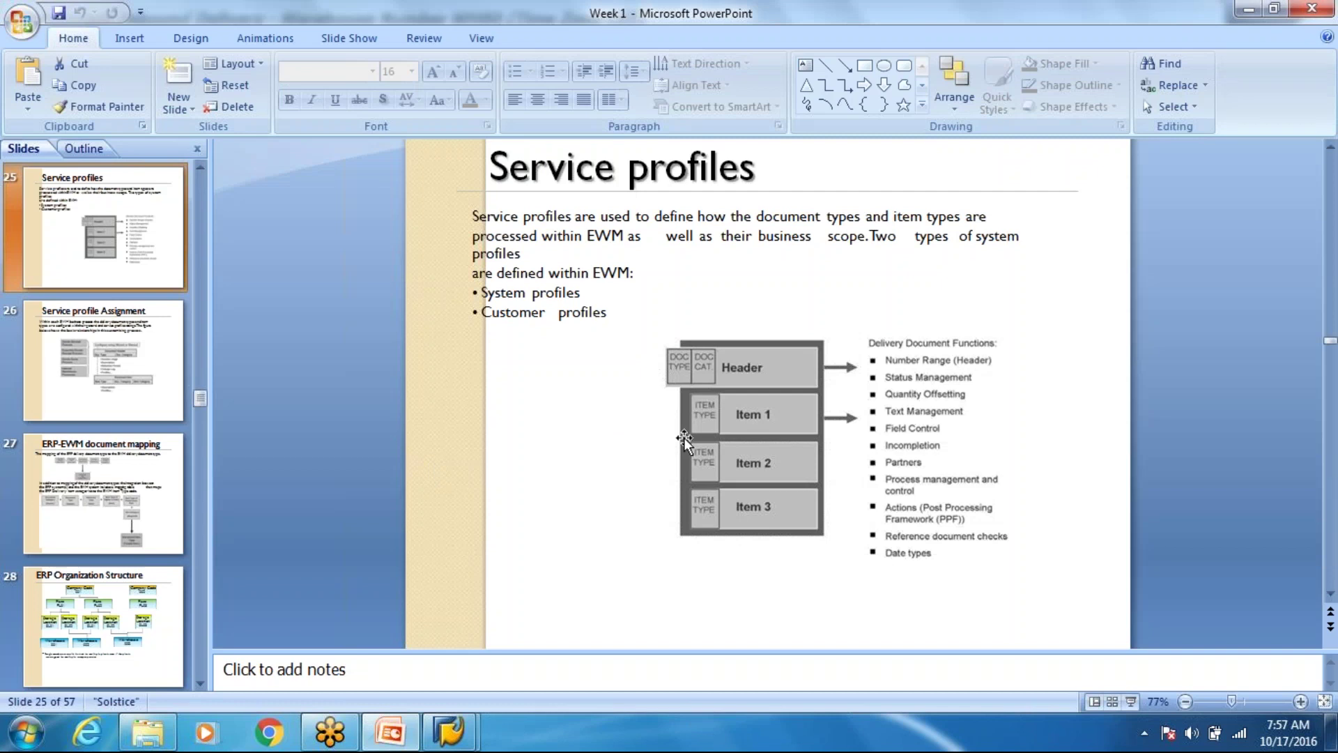
# Step: Go back to the Item Data and Item Category – Item Type slides
pyautogui.scroll(1, 684, 437)
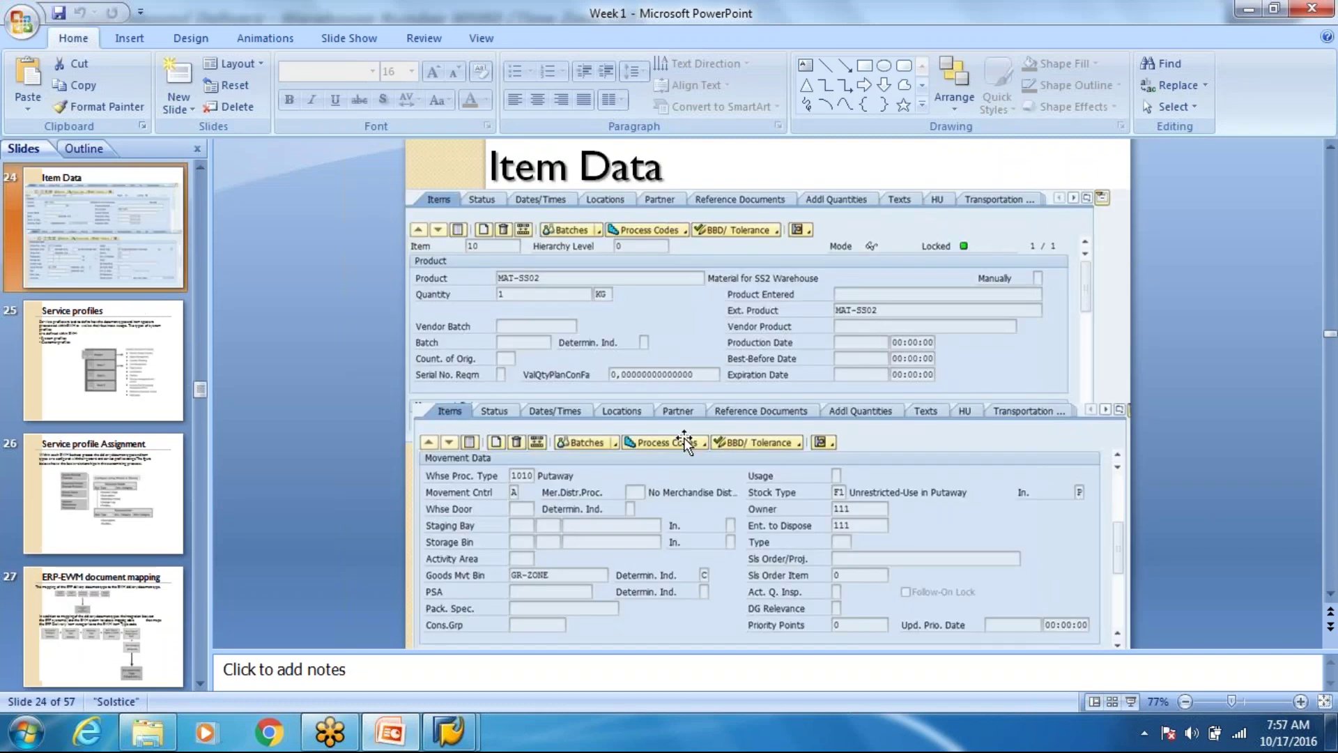
pyautogui.scroll(-1, 684, 441)
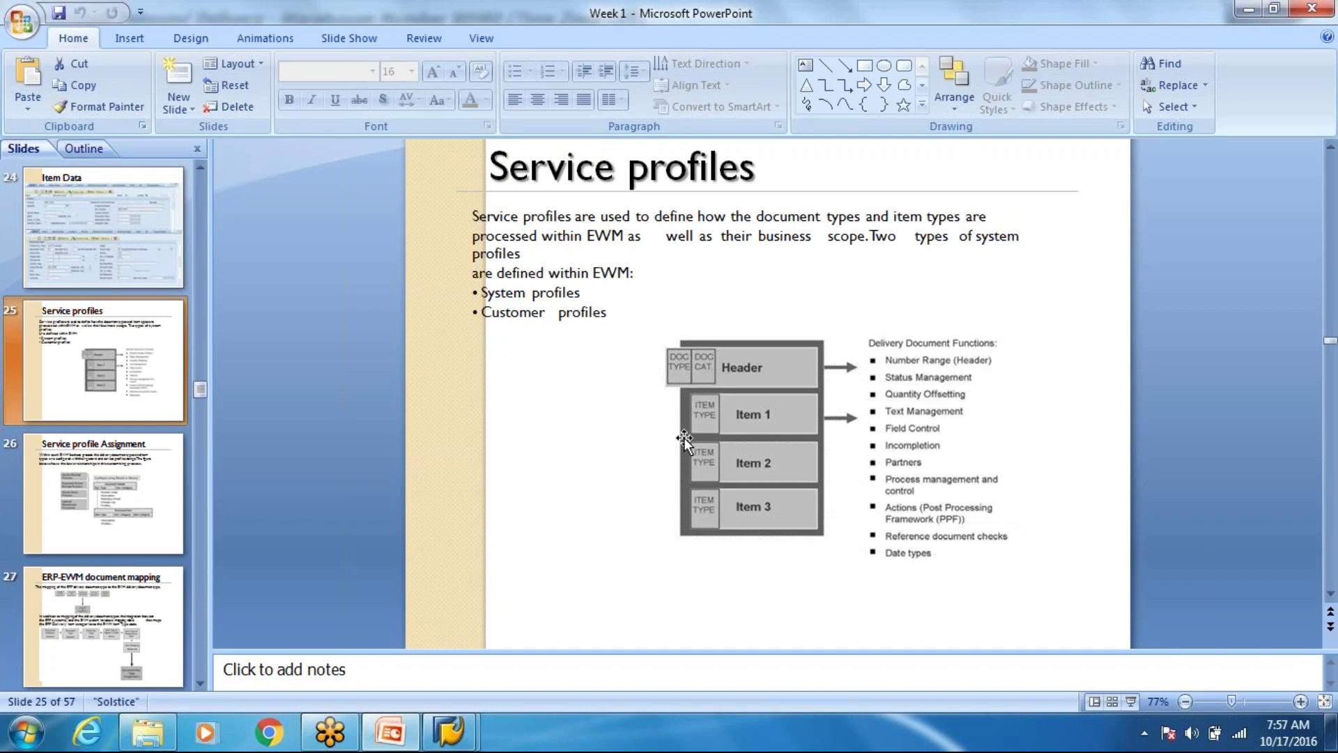
pyautogui.press('Up')
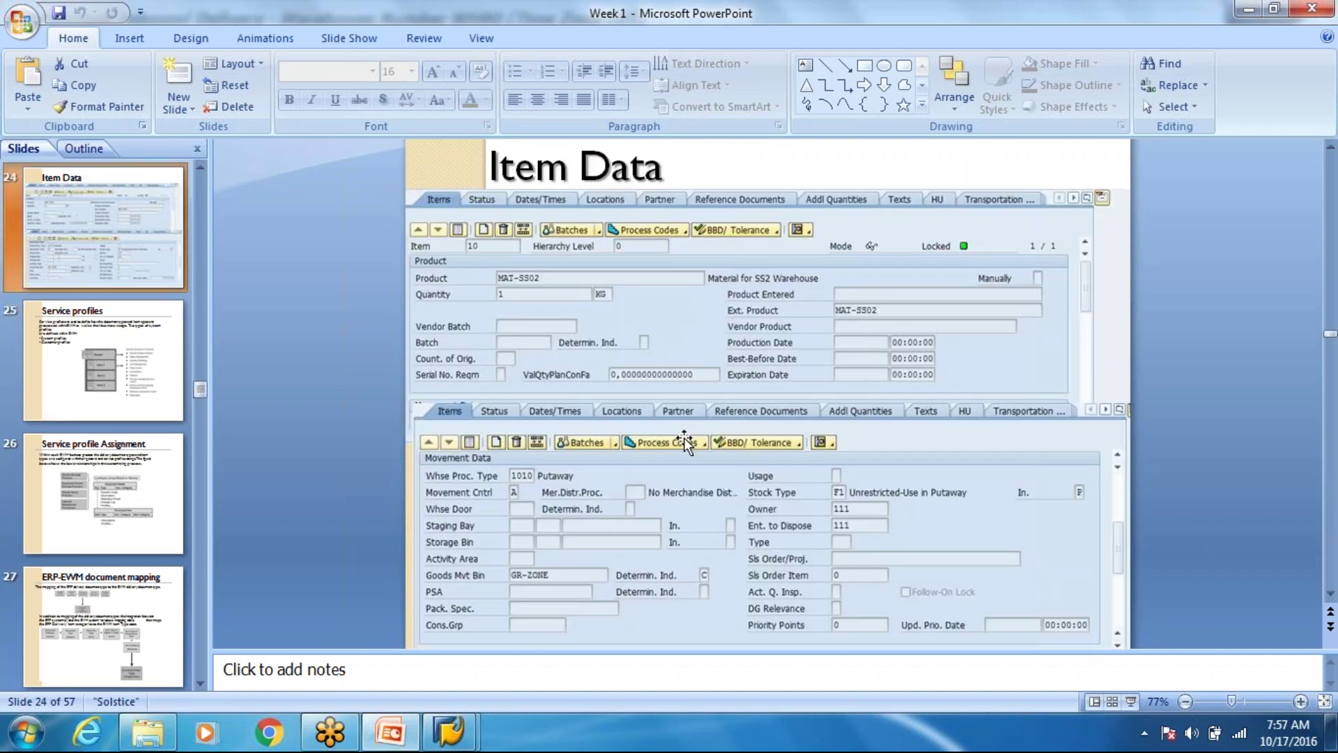
pyautogui.press('Up')
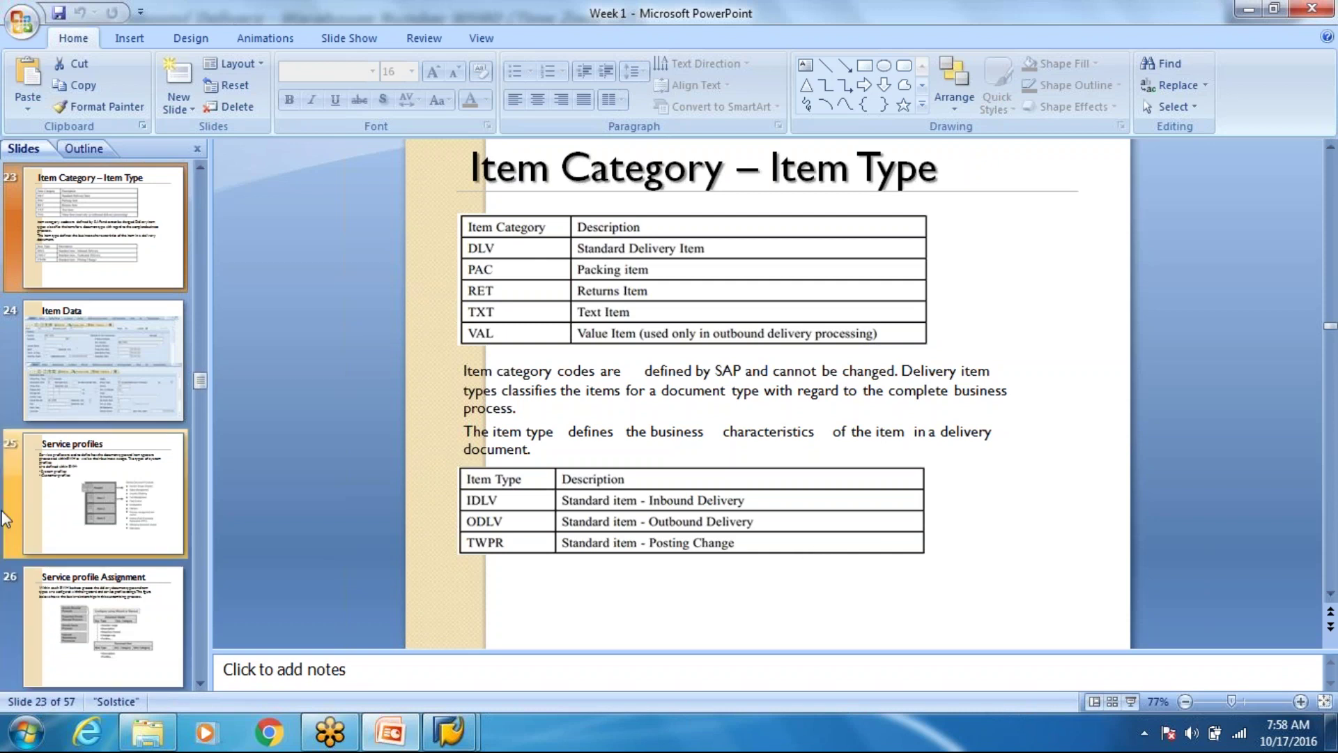
# Step: Move past Service profile Assignment to slide 27, ERP-EWM document mapping
pyautogui.click(129, 613)
pyautogui.scroll(-1, 118, 599)
pyautogui.click(112, 591)
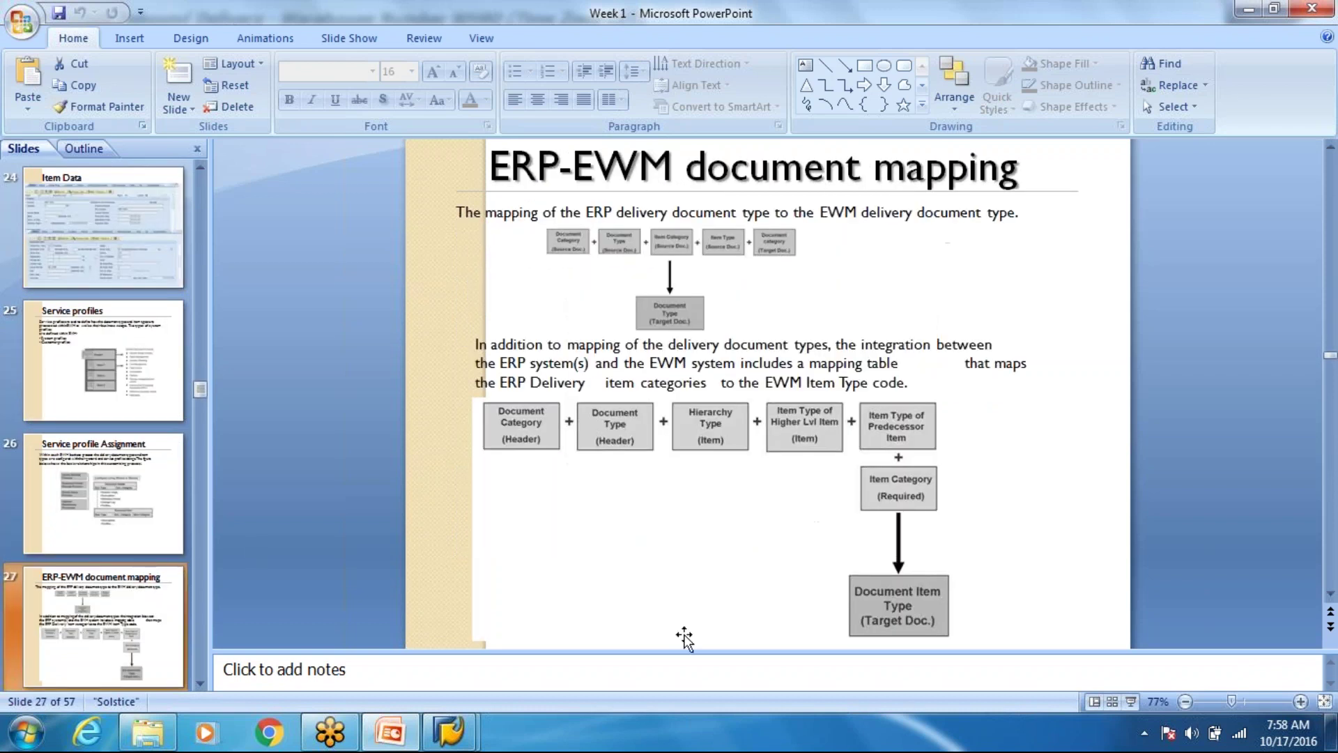
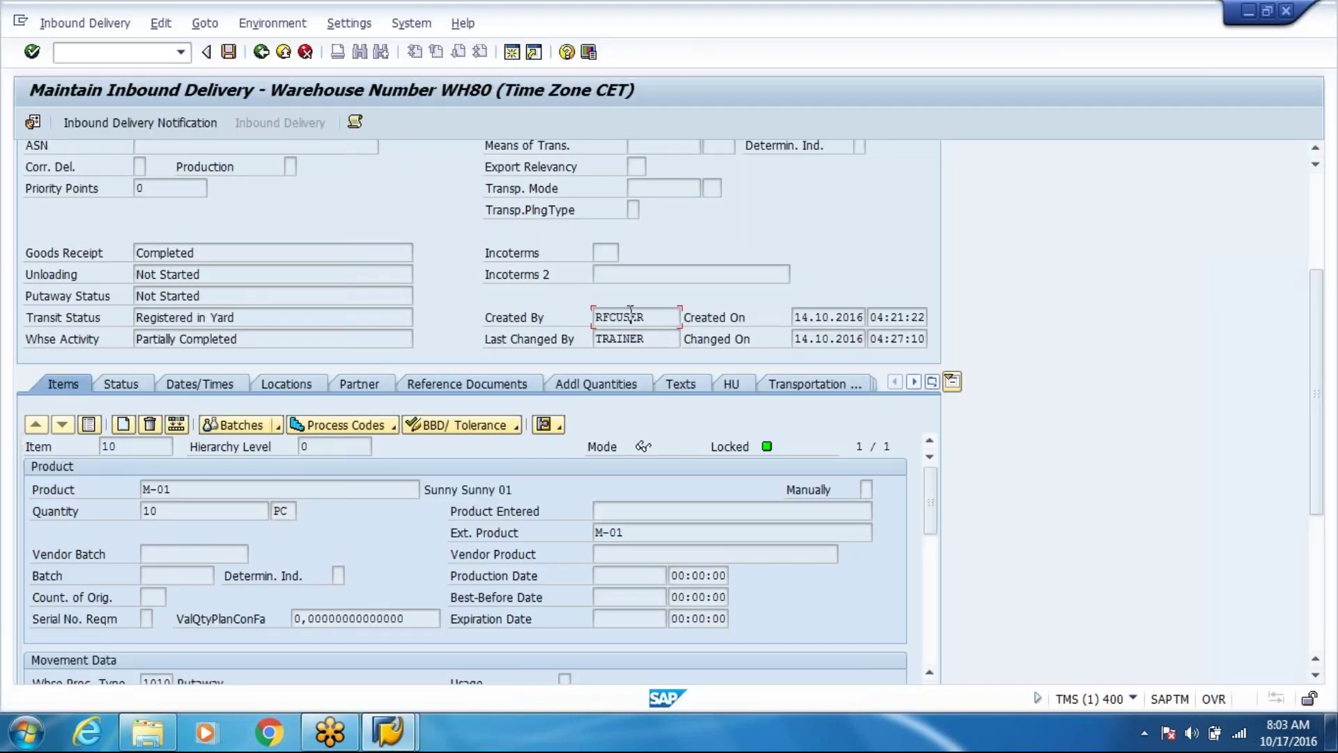
# Step: Scroll inbound delivery 11241 in warehouse WH80 back up to its header data
pyautogui.scroll(2, 614, 338)
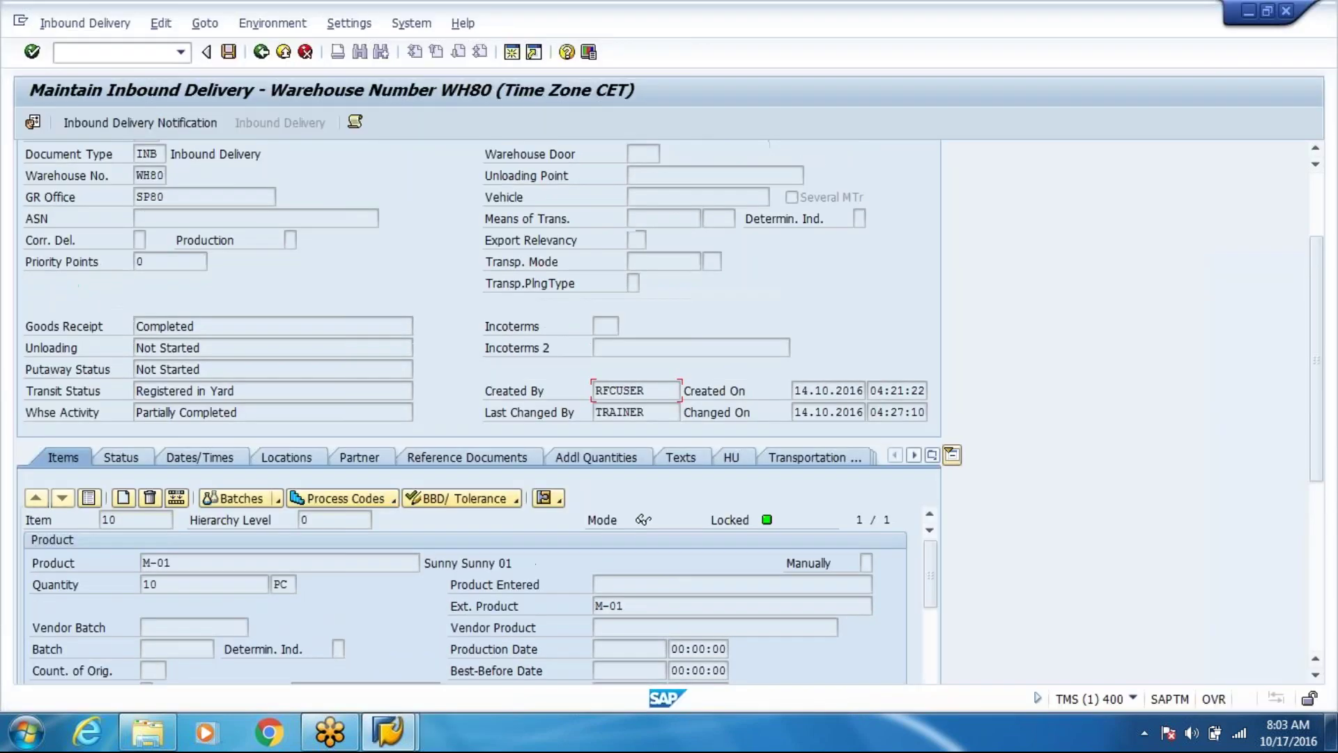
pyautogui.scroll(4, 614, 338)
pyautogui.click(154, 272)
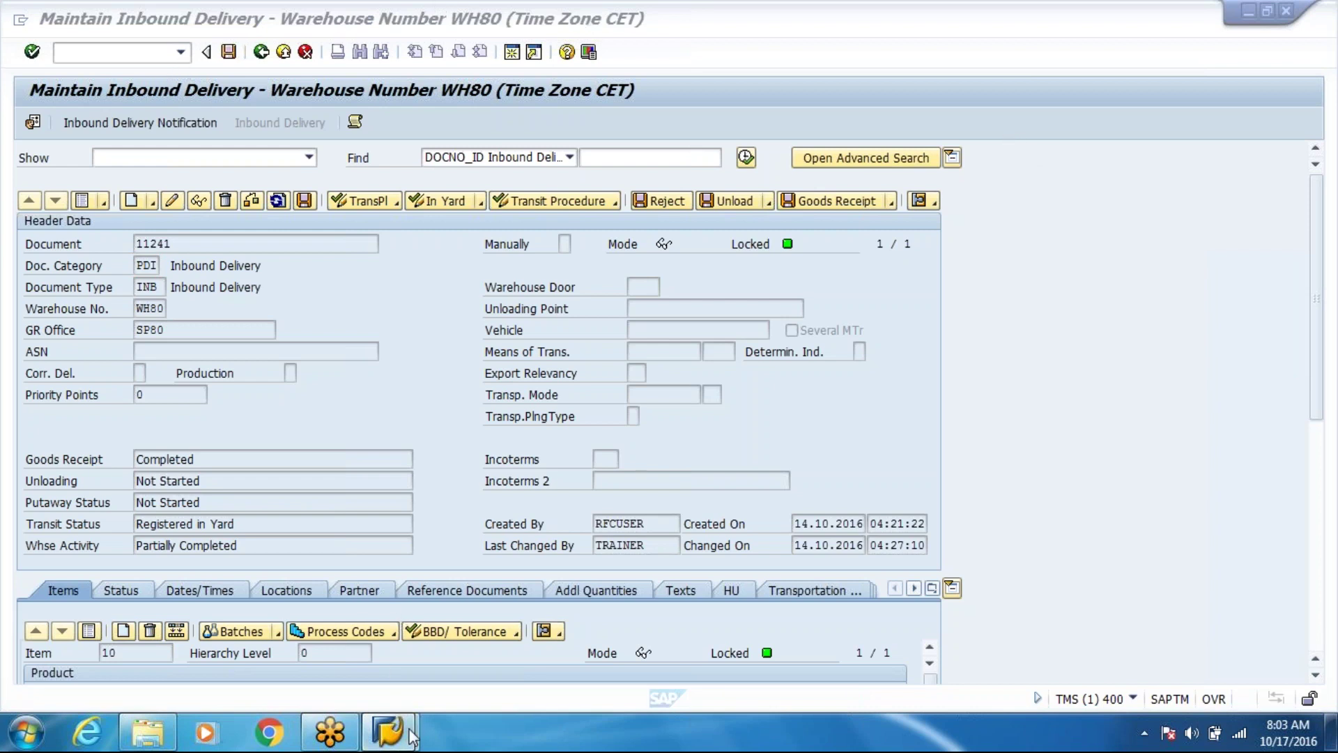
# Step: Clear the screen to the desktop and launch SAP Logon, allowing it past the warning
pyautogui.moveTo(388, 732)
pyautogui.click(277, 638)
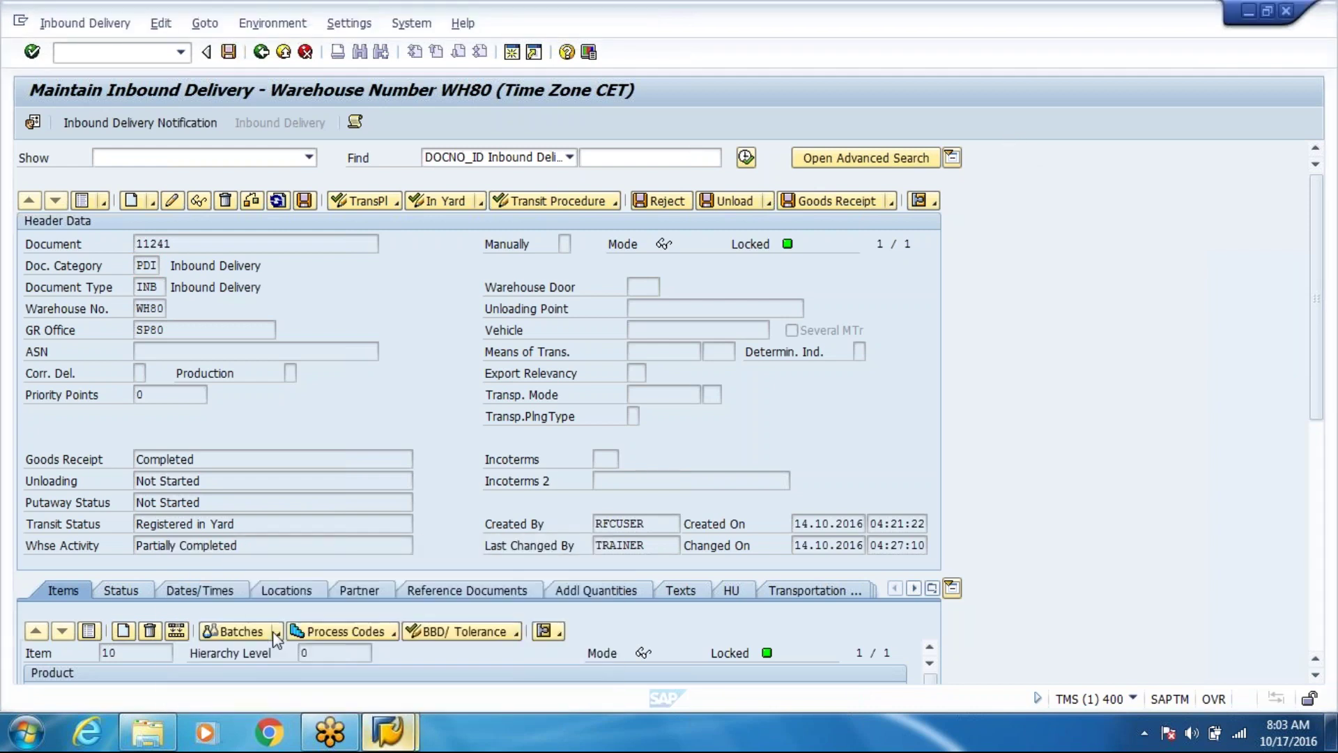
pyautogui.click(388, 731)
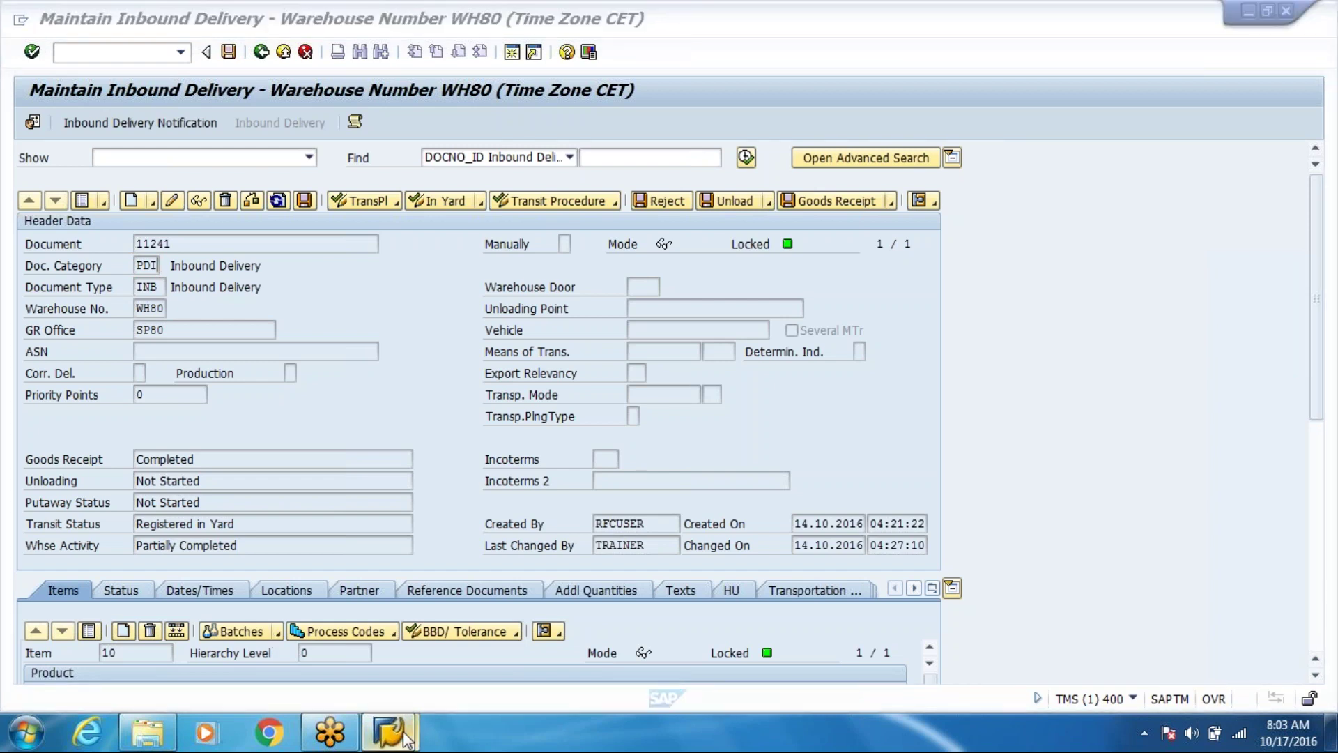
pyautogui.click(1332, 732)
pyautogui.doubleClick(128, 537)
pyautogui.click(723, 383)
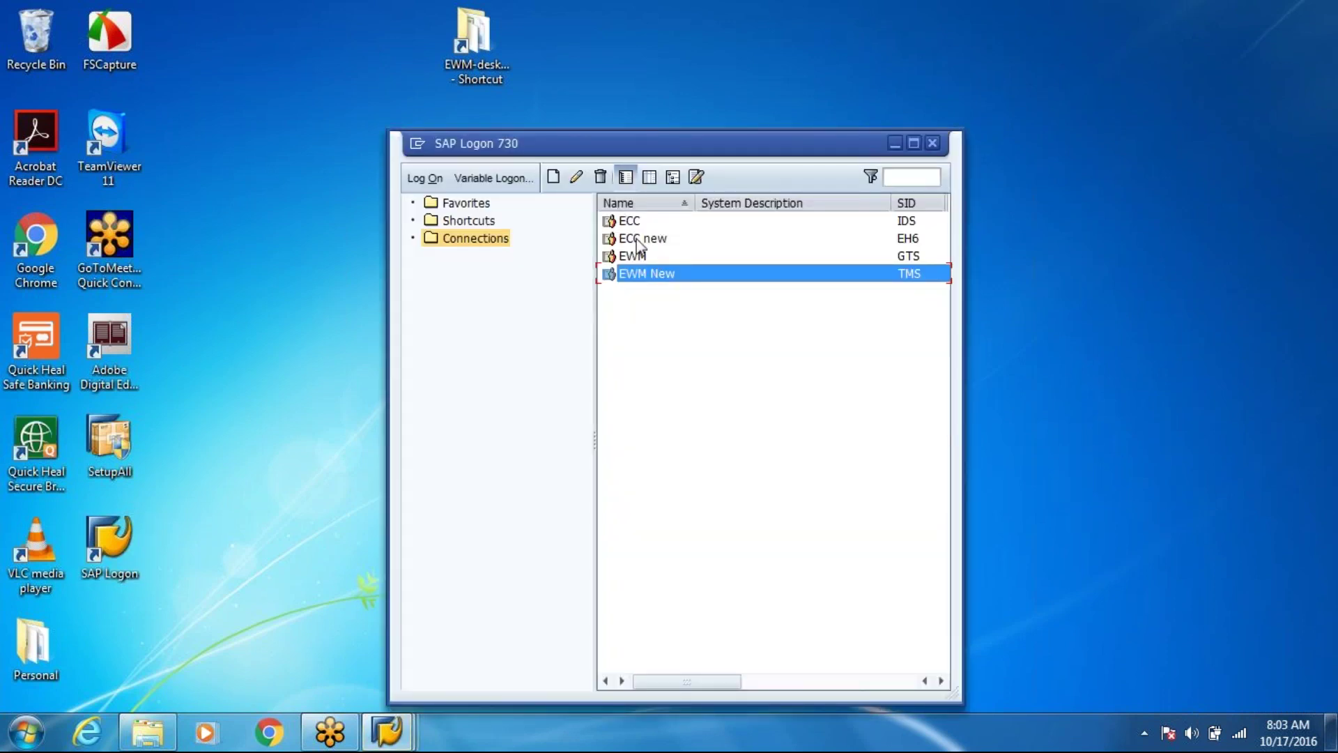
# Step: Log on to ECC new with the remembered user and password, then start transaction XD03
pyautogui.click(639, 241)
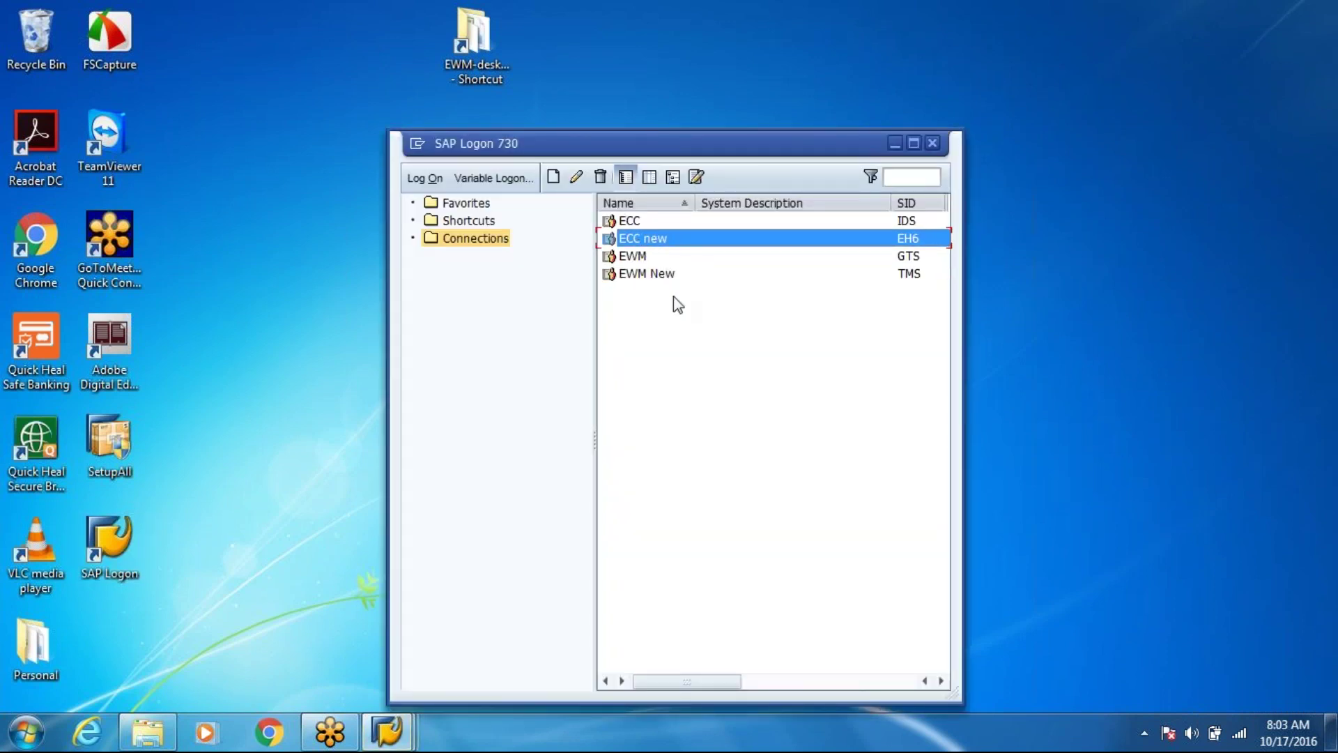
pyautogui.press('Return')
pyautogui.press('Return')
pyautogui.press('Tab')
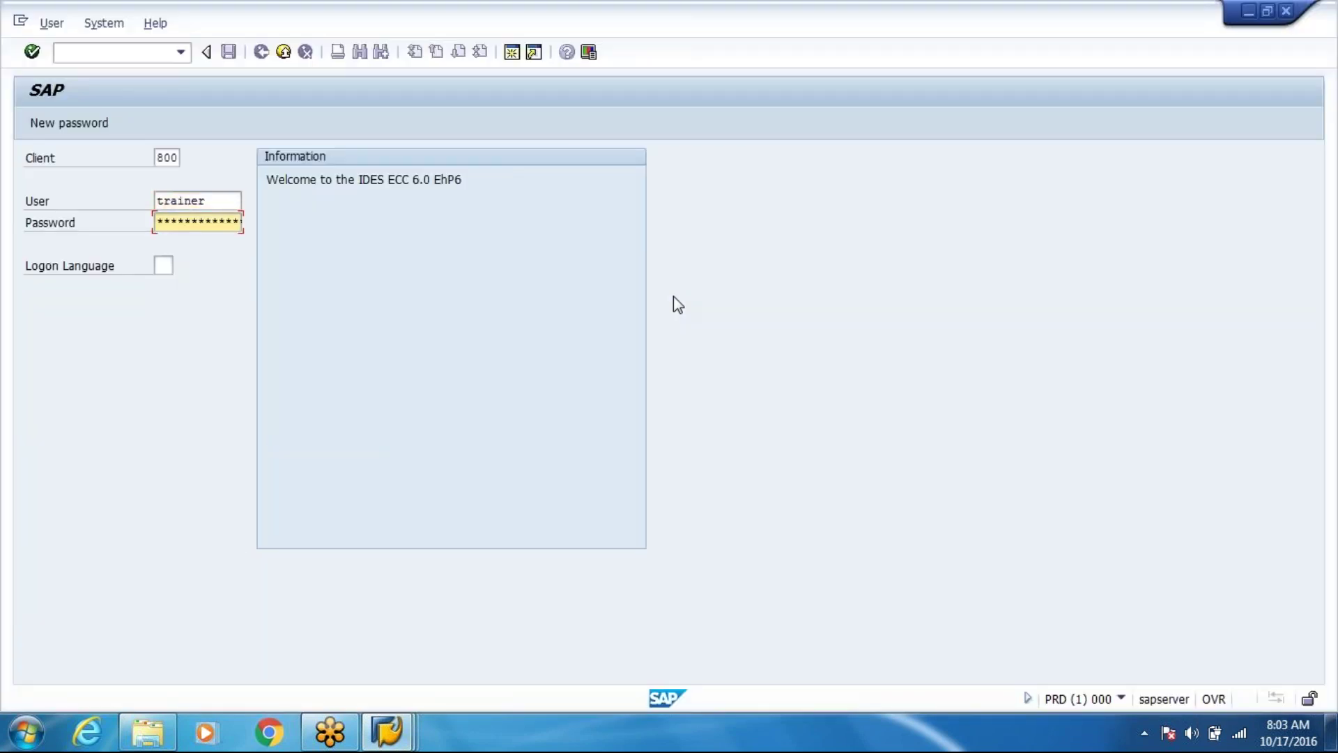
pyautogui.write('***')
pyautogui.write('*')
pyautogui.press('Return')
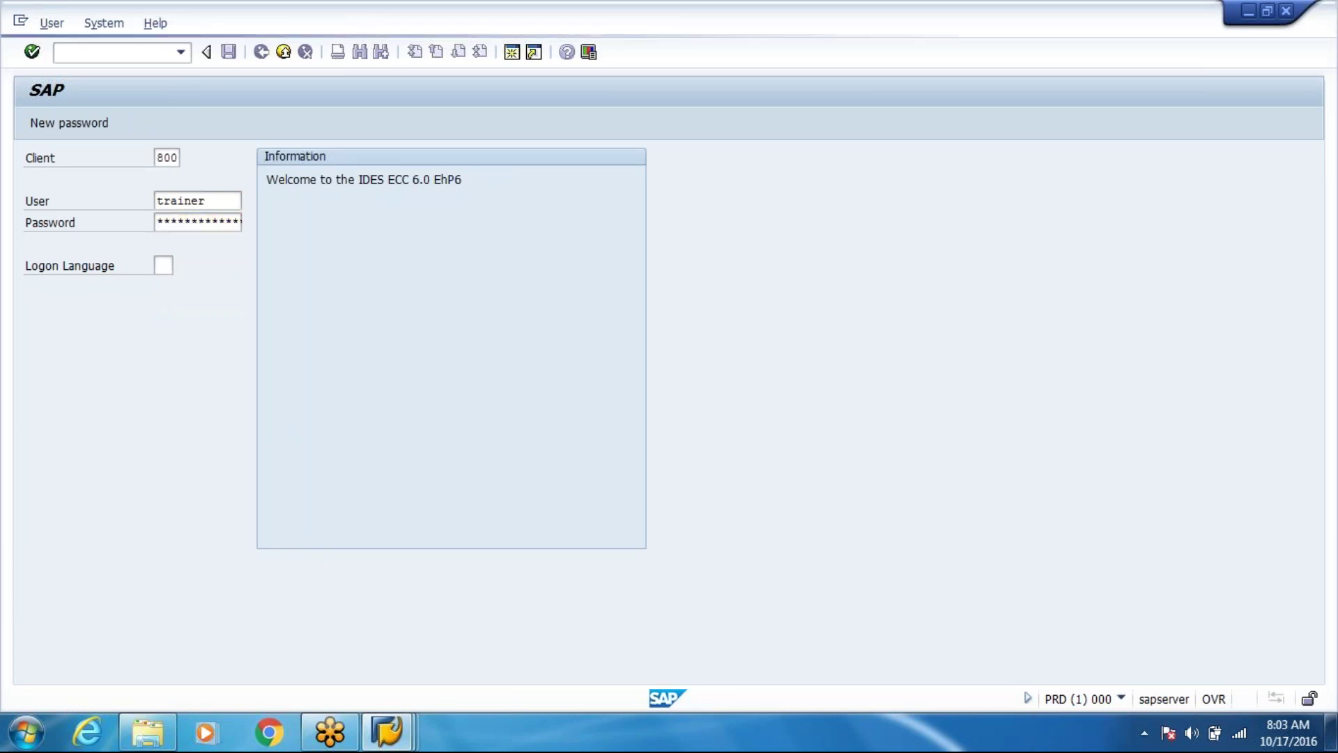
pyautogui.write('xd03')
pyautogui.press('Return')
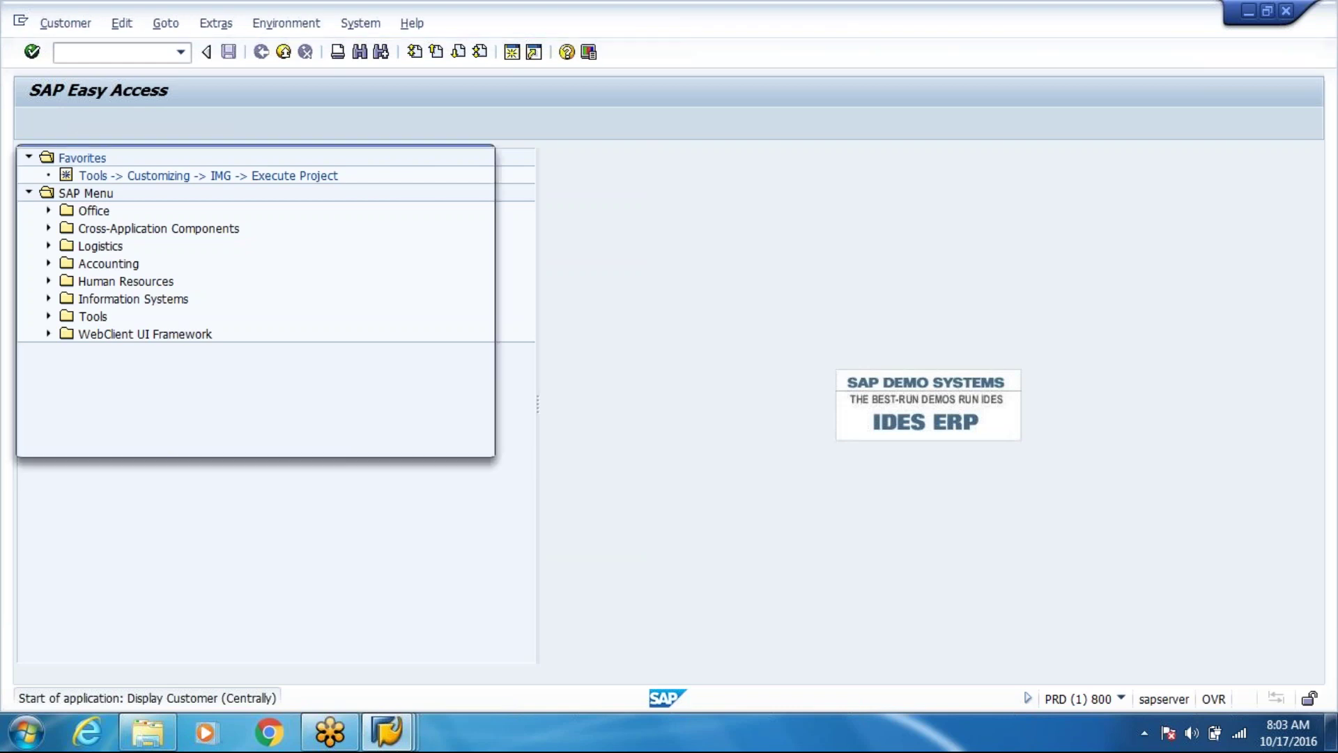
pyautogui.press('Down')
pyautogui.press('Return')
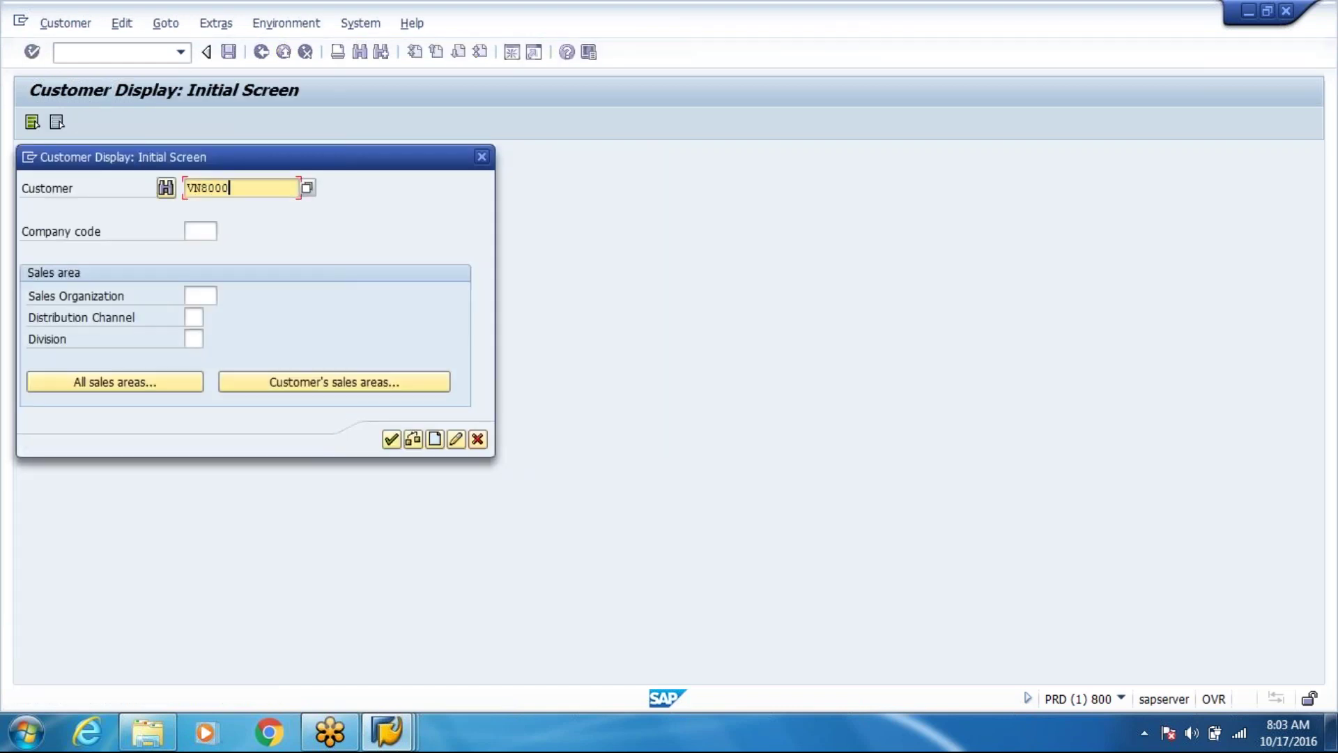
pyautogui.press('Return')
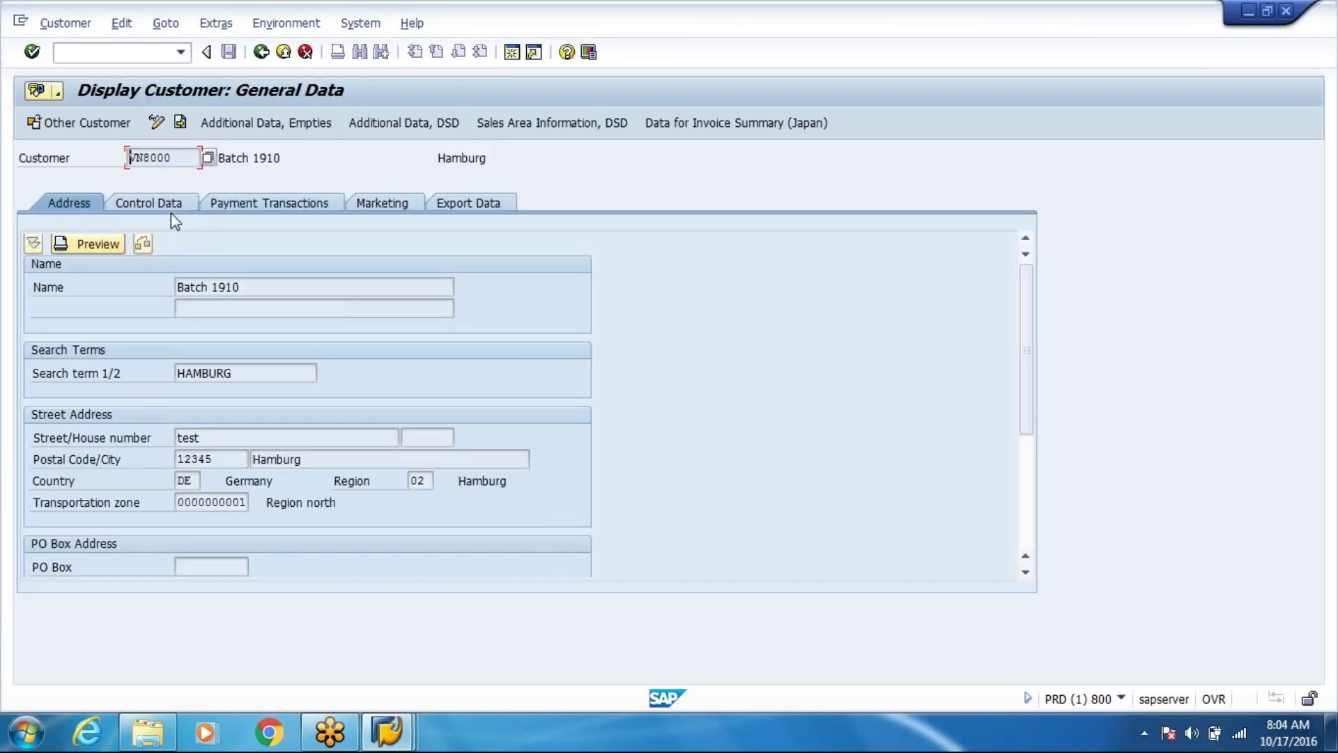
pyautogui.click(261, 52)
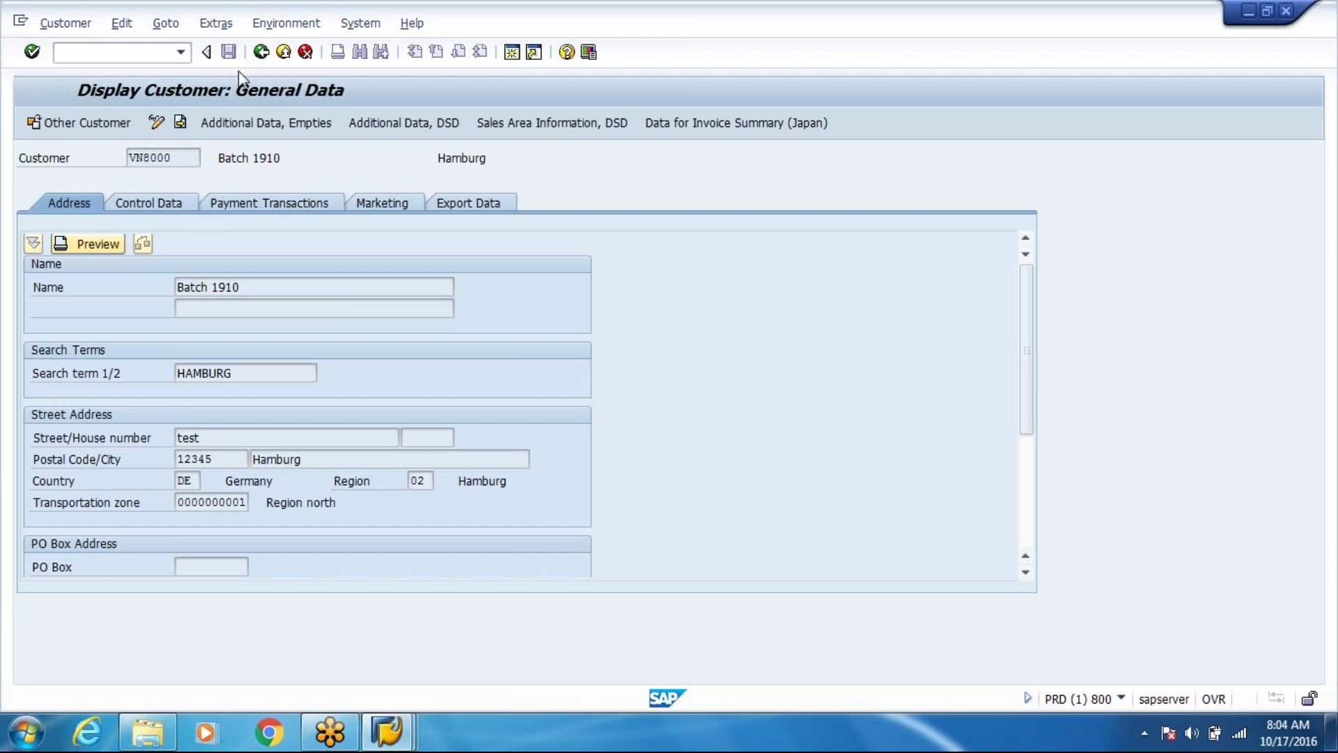
pyautogui.click(477, 439)
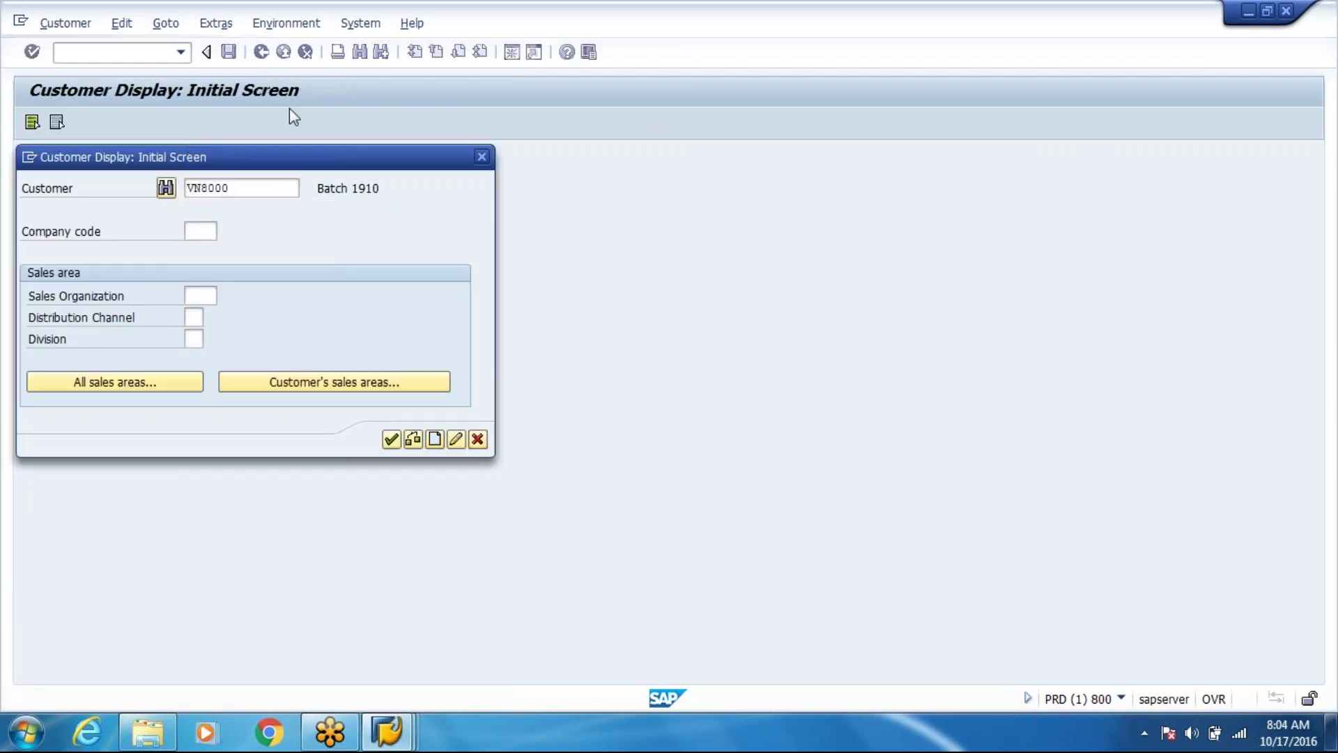
pyautogui.click(180, 54)
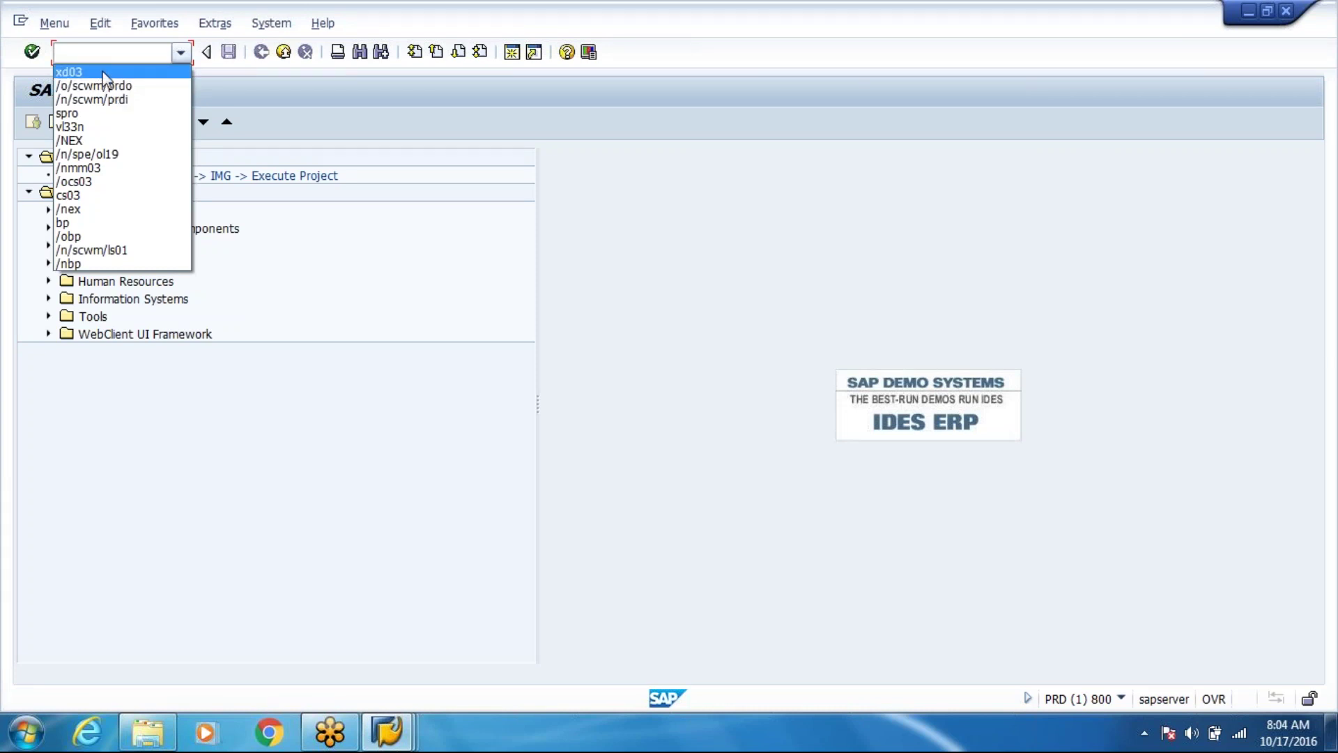
# Step: Start customer creation with XD01 and enter customer number VN8000q
pyautogui.click(102, 73)
pyautogui.write('3')
pyautogui.press('Return')
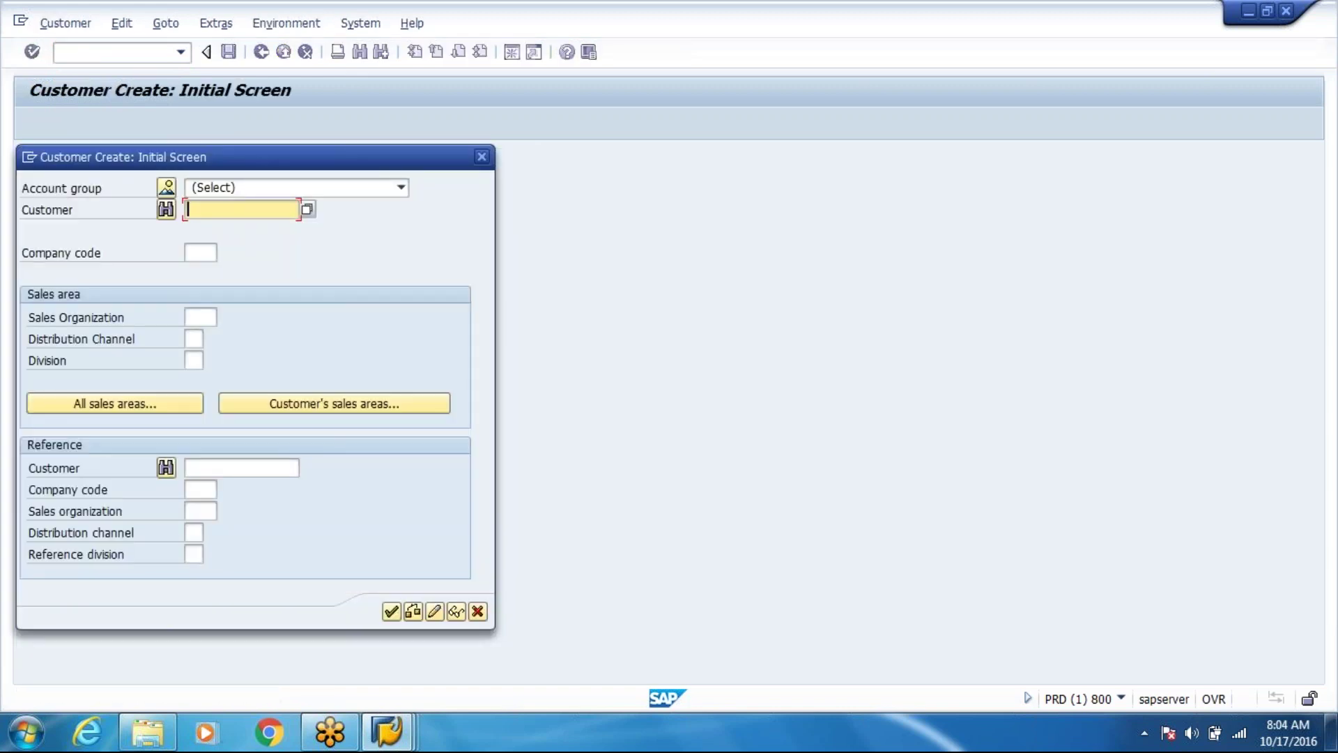
pyautogui.write('VN8000q')
# Step: Browse the Account group list and close it without choosing a group
pyautogui.click(234, 184)
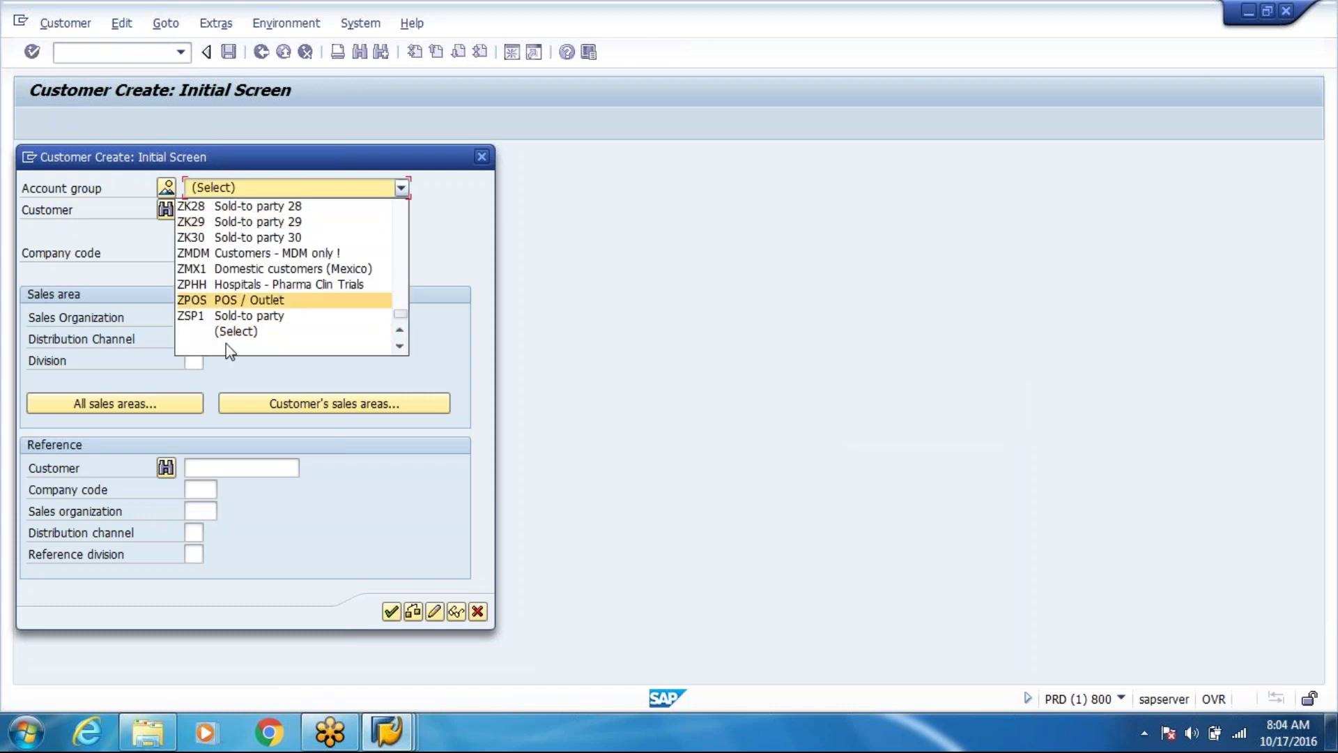
pyautogui.scroll(5, 257, 215)
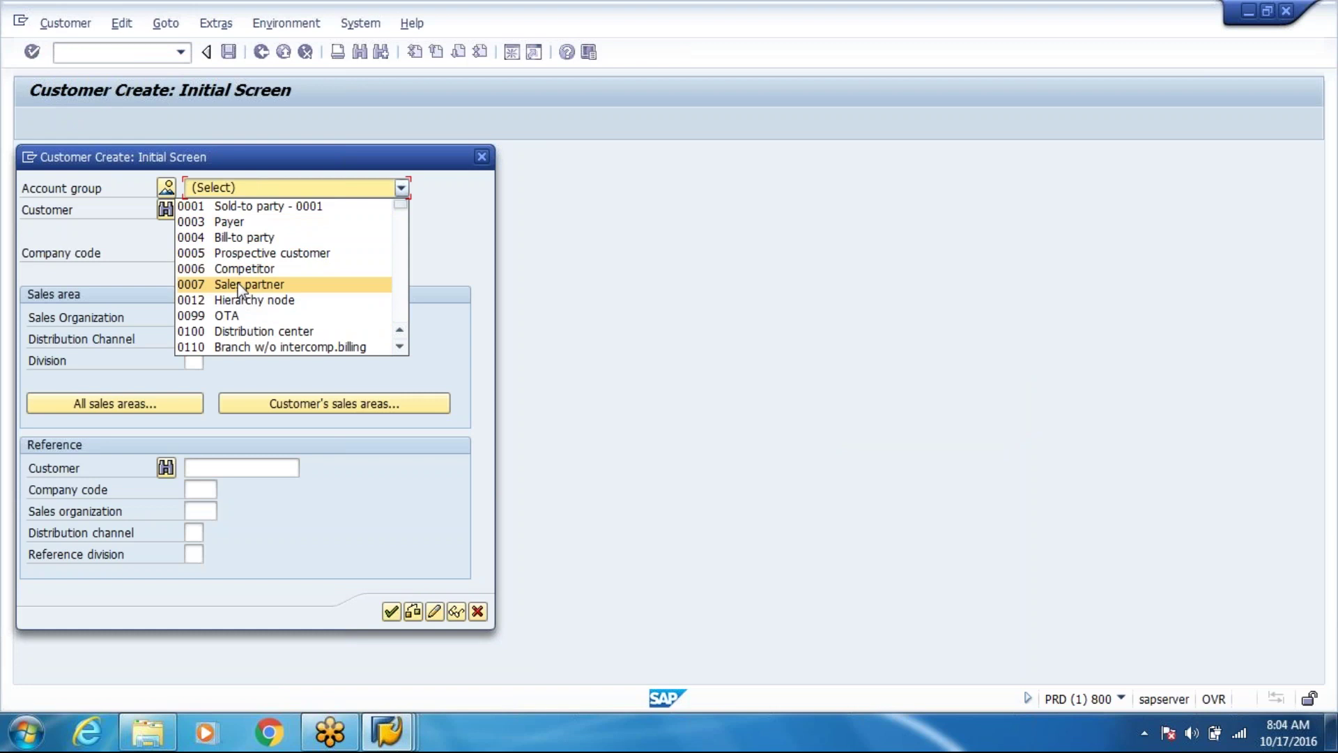
pyautogui.scroll(-3, 237, 286)
pyautogui.scroll(-5, 237, 285)
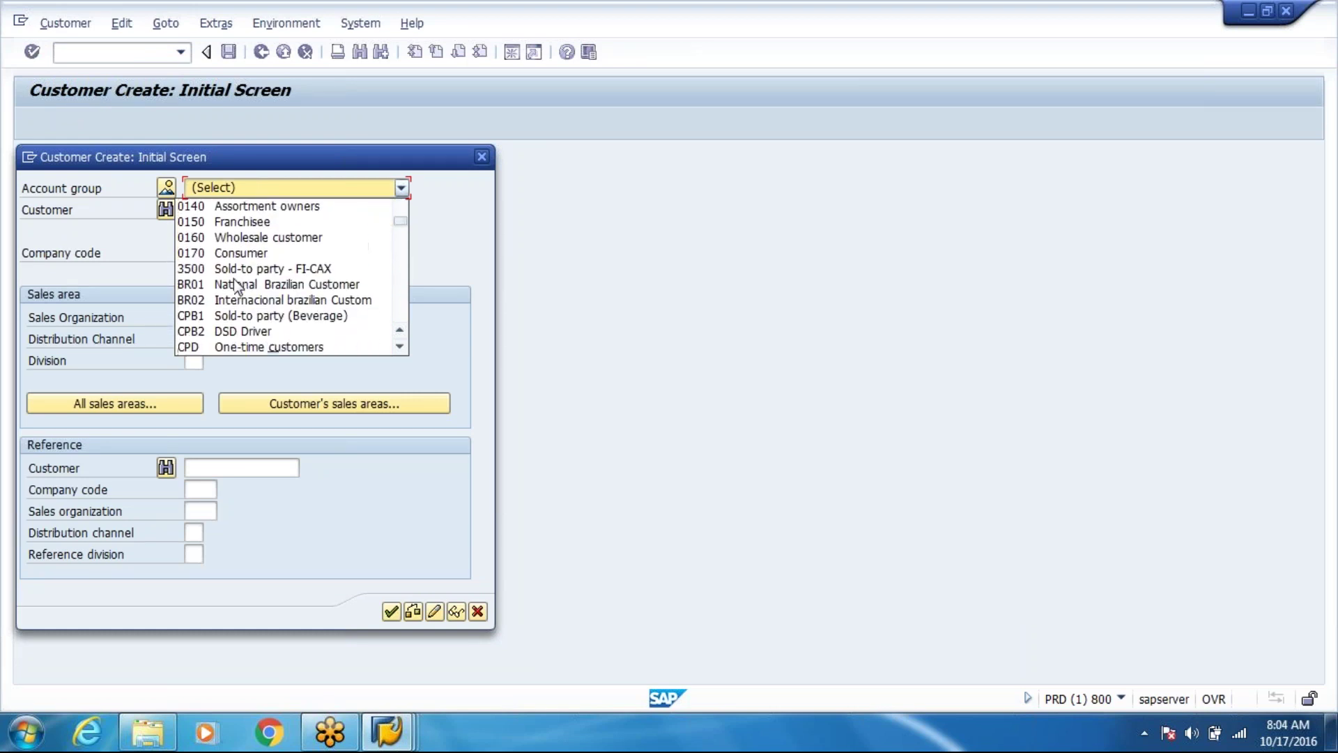
pyautogui.scroll(-1, 237, 286)
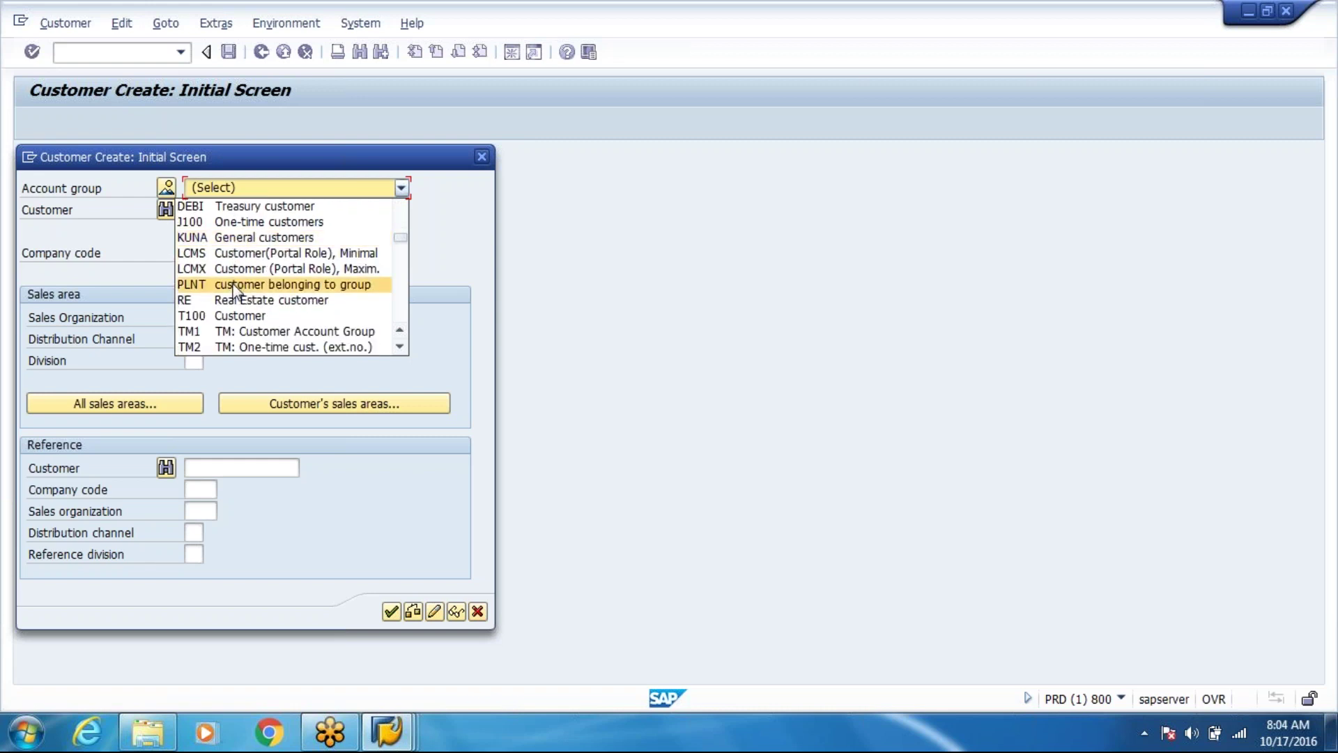
pyautogui.scroll(-20, 234, 290)
pyautogui.scroll(20, 232, 287)
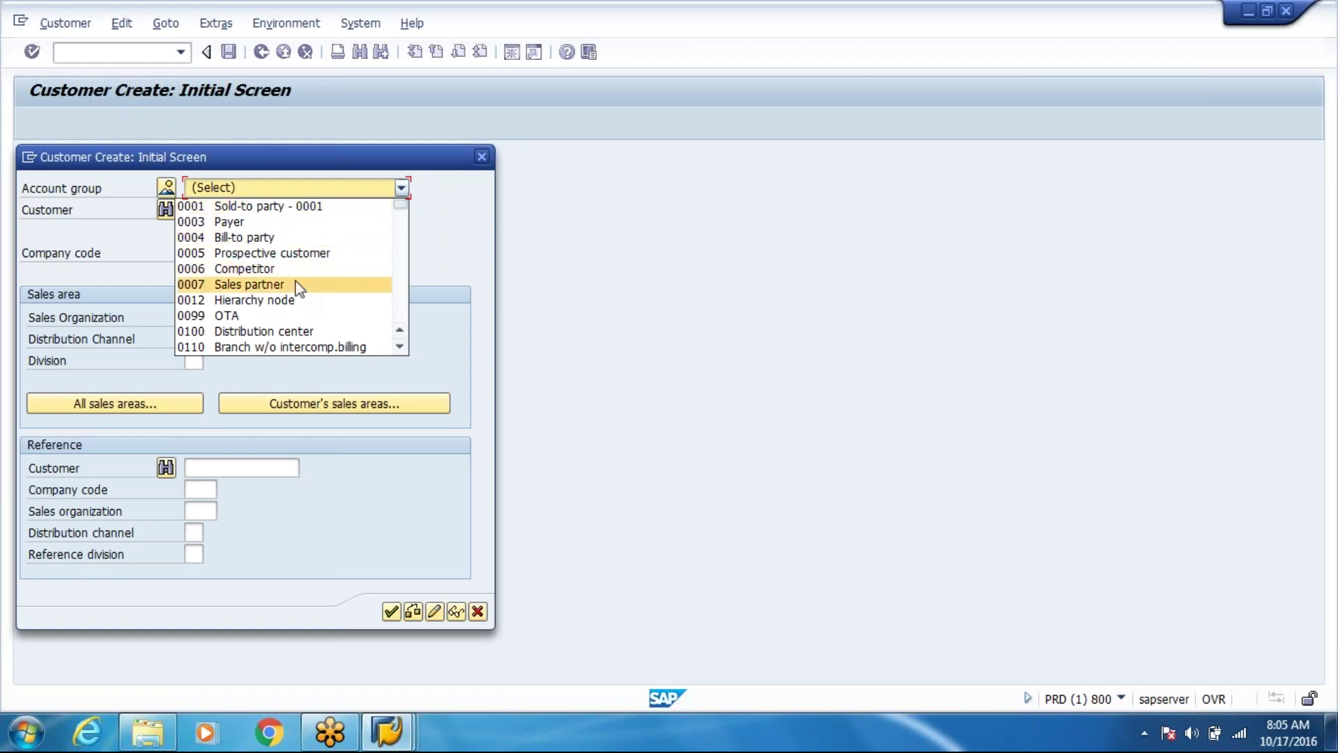
pyautogui.scroll(-1, 298, 286)
pyautogui.scroll(-3, 298, 286)
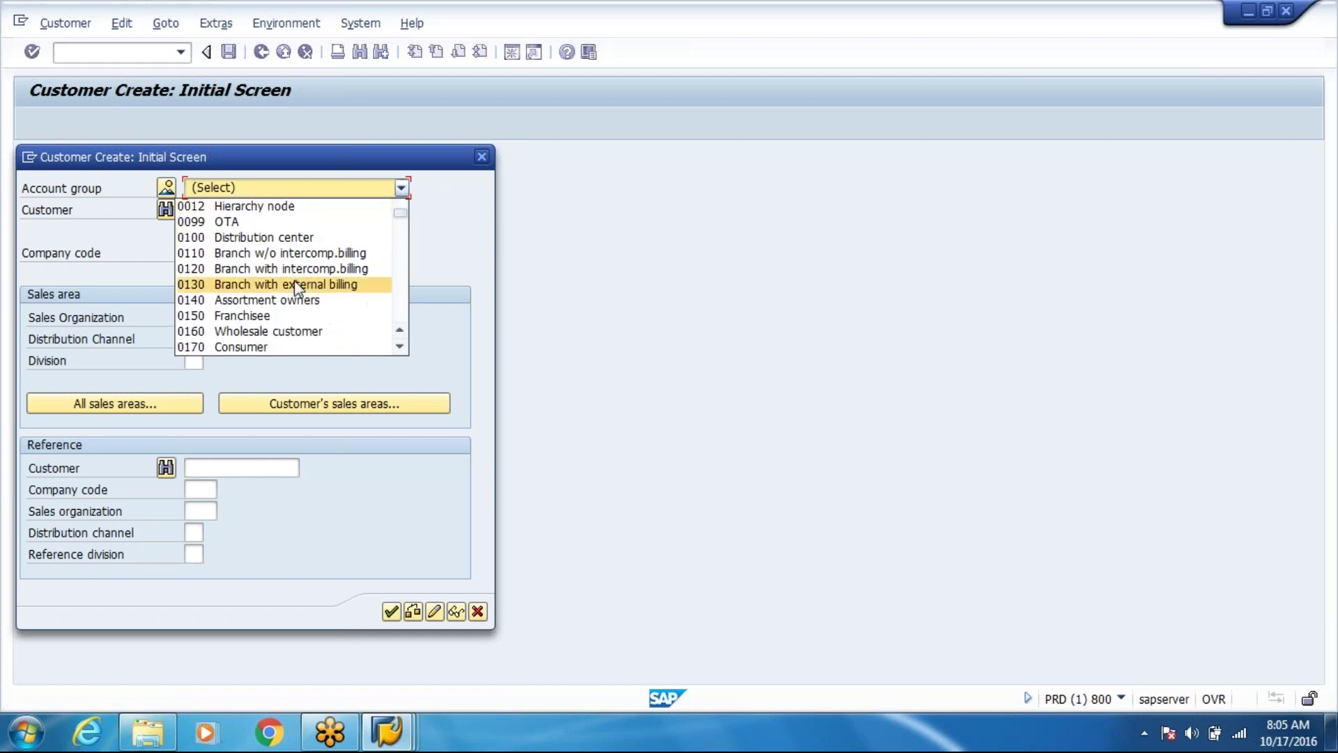
pyautogui.scroll(-4, 296, 286)
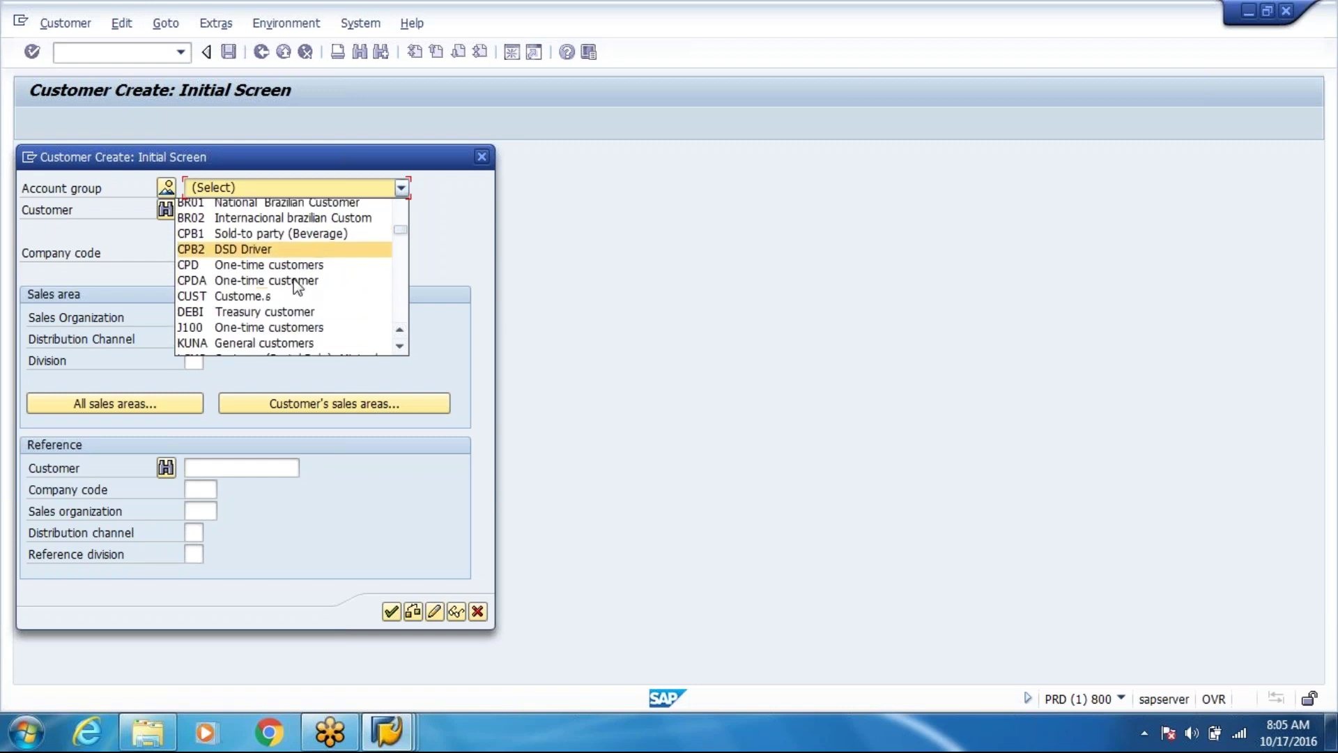
pyautogui.scroll(-8, 250, 264)
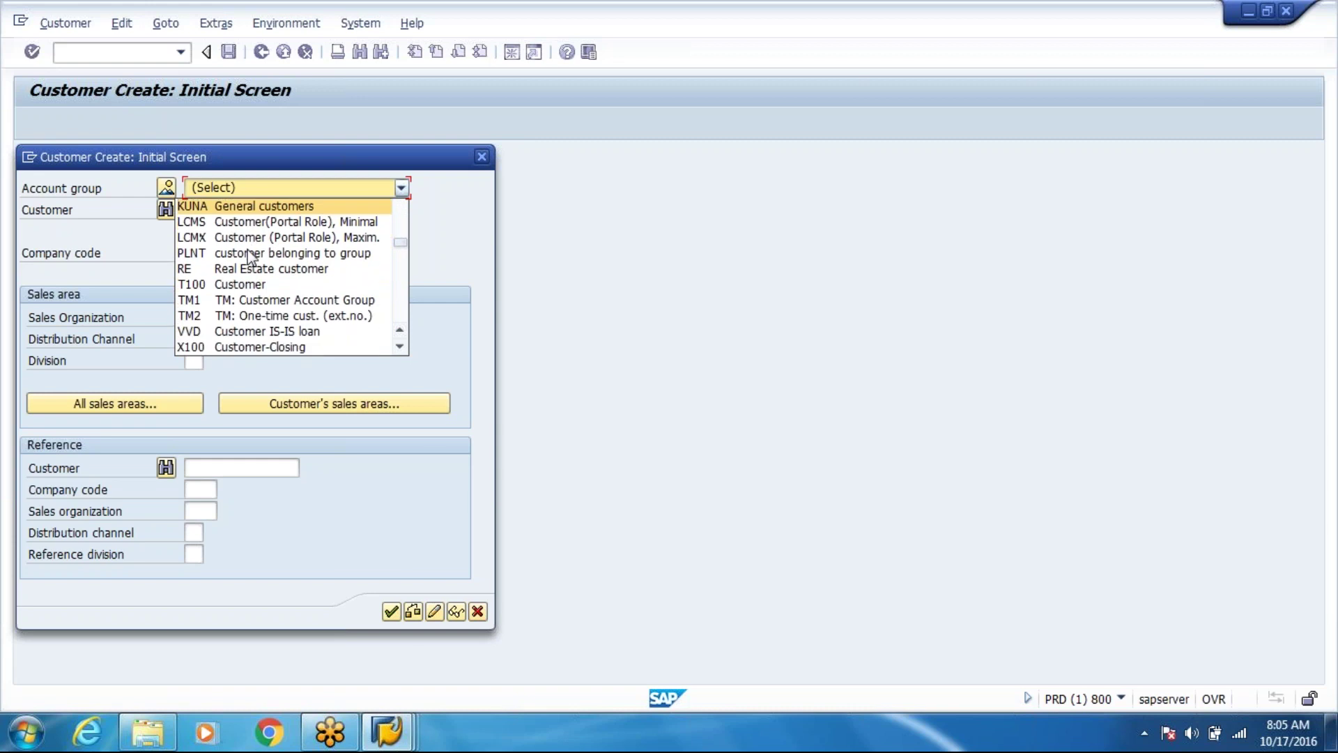
pyautogui.scroll(-6, 314, 286)
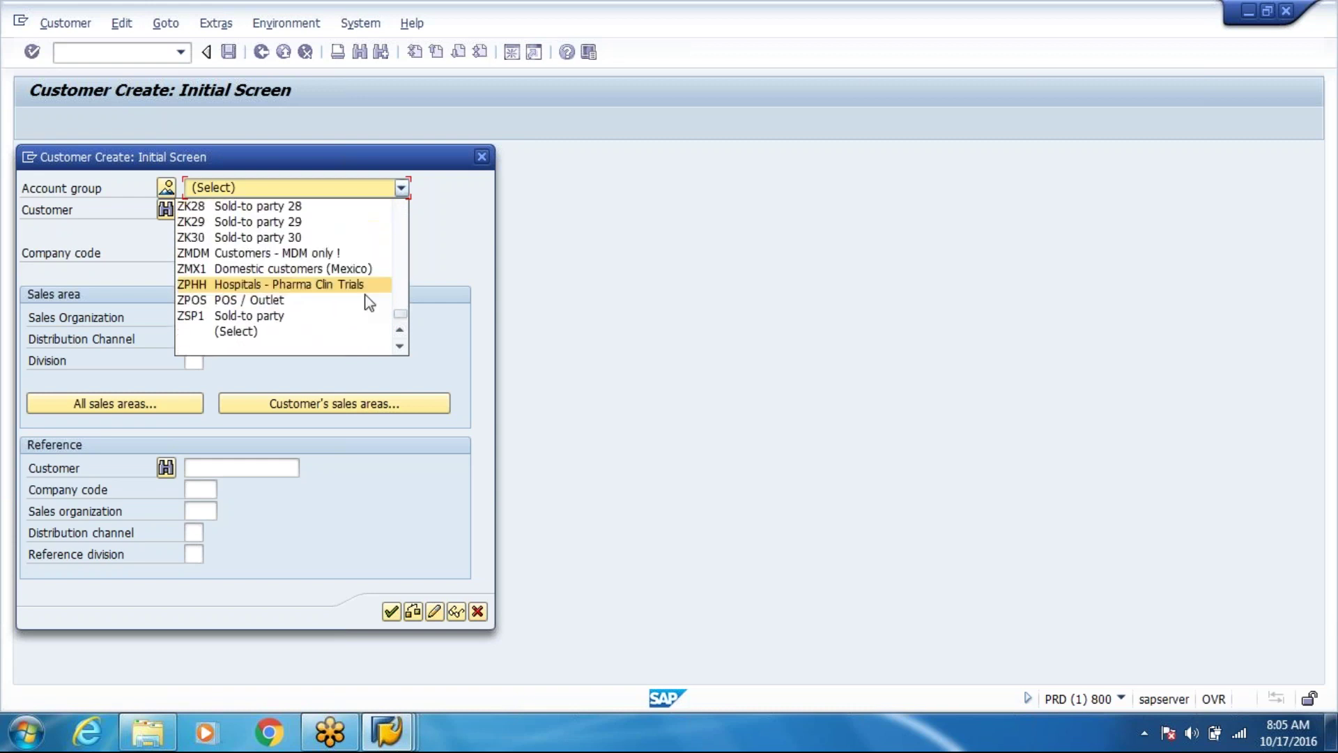
pyautogui.click(477, 182)
# Step: Close the customer creation screen, exit the ECC new session and confirm Log Off
pyautogui.click(481, 156)
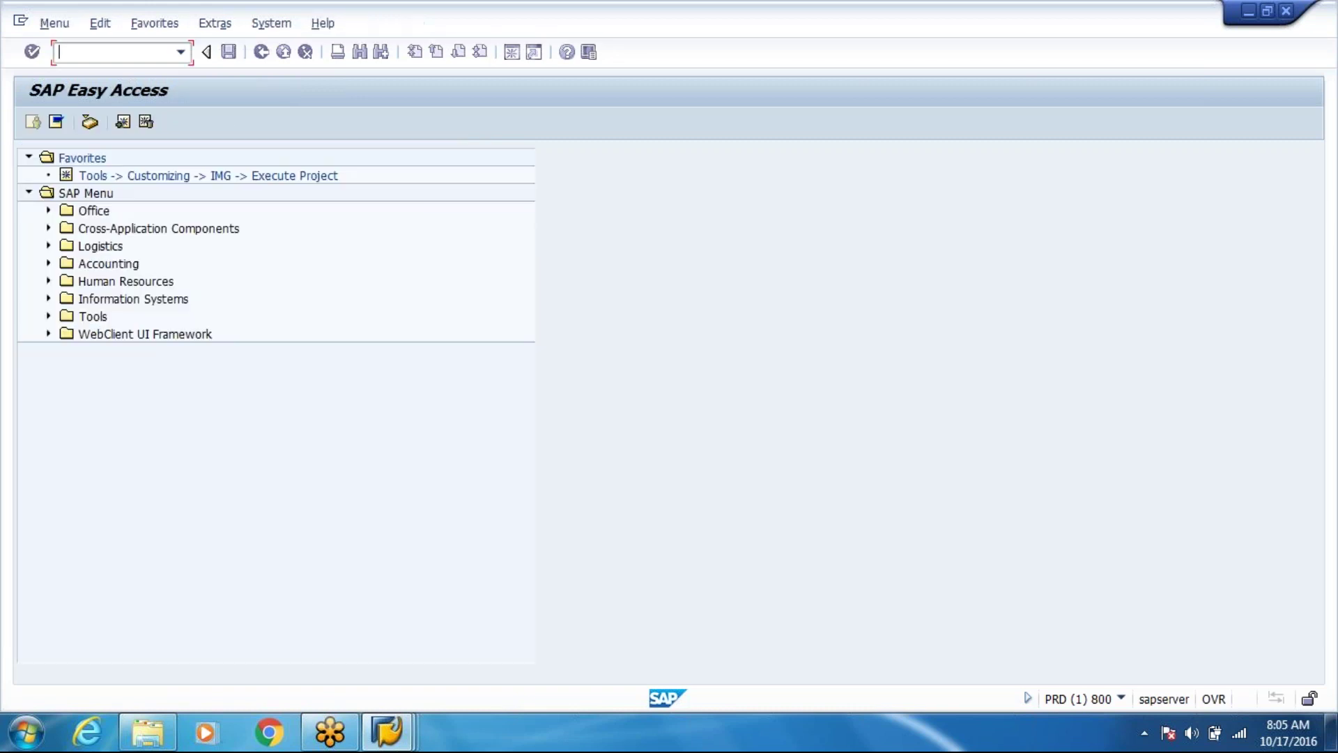
pyautogui.click(283, 52)
pyautogui.click(195, 361)
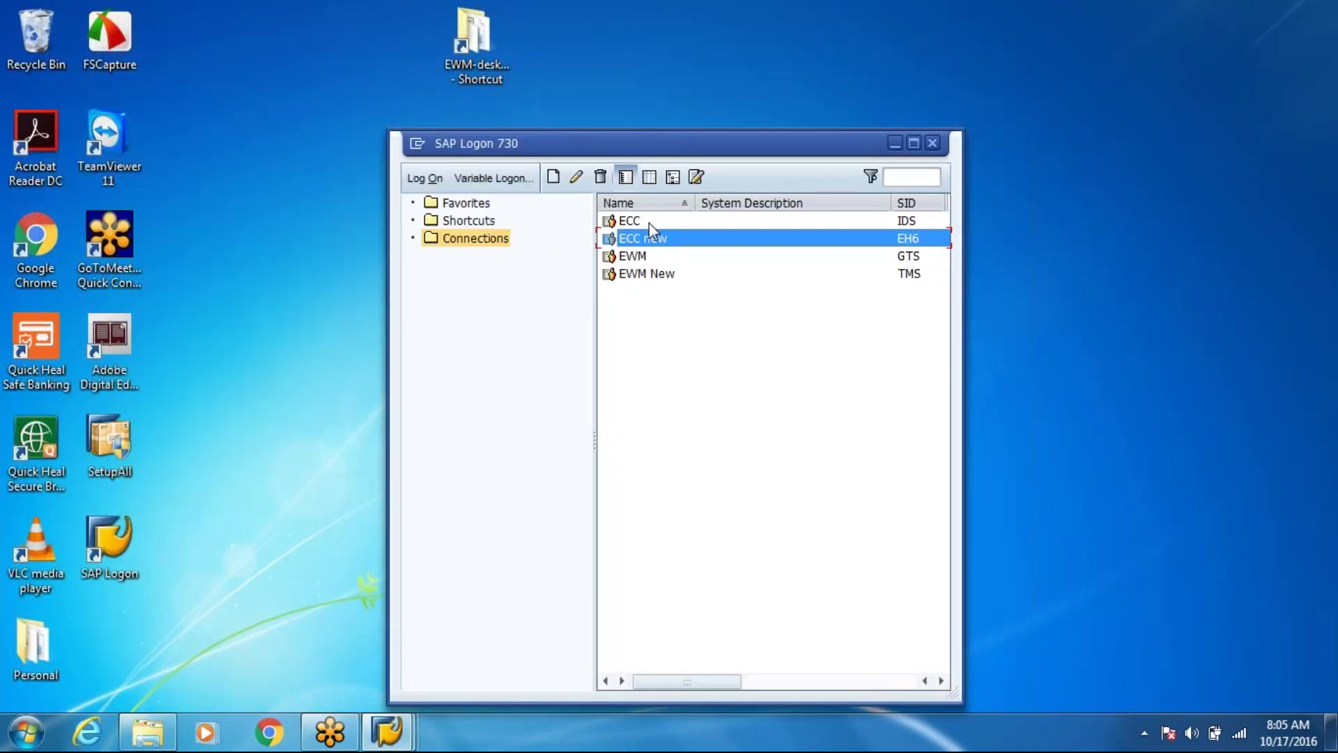
# Step: Log on to the ECC system client 800 with a remembered user name and start XD01
pyautogui.click(649, 221)
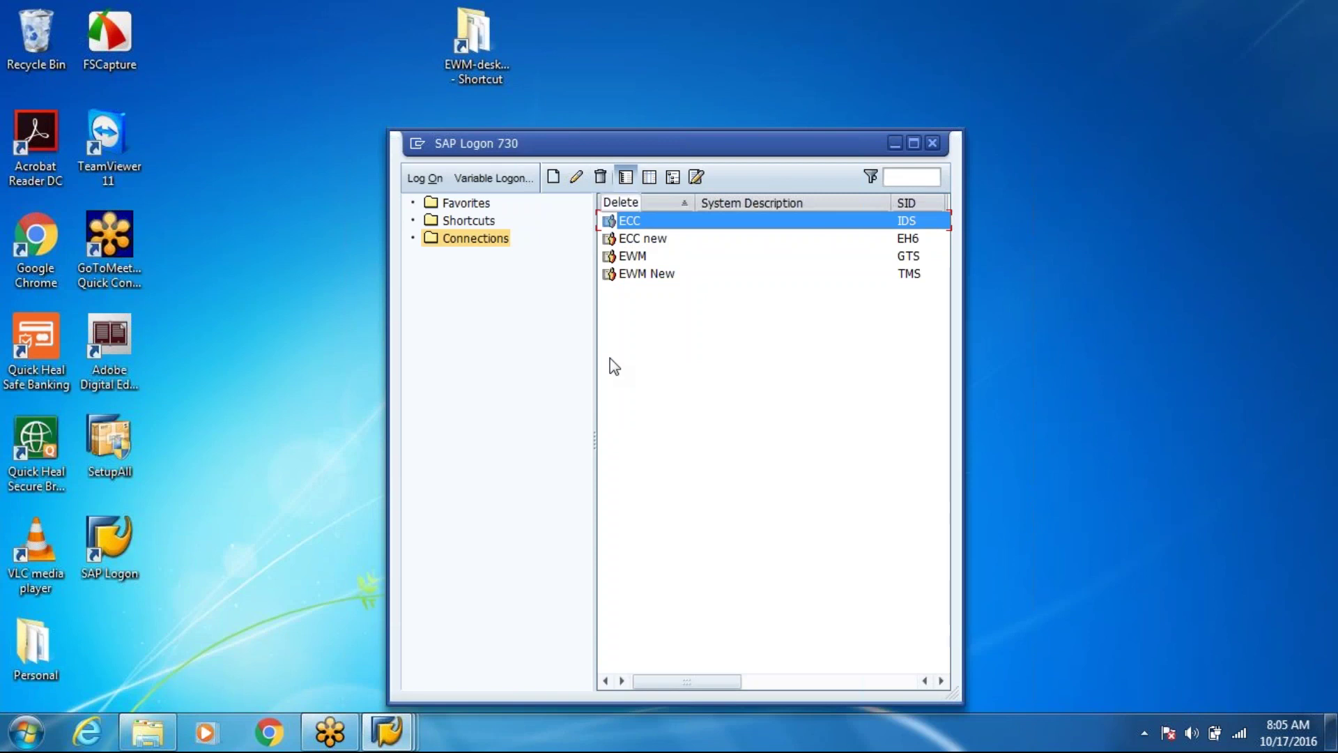
pyautogui.press('Return')
pyautogui.press('Down')
pyautogui.press('Up')
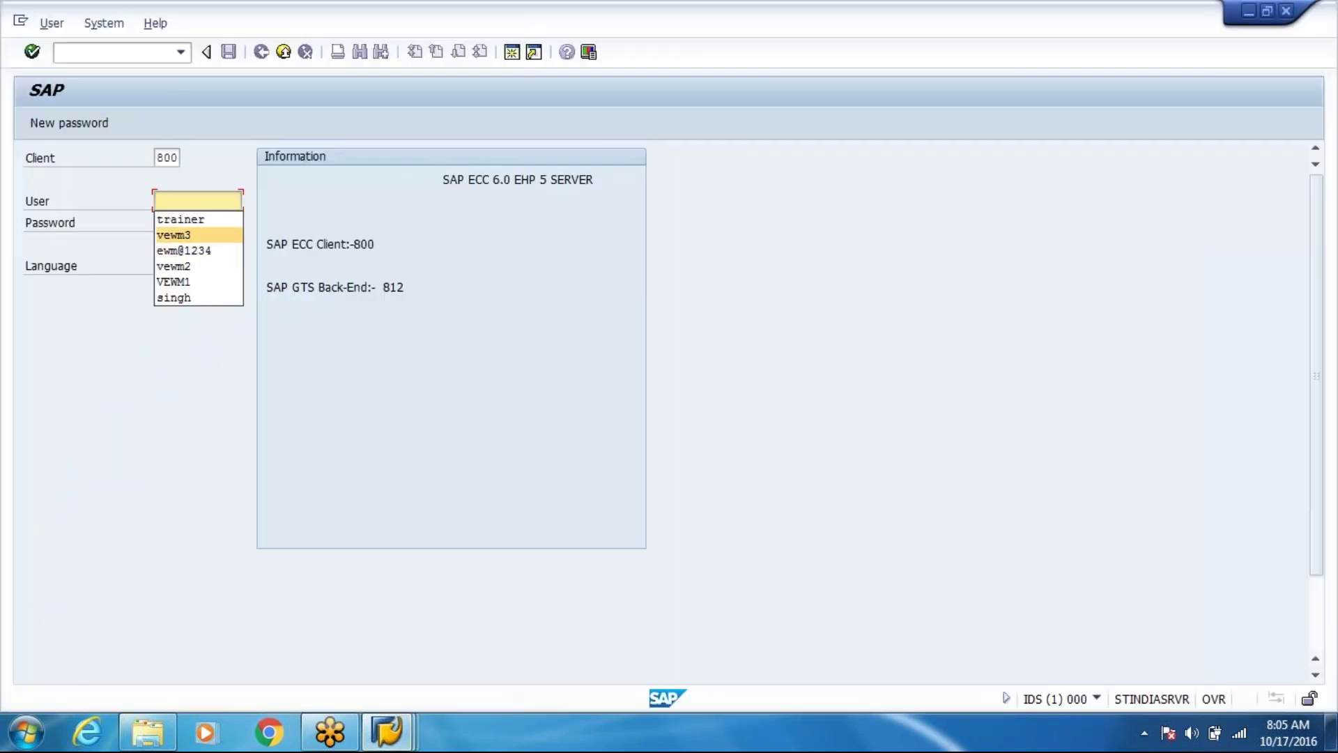
pyautogui.press('Return')
pyautogui.press('Tab')
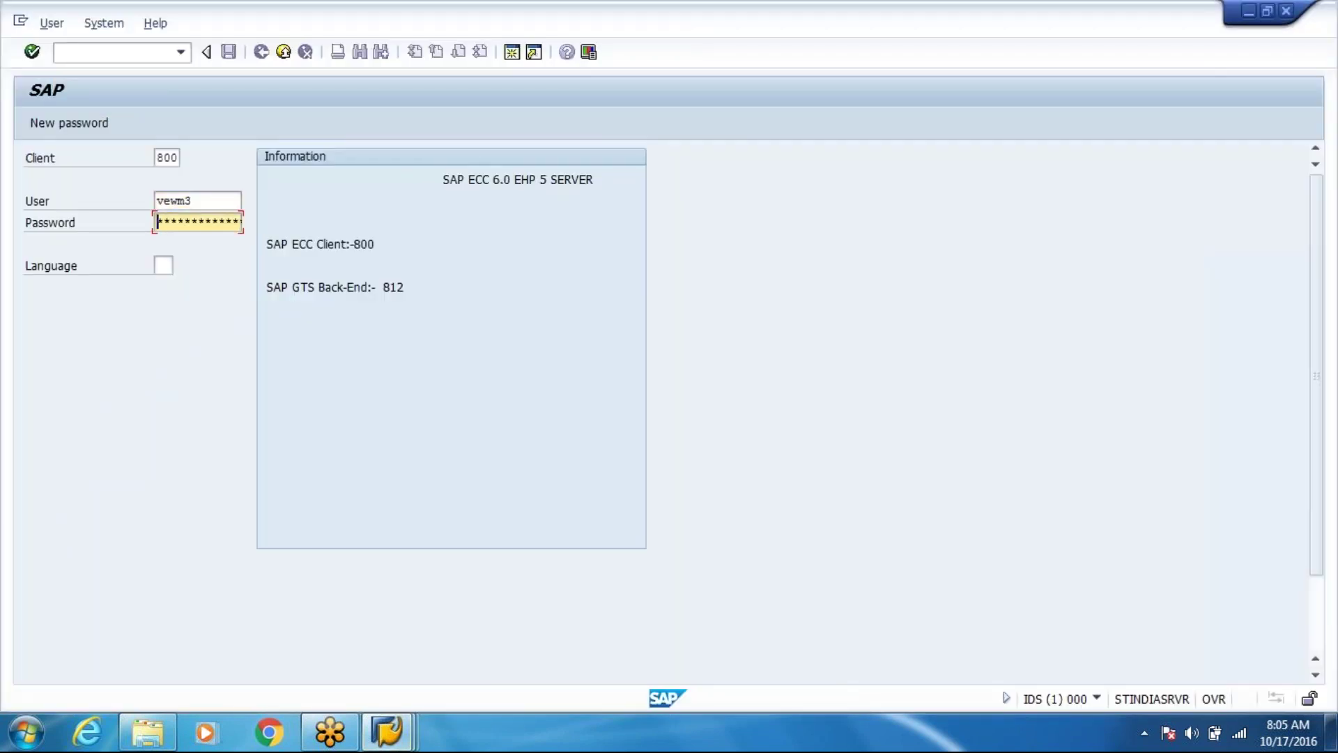
pyautogui.press('Right')
pyautogui.press('Right')
pyautogui.press('Right')
pyautogui.press('Right')
pyautogui.press('Right')
pyautogui.press('Right')
pyautogui.press('Right')
pyautogui.press('Return')
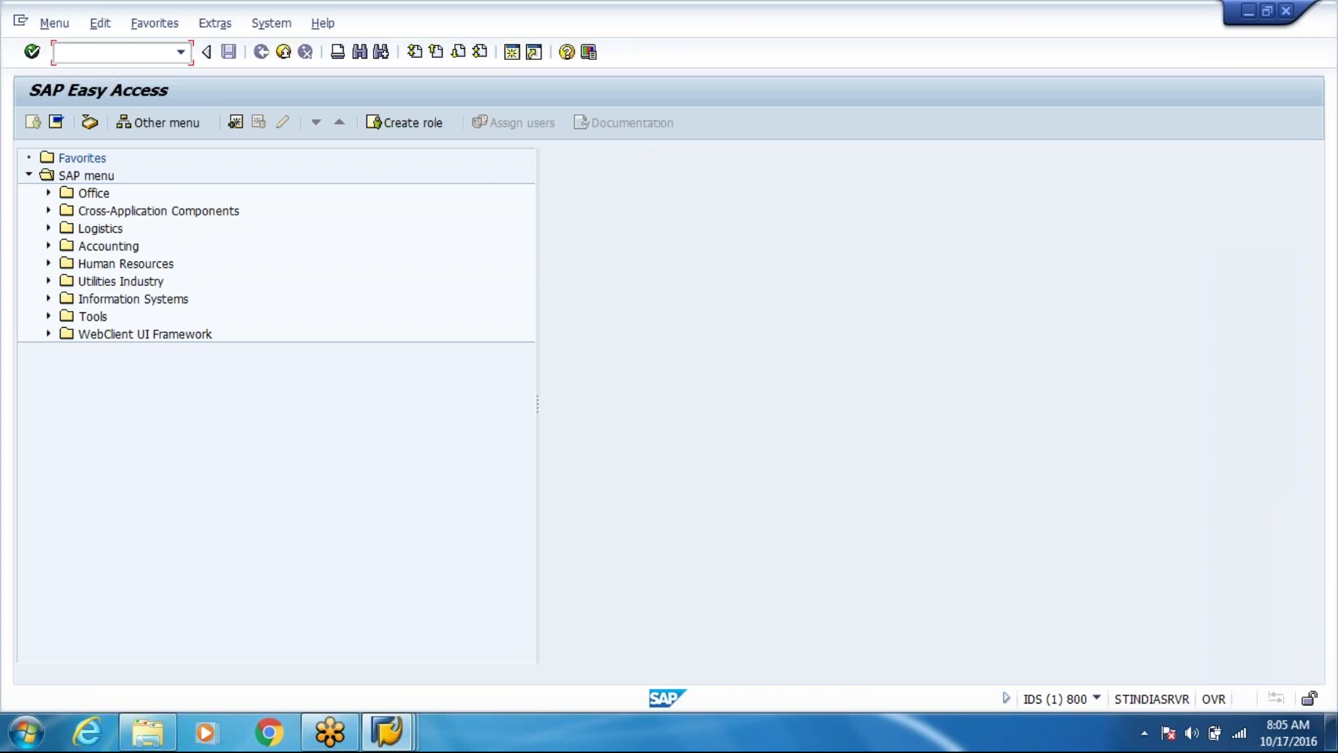
pyautogui.write('xd01')
pyautogui.press('Return')
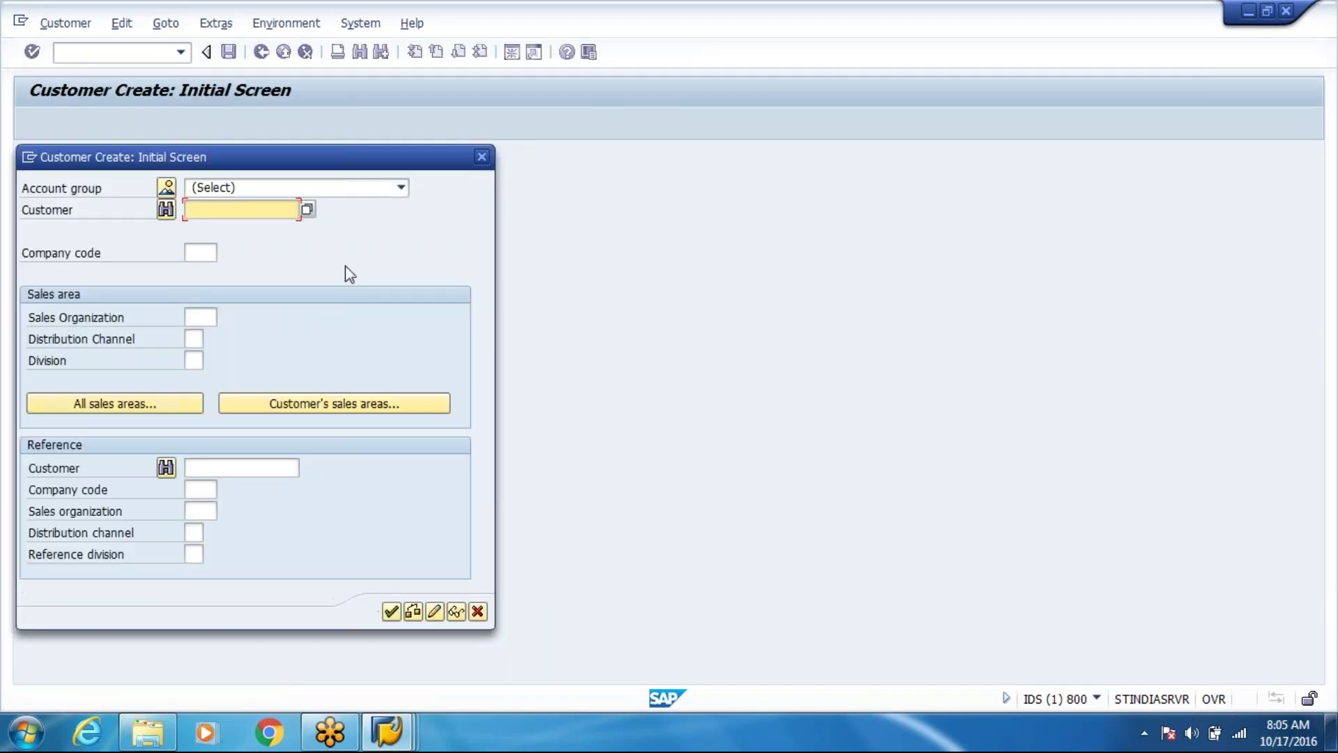
# Step: Choose account group 0001 SOLD TO PARTY- HDFC from the account group list
pyautogui.click(263, 186)
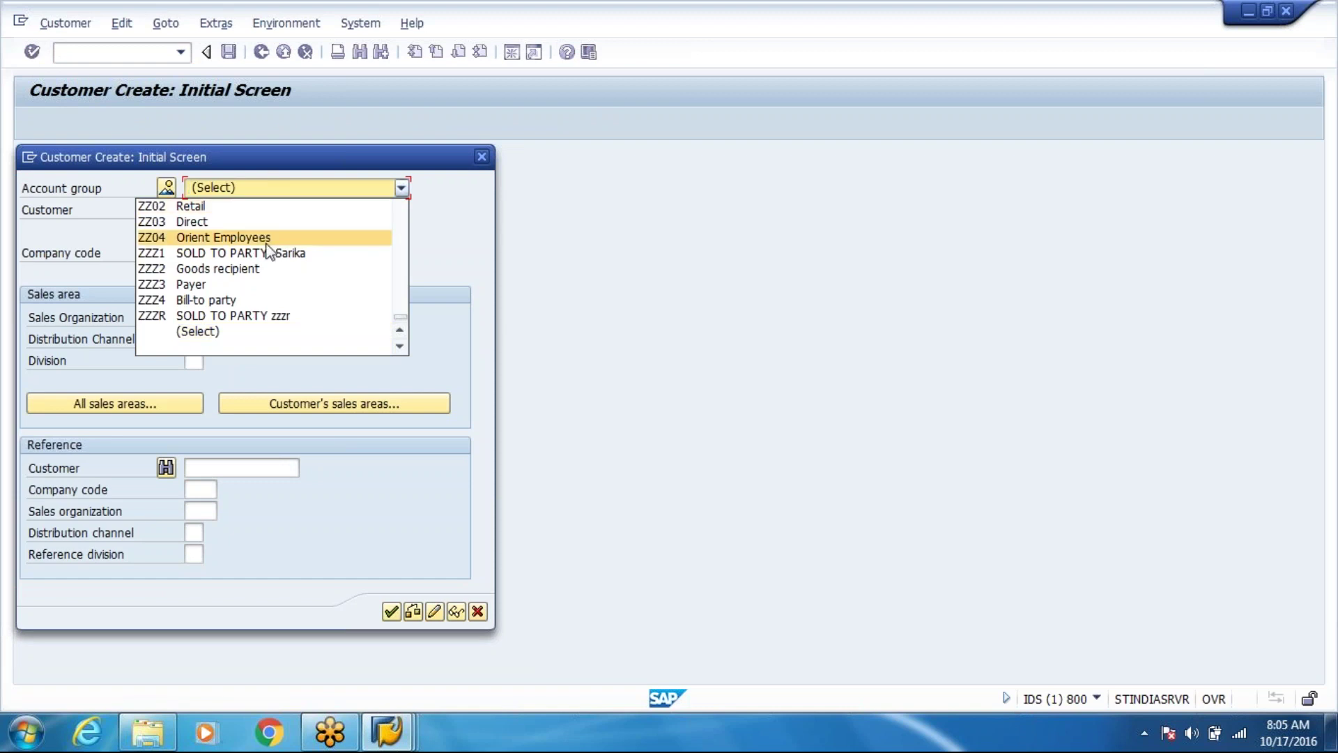
pyautogui.scroll(15, 269, 251)
pyautogui.scroll(10, 262, 276)
pyautogui.scroll(10, 258, 273)
pyautogui.scroll(8, 249, 280)
pyautogui.scroll(10, 245, 280)
pyautogui.scroll(8, 245, 280)
pyautogui.scroll(8, 246, 280)
pyautogui.scroll(3, 243, 280)
pyautogui.moveTo(400, 262); pyautogui.dragTo(403, 202)
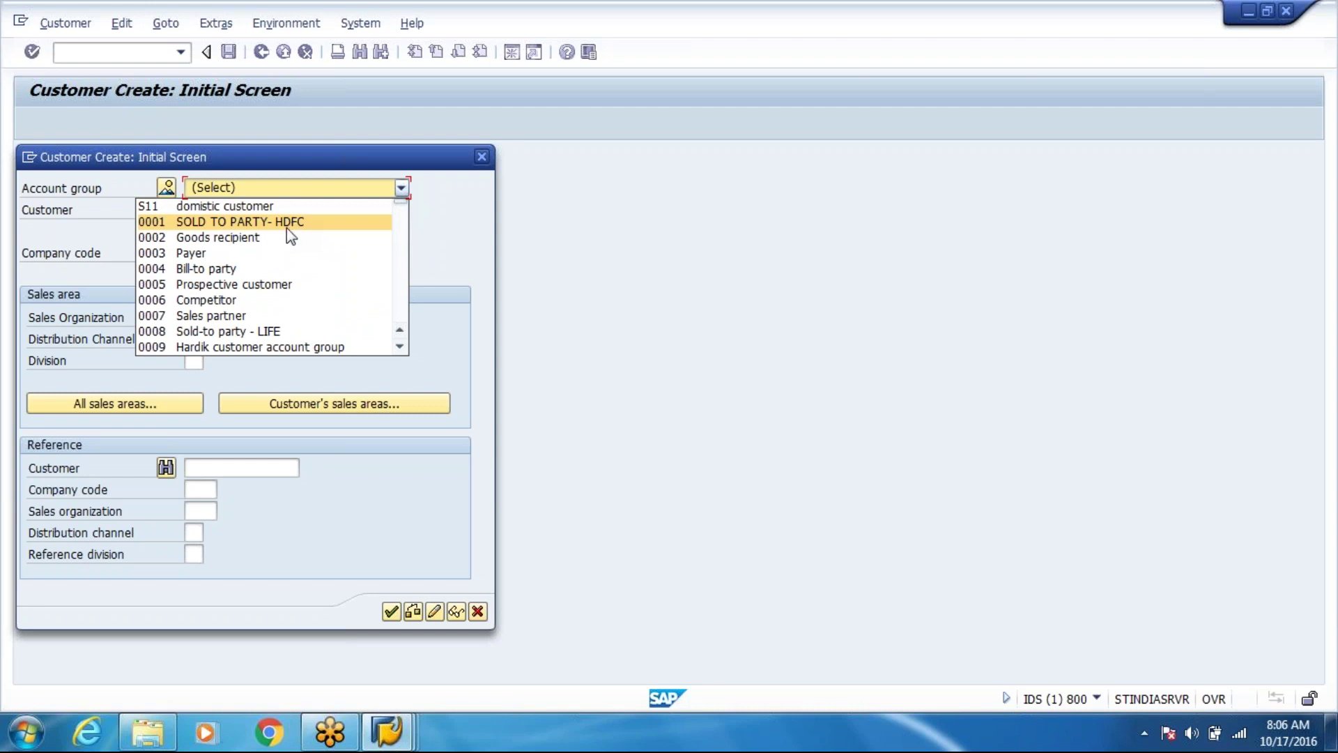
pyautogui.scroll(-3, 287, 233)
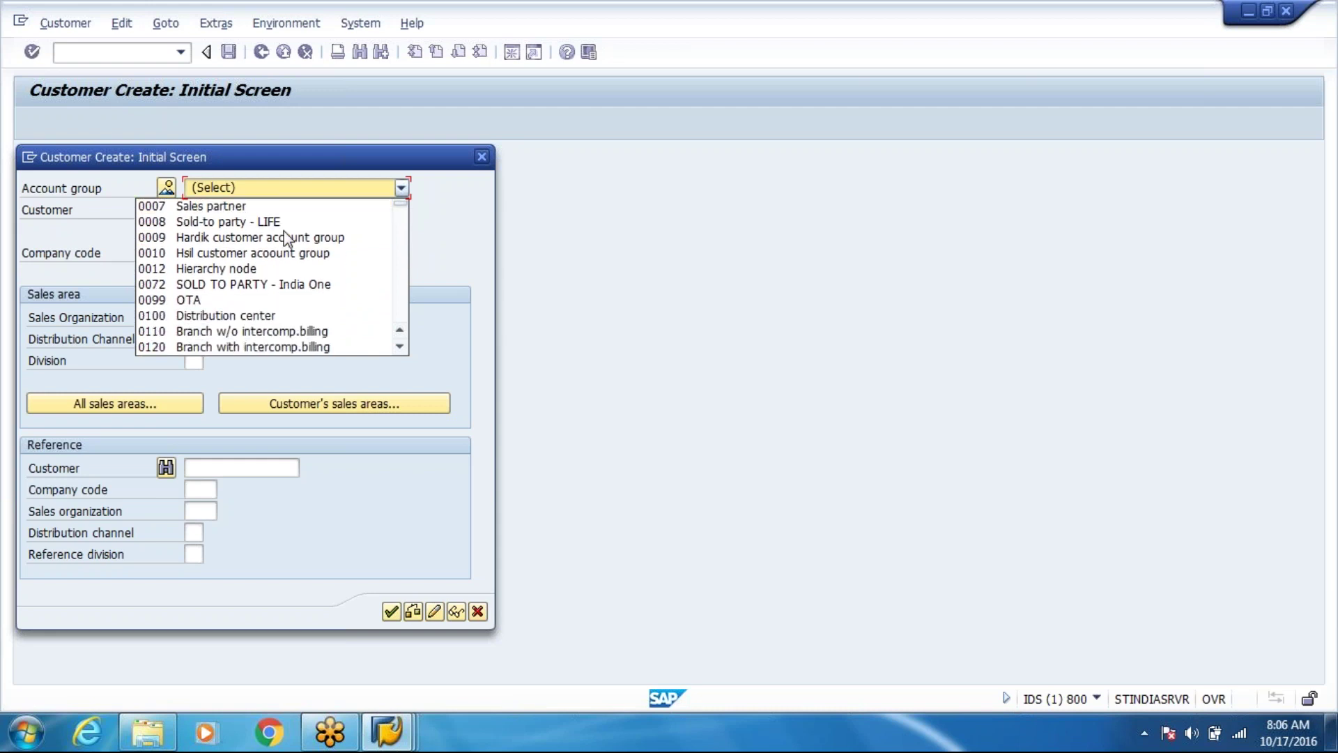
pyautogui.scroll(-1, 286, 237)
pyautogui.scroll(-1, 283, 232)
pyautogui.scroll(4, 283, 231)
pyautogui.scroll(-3, 283, 232)
pyautogui.scroll(4, 281, 232)
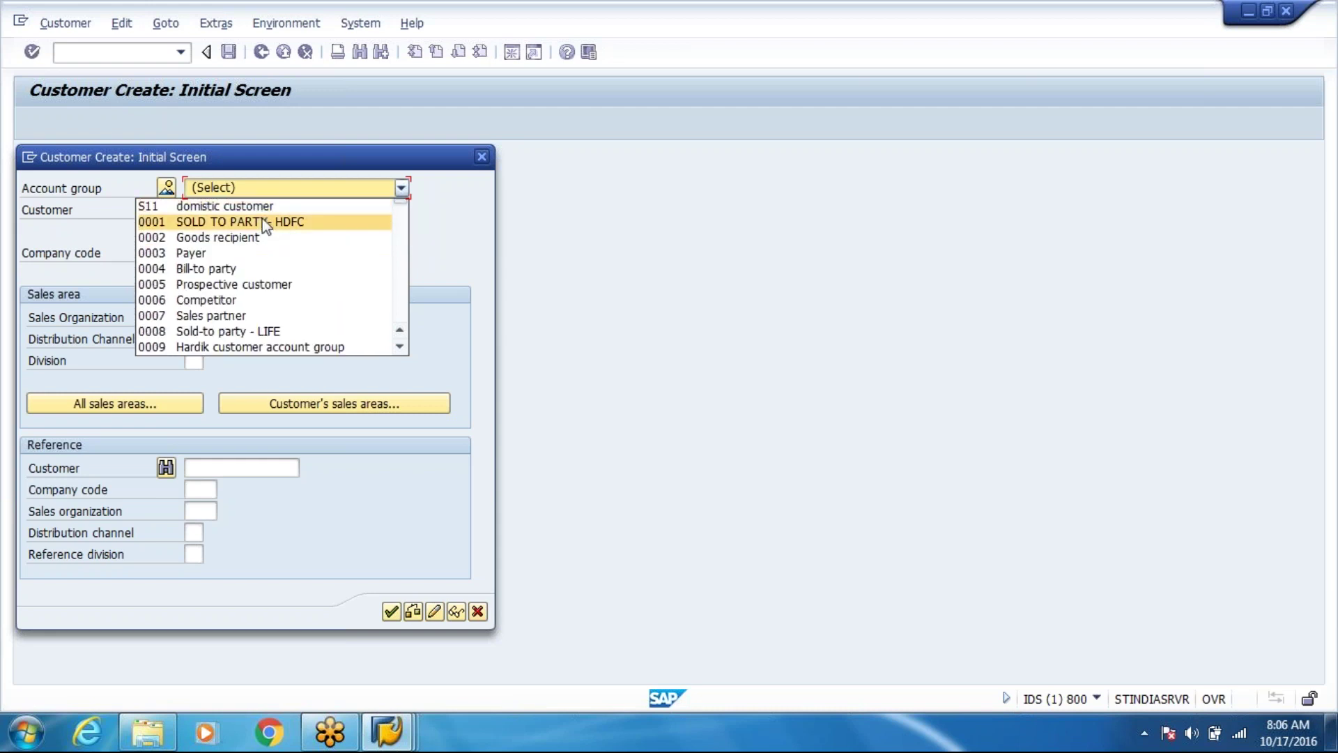
pyautogui.click(263, 222)
# Step: Enter customer VN8000, company code 1000 and sales area 1000/10/00
pyautogui.click(261, 212)
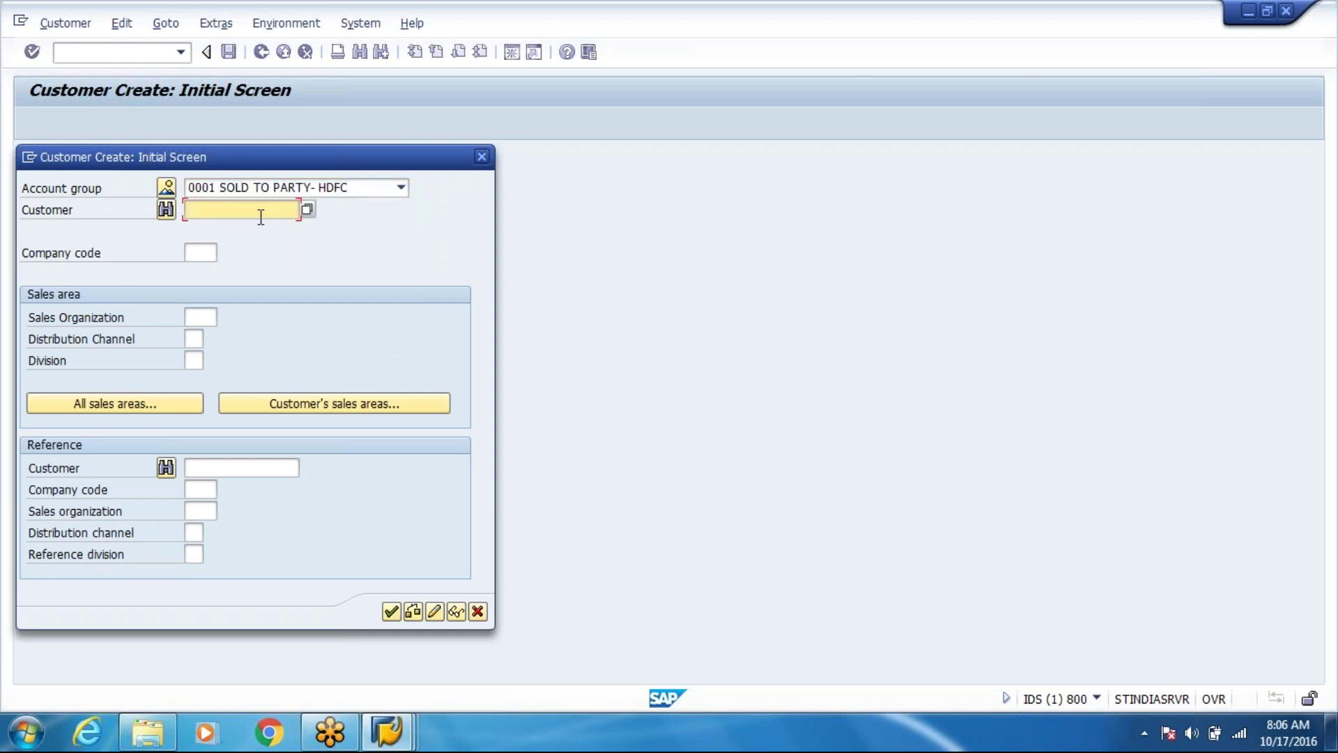
pyautogui.click(260, 216)
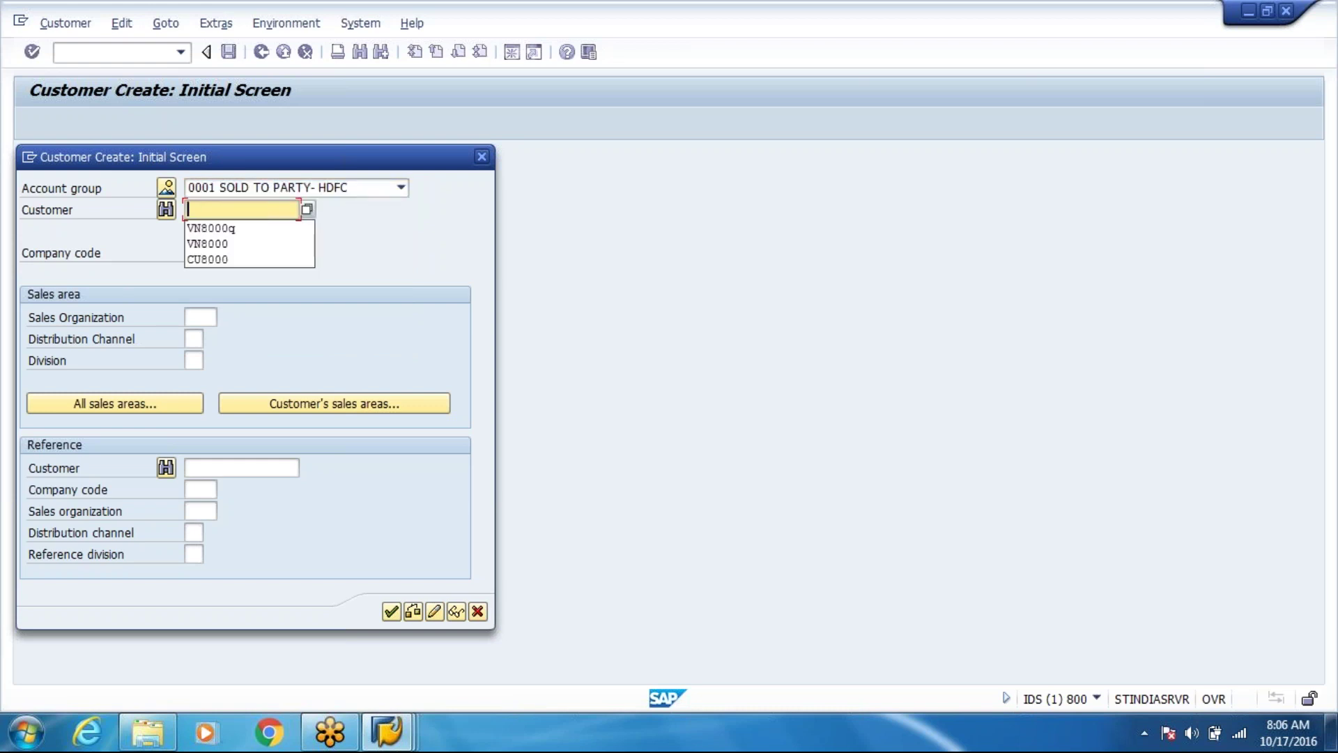
pyautogui.write('vN')
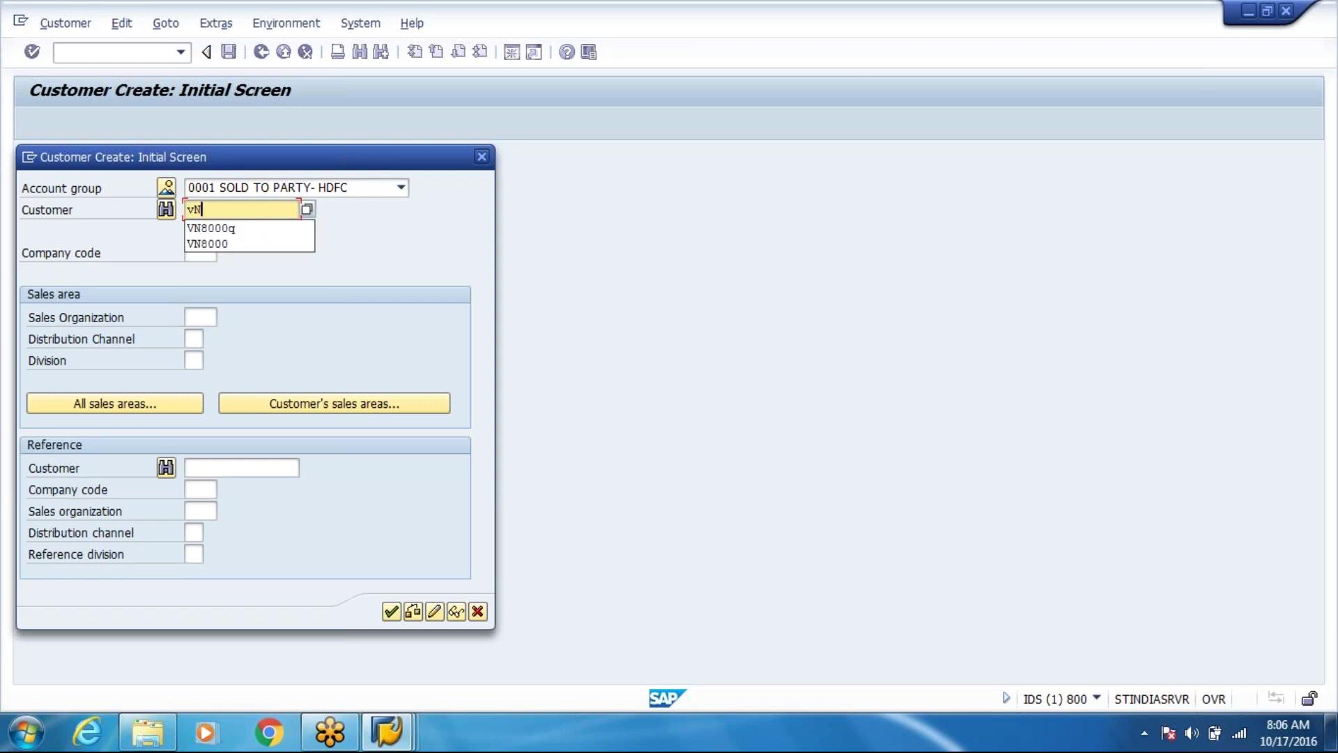
pyautogui.press('Down')
pyautogui.press('Down')
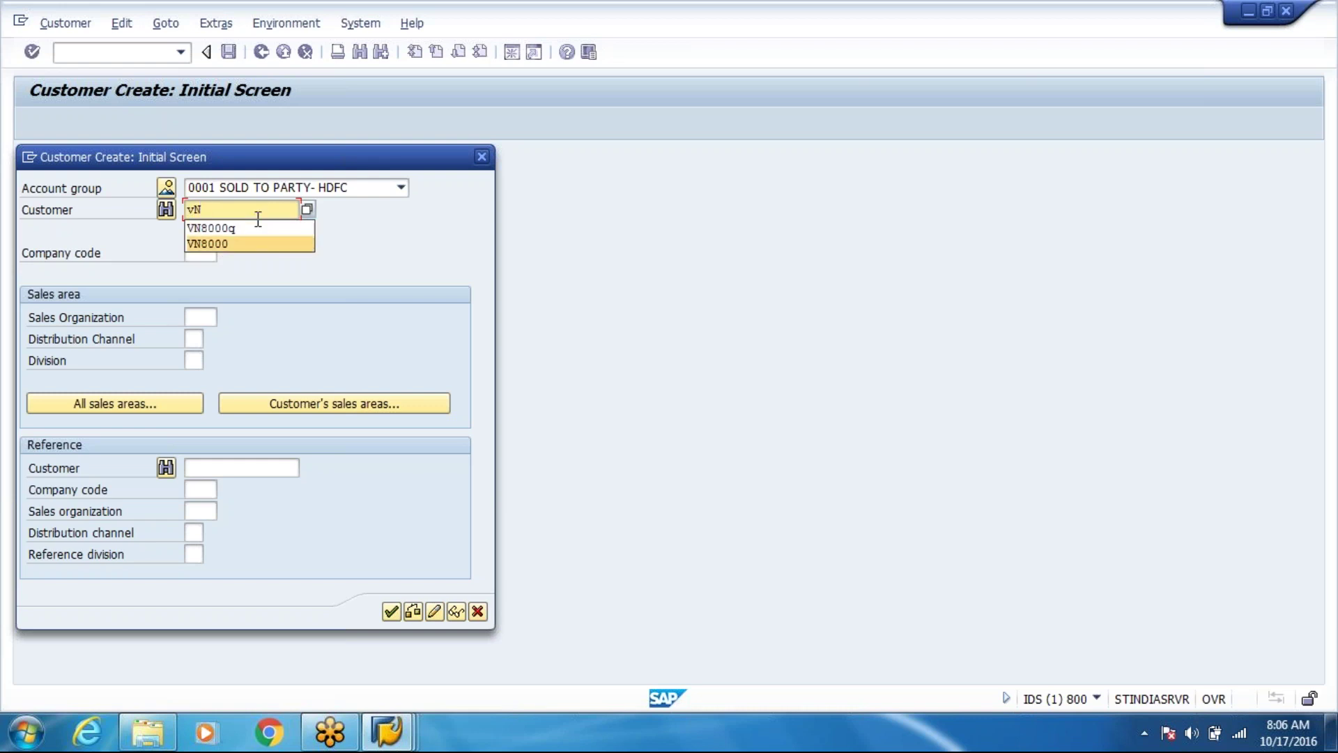
pyautogui.press('Return')
pyautogui.press('Tab')
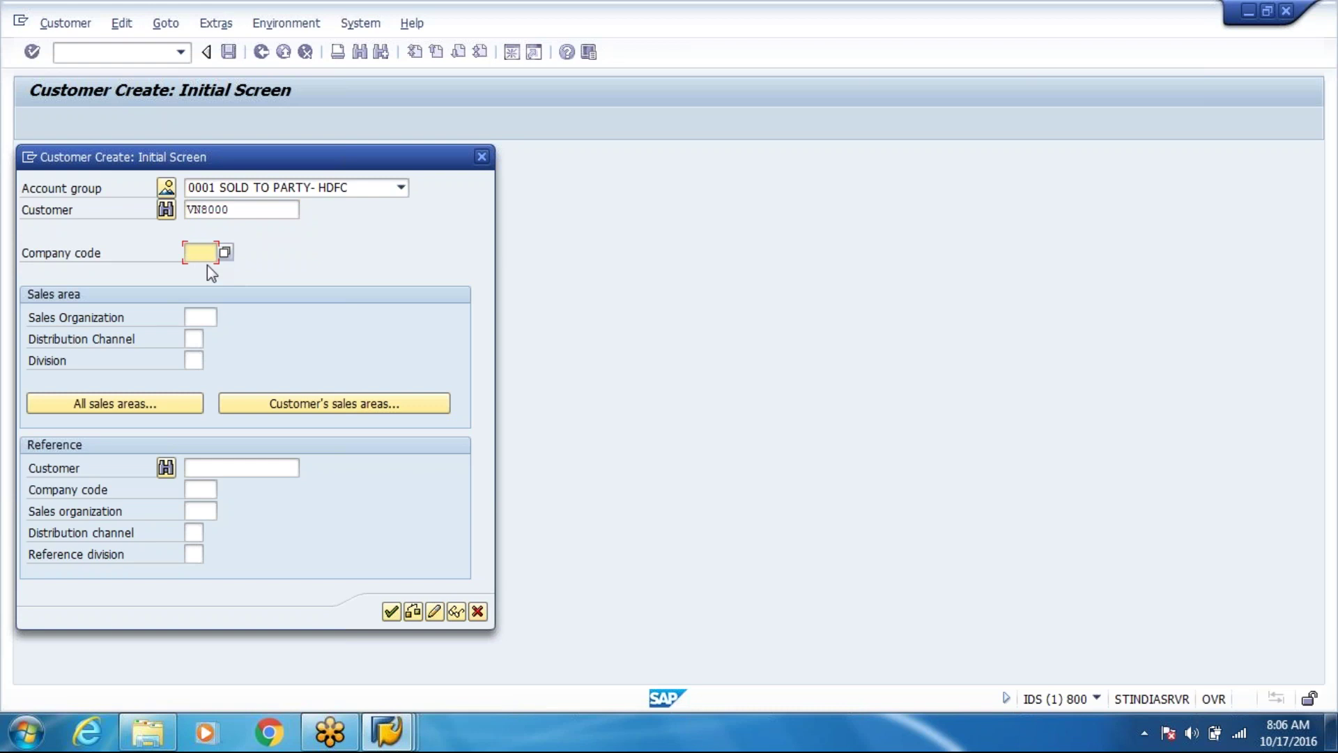
pyautogui.write('1000')
pyautogui.press('Tab')
pyautogui.write('100')
pyautogui.press('Tab')
pyautogui.write('0')
pyautogui.press('Tab')
pyautogui.write('00')
pyautogui.hotkey('shift', 'Tab')
pyautogui.hotkey('shift', 'Tab')
pyautogui.write('0')
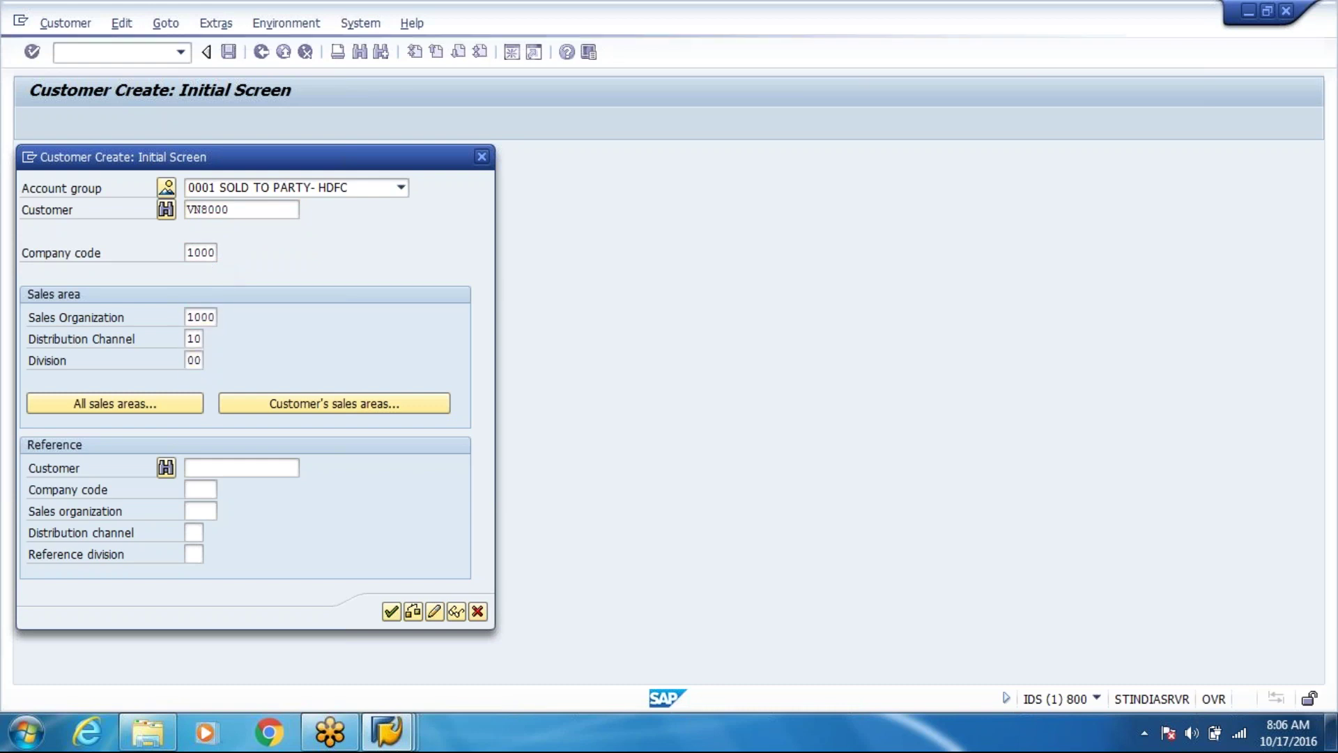
# Step: Submit the initial data and dismiss the internal numbering error
pyautogui.press('Return')
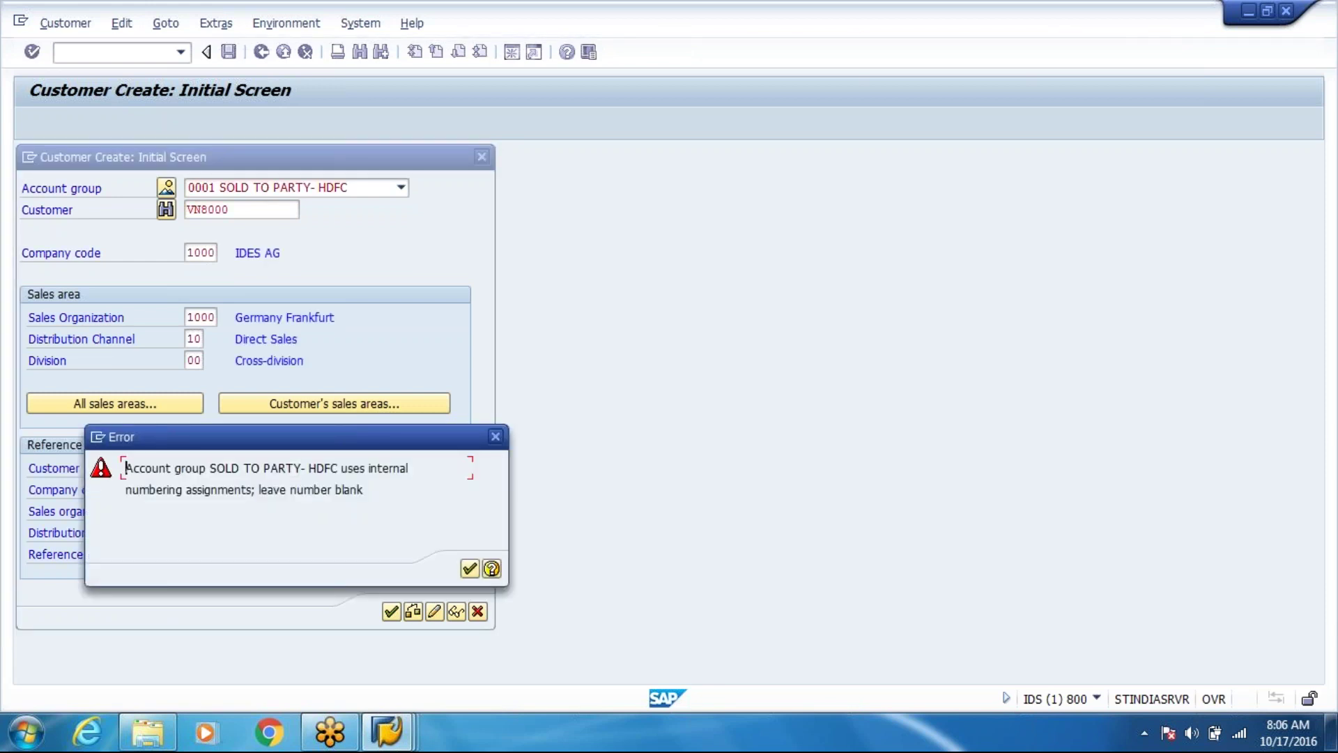
pyautogui.press('Return')
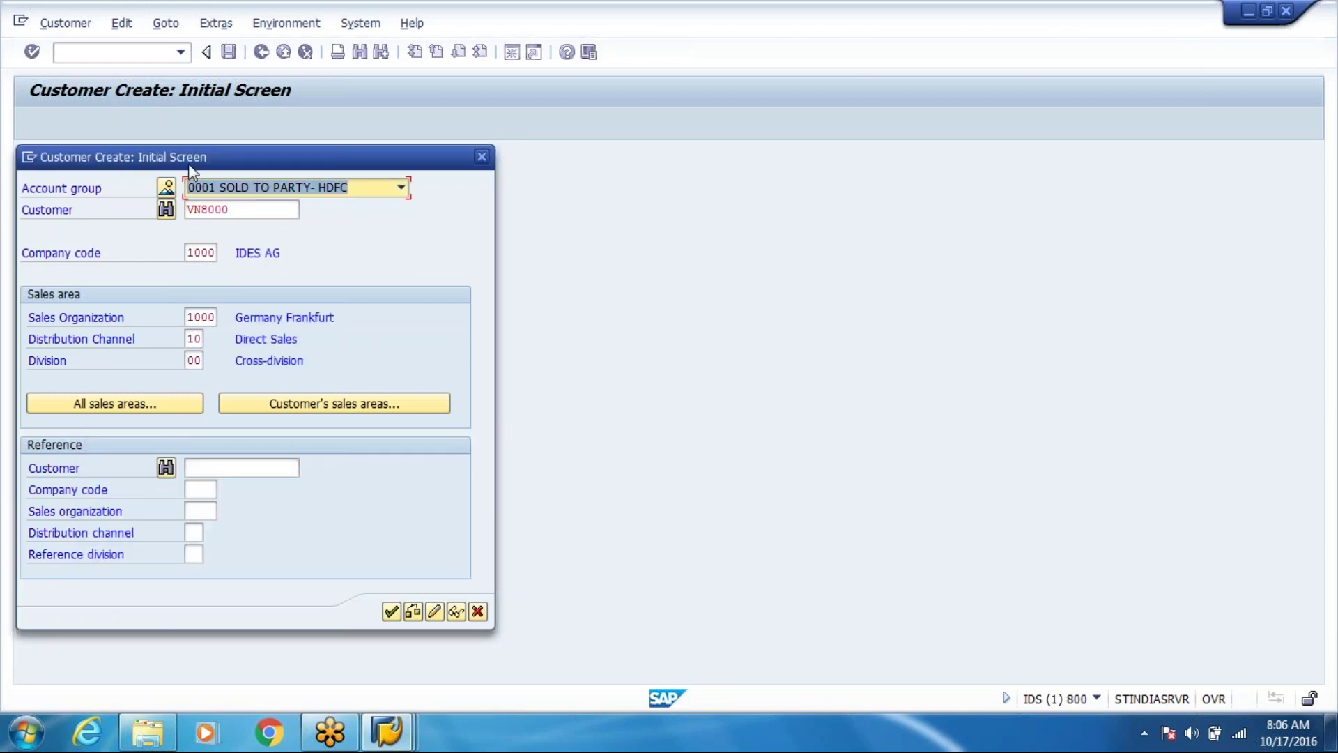
pyautogui.click(29, 159)
# Step: Open a second session, start the customizing transaction and open the SAP Reference IMG
pyautogui.click(84, 219)
pyautogui.write('d')
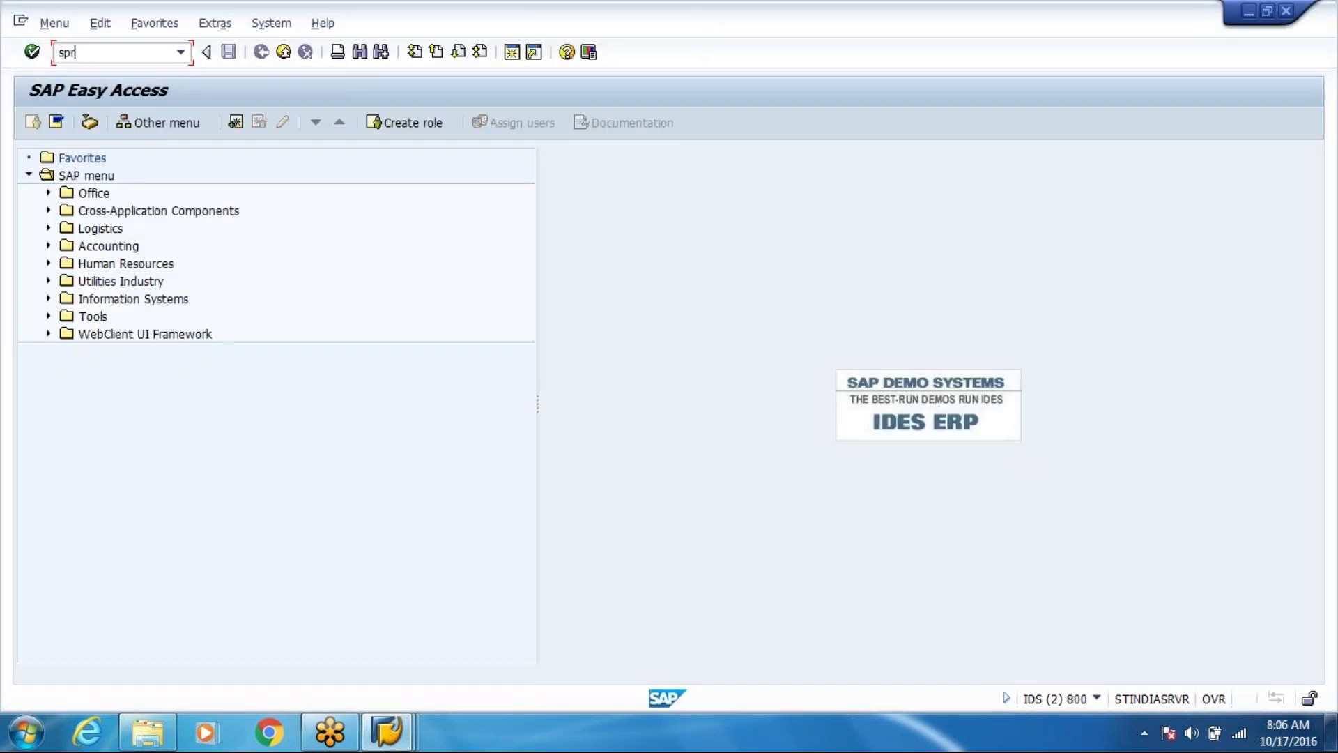
pyautogui.write('pro')
pyautogui.press('Return')
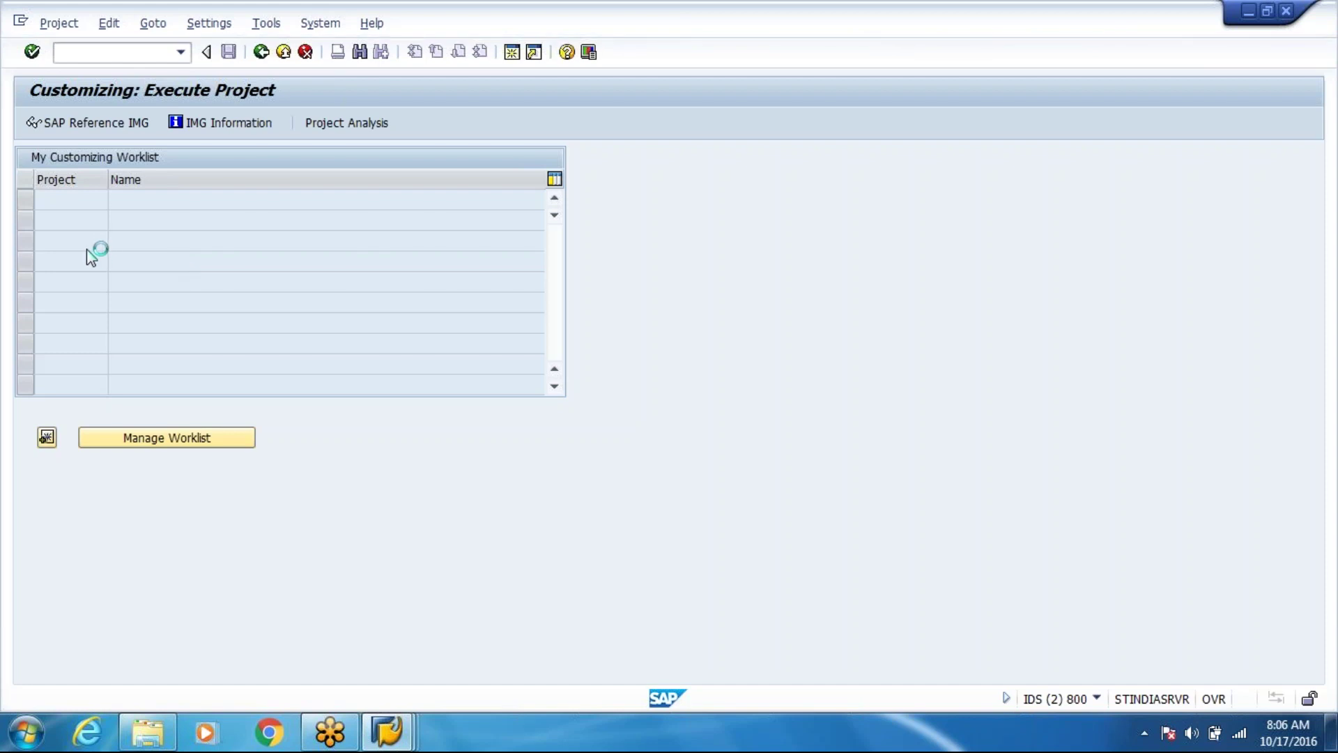
pyautogui.click(87, 123)
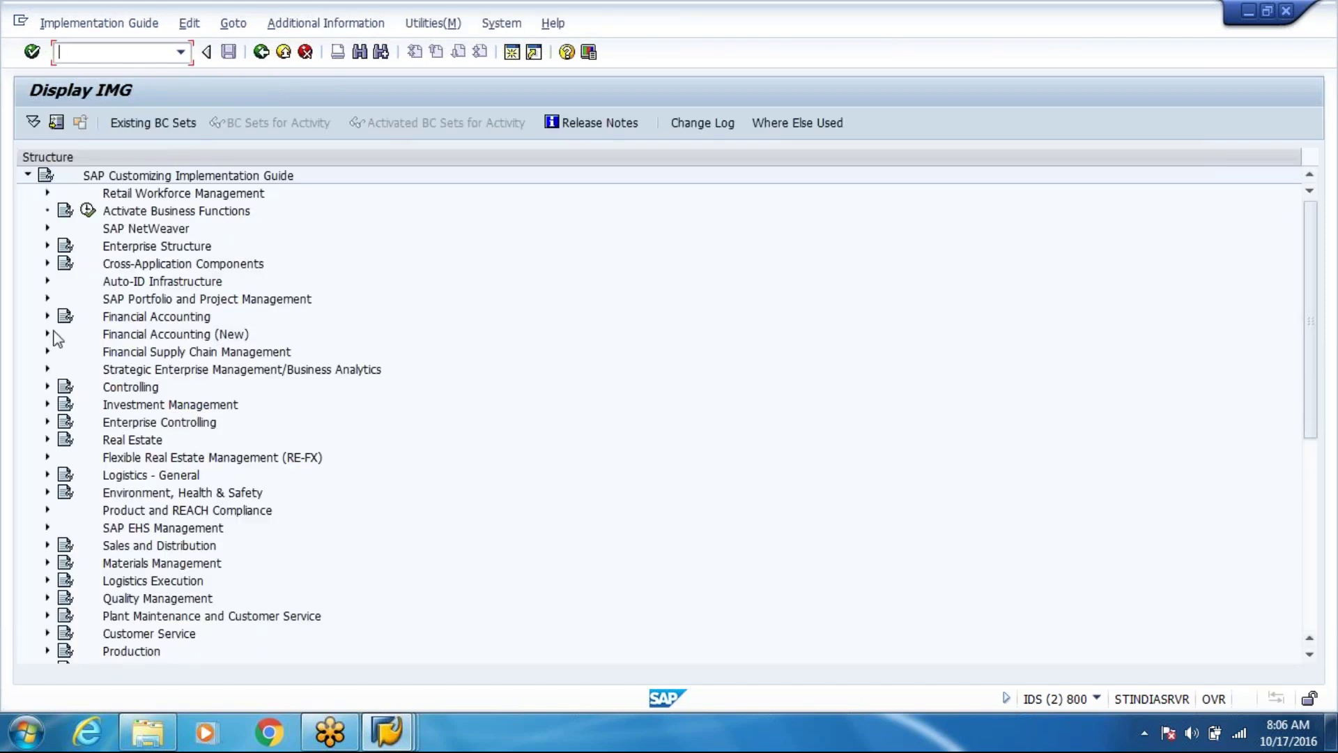
# Step: Expand Financial Accounting (New) down to Preparations and run Assign Number Ranges to Customer Account Groups
pyautogui.click(43, 334)
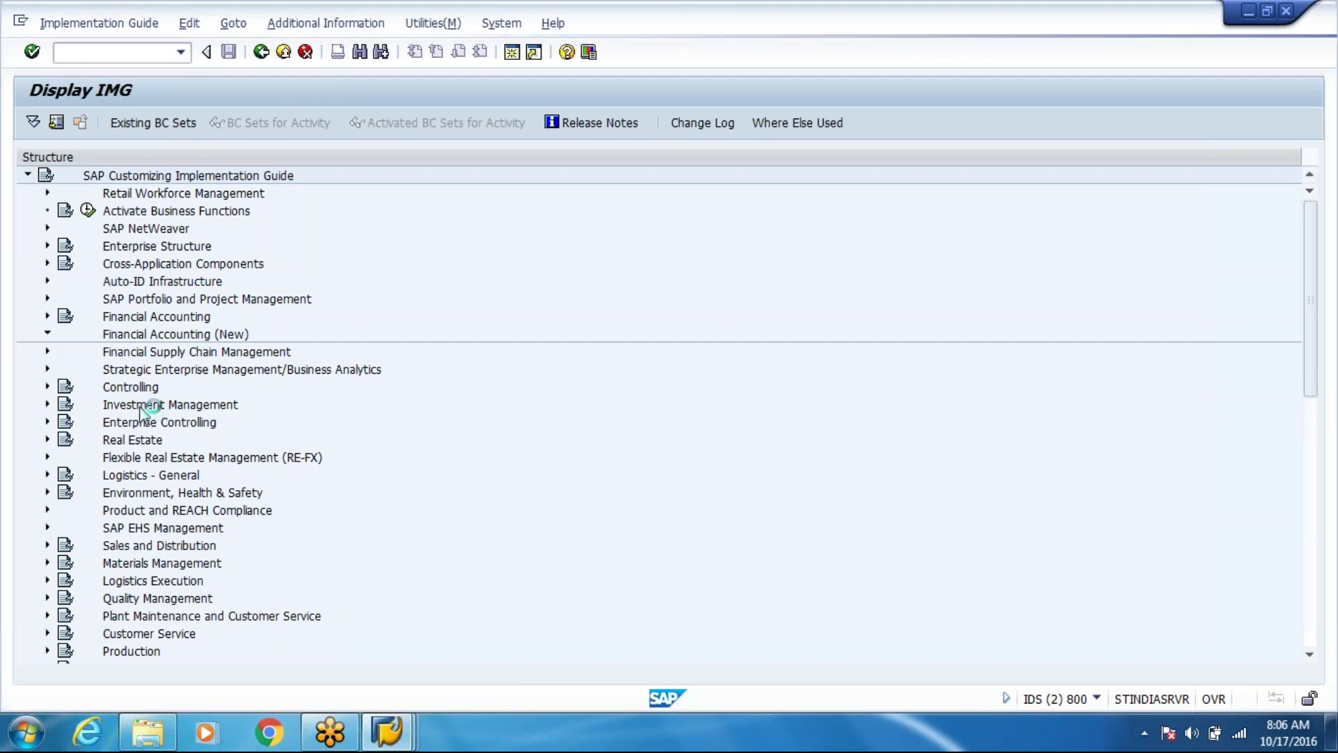
pyautogui.click(67, 387)
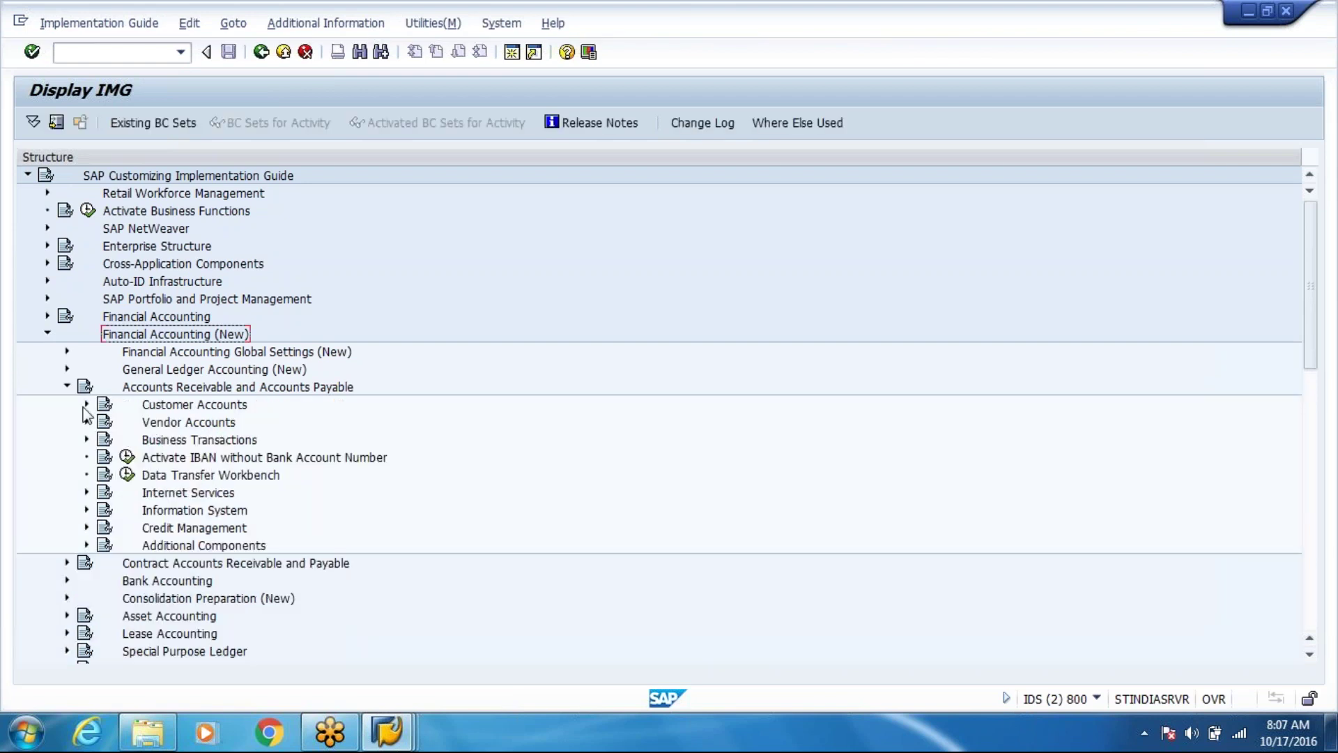
pyautogui.click(85, 405)
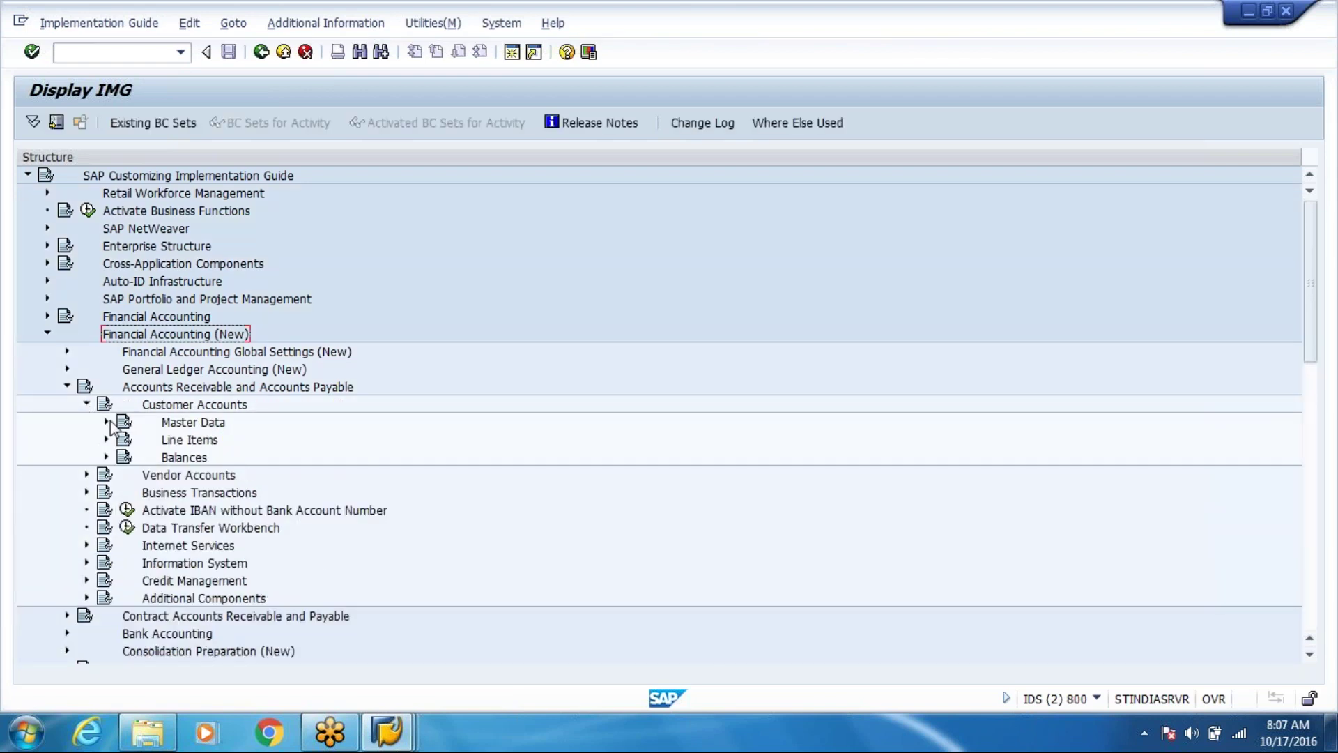
pyautogui.click(104, 422)
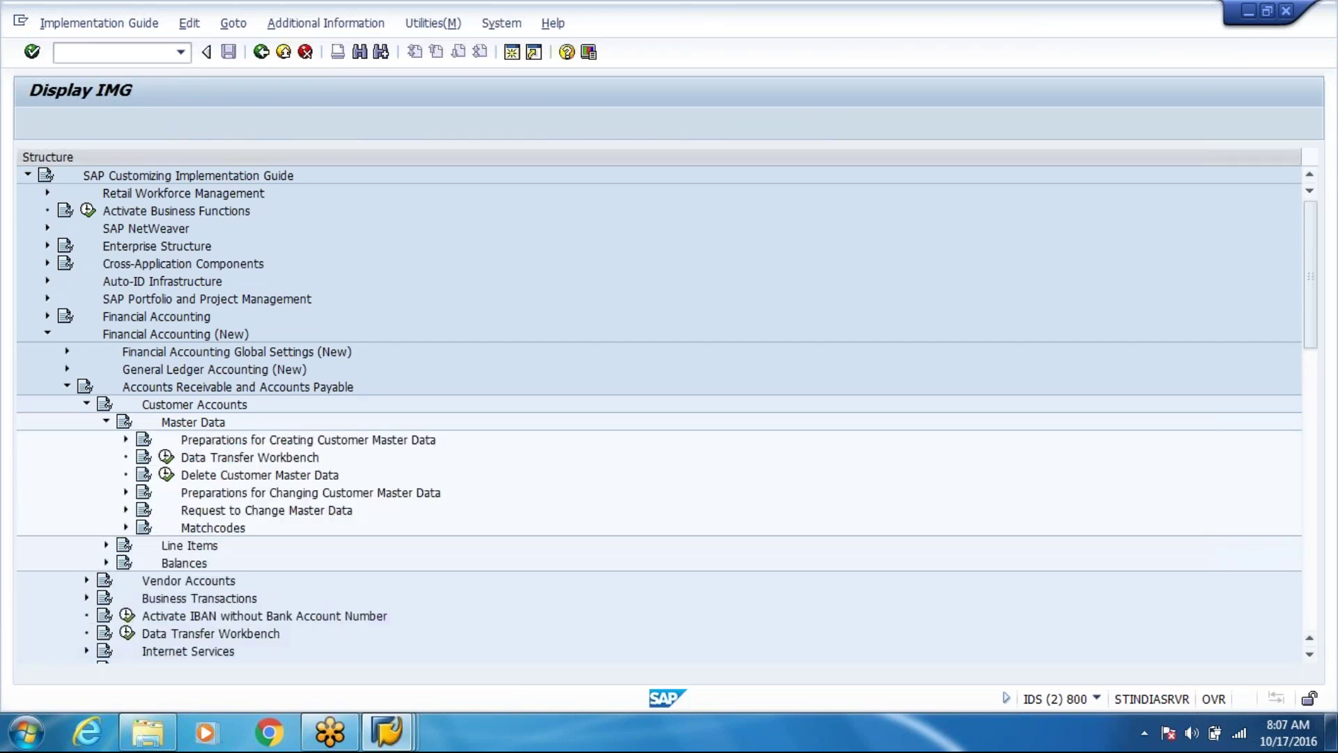
pyautogui.click(125, 440)
pyautogui.scroll(-3, 300, 460)
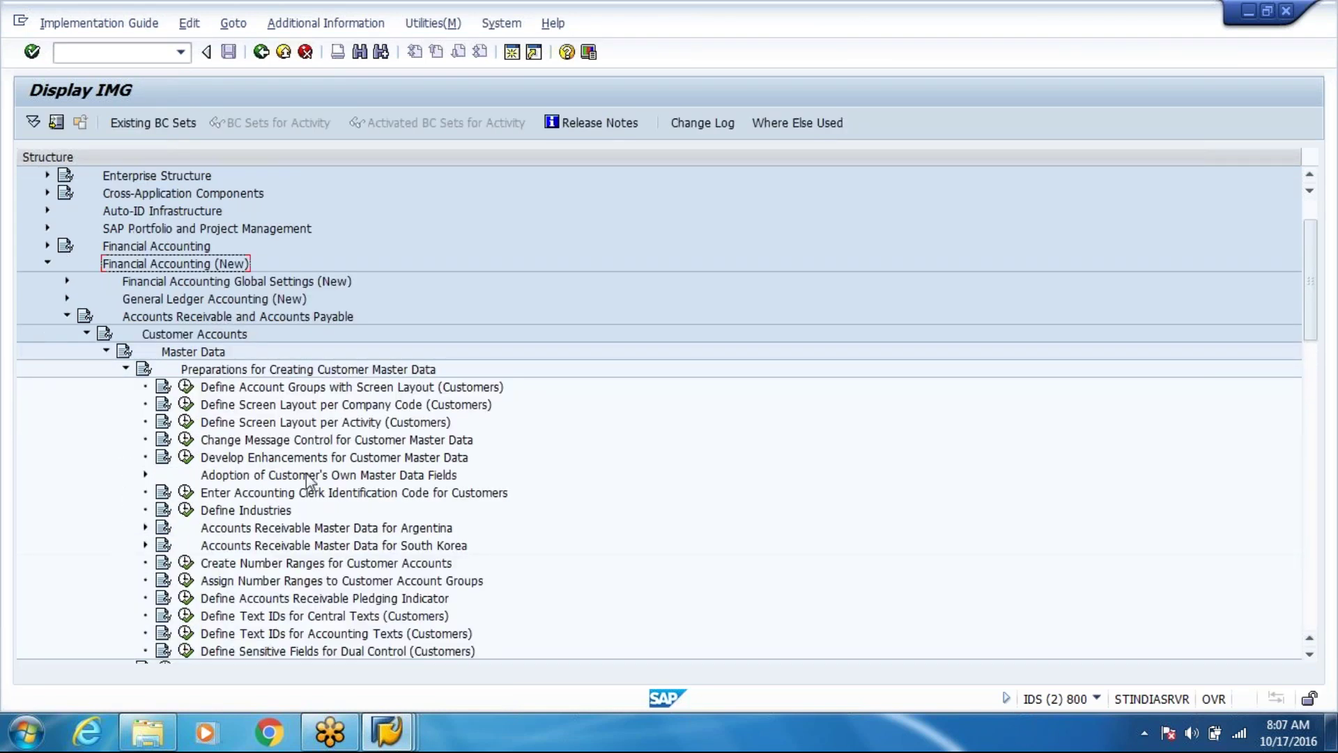
pyautogui.scroll(-1, 284, 446)
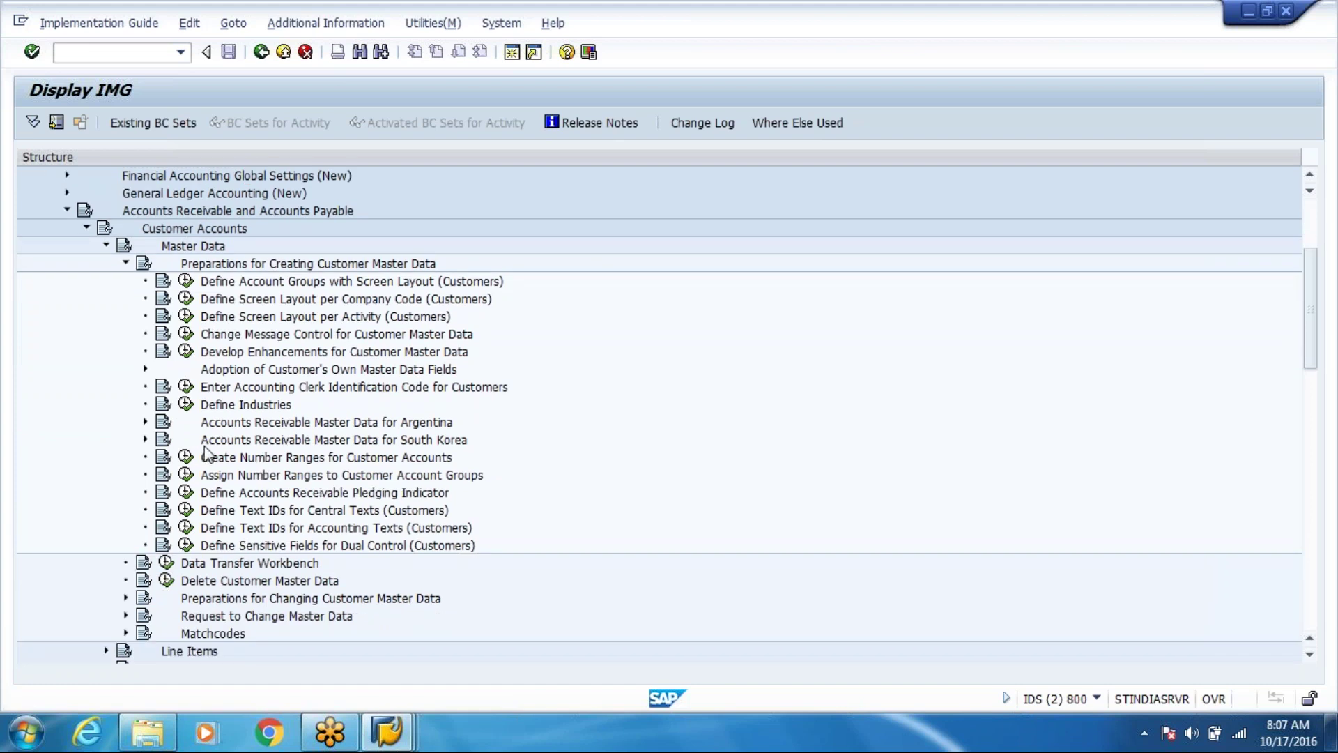
pyautogui.click(274, 338)
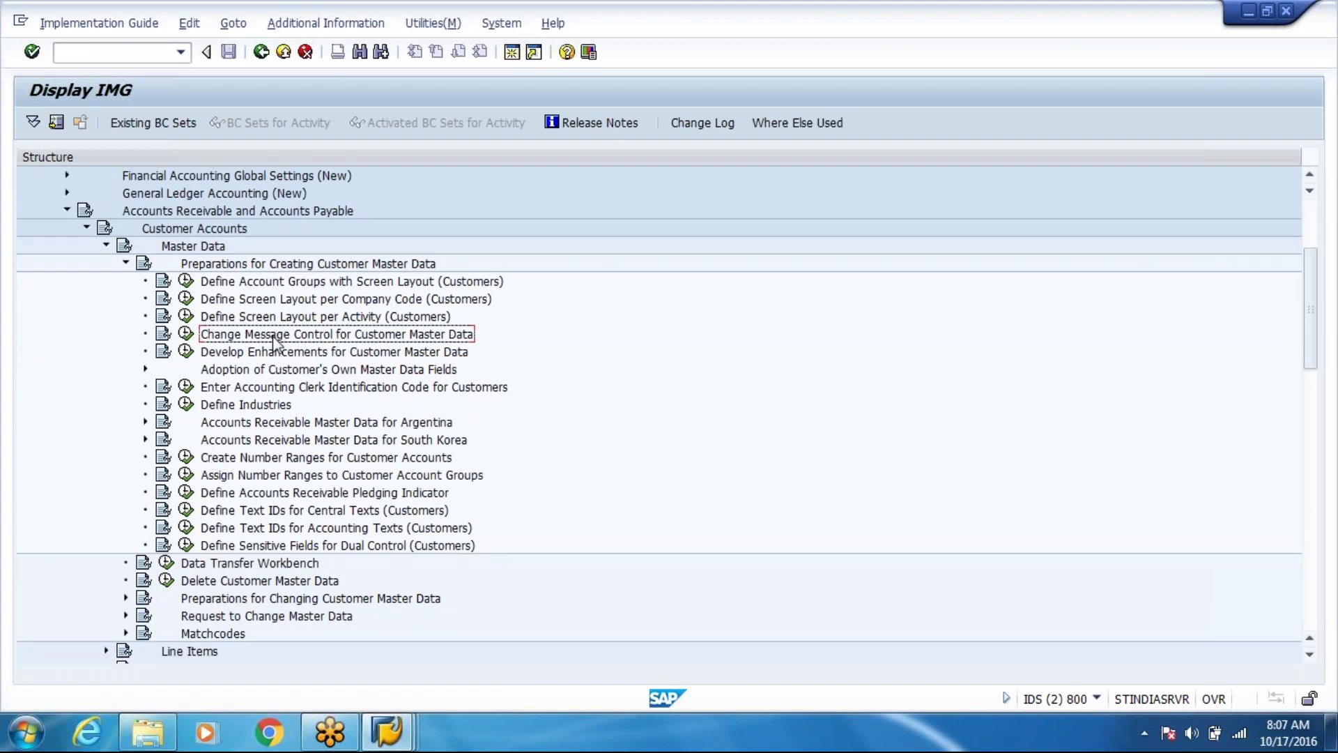
pyautogui.scroll(-1, 274, 342)
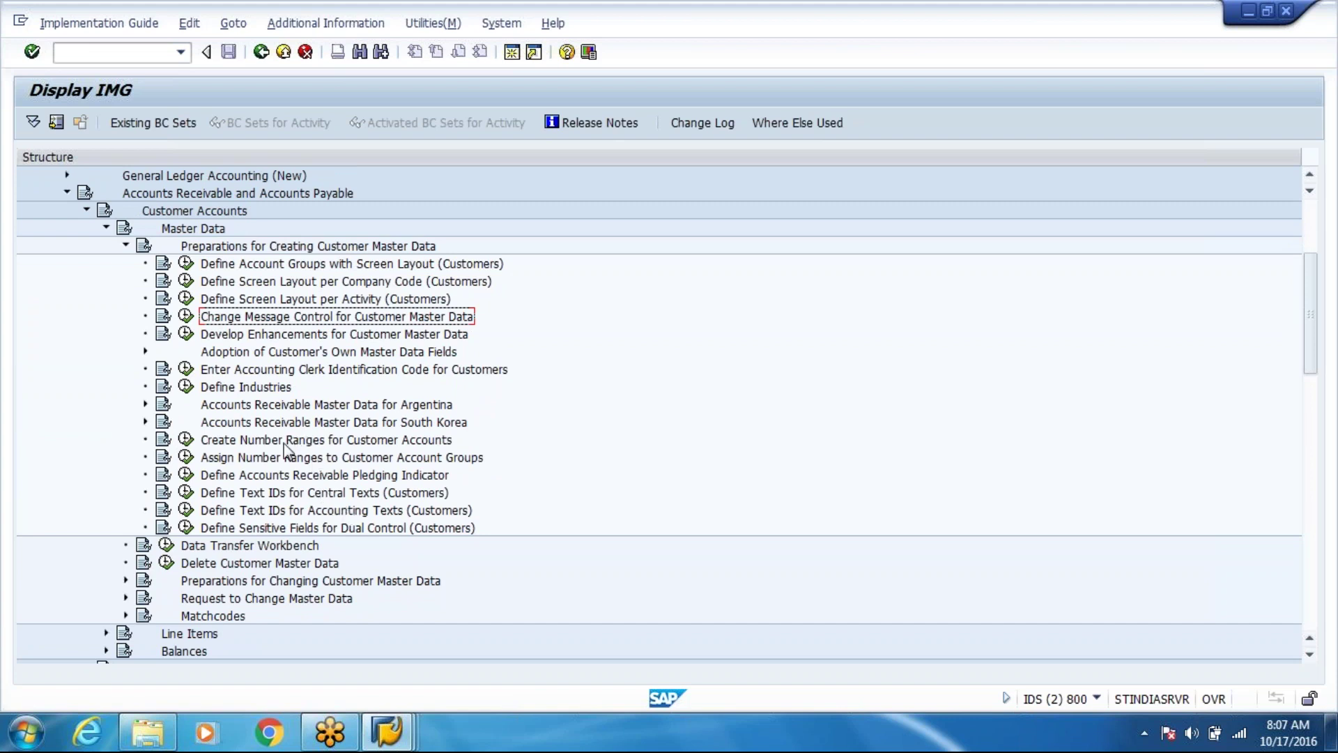
pyautogui.click(239, 458)
pyautogui.click(186, 458)
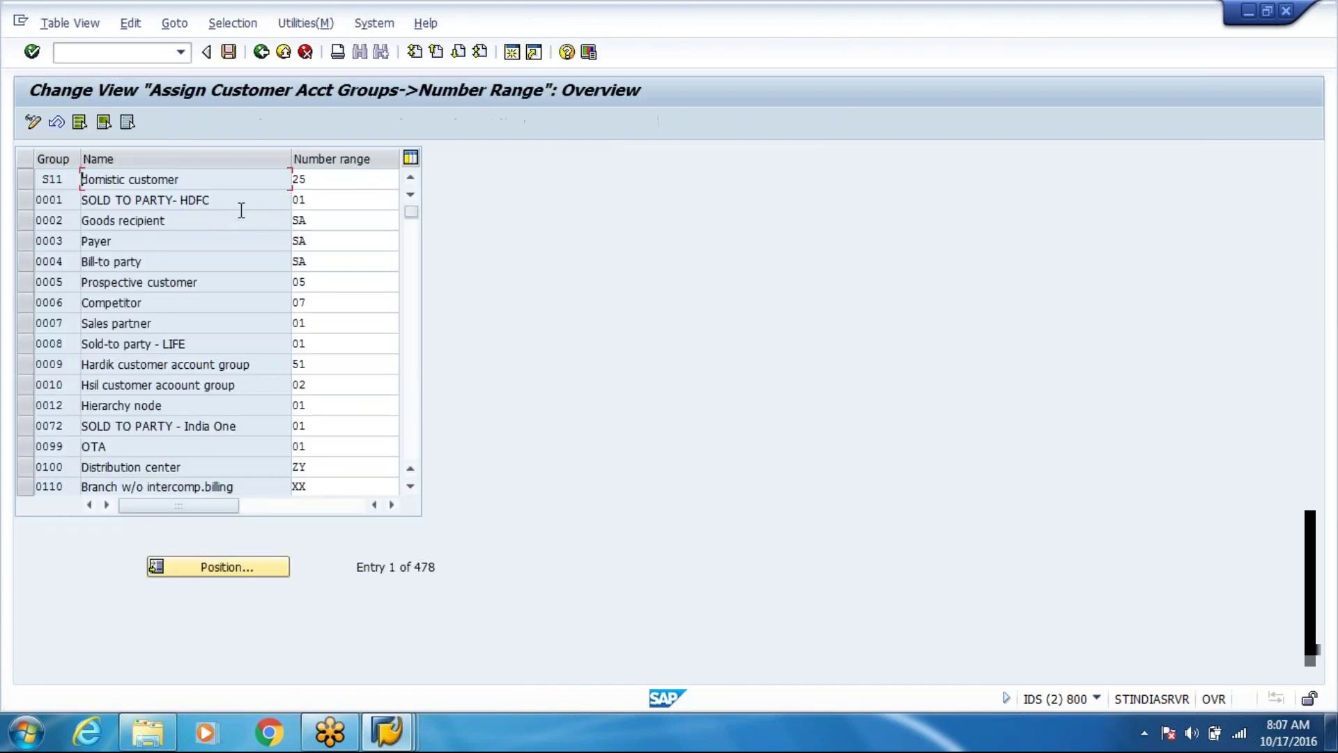
# Step: Confirm group 0001 uses number range 01, then display the Create Number Ranges intervals
pyautogui.click(344, 202)
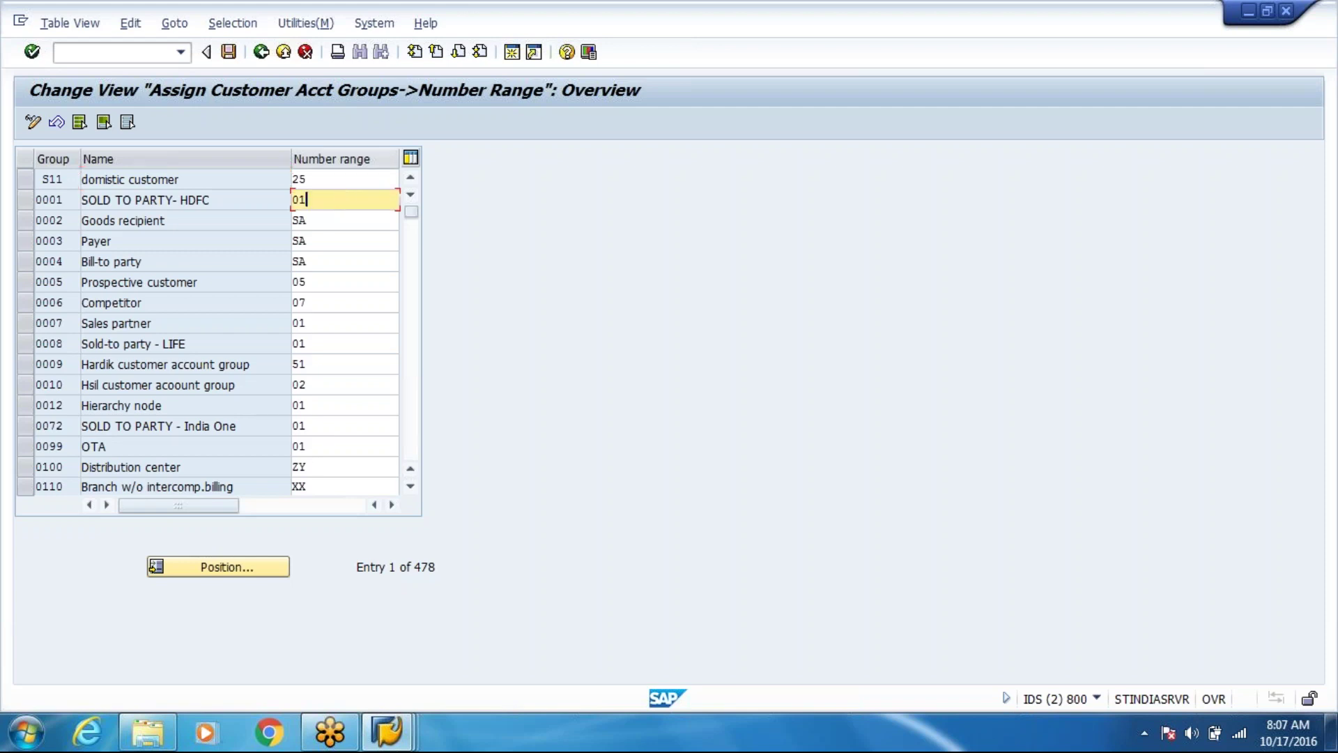
pyautogui.click(261, 52)
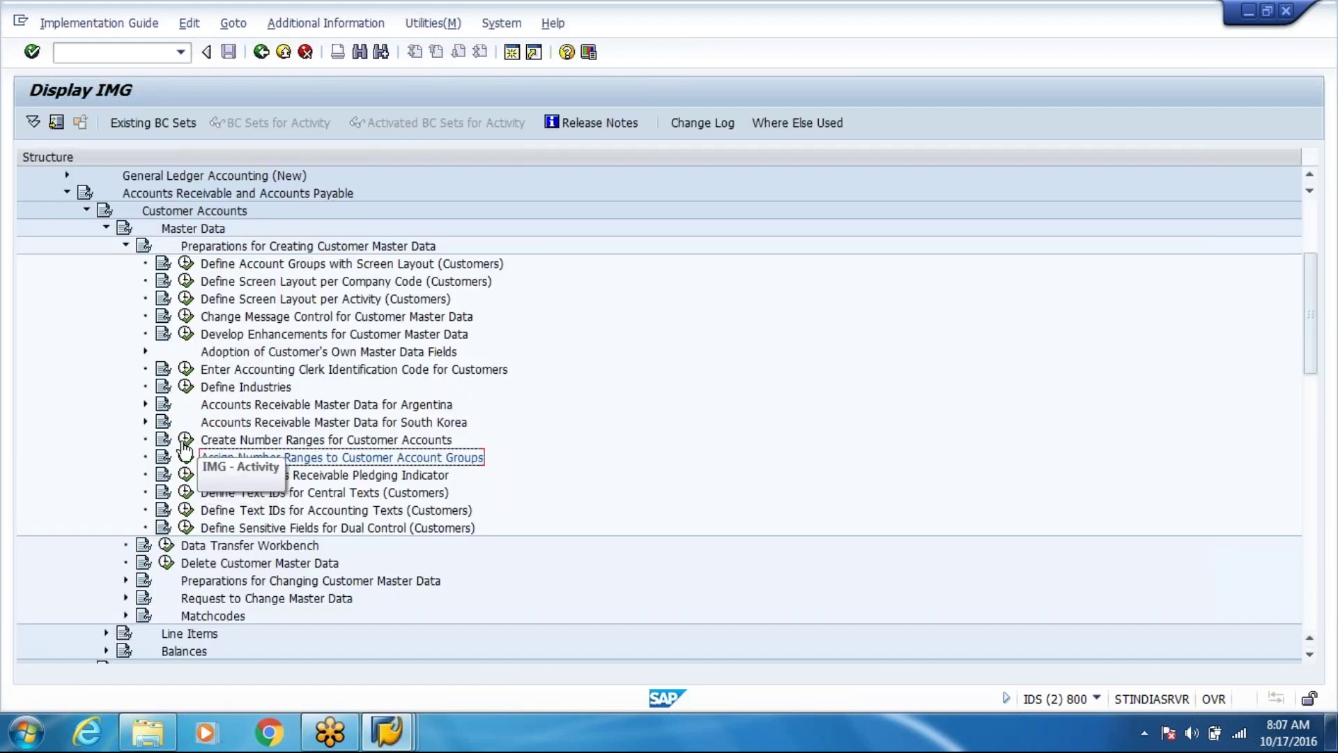
pyautogui.click(184, 440)
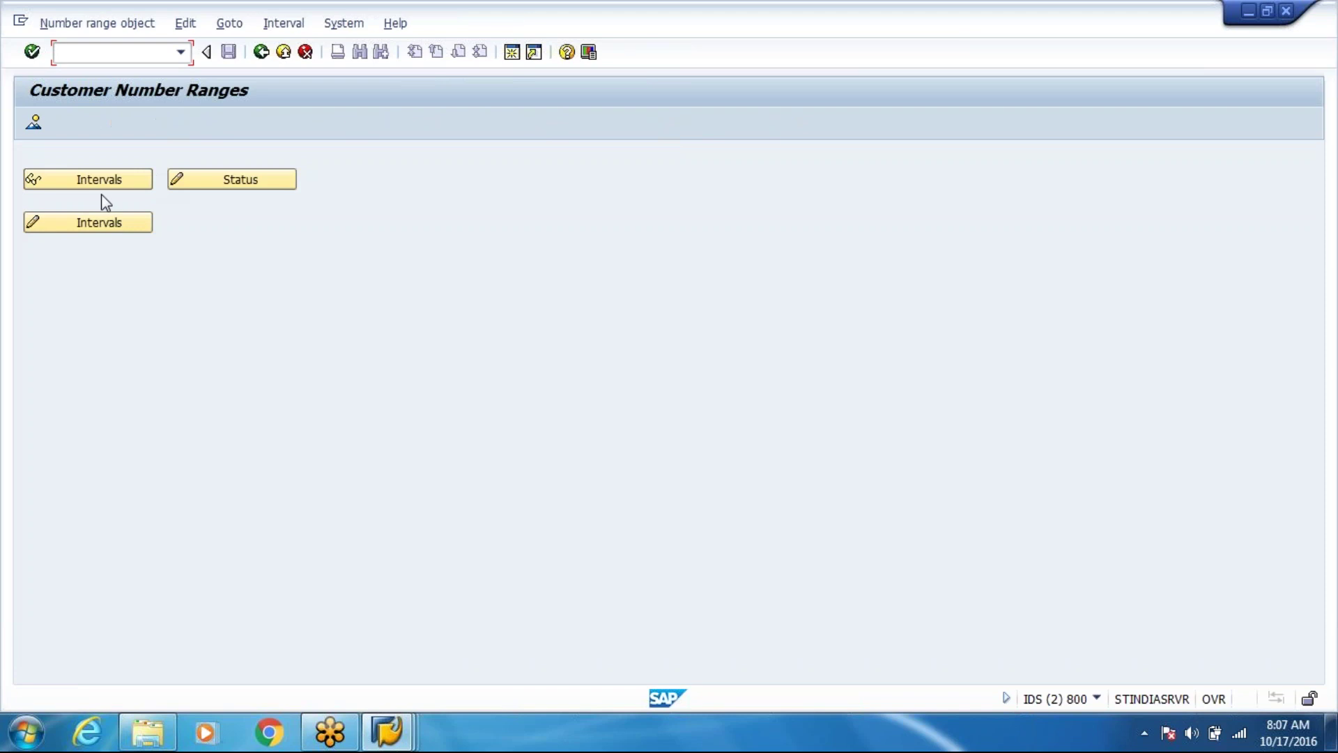
pyautogui.click(88, 179)
# Step: Scroll to interval ZY, check its AAAA–ZZZZ limits, and go back to the overview
pyautogui.scroll(-10, 145, 295)
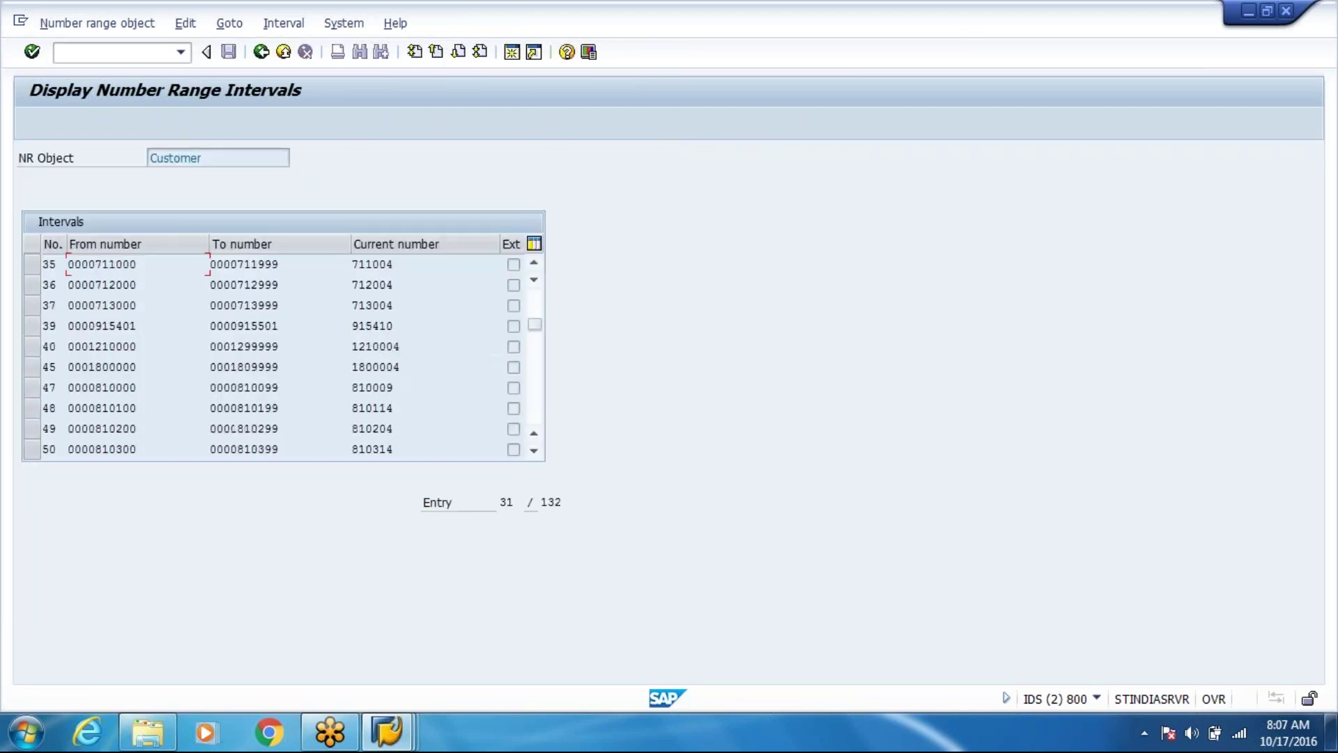
pyautogui.scroll(-17, 103, 353)
pyautogui.scroll(-4, 103, 353)
pyautogui.scroll(-8, 99, 352)
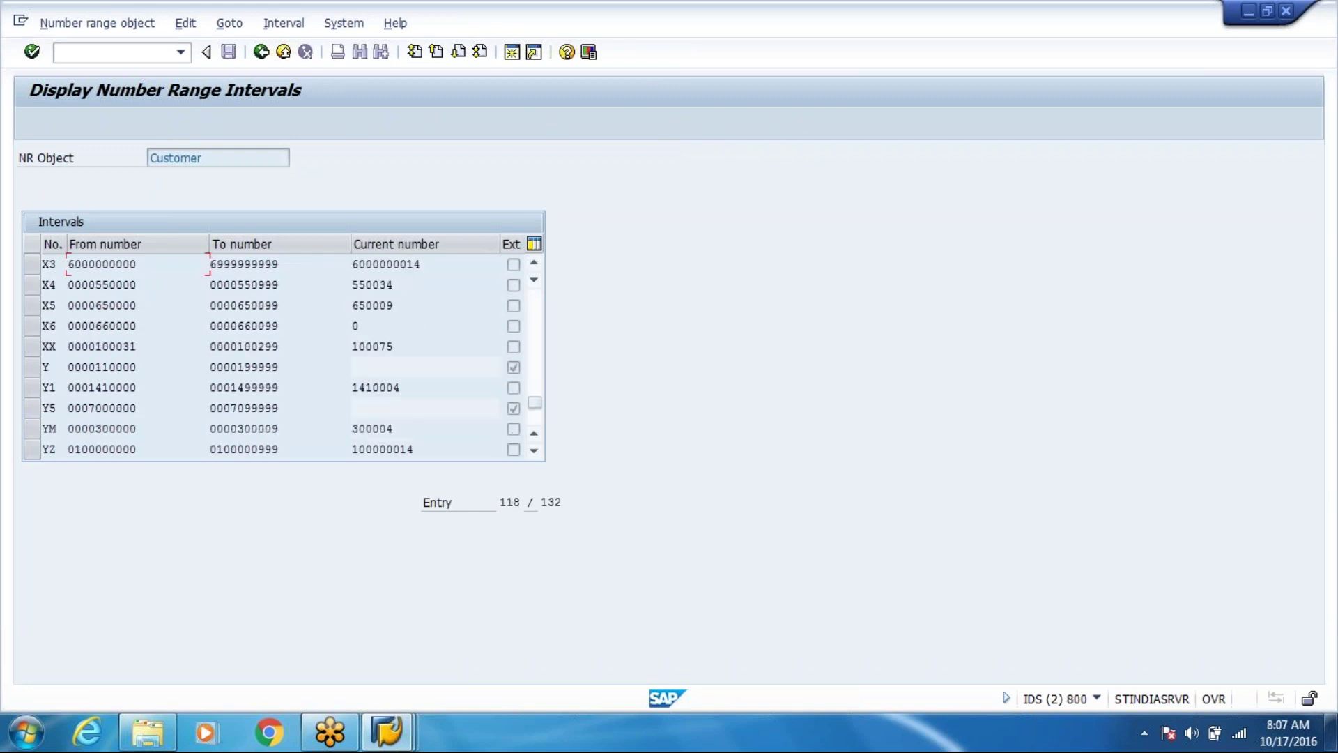
pyautogui.scroll(-3, 284, 355)
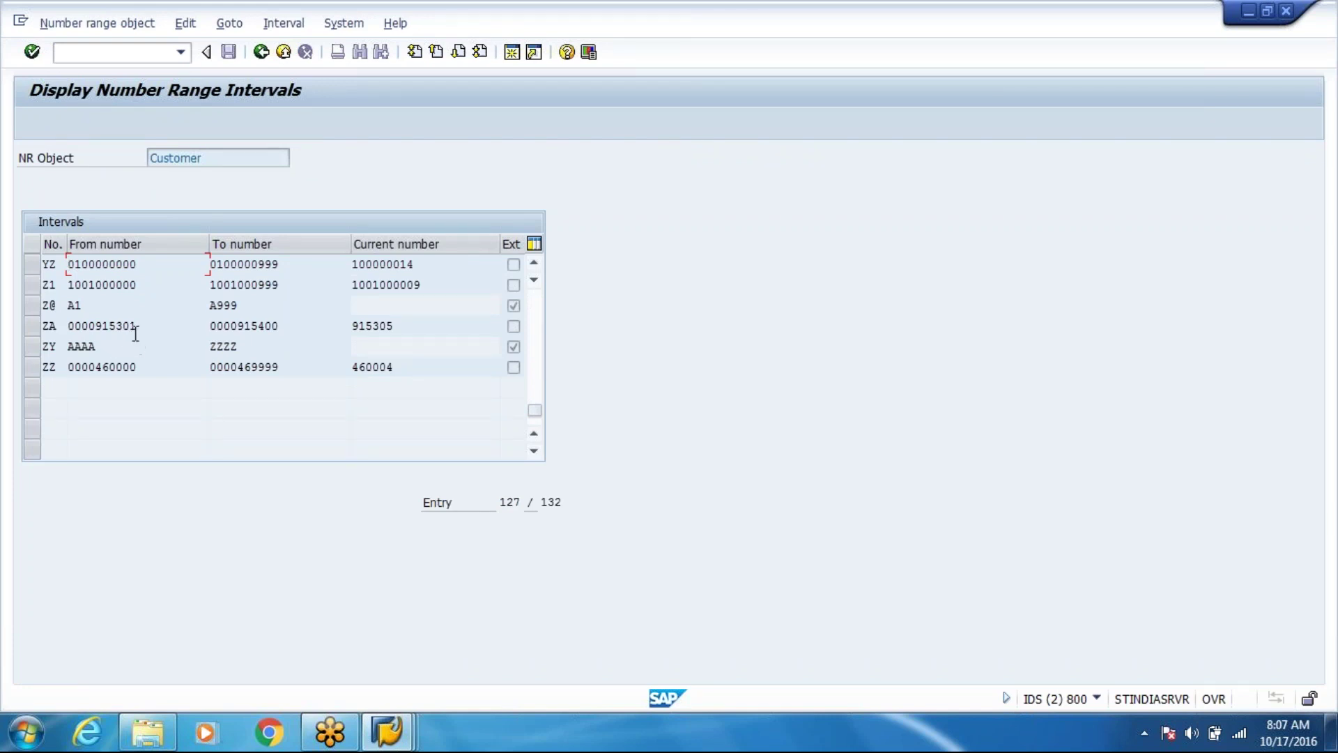
pyautogui.moveTo(260, 349); pyautogui.dragTo(200, 354)
pyautogui.press('Left')
pyautogui.scroll(3, 83, 333)
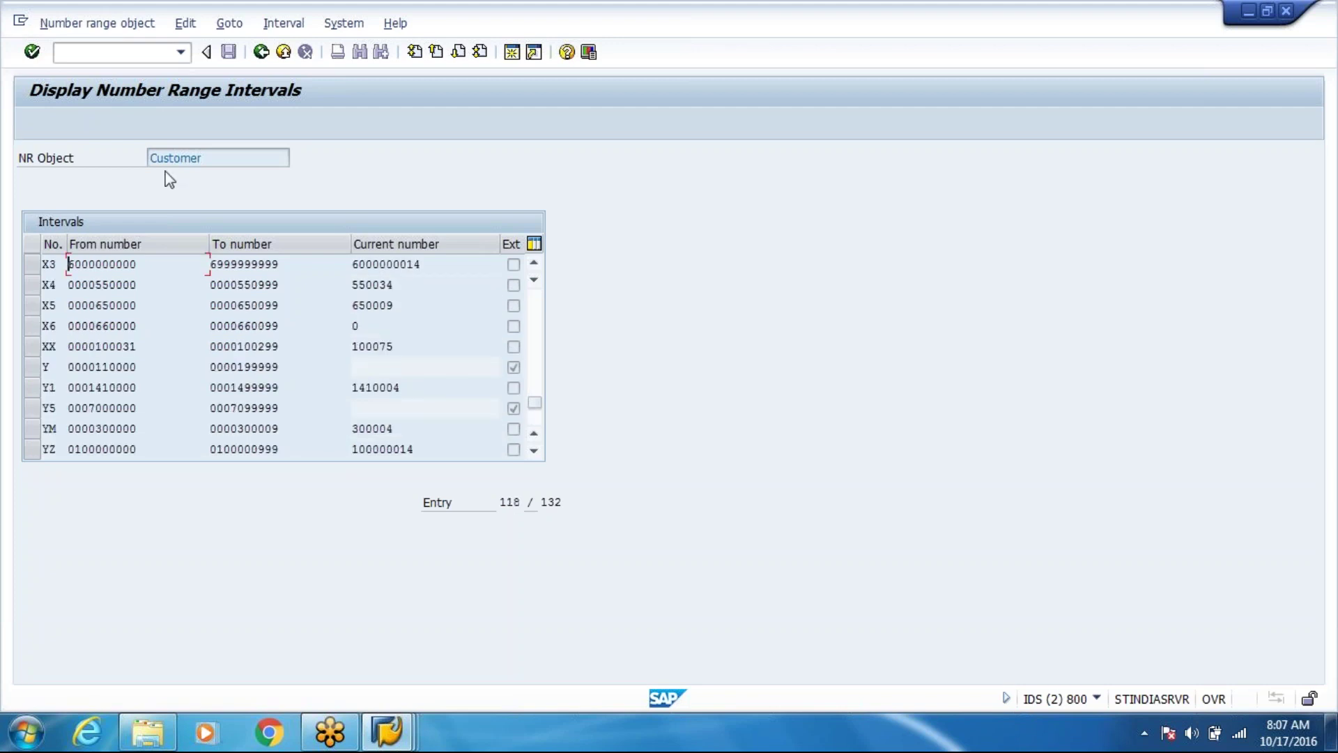
pyautogui.click(261, 52)
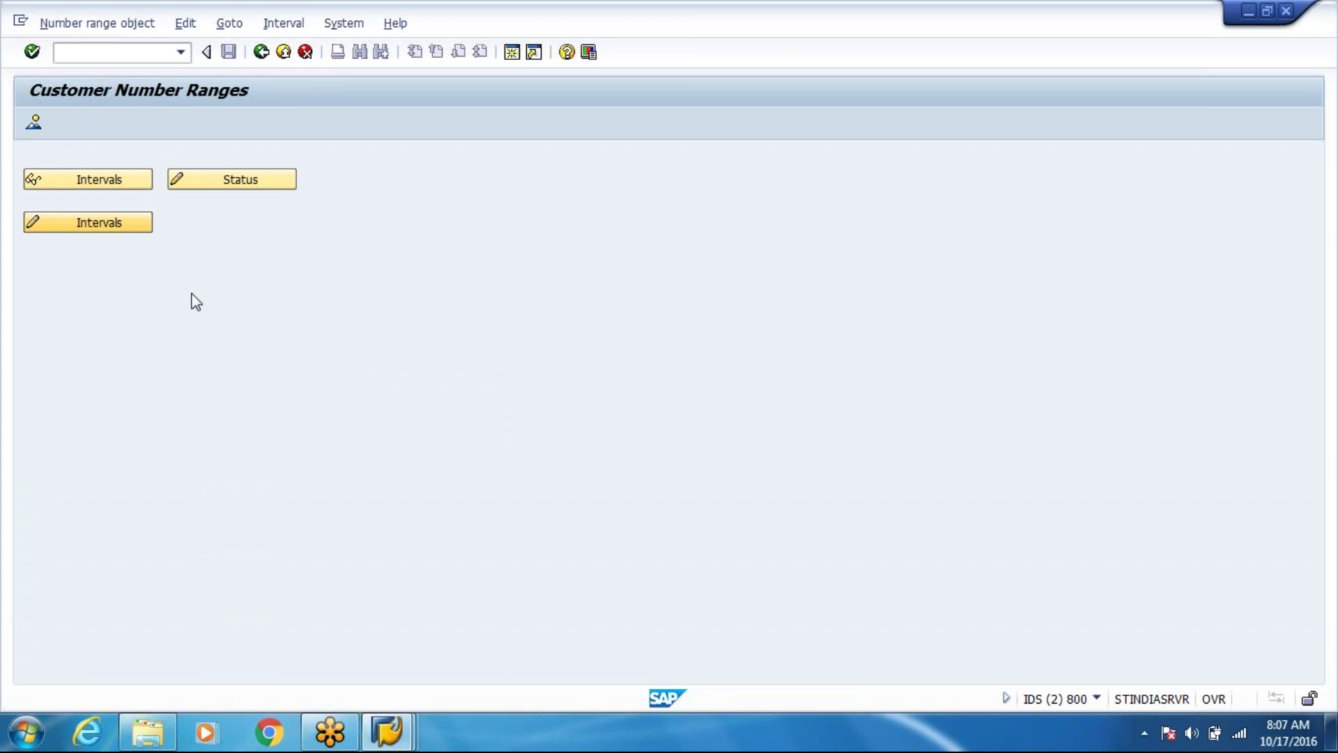
# Step: Insert a new customer interval with upper limit ZZZZZZZZZZ and external numbering ticked
pyautogui.click(88, 222)
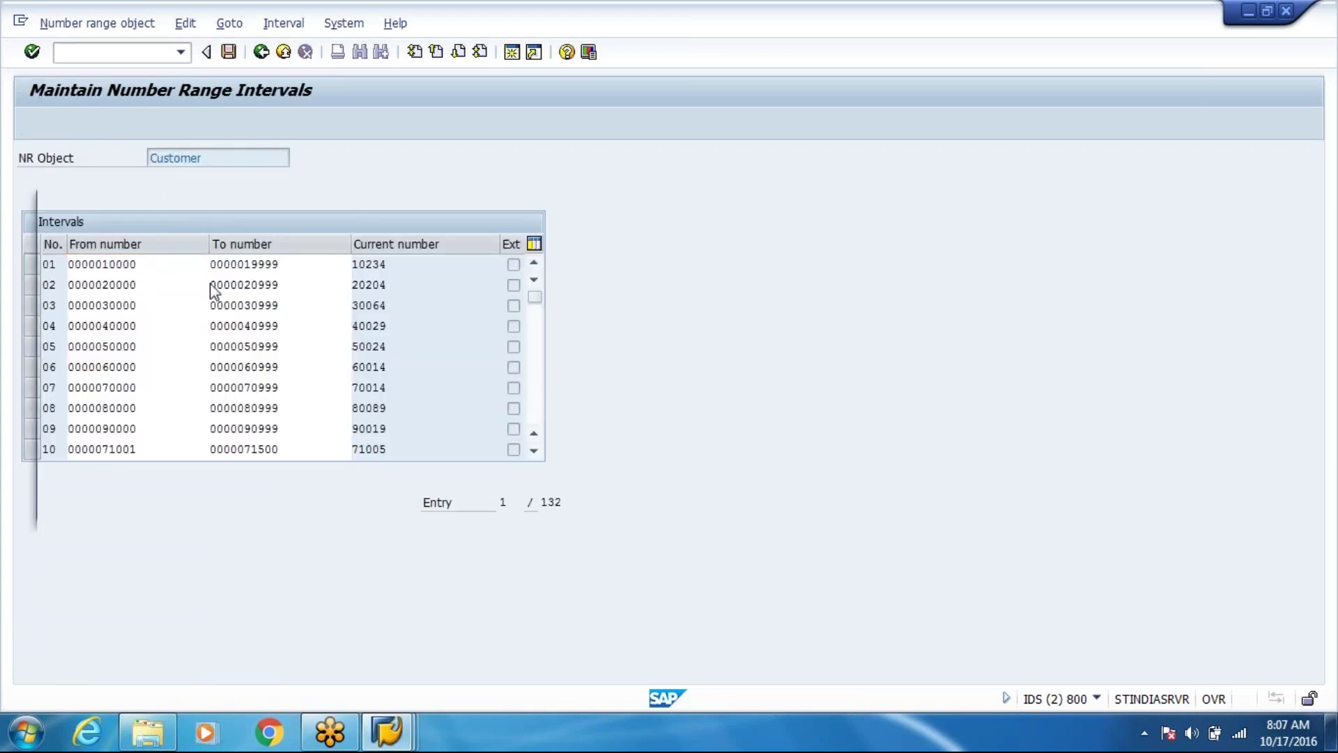
pyautogui.hotkey('shift', 'F1')
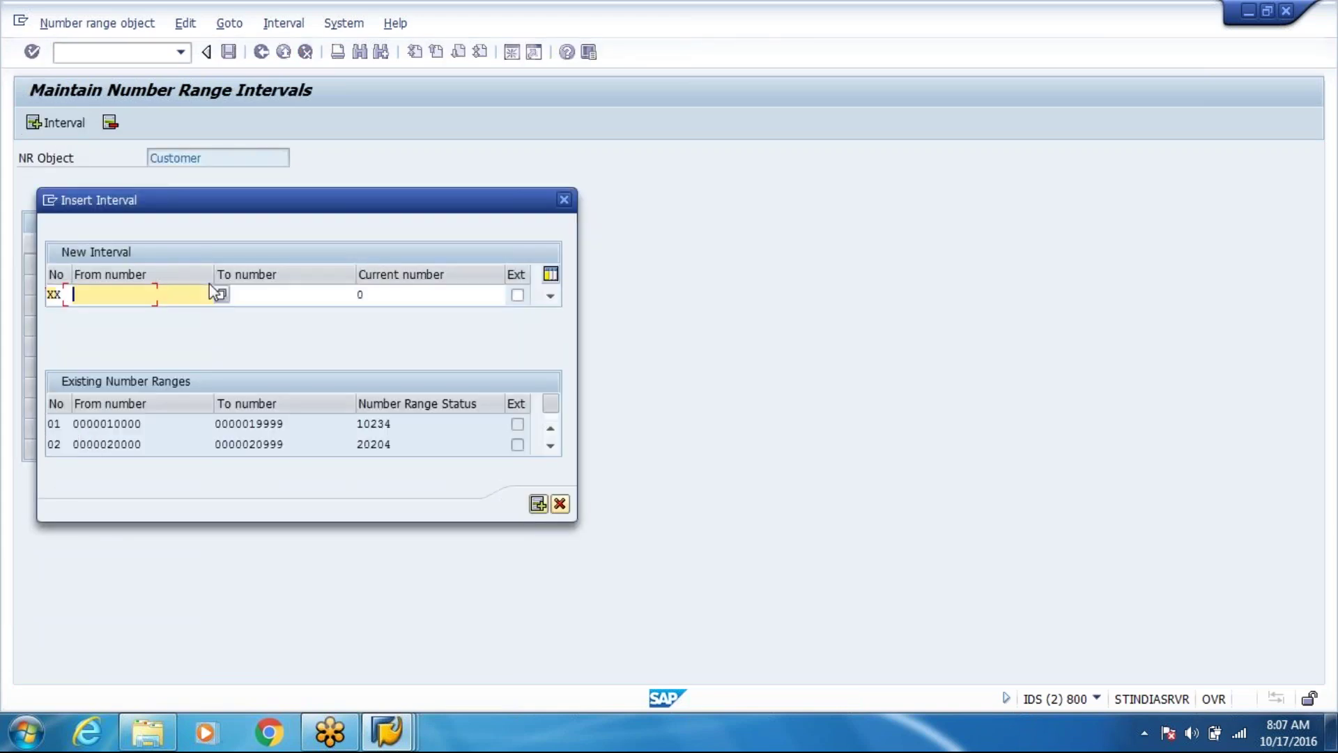
pyautogui.press('Tab')
pyautogui.write('ZZZZZZZZZZ')
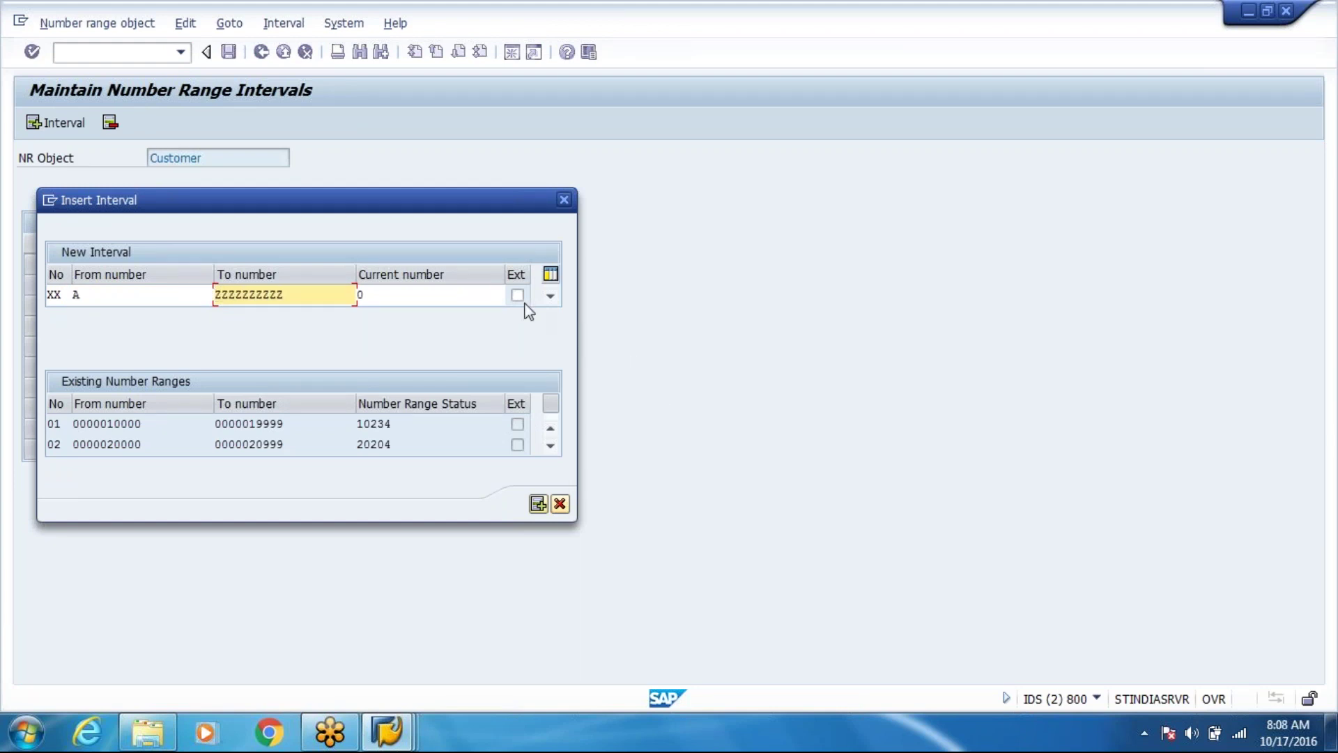
pyautogui.click(517, 295)
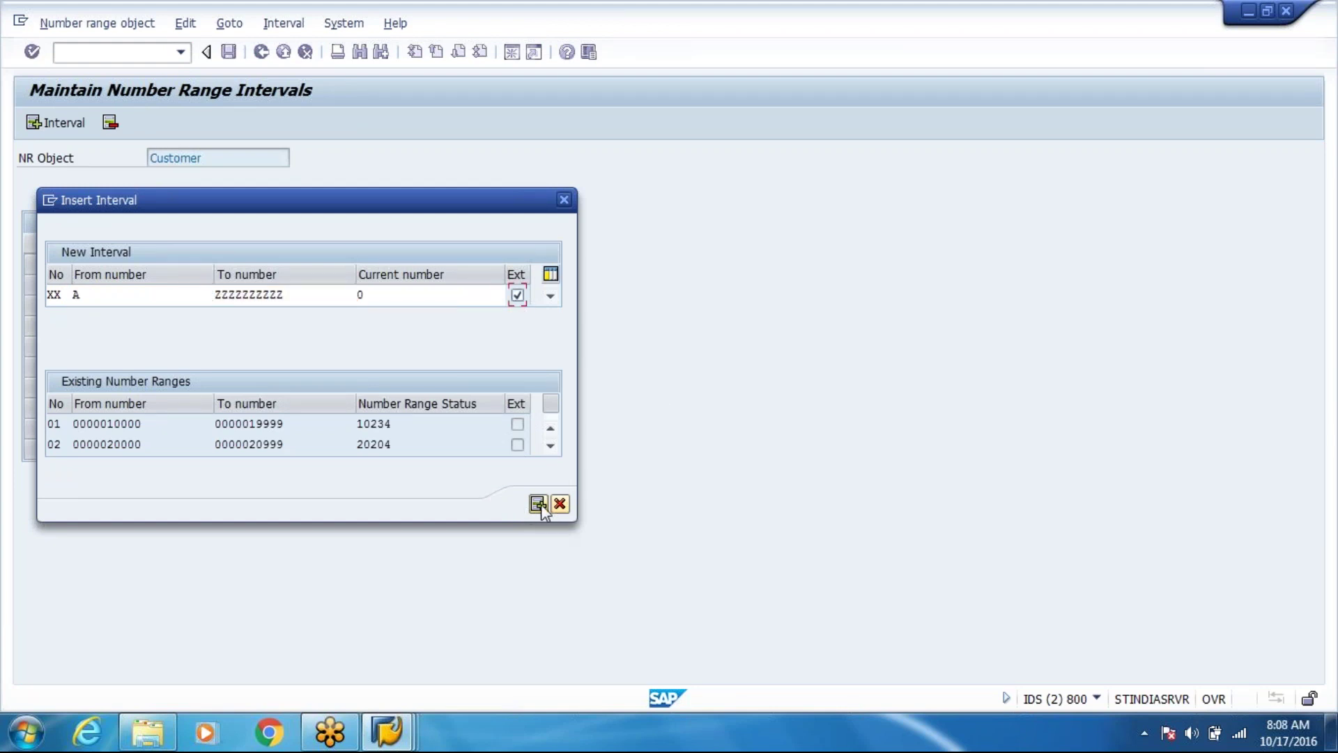
pyautogui.press('Return')
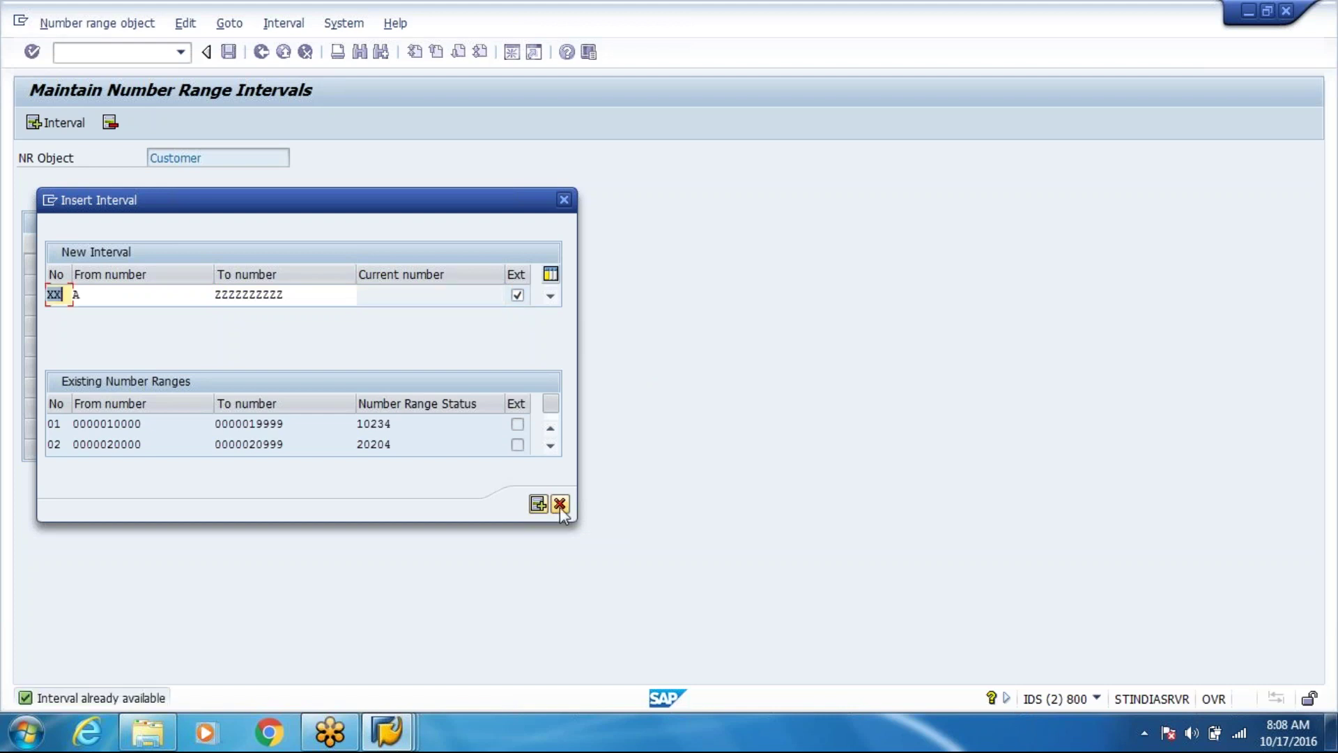
# Step: Set the interval code to XD and lower limit AAAAAA, retrying insertion after overlap warnings
pyautogui.click(60, 295)
pyautogui.press('Return')
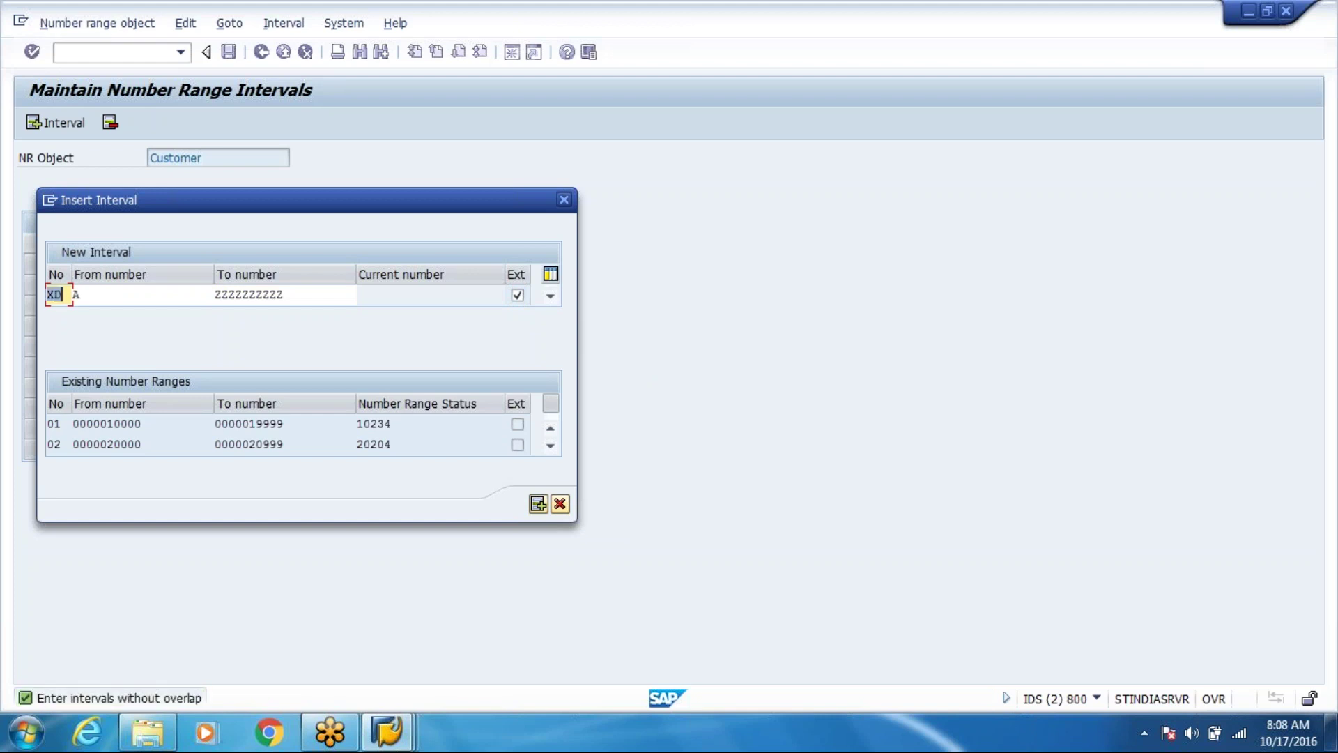
pyautogui.click(87, 295)
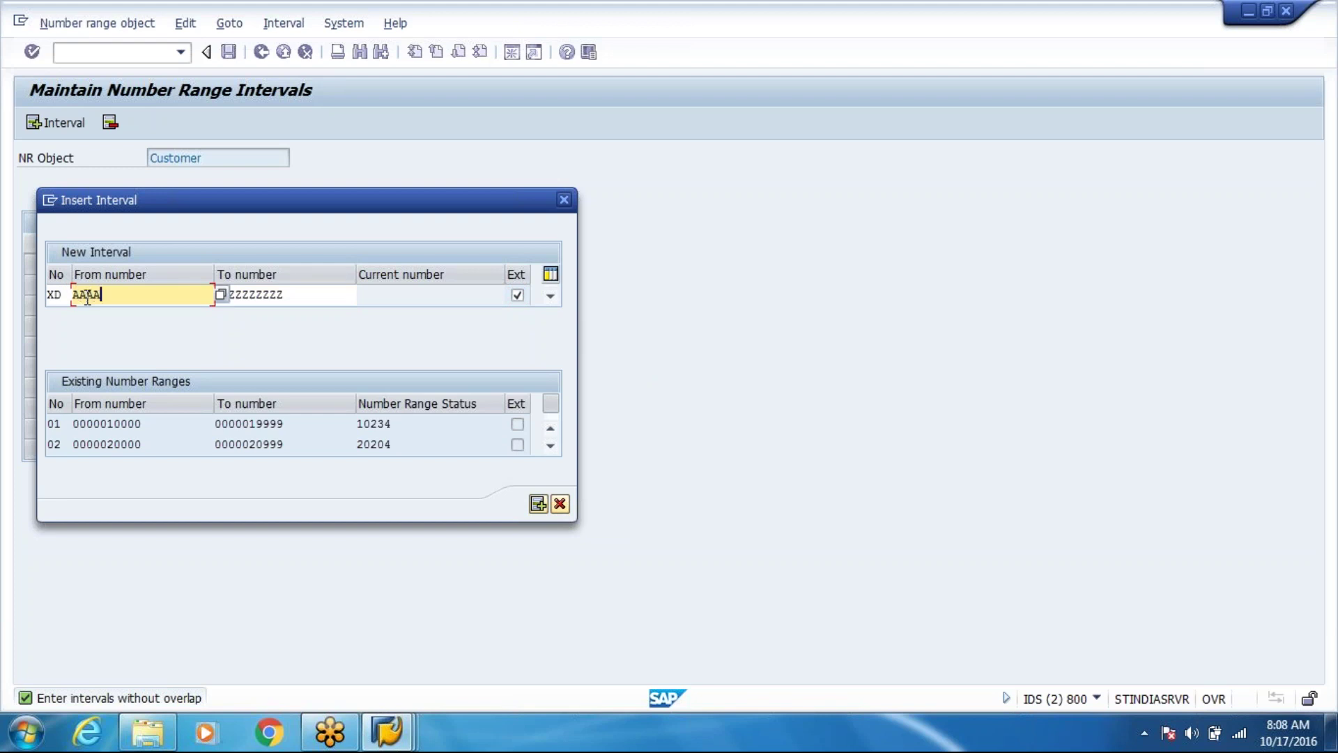
pyautogui.press('Return')
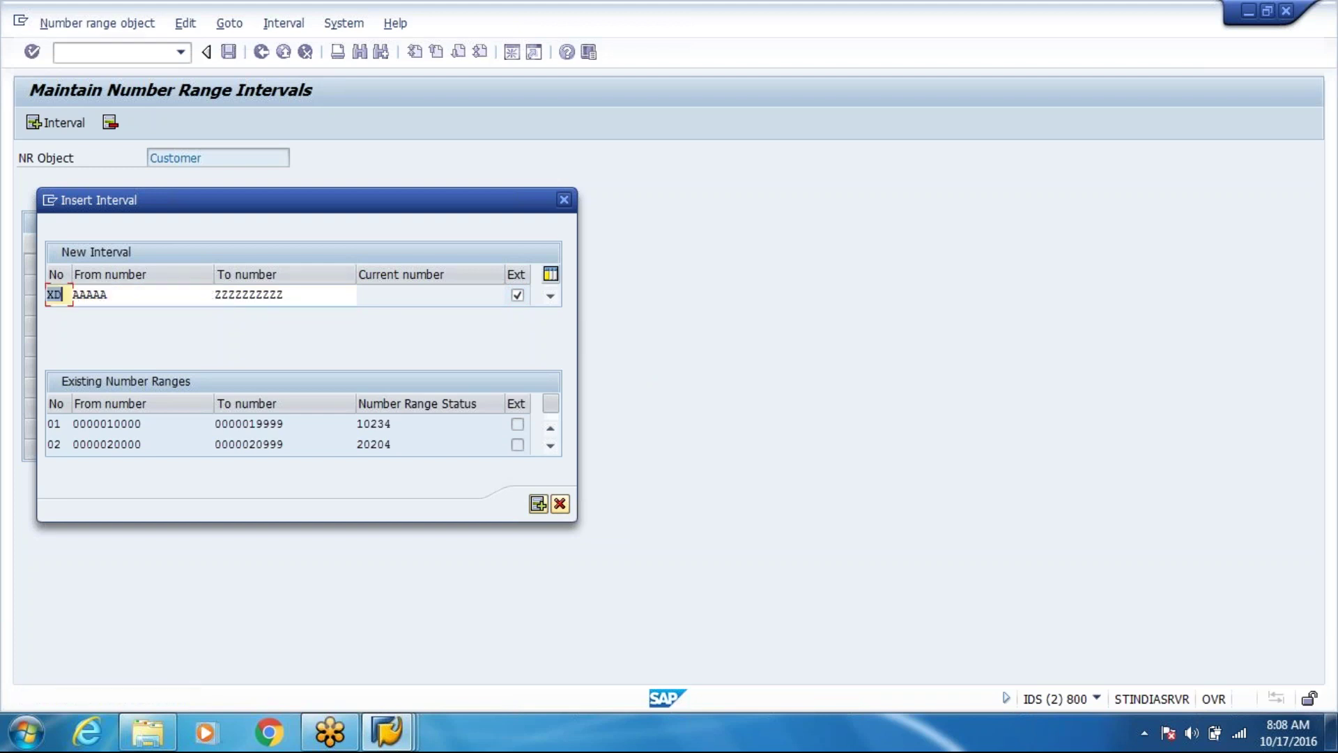
pyautogui.click(538, 503)
pyautogui.click(163, 294)
pyautogui.click(329, 296)
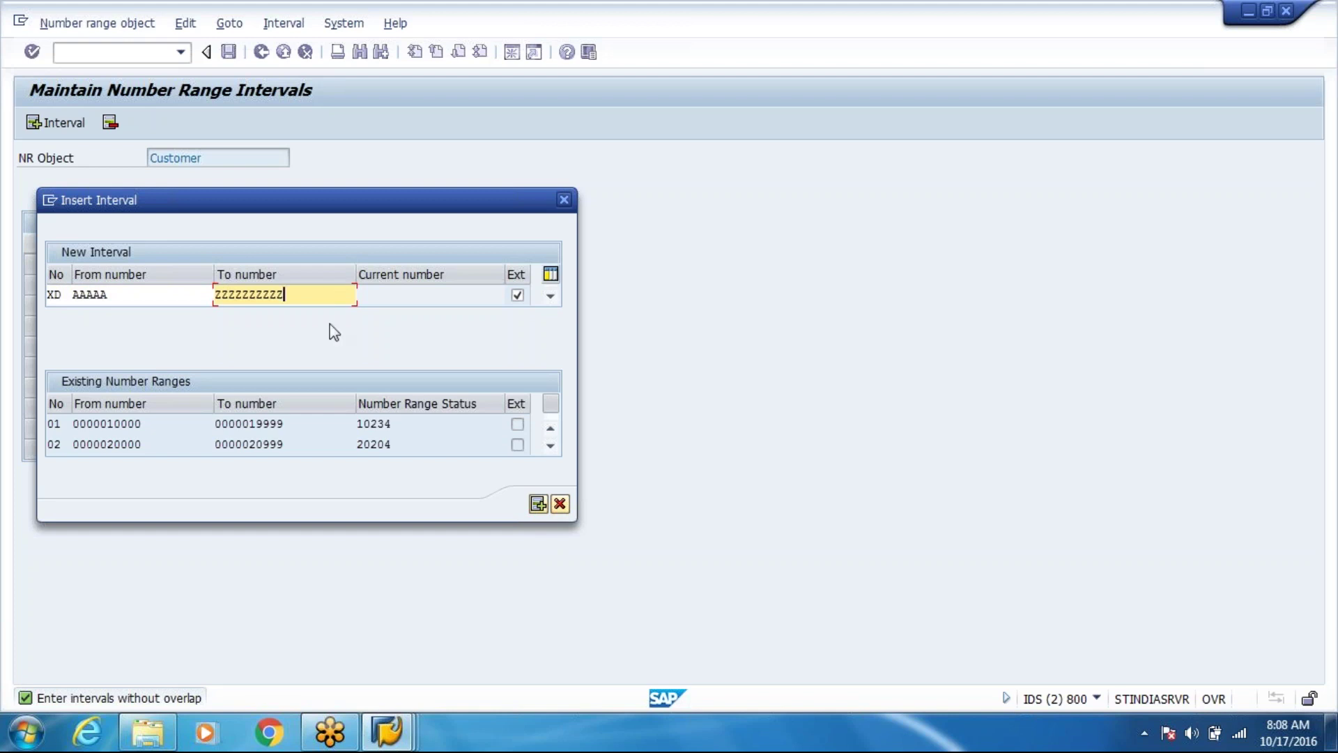
pyautogui.click(124, 294)
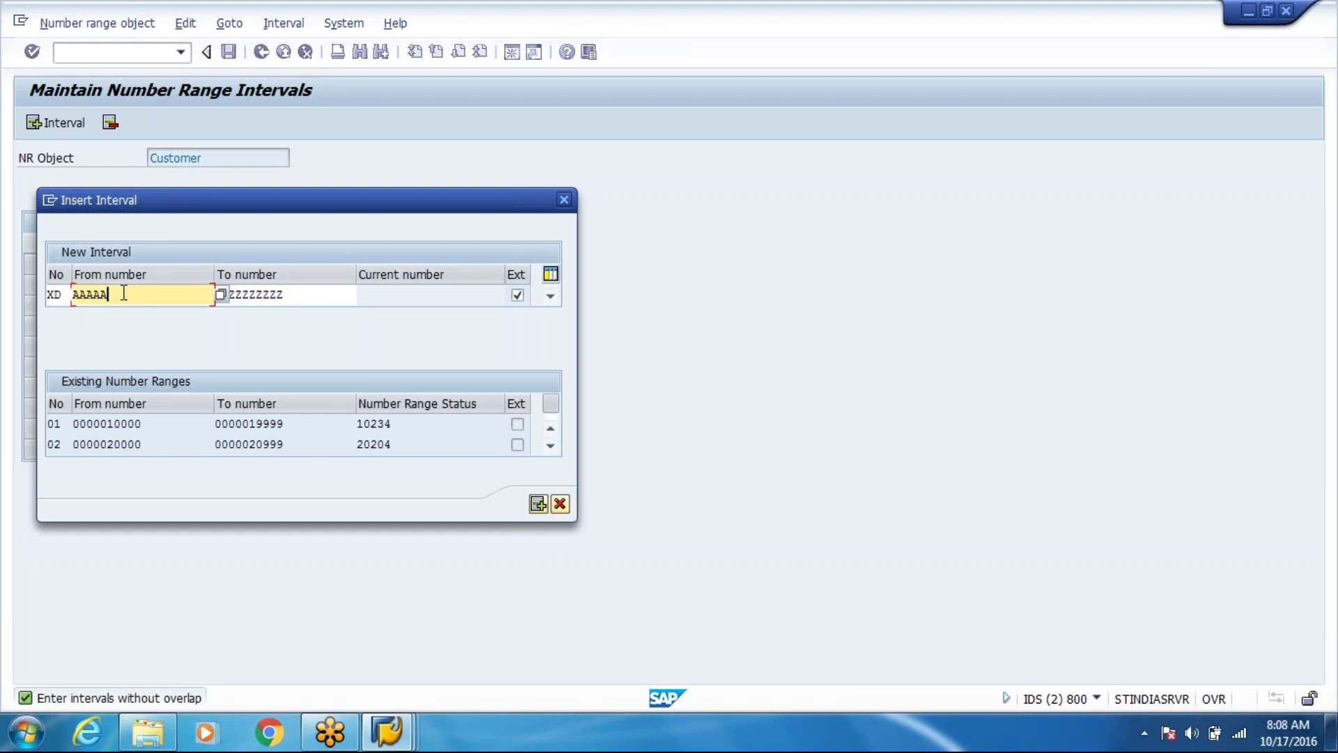
pyautogui.write('AA')
pyautogui.click(538, 504)
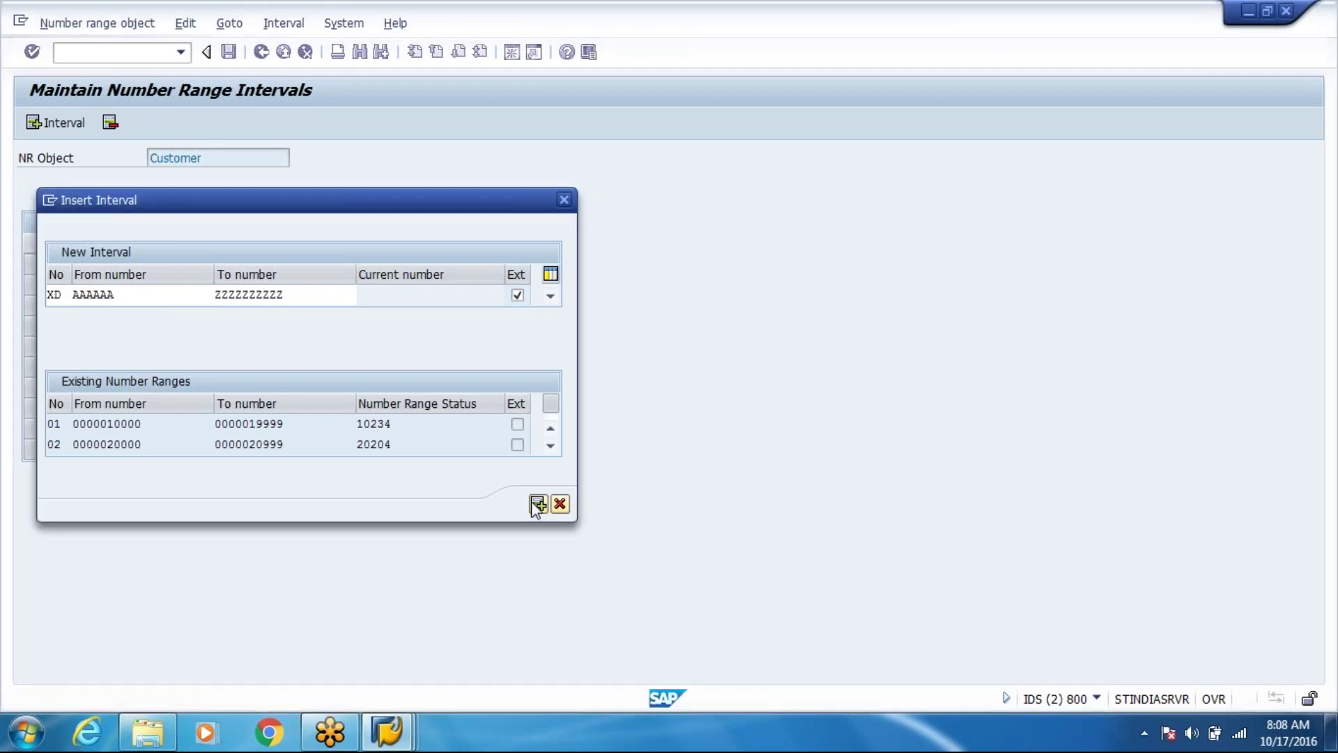
# Step: Abandon the new interval without adding it and scroll the interval list to row ZY
pyautogui.click(560, 504)
pyautogui.click(155, 324)
pyautogui.scroll(-2, 157, 321)
pyautogui.scroll(-2, 159, 318)
pyautogui.scroll(-13, 695, 318)
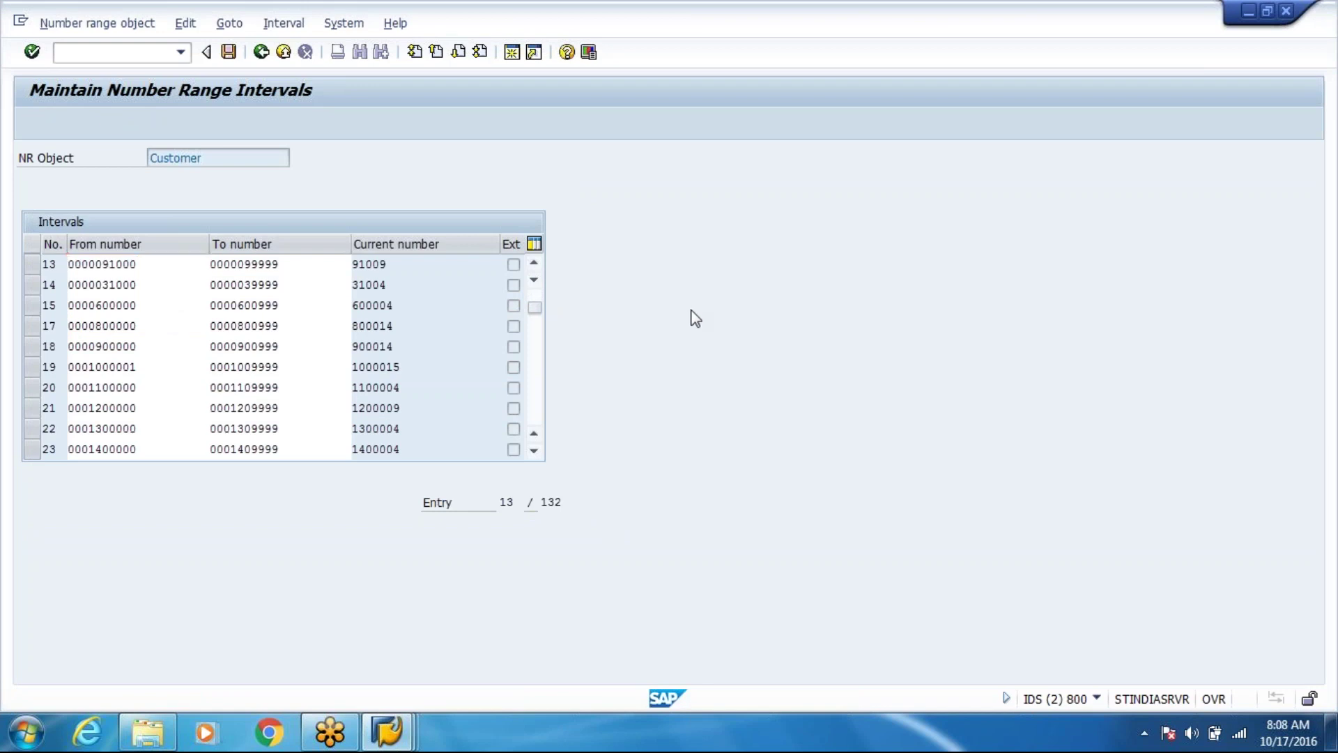
pyautogui.moveTo(542, 341); pyautogui.dragTo(532, 439)
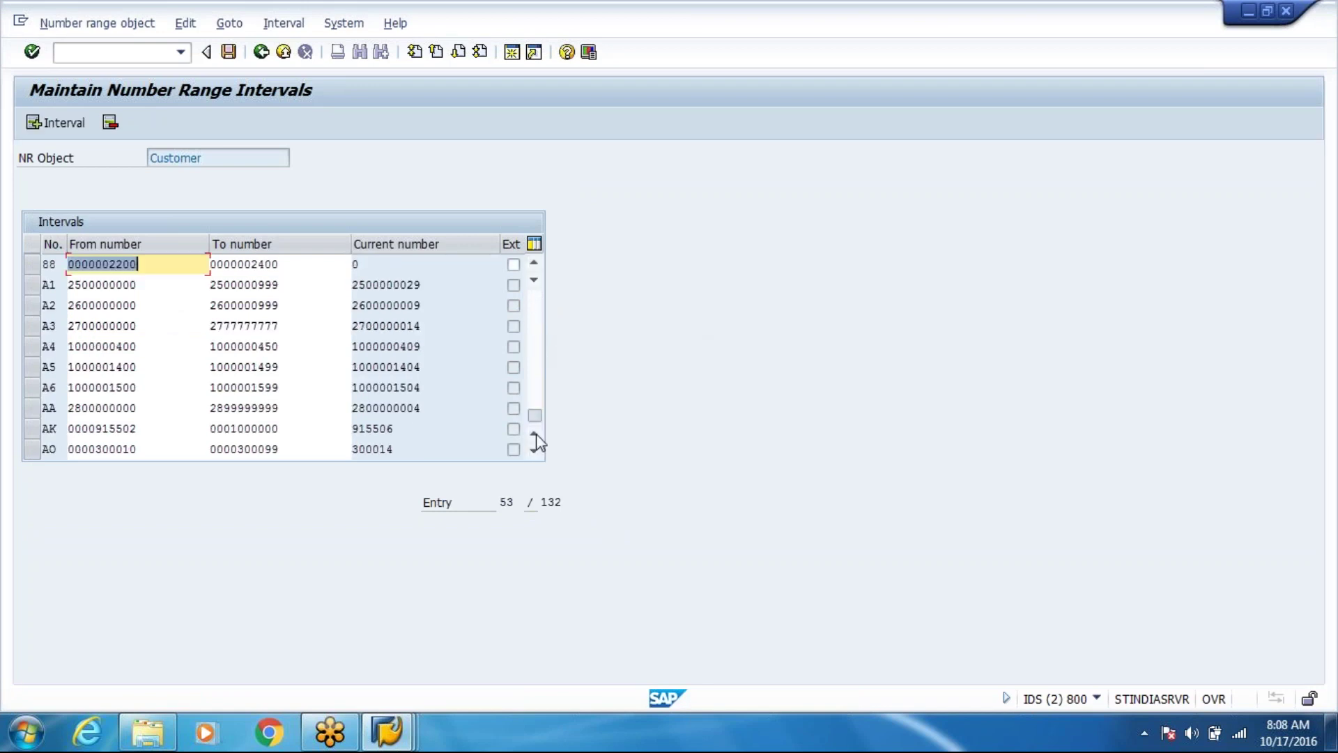
pyautogui.click(280, 364)
pyautogui.scroll(1, 278, 356)
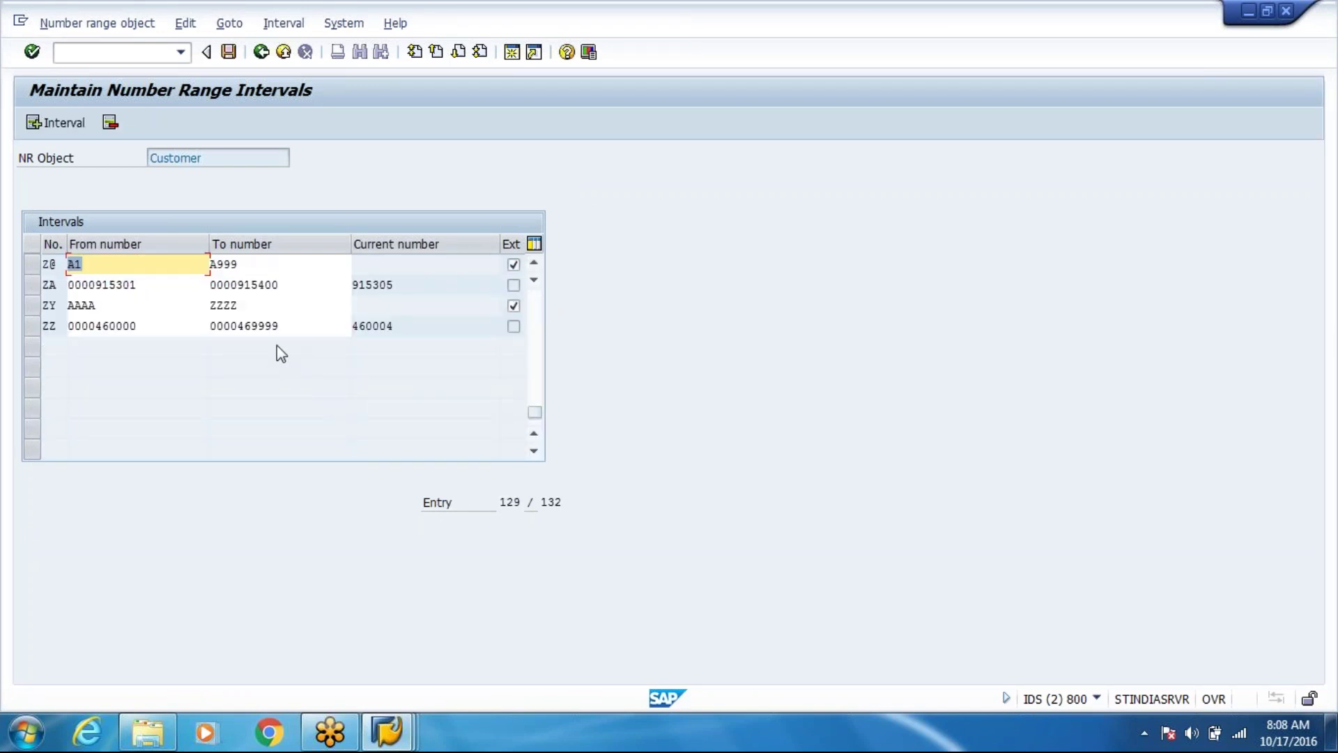
# Step: Set interval ZY's upper limit to ZZZZZZZZZZ, save past the transport note, and return to the IMG tree
pyautogui.click(265, 305)
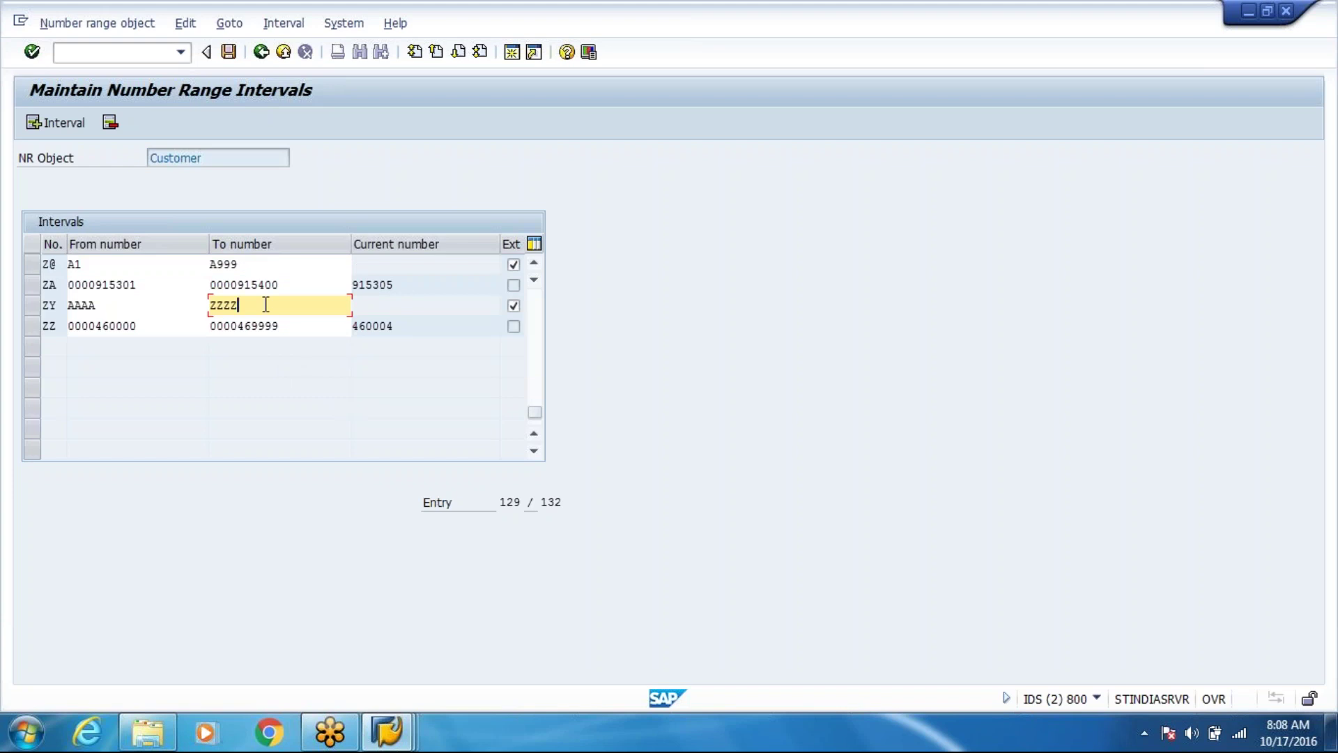
pyautogui.write('ZZZZZZ')
pyautogui.click(145, 305)
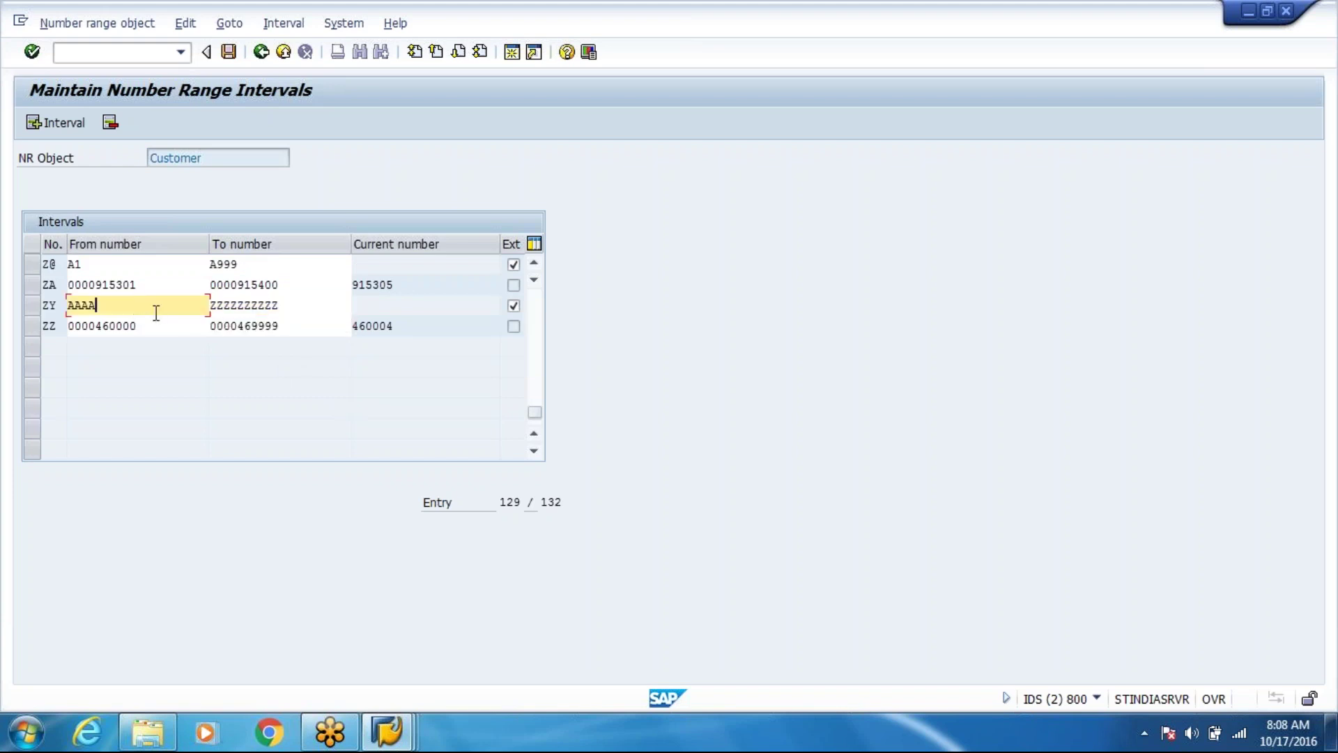
pyautogui.hotkey('ctrl', 's')
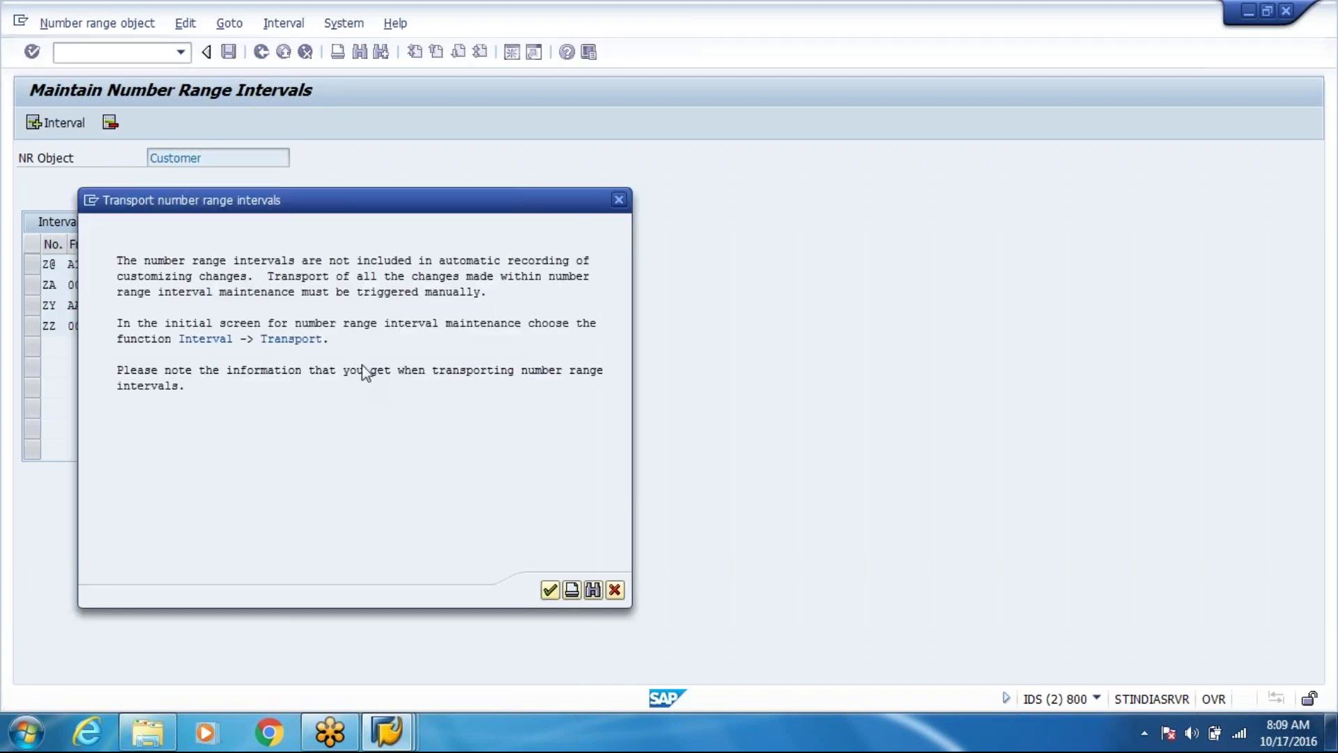
pyautogui.press('Return')
pyautogui.click(257, 54)
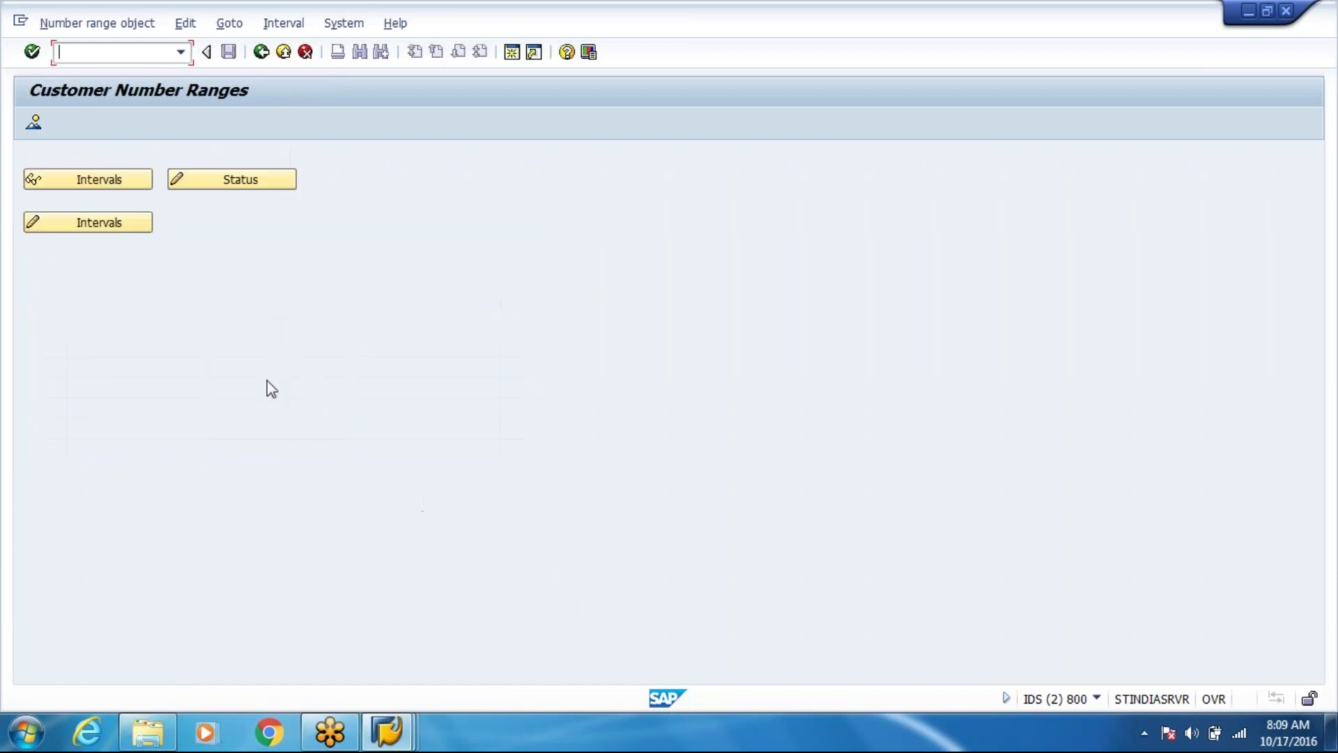
pyautogui.click(262, 57)
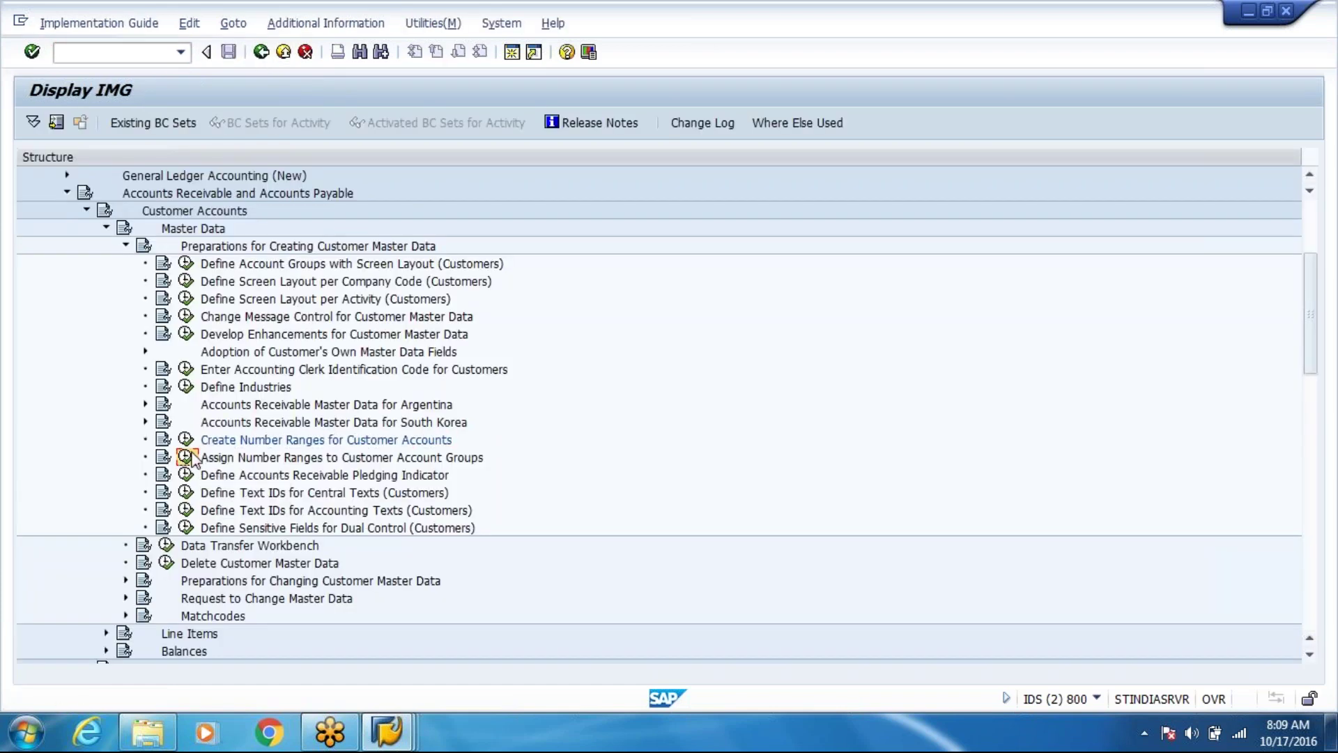
# Step: Replace number range 01 with ZY for account group 0001 and save under a customizing request
pyautogui.click(186, 457)
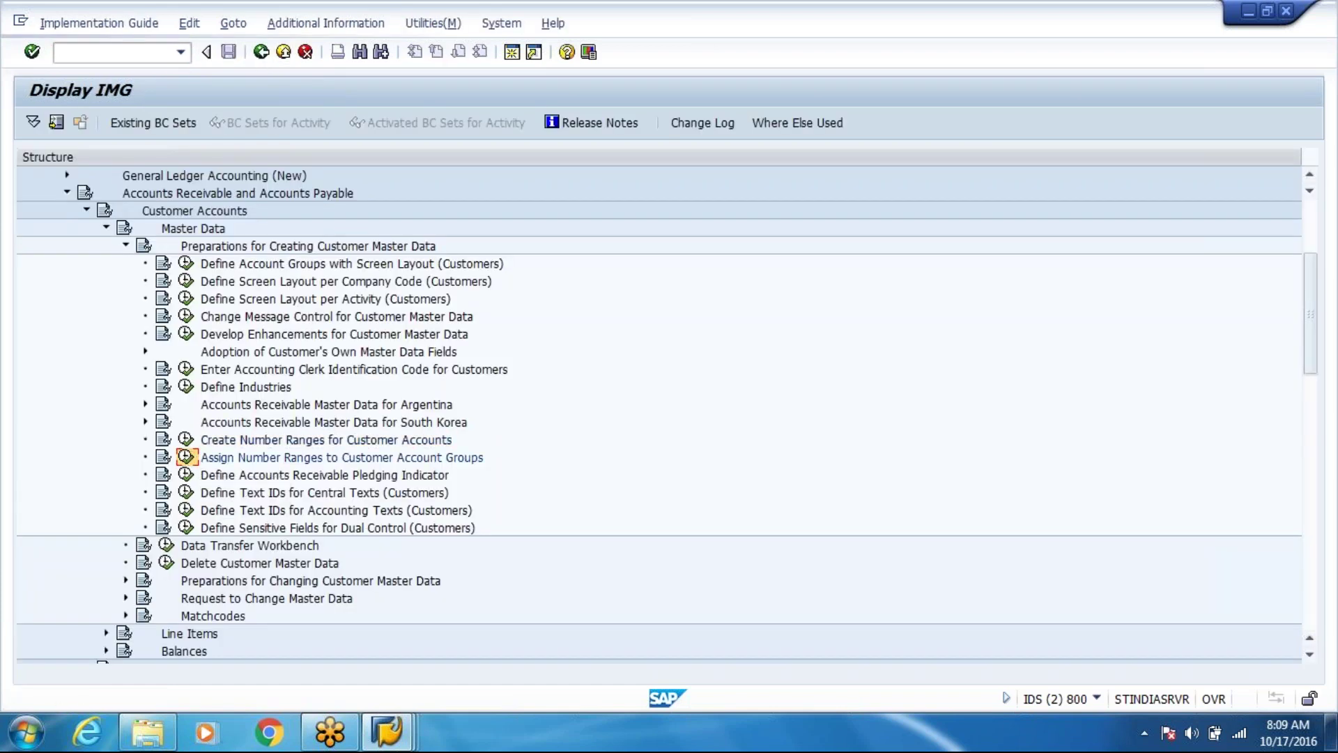
pyautogui.scroll(-1, 324, 197)
pyautogui.scroll(1, 325, 197)
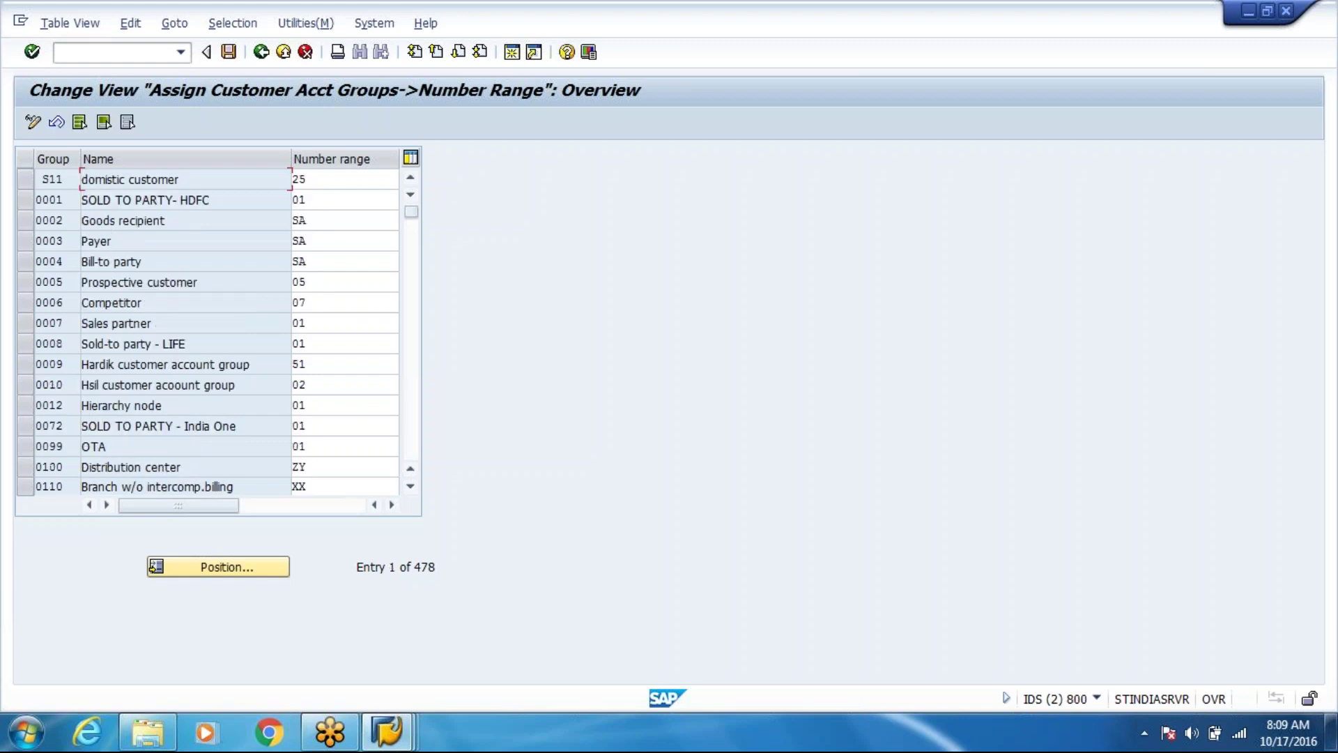
pyautogui.click(323, 200)
pyautogui.press('BackSpace')
pyautogui.press('BackSpace')
pyautogui.write('ZY')
pyautogui.hotkey('ctrl', 's')
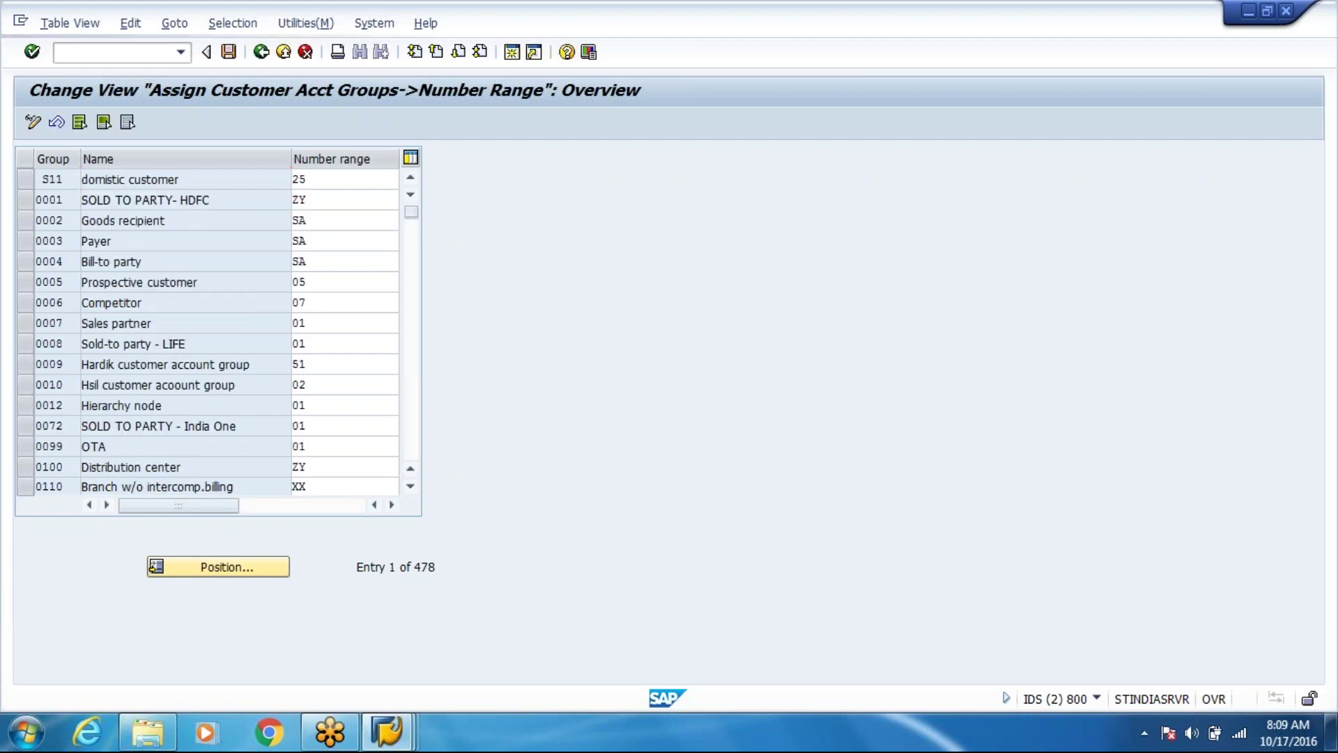
pyautogui.press('Return')
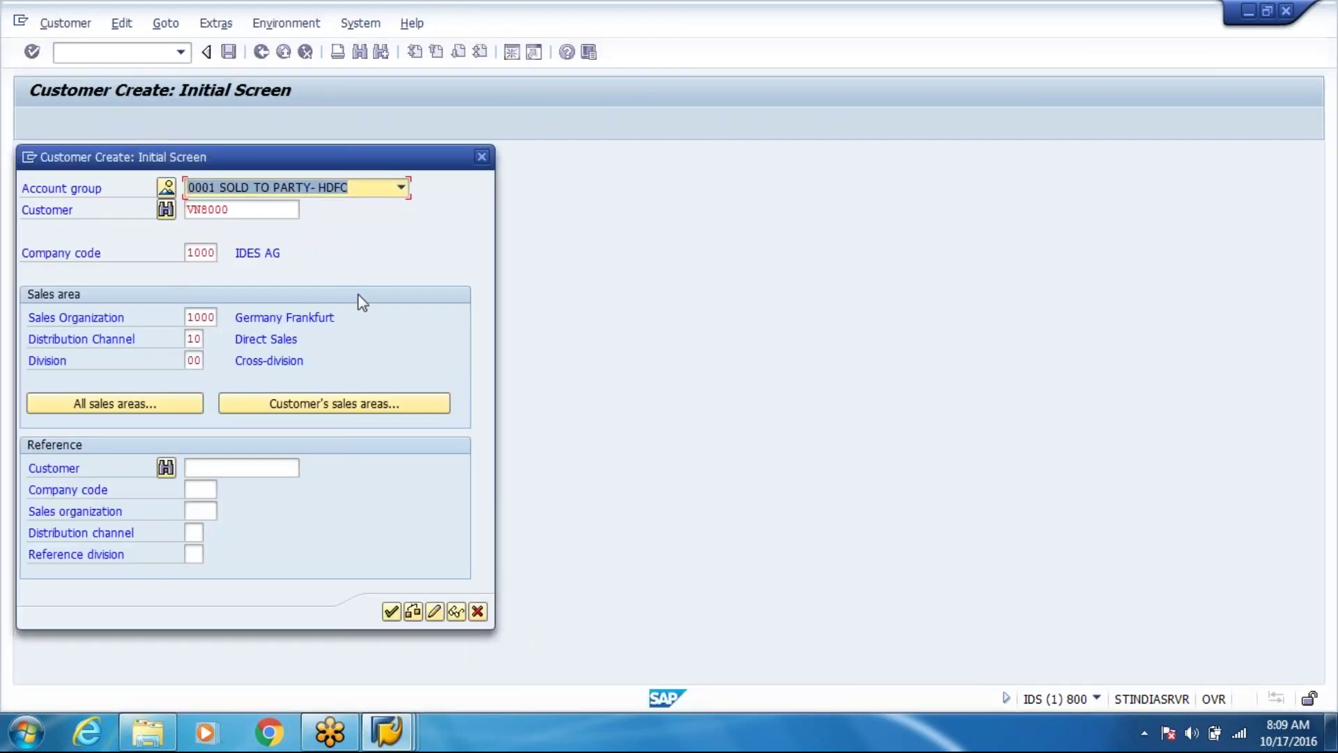
# Step: Start creating customer VN8000 and proceed to its general data entry screen
pyautogui.press('Return')
pyautogui.press('Return')
pyautogui.click(478, 611)
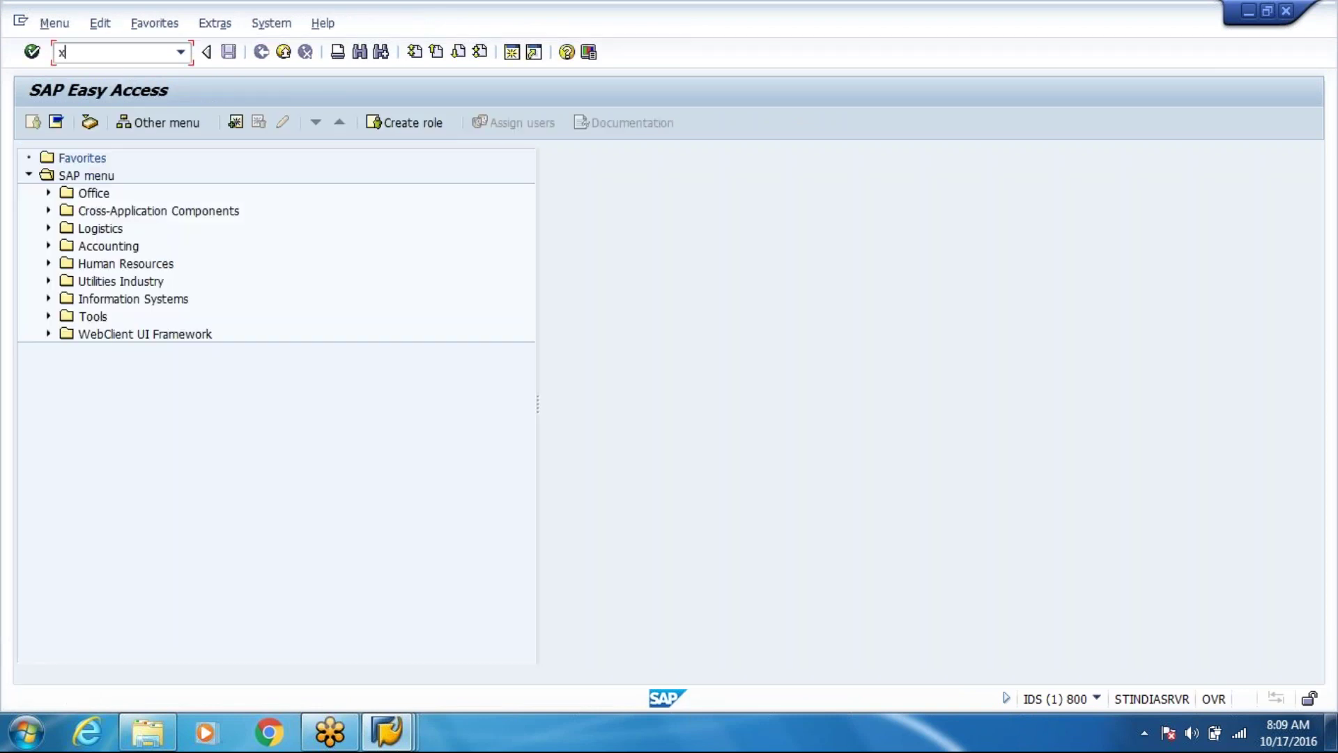
pyautogui.press('Return')
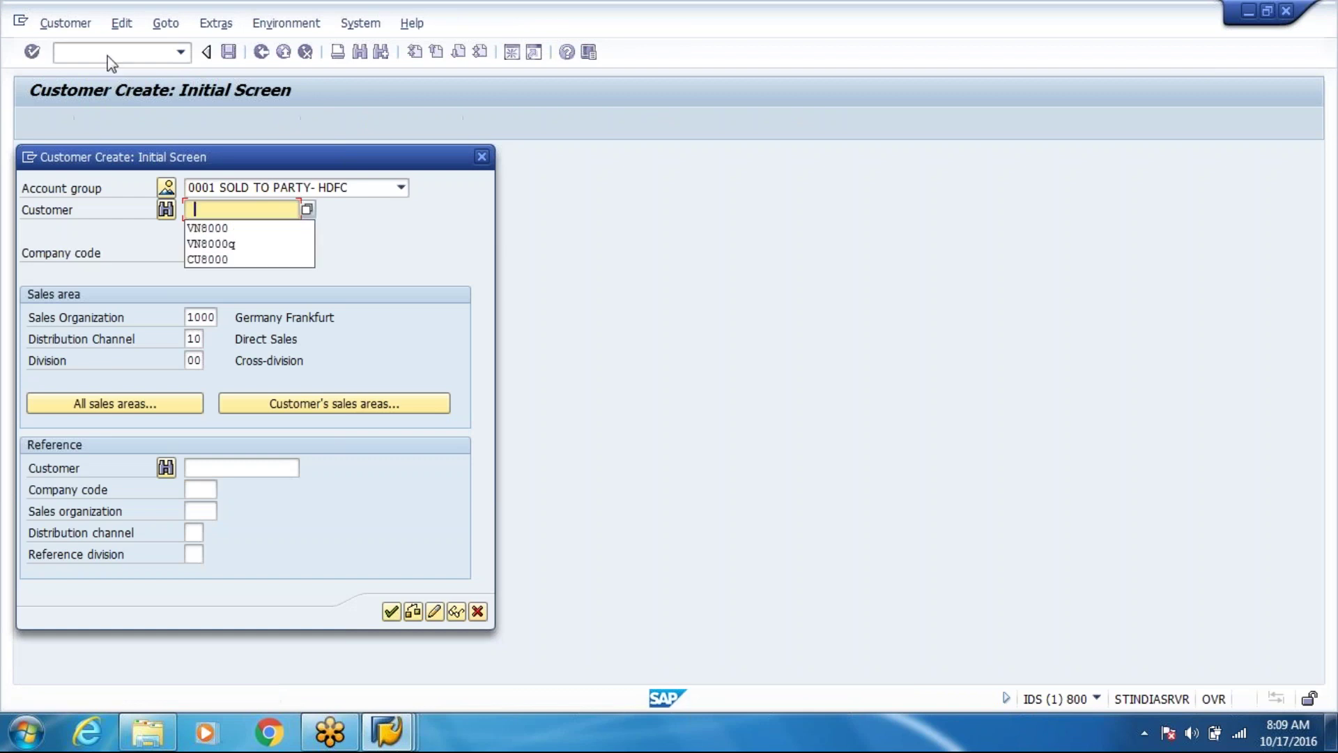
pyautogui.press('Down')
pyautogui.press('Return')
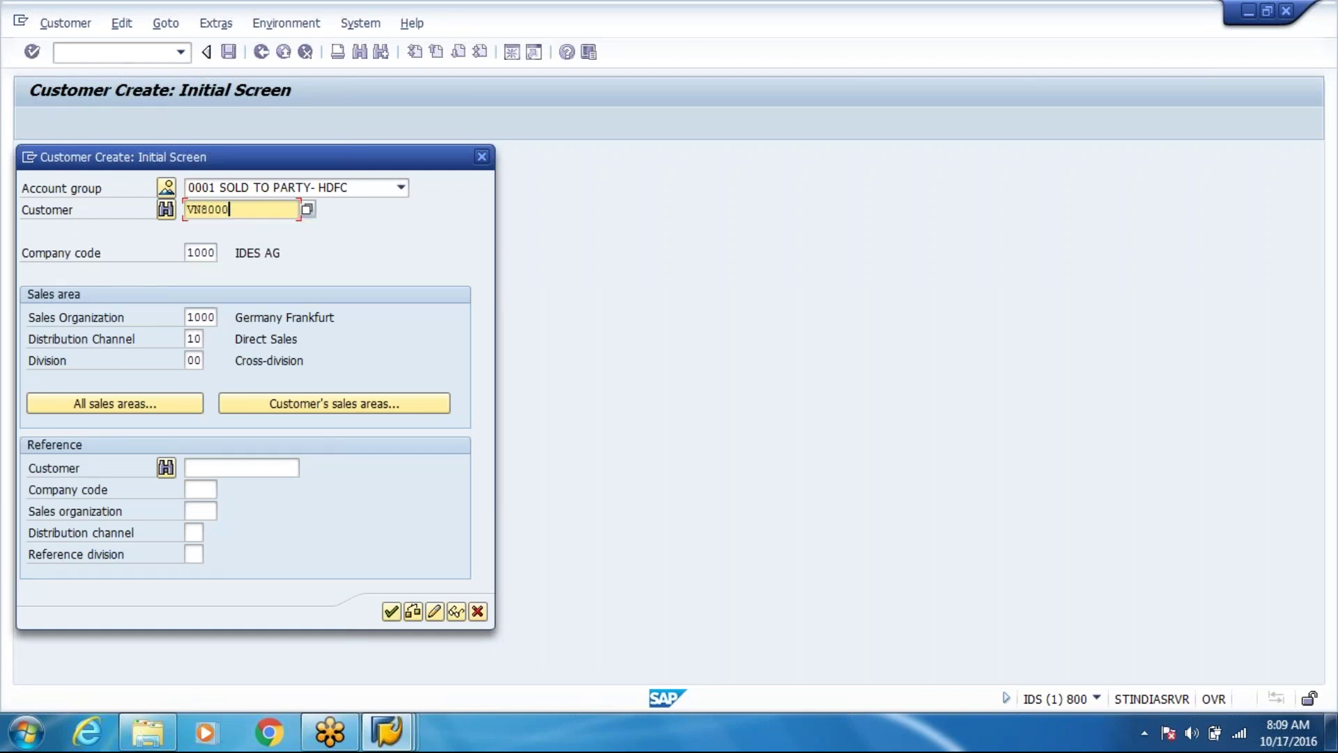
pyautogui.press('Return')
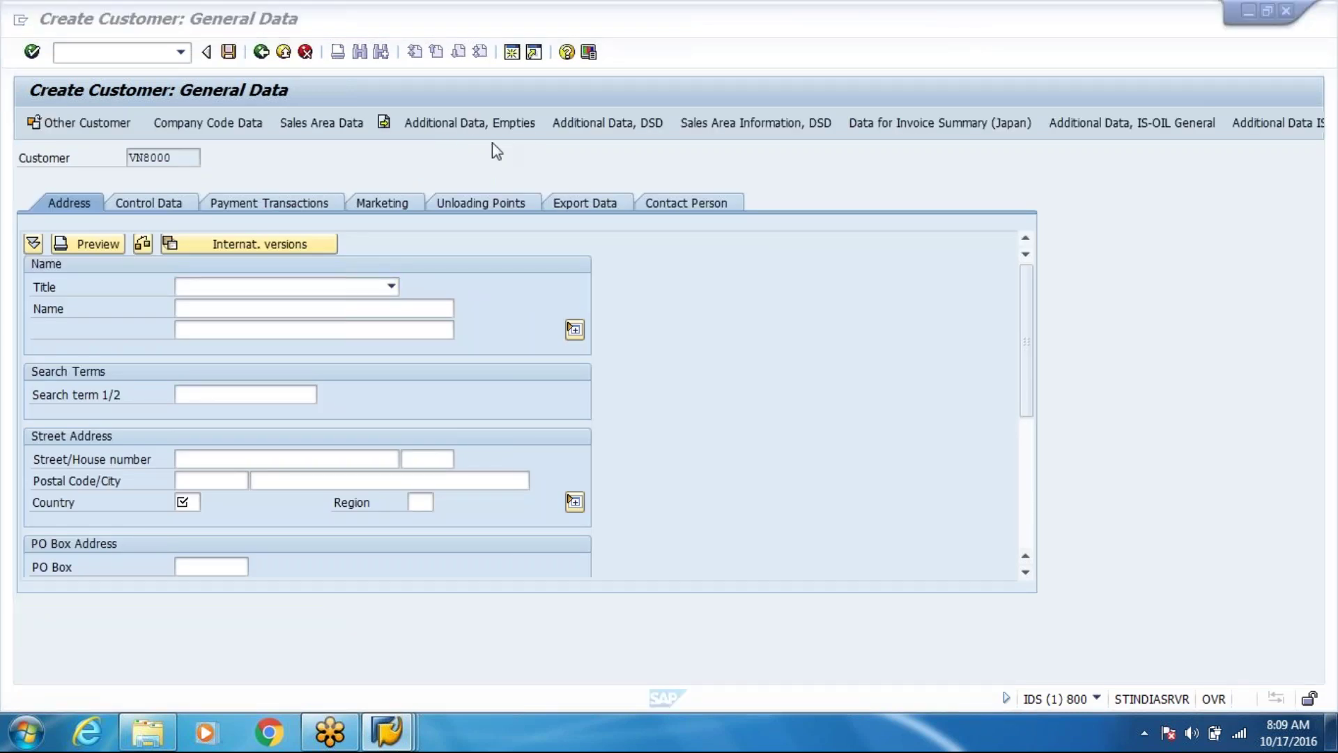
pyautogui.click(176, 165)
pyautogui.click(361, 192)
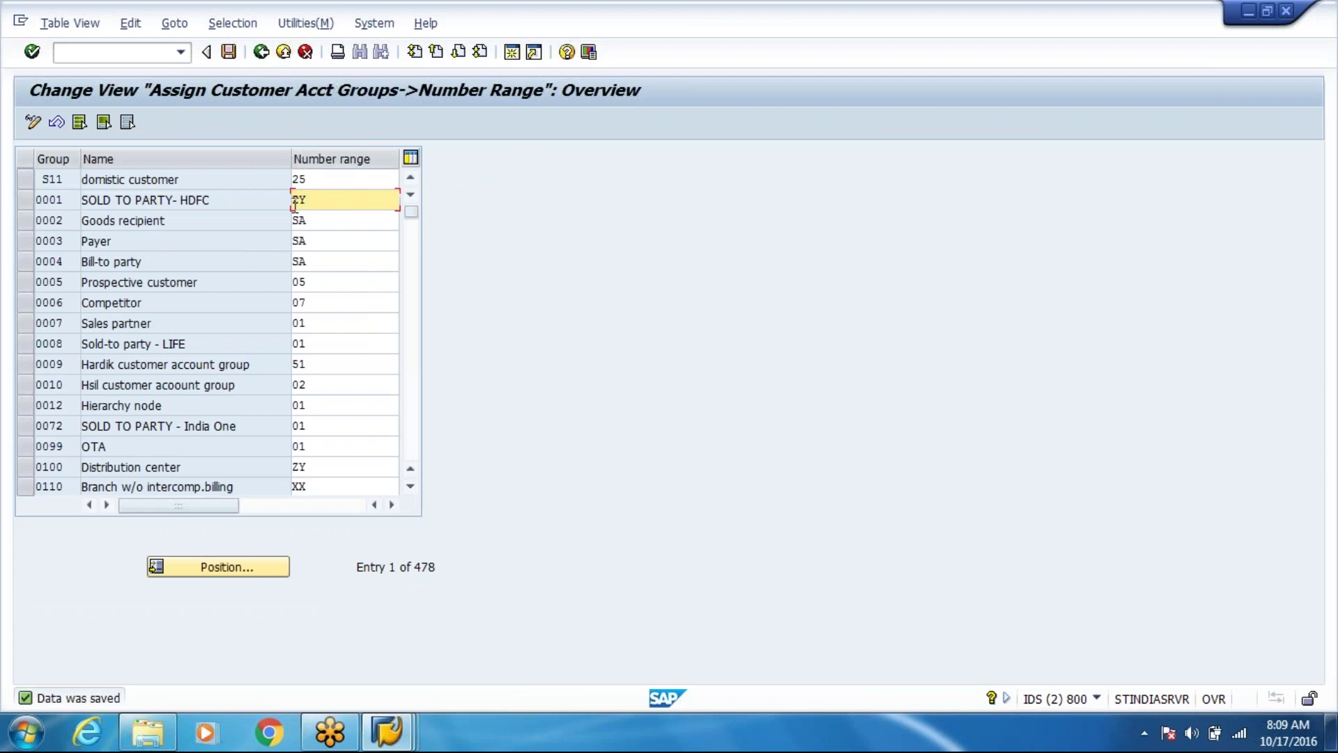
# Step: Leave the account group number range assignment view for the Customer Accounts IMG tree
pyautogui.click(262, 51)
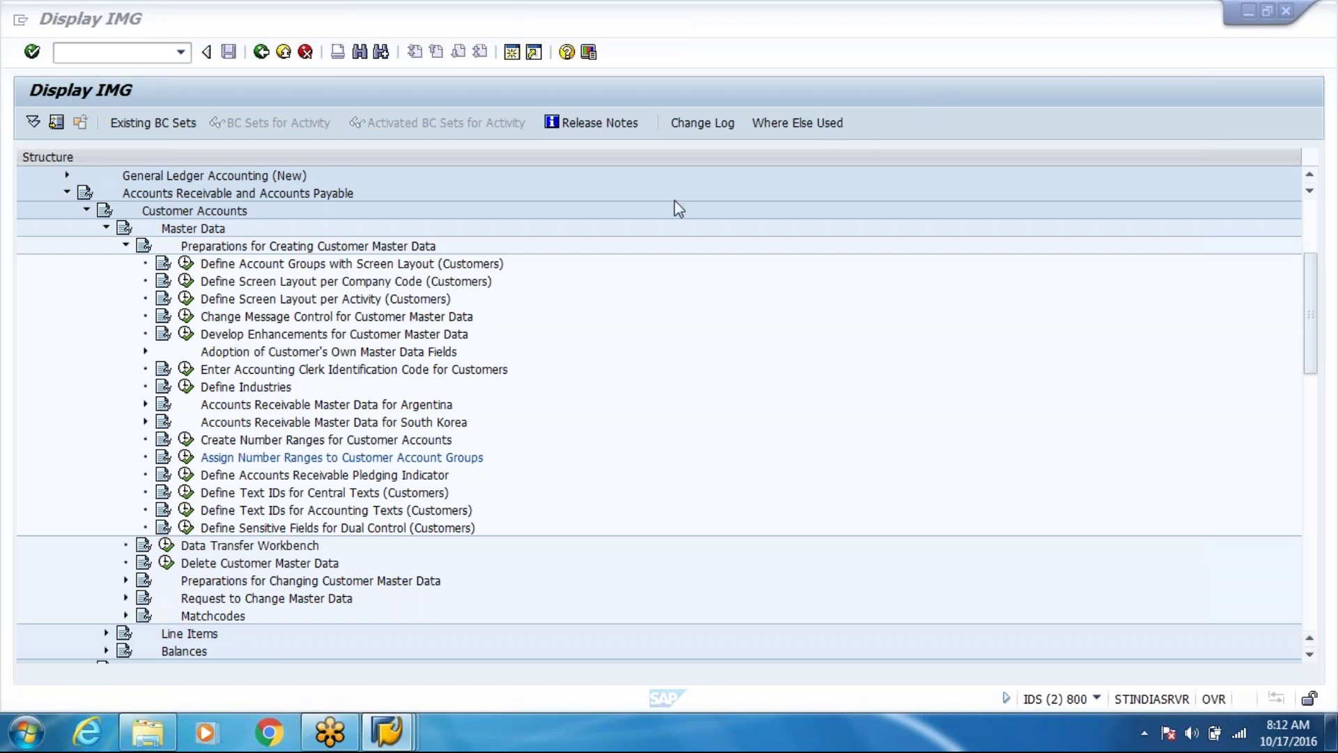
# Step: Exit the IMG, discard the unsaved VN8000 customer data, and close the Customer Create dialog
pyautogui.click(304, 53)
pyautogui.click(283, 52)
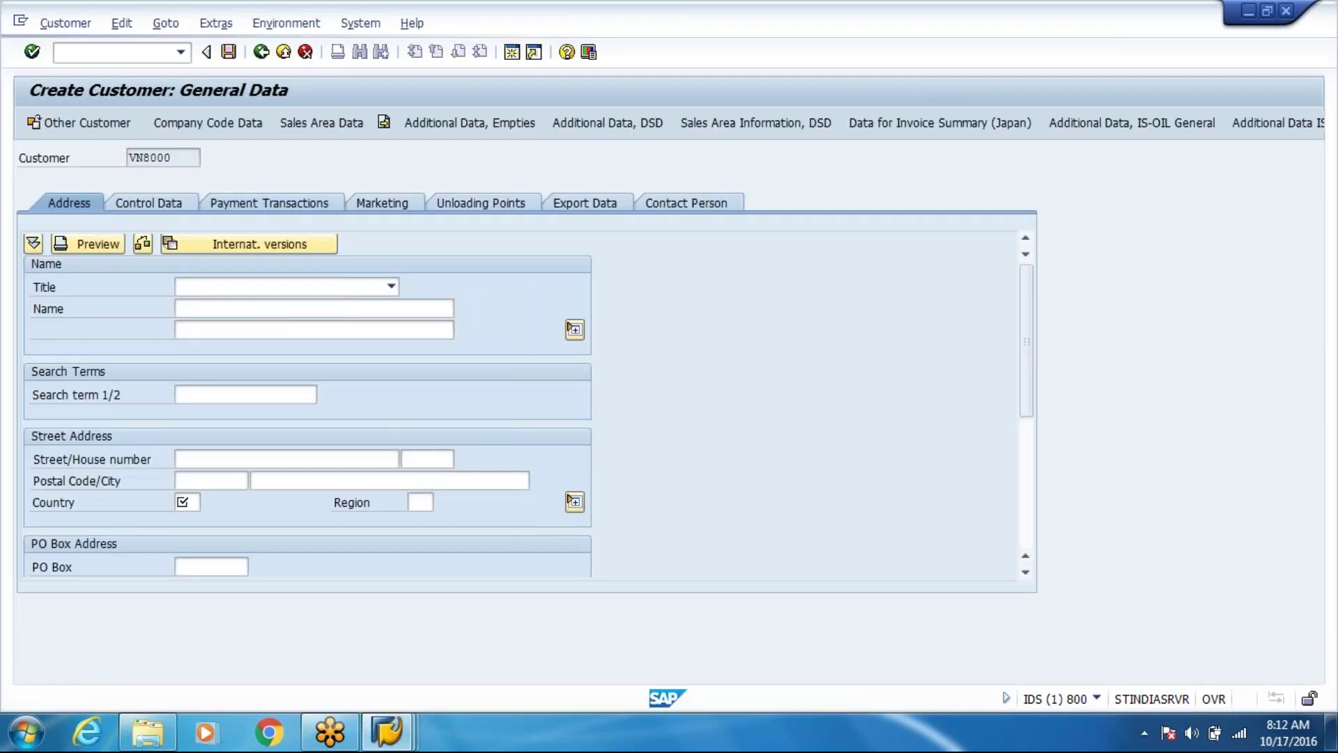
pyautogui.click(301, 52)
pyautogui.press('Return')
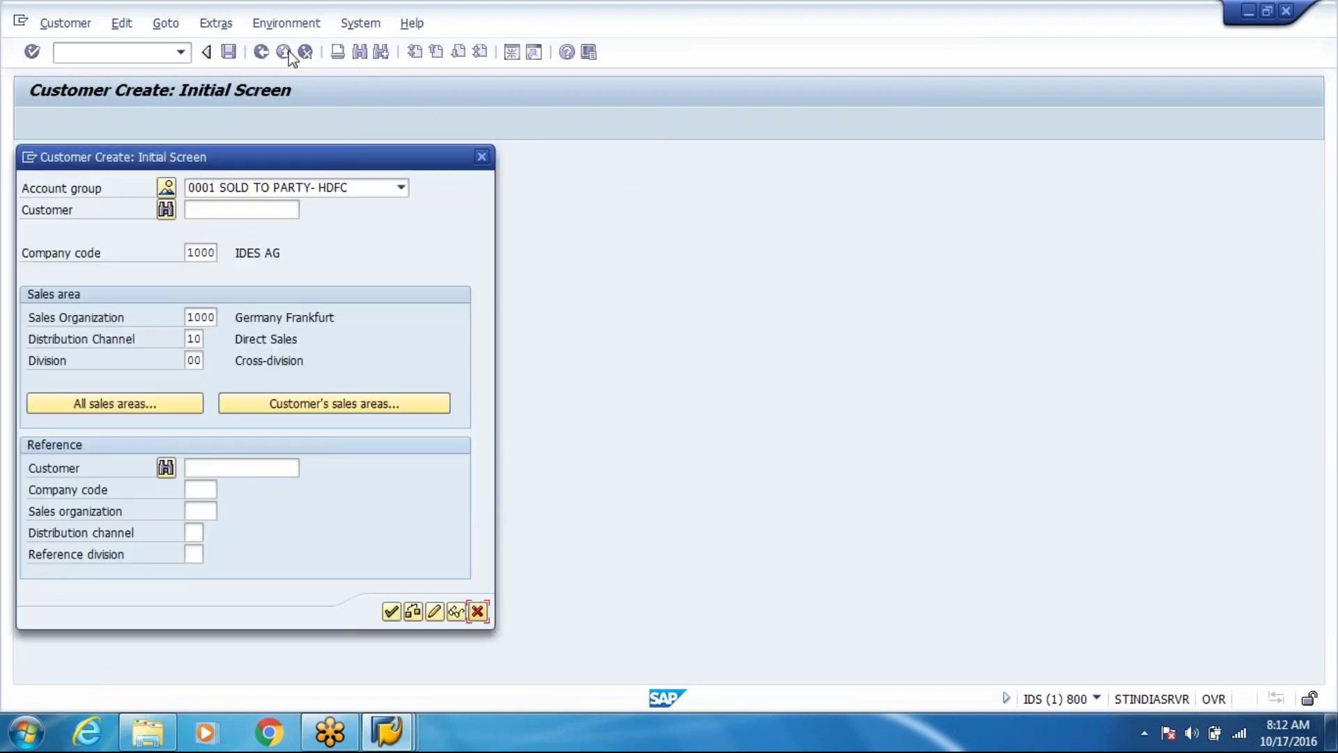
pyautogui.click(482, 157)
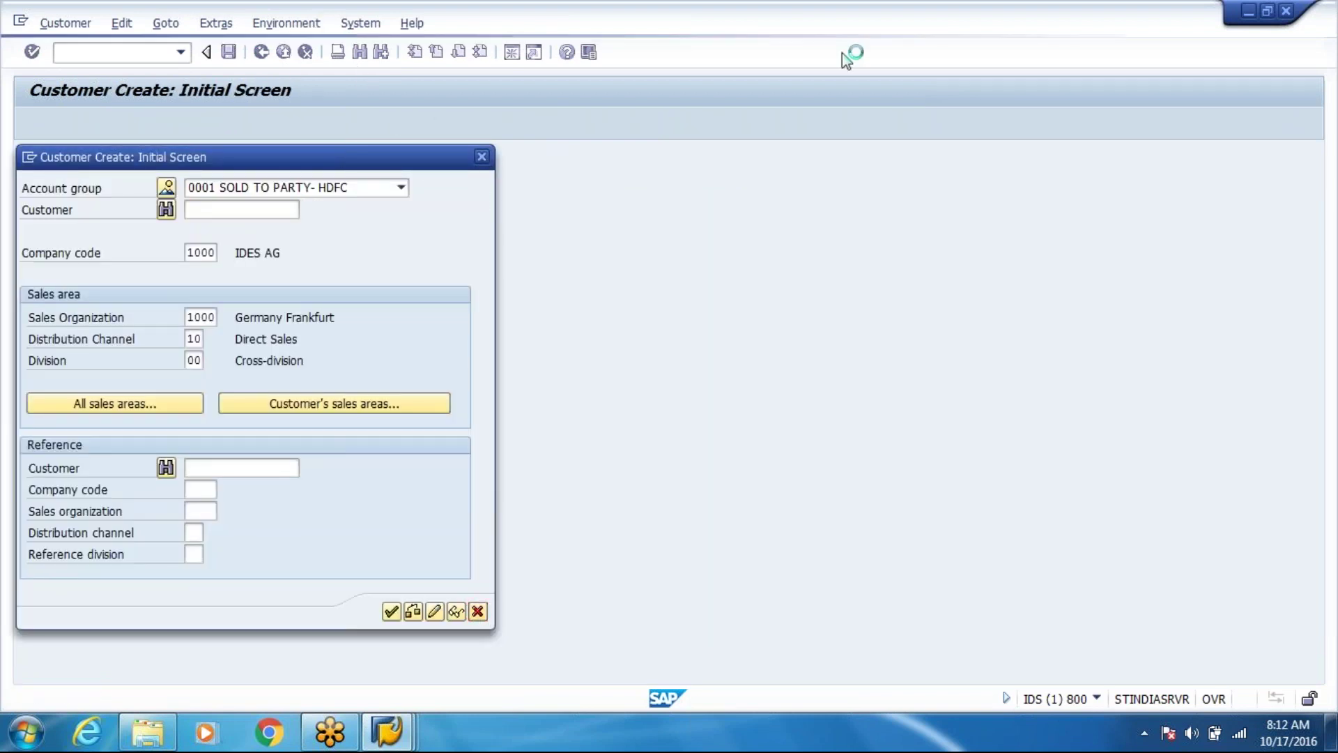